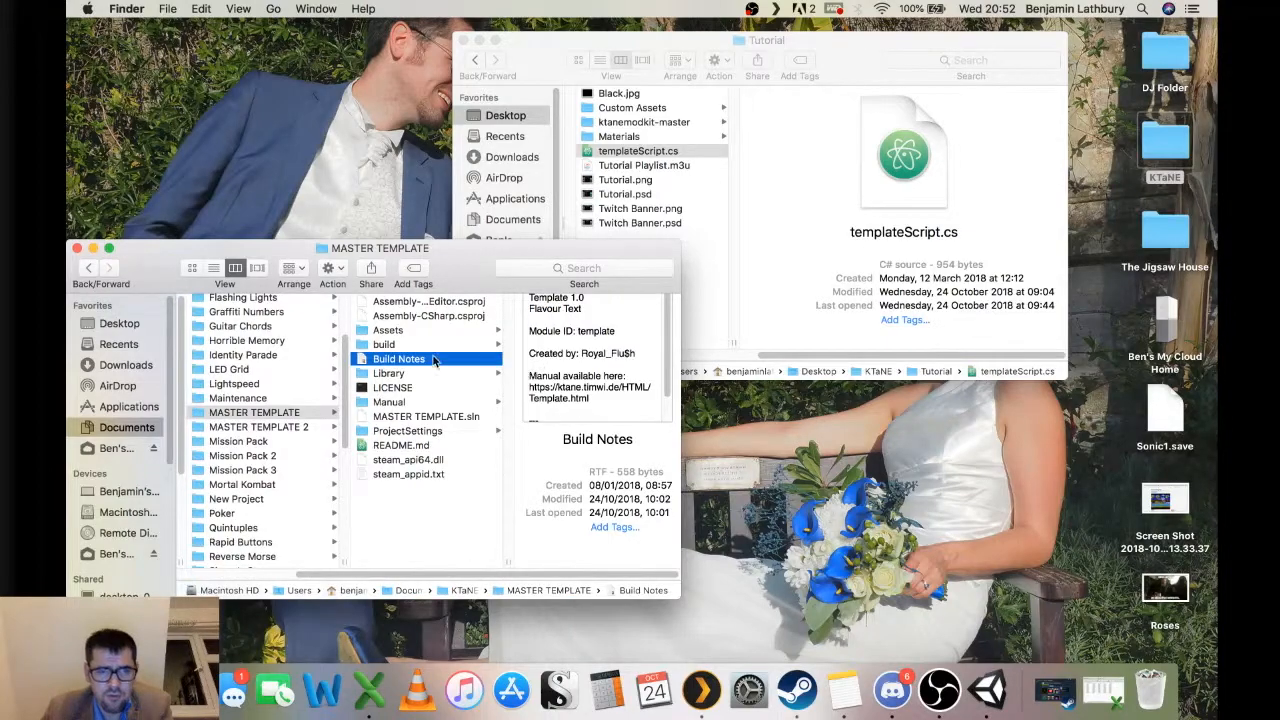
# Browse the MASTER TEMPLATE project's Assets folder and the ktanemodkit-master folder to compare their contents.
pyautogui.click(560, 403)
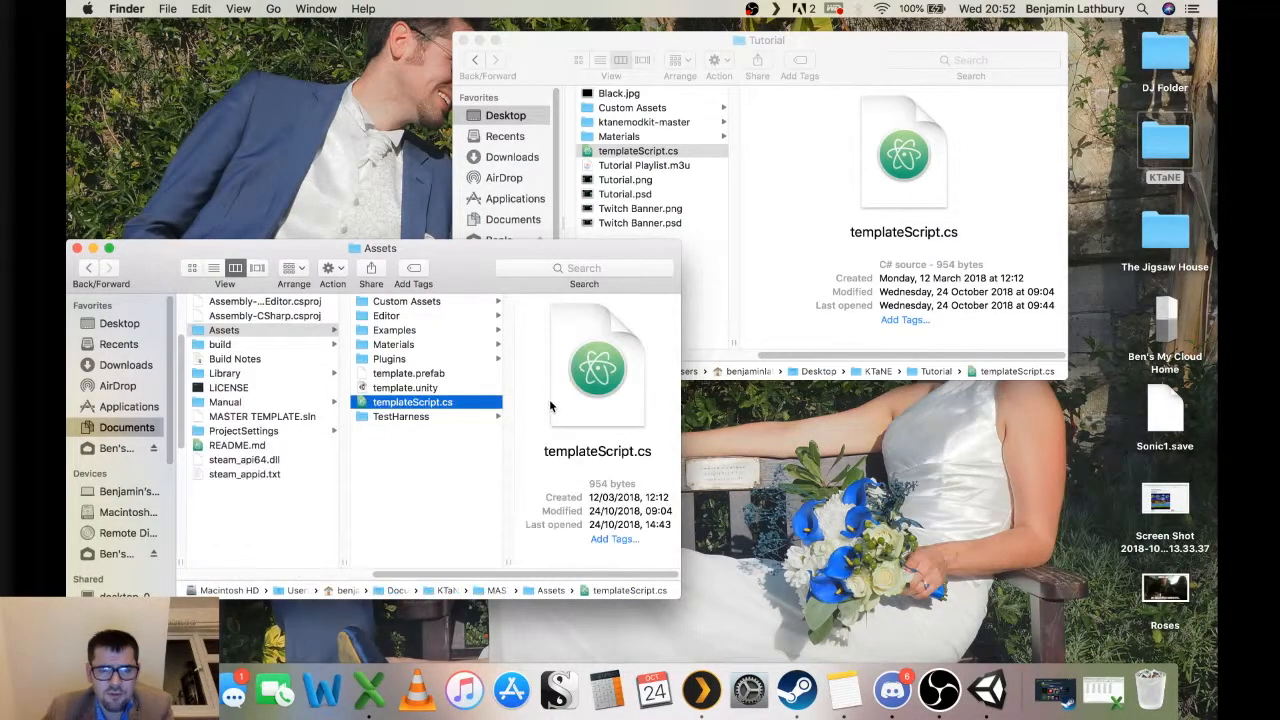
pyautogui.hscroll(-3, 476, 397)
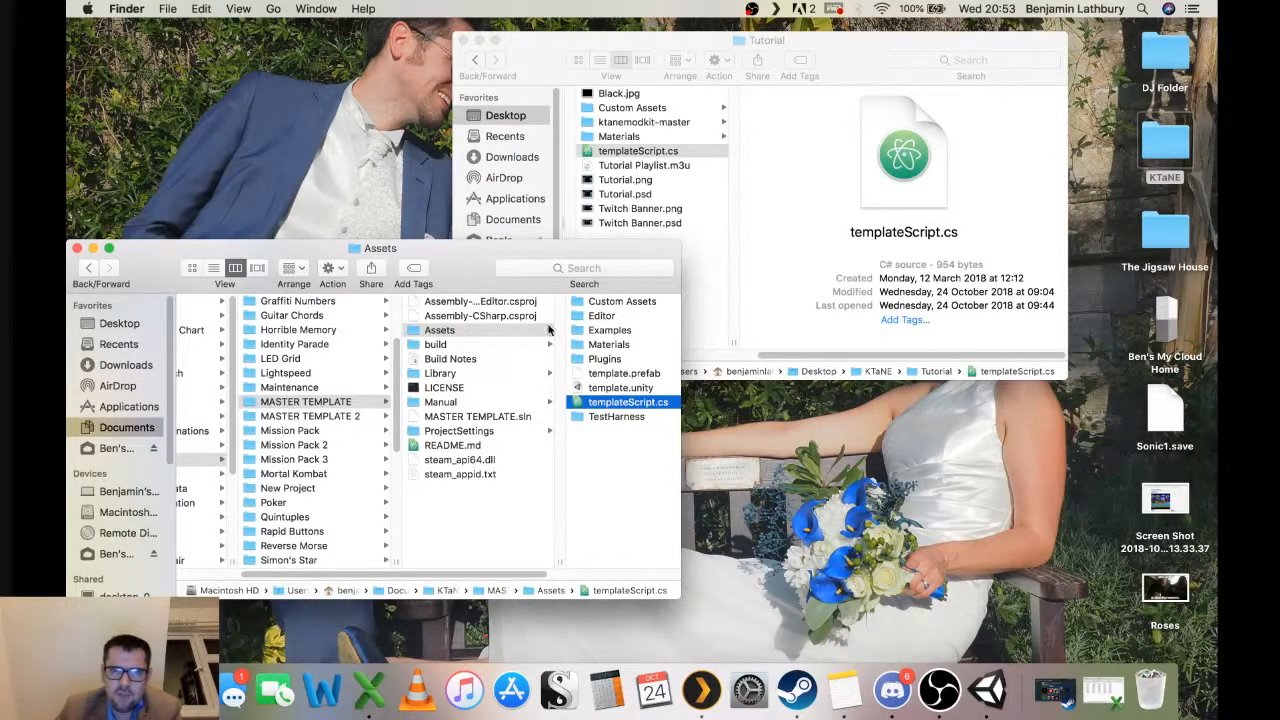
pyautogui.click(670, 130)
pyautogui.click(678, 122)
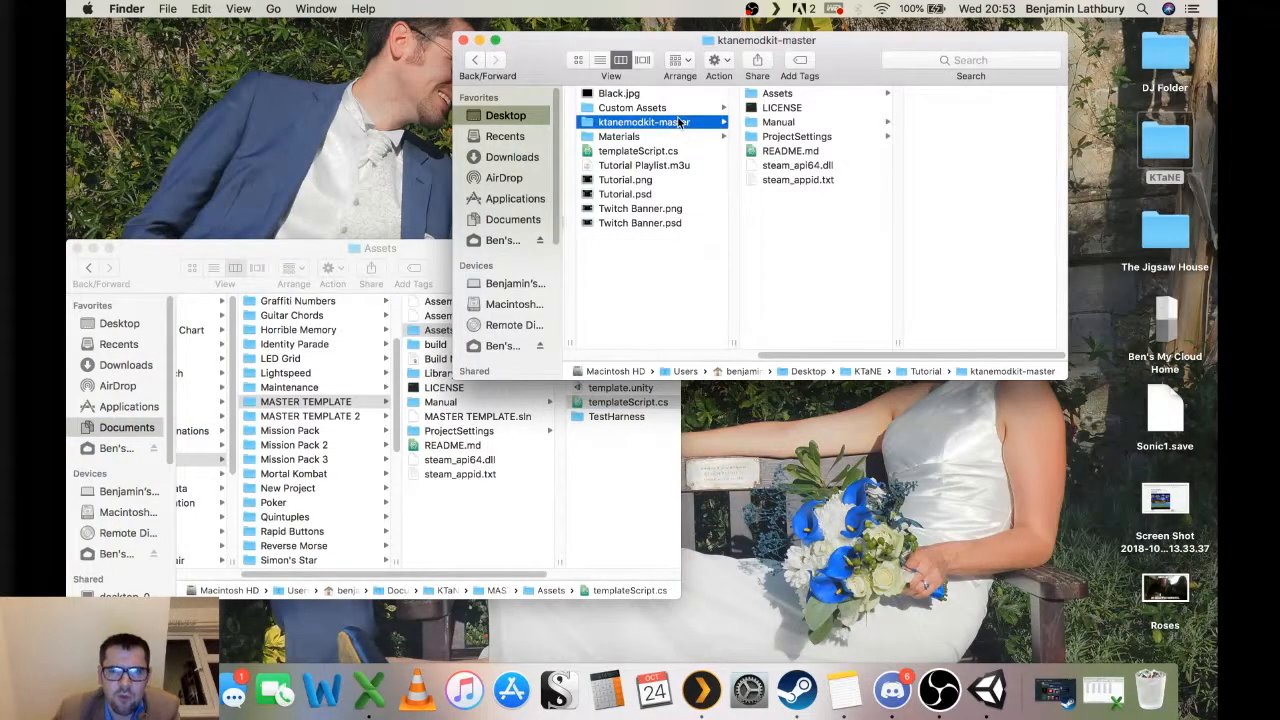
pyautogui.click(426, 247)
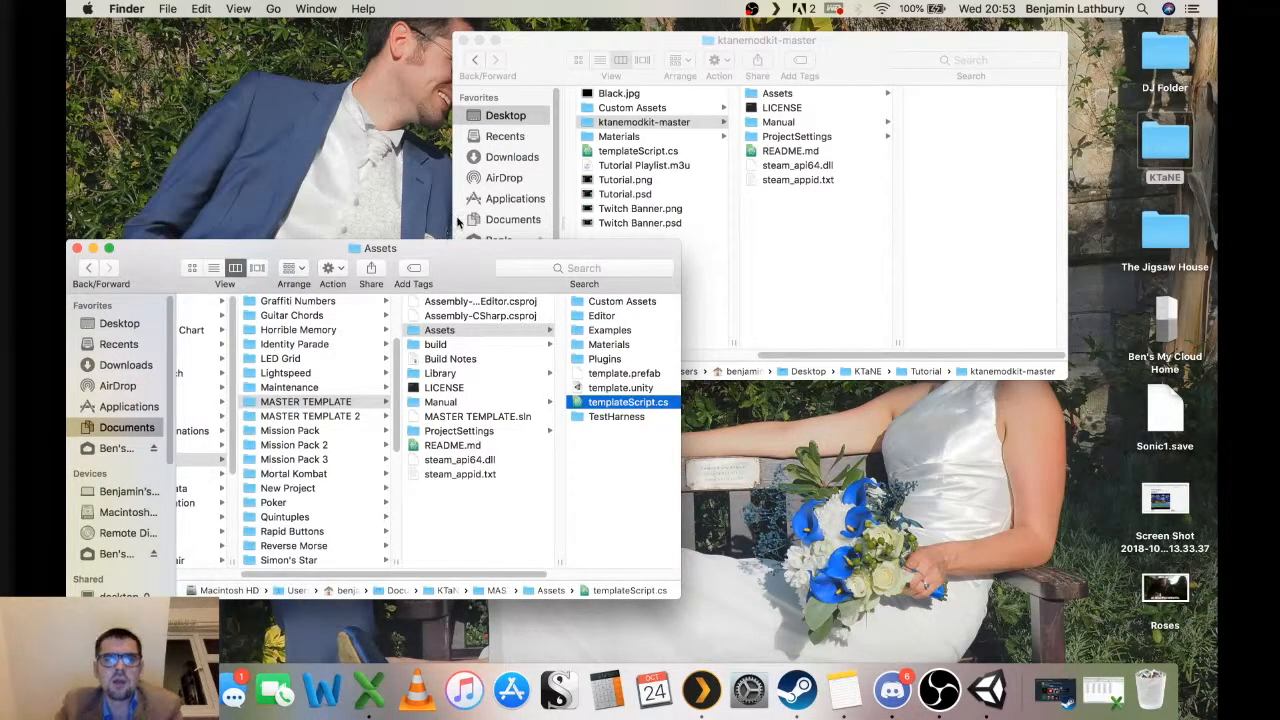
pyautogui.moveTo(446, 270); pyautogui.dragTo(463, 264)
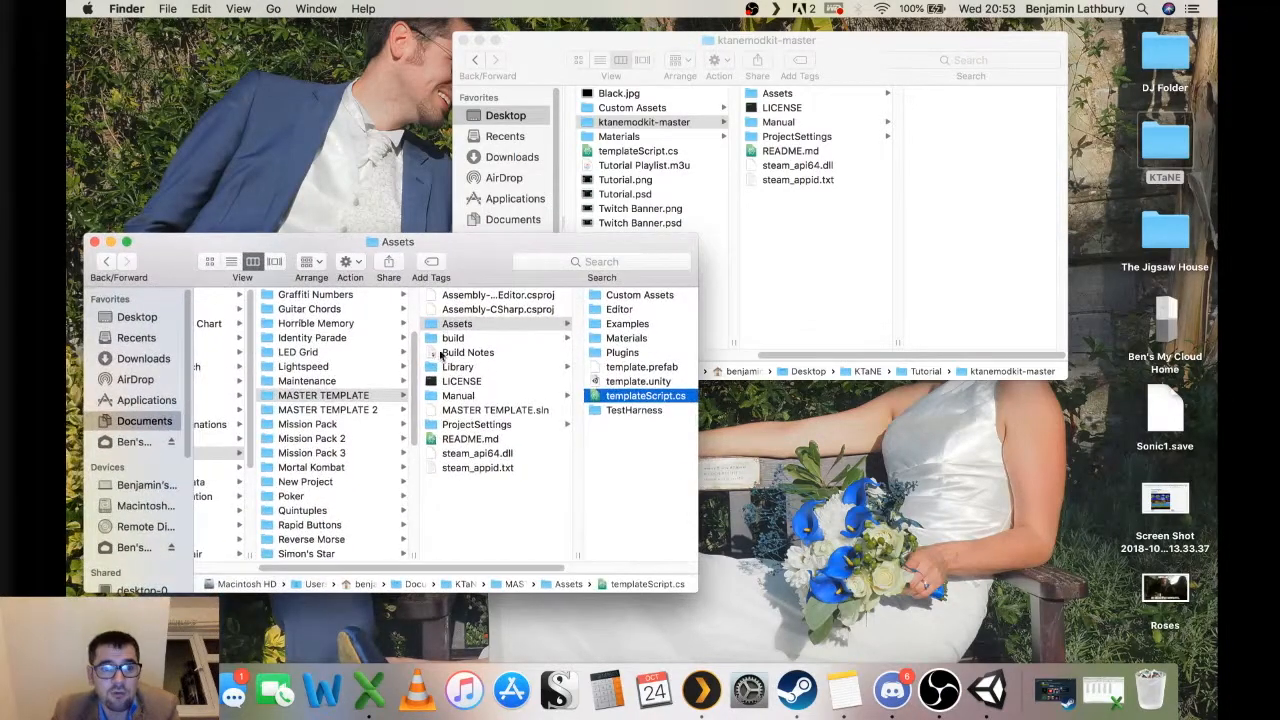
# Delete the MASTER TEMPLATE 2 folder from KTaNE Mods by moving it to the Trash.
pyautogui.click(351, 411)
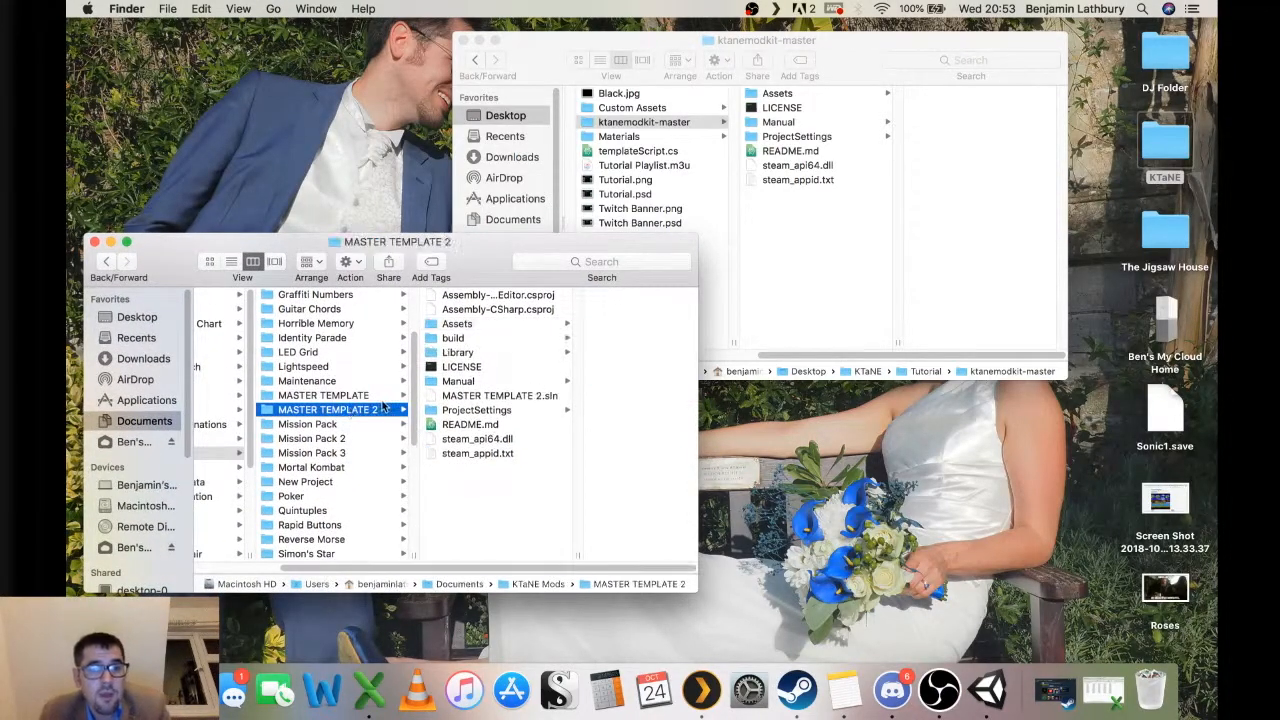
pyautogui.keyDown('super'); pyautogui.click(340, 483); pyautogui.keyUp('super')
pyautogui.moveTo(328, 410); pyautogui.dragTo(1150, 688)
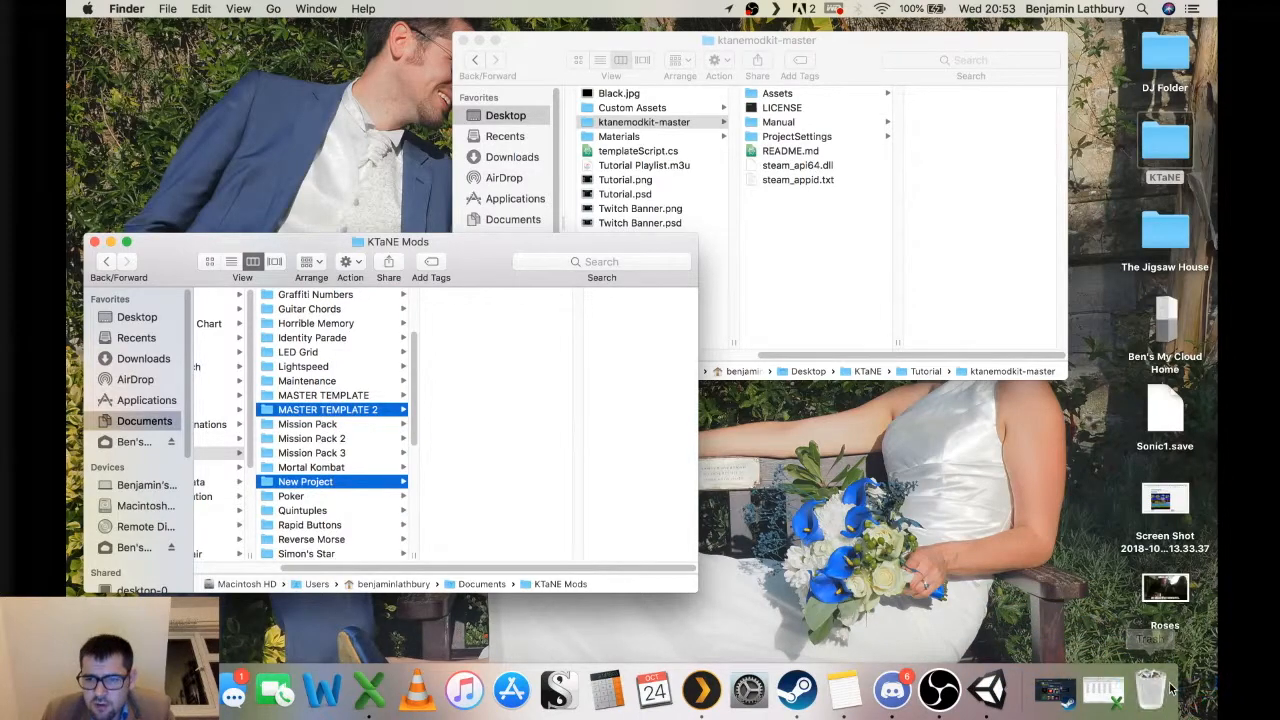
# Duplicate the MASTER TEMPLATE folder and rename the copy T-Words.
pyautogui.click(322, 396)
pyautogui.scroll(-8, 325, 400)
pyautogui.scroll(10, 328, 395)
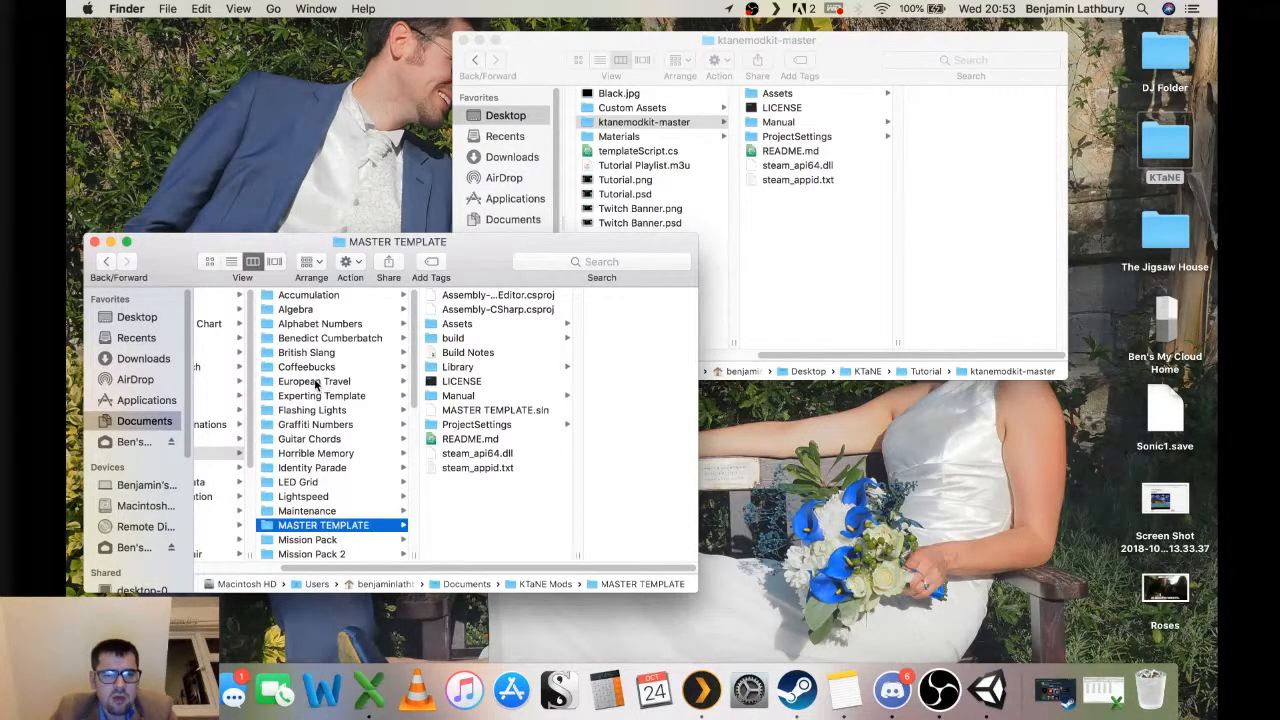
pyautogui.scroll(-2, 330, 396)
pyautogui.press('super+d')
pyautogui.scroll(-3, 360, 480)
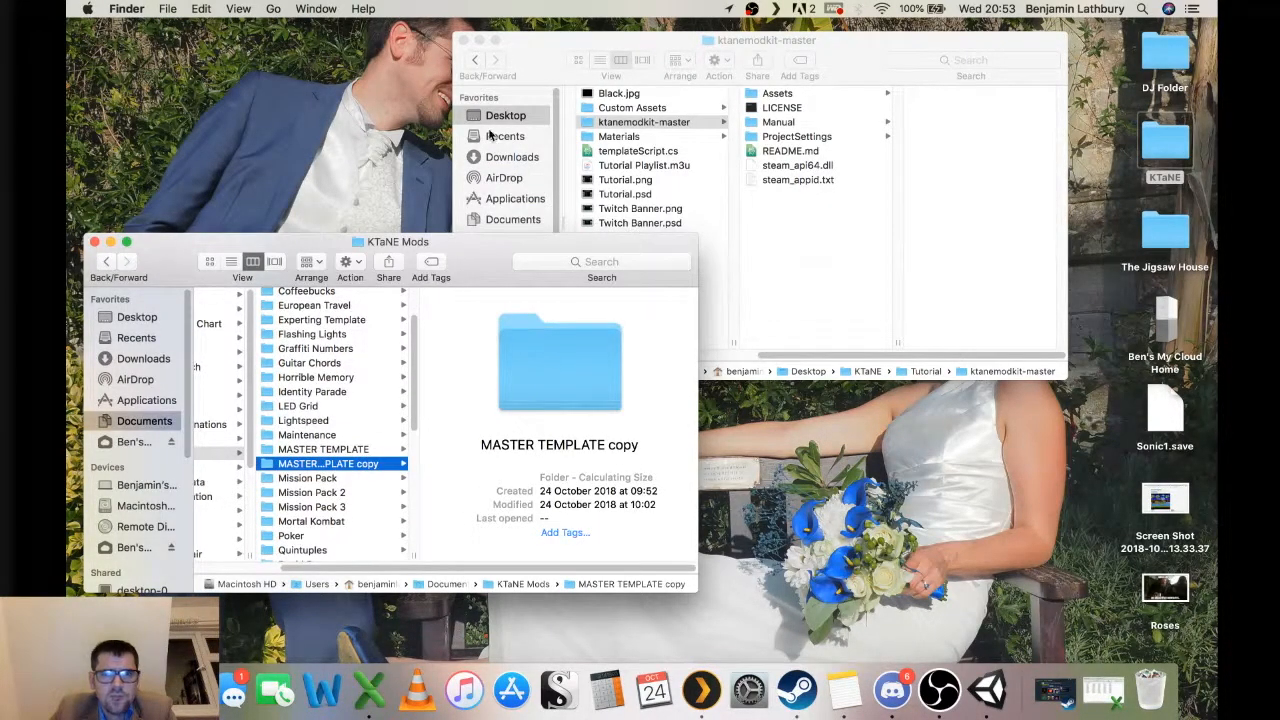
pyautogui.click(344, 474)
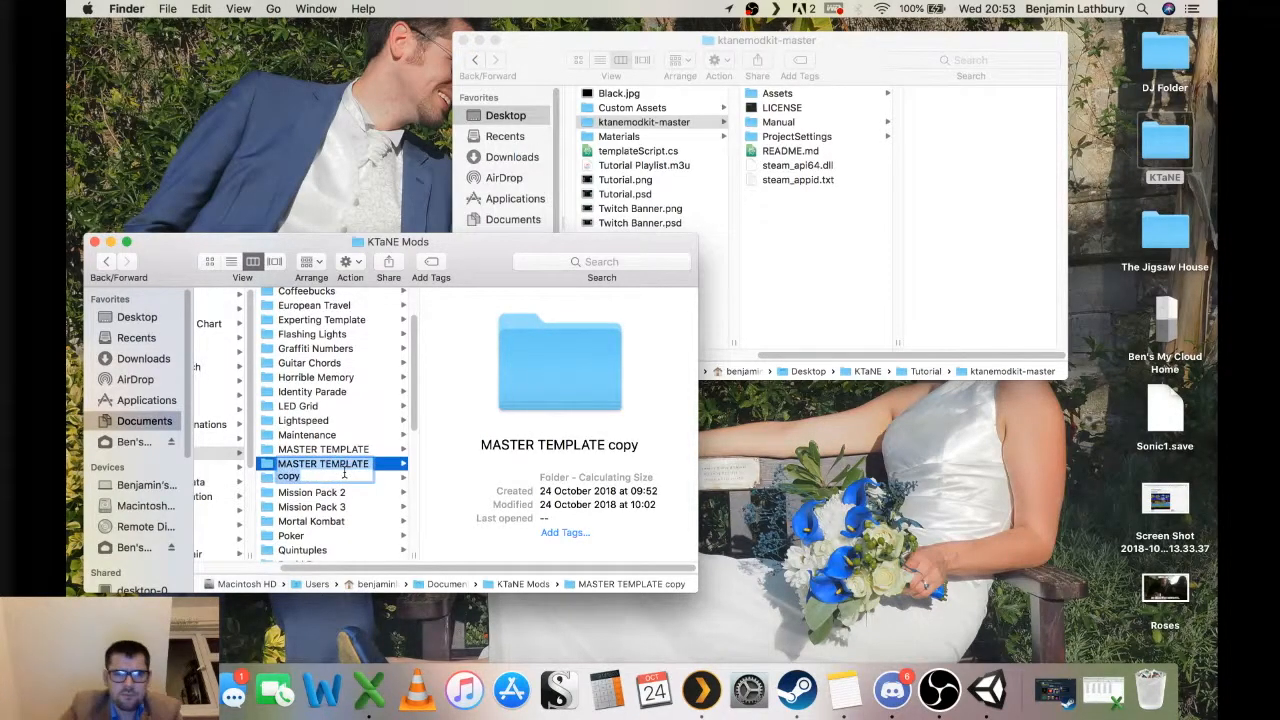
pyautogui.write('T-Words')
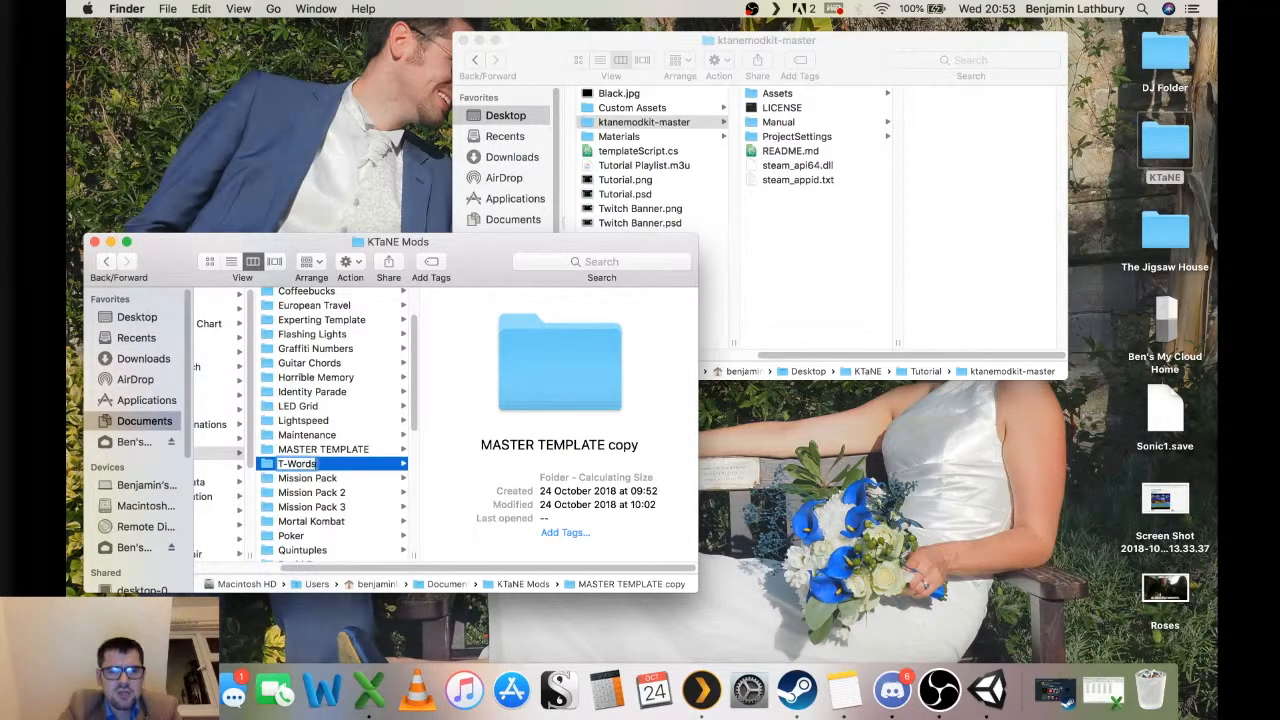
pyautogui.press('Return')
# Open the T-Words folder's Build Notes file to review its template text, then close the editor.
pyautogui.scroll(-5, 345, 478)
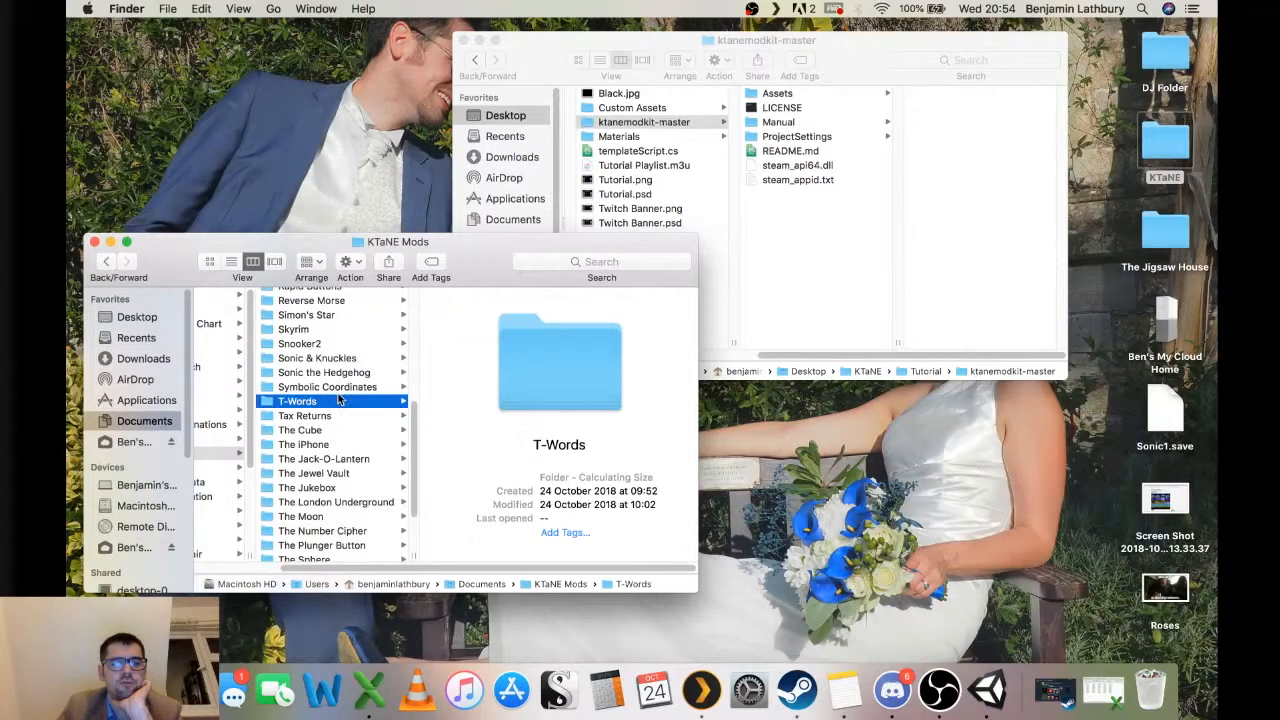
pyautogui.click(338, 388)
pyautogui.click(338, 401)
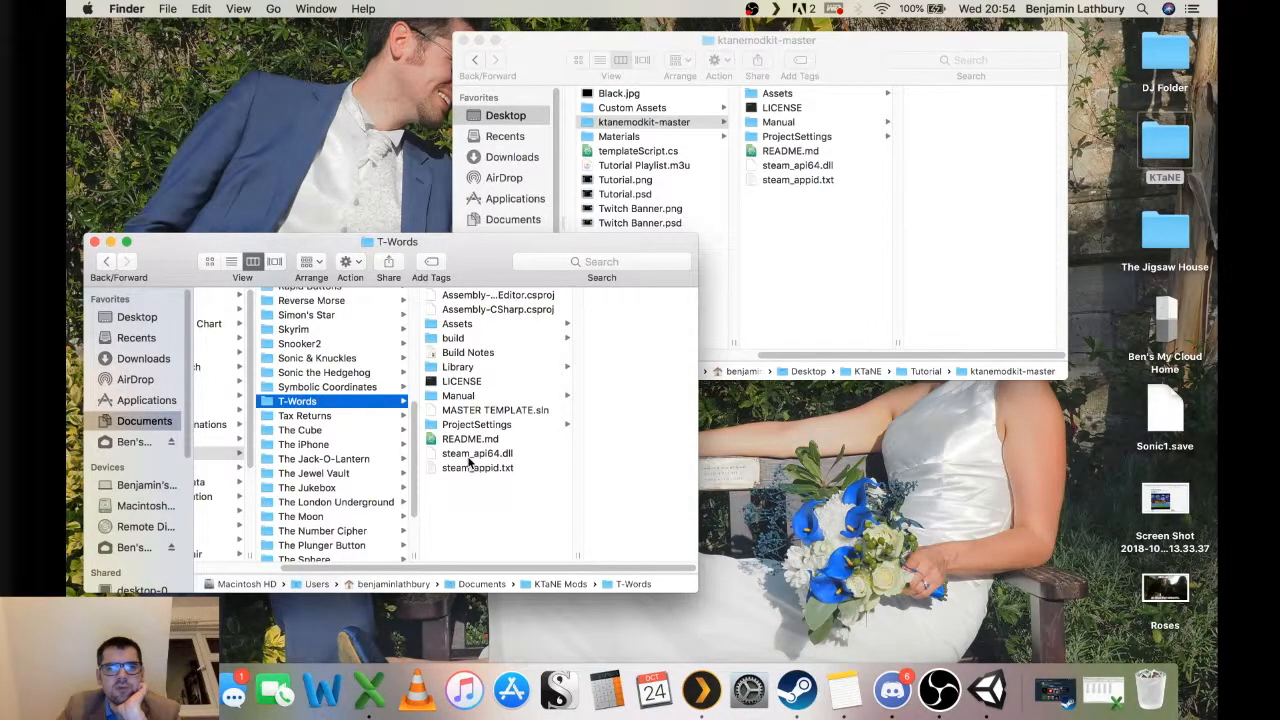
pyautogui.press('Right')
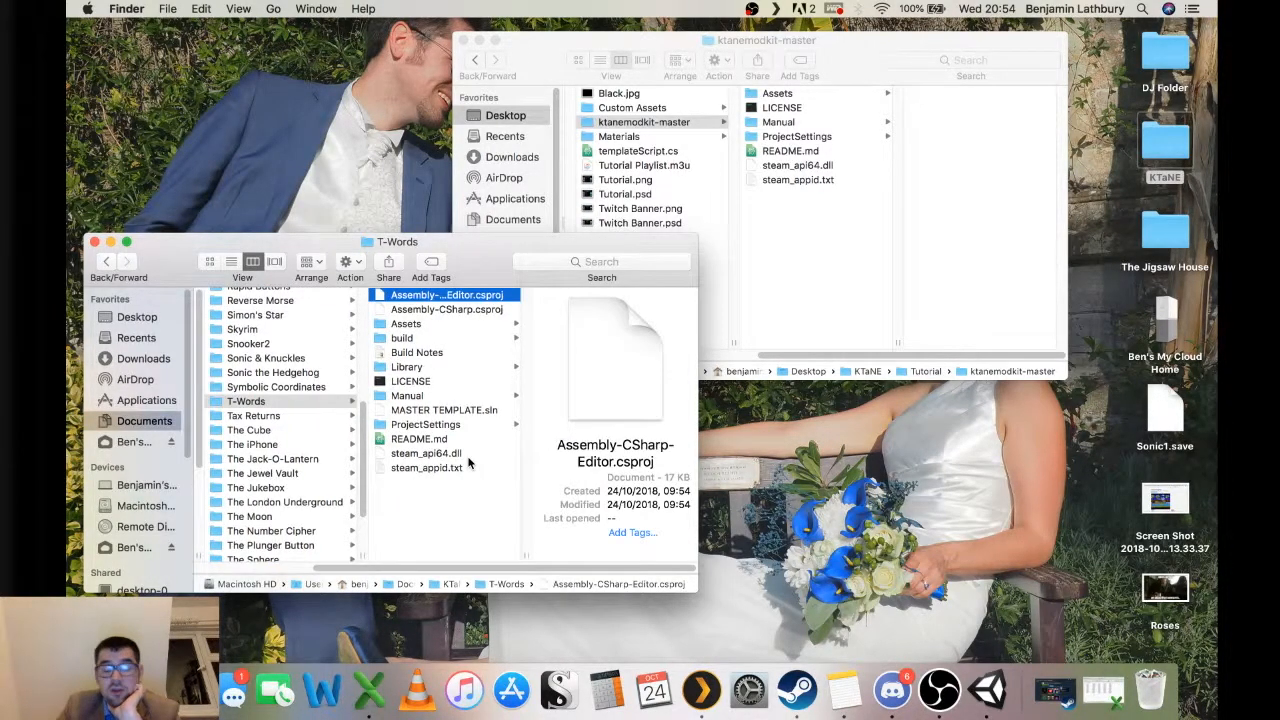
pyautogui.press('Down')
pyautogui.press('Down')
pyautogui.press('Down')
pyautogui.press('Down')
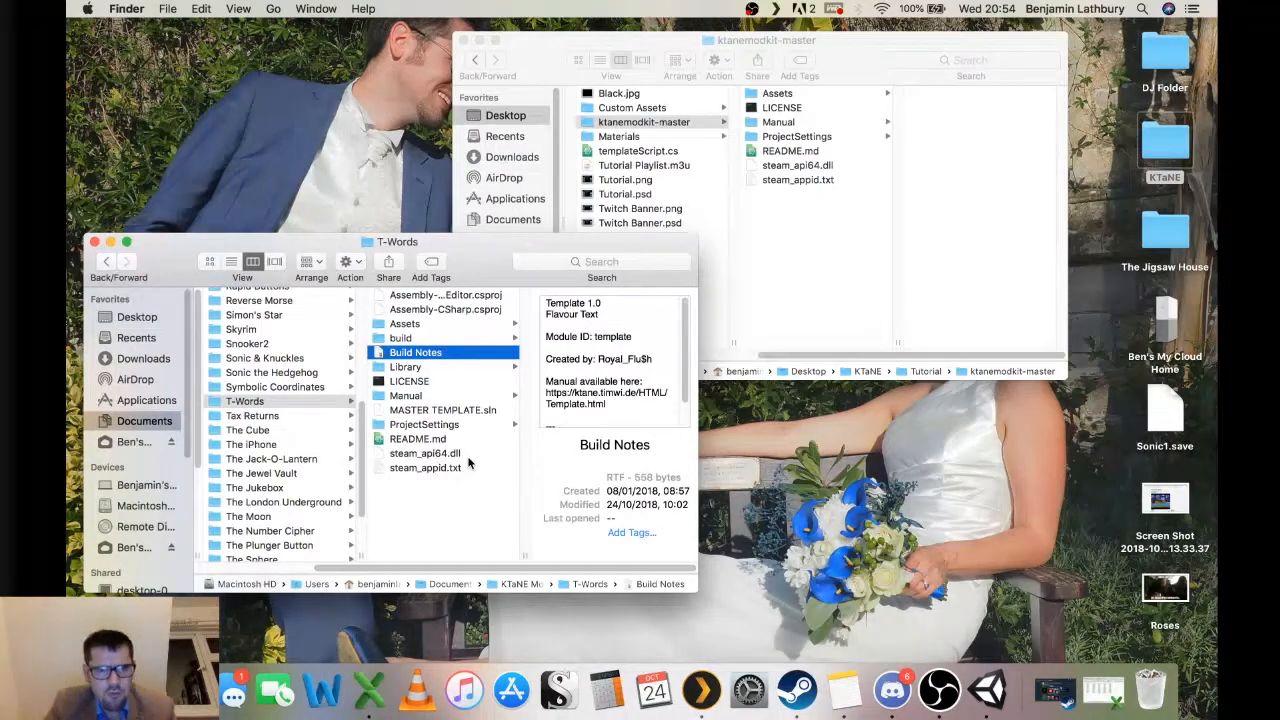
pyautogui.click(410, 326)
pyautogui.click(418, 353)
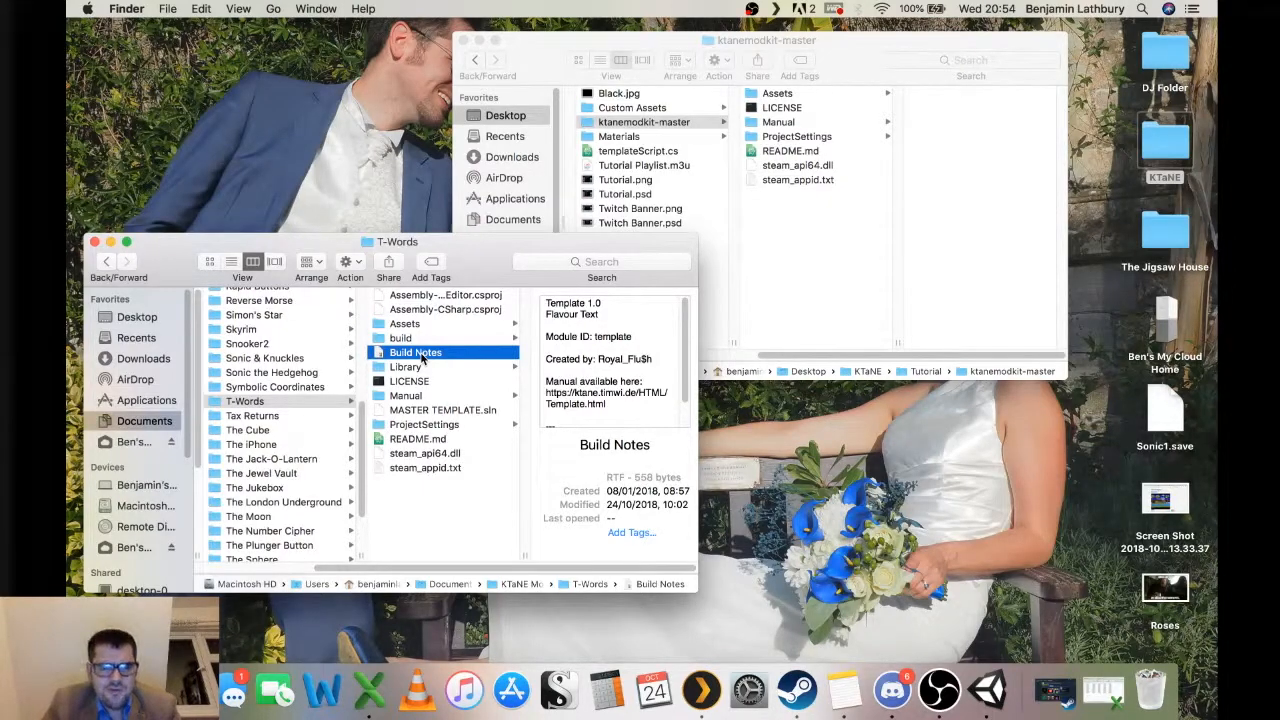
pyautogui.doubleClick(418, 353)
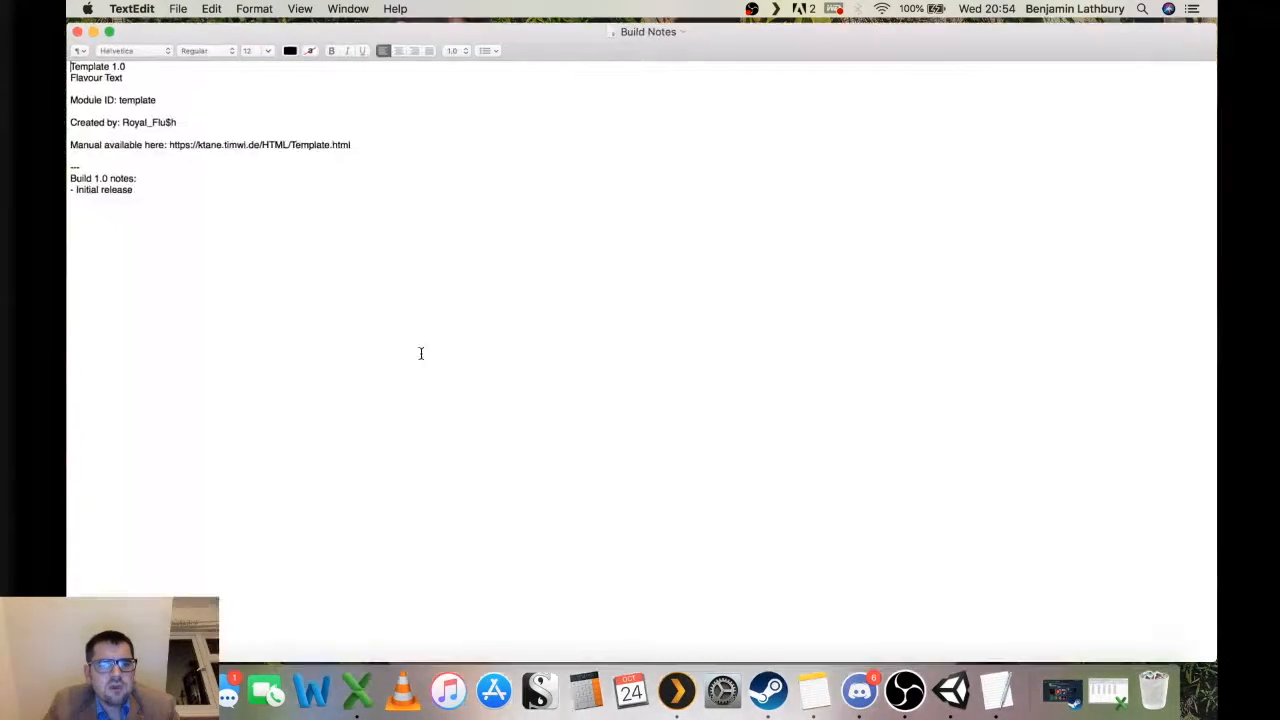
pyautogui.doubleClick(94, 86)
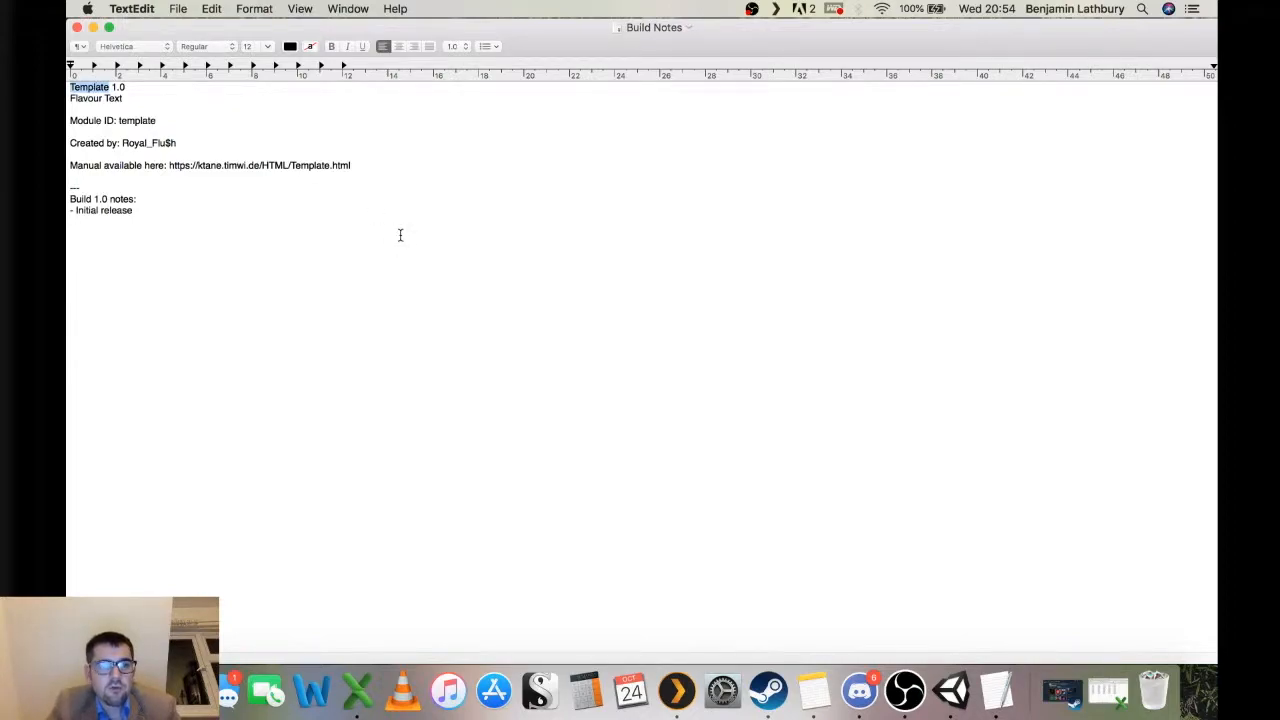
pyautogui.press('super+q')
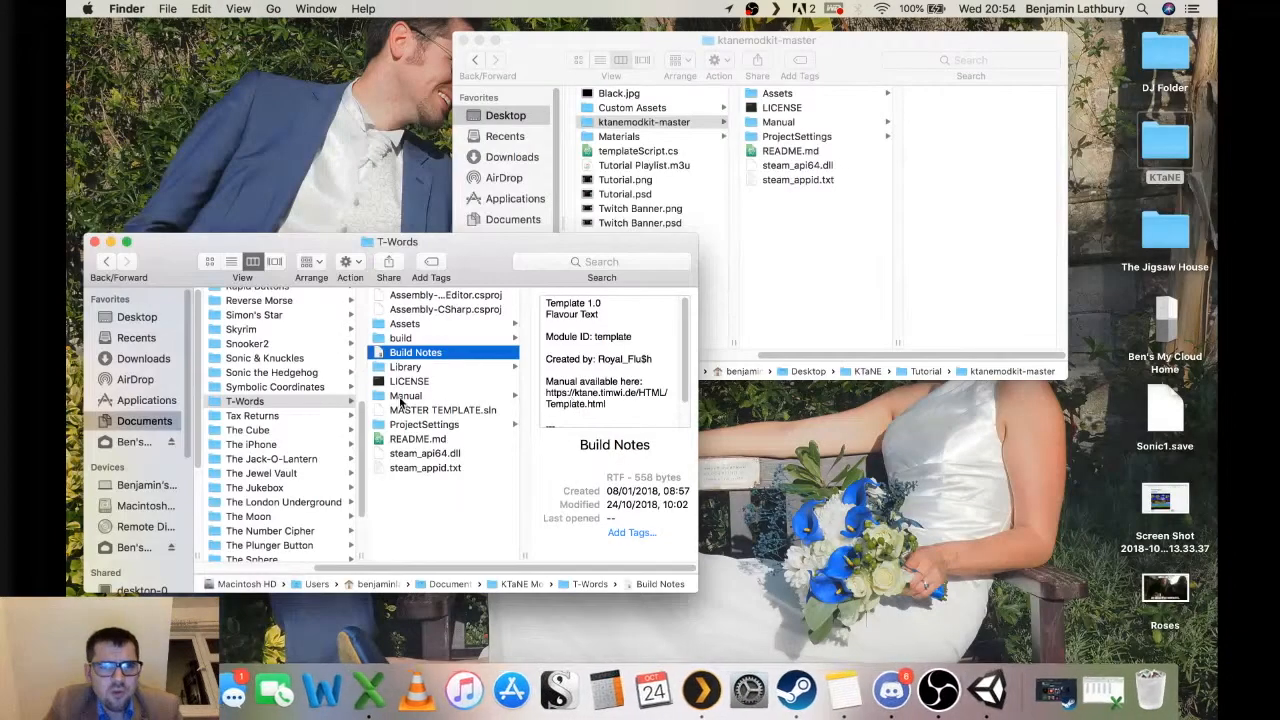
# Open the Build Notes file inside the Algebra module folder for reference.
pyautogui.hscroll(-5, 400, 400)
pyautogui.scroll(10, 400, 392)
pyautogui.click(418, 310)
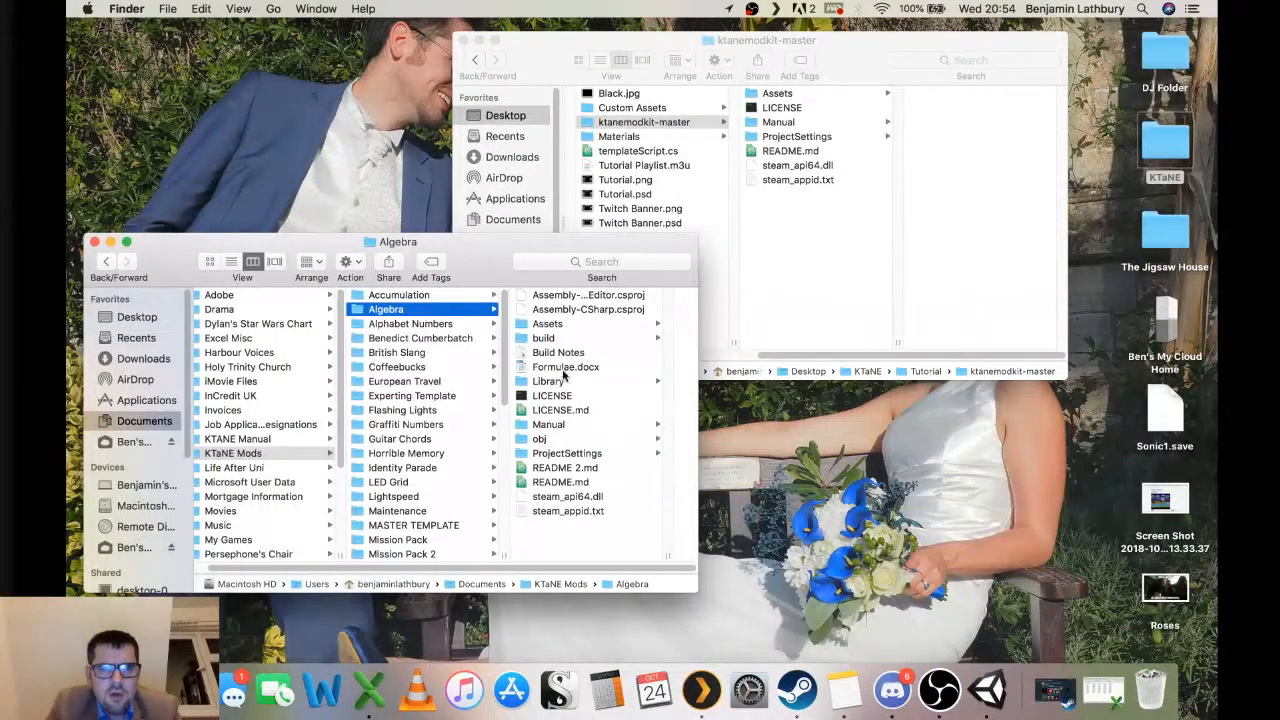
pyautogui.doubleClick(558, 352)
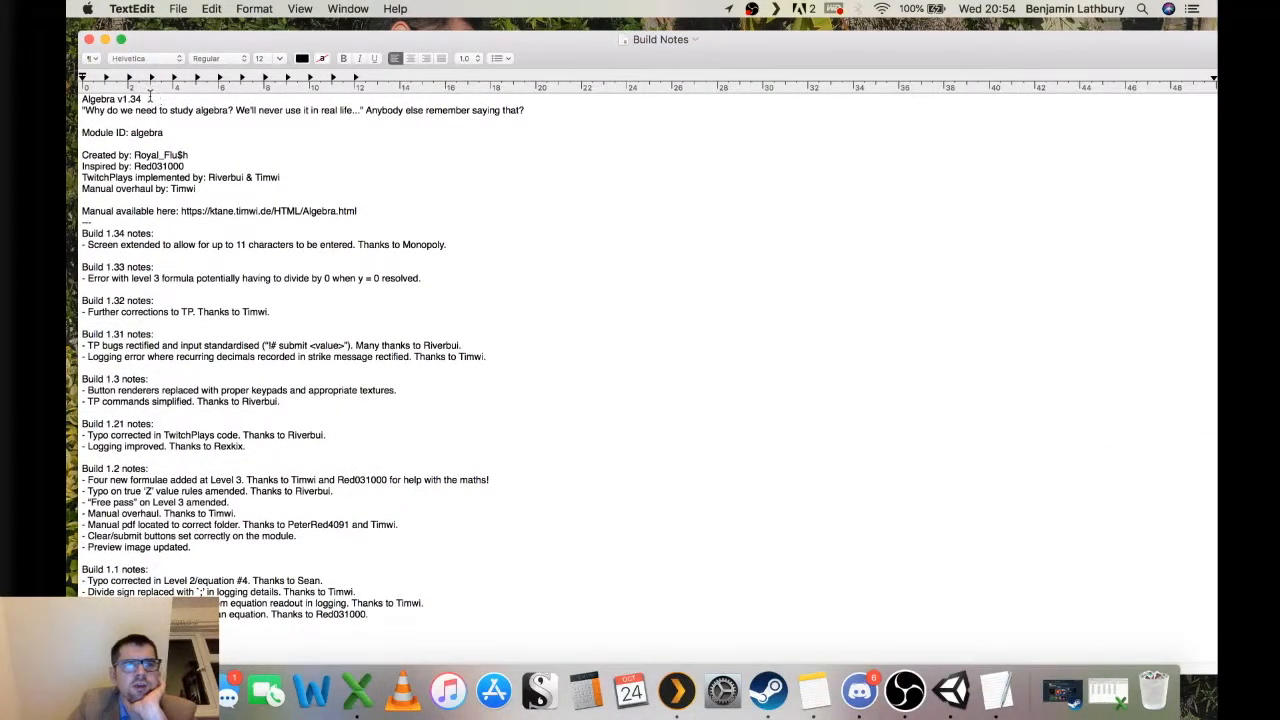
# Examine the Algebra Build Notes' title, module ID, credits, manual link and build-note entries, then close the editor.
pyautogui.moveTo(155, 98); pyautogui.dragTo(80, 86)
pyautogui.moveTo(532, 110); pyautogui.dragTo(82, 96)
pyautogui.moveTo(205, 132); pyautogui.dragTo(82, 132)
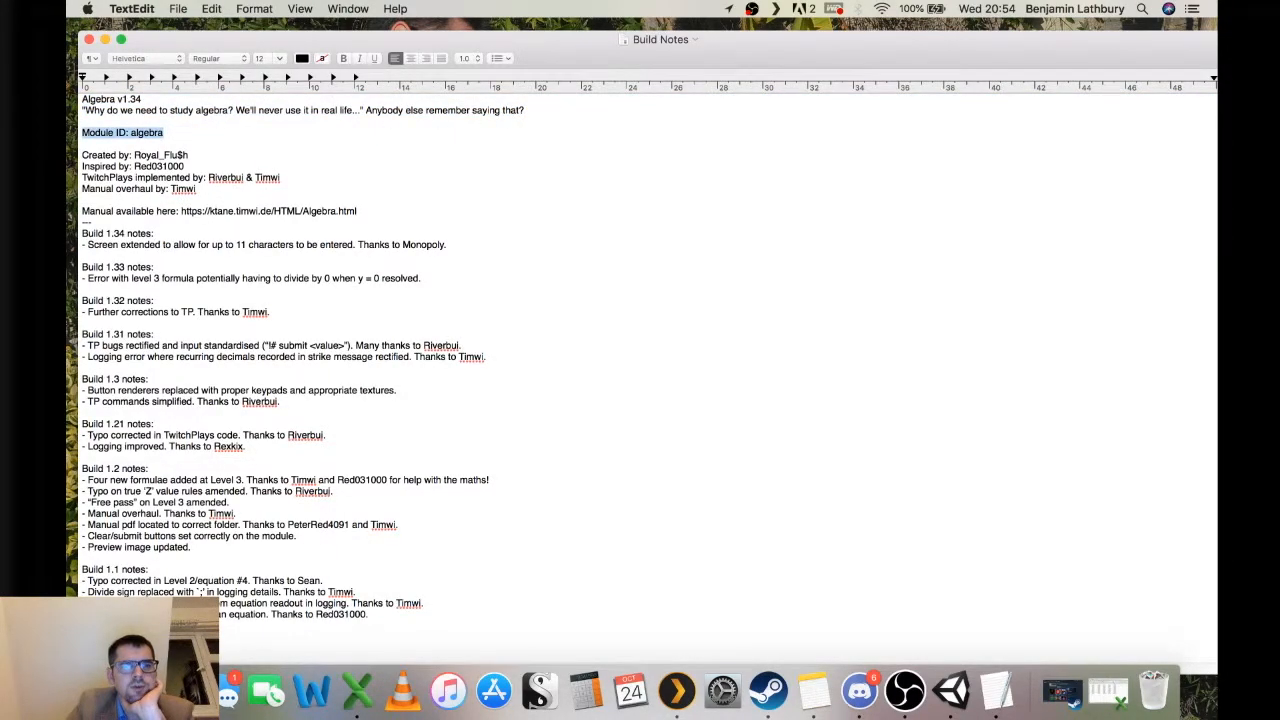
pyautogui.moveTo(190, 155); pyautogui.dragTo(82, 152)
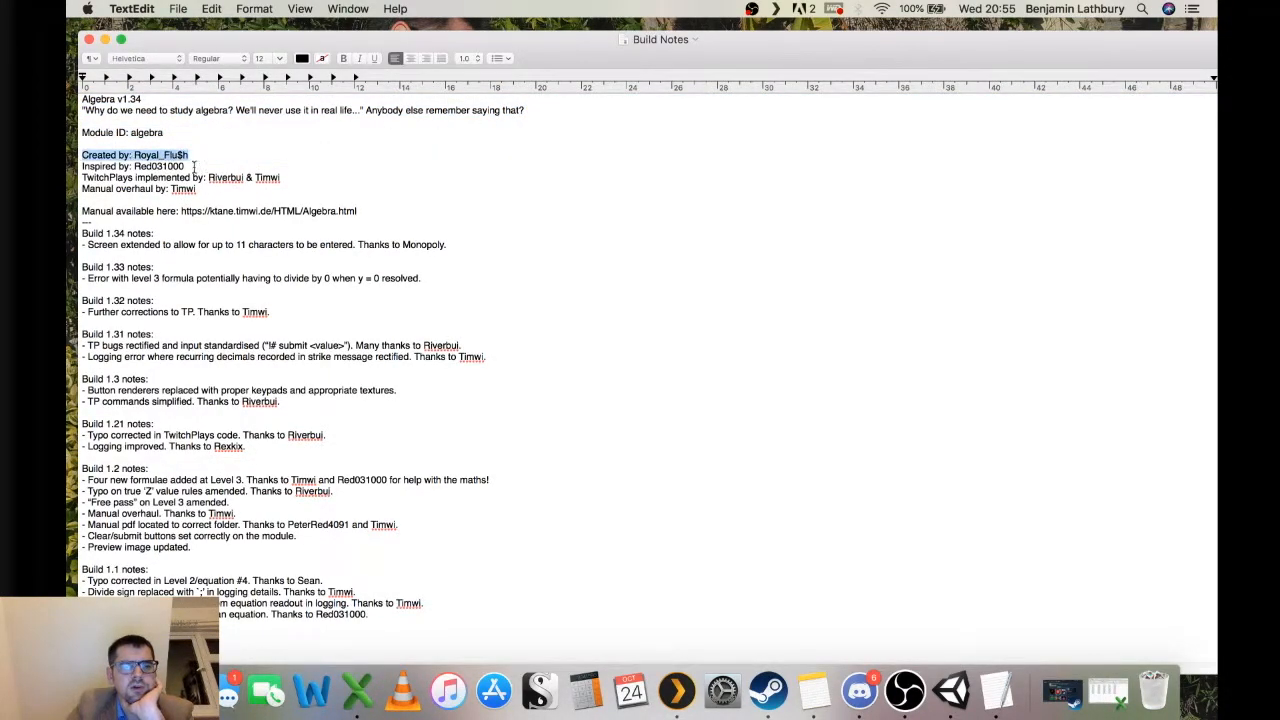
pyautogui.click(226, 167)
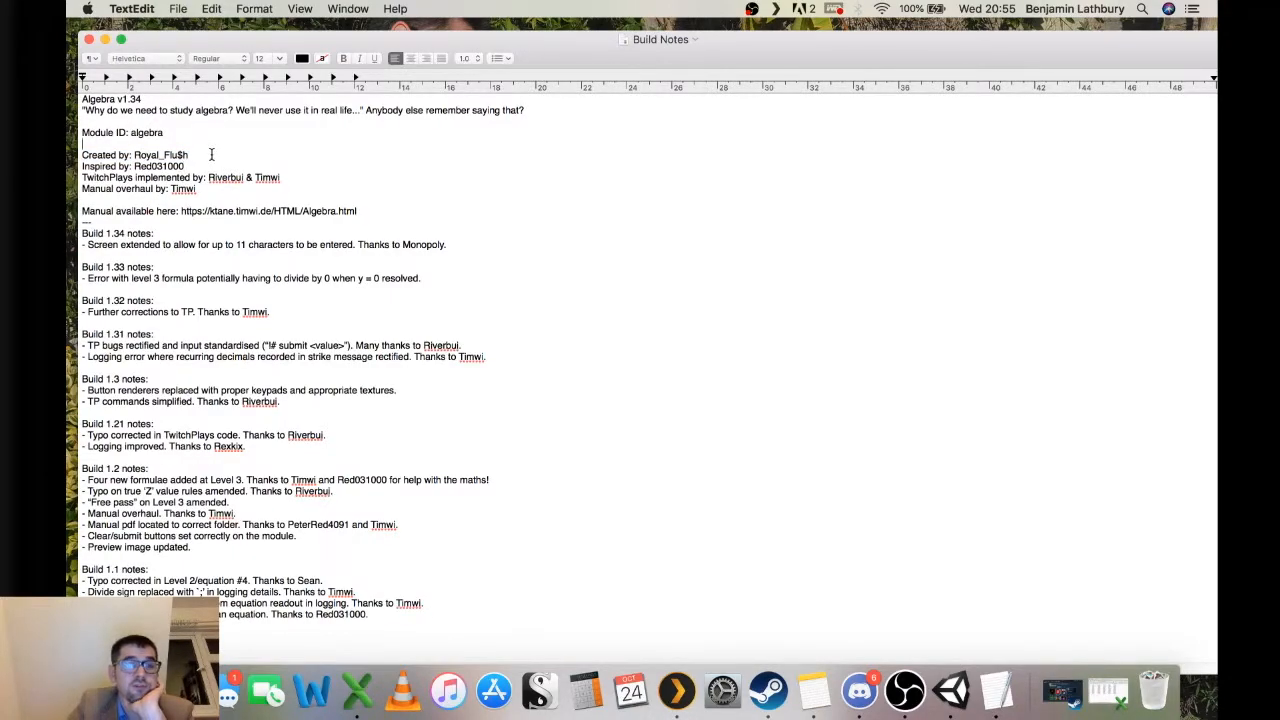
pyautogui.moveTo(190, 155); pyautogui.dragTo(135, 152)
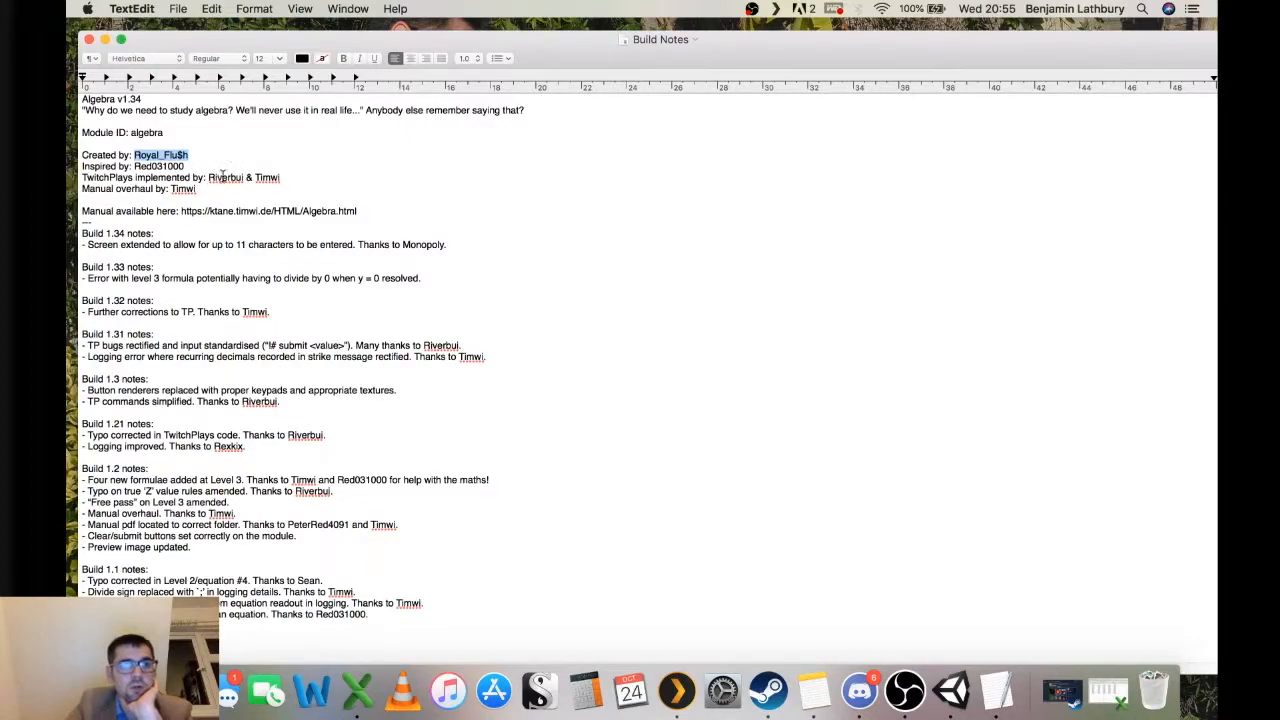
pyautogui.moveTo(224, 168); pyautogui.dragTo(82, 169)
pyautogui.click(255, 184)
pyautogui.moveTo(301, 174); pyautogui.dragTo(82, 179)
pyautogui.moveTo(201, 188); pyautogui.dragTo(82, 189)
pyautogui.click(285, 213)
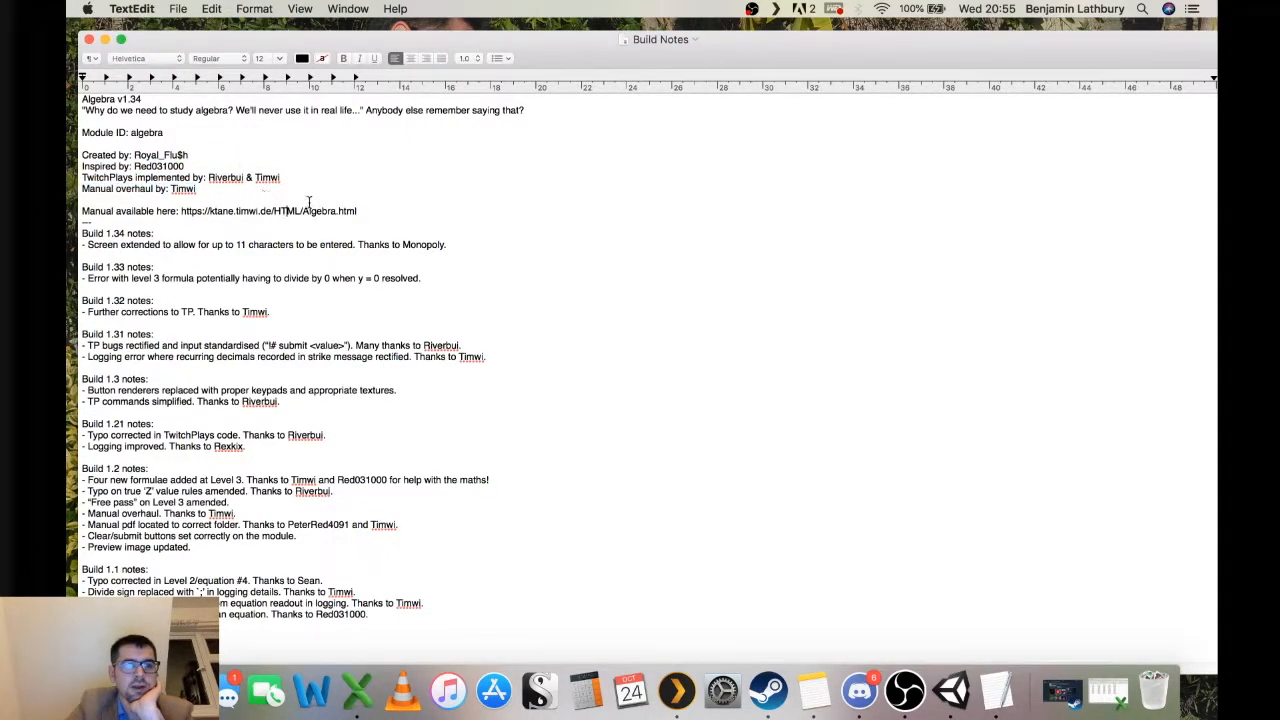
pyautogui.moveTo(393, 209); pyautogui.dragTo(70, 211)
pyautogui.click(204, 237)
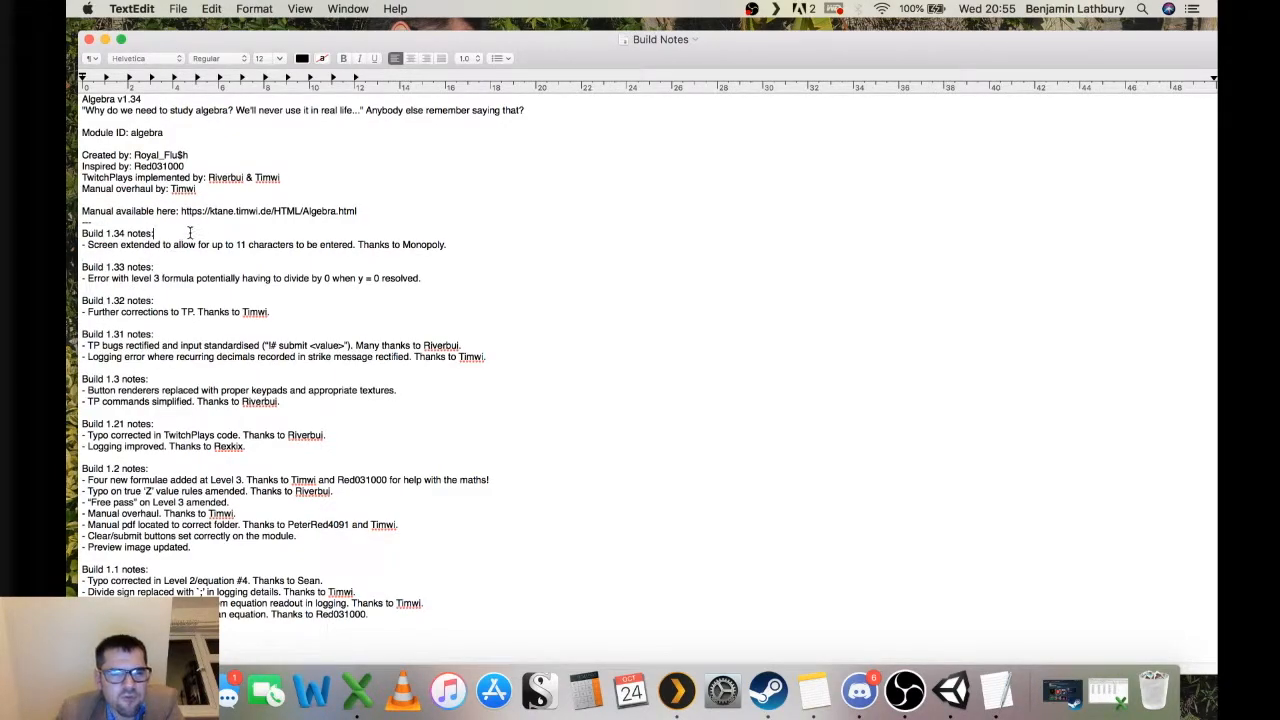
pyautogui.moveTo(286, 311); pyautogui.dragTo(80, 314)
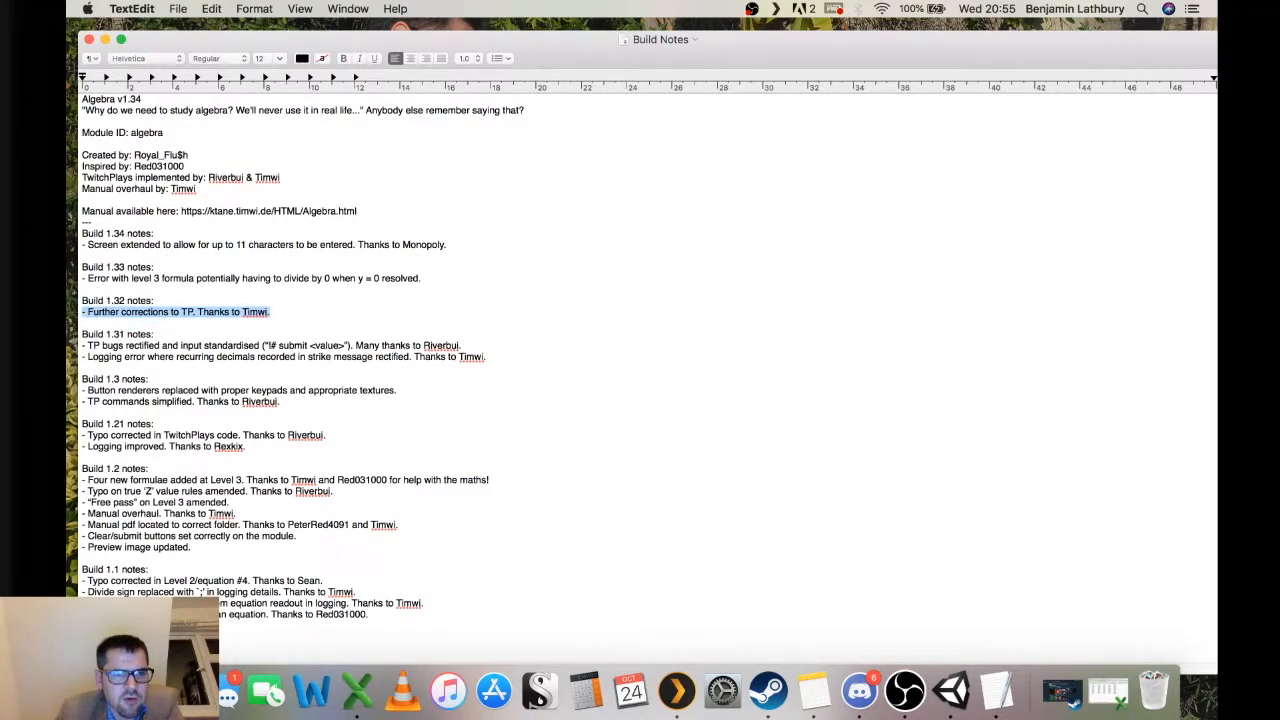
pyautogui.moveTo(205, 548); pyautogui.dragTo(74, 468)
pyautogui.click(285, 266)
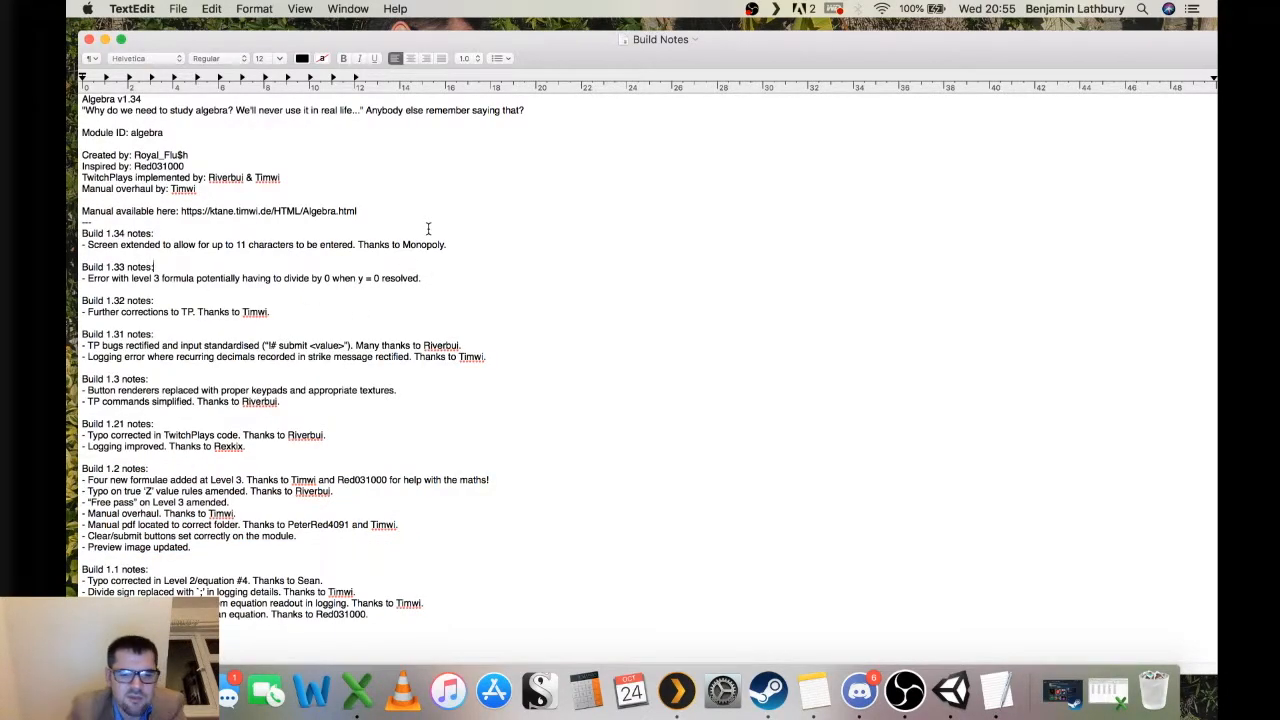
pyautogui.press('super+q')
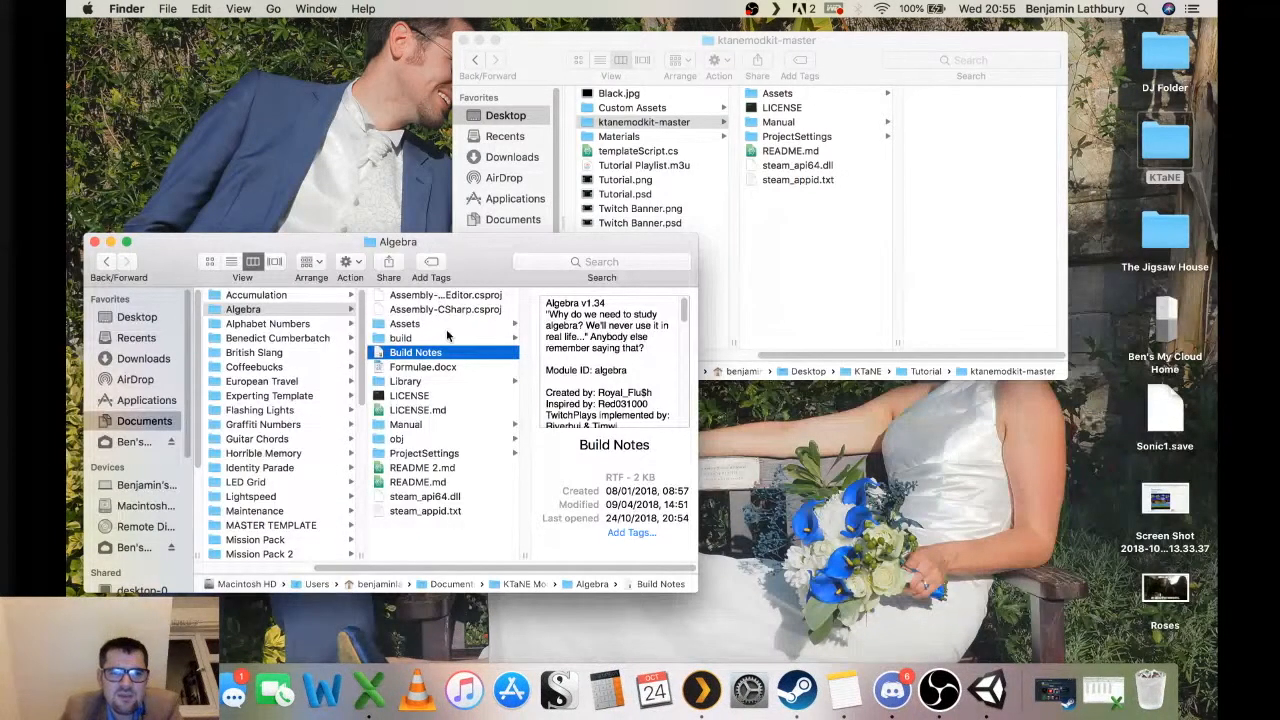
# Open the Build Notes file inside the T-Words folder for editing.
pyautogui.scroll(-3, 278, 450)
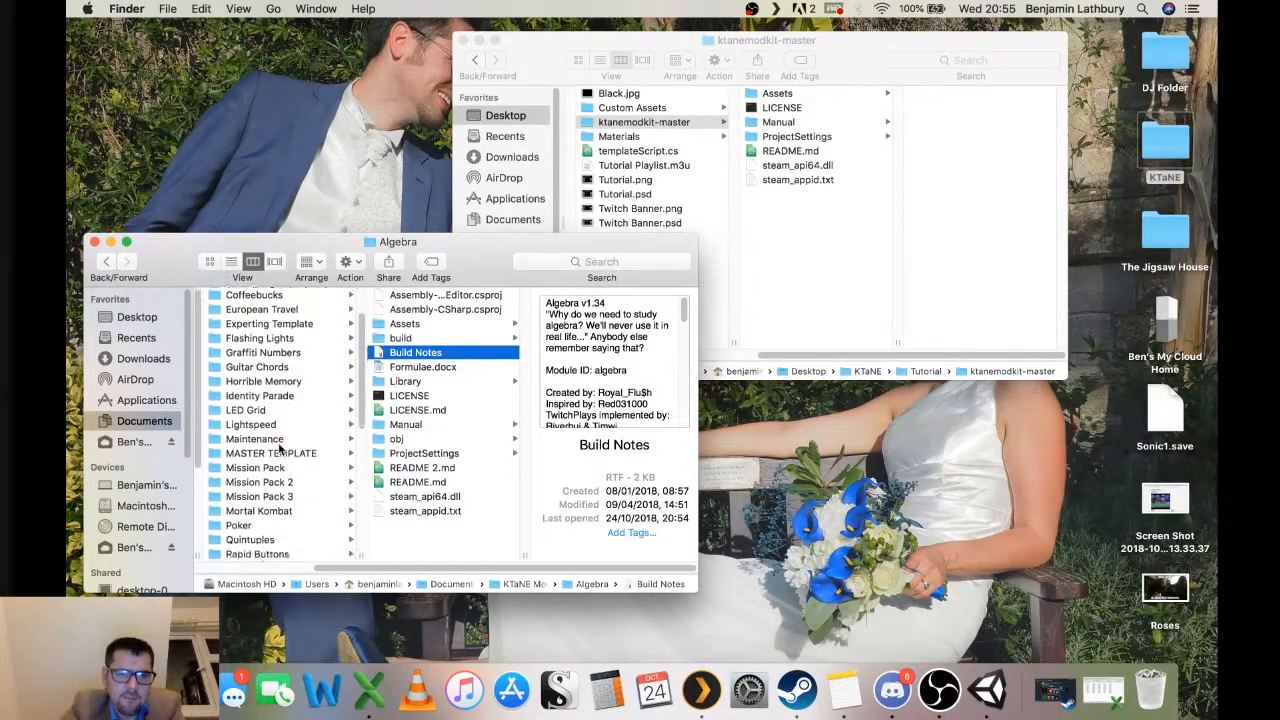
pyautogui.scroll(-6, 278, 452)
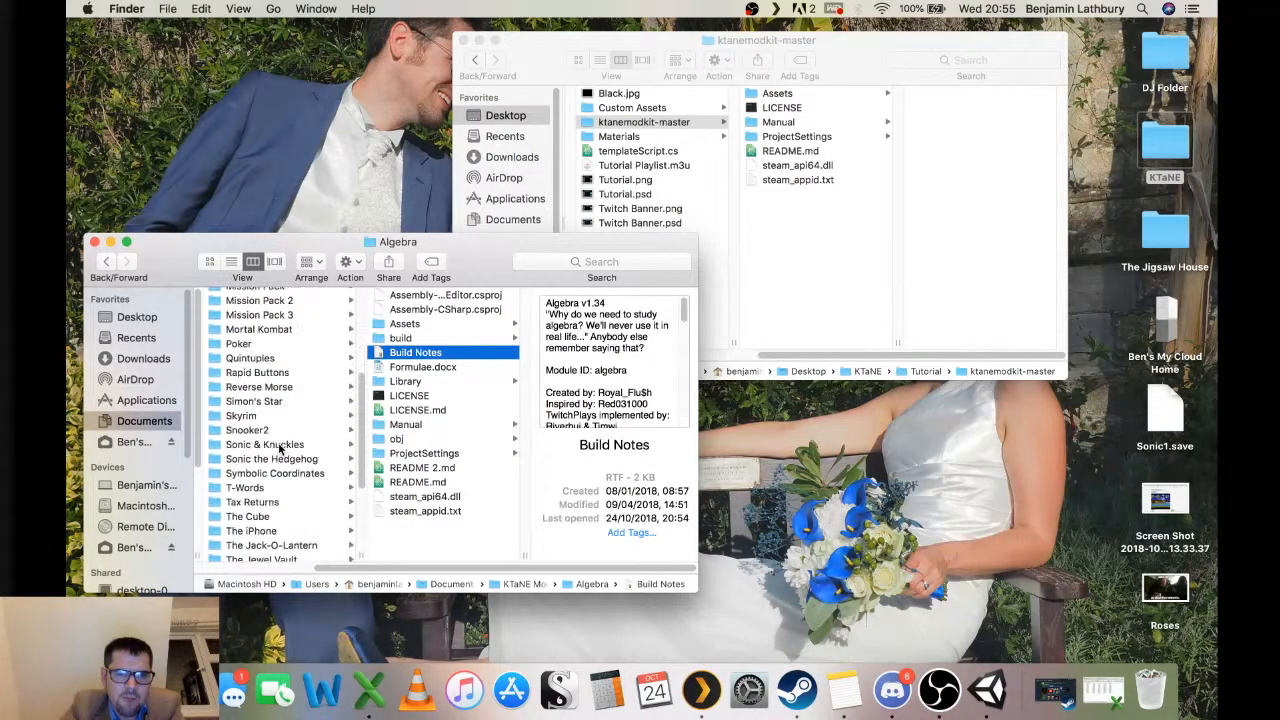
pyautogui.click(284, 488)
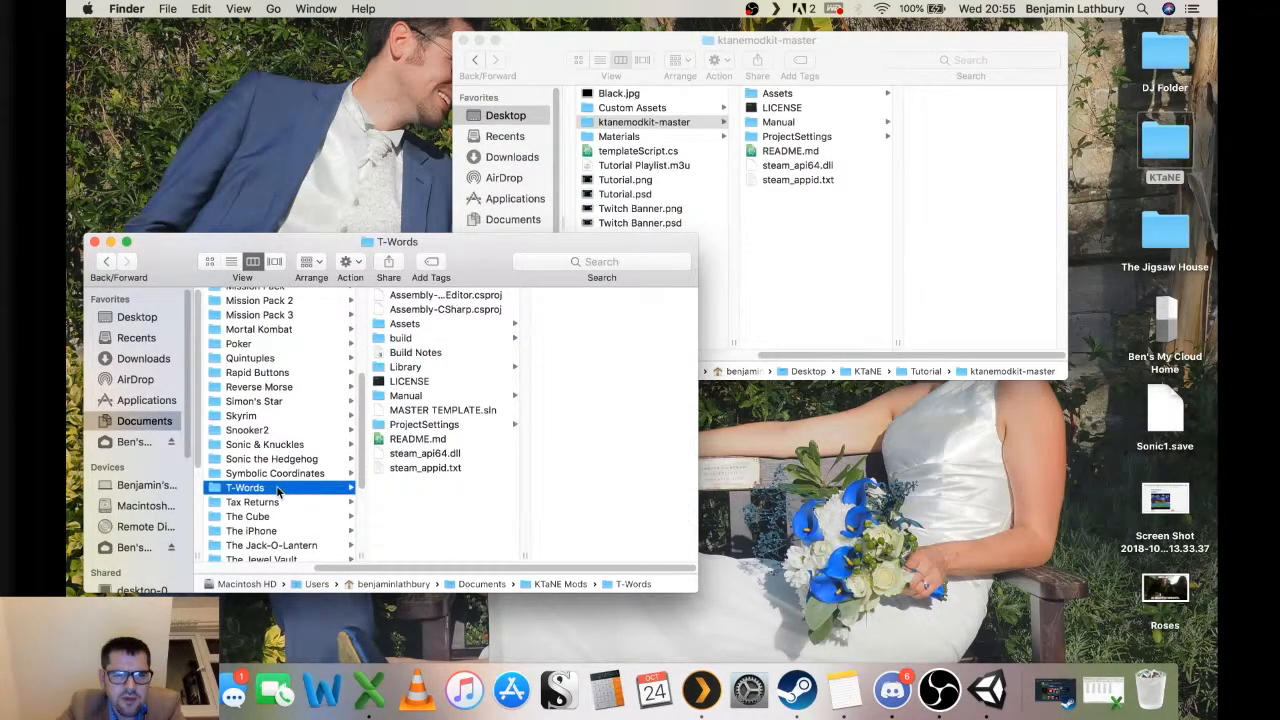
pyautogui.click(448, 355)
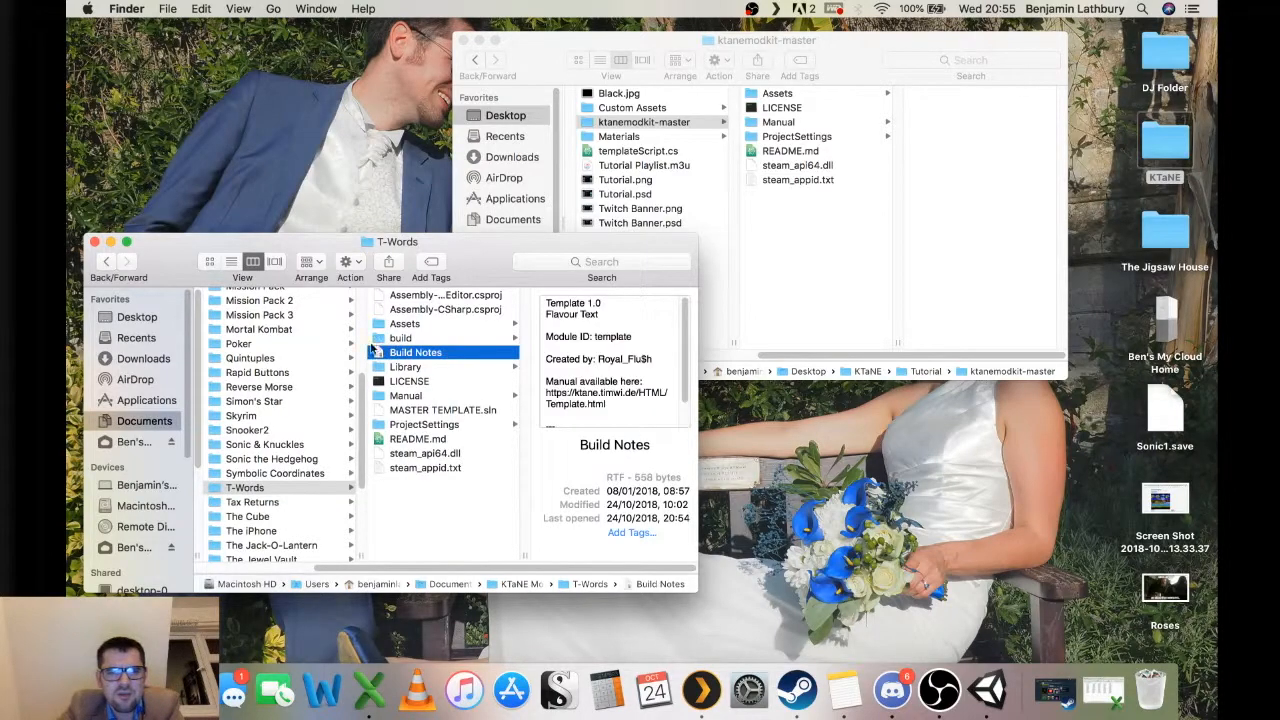
pyautogui.doubleClick(428, 355)
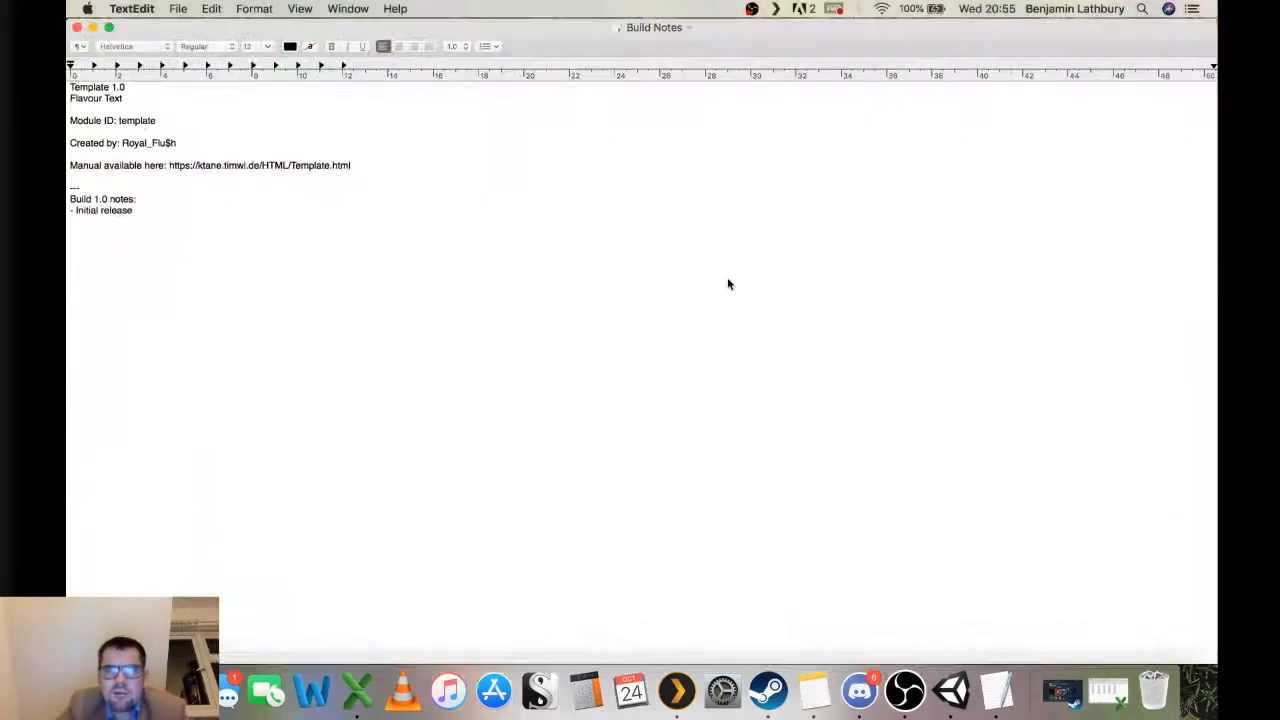
# Browse the ktanemodkit-master folder's Manual subfolders in Finder.
pyautogui.hotkey('ctrl', 'Up')
pyautogui.click(943, 174)
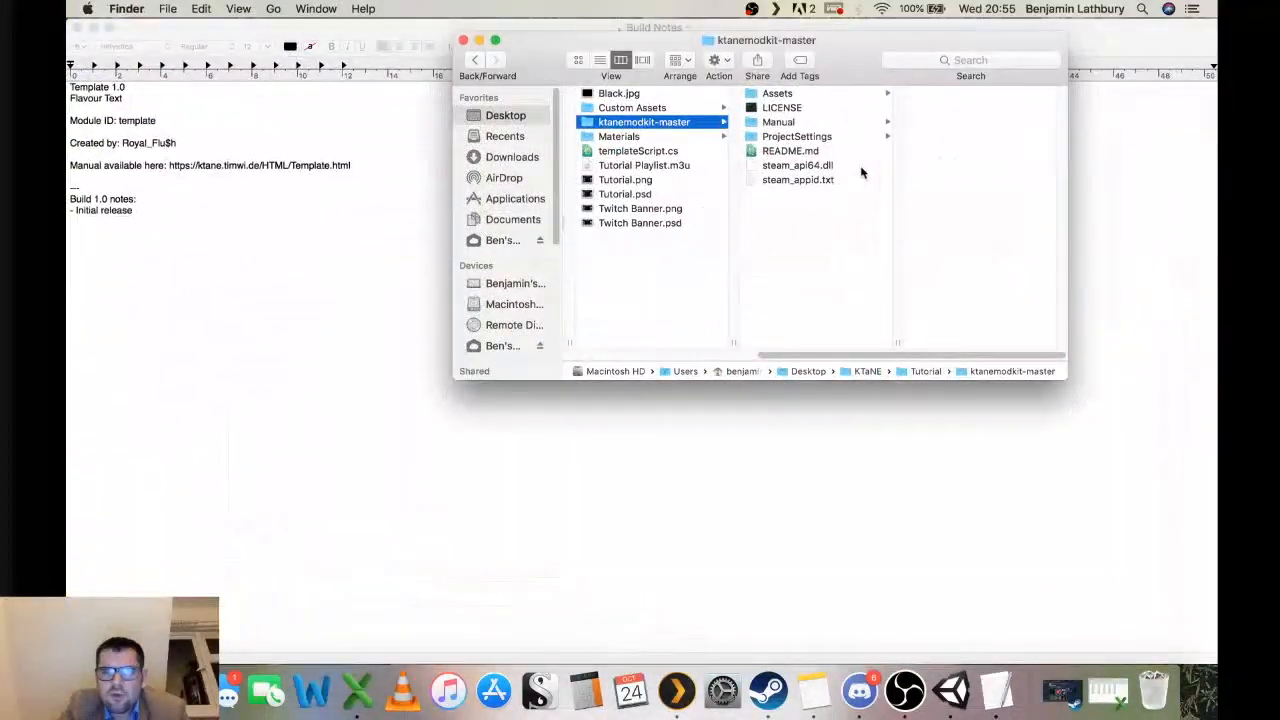
pyautogui.click(779, 122)
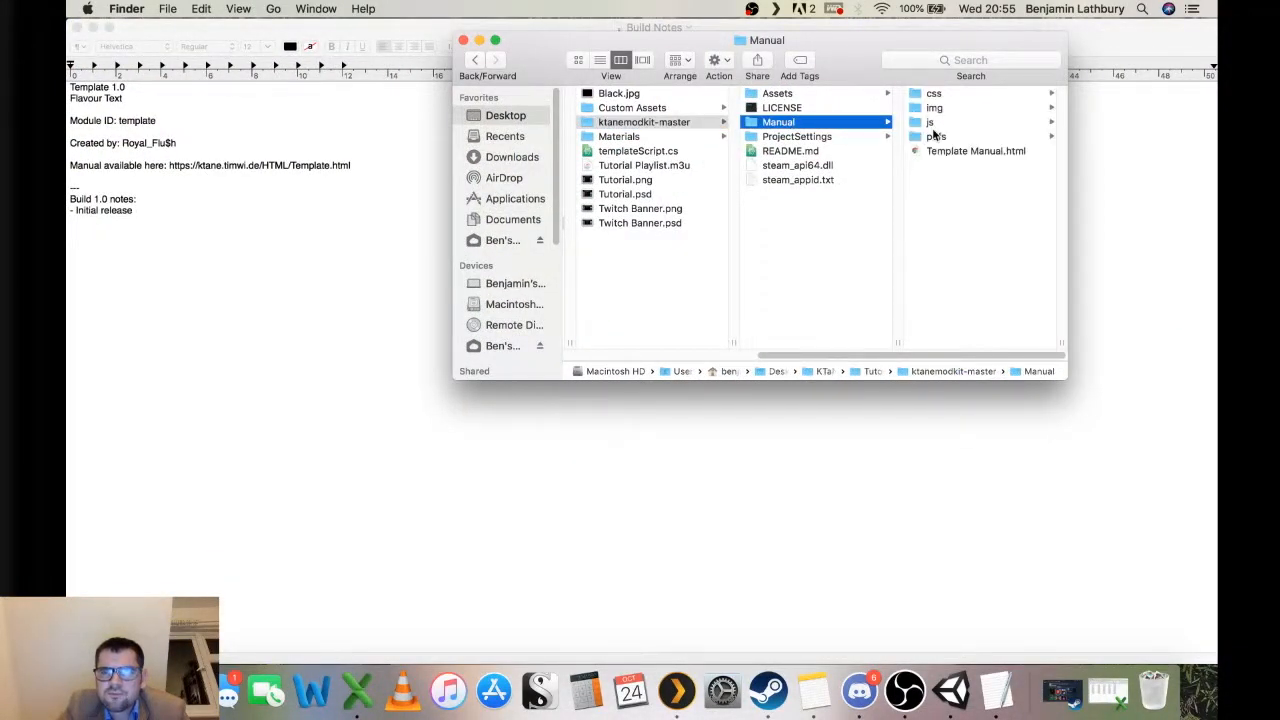
pyautogui.click(935, 136)
pyautogui.click(975, 111)
pyautogui.hscroll(-10, 749, 209)
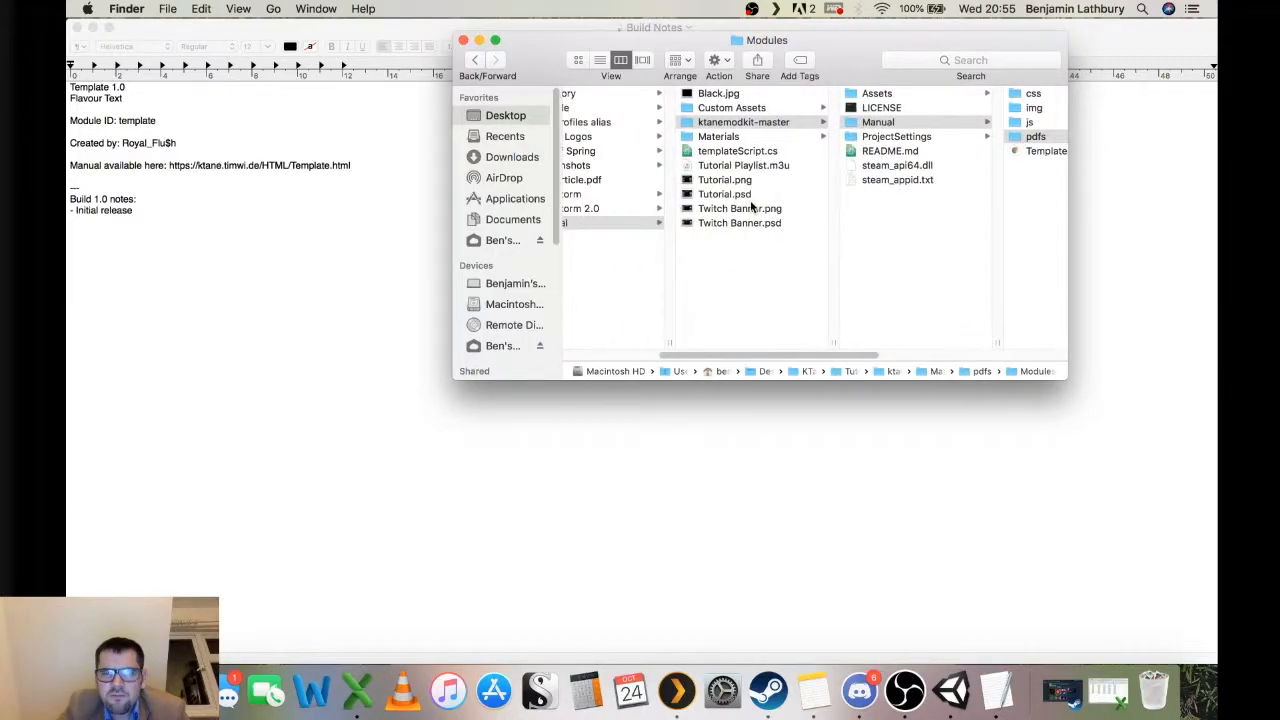
# Dismiss the Unity fatal error dialog by quitting.
pyautogui.click(828, 276)
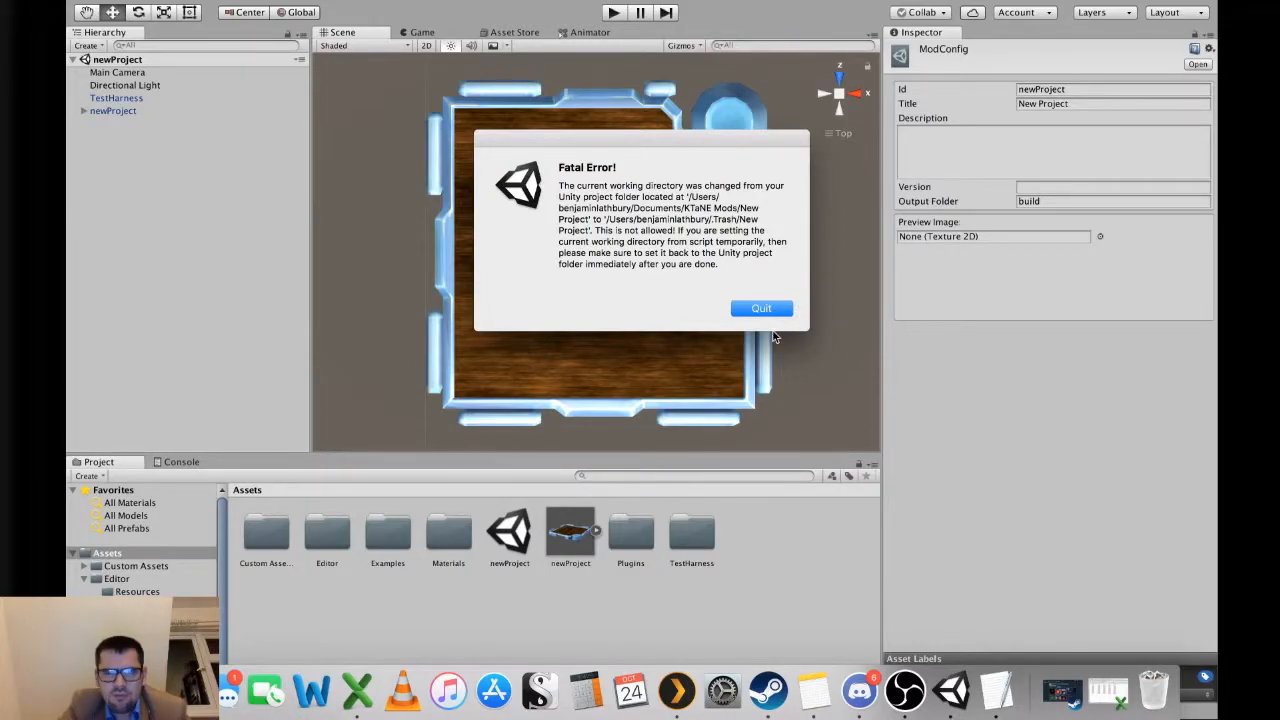
pyautogui.hotkey('ctrl', 'Left')
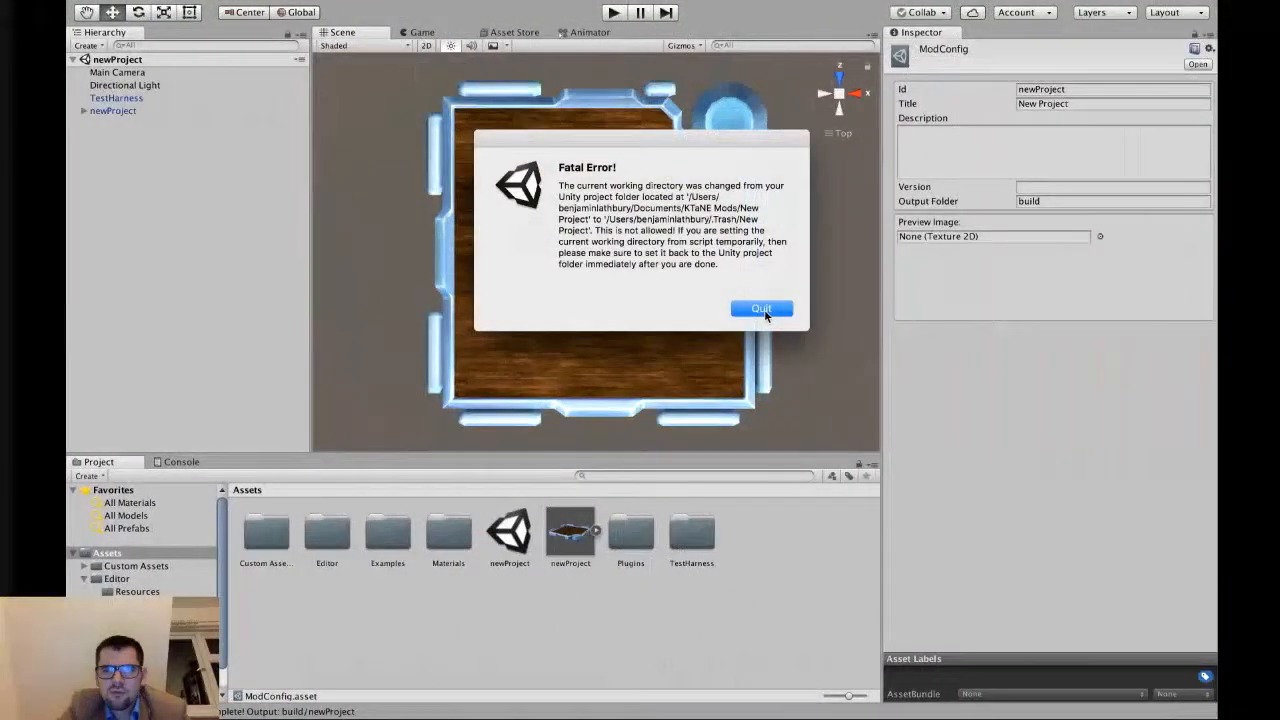
pyautogui.click(808, 308)
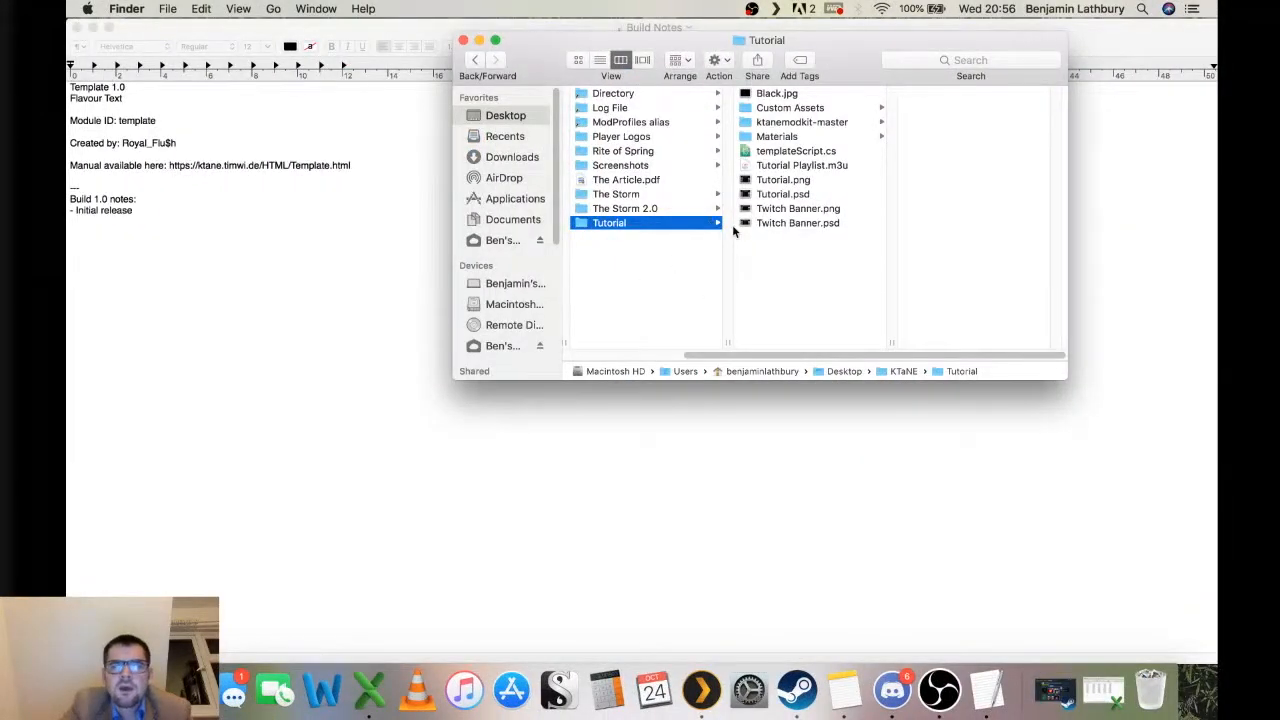
# Open dropbox.com in a new browser tab.
pyautogui.hotkey('ctrl', 'Up')
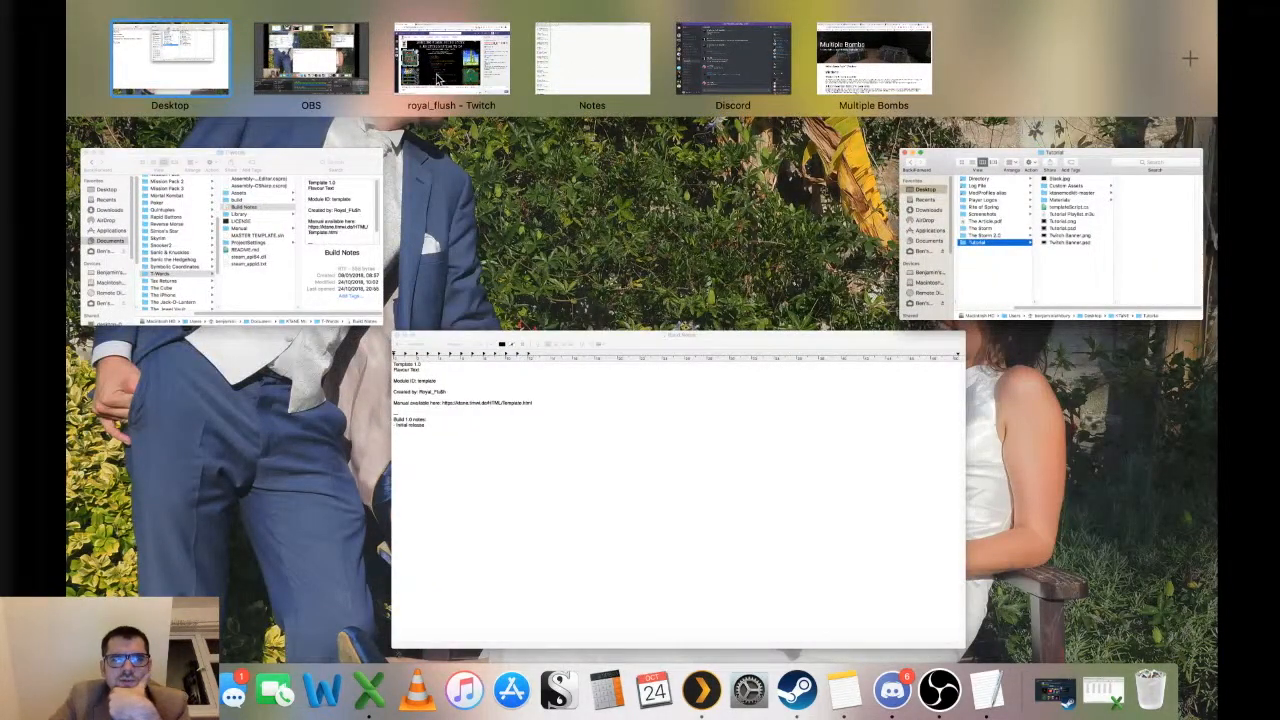
pyautogui.click(456, 86)
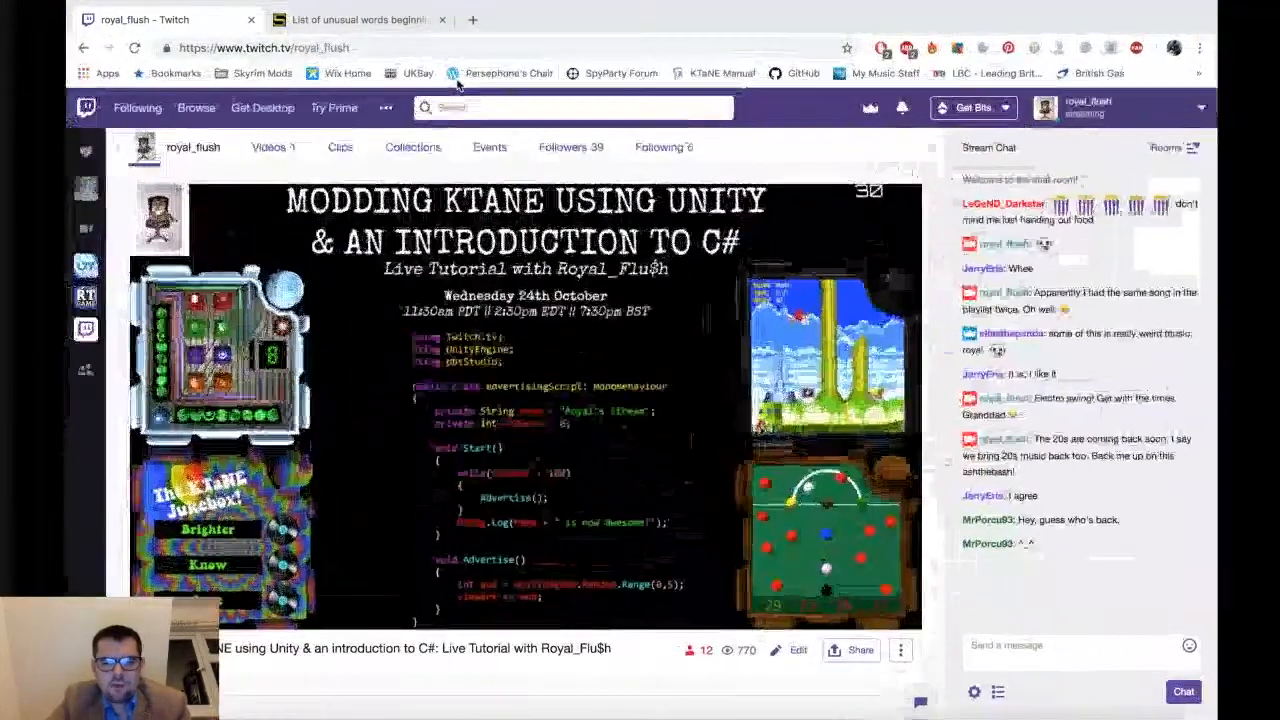
pyautogui.press('super+t')
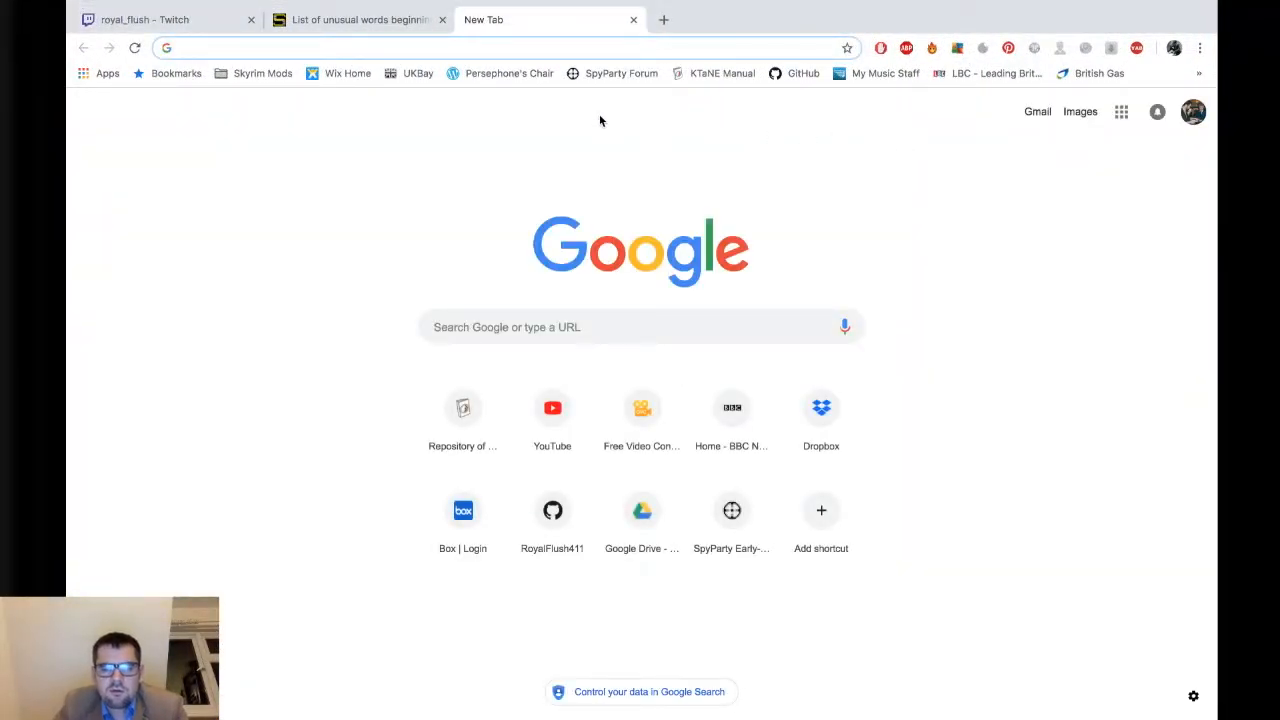
pyautogui.write('dropbox.com')
pyautogui.press('Return')
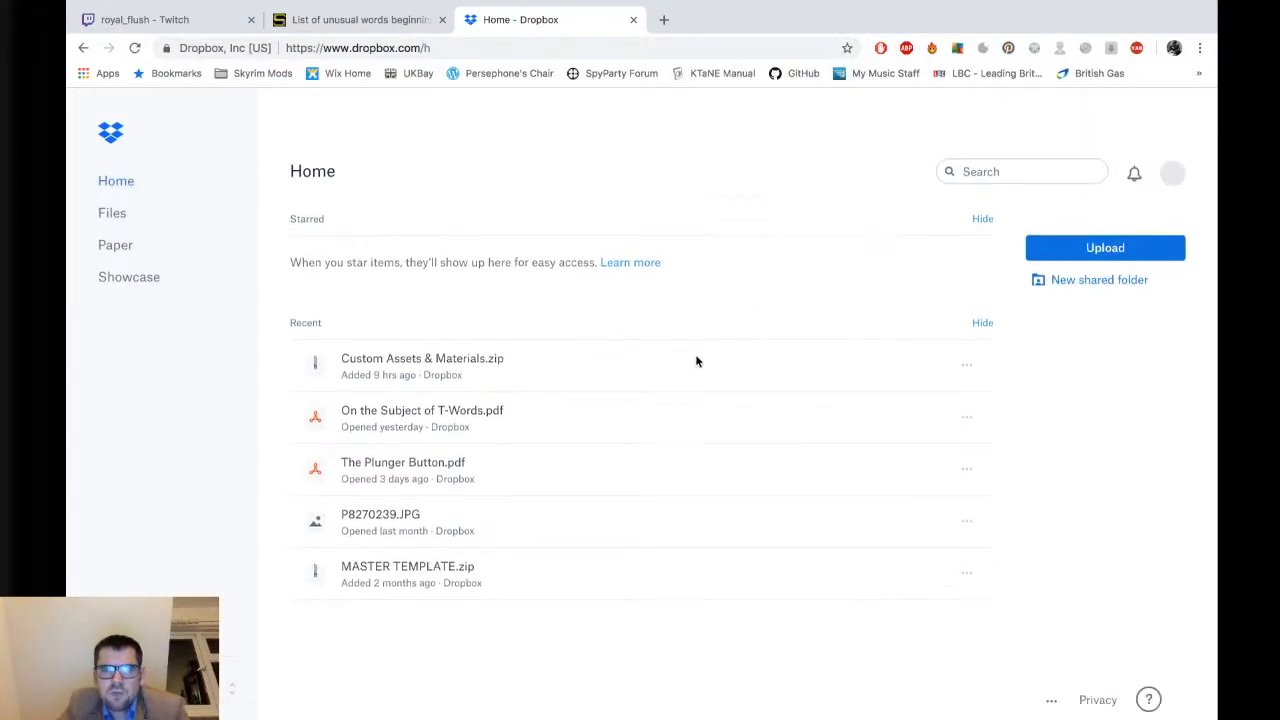
# Download the On the Subject of T-Words.pdf file from Dropbox.
pyautogui.click(922, 428)
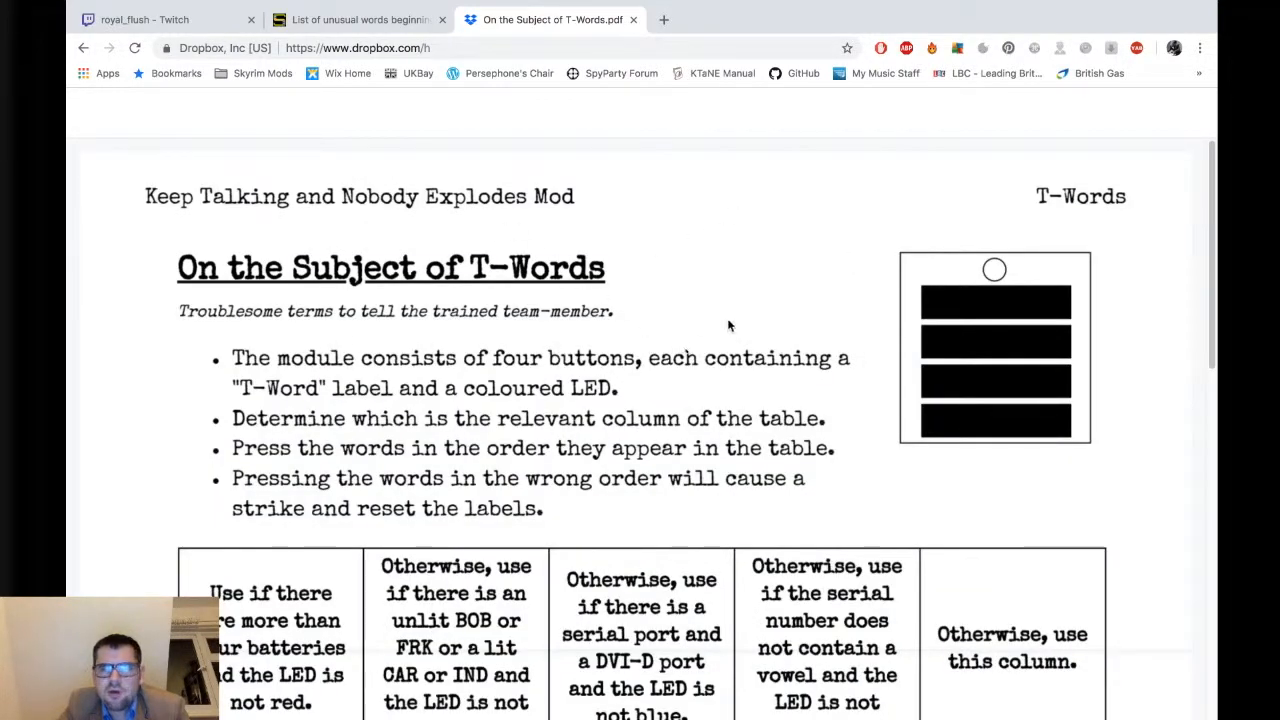
pyautogui.click(83, 47)
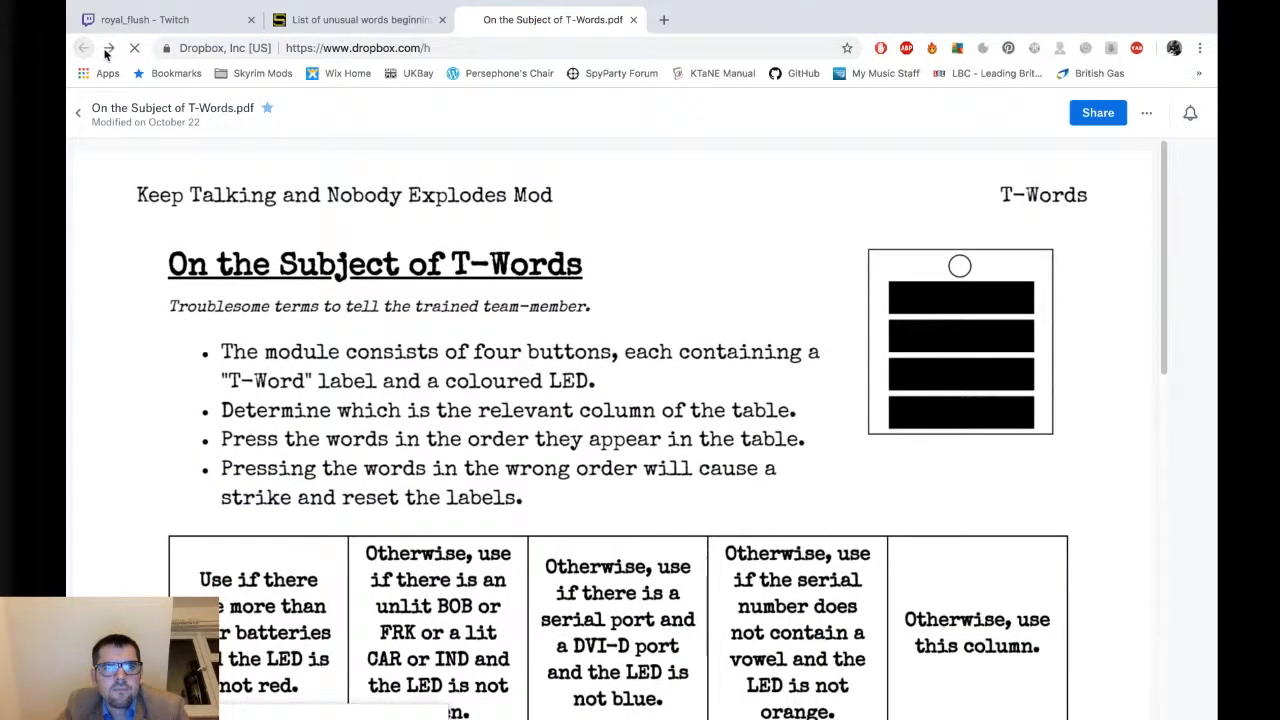
pyautogui.click(108, 50)
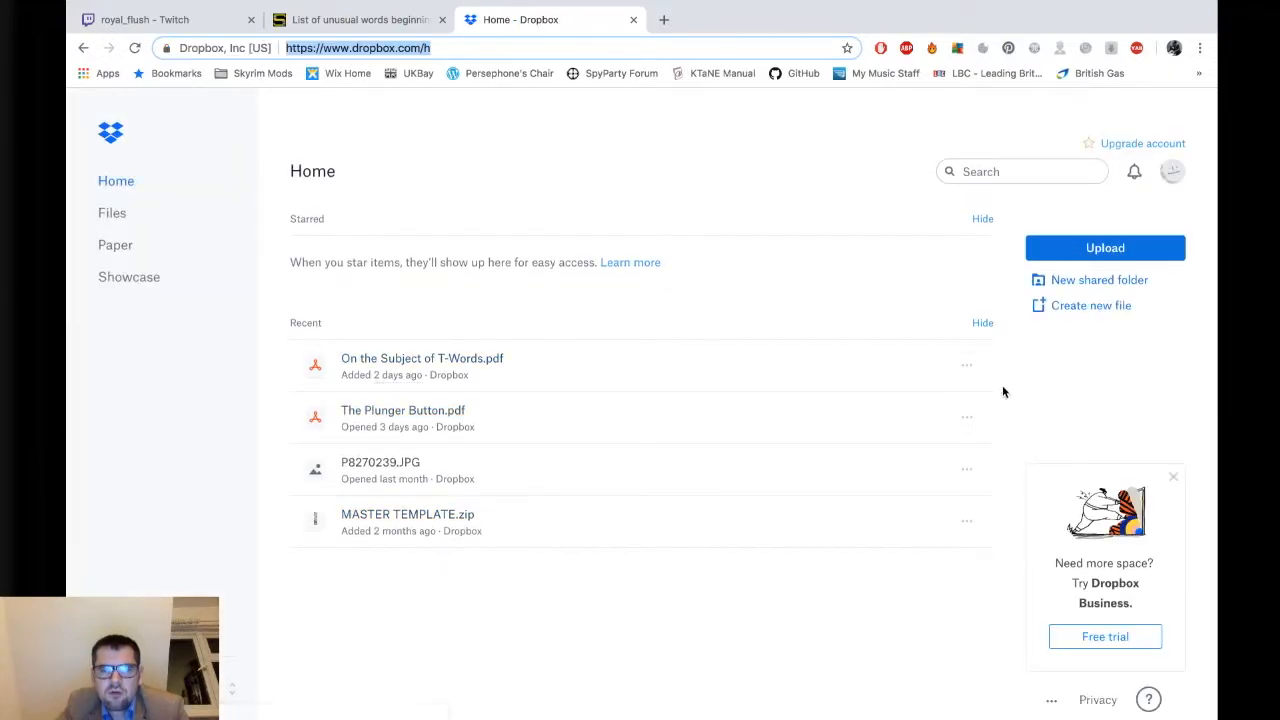
pyautogui.click(968, 367)
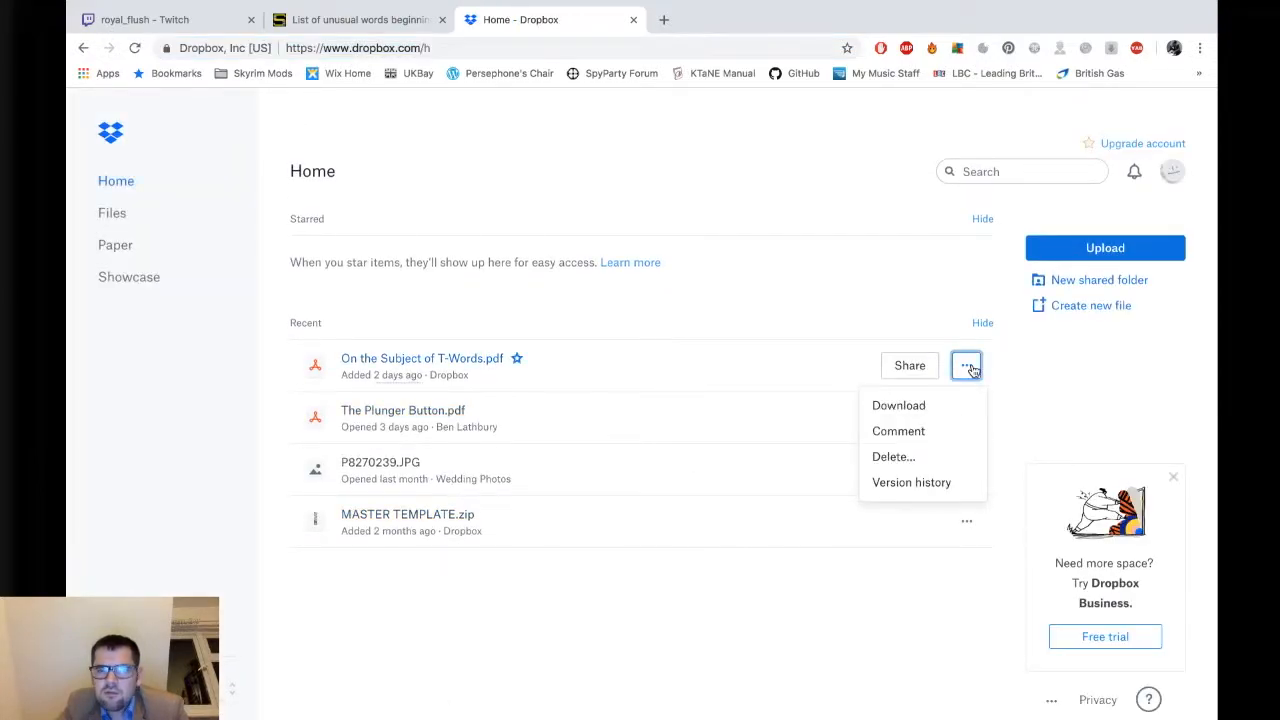
pyautogui.click(926, 410)
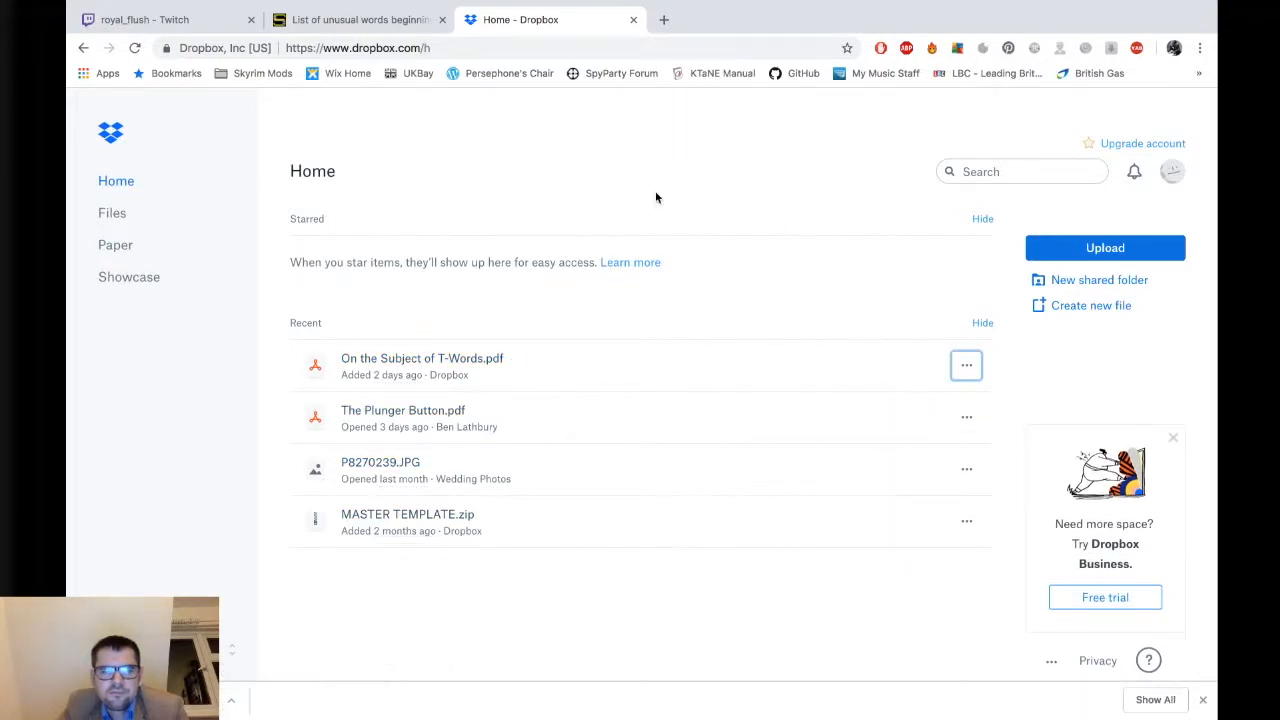
# Close the Dropbox tab and move the downloaded T-Words PDF into the Tutorial folder.
pyautogui.click(633, 20)
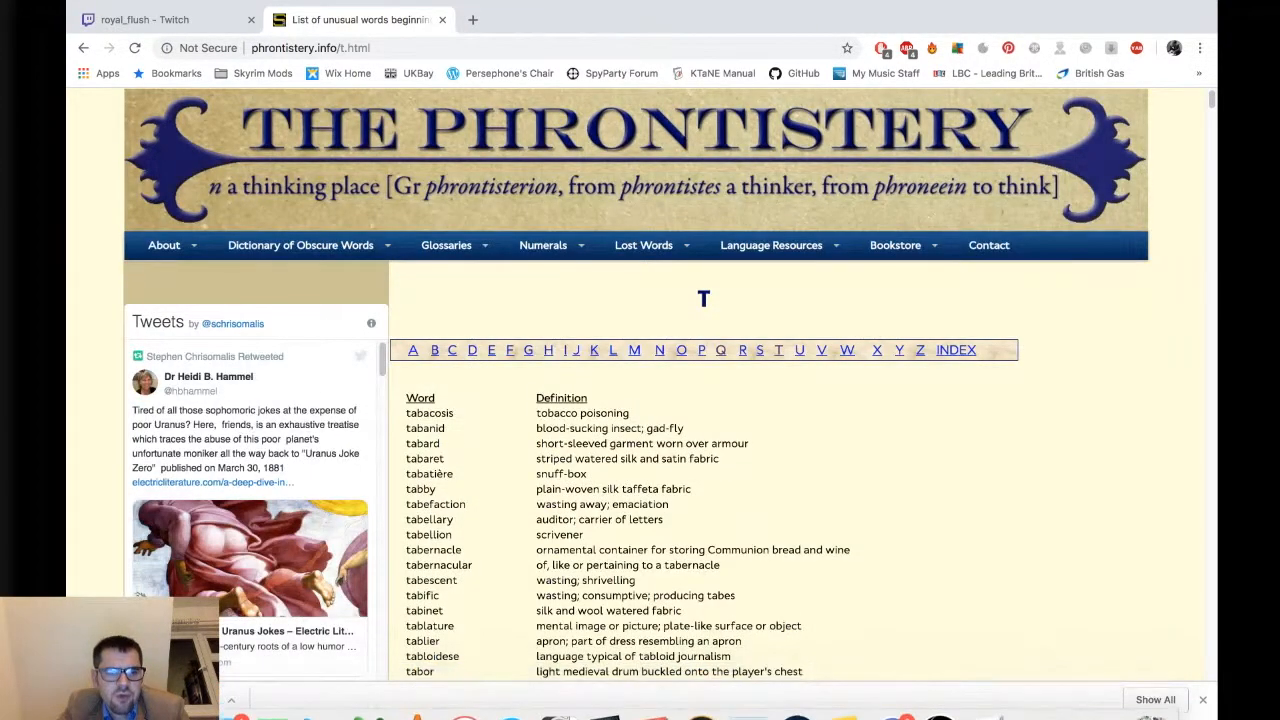
pyautogui.moveTo(115, 699); pyautogui.dragTo(797, 285)
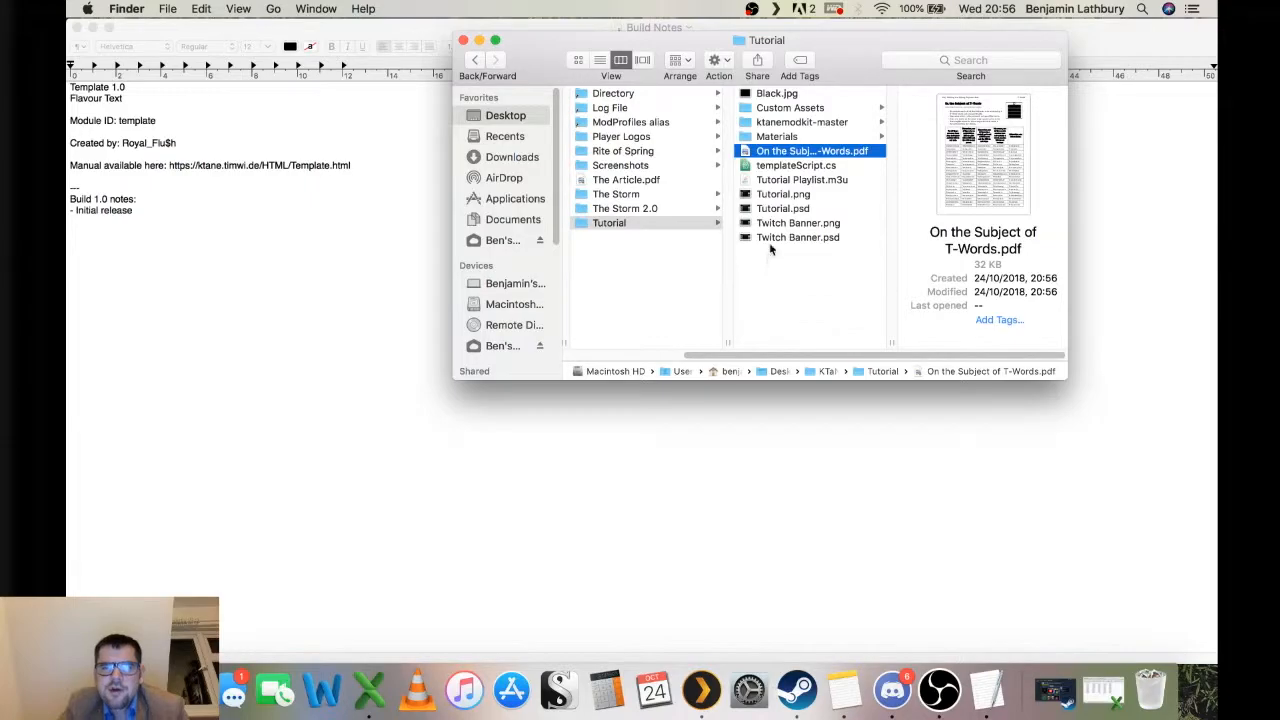
# Open the T-Words PDF in full-screen Preview and place its space next to the desktop with Build Notes.
pyautogui.doubleClick(783, 151)
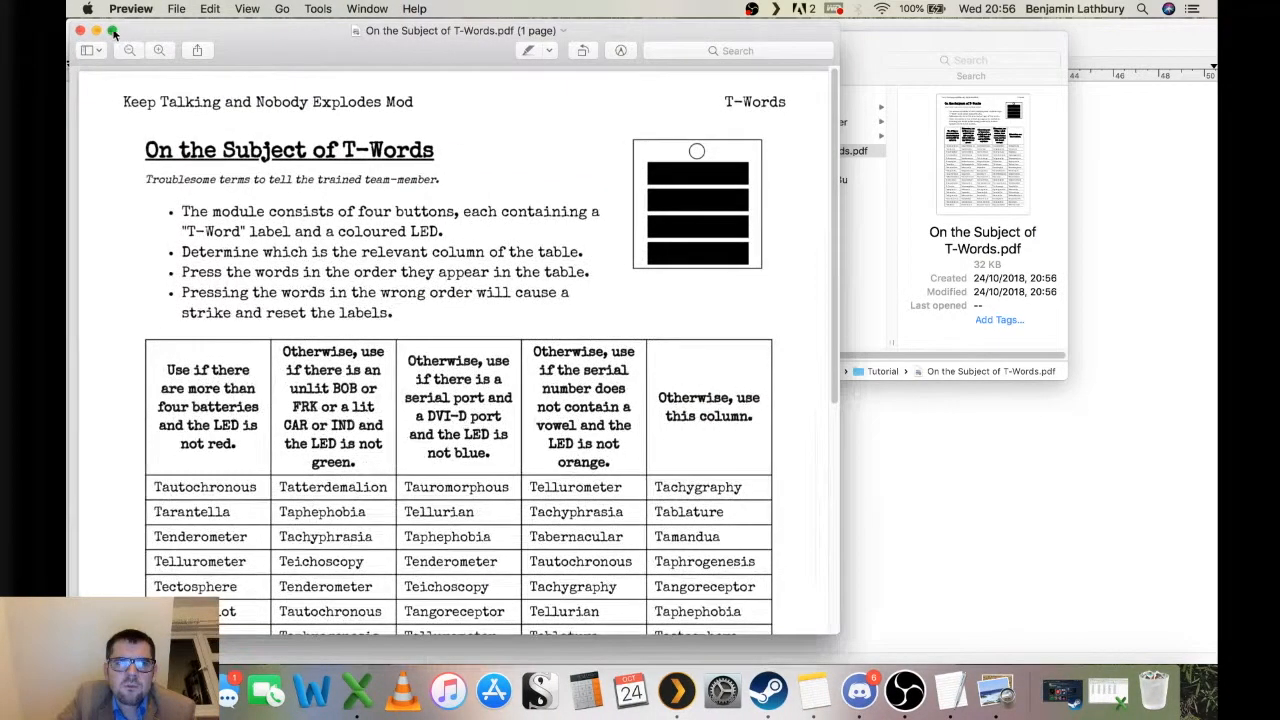
pyautogui.click(113, 32)
pyautogui.hotkey('ctrl', 'Up')
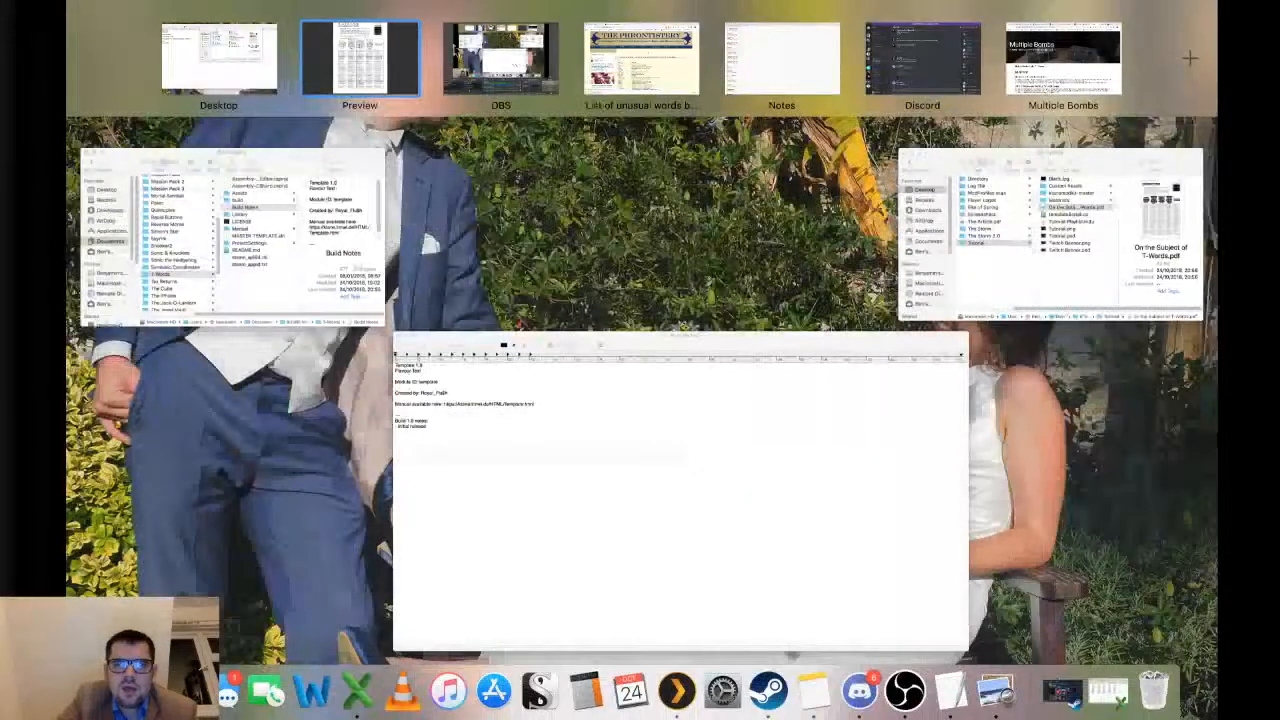
pyautogui.moveTo(372, 62); pyautogui.dragTo(226, 65)
pyautogui.click(347, 70)
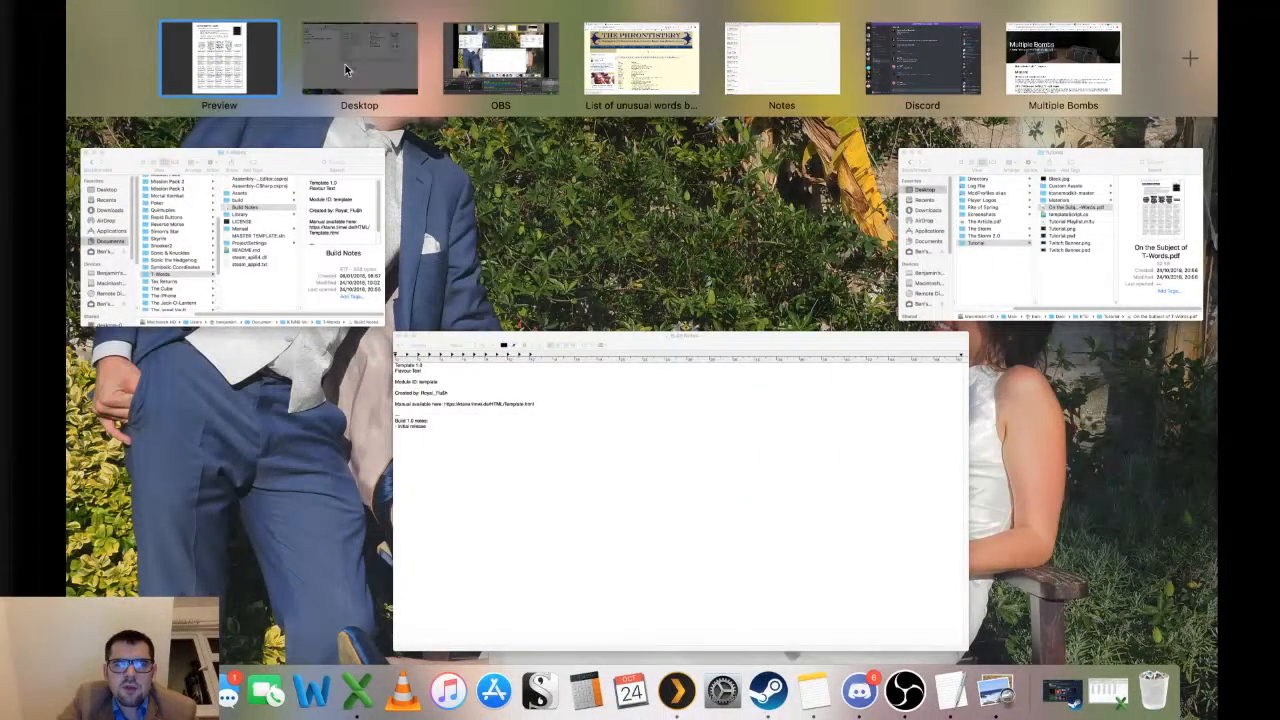
pyautogui.click(157, 104)
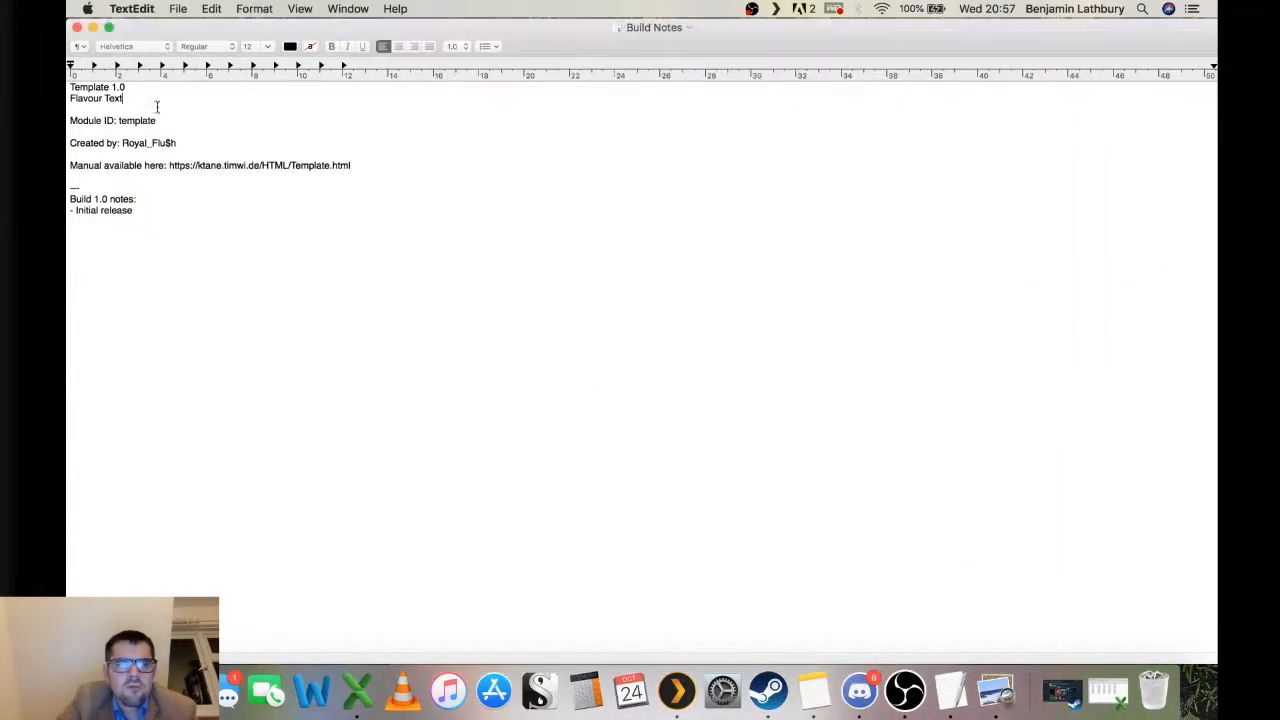
# Replace the Flavour Text line with the PDF subtitle "Troublesome terms to tell the trained team-member.".
pyautogui.hotkey('ctrl', 'Left')
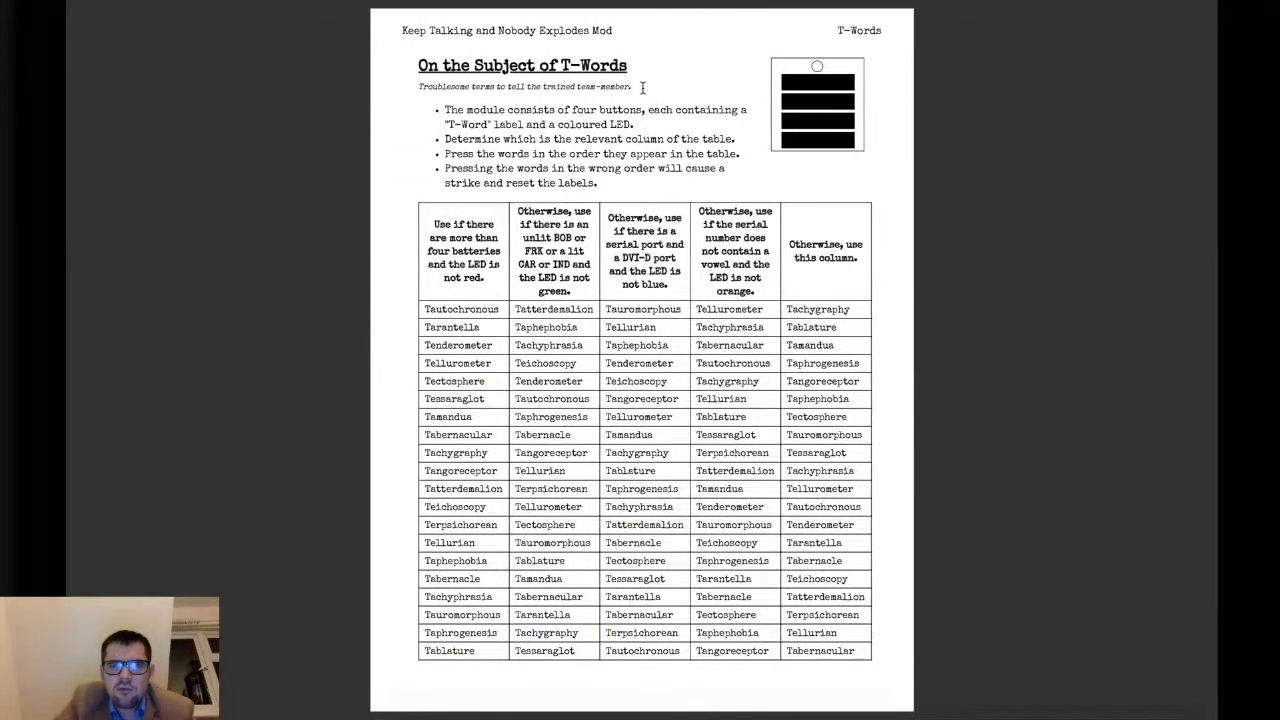
pyautogui.tripleClick(420, 90)
pyautogui.press('super+c')
pyautogui.hotkey('ctrl', 'Right')
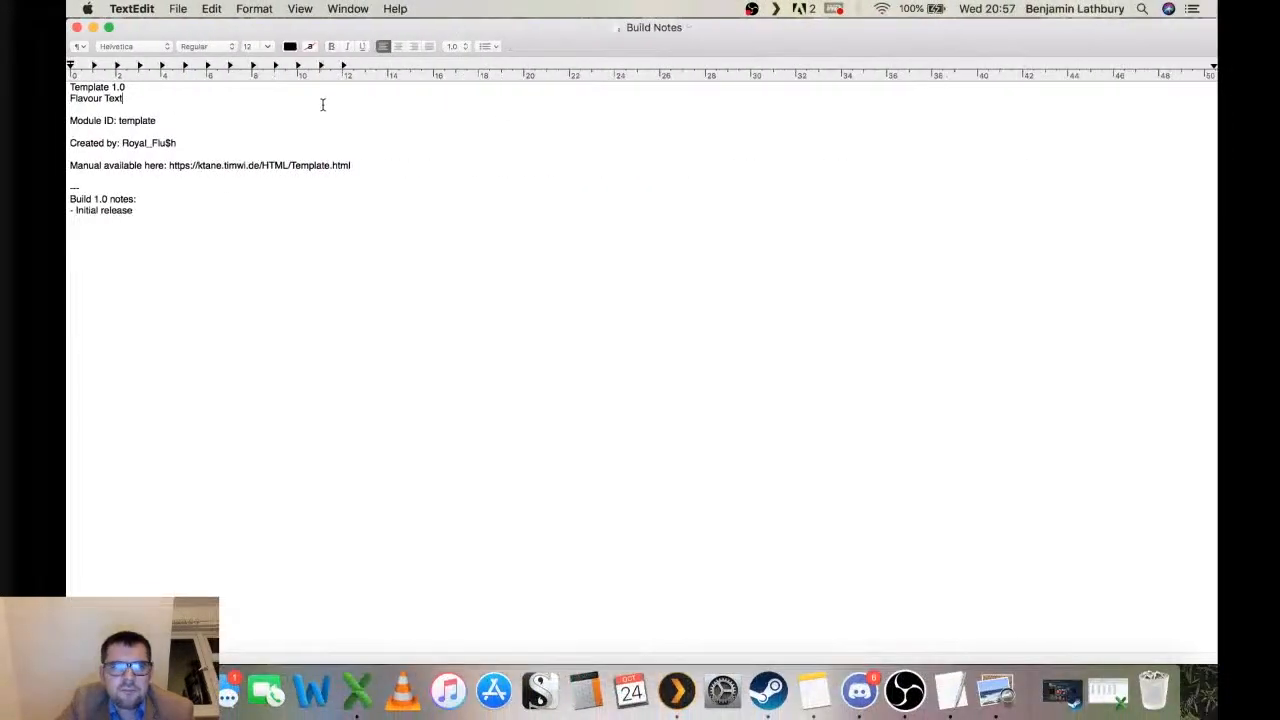
pyautogui.tripleClick(289, 96)
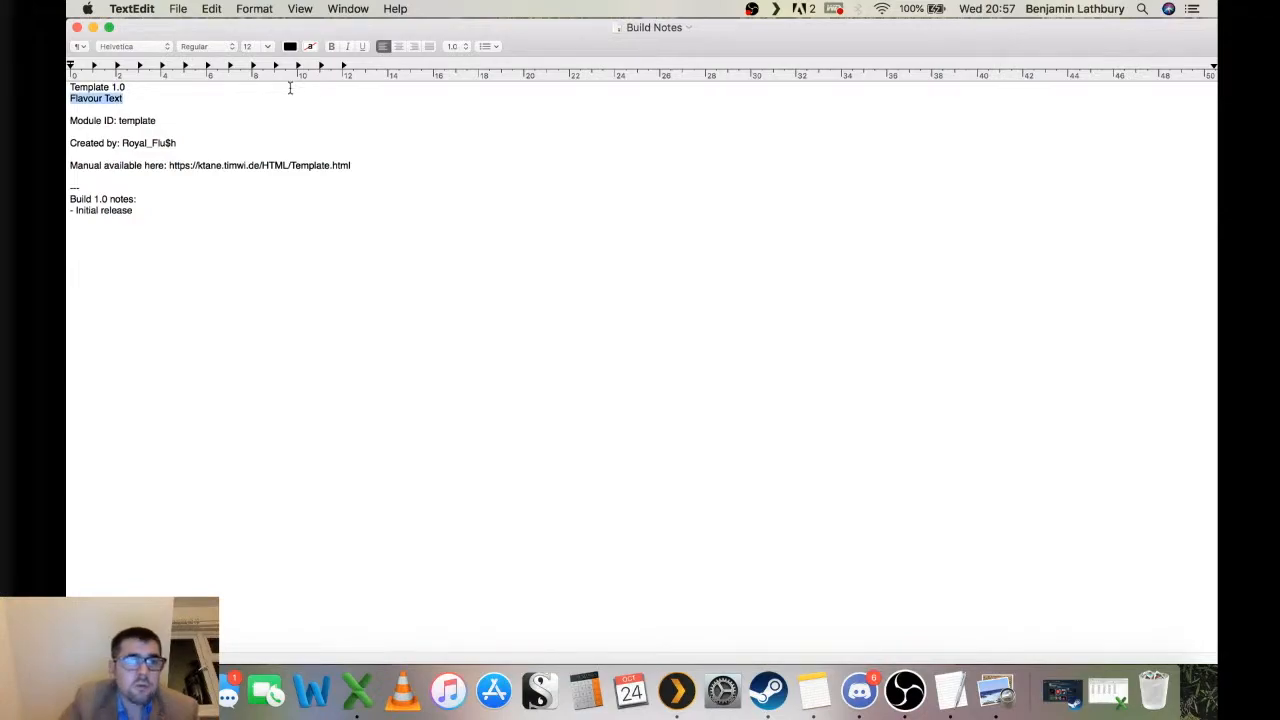
pyautogui.click(211, 8)
pyautogui.click(249, 113)
# Set the Module ID to tWords and change the manual link's file name to T-Words.html.
pyautogui.doubleClick(140, 120)
pyautogui.write('t')
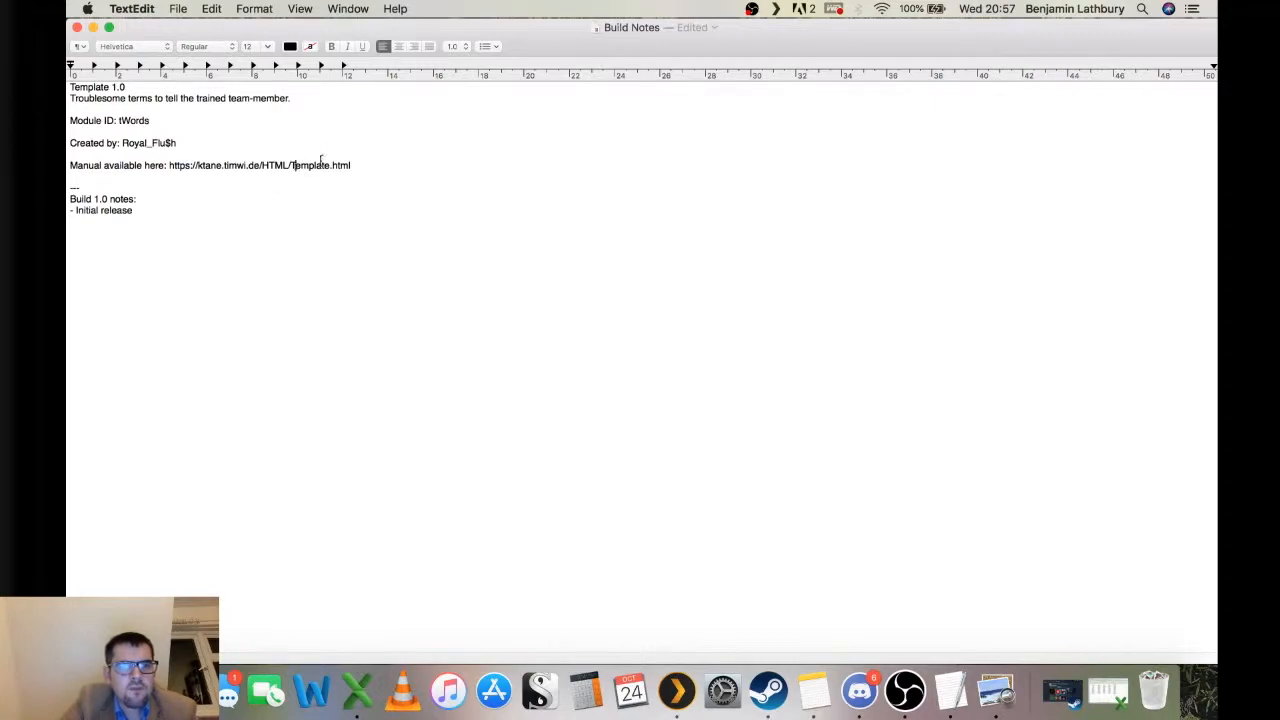
pyautogui.moveTo(291, 165); pyautogui.dragTo(309, 165)
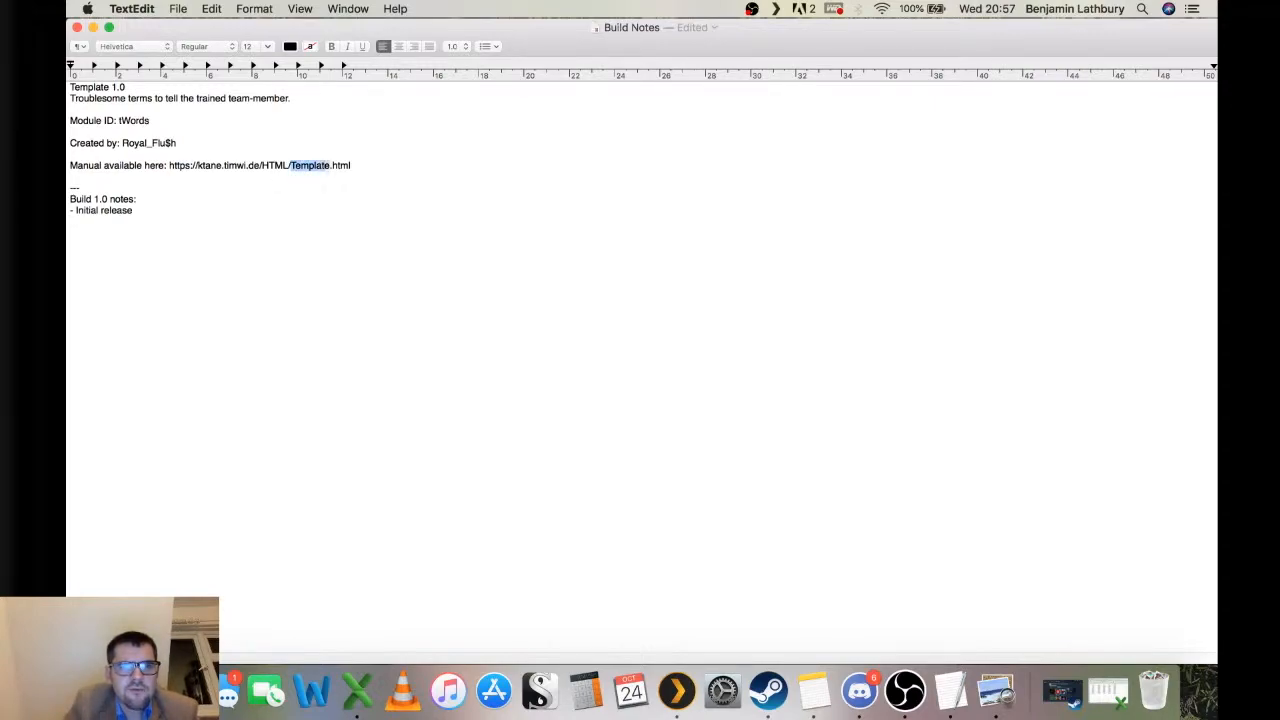
pyautogui.write('tWords')
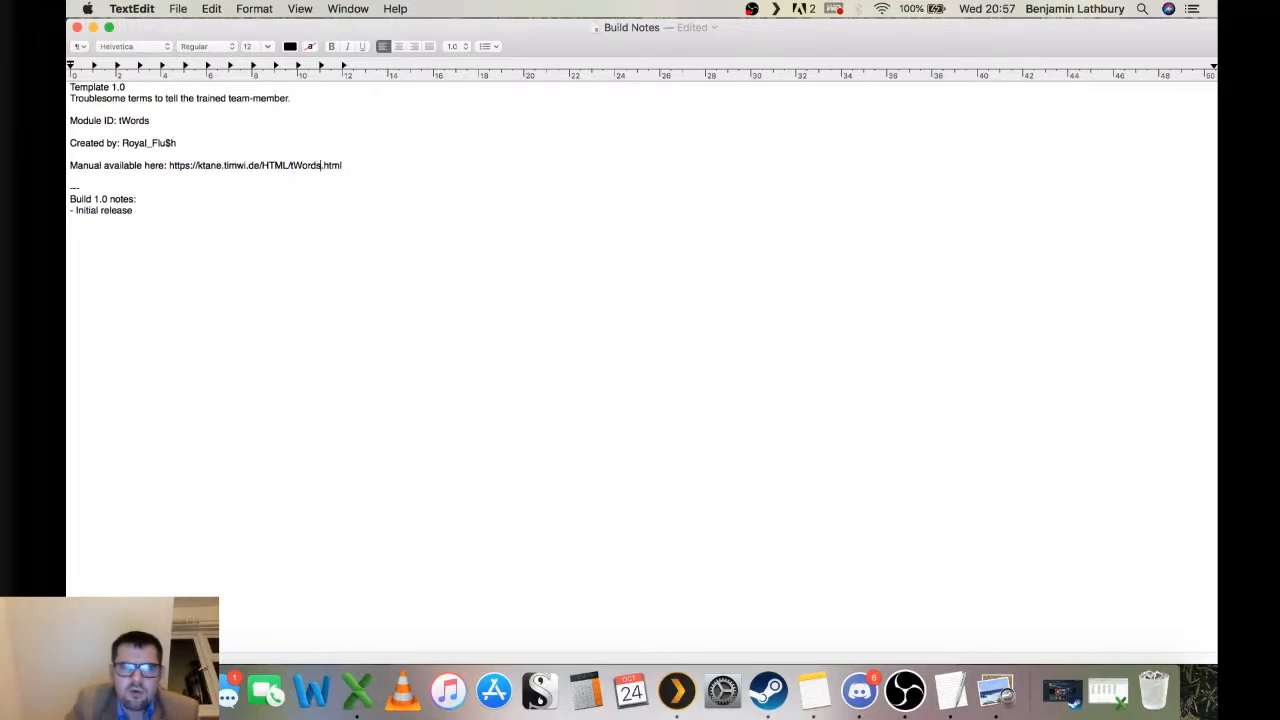
pyautogui.press('BackSpace')
pyautogui.write('T-')
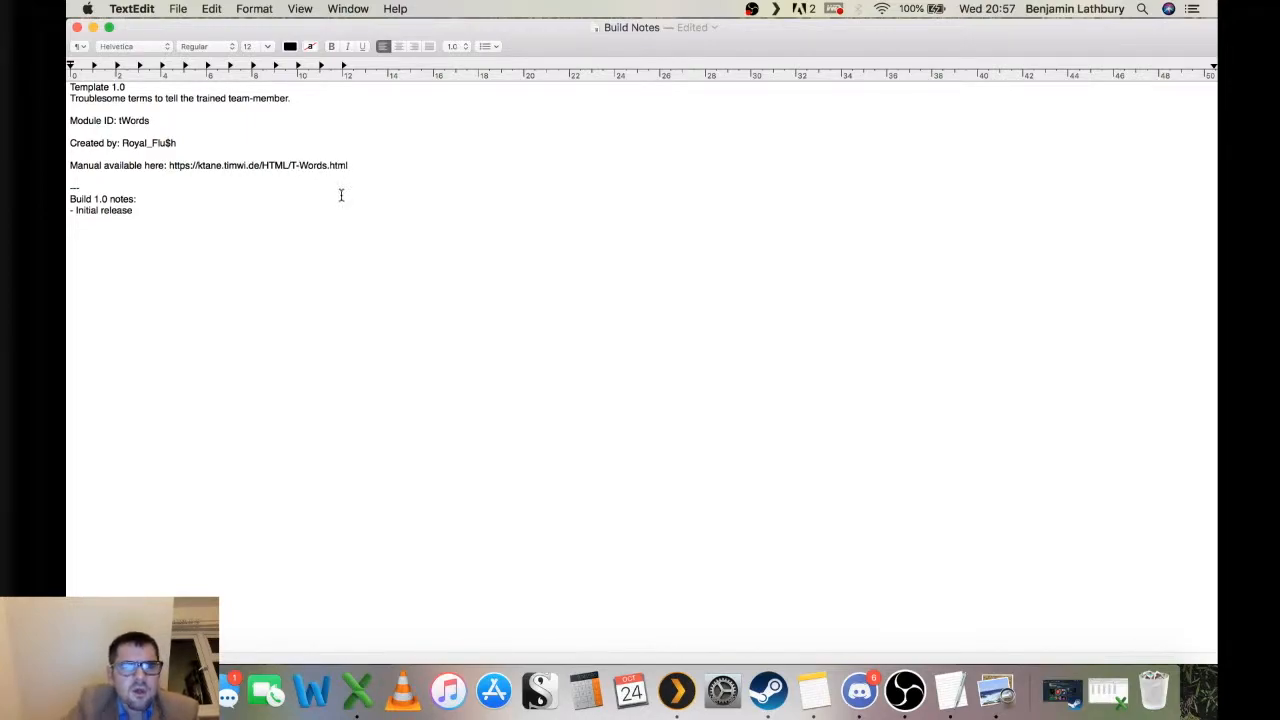
pyautogui.click(390, 167)
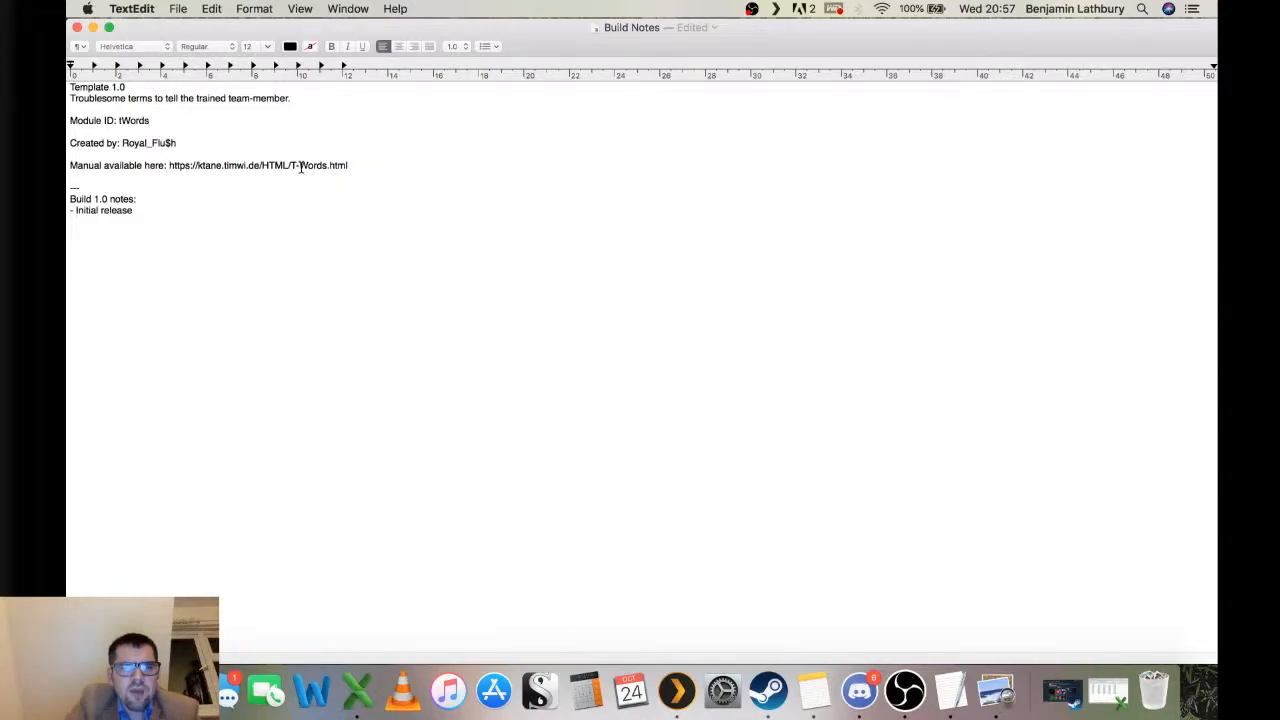
pyautogui.click(367, 164)
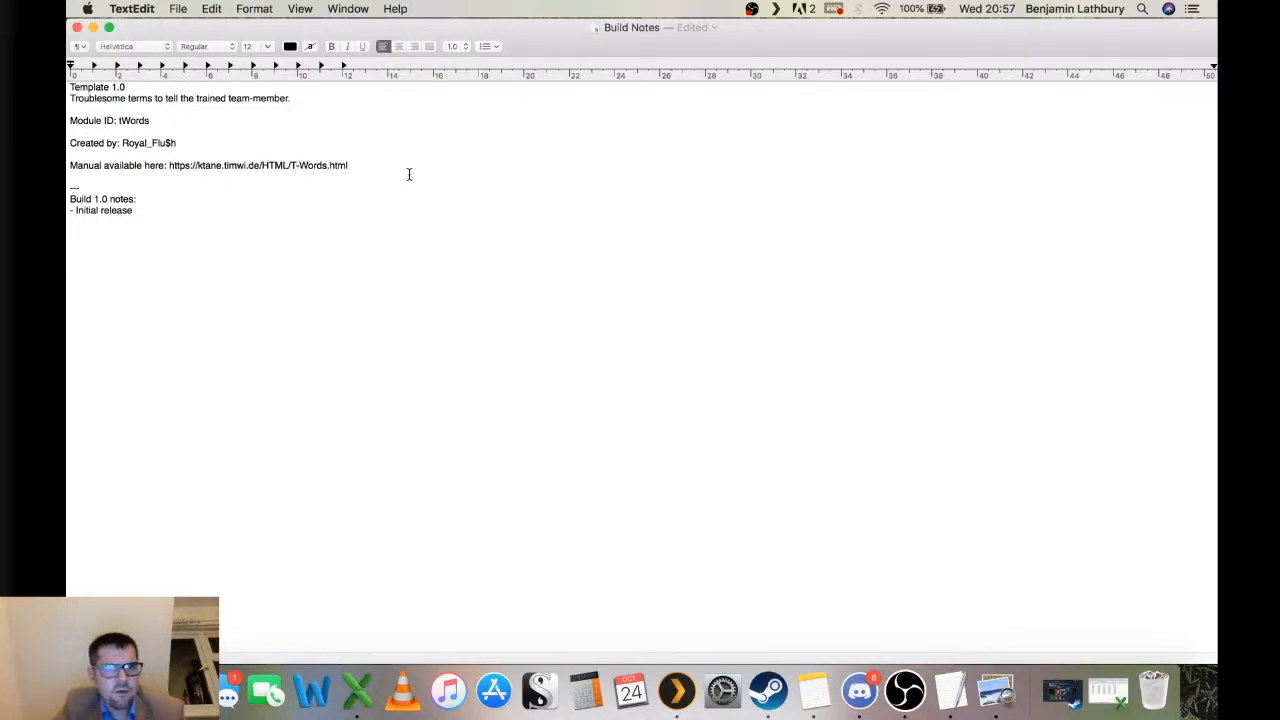
# Delete the blank line above the --- separator, save the Build Notes file and quit the editor.
pyautogui.moveTo(437, 166); pyautogui.dragTo(68, 8)
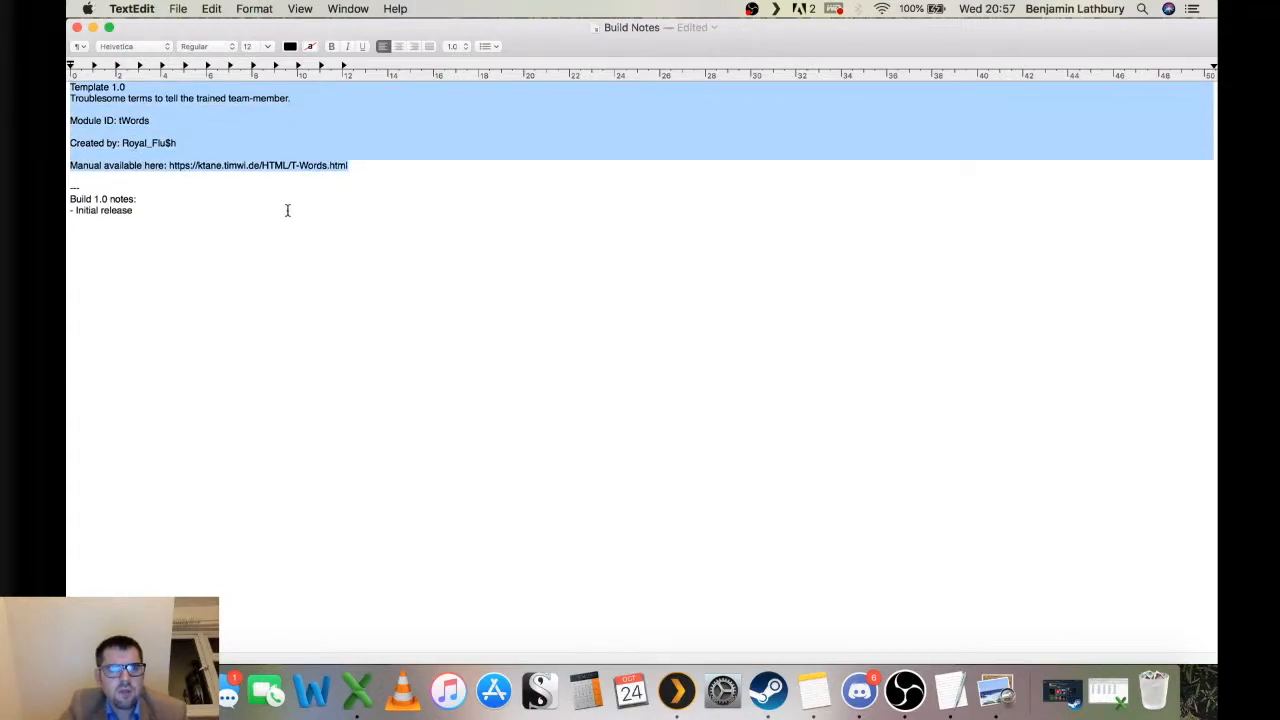
pyautogui.click(261, 168)
pyautogui.press('BackSpace')
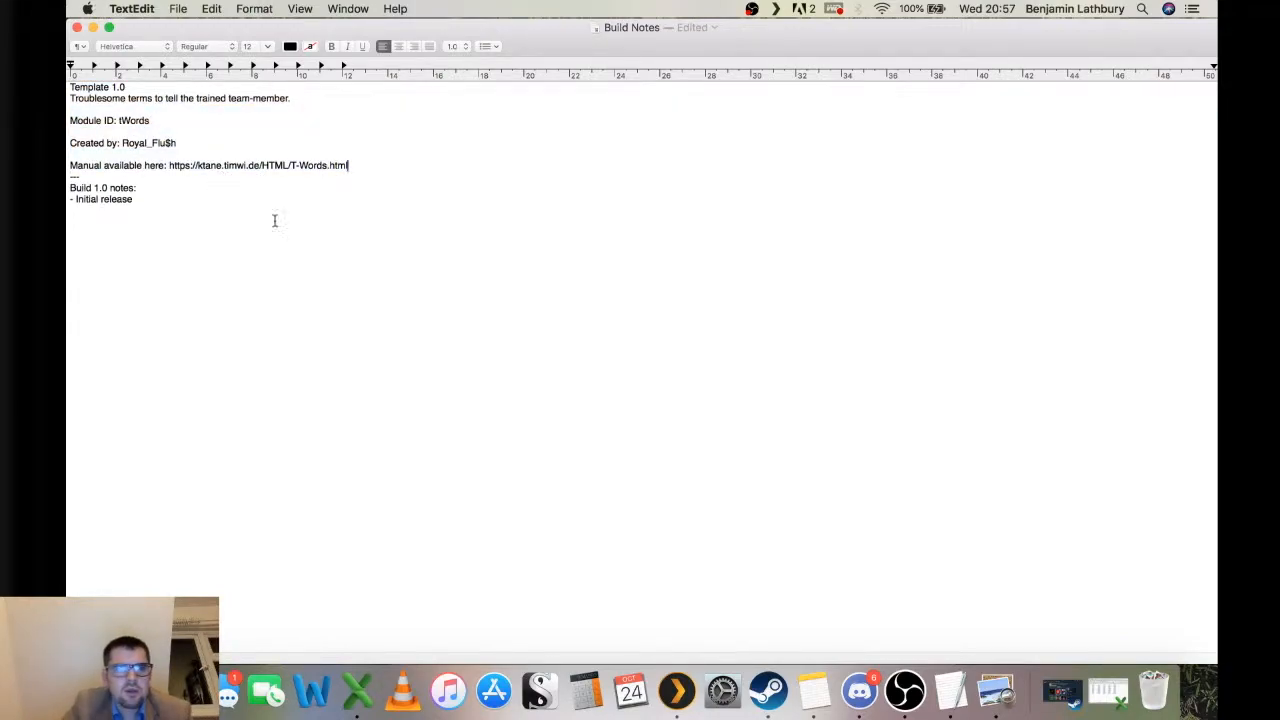
pyautogui.press('super+a')
pyautogui.press('super+s')
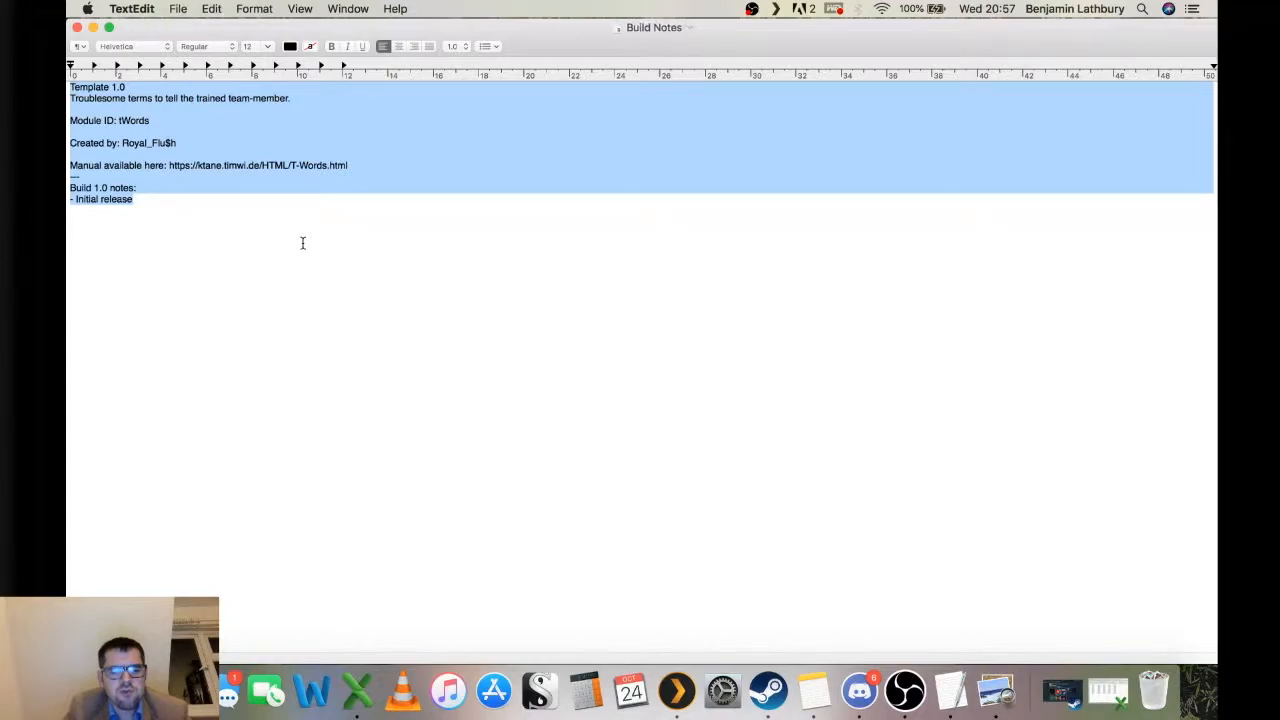
pyautogui.press('super+q')
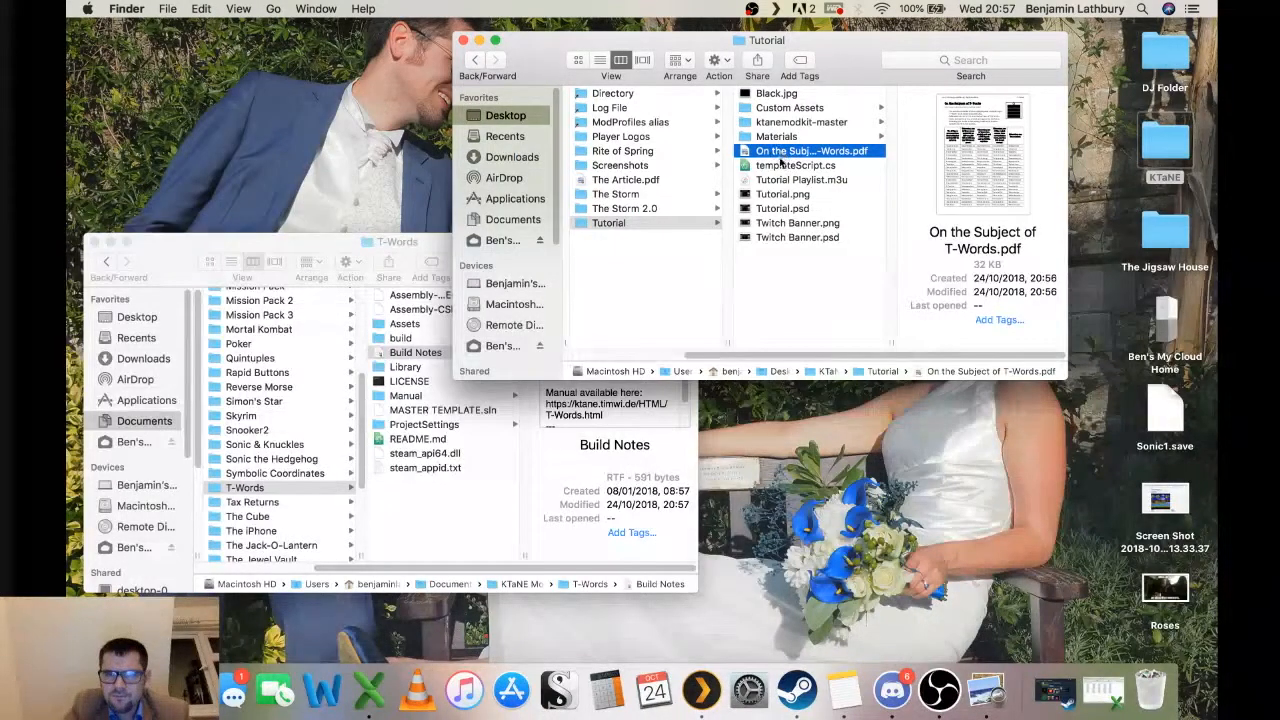
# Rename the template.unity scene in the T-Words project's Assets folder to tWords.unity.
pyautogui.click(458, 495)
pyautogui.click(446, 330)
pyautogui.click(569, 383)
pyautogui.press('Return')
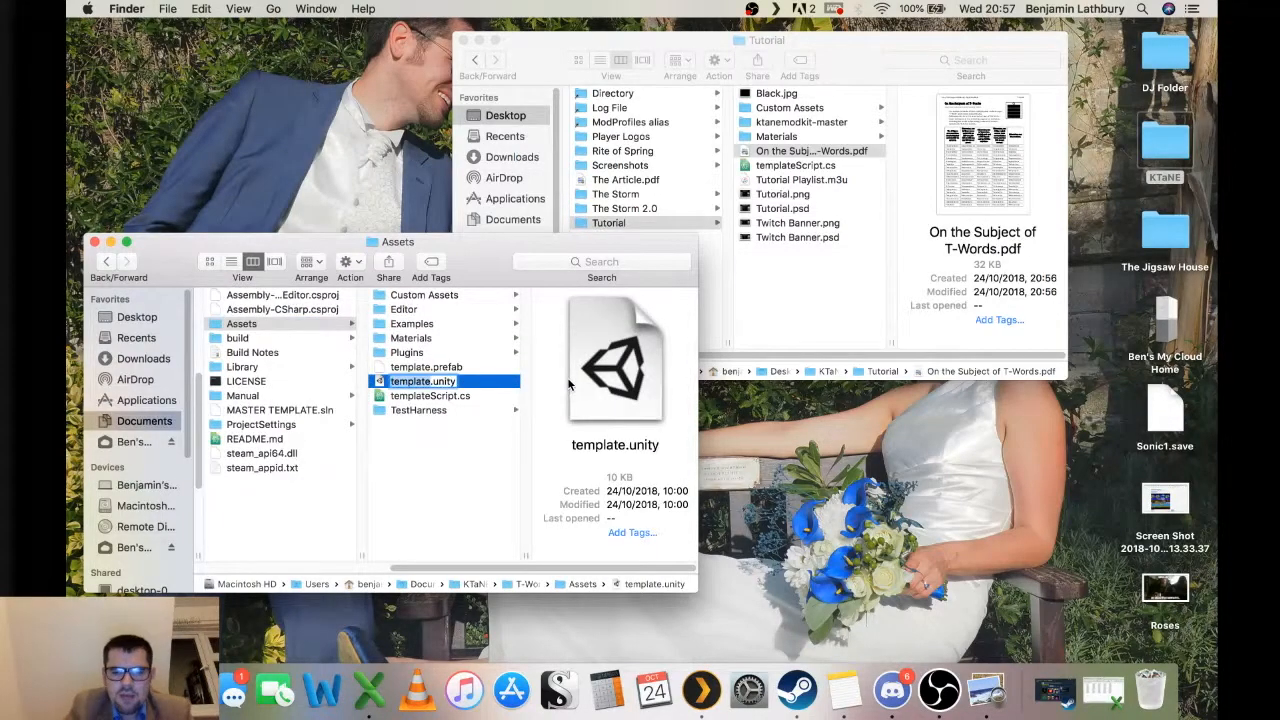
pyautogui.write('tWords')
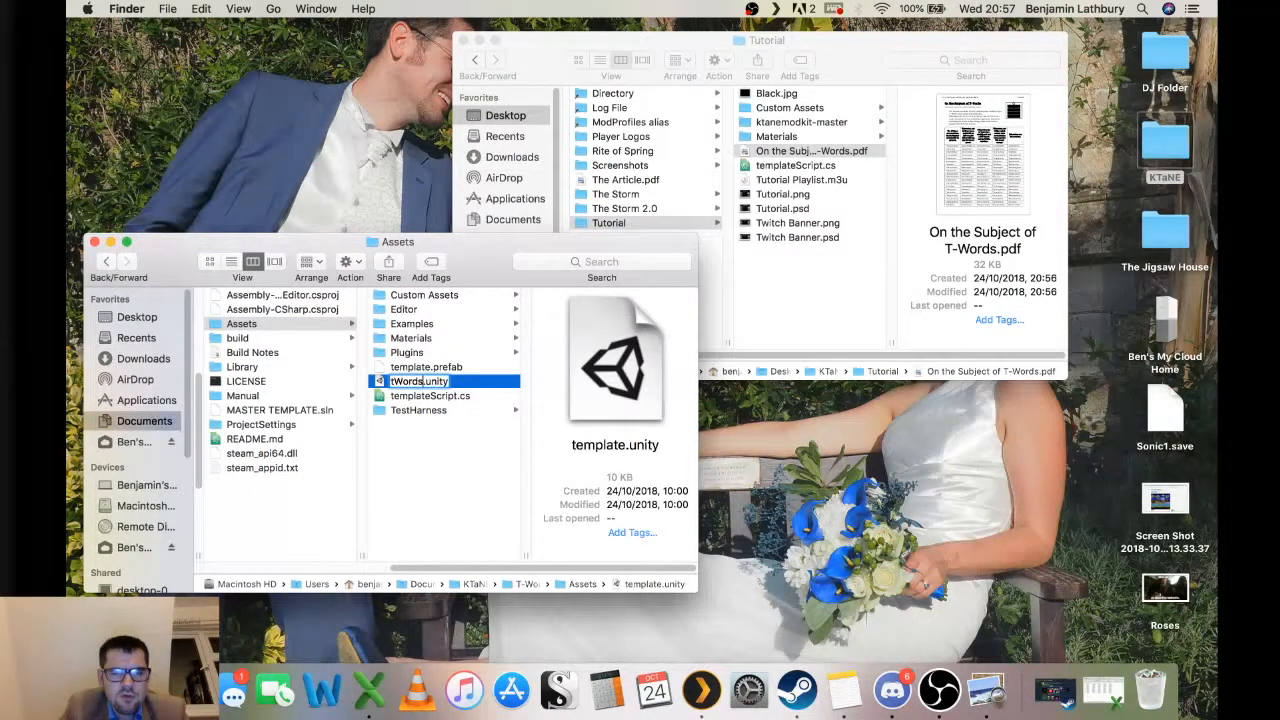
pyautogui.press('Return')
# Open the tWords.unity scene in Unity within the T-Words project.
pyautogui.click(439, 381)
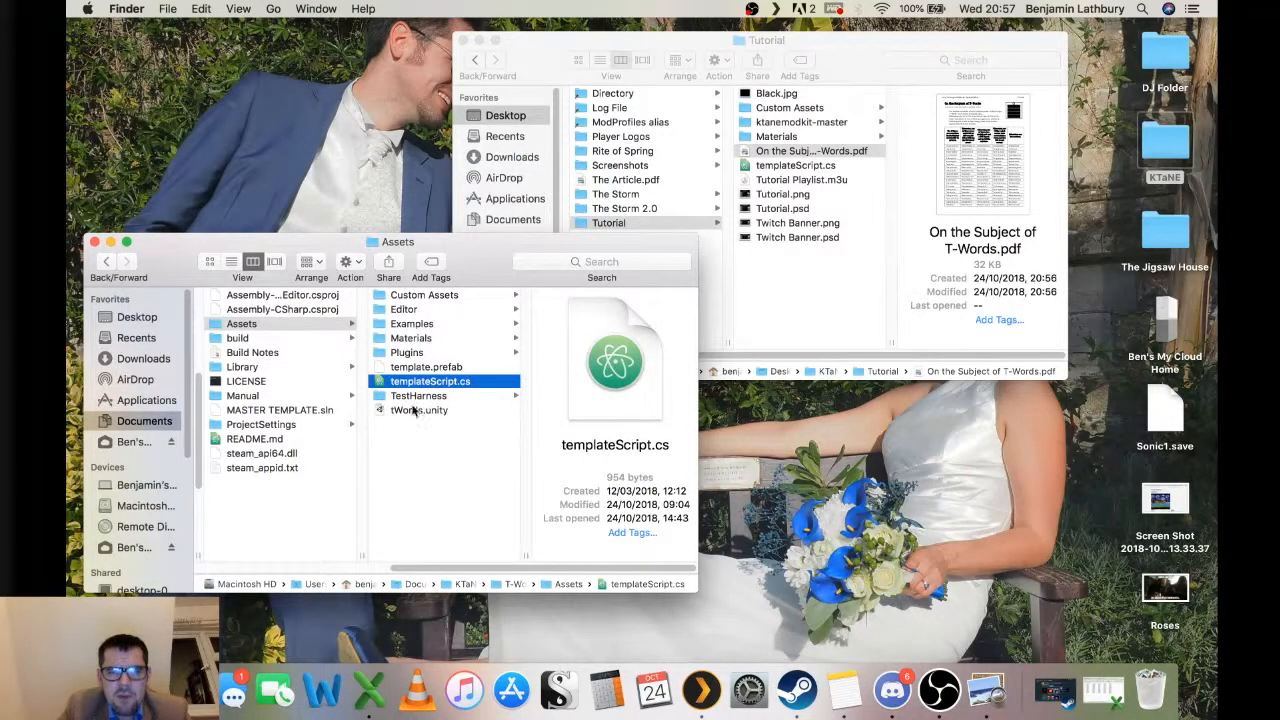
pyautogui.click(426, 296)
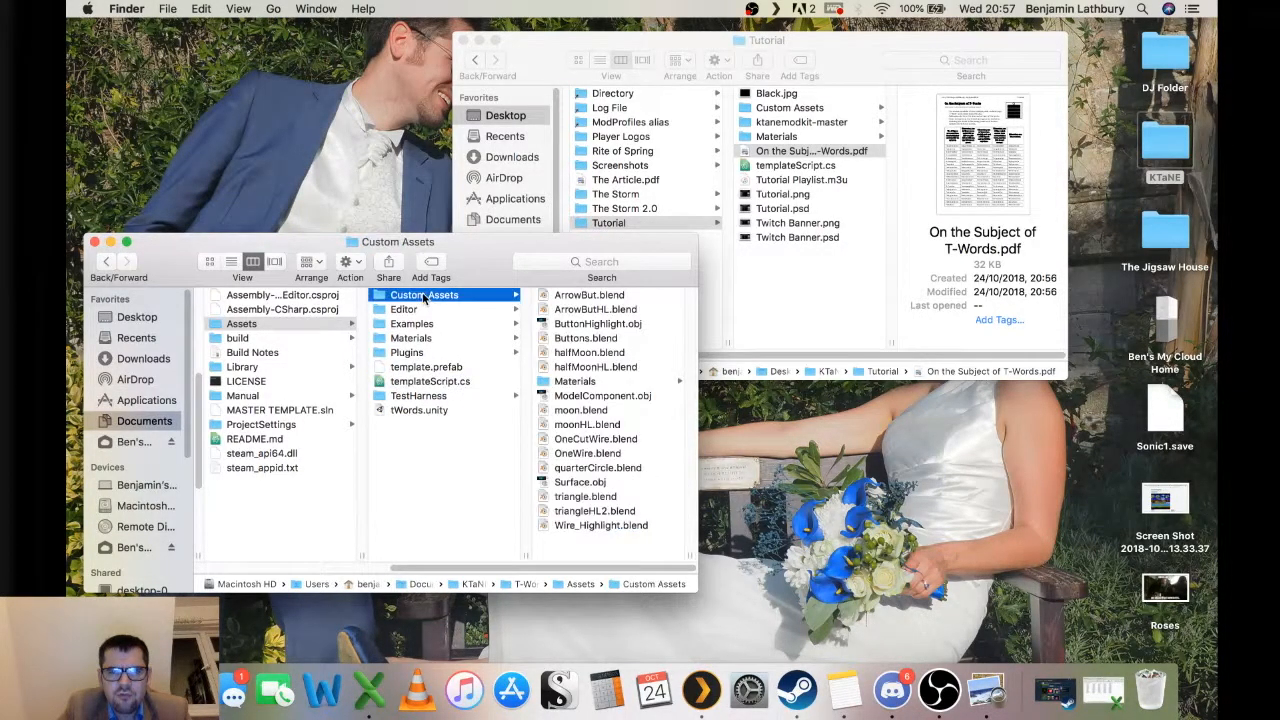
pyautogui.click(405, 410)
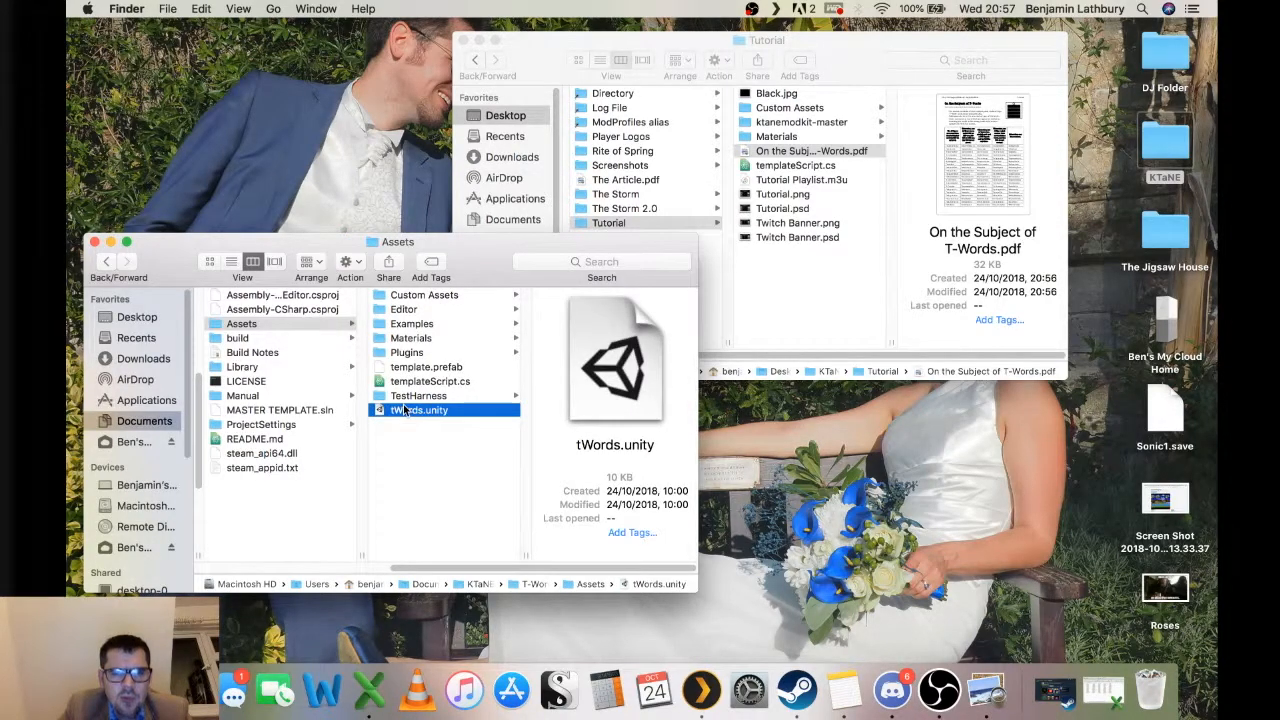
pyautogui.doubleClick(405, 410)
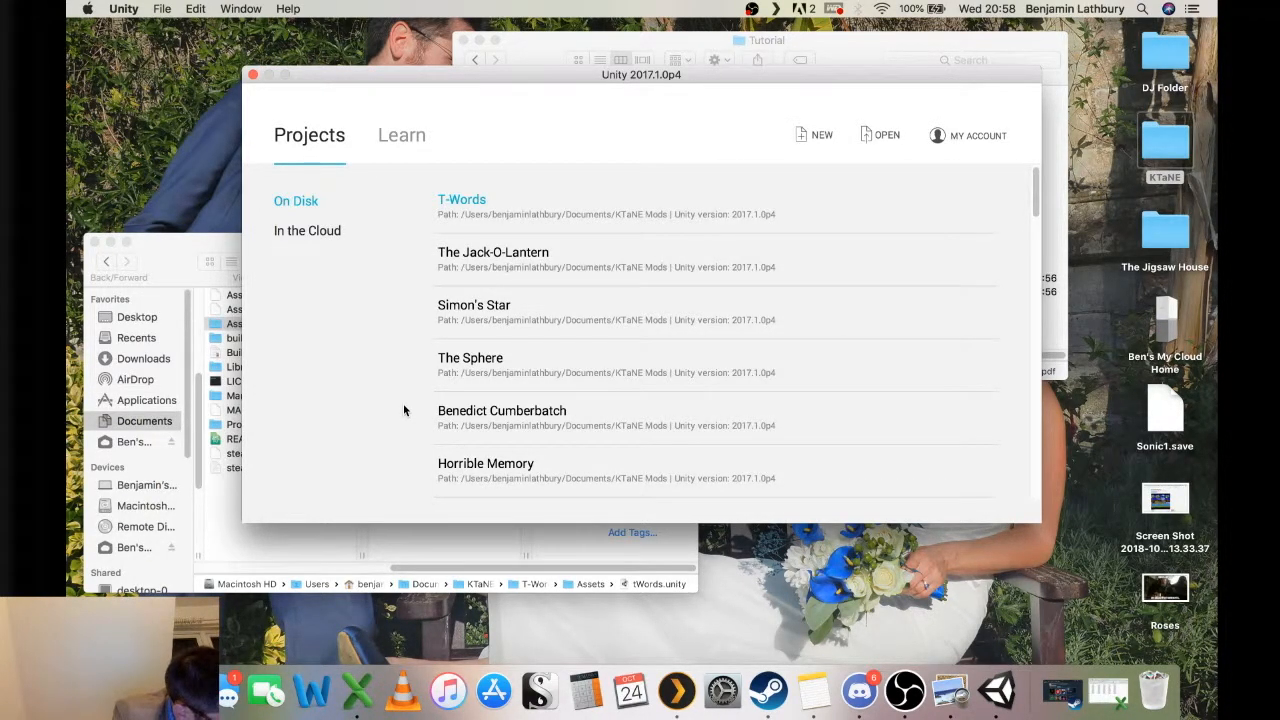
pyautogui.click(466, 211)
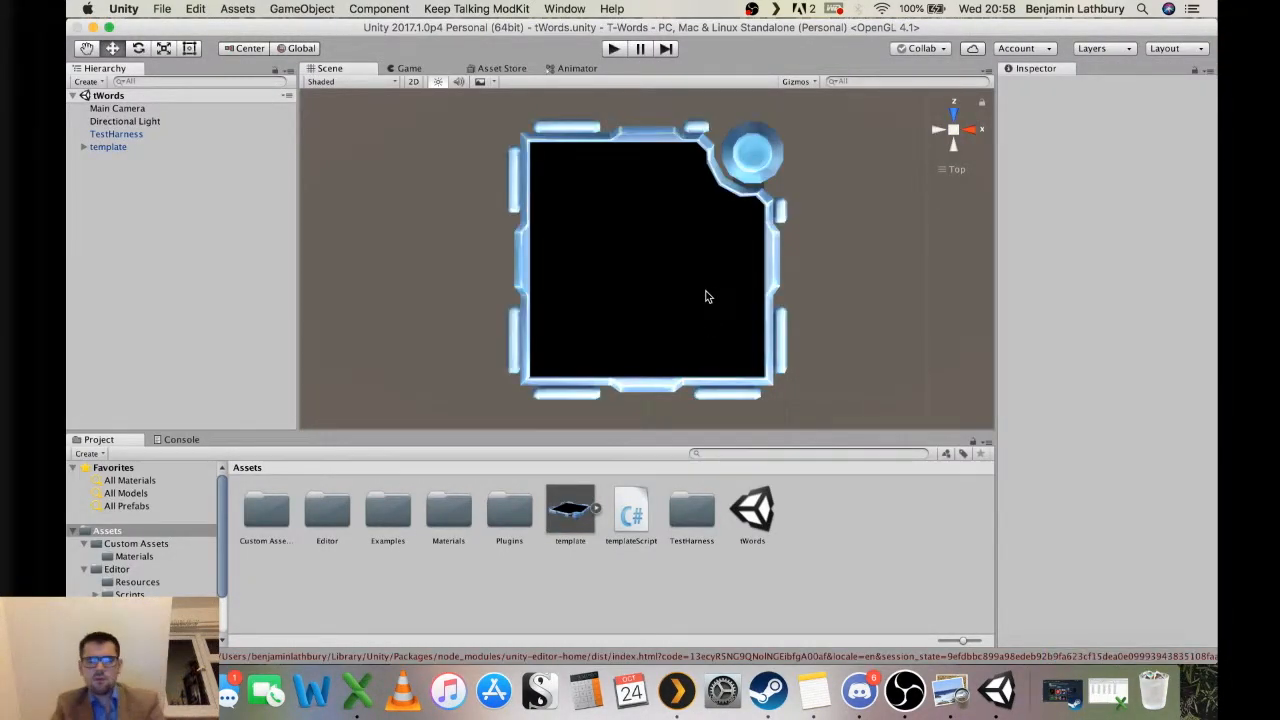
# Maximize the Unity window and rename the template object in the hierarchy to tWords.
pyautogui.click(110, 27)
pyautogui.click(118, 110)
pyautogui.click(117, 111)
pyautogui.write('tWords')
pyautogui.press('Return')
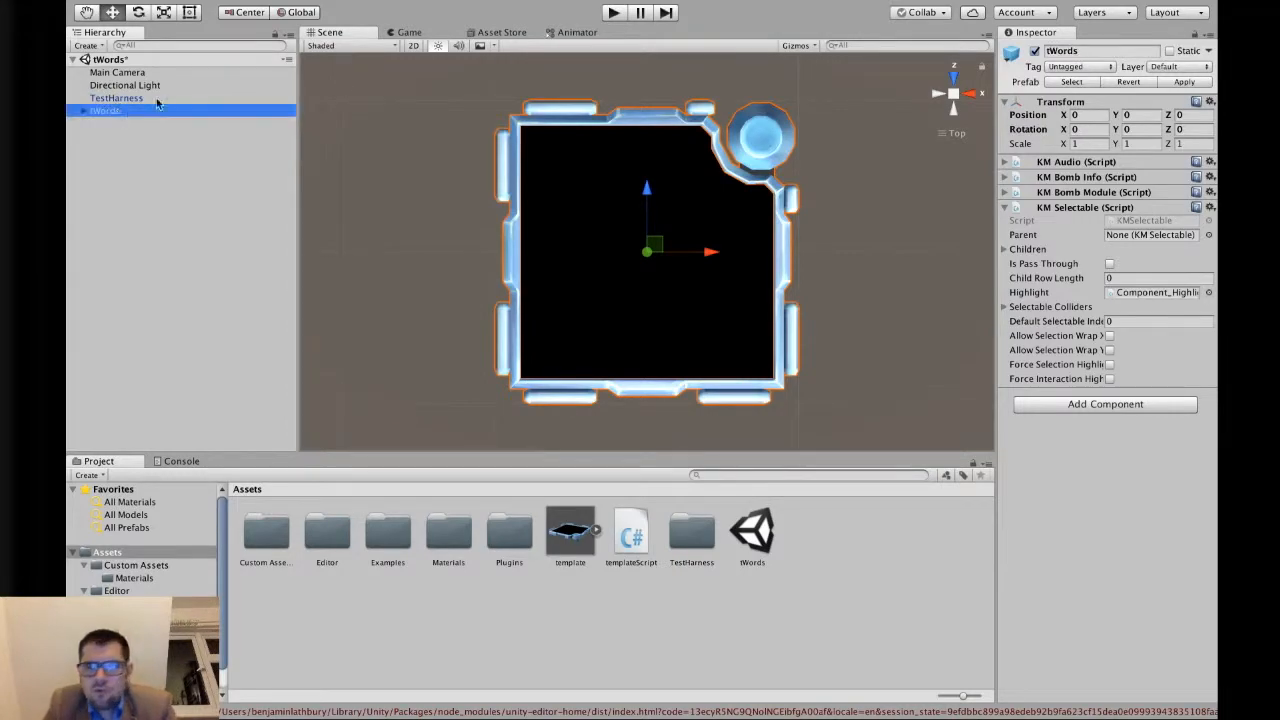
# Set the object's KM Bomb Module Module Type to tWords and Module Display Name to T-Words.
pyautogui.click(1004, 192)
pyautogui.click(1137, 221)
pyautogui.write('tWords')
pyautogui.press('Tab')
pyautogui.write('T-Words')
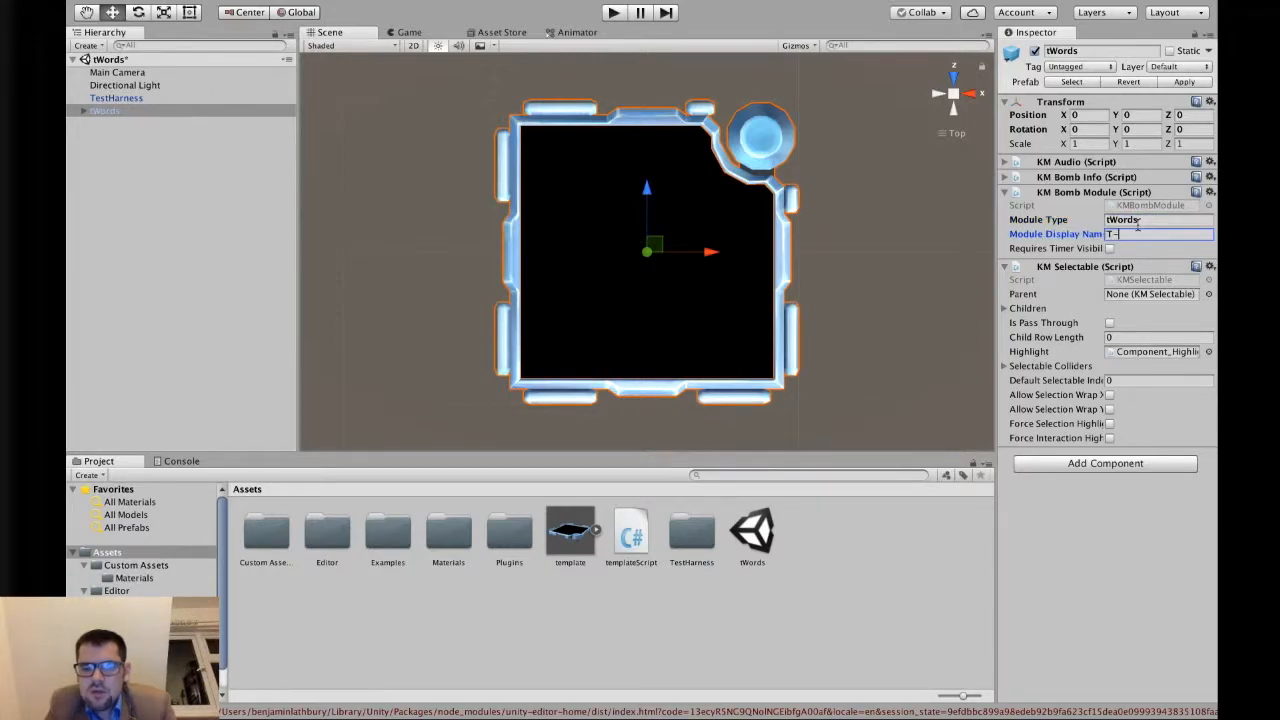
# Open the mod configuration and set its Id to tWords and Title to T-Words.
pyautogui.moveTo(545, 4)
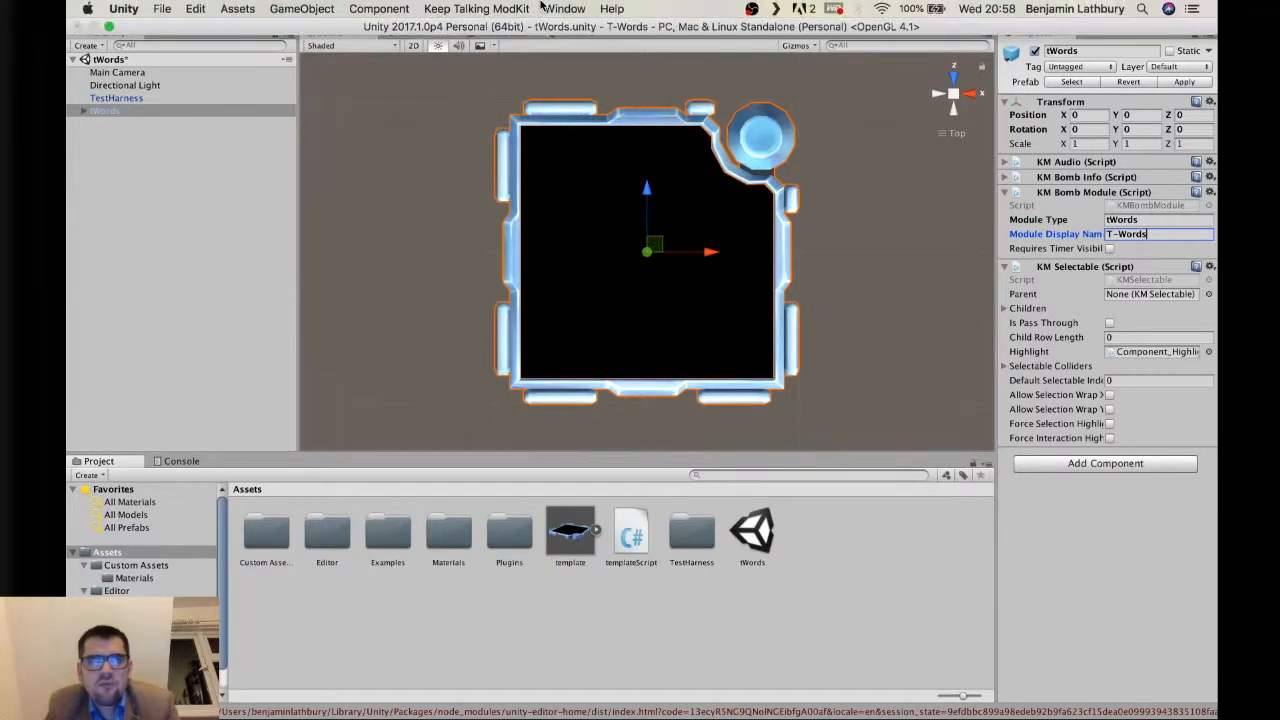
pyautogui.click(500, 7)
pyautogui.click(493, 29)
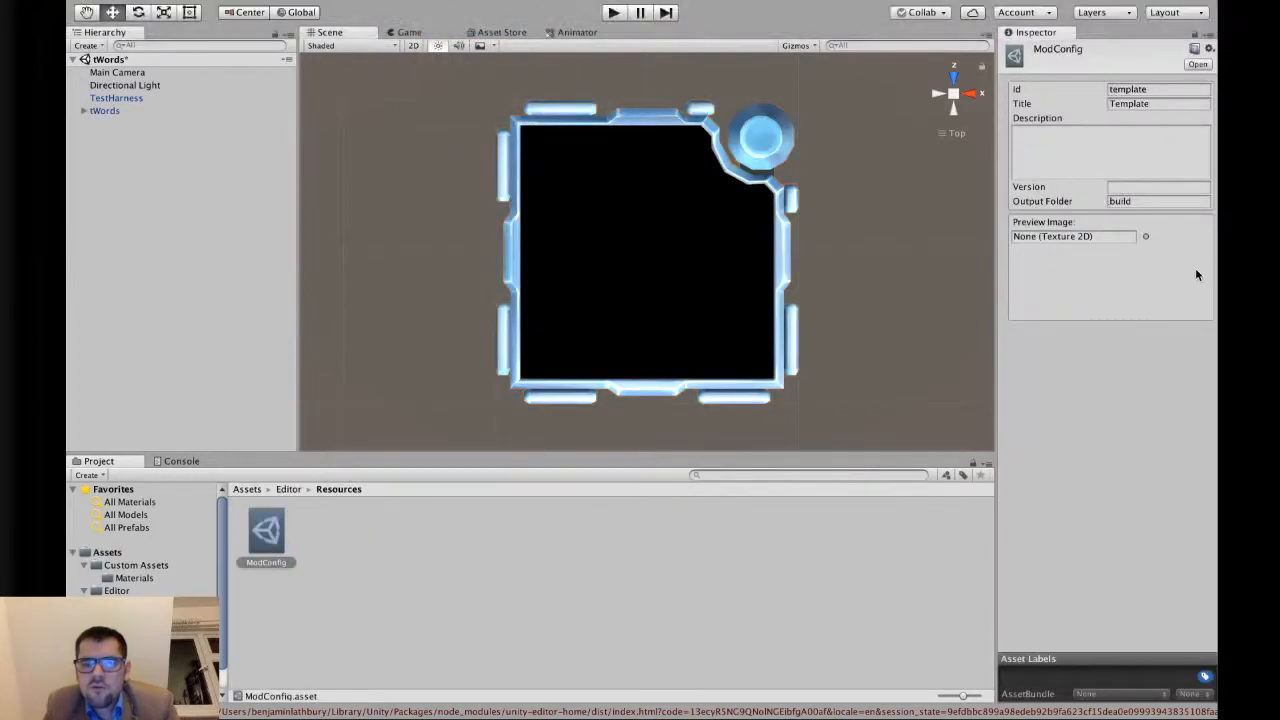
pyautogui.click(1152, 88)
pyautogui.write('tWords')
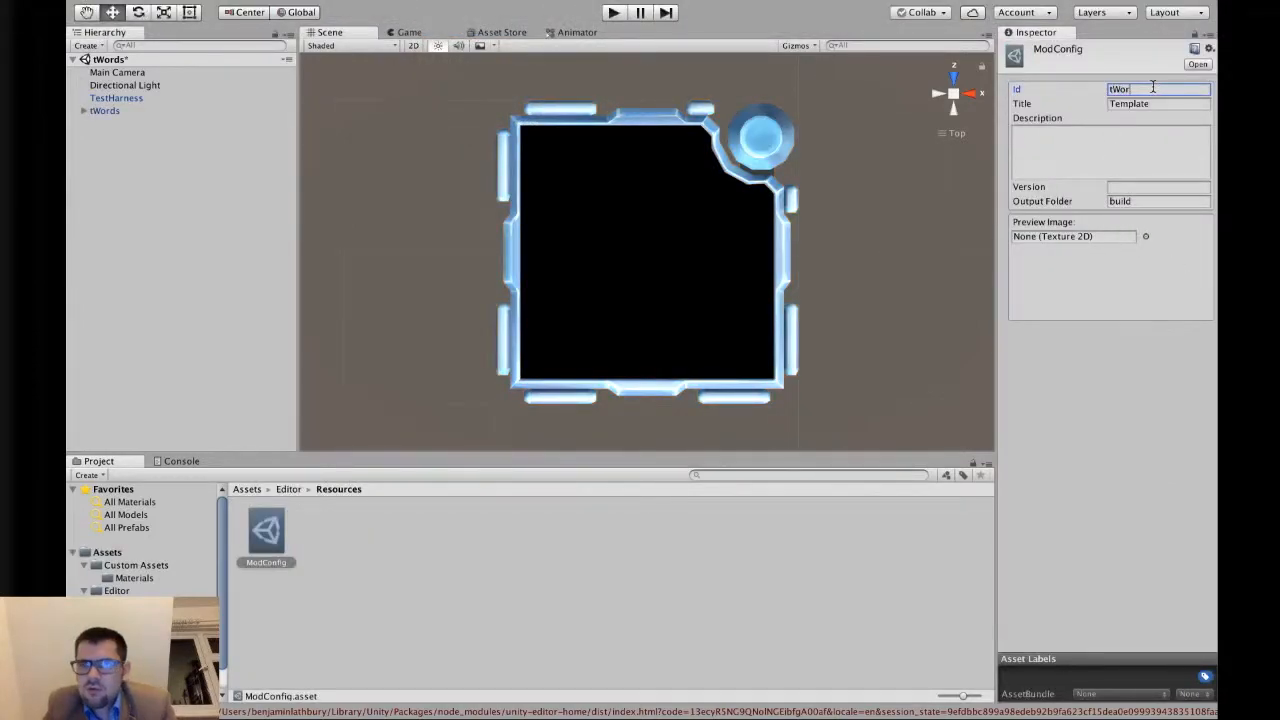
pyautogui.press('Tab')
pyautogui.write('T-Words')
# Paste the build notes into the Description and set the Version to 1.0.
pyautogui.press('Tab')
pyautogui.write('Module ID: tWords  Created by: Royal_Flu$h  Manual available here: https://ktane.timwi.de/HTML/T-Words.html --- Build 1.0 notes: - Initial release')
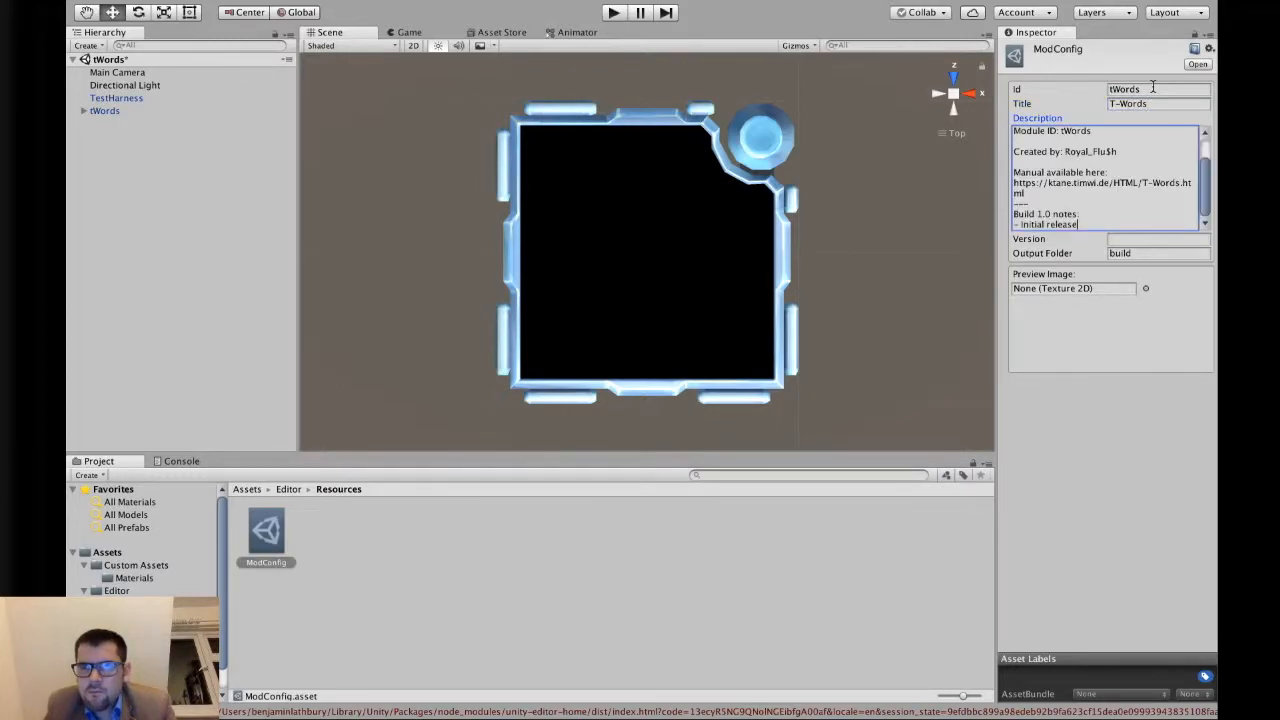
pyautogui.click(1118, 237)
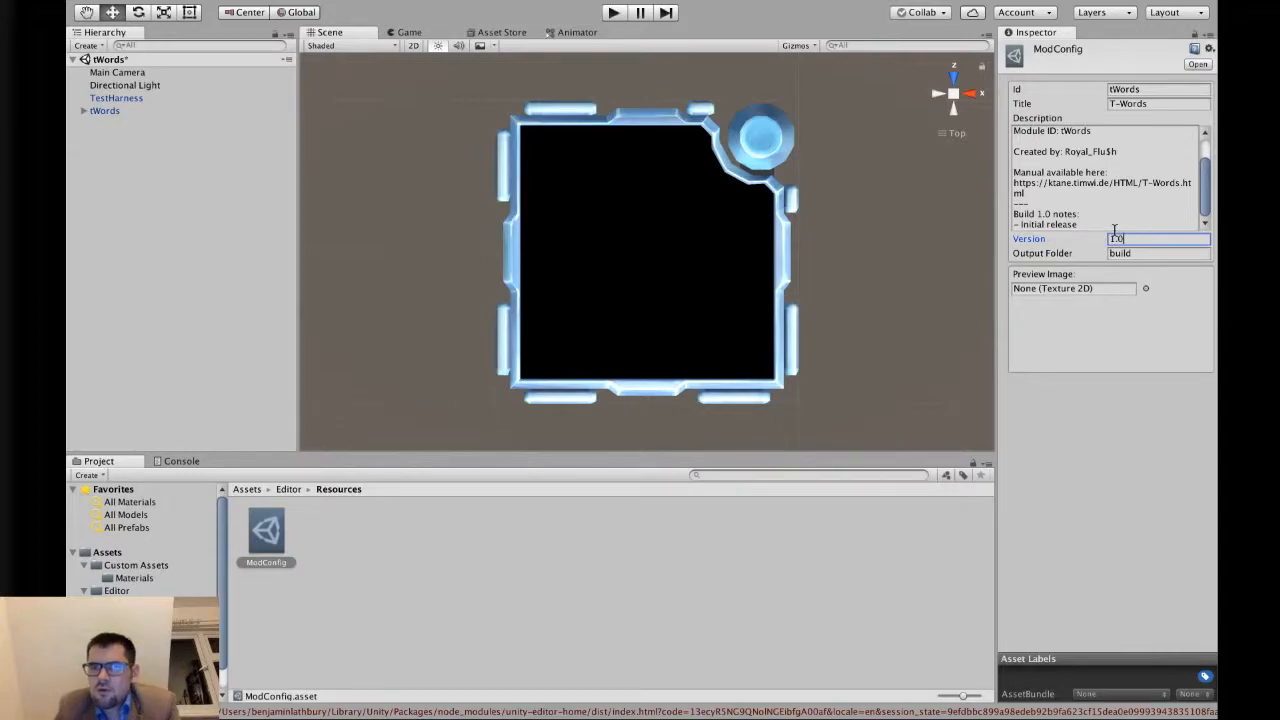
# Delete the separator and Build 1.0 notes lines from the end of the Description.
pyautogui.click(1115, 207)
pyautogui.click(1100, 219)
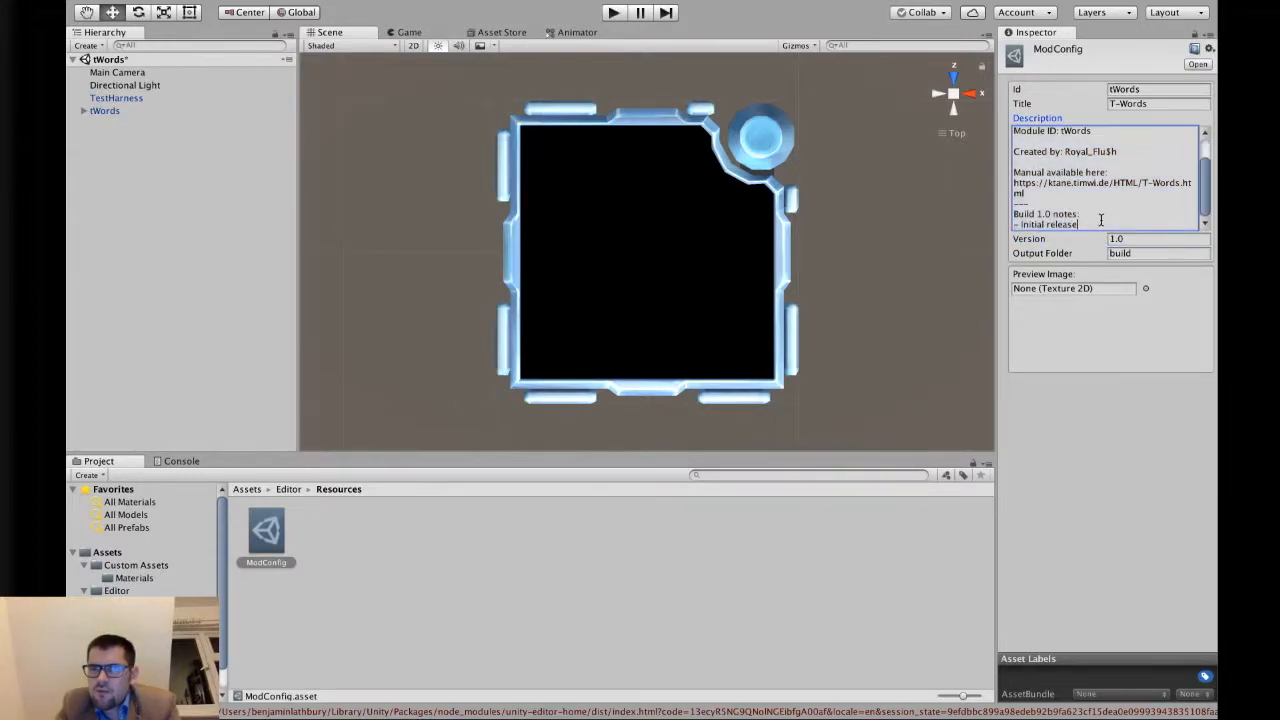
pyautogui.moveTo(1113, 220); pyautogui.dragTo(1007, 222)
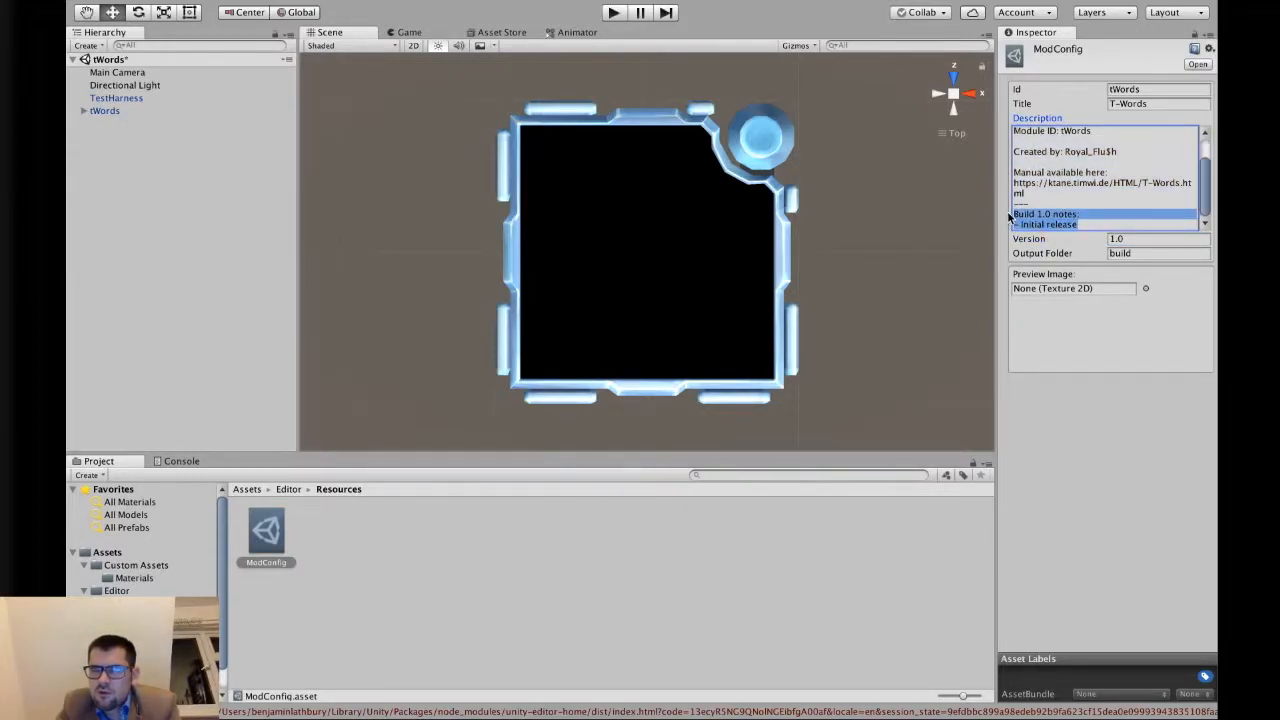
pyautogui.press('BackSpace')
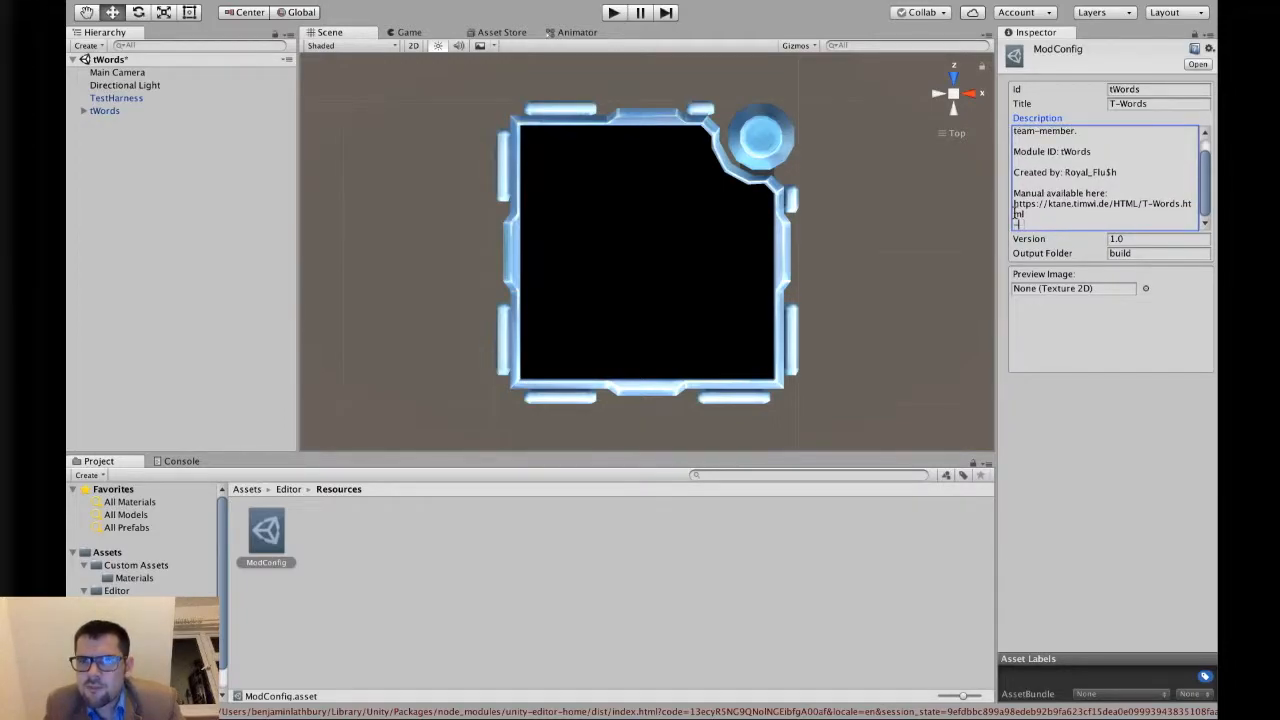
pyautogui.press('BackSpace')
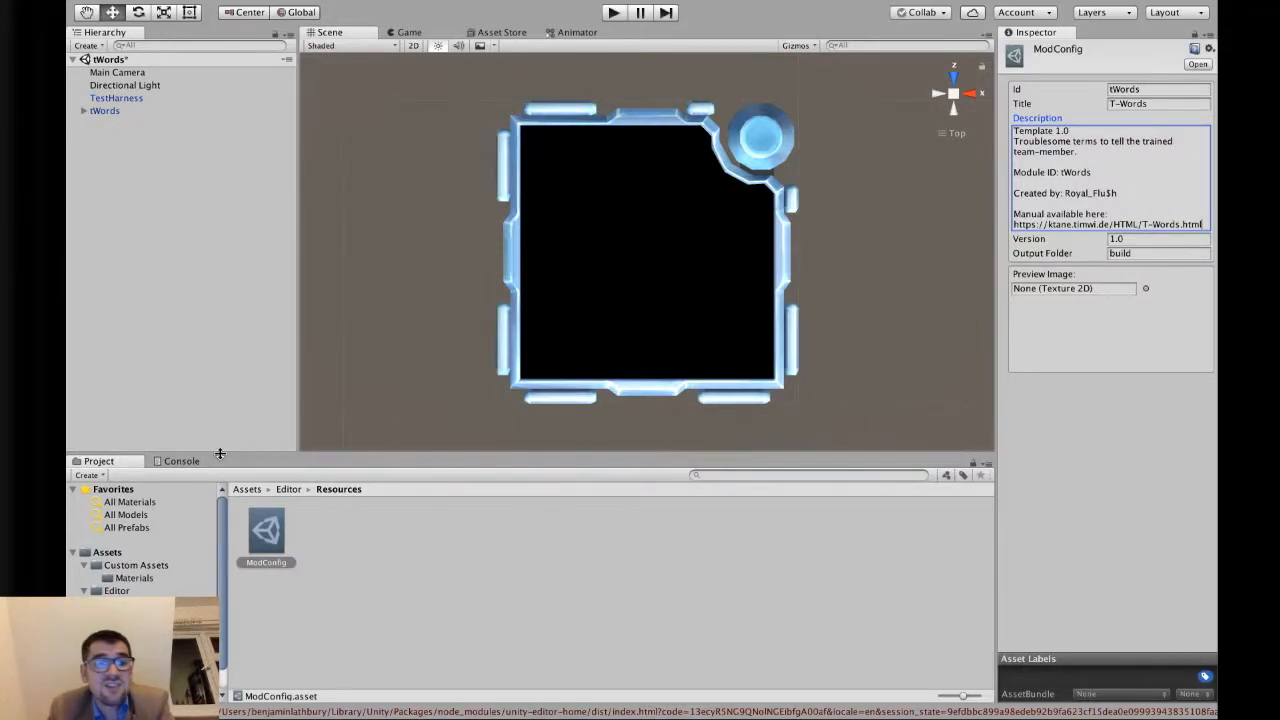
# Rename the template prefab in the Assets folder to tWords.
pyautogui.click(250, 490)
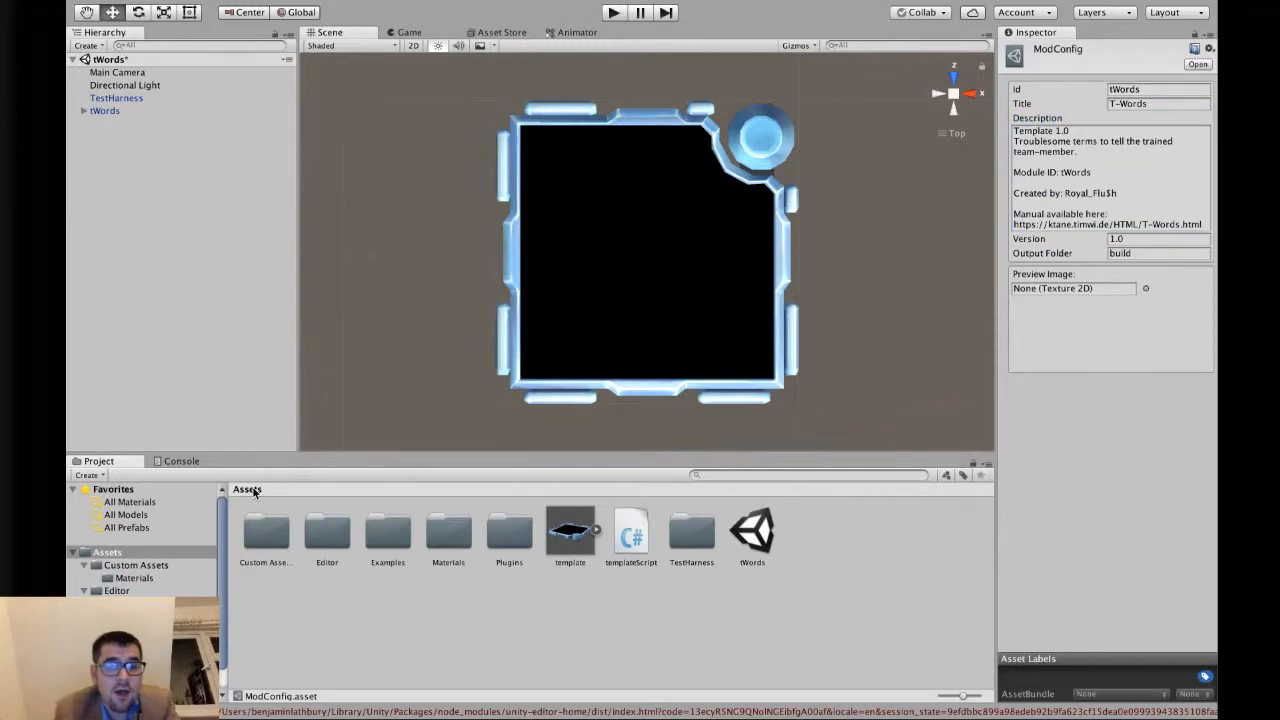
pyautogui.click(581, 580)
pyautogui.click(581, 562)
pyautogui.write('tWords')
pyautogui.press('Return')
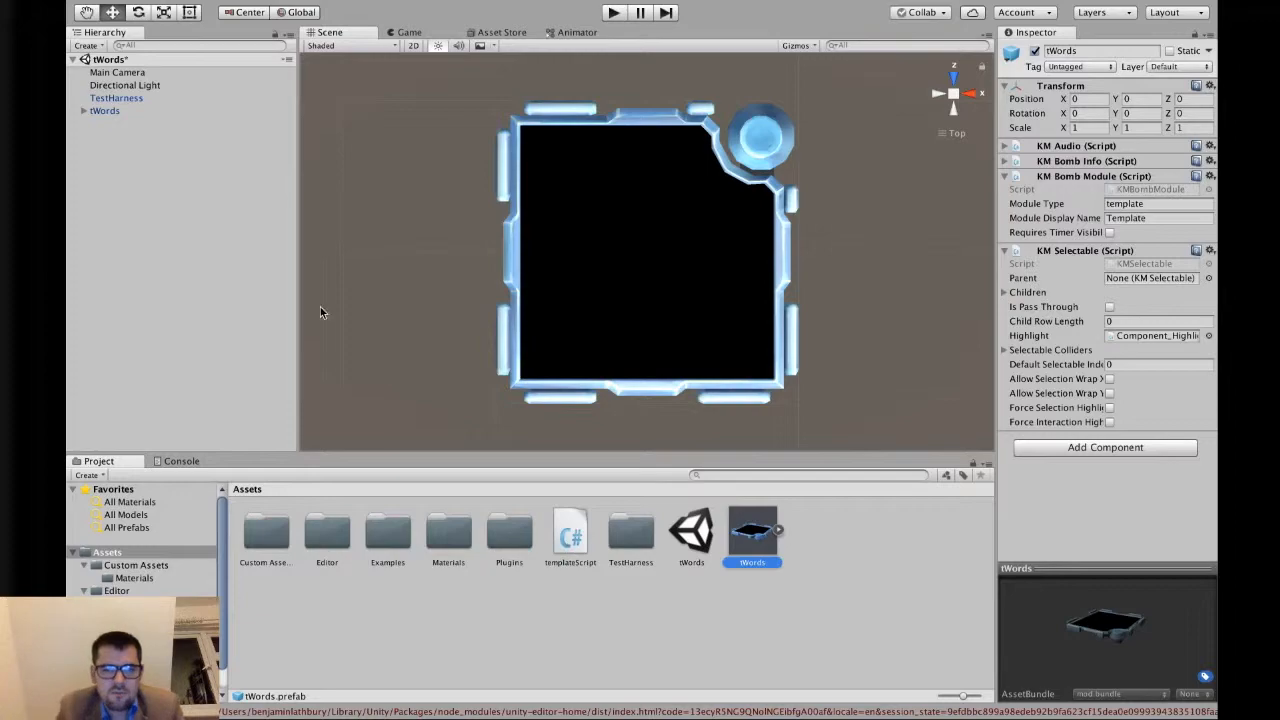
# Update the tWords prefab from the tWords scene object and check its KM Bomb Module settings.
pyautogui.moveTo(105, 111); pyautogui.dragTo(758, 547)
pyautogui.click(894, 528)
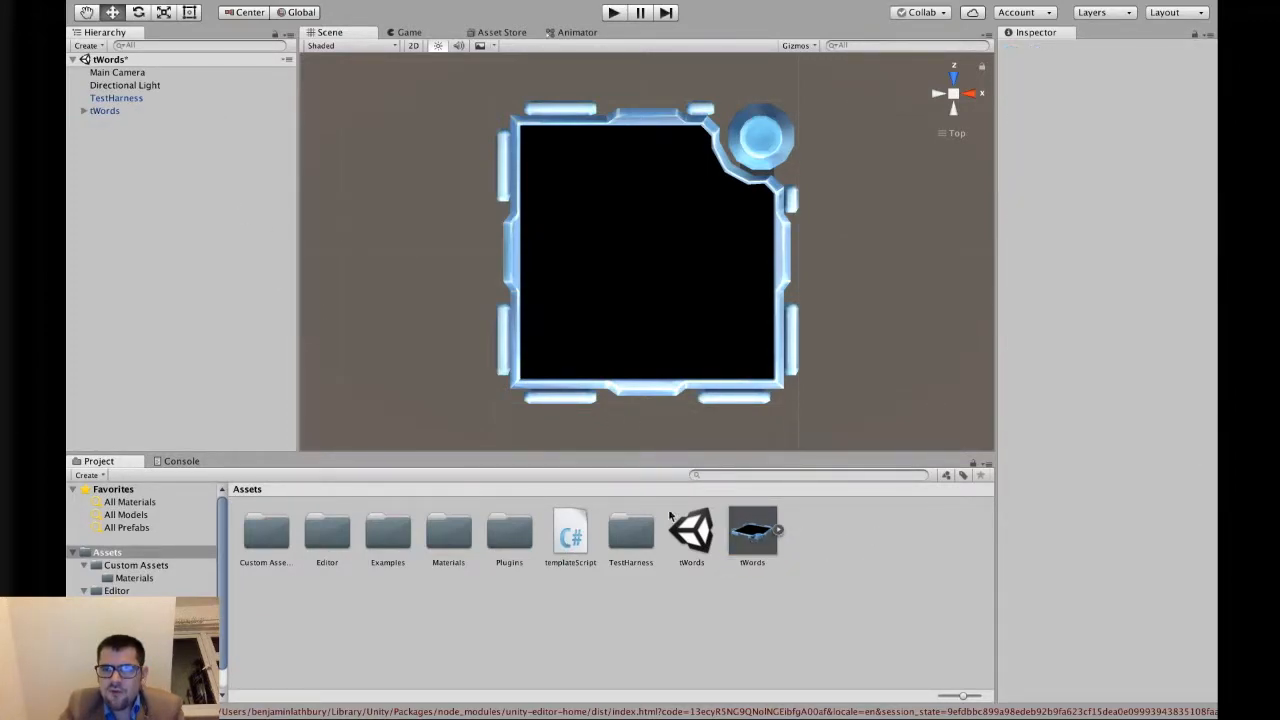
pyautogui.click(168, 112)
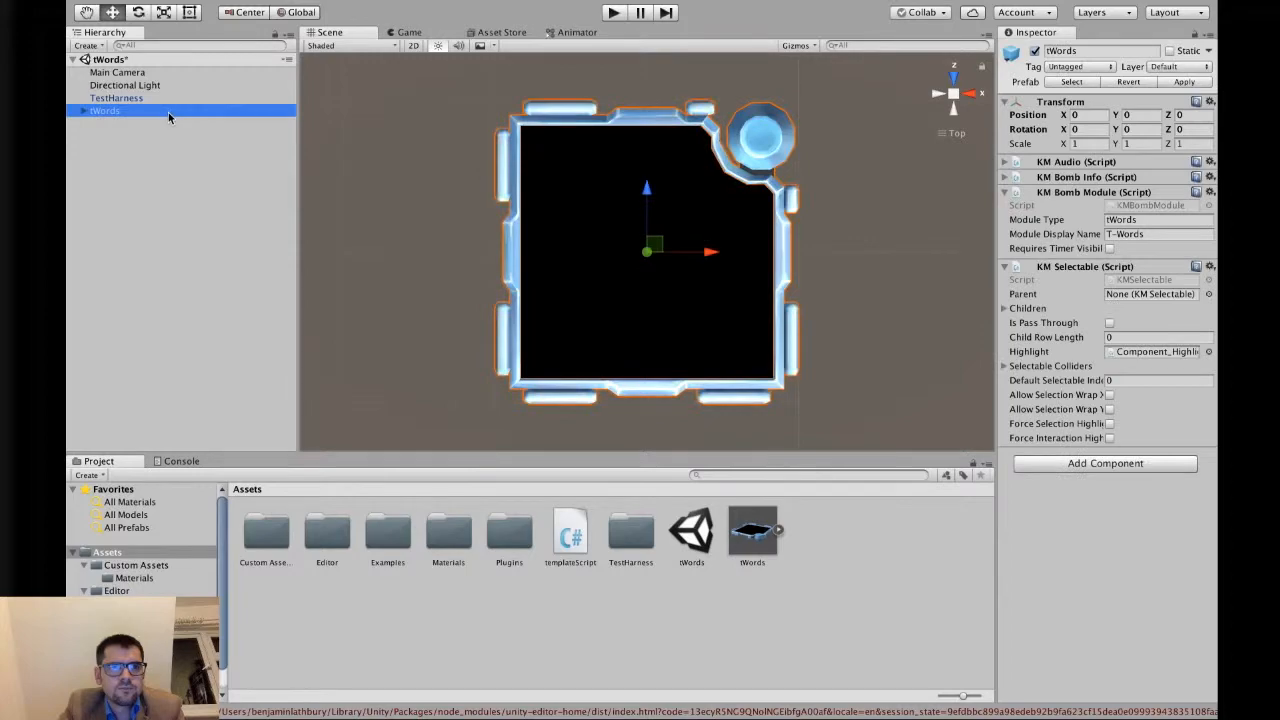
pyautogui.click(1005, 193)
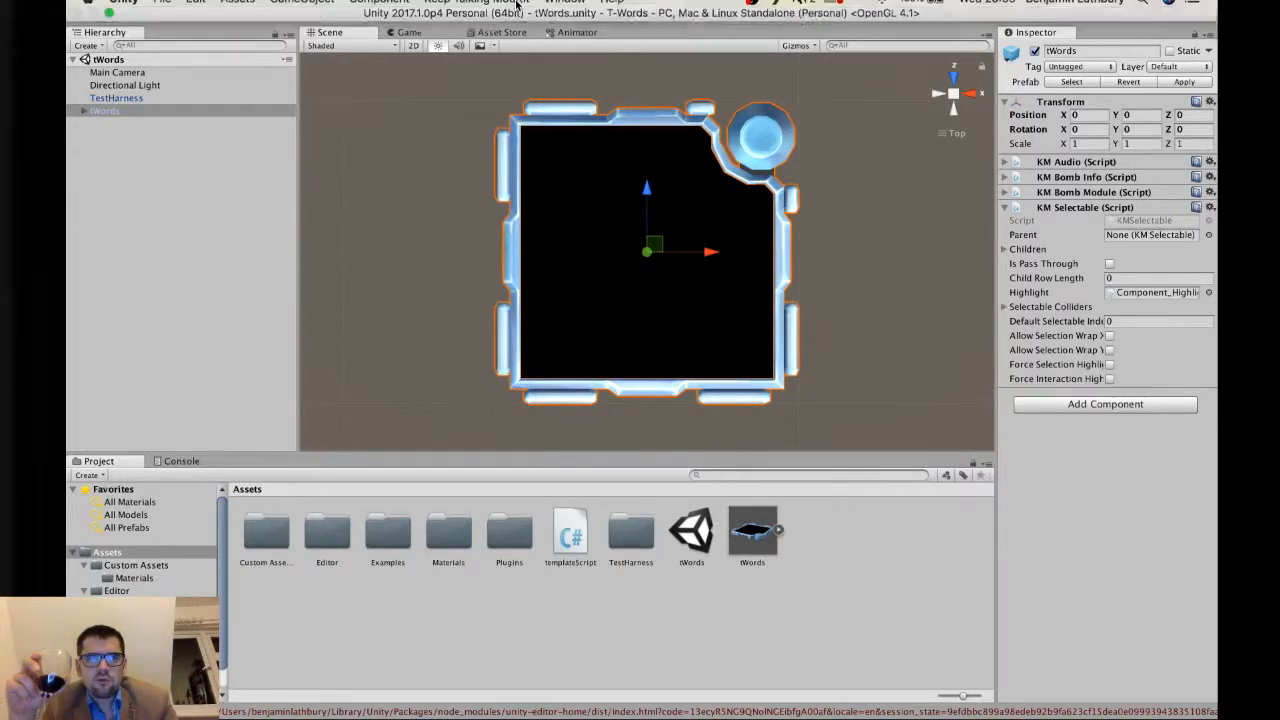
# In the mod configuration, replace the Description's first word Template with T-Words.
pyautogui.click(510, 8)
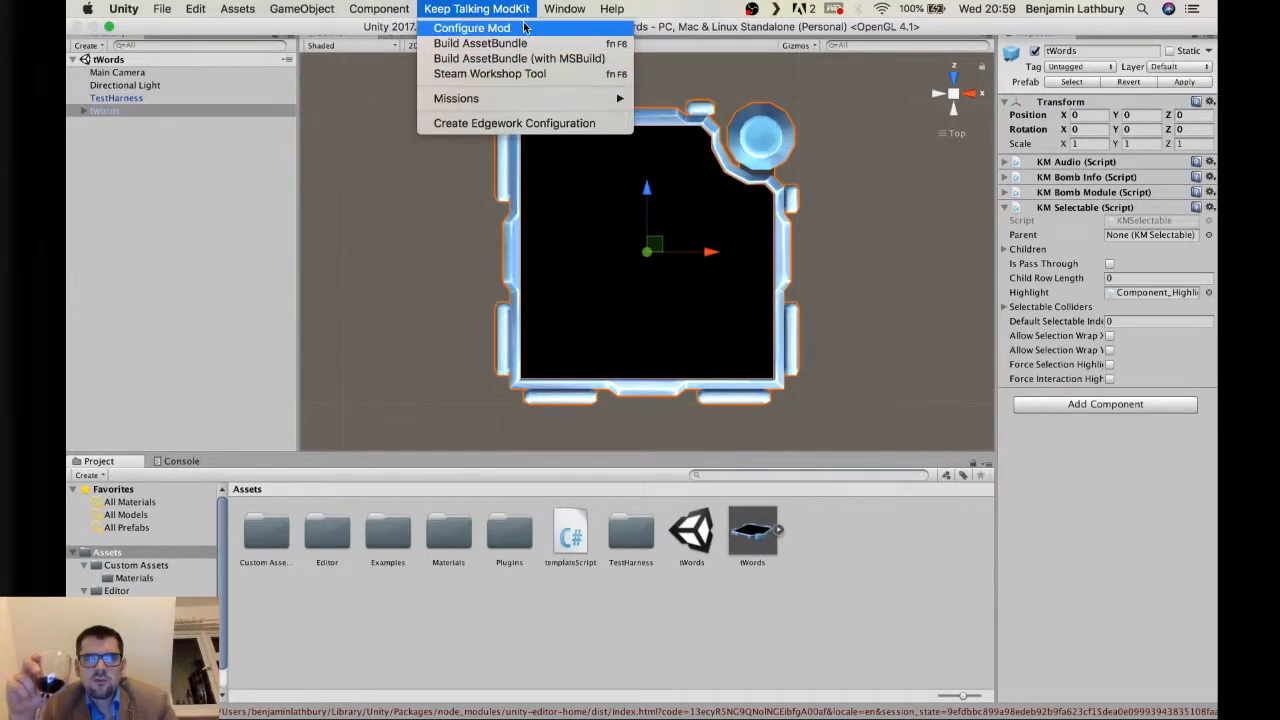
pyautogui.click(523, 27)
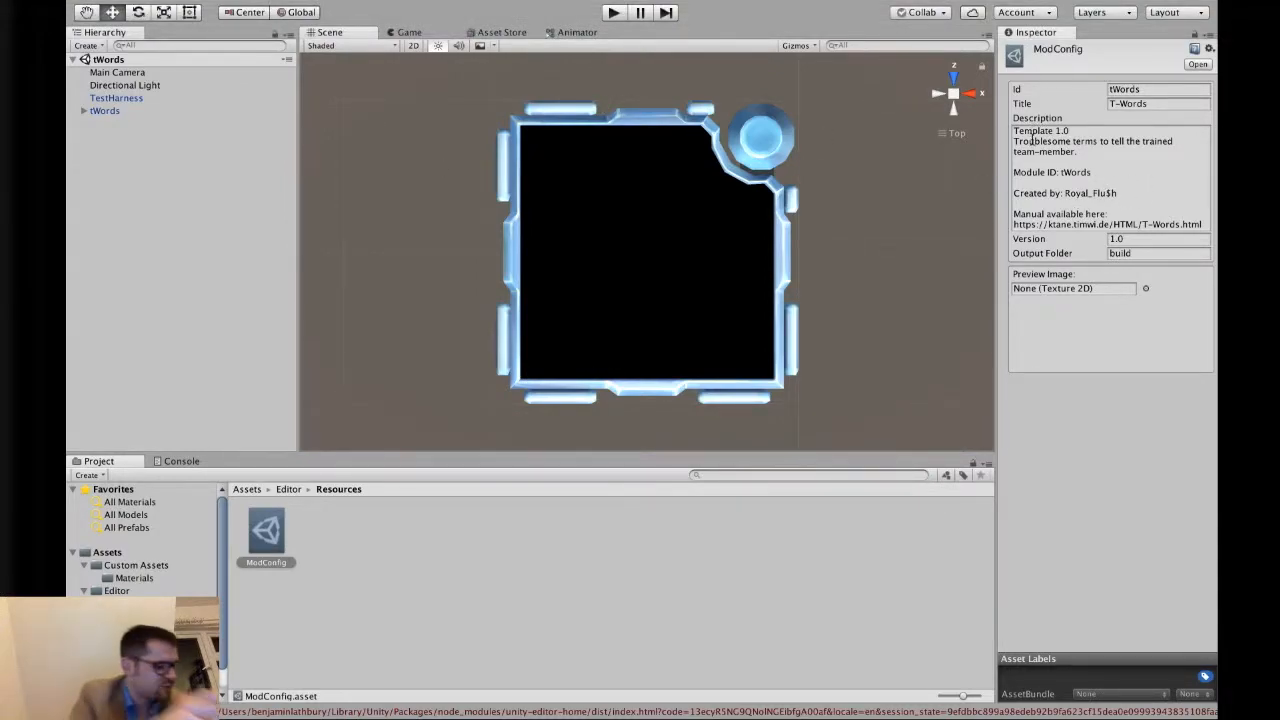
pyautogui.doubleClick(1020, 131)
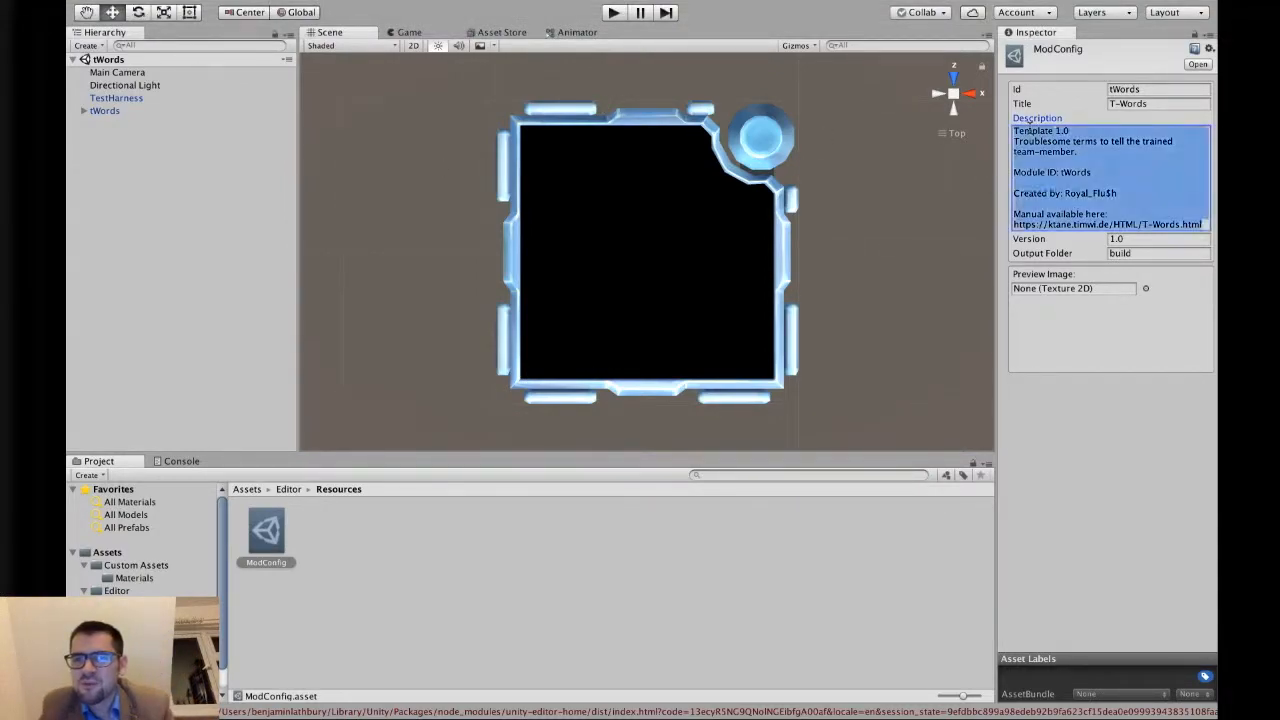
pyautogui.write('T-Words')
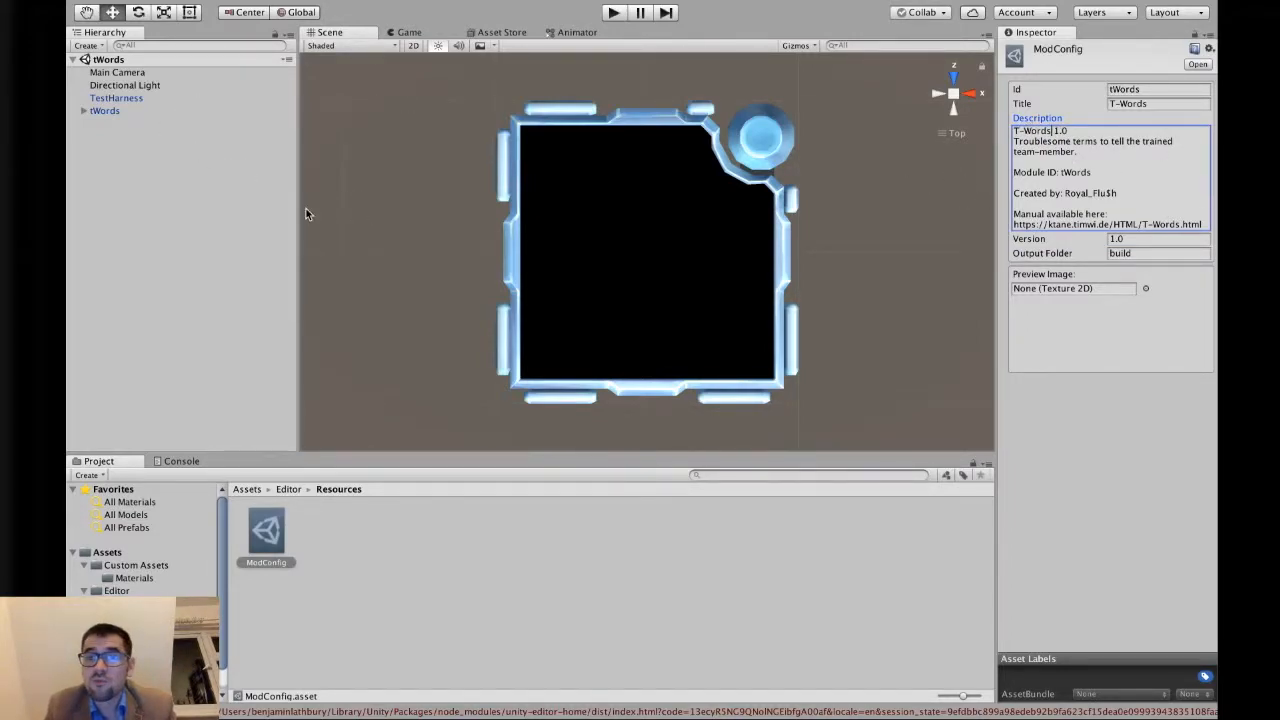
# Apply the tWords scene object to the tWords prefab again.
pyautogui.click(246, 489)
pyautogui.click(115, 111)
pyautogui.moveTo(128, 121); pyautogui.dragTo(752, 530)
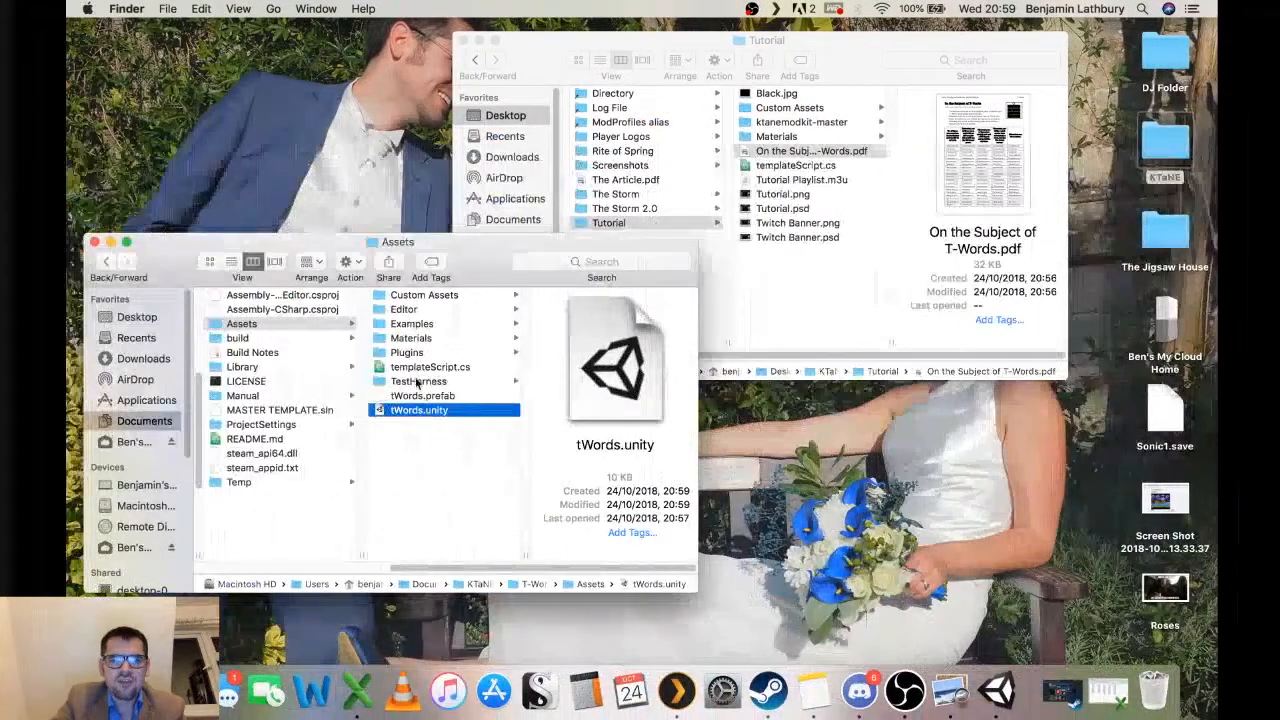
# Open Build Notes, replace Template with T-Words in its first line, save and quit the editor.
pyautogui.click(291, 356)
pyautogui.doubleClick(291, 356)
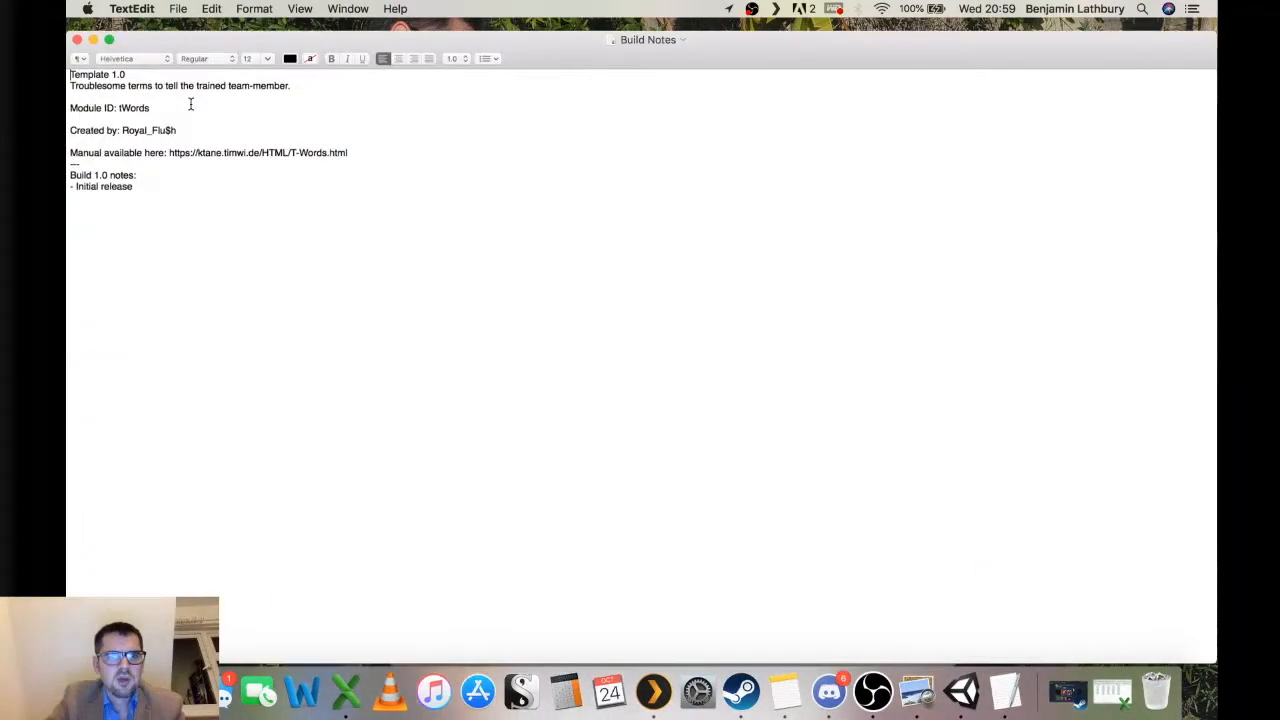
pyautogui.doubleClick(90, 99)
pyautogui.write('T-Words')
pyautogui.press('super+s')
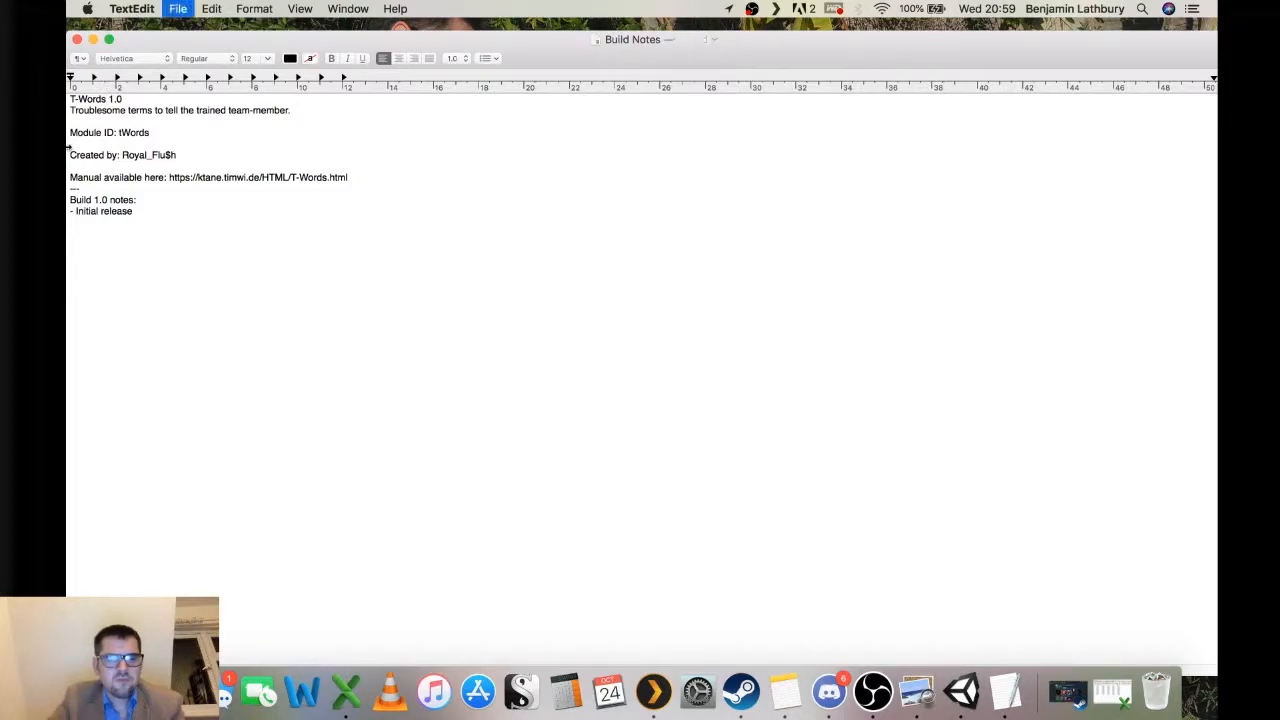
pyautogui.press('super+q')
# Return to Unity and inspect the tWords object's components in the hierarchy.
pyautogui.hotkey('ctrl', 'Right')
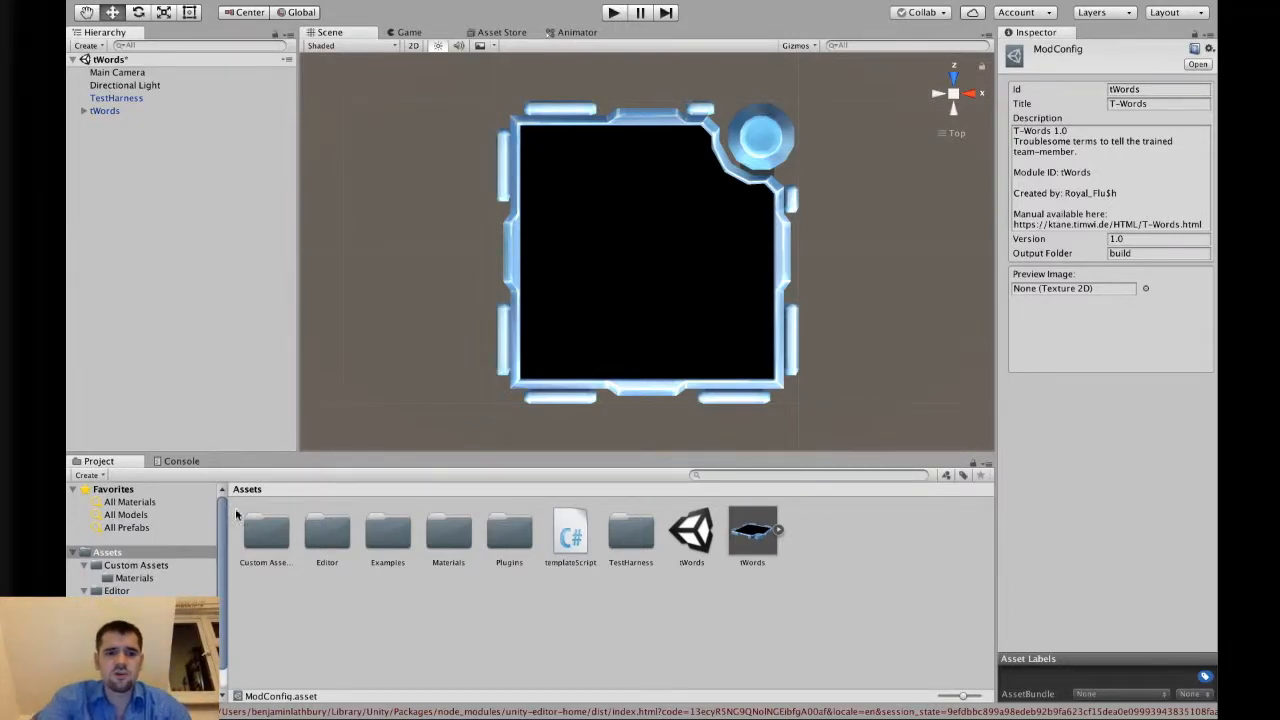
pyautogui.click(158, 108)
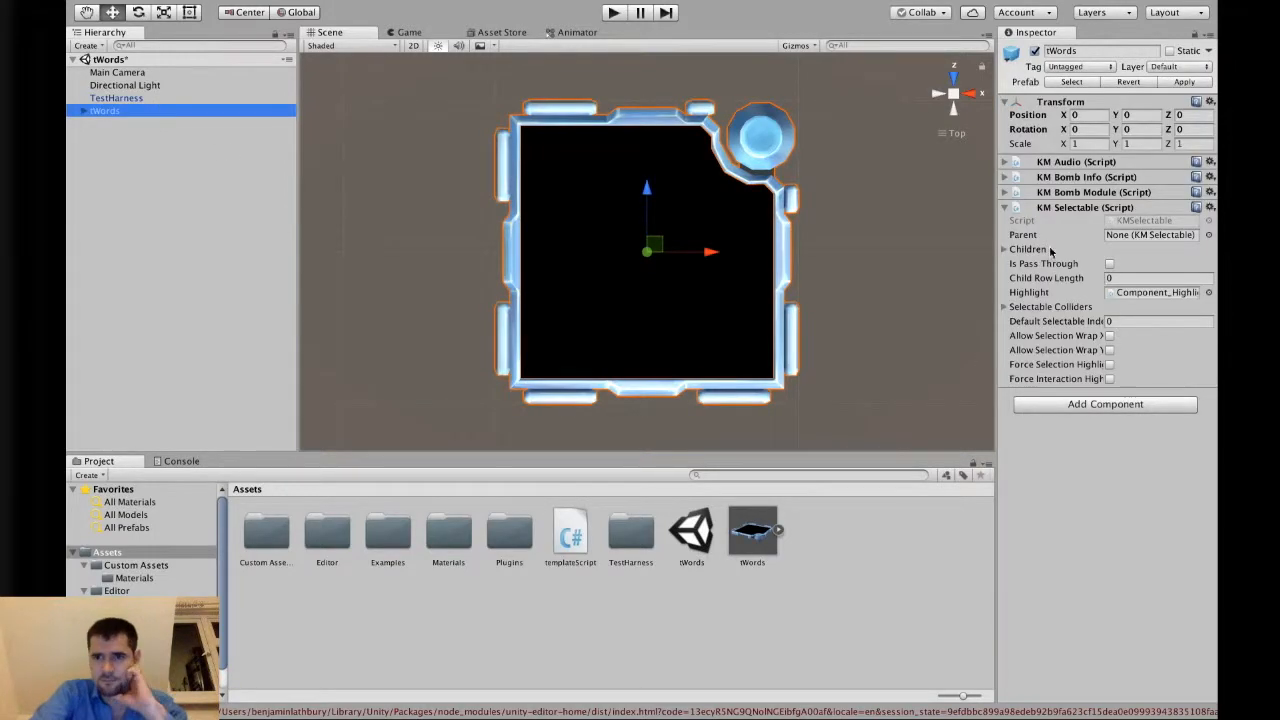
pyautogui.click(1006, 208)
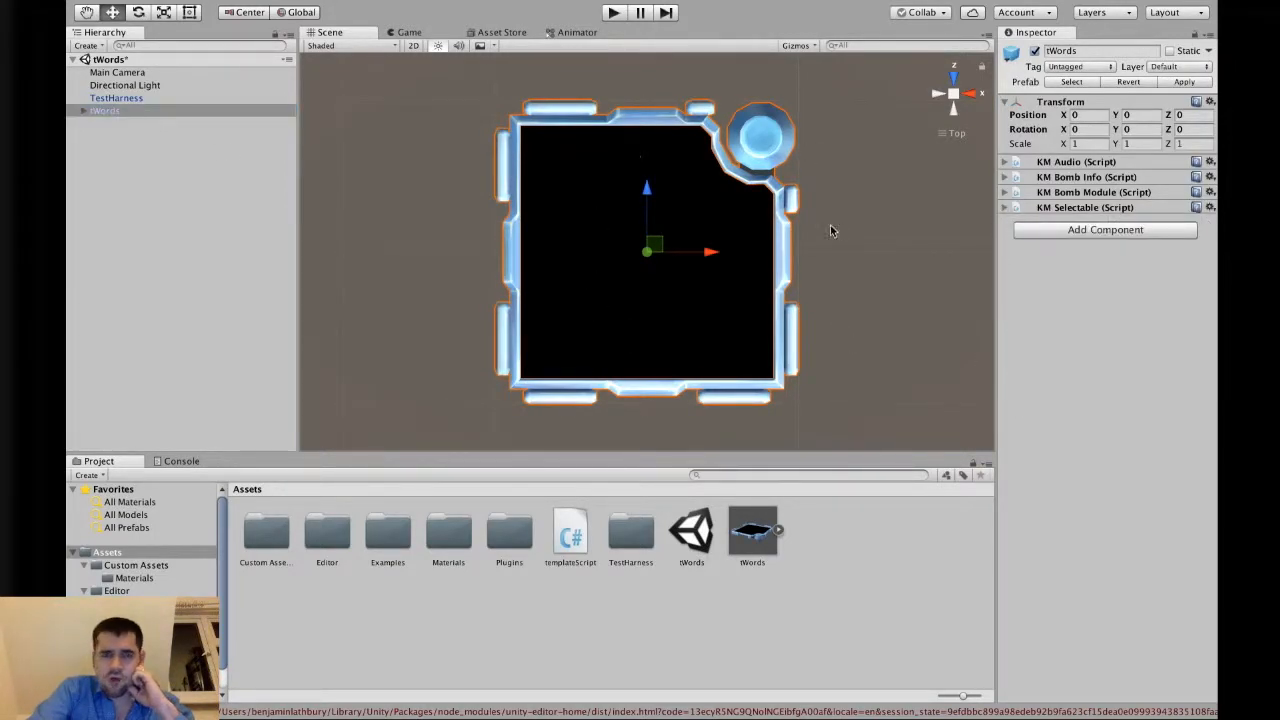
pyautogui.click(938, 234)
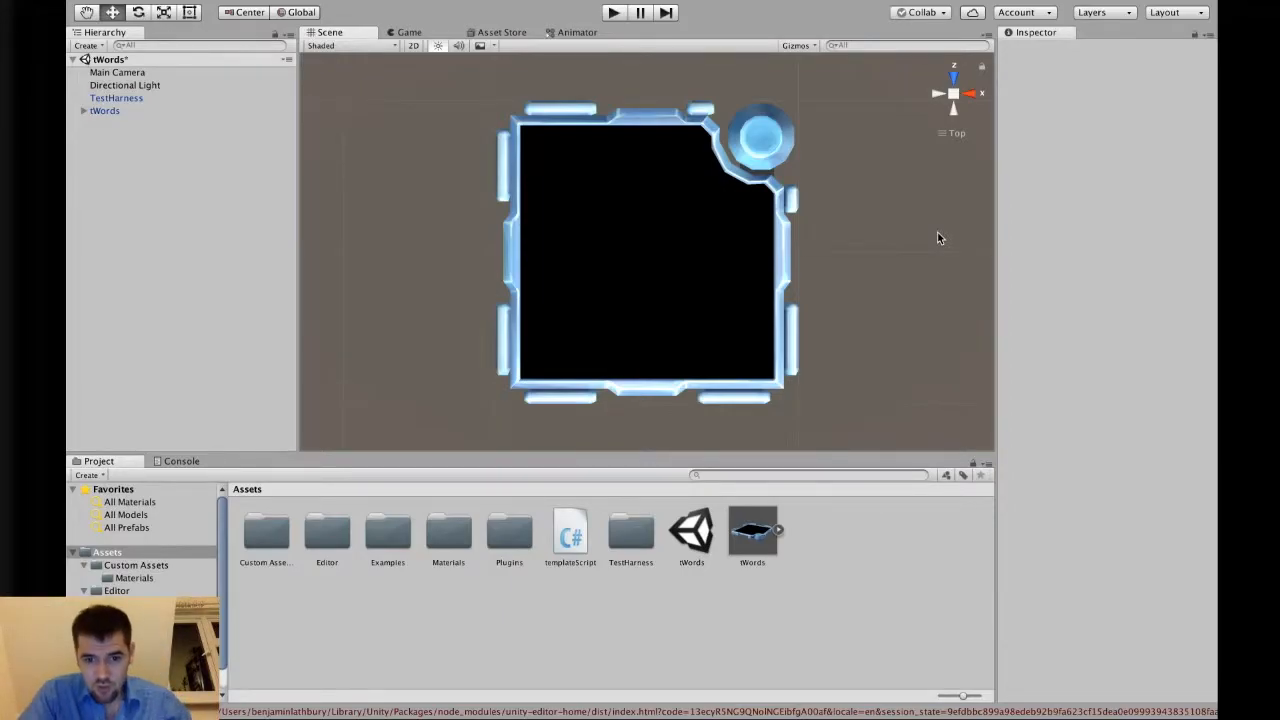
# Switch to the T-Words PDF manual to examine the module's rules.
pyautogui.hotkey('ctrl', 'Left')
pyautogui.hotkey('ctrl', 'Left')
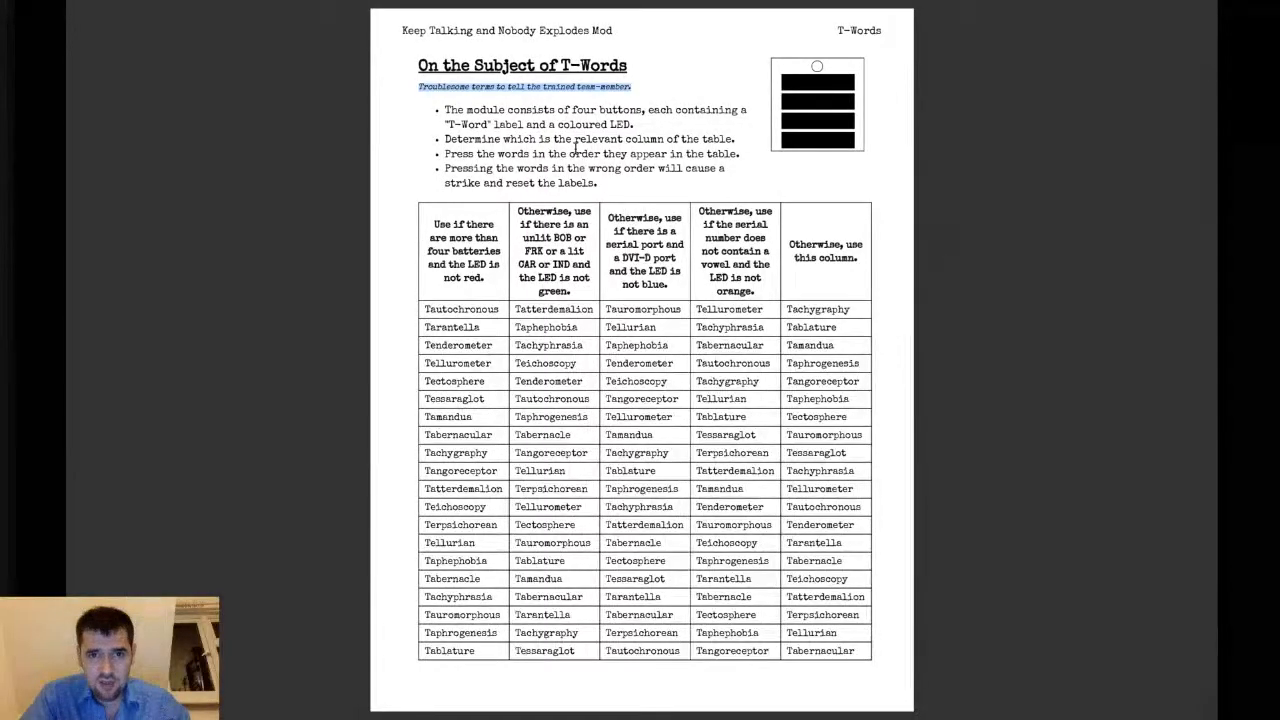
pyautogui.click(576, 149)
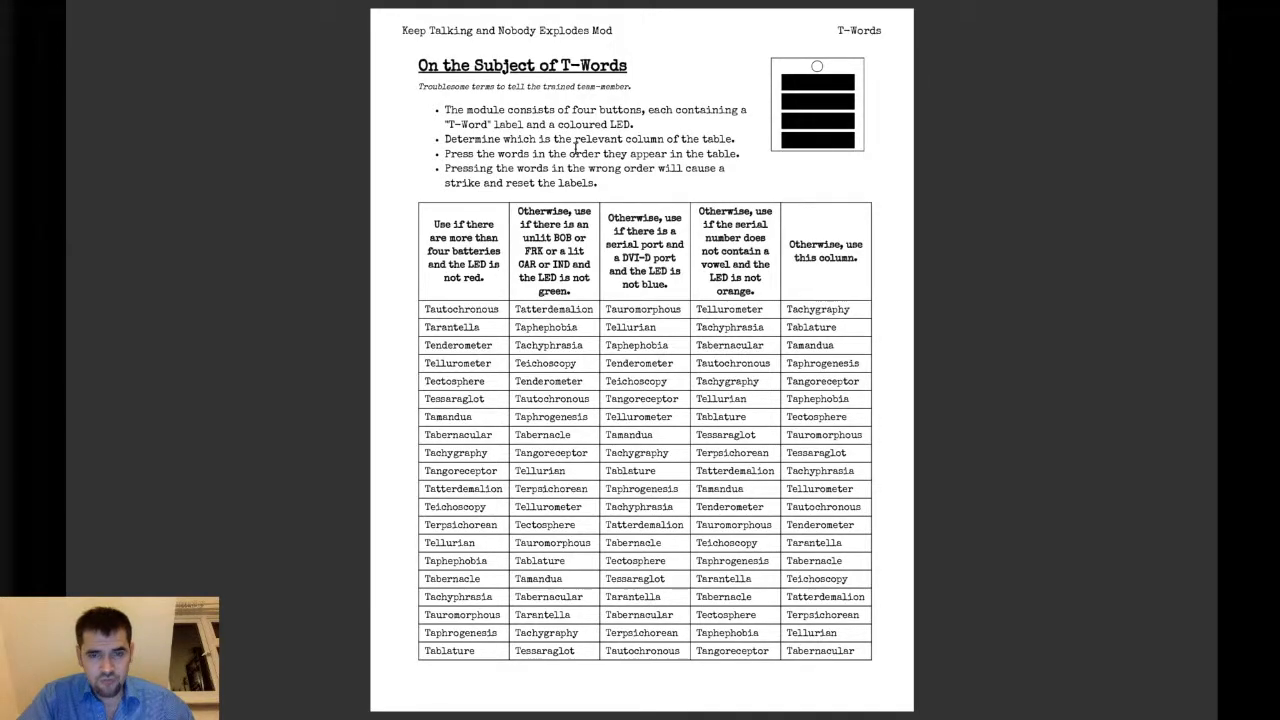
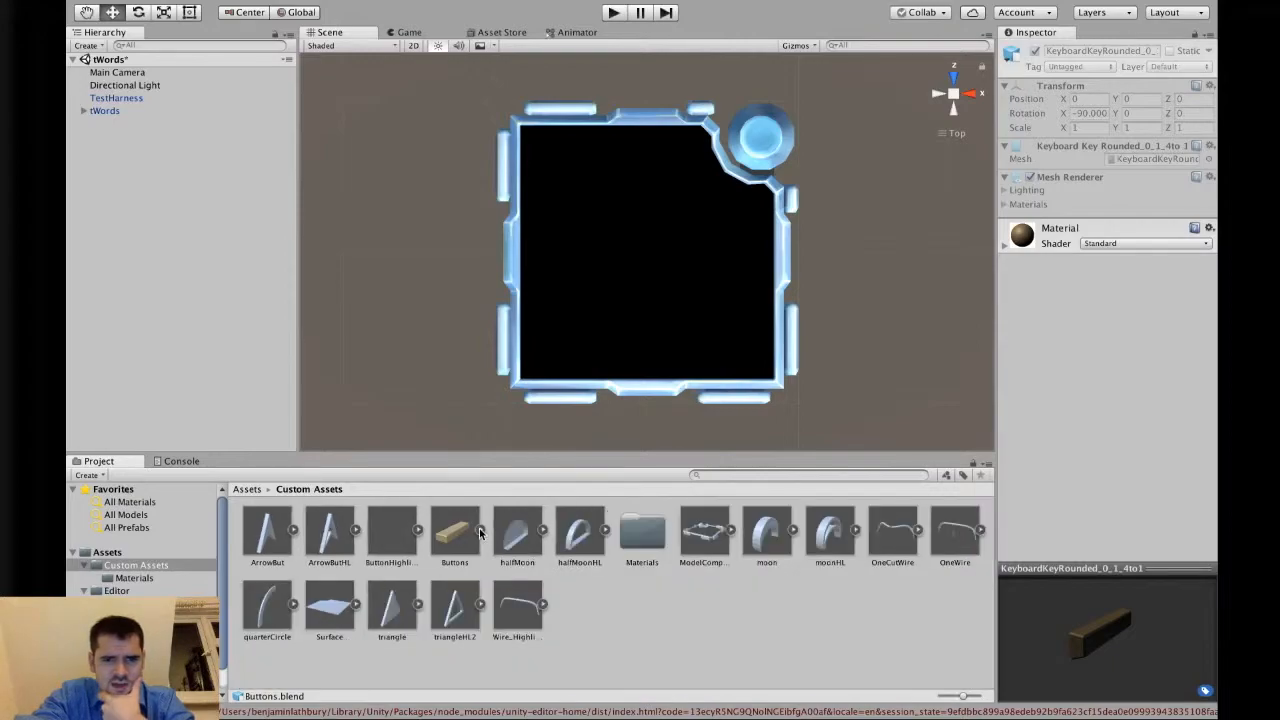
# Browse the button meshes inside the Buttons model in Custom Assets to compare their shapes.
pyautogui.click(481, 531)
pyautogui.scroll(-5, 524, 583)
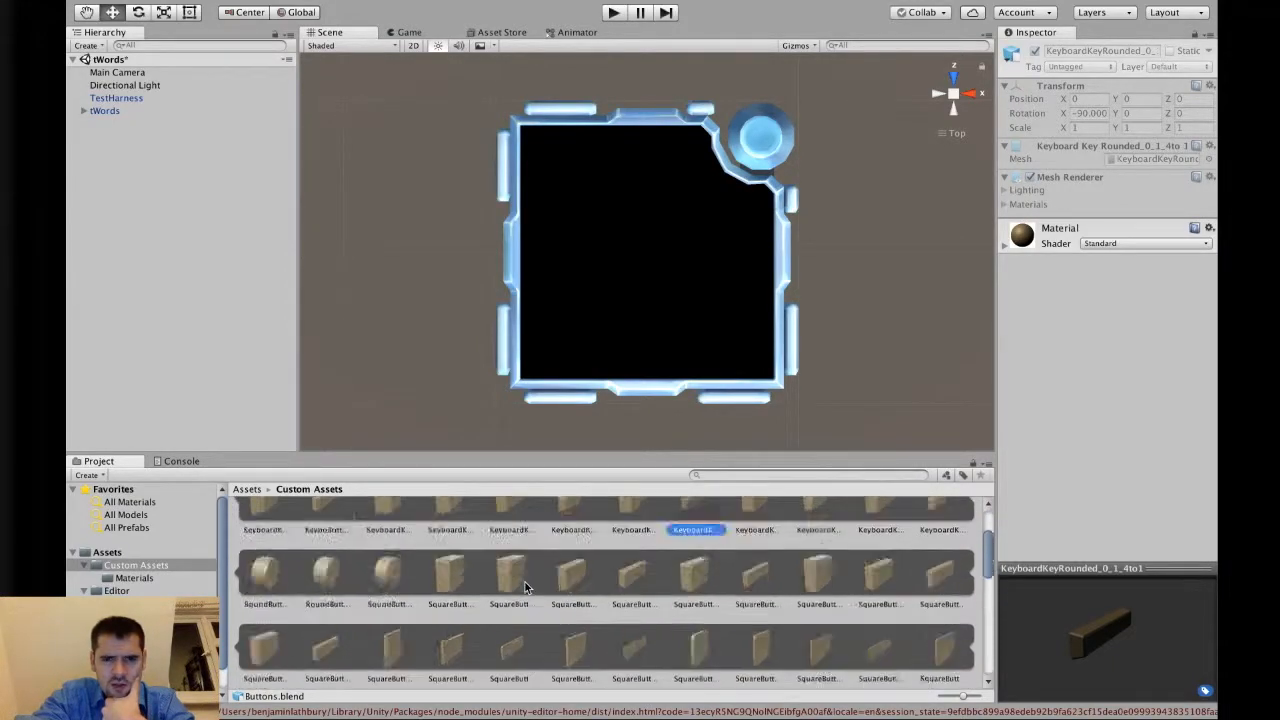
pyautogui.scroll(5, 524, 583)
pyautogui.click(448, 535)
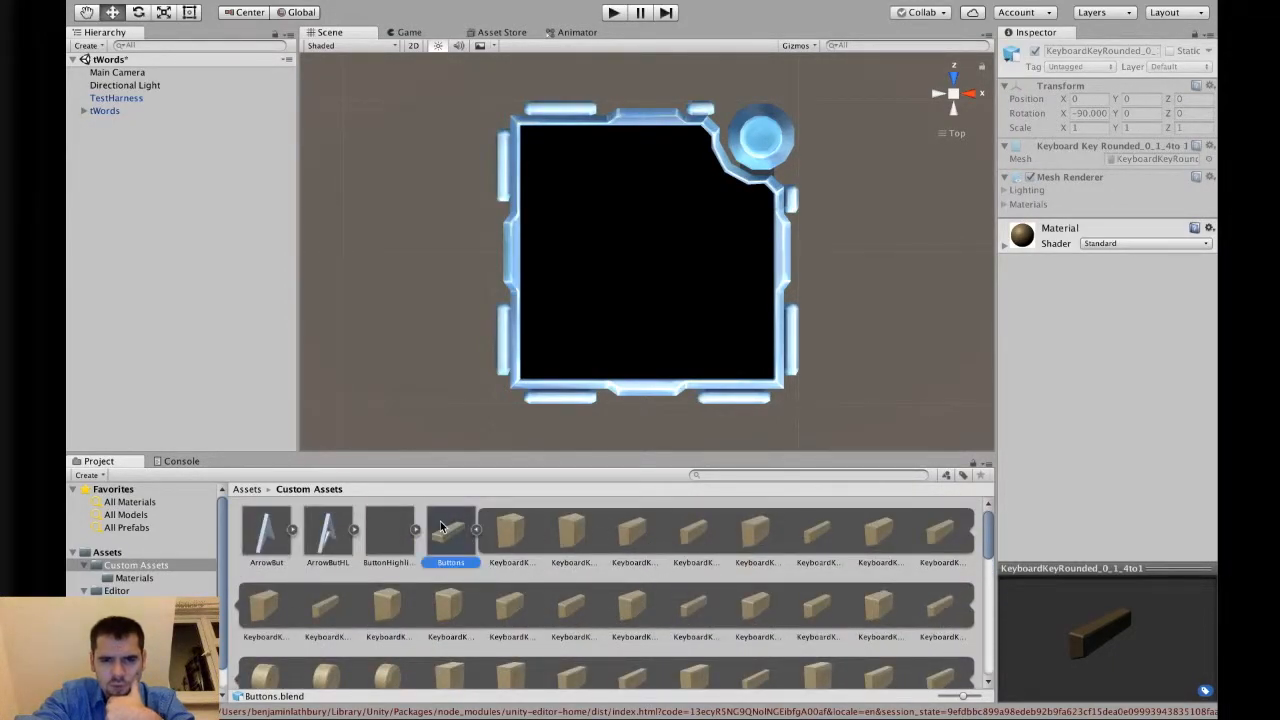
pyautogui.scroll(-1, 478, 540)
pyautogui.click(756, 590)
pyautogui.click(817, 588)
pyautogui.click(882, 598)
pyautogui.click(865, 652)
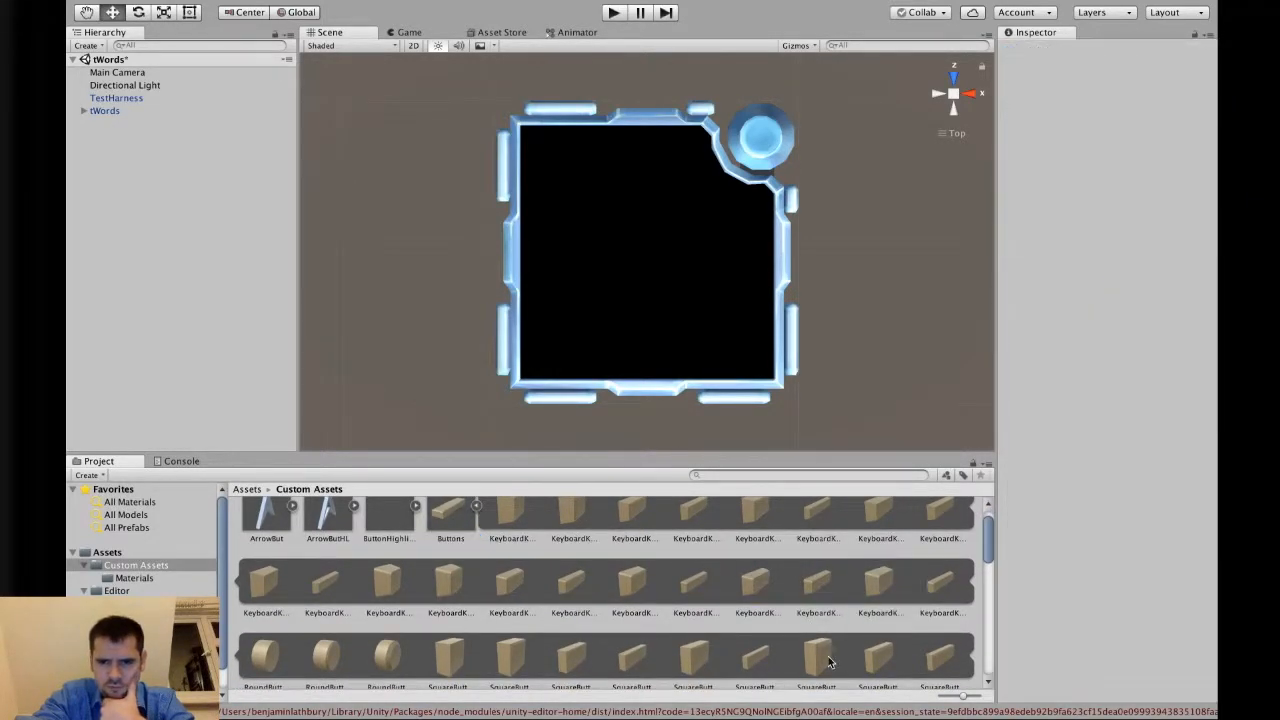
pyautogui.scroll(-1, 880, 624)
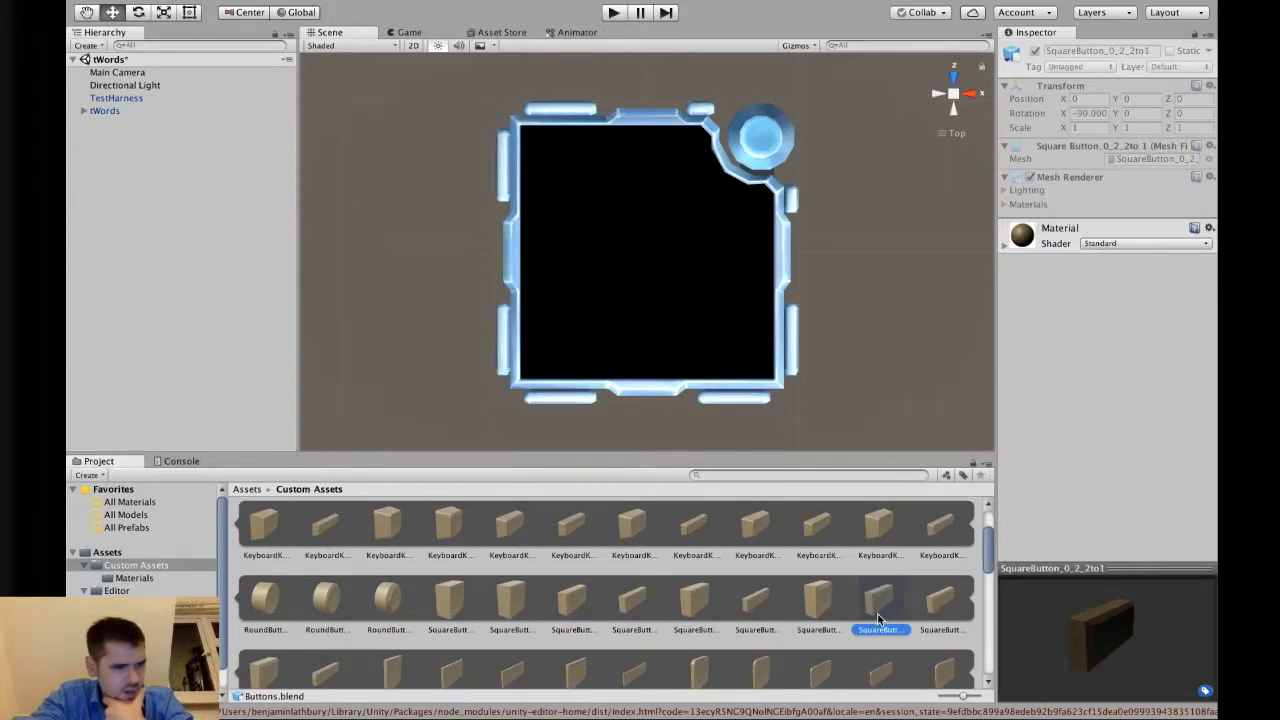
pyautogui.click(955, 610)
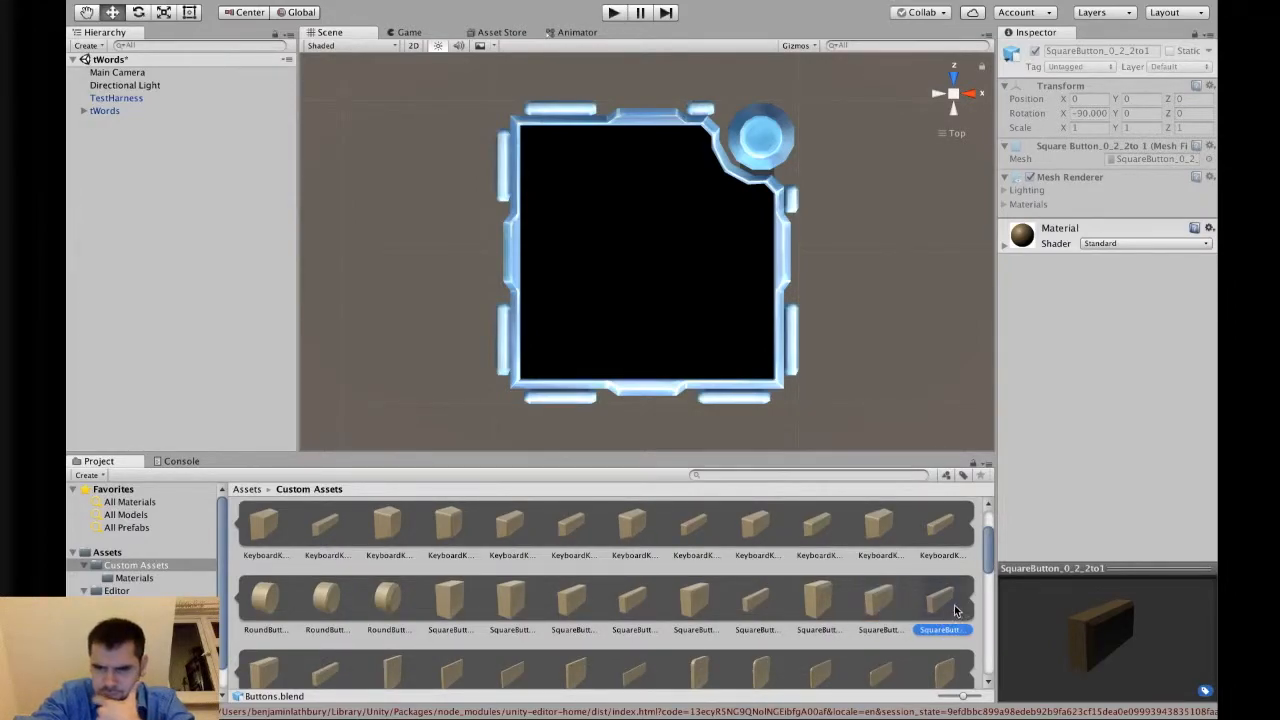
pyautogui.scroll(-1, 632, 620)
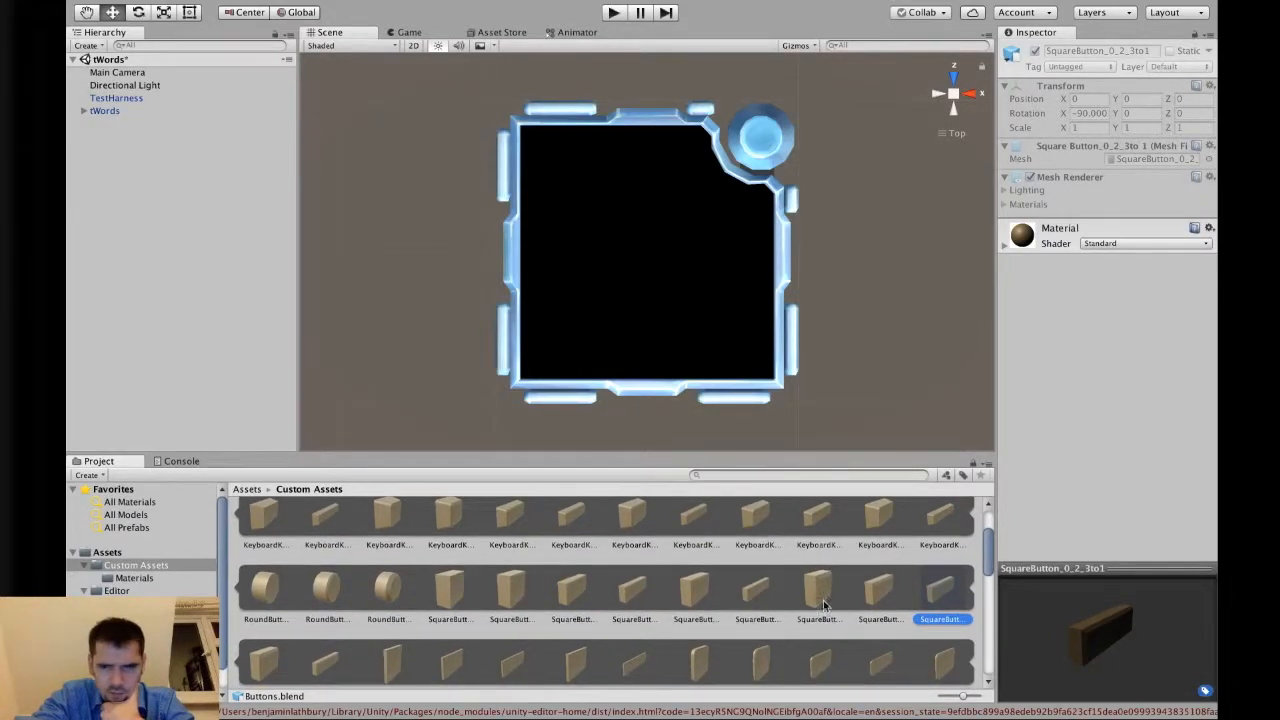
pyautogui.click(760, 592)
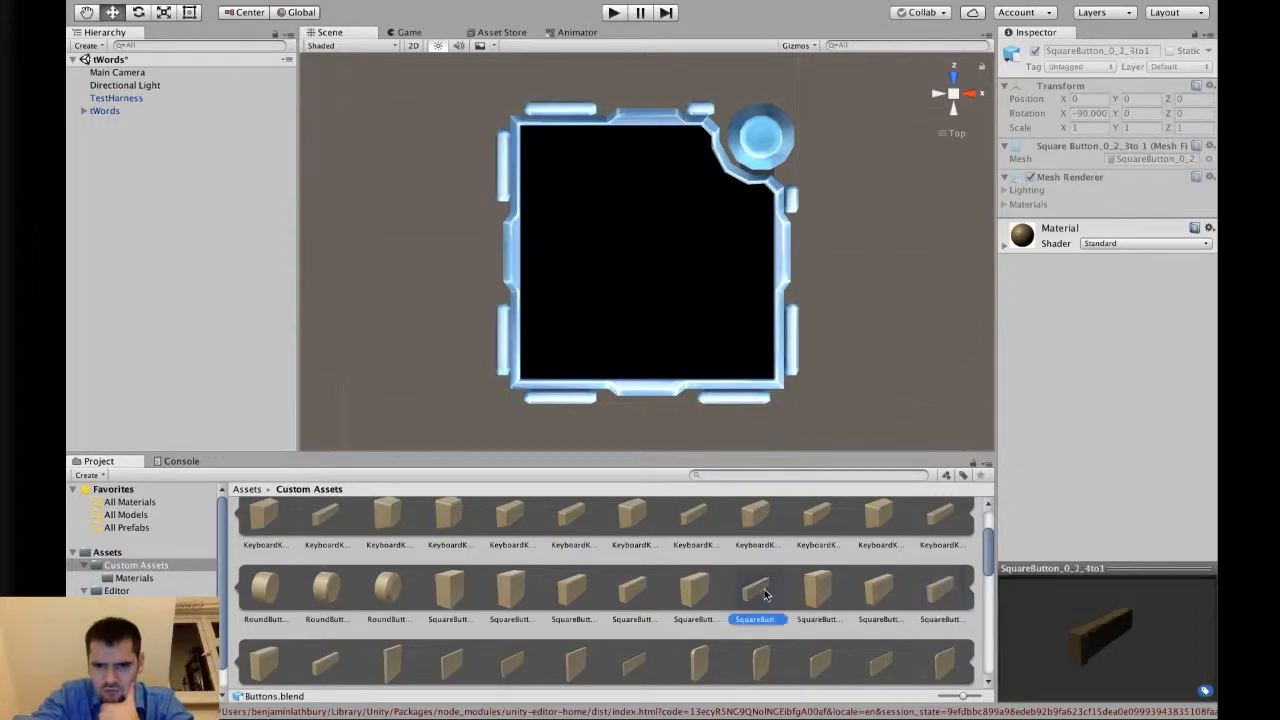
pyautogui.click(876, 588)
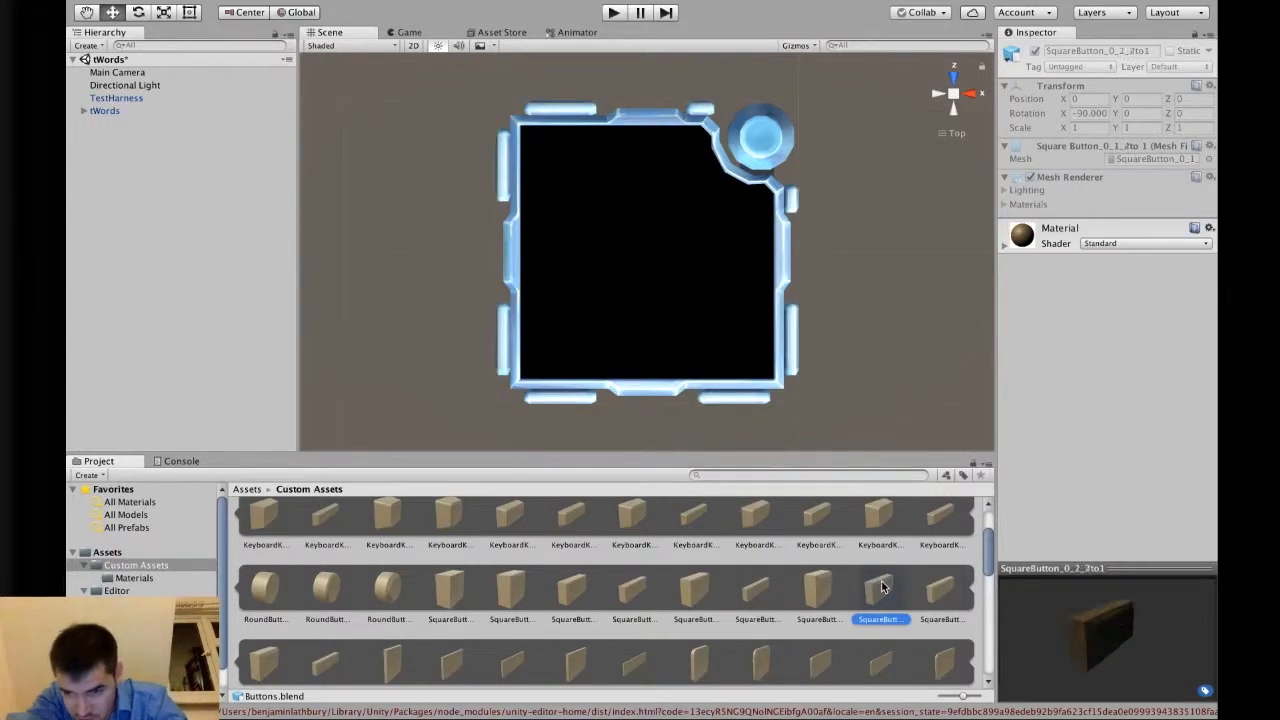
pyautogui.click(940, 592)
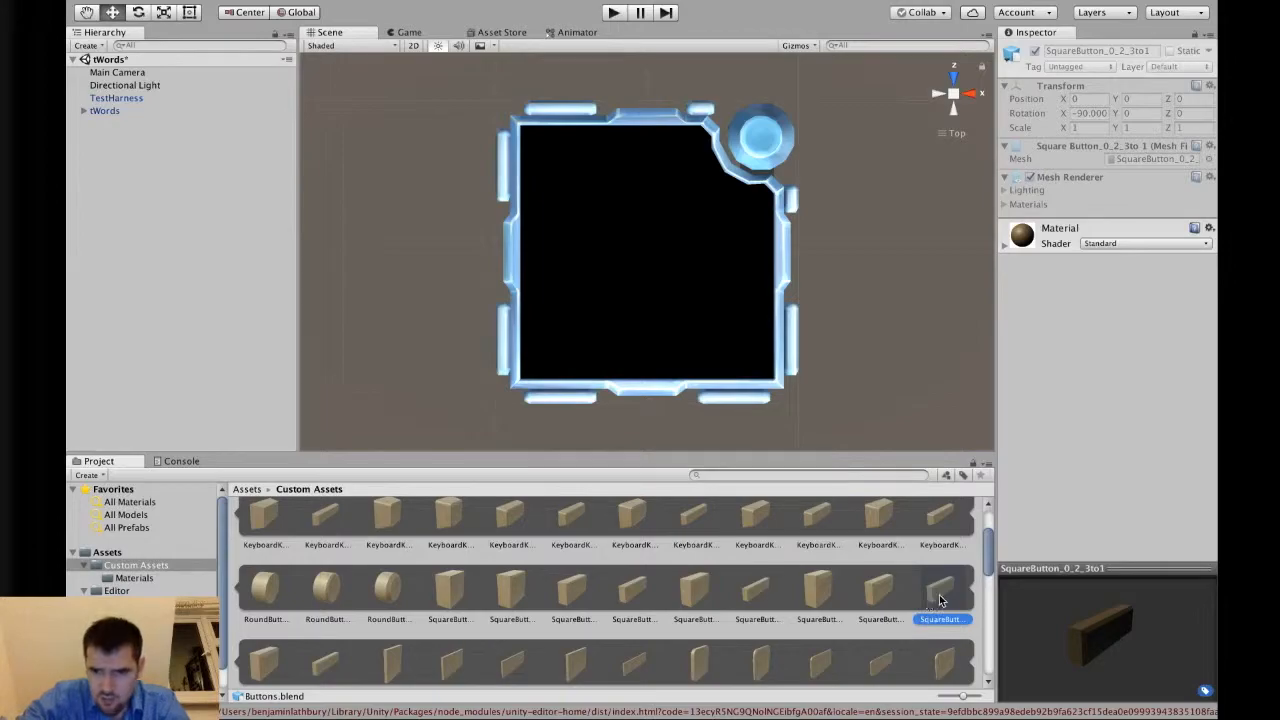
pyautogui.click(757, 590)
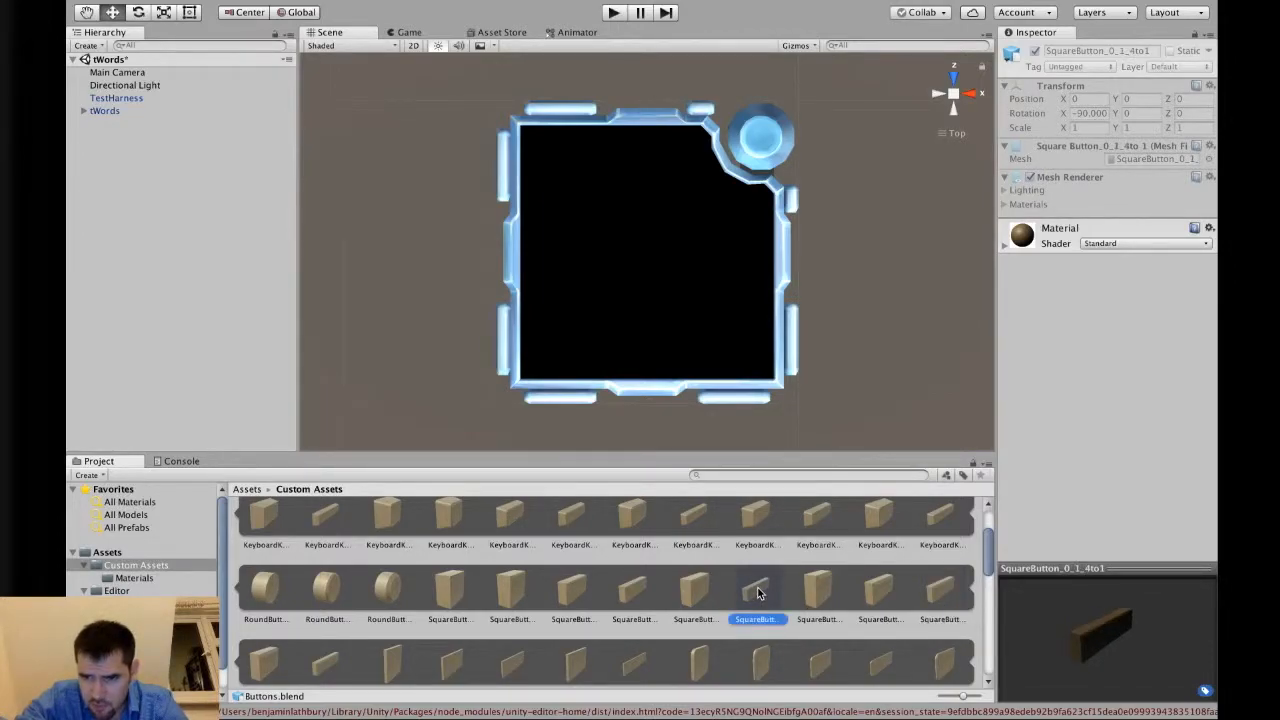
pyautogui.click(933, 592)
pyautogui.click(749, 593)
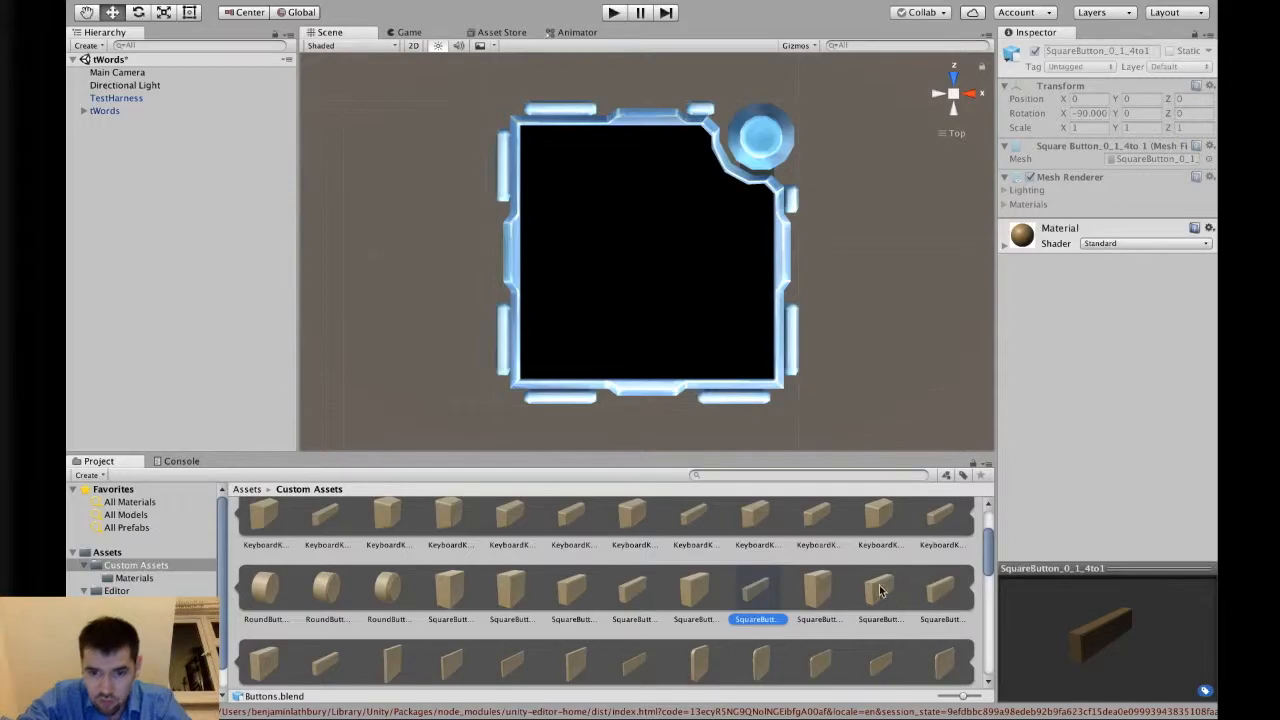
# Add the Buttons model to the scene hierarchy and expand its child meshes.
pyautogui.moveTo(775, 597); pyautogui.dragTo(105, 146)
pyautogui.click(83, 124)
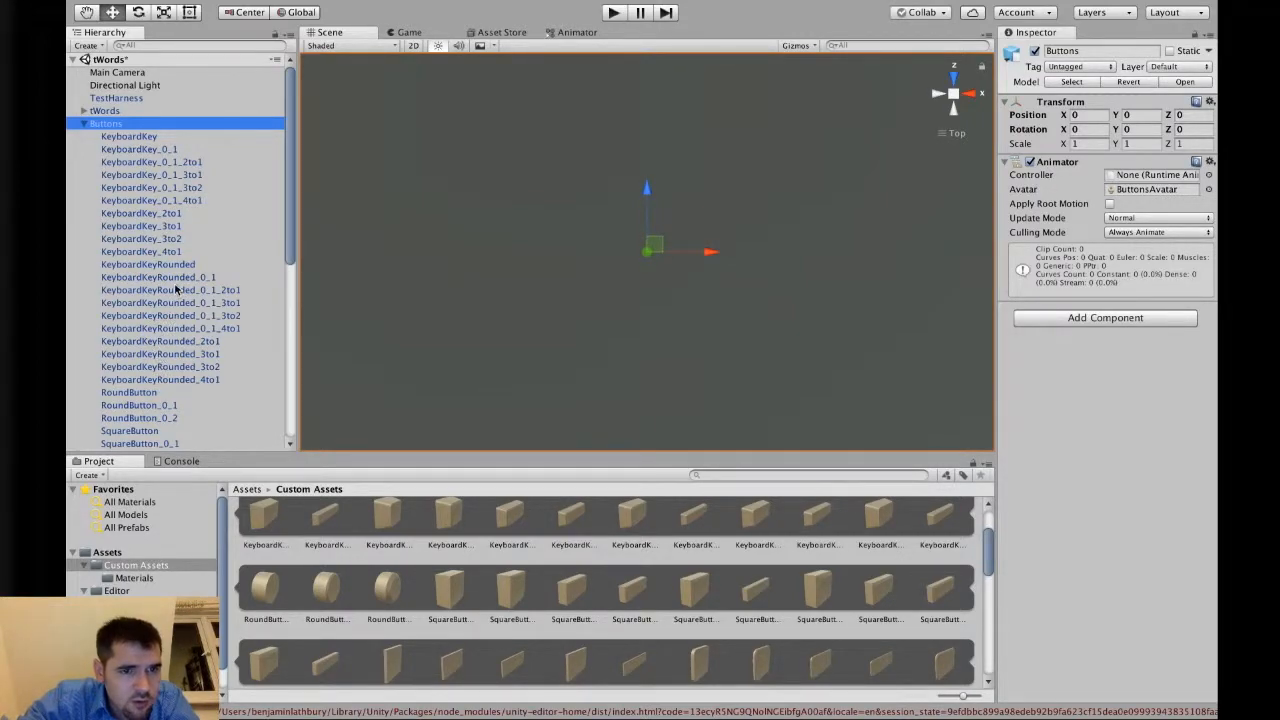
pyautogui.click(170, 331)
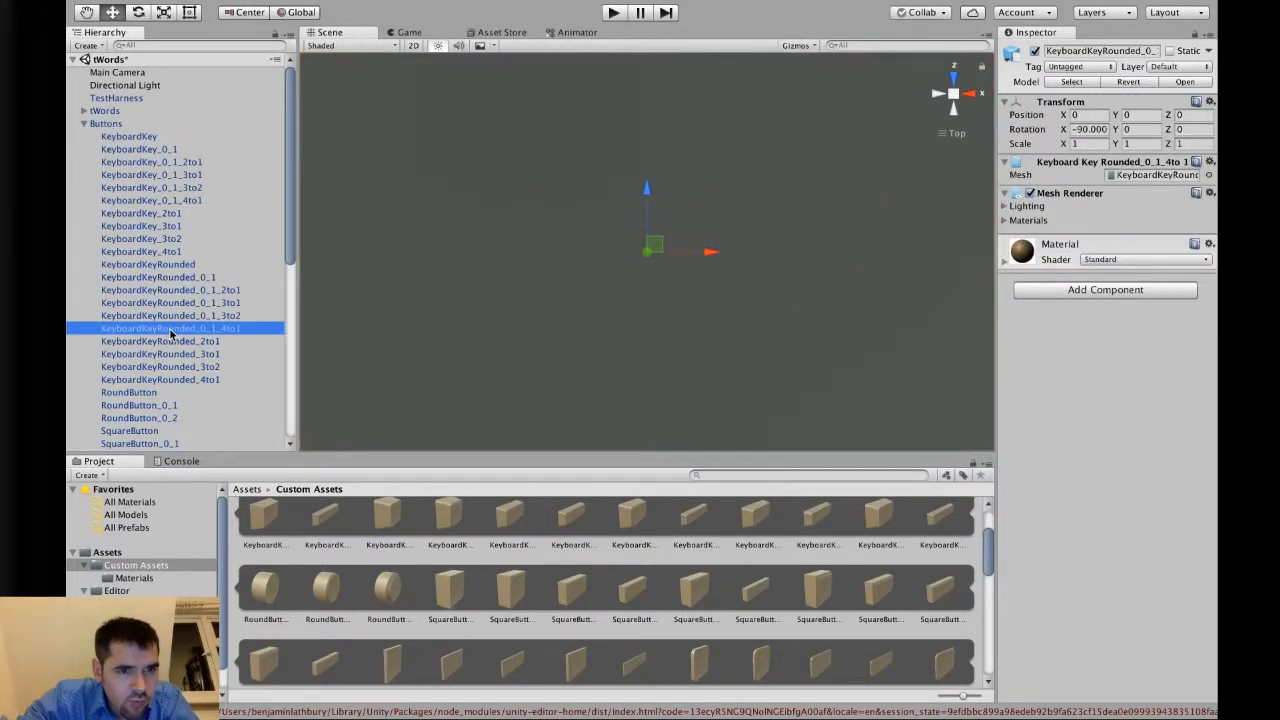
# Preview further square and keyboard button meshes in the Custom Assets folder.
pyautogui.click(820, 591)
pyautogui.click(856, 588)
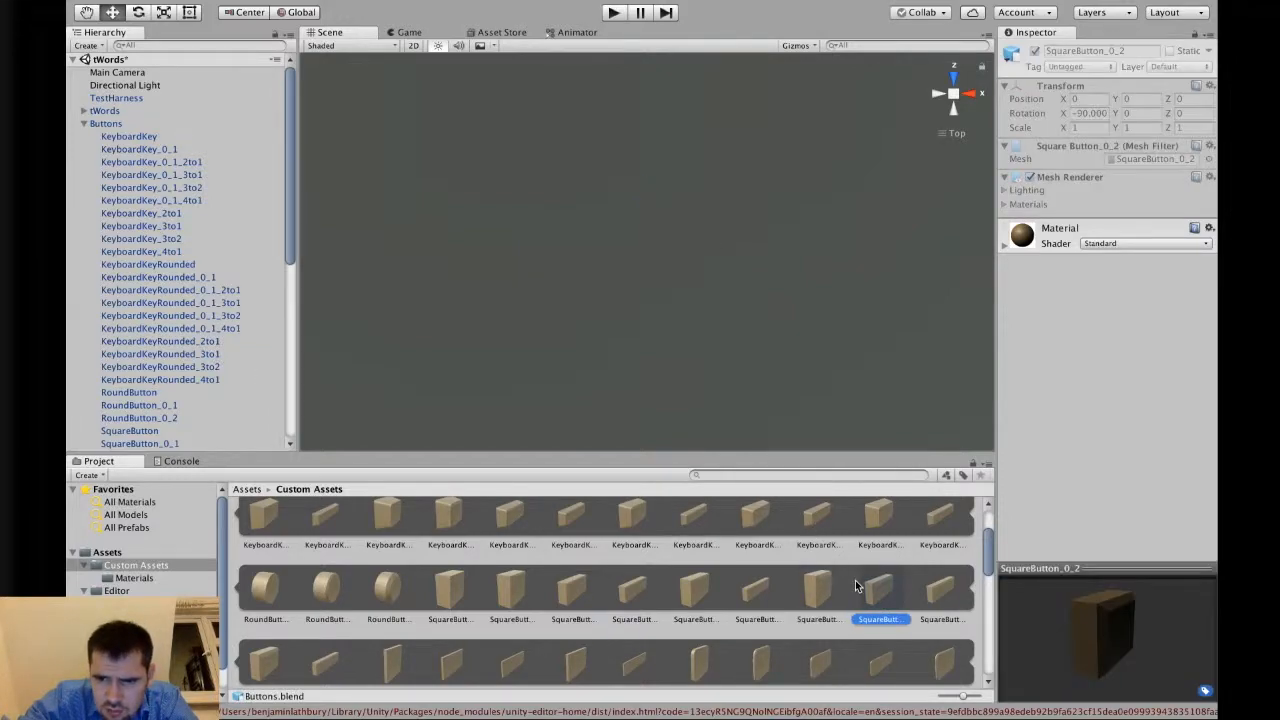
pyautogui.click(928, 588)
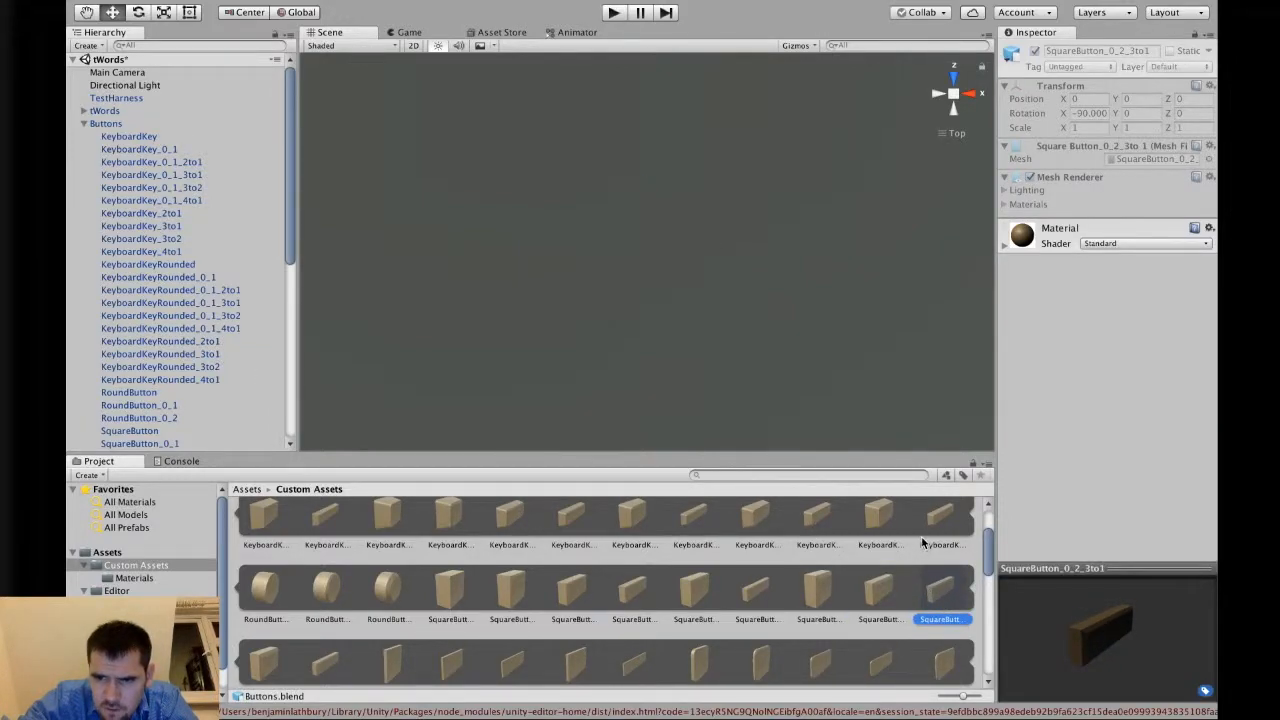
pyautogui.click(927, 543)
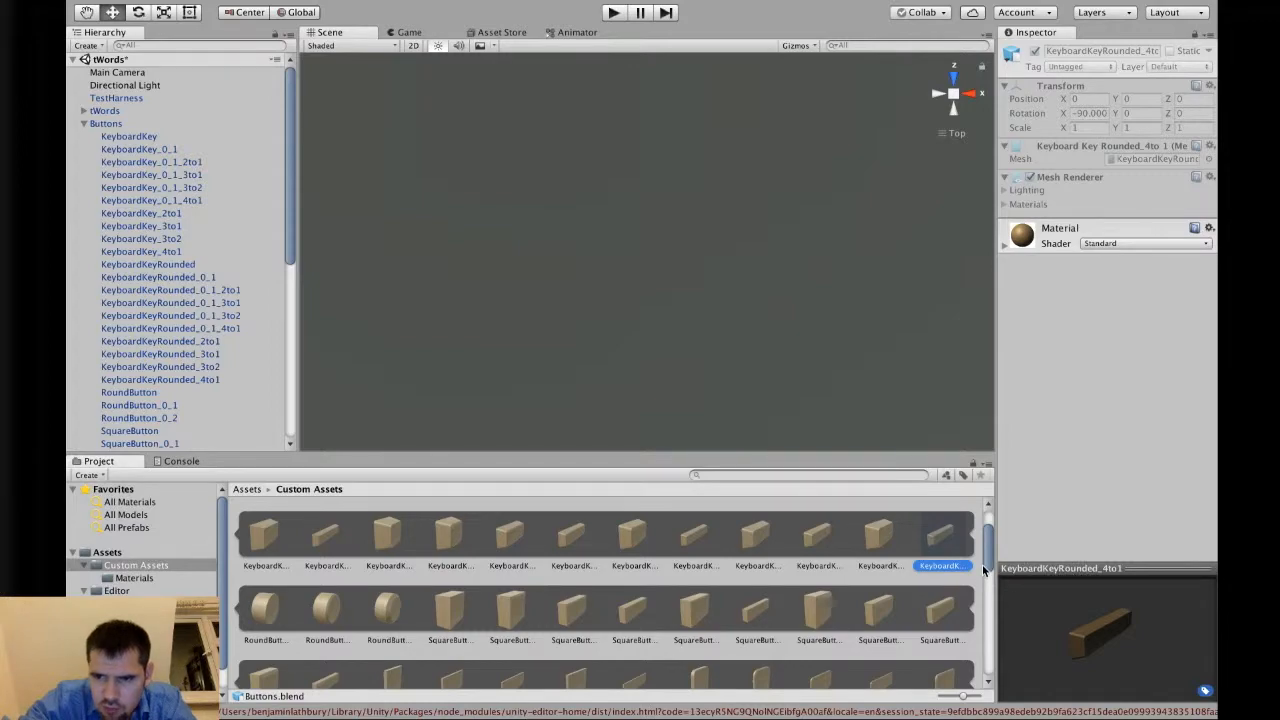
pyautogui.scroll(-2, 775, 574)
pyautogui.scroll(3, 776, 574)
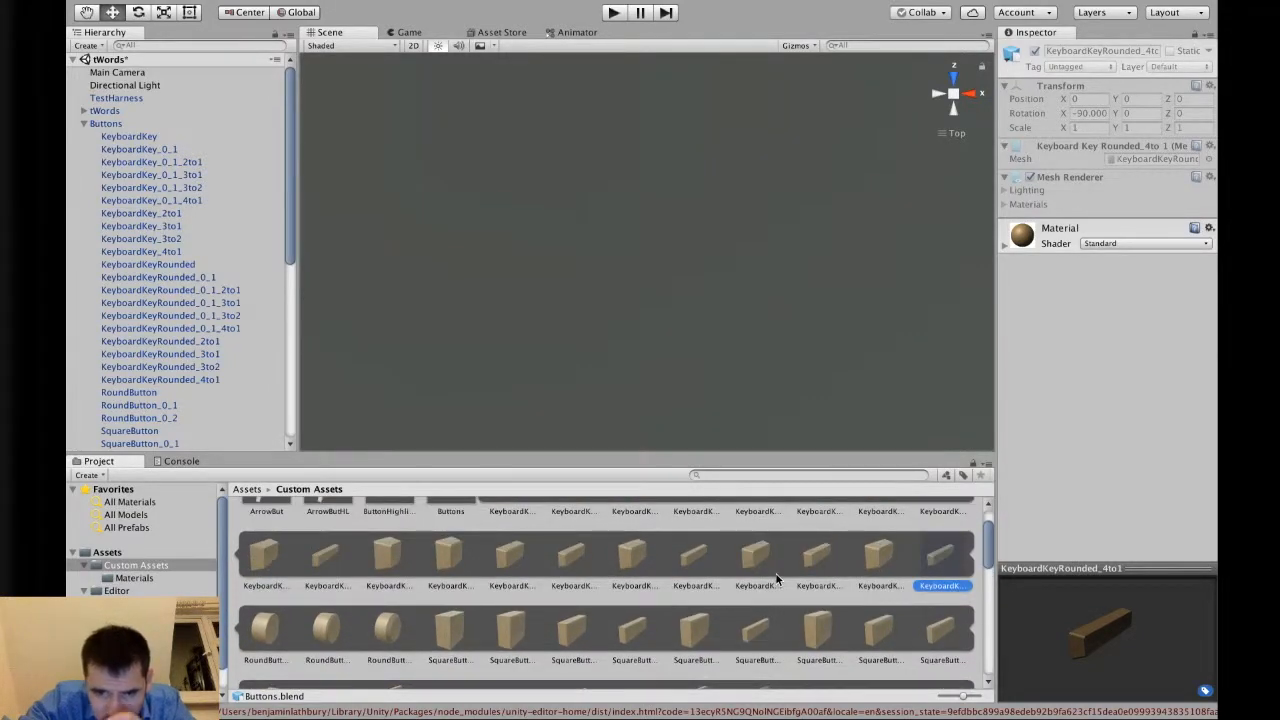
pyautogui.click(927, 540)
pyautogui.click(880, 530)
pyautogui.click(880, 605)
pyautogui.click(818, 602)
pyautogui.scroll(-1, 895, 608)
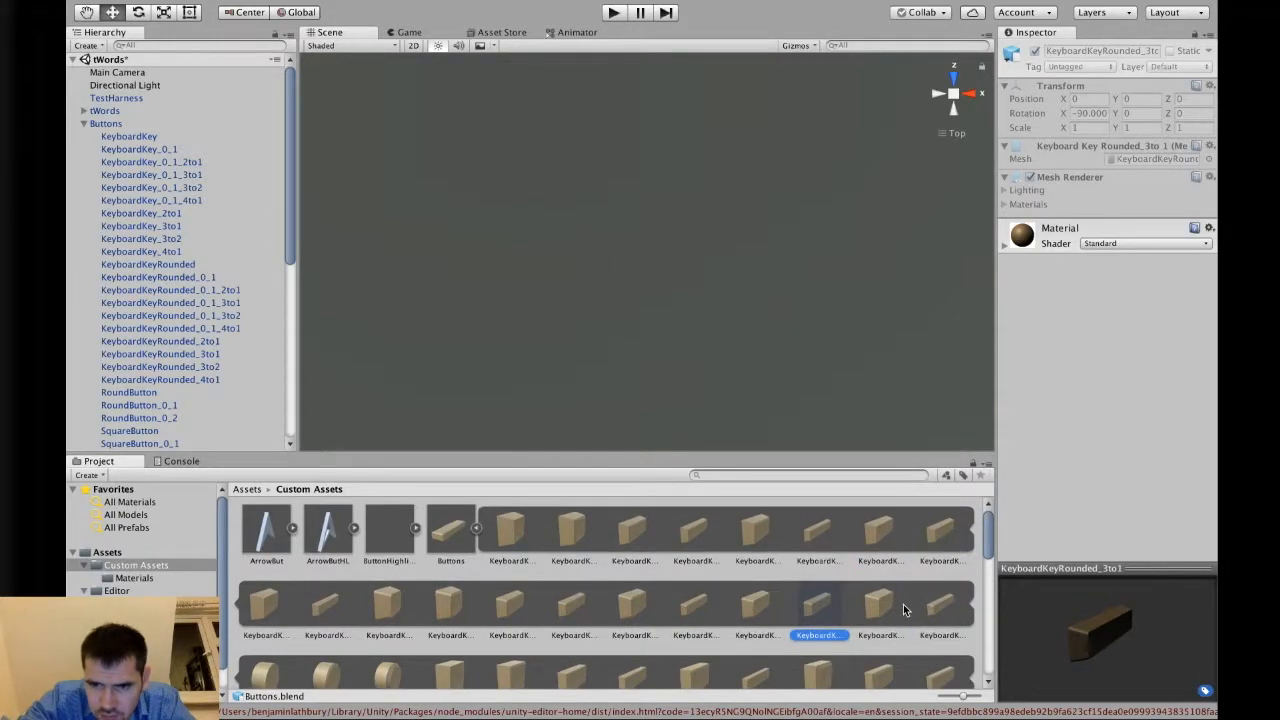
pyautogui.scroll(-1, 230, 313)
pyautogui.scroll(-5, 228, 310)
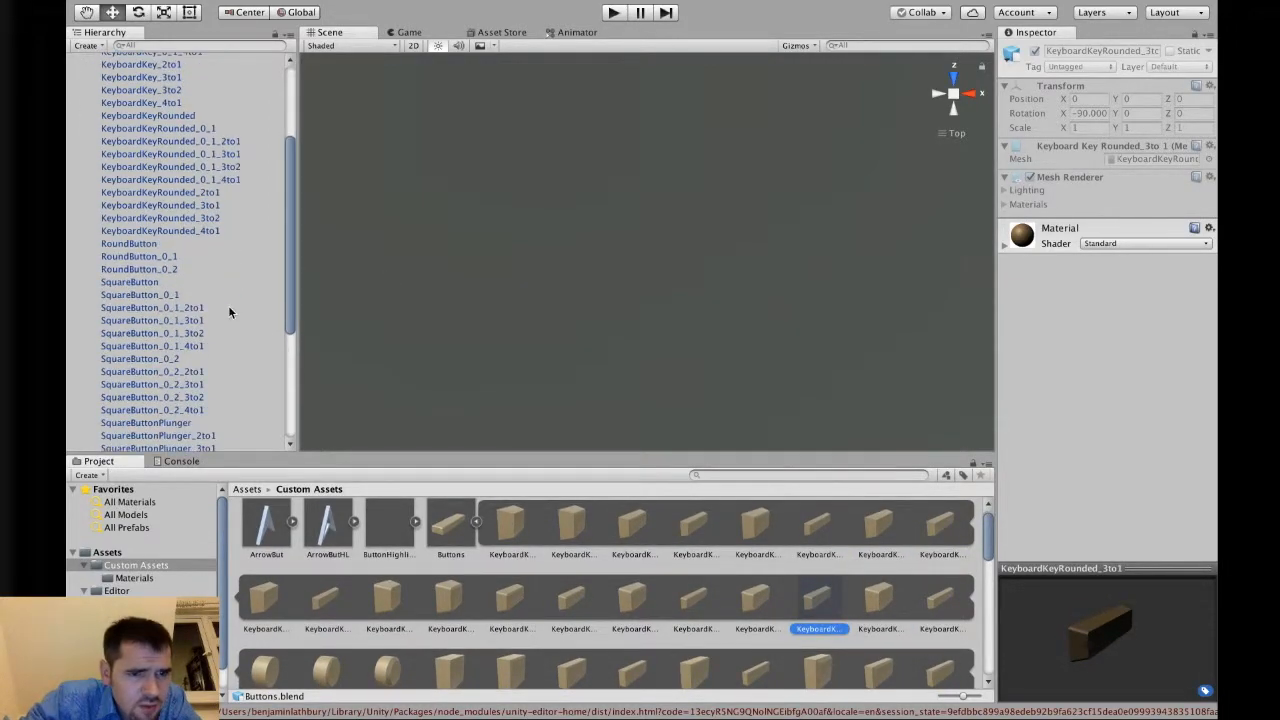
# Move SquareButton_0_1_4to1 out of the Buttons group to the scene root.
pyautogui.click(185, 345)
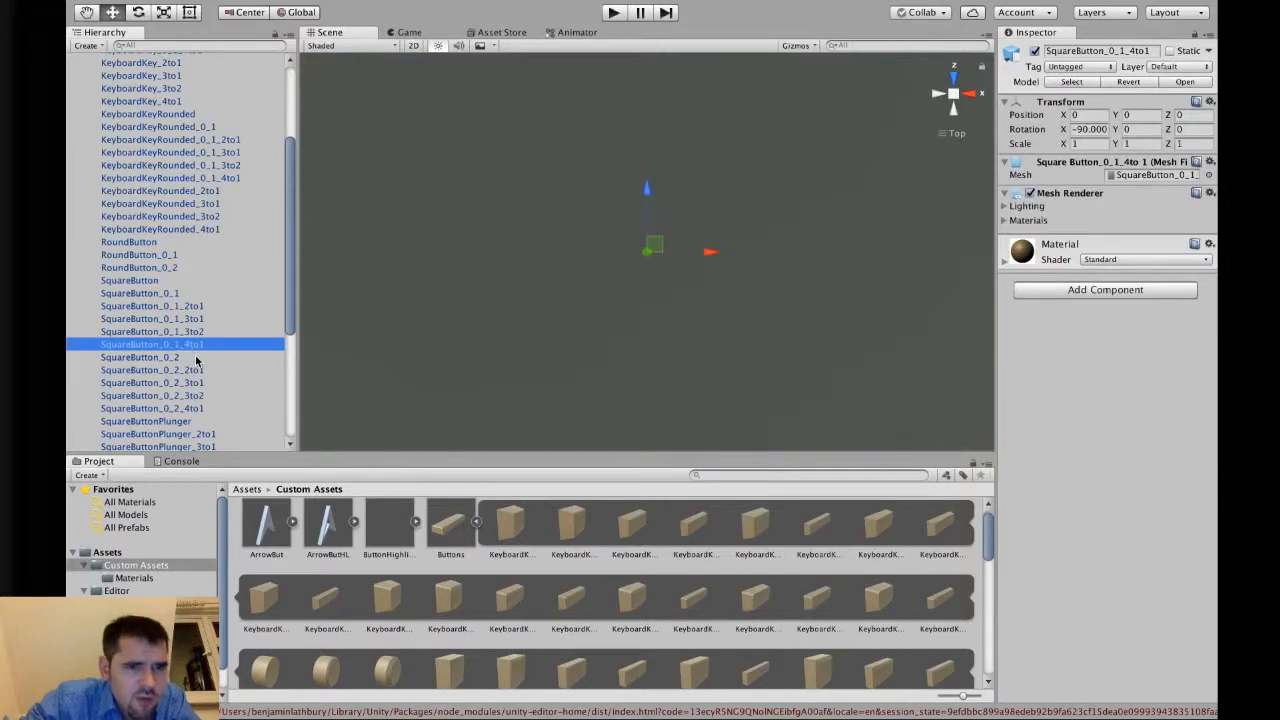
pyautogui.scroll(5, 190, 362)
pyautogui.scroll(-1, 190, 368)
pyautogui.scroll(-1, 150, 448)
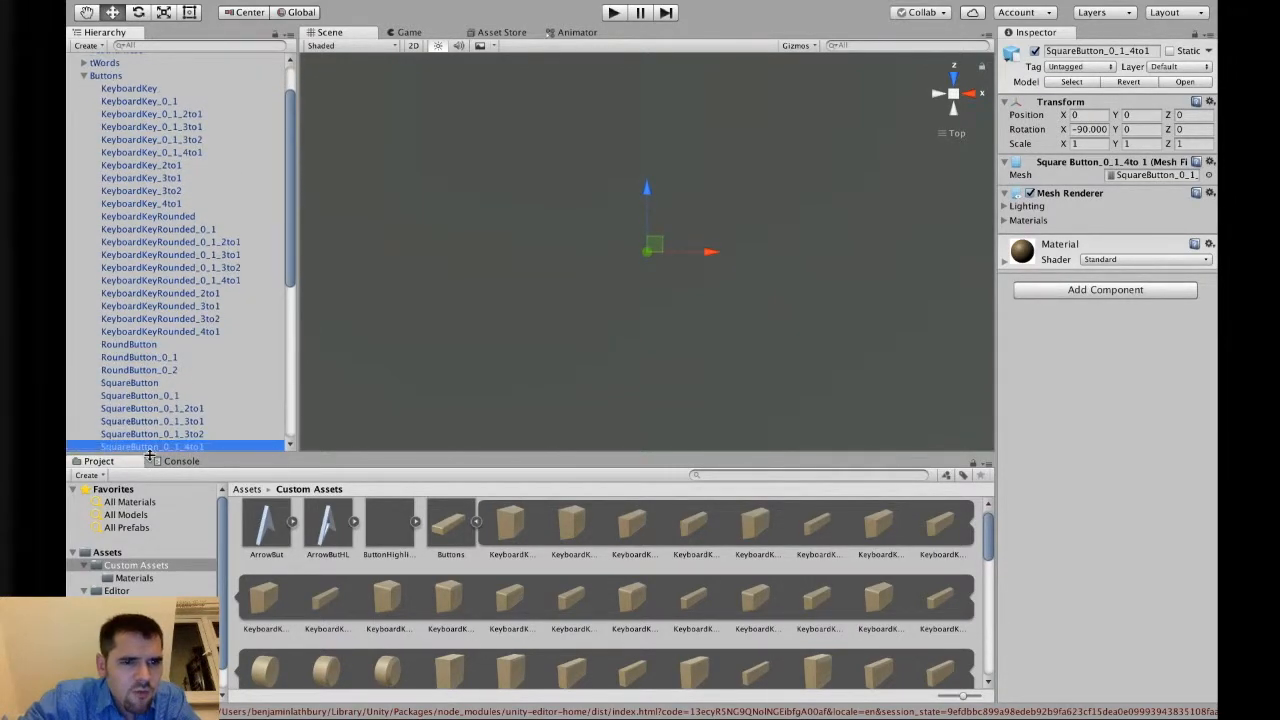
pyautogui.moveTo(150, 446); pyautogui.dragTo(104, 68)
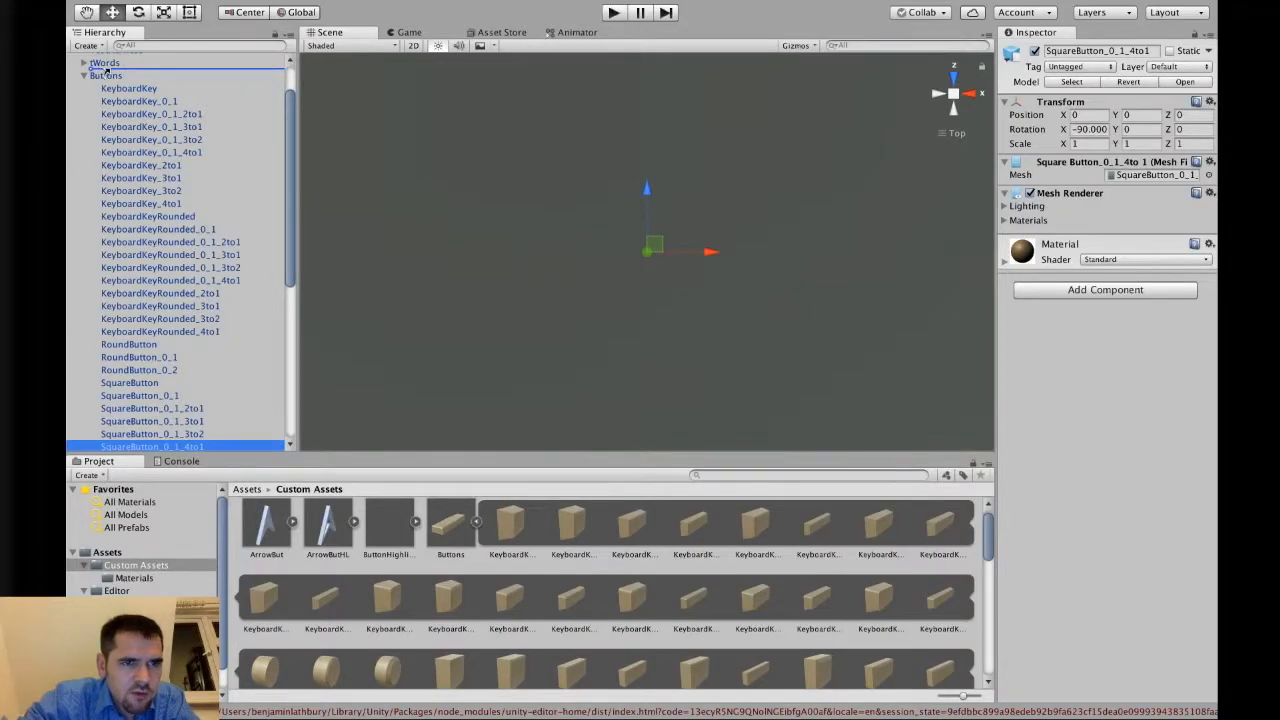
pyautogui.click(754, 248)
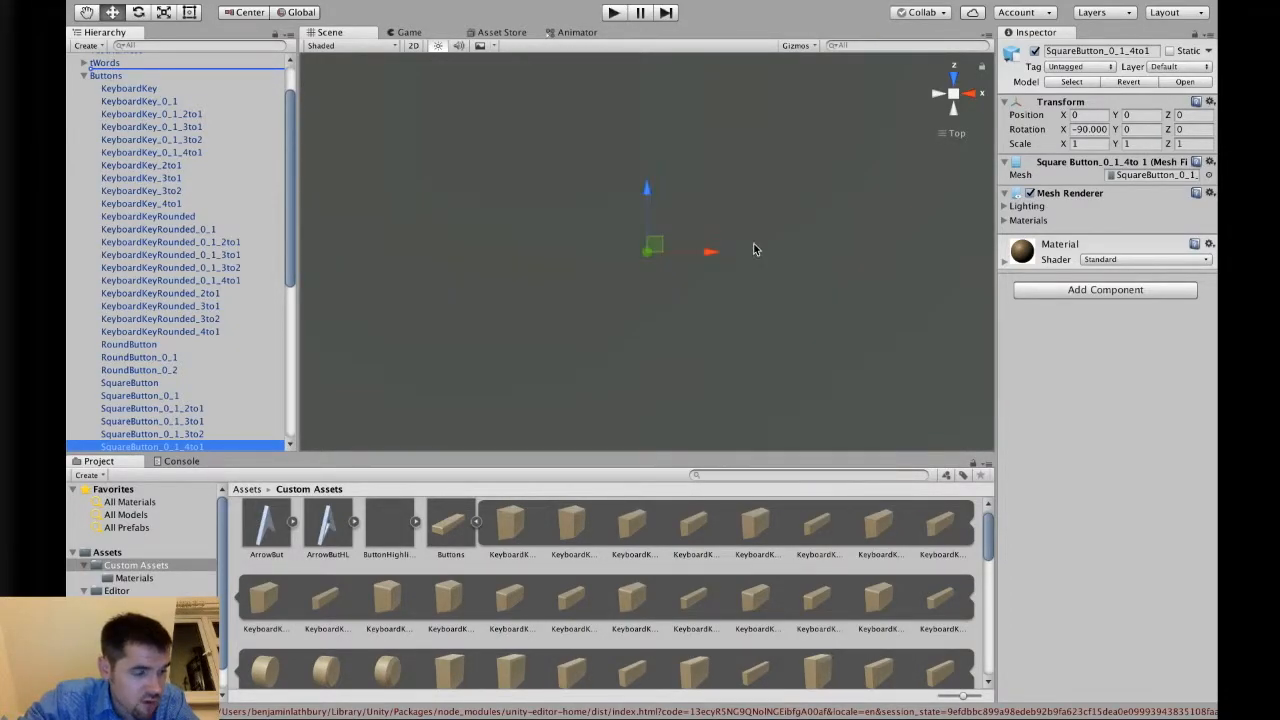
# Delete the remaining Buttons object from the hierarchy.
pyautogui.click(120, 90)
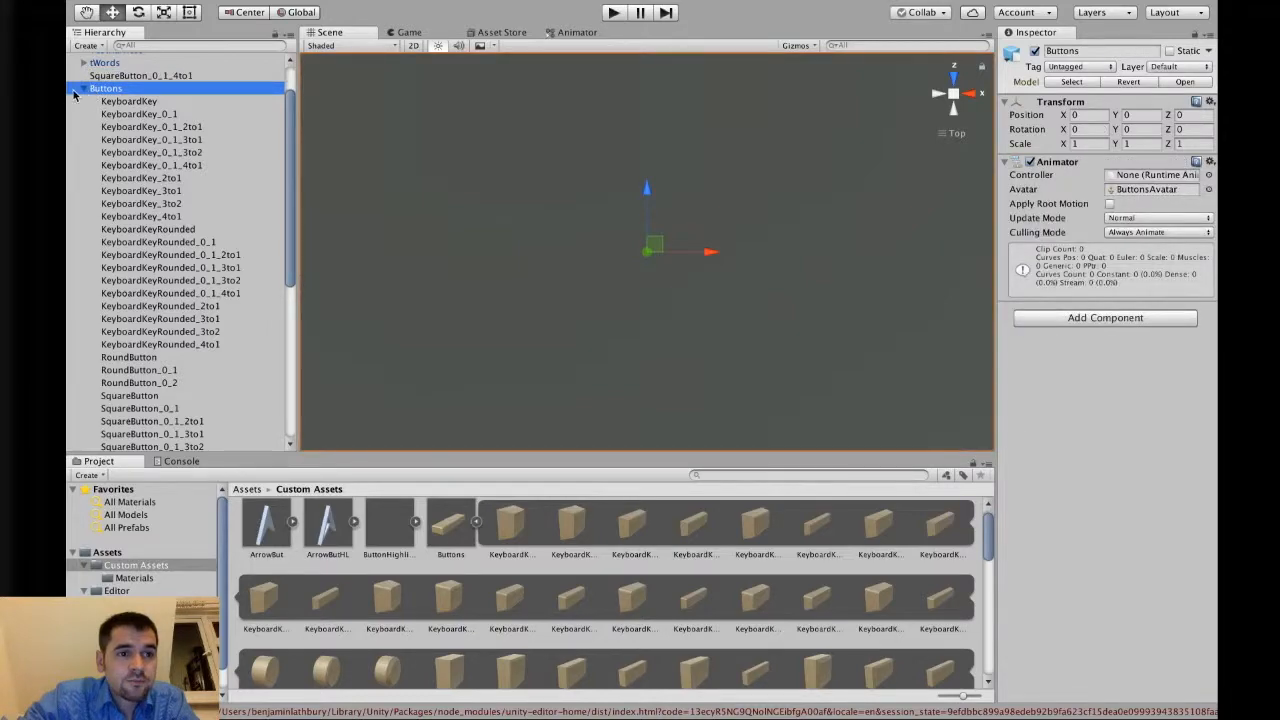
pyautogui.click(83, 90)
pyautogui.rightClick(107, 136)
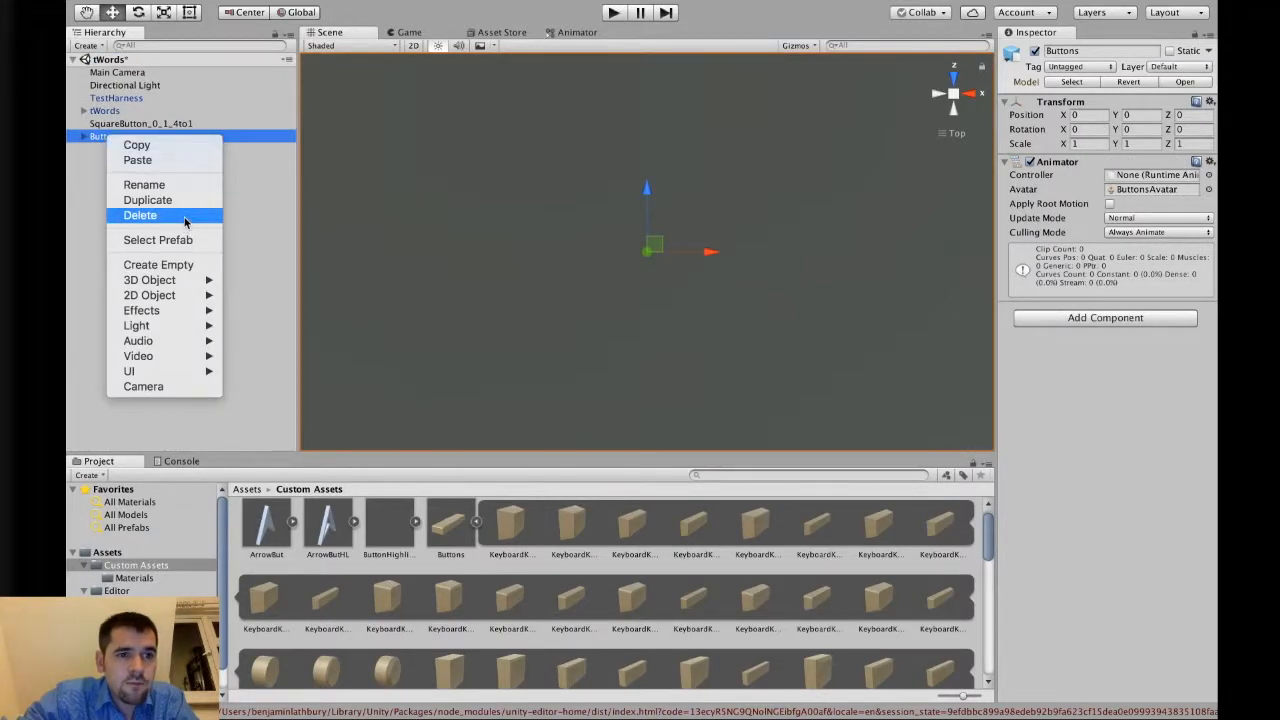
pyautogui.click(185, 218)
# Rename the SquareButton_0_1_4to1 object to Button1.
pyautogui.click(134, 125)
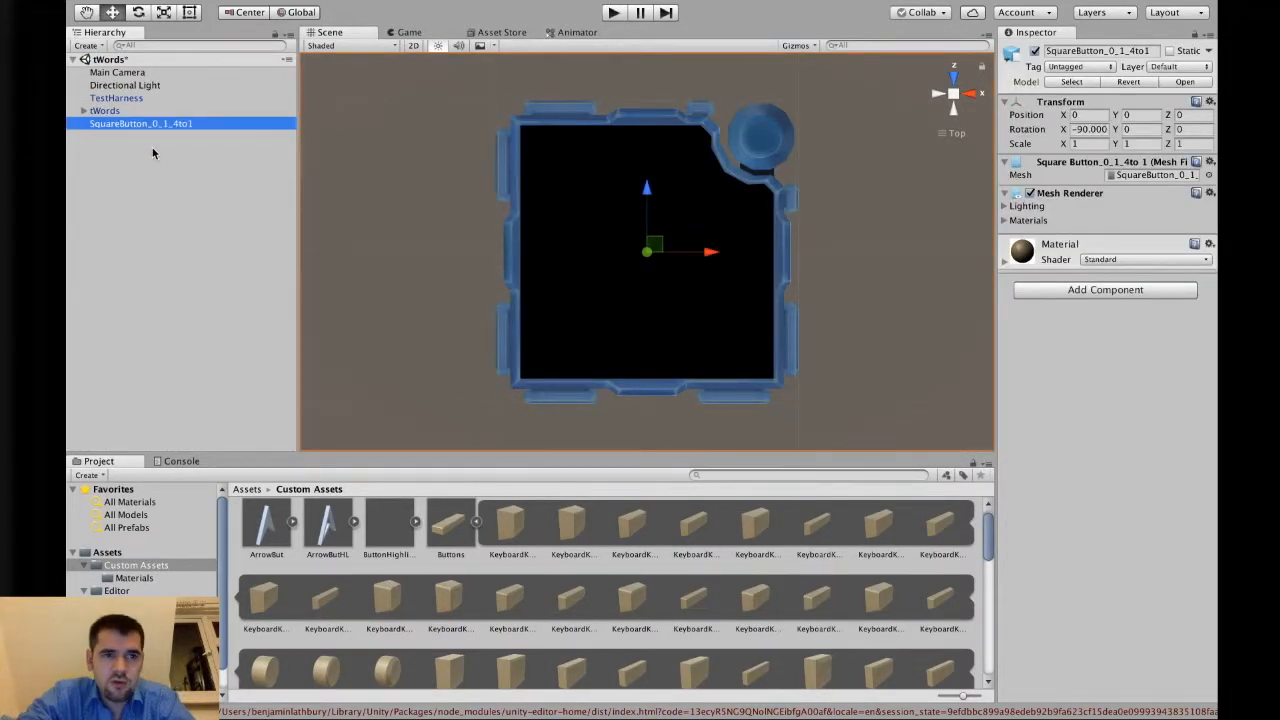
pyautogui.press('Return')
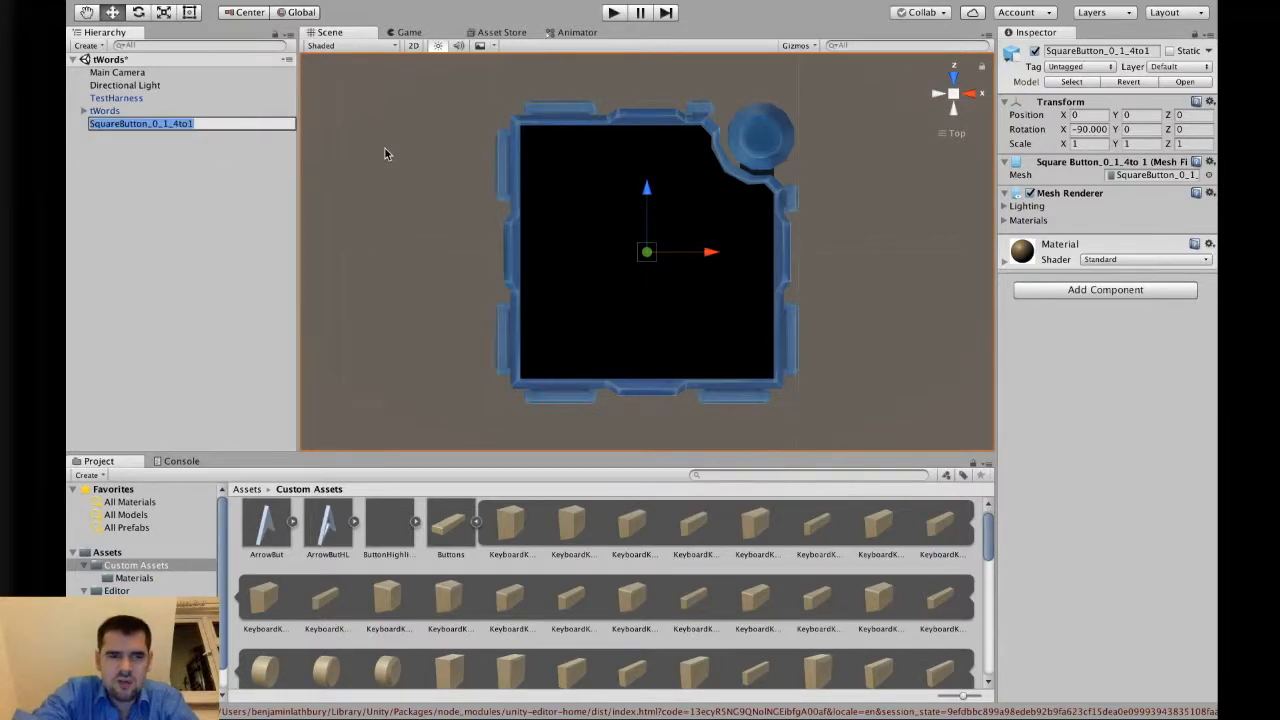
pyautogui.write('Button1')
pyautogui.press('Return')
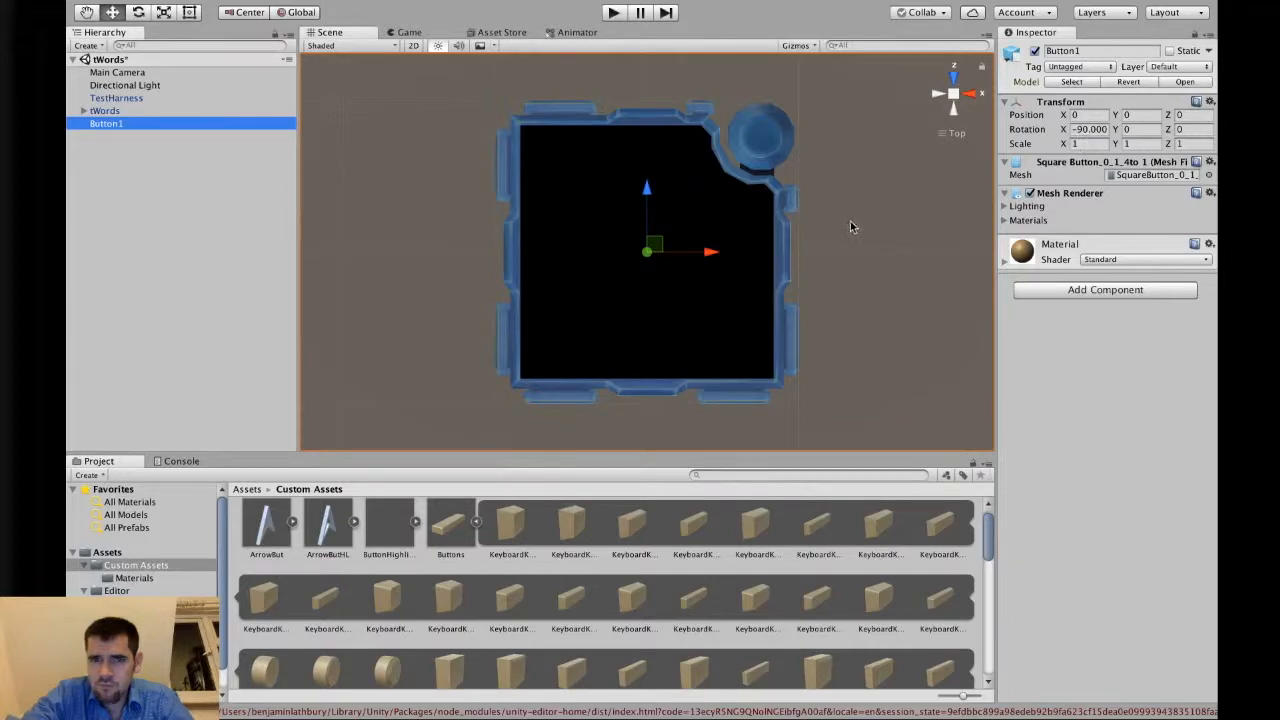
# Set Button1's scale to 0.1 on all three axes.
pyautogui.scroll(10, 848, 200)
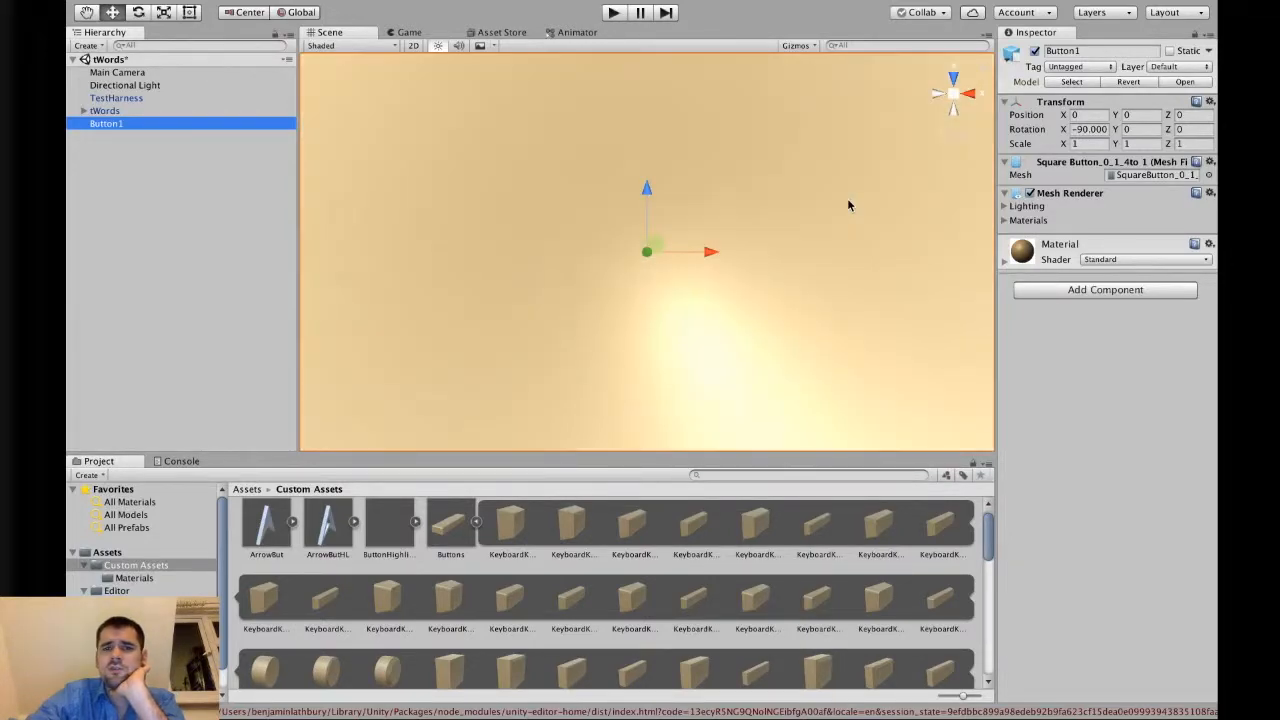
pyautogui.scroll(-10, 848, 204)
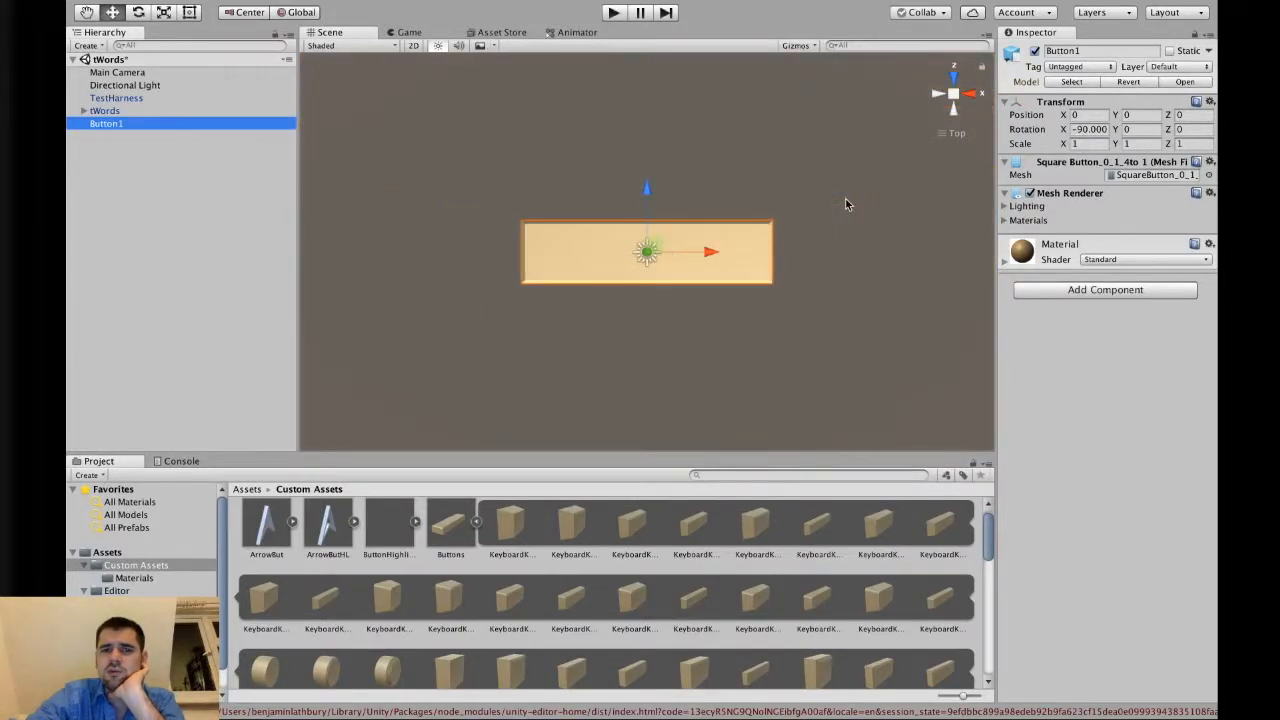
pyautogui.scroll(8, 845, 204)
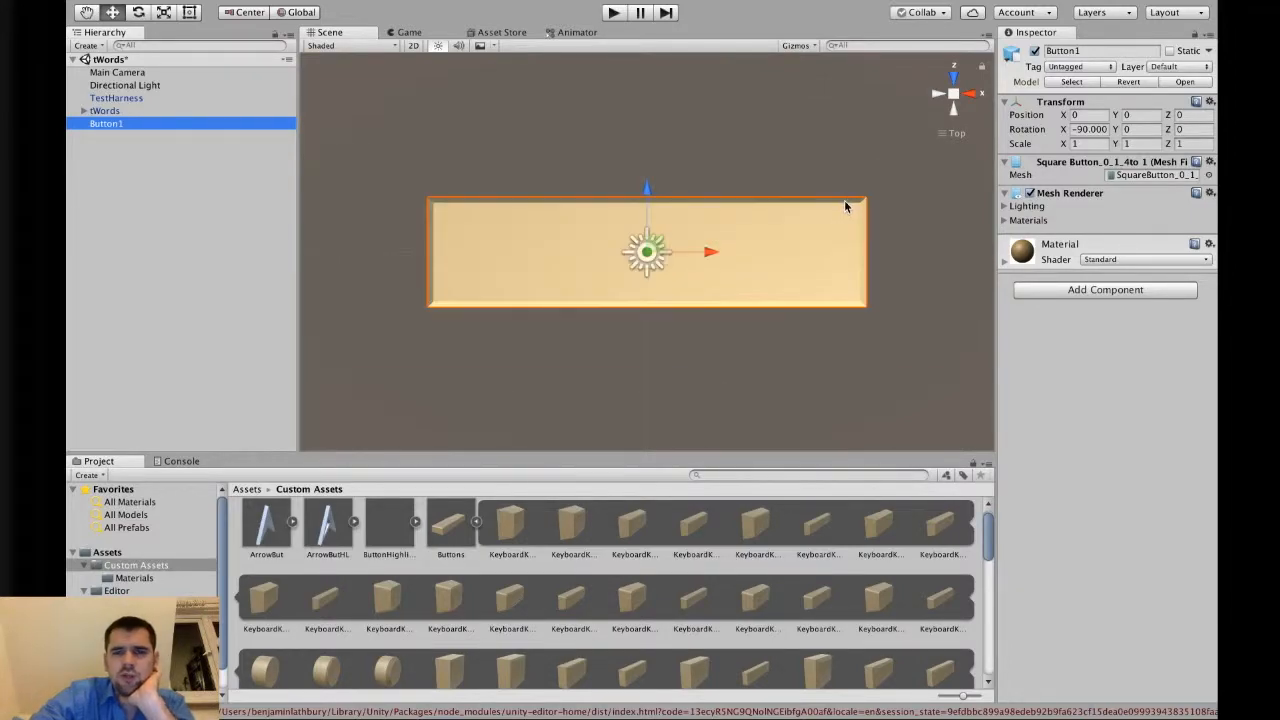
pyautogui.scroll(-6, 844, 204)
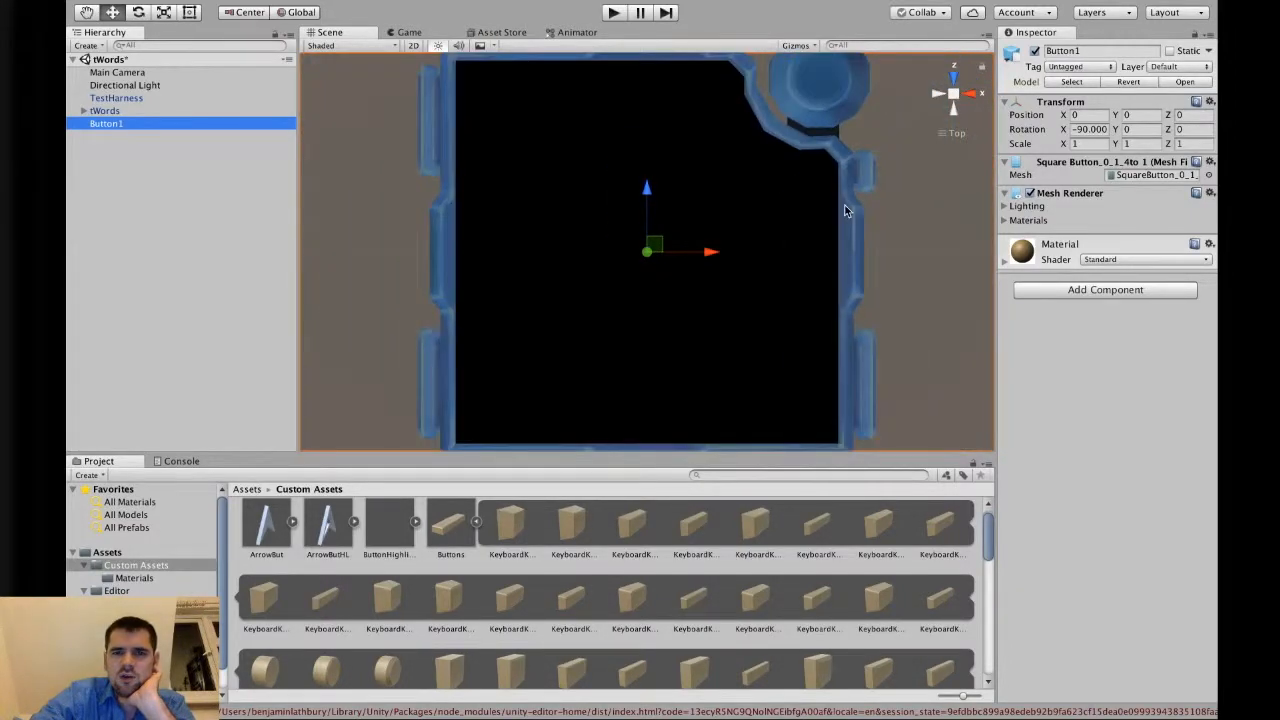
pyautogui.click(1082, 145)
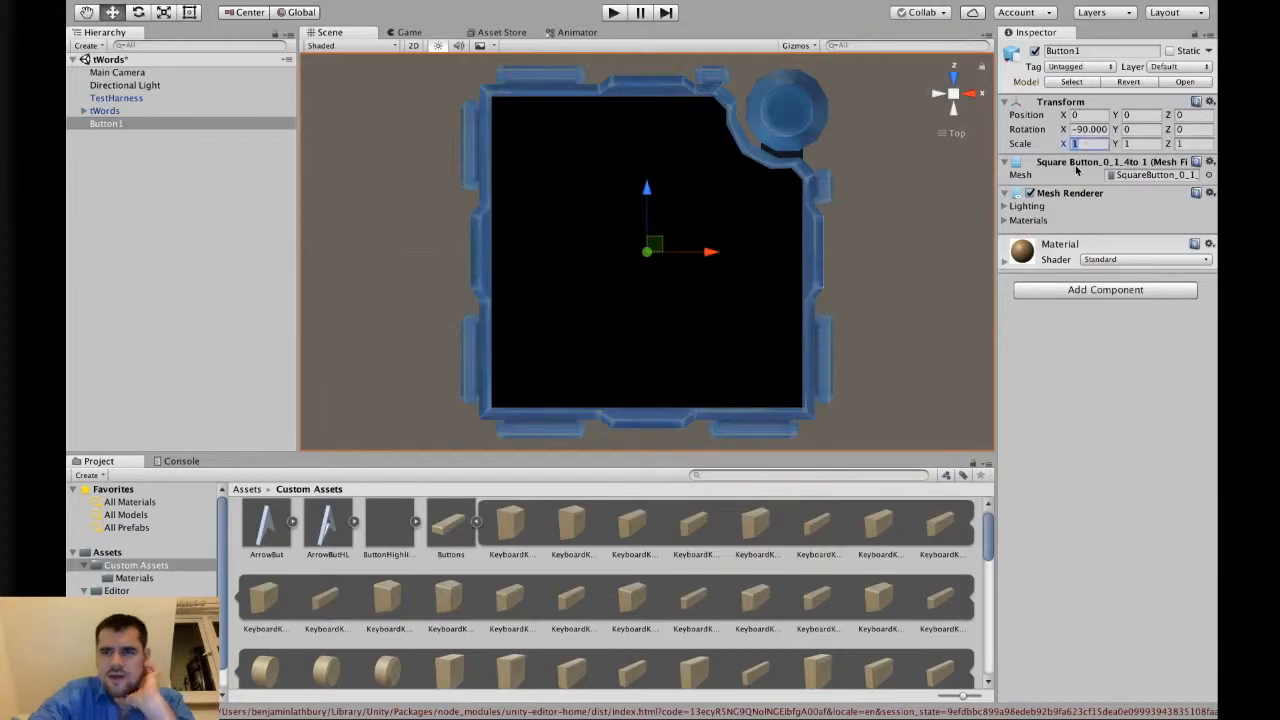
pyautogui.write('0.1')
pyautogui.press('Tab')
pyautogui.write('0.1')
pyautogui.press('Tab')
pyautogui.write('0.1')
# Set Button1's scale to 0.01 on all three axes.
pyautogui.hotkey('shift', 'Tab')
pyautogui.hotkey('shift', 'Tab')
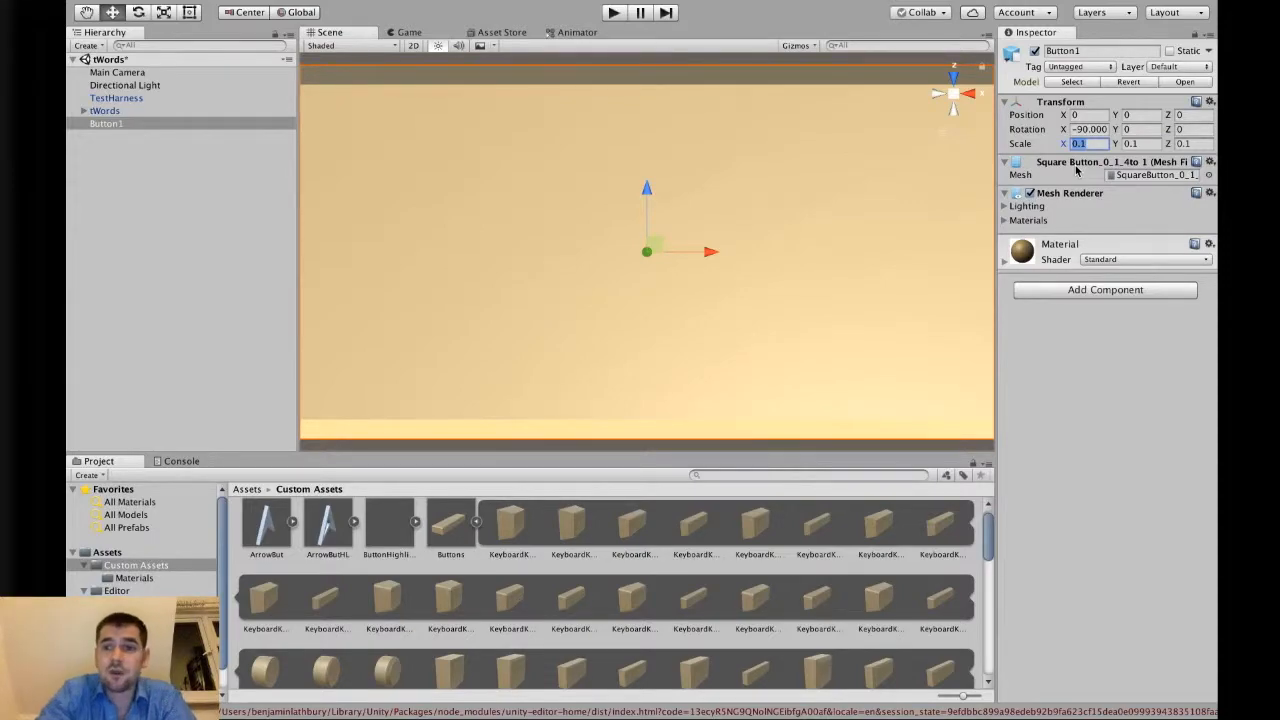
pyautogui.write('0.01')
pyautogui.press('Tab')
pyautogui.write('0.01')
pyautogui.press('Tab')
pyautogui.write('0.')
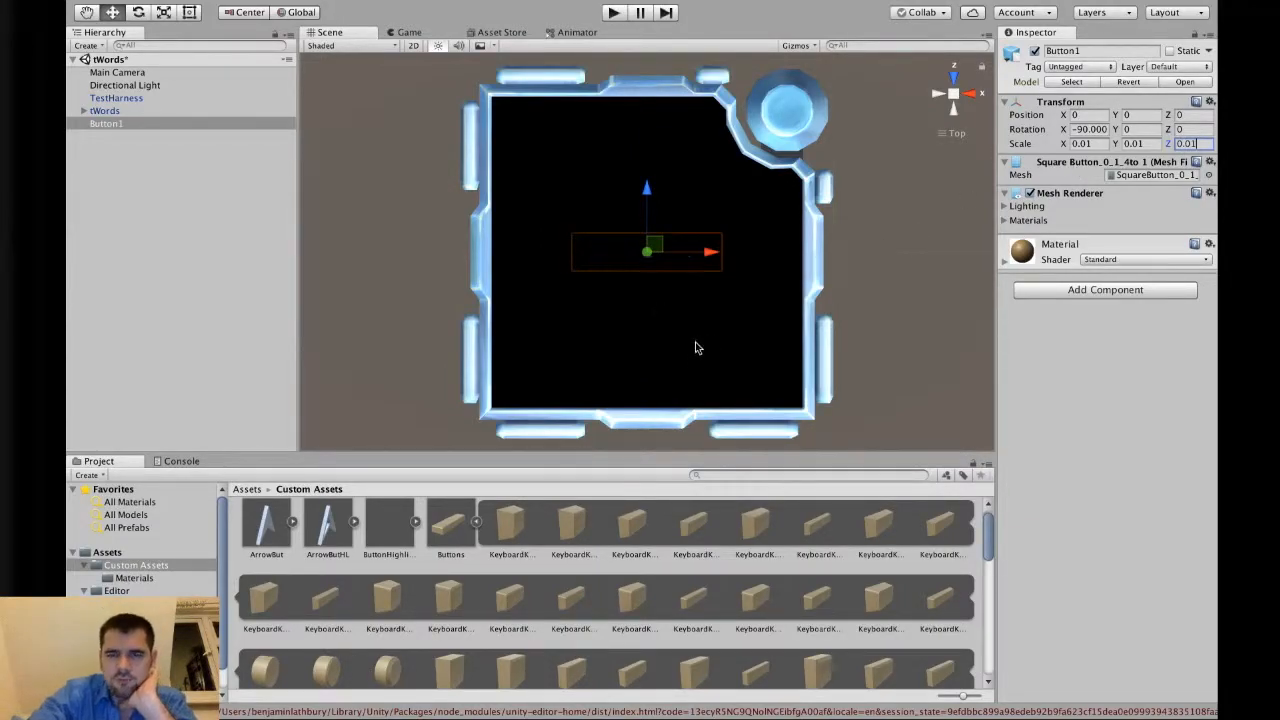
# Raise Button1 slightly above the module surface, to a Y position of about 0.014.
pyautogui.keyDown('alt'); pyautogui.moveTo(680, 349); pyautogui.dragTo(633, 210); pyautogui.keyUp('alt')
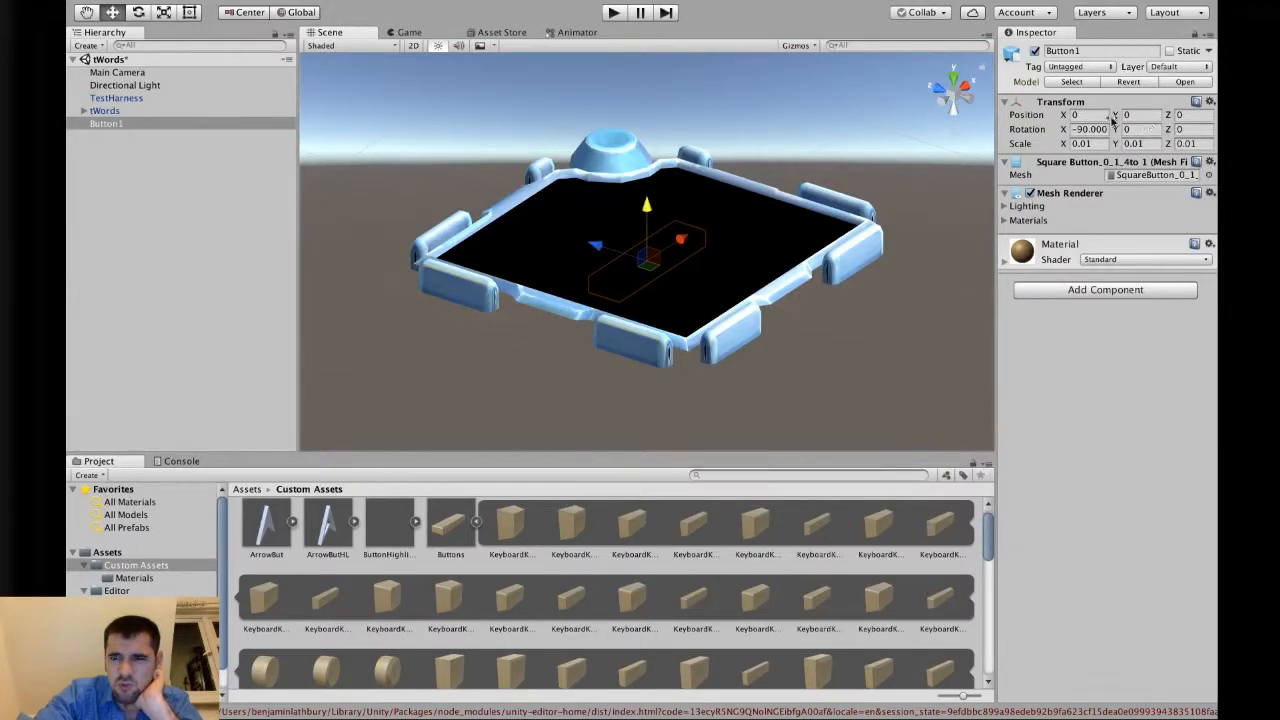
pyautogui.moveTo(648, 215)
pyautogui.mouseDown()
pyautogui.moveTo(651, 183)
pyautogui.moveTo(655, 193)
pyautogui.mouseUp()
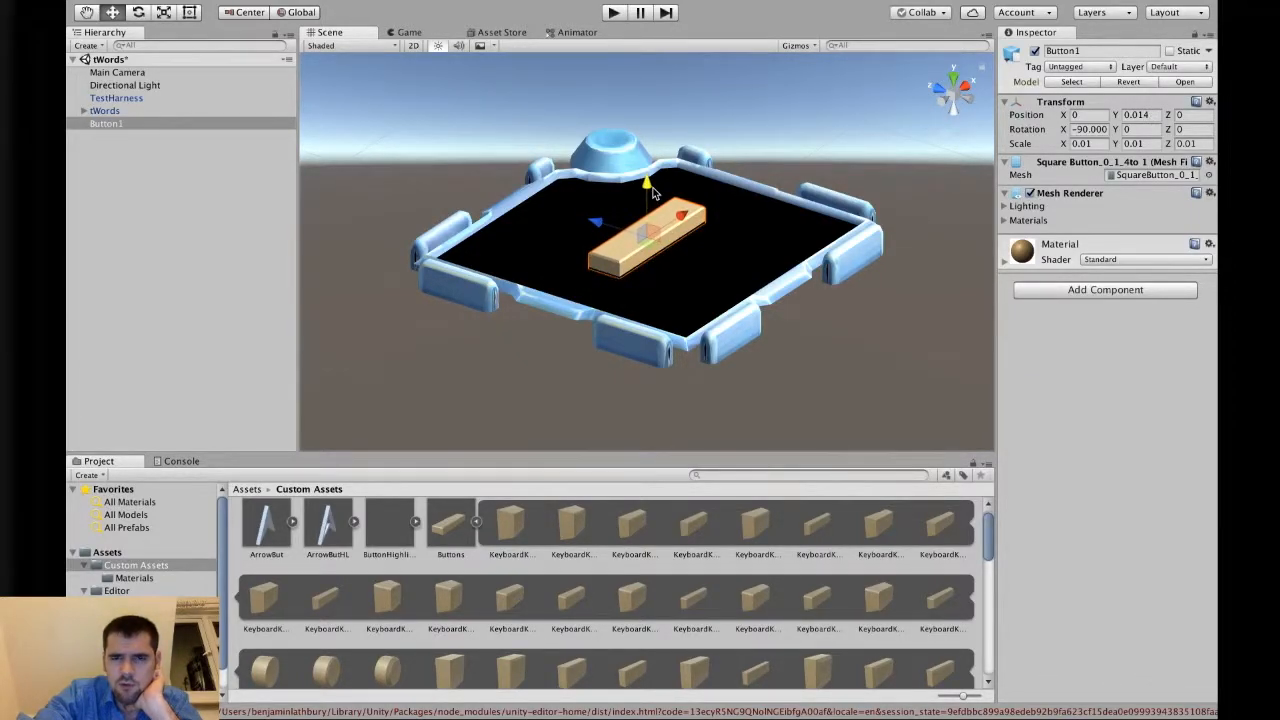
# Browse the project assets to the Materials folder inside Custom Textures.
pyautogui.keyDown('alt'); pyautogui.moveTo(826, 238); pyautogui.dragTo(632, 348); pyautogui.keyUp('alt')
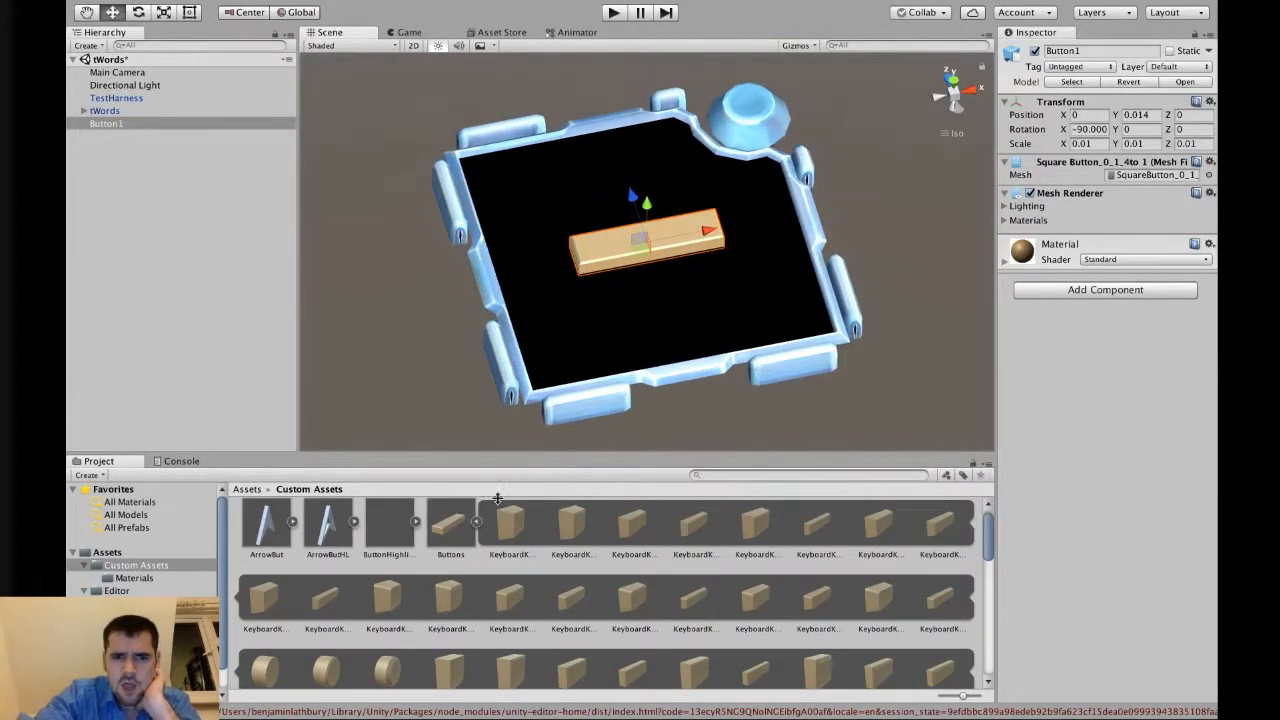
pyautogui.click(476, 521)
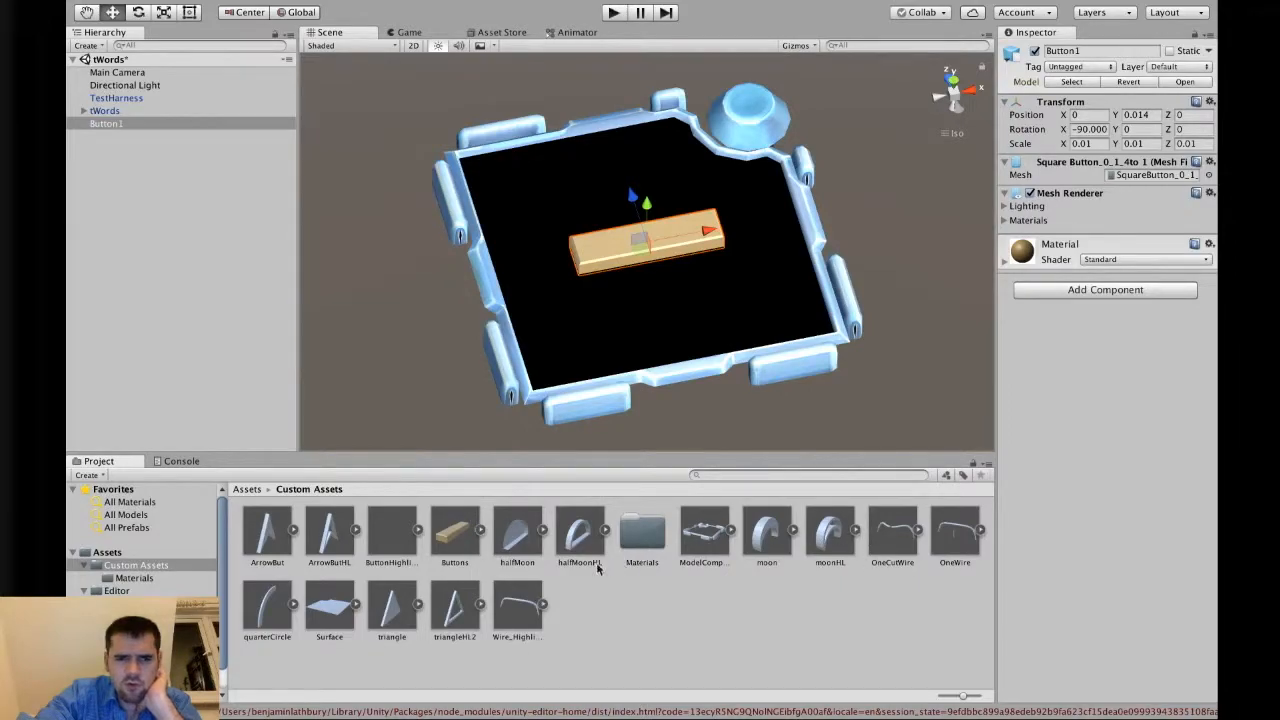
pyautogui.click(247, 489)
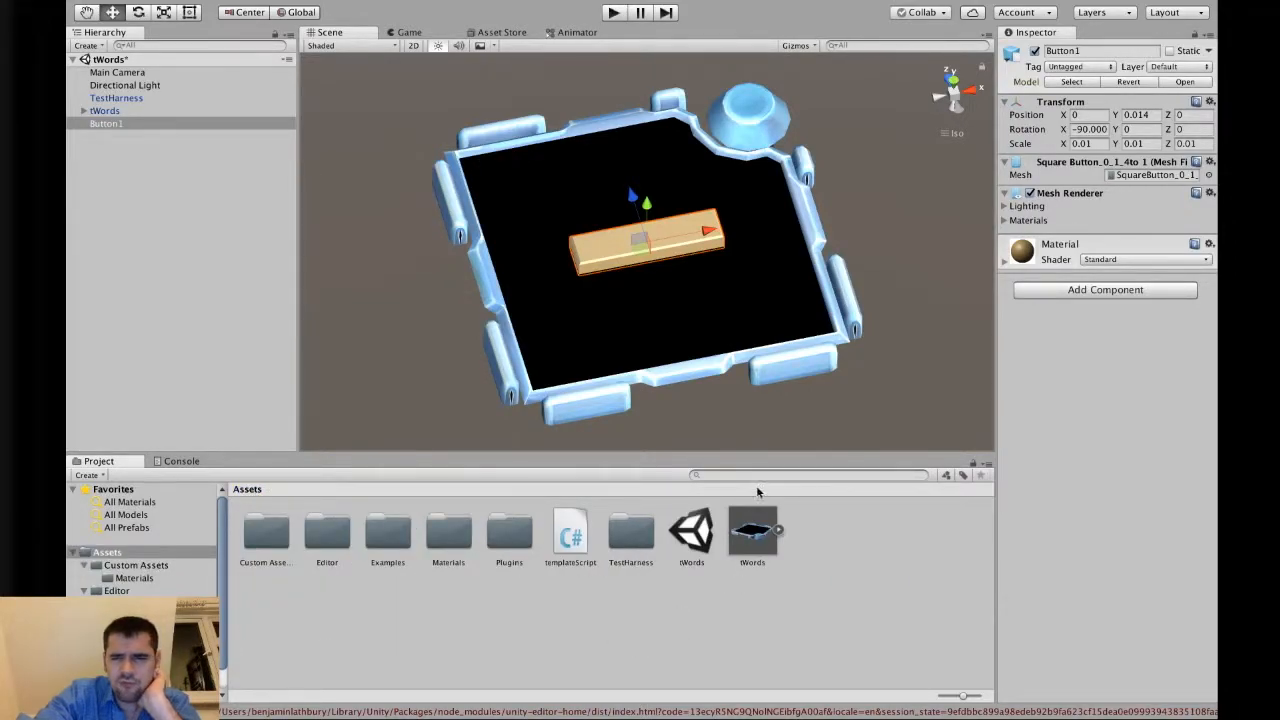
pyautogui.keyDown('alt'); pyautogui.moveTo(711, 309); pyautogui.dragTo(793, 358); pyautogui.keyUp('alt')
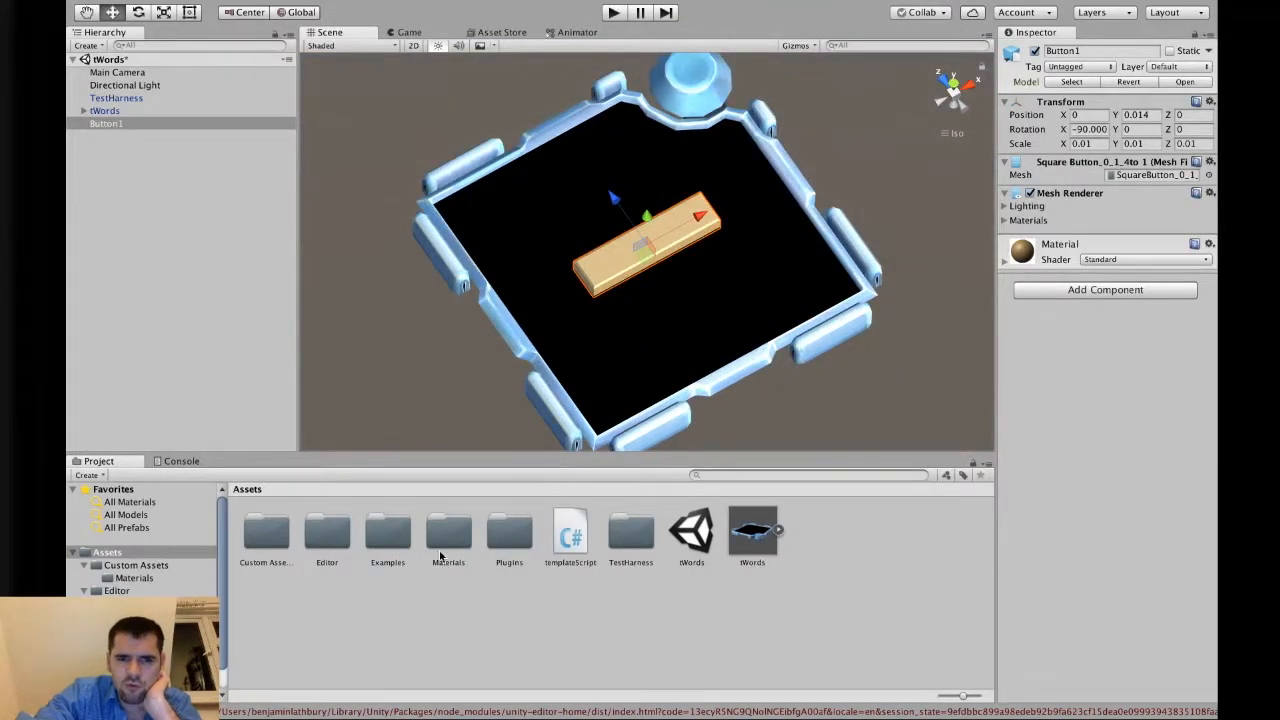
pyautogui.doubleClick(269, 537)
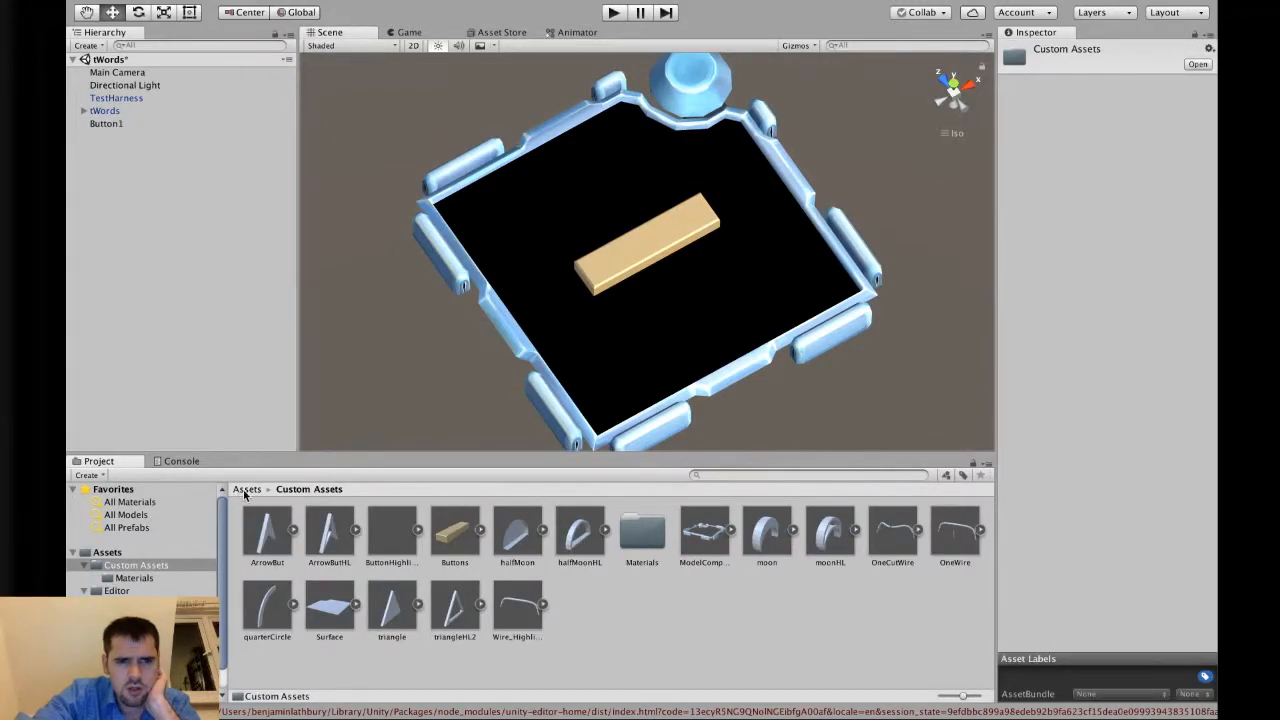
pyautogui.click(246, 489)
pyautogui.doubleClick(449, 532)
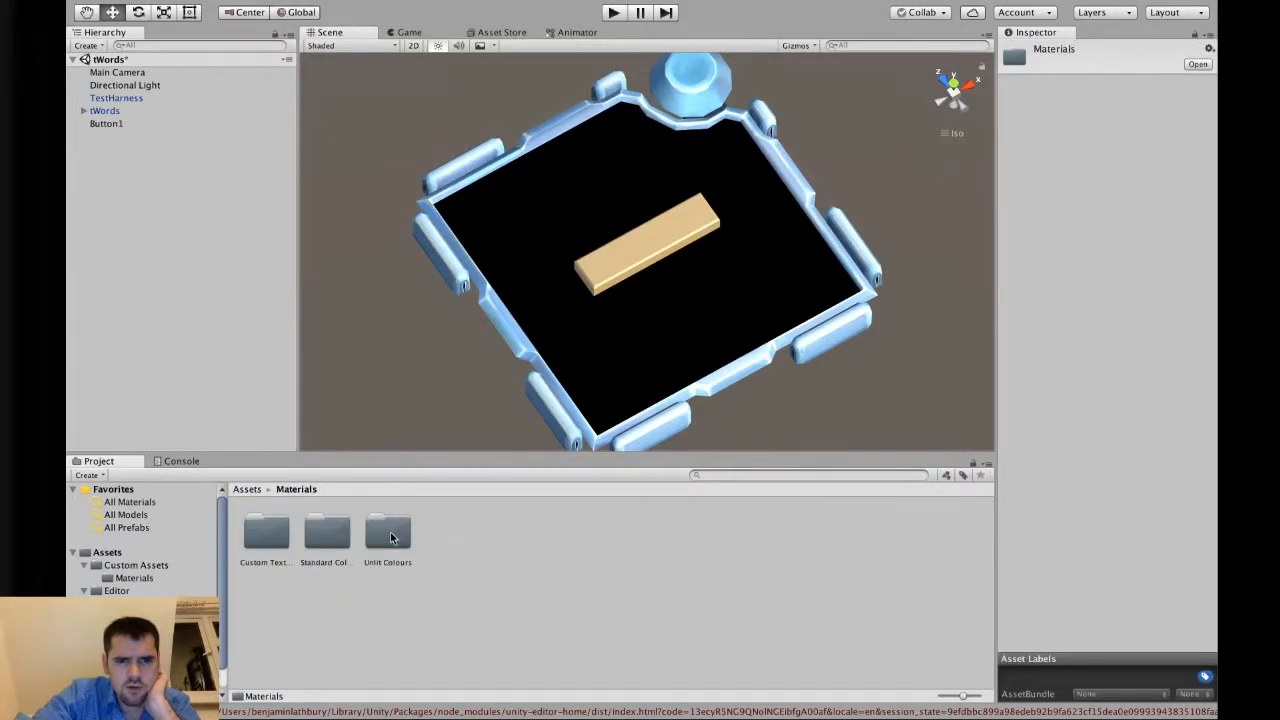
pyautogui.doubleClick(277, 538)
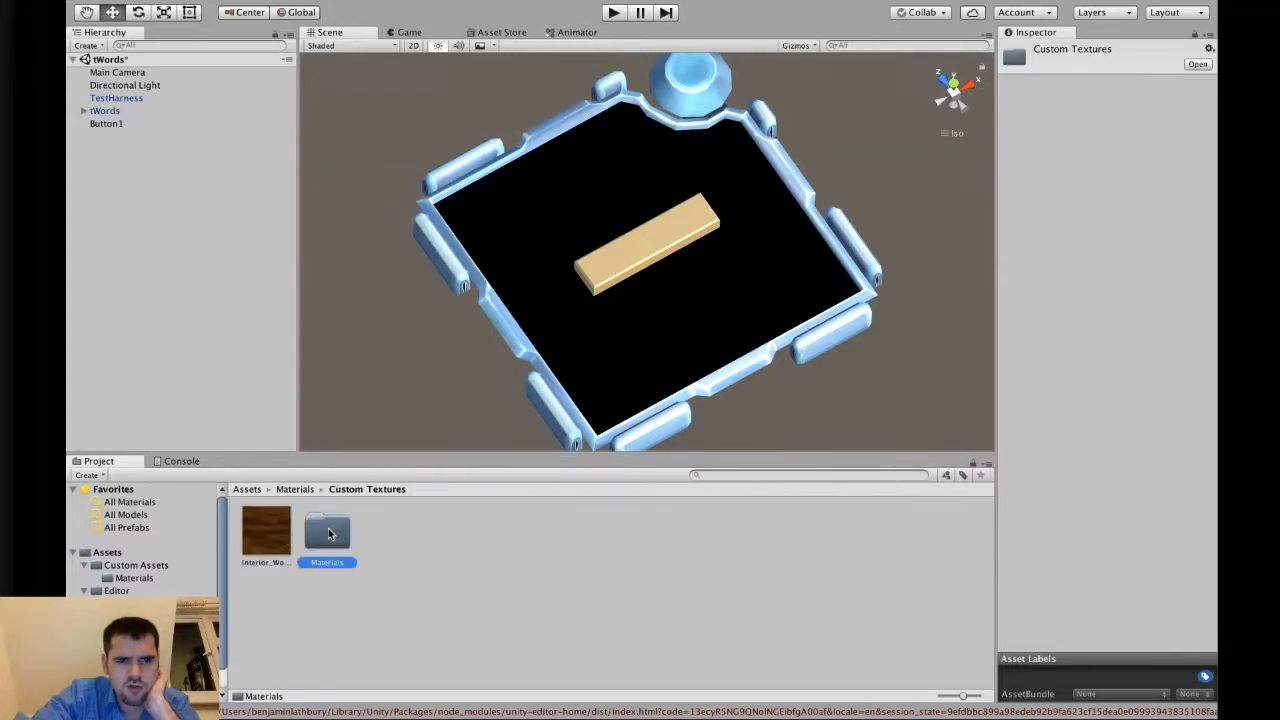
pyautogui.doubleClick(328, 532)
# Try the wood material on the module surface and on Button1, undoing each application.
pyautogui.moveTo(363, 510); pyautogui.dragTo(613, 332)
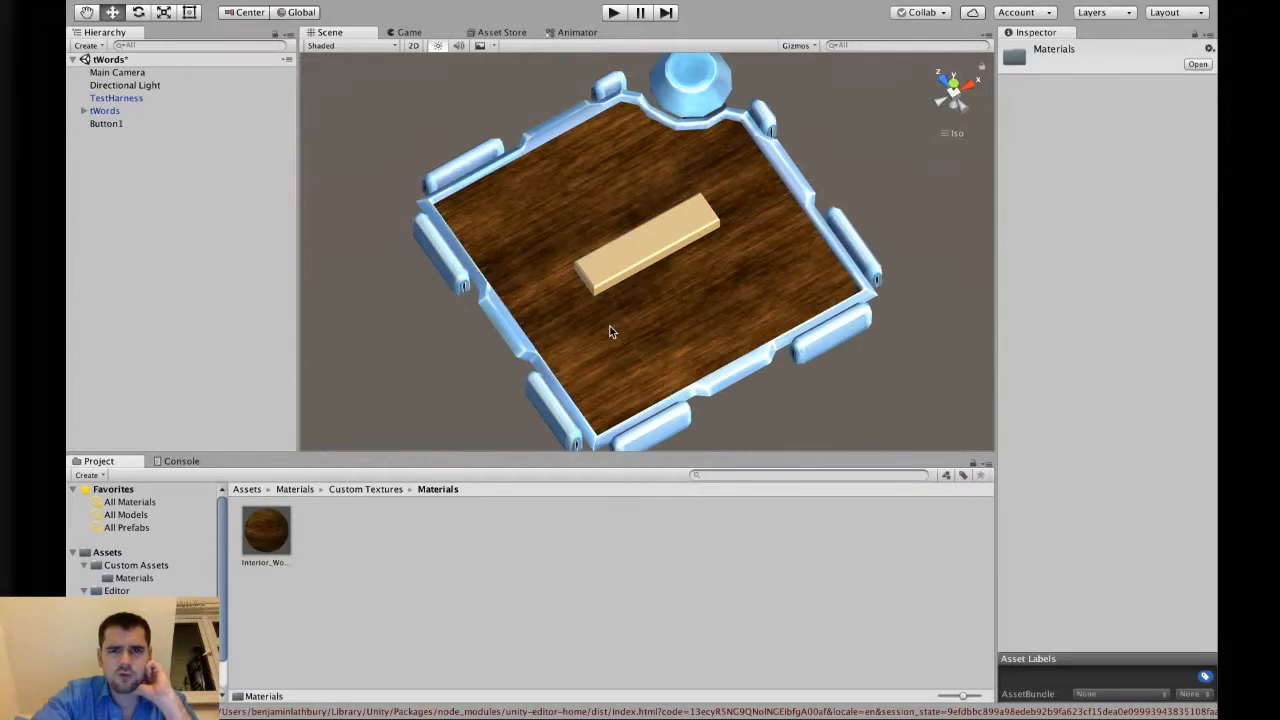
pyautogui.press('super+z')
pyautogui.moveTo(258, 543); pyautogui.dragTo(632, 265)
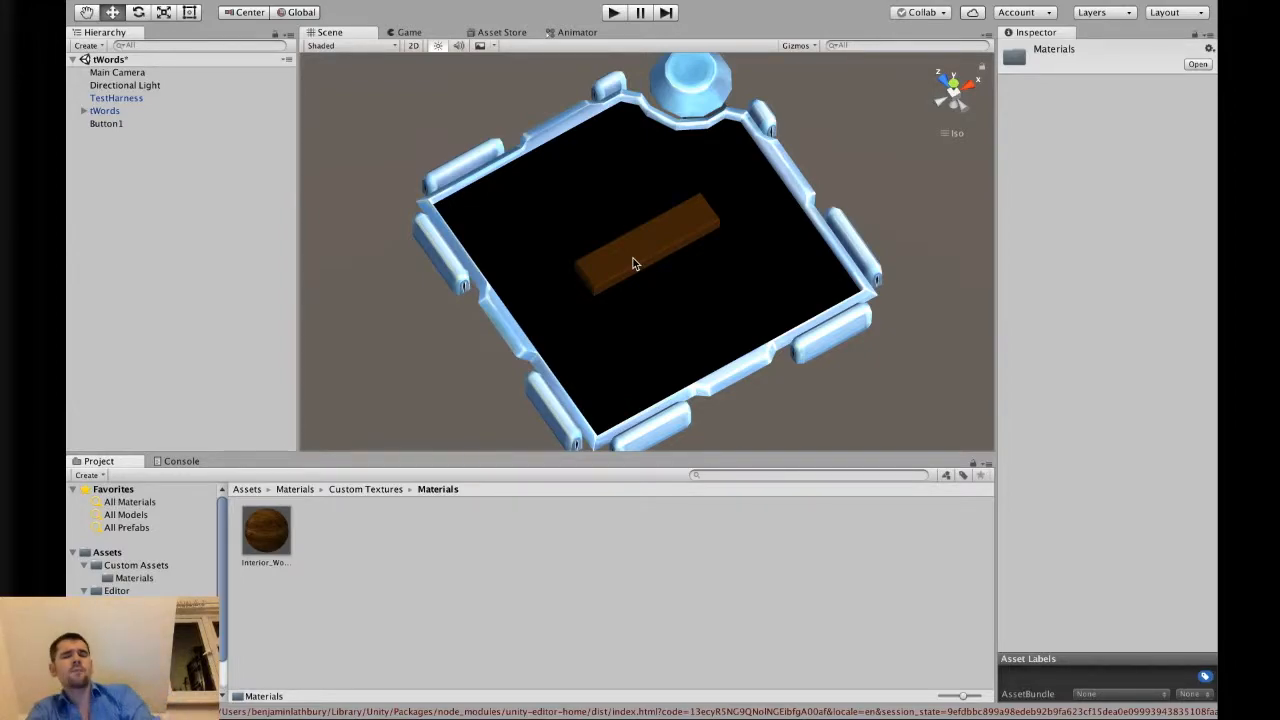
pyautogui.press('super+z')
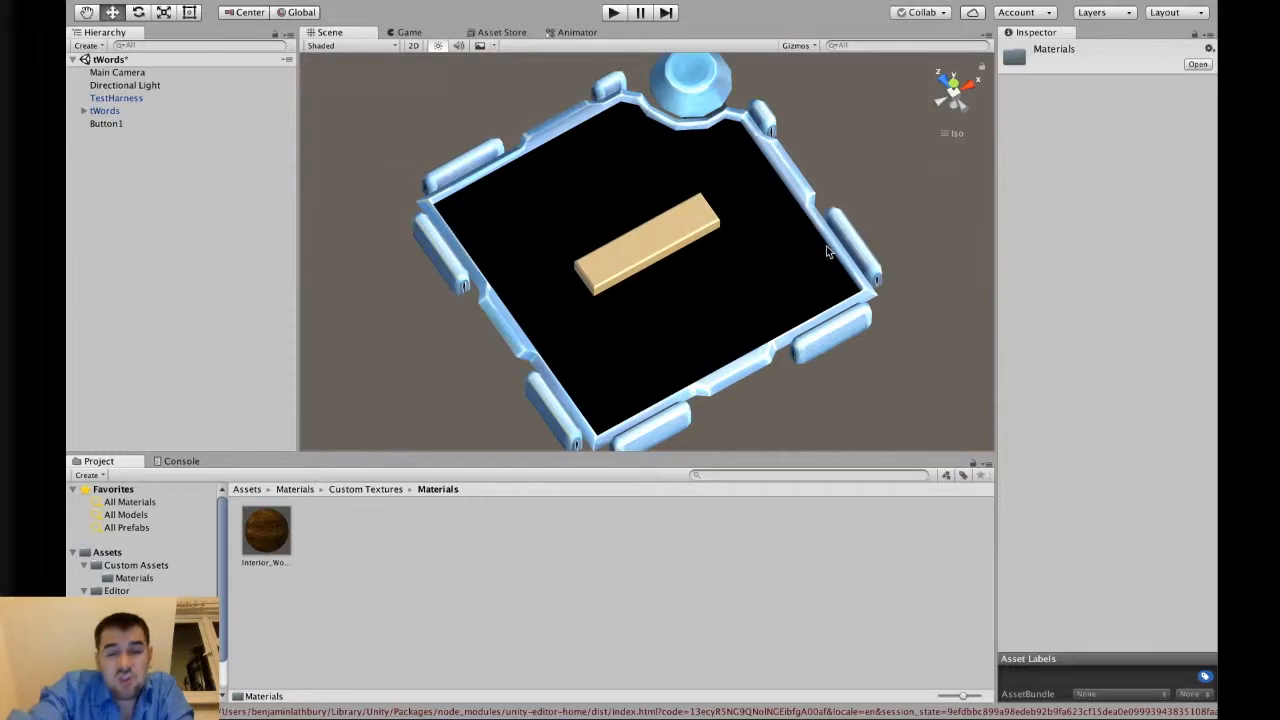
pyautogui.moveTo(803, 245)
pyautogui.keyDown('alt'); pyautogui.mouseDown()
pyautogui.moveTo(789, 286)
pyautogui.moveTo(709, 357)
pyautogui.moveTo(709, 186)
pyautogui.moveTo(811, 149)
pyautogui.moveTo(771, 214)
pyautogui.moveTo(729, 237)
pyautogui.moveTo(823, 248)
pyautogui.mouseUp(); pyautogui.keyUp('alt')
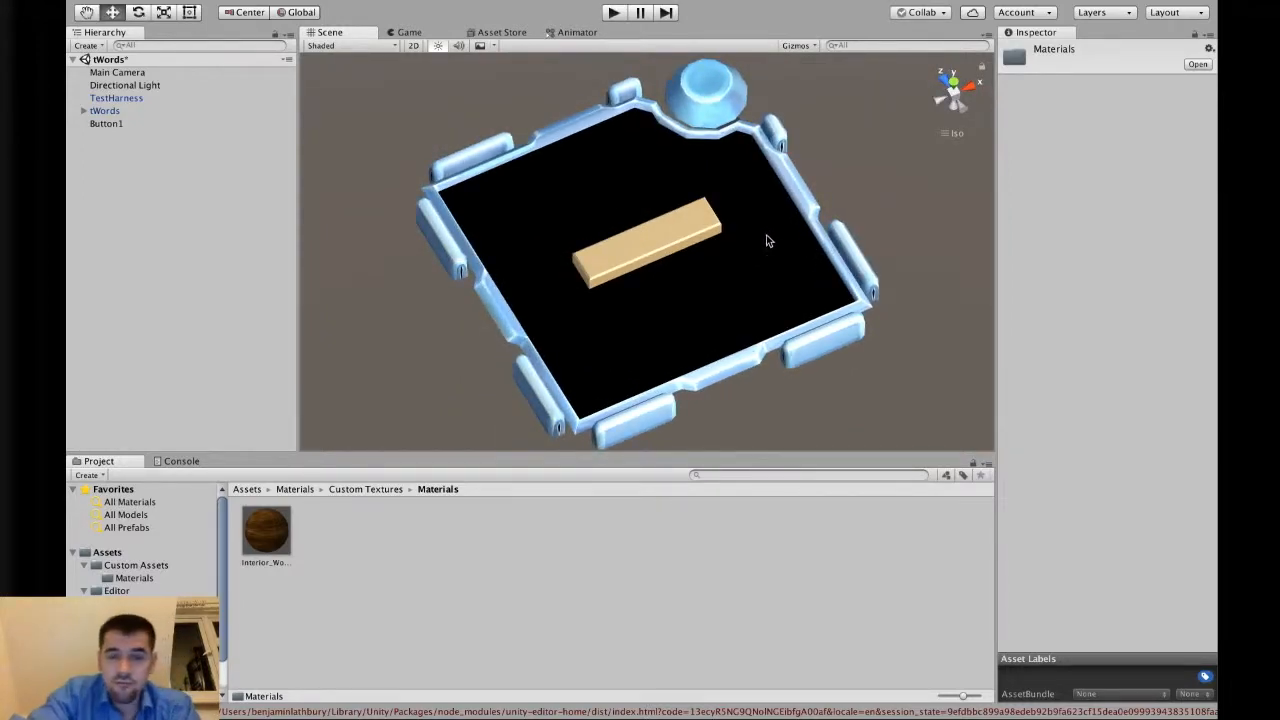
pyautogui.keyDown('alt'); pyautogui.moveTo(717, 257); pyautogui.dragTo(759, 287); pyautogui.keyUp('alt')
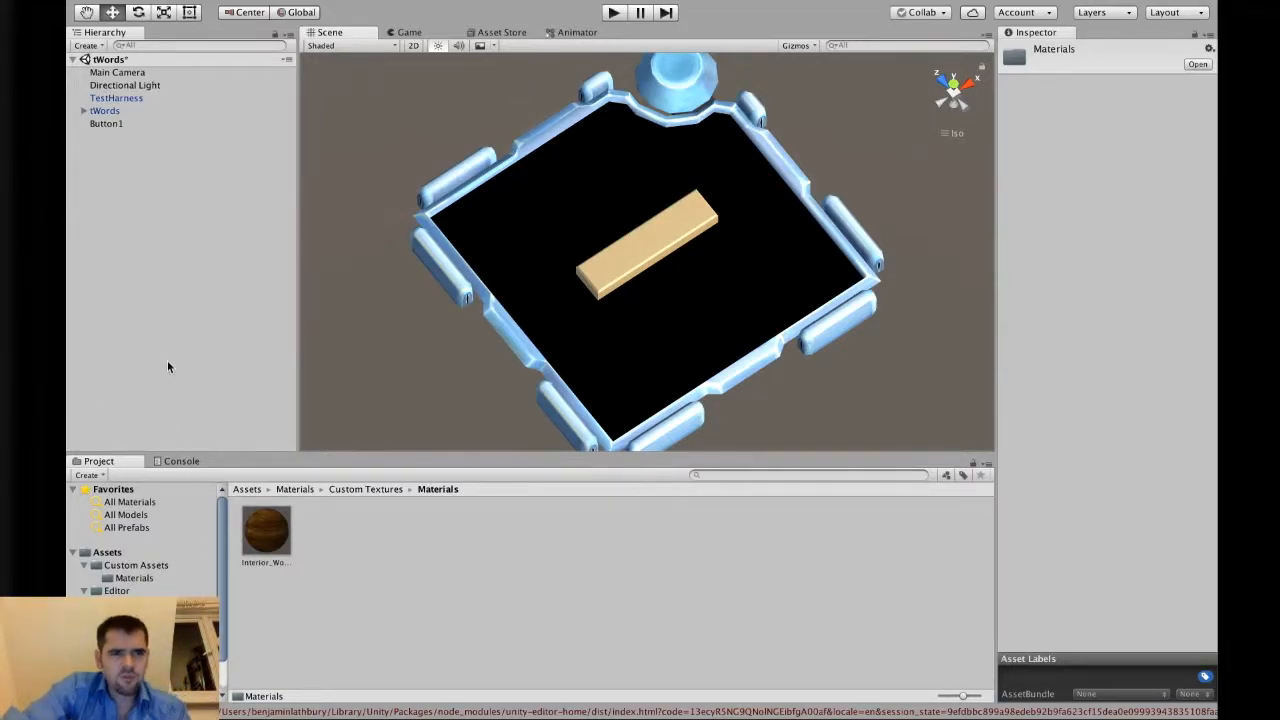
pyautogui.rightClick(123, 215)
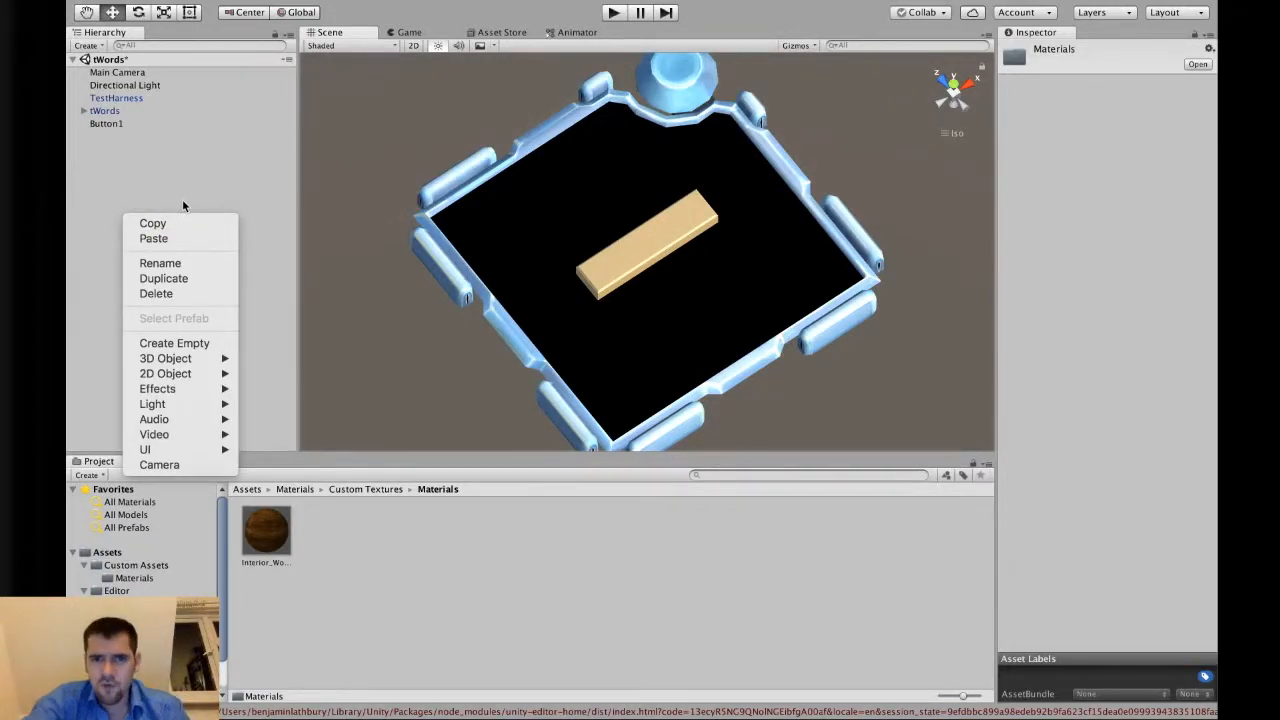
pyautogui.click(623, 284)
pyautogui.scroll(10, 623, 282)
pyautogui.moveTo(626, 278)
pyautogui.mouseDown(button='right')
pyautogui.moveTo(677, 151)
pyautogui.moveTo(657, 106)
pyautogui.moveTo(591, 160)
pyautogui.moveTo(611, 194)
pyautogui.moveTo(628, 302)
pyautogui.mouseUp(button='right')
pyautogui.scroll(-10, 631, 277)
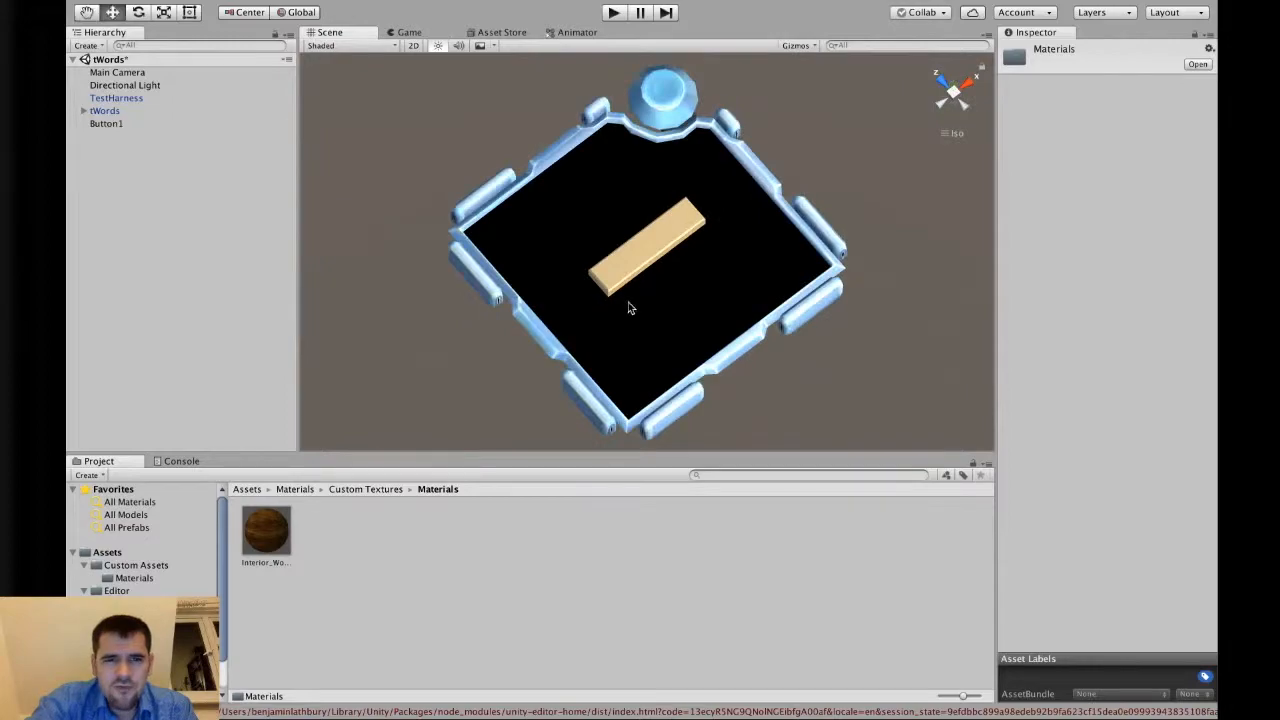
# Create a cube in the scene and set its scale to 0.04, 0.1 and 0.1.
pyautogui.rightClick(117, 185)
pyautogui.moveTo(150, 322)
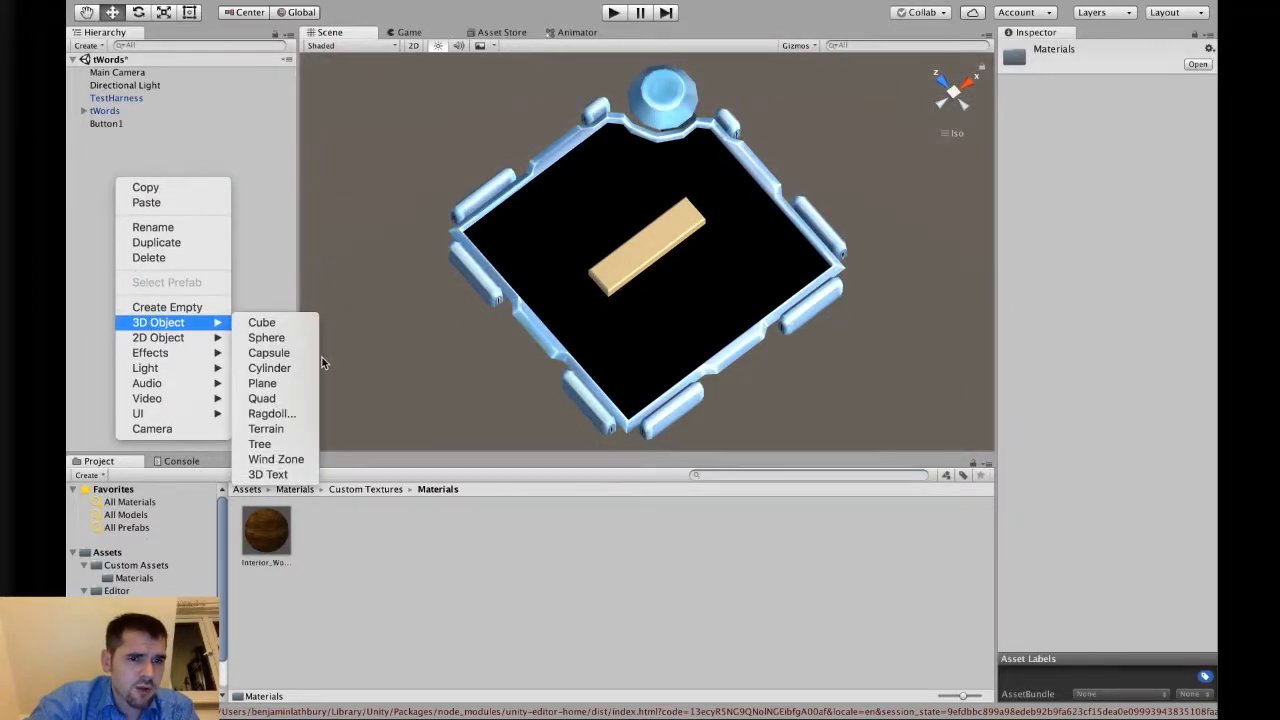
pyautogui.click(300, 323)
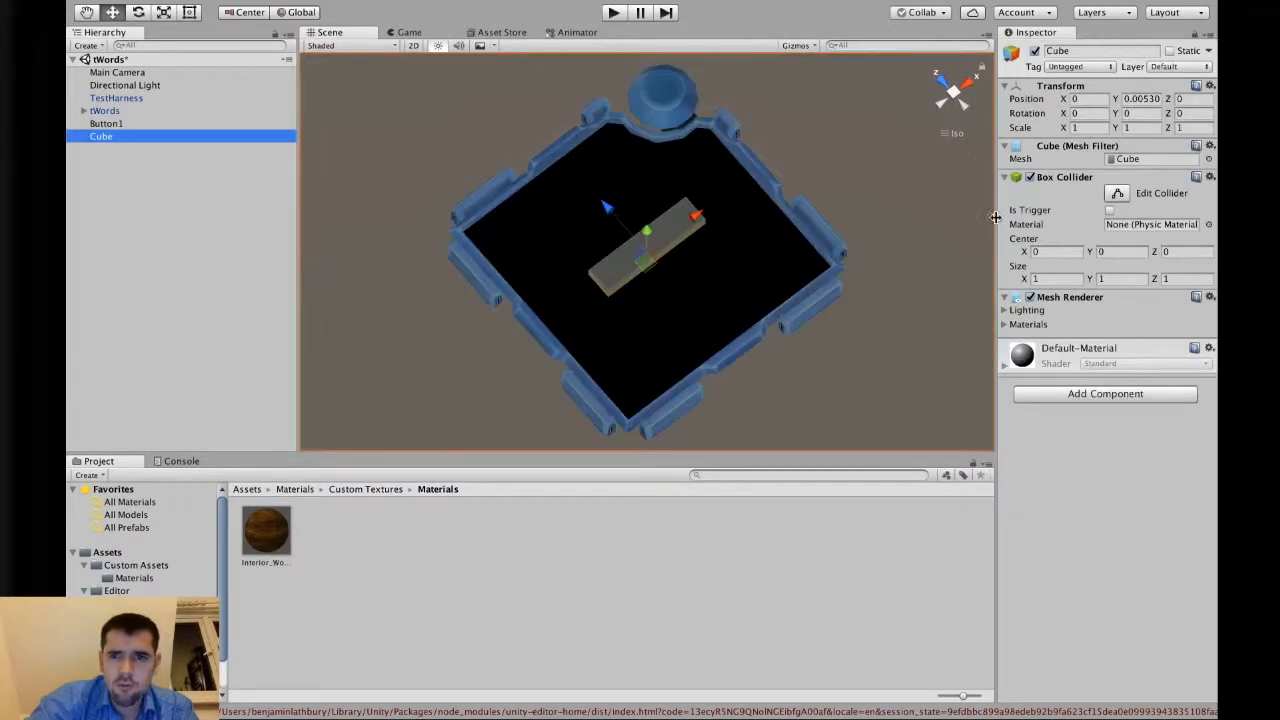
pyautogui.click(1073, 127)
pyautogui.write('0.0')
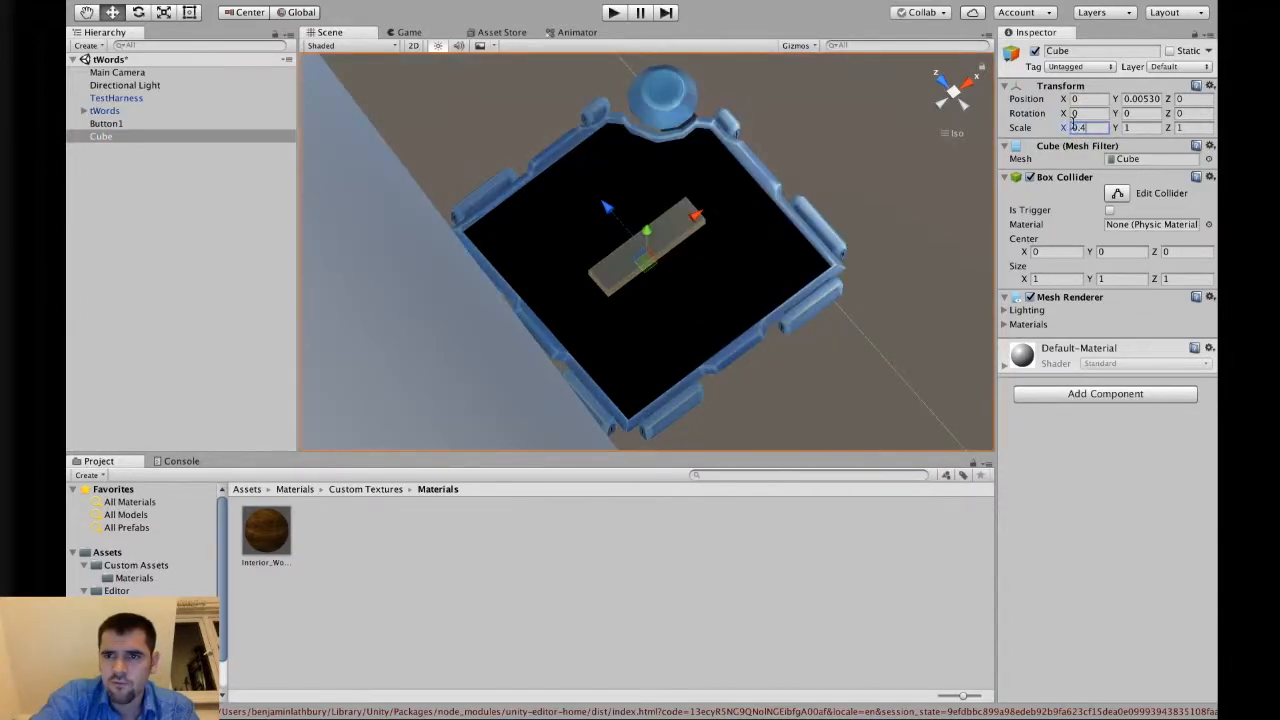
pyautogui.write('4')
pyautogui.press('Tab')
pyautogui.write('0.1')
pyautogui.press('Tab')
pyautogui.write('0.1')
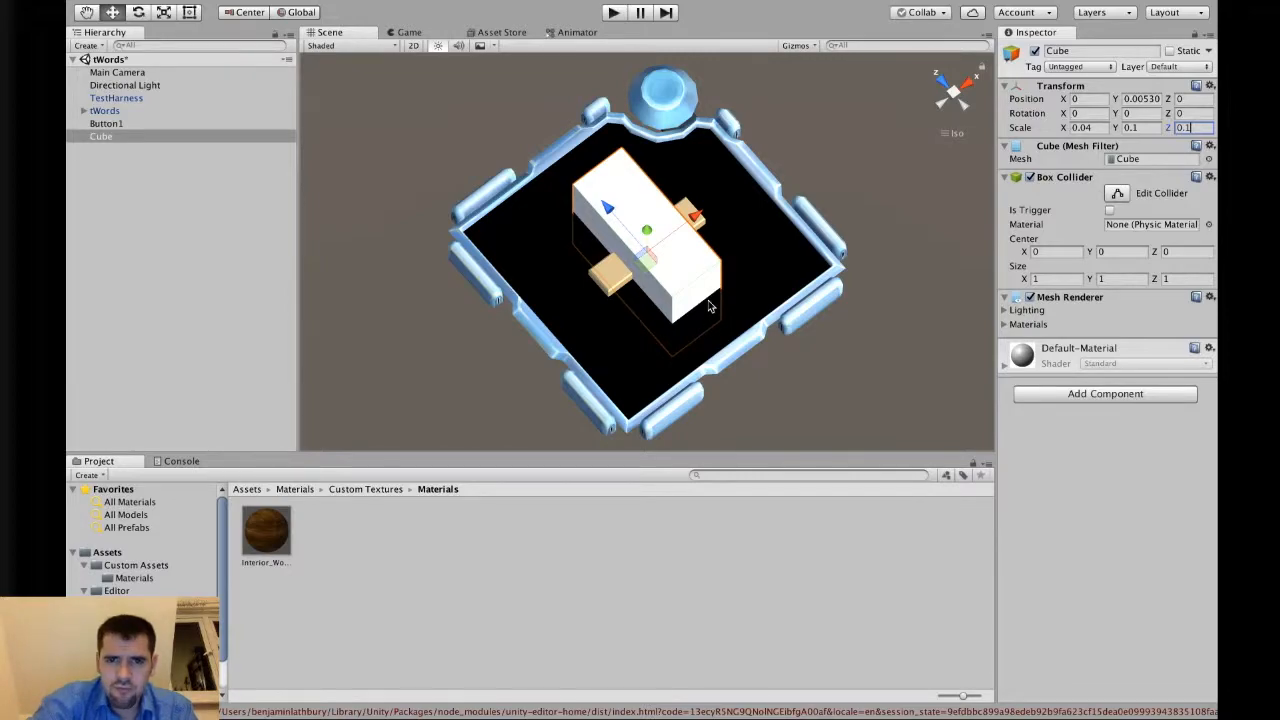
# Raise the cube above the module and apply the wood material to it.
pyautogui.moveTo(656, 232); pyautogui.dragTo(660, 167)
pyautogui.moveTo(266, 532); pyautogui.dragTo(662, 290)
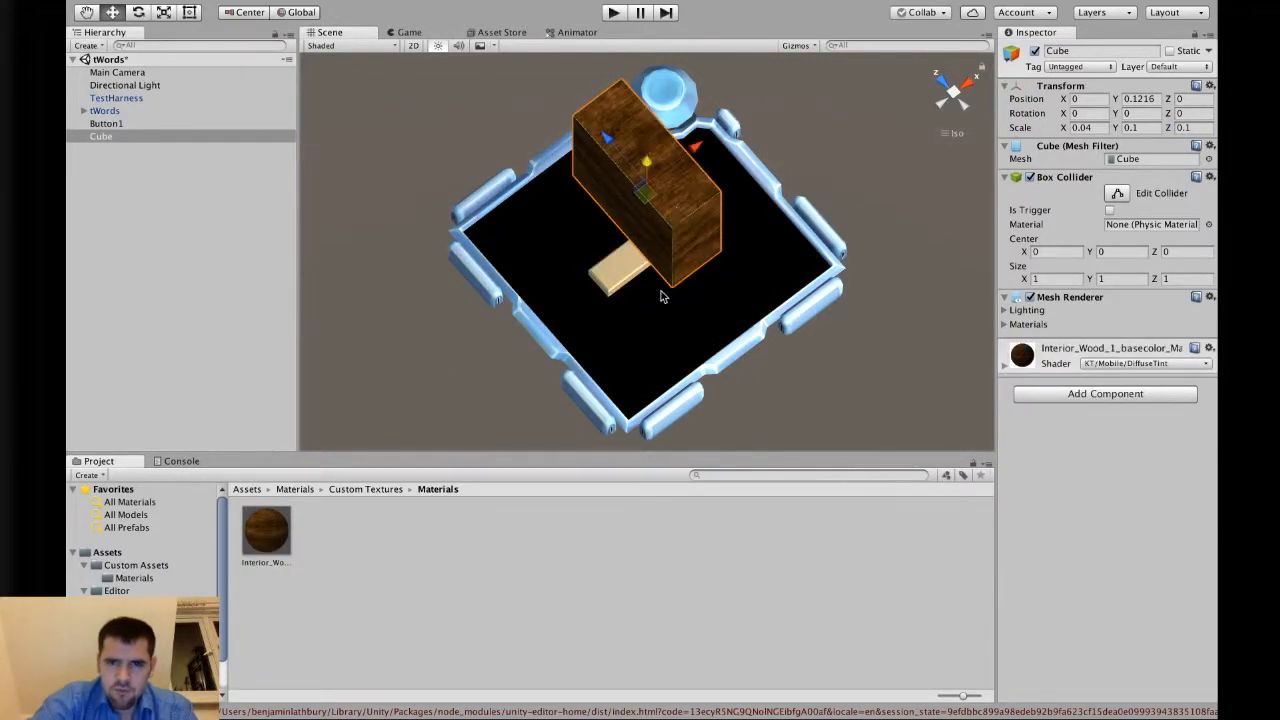
# Delete the cube from the hierarchy.
pyautogui.scroll(4, 678, 236)
pyautogui.keyDown('alt'); pyautogui.moveTo(714, 233); pyautogui.dragTo(753, 120); pyautogui.keyUp('alt')
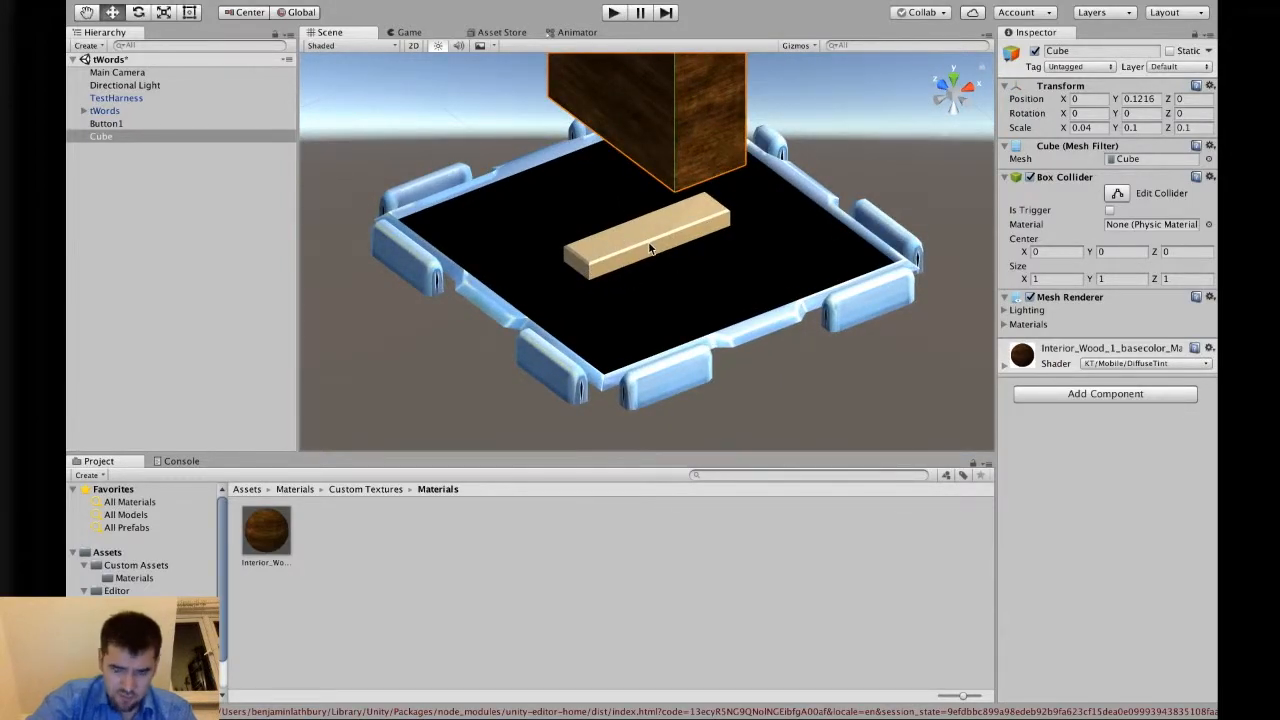
pyautogui.keyDown('alt'); pyautogui.moveTo(679, 181); pyautogui.dragTo(683, 297); pyautogui.keyUp('alt')
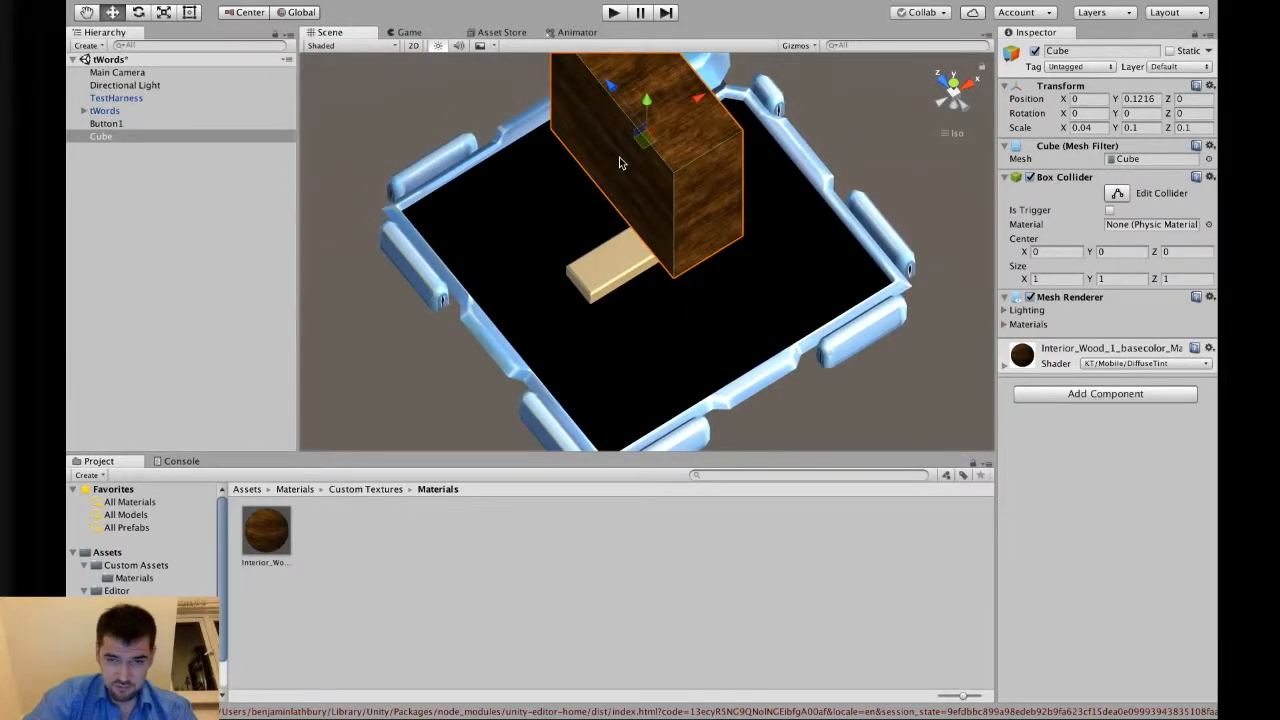
pyautogui.rightClick(126, 139)
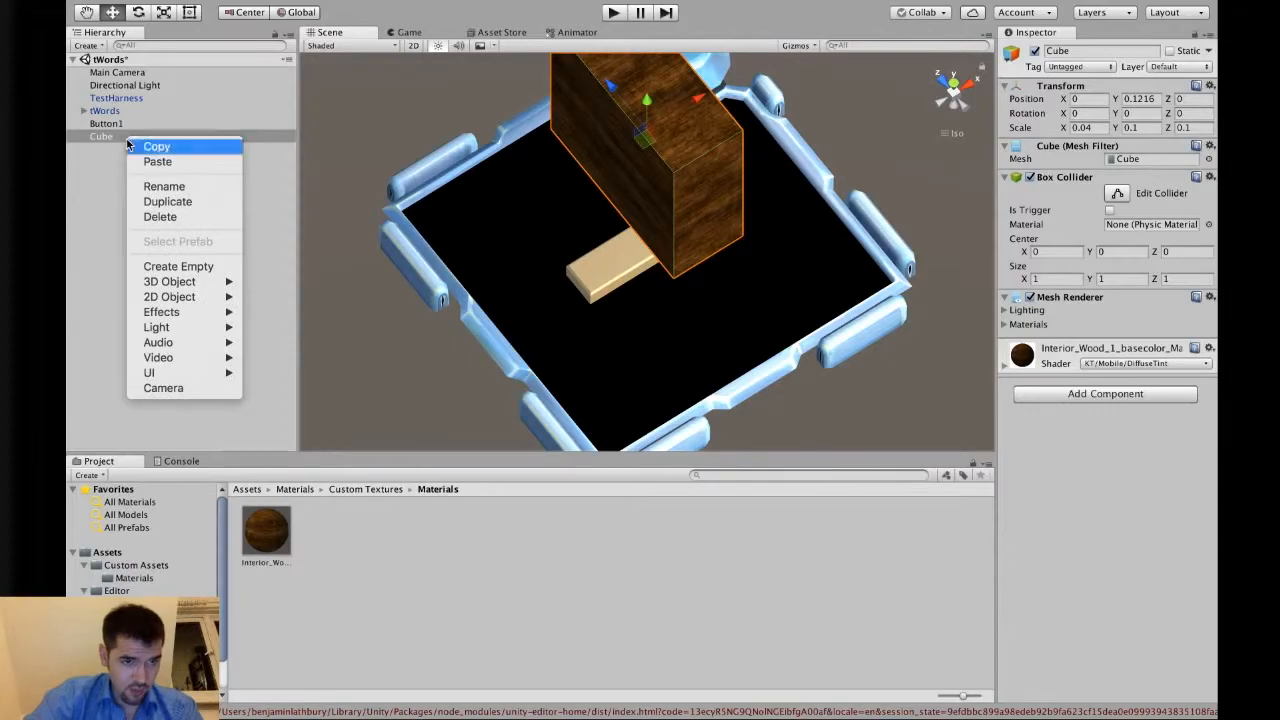
pyautogui.click(162, 216)
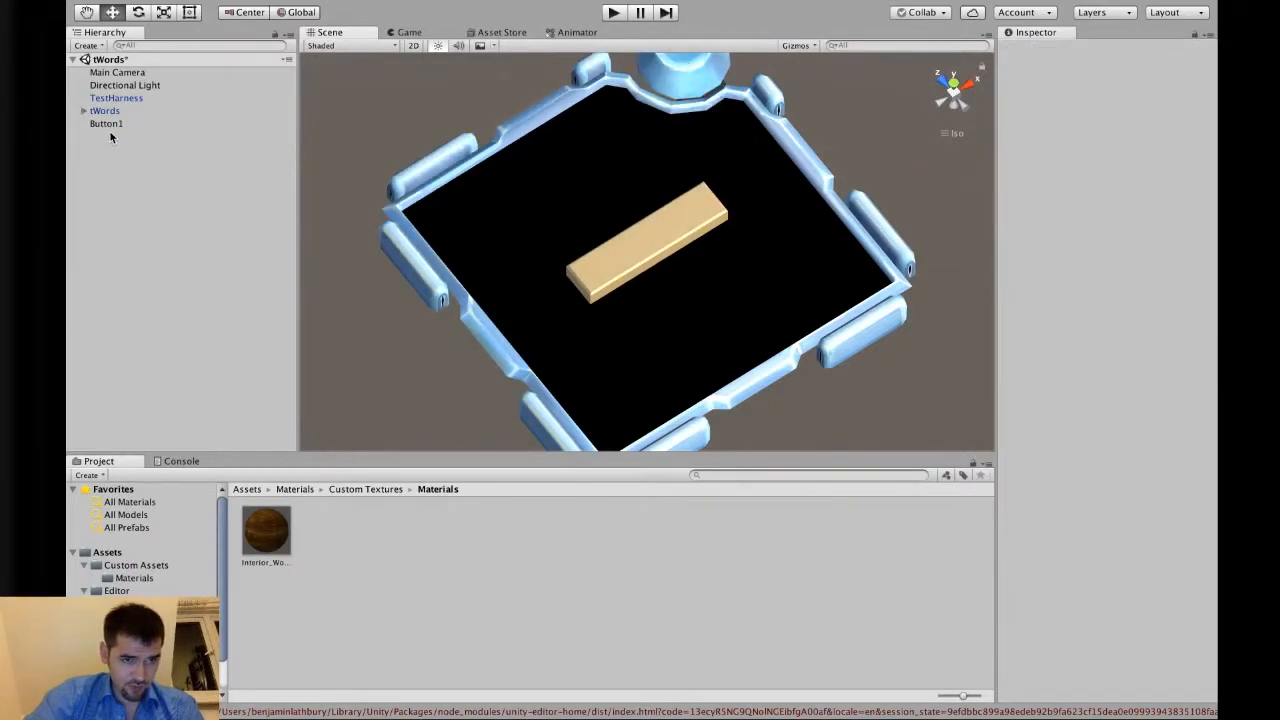
# Browse the Standard Colours materials and their Textures folder with Button1 shown in top view.
pyautogui.click(109, 130)
pyautogui.keyDown('alt'); pyautogui.moveTo(894, 331); pyautogui.dragTo(714, 431); pyautogui.keyUp('alt')
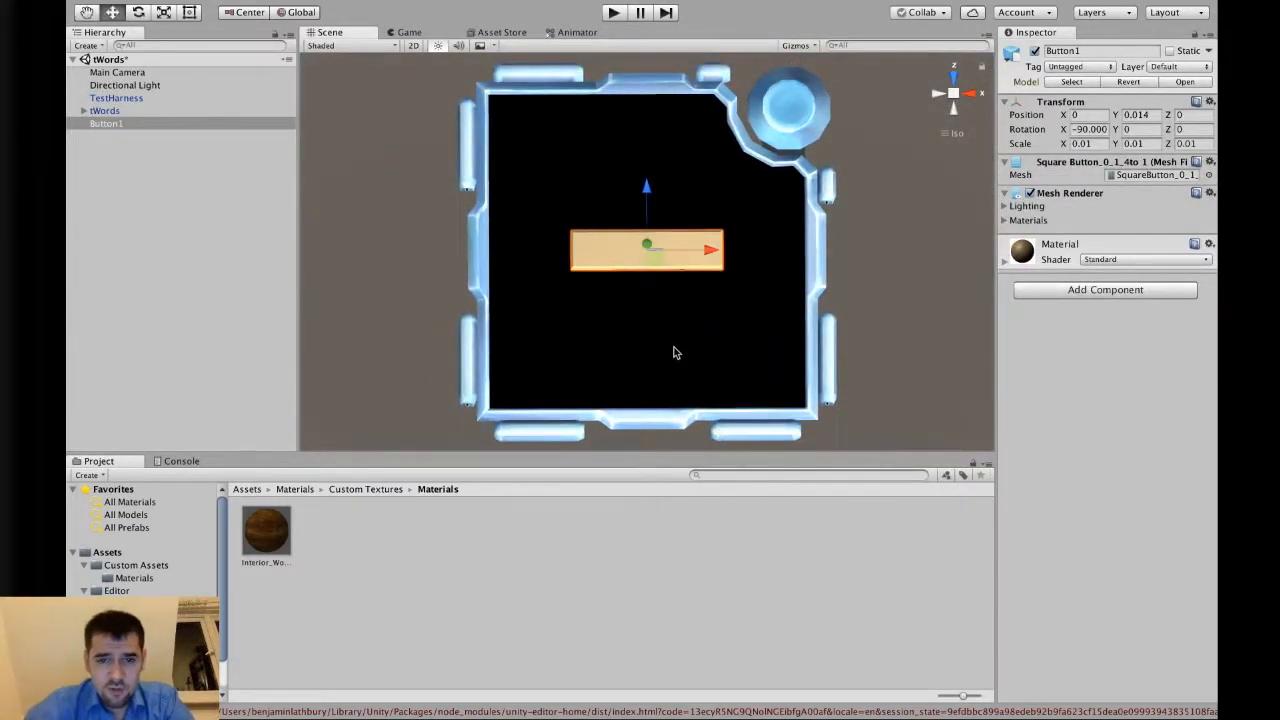
pyautogui.click(249, 491)
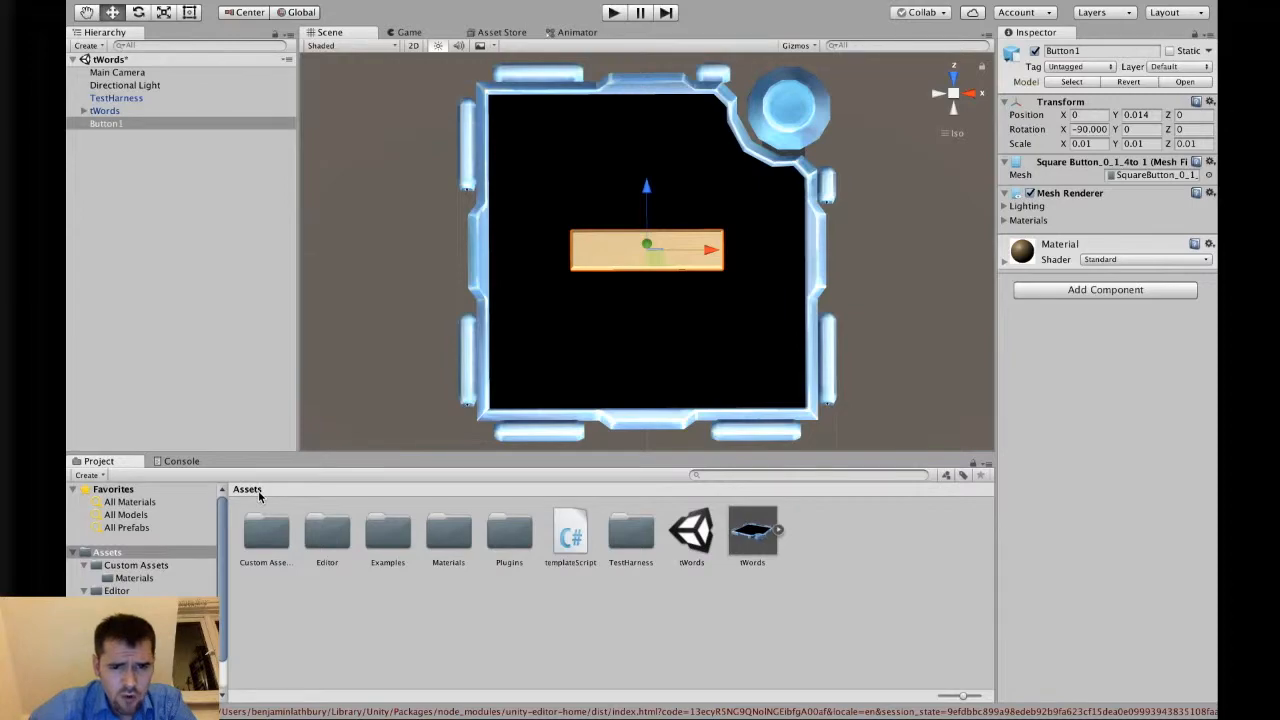
pyautogui.doubleClick(443, 538)
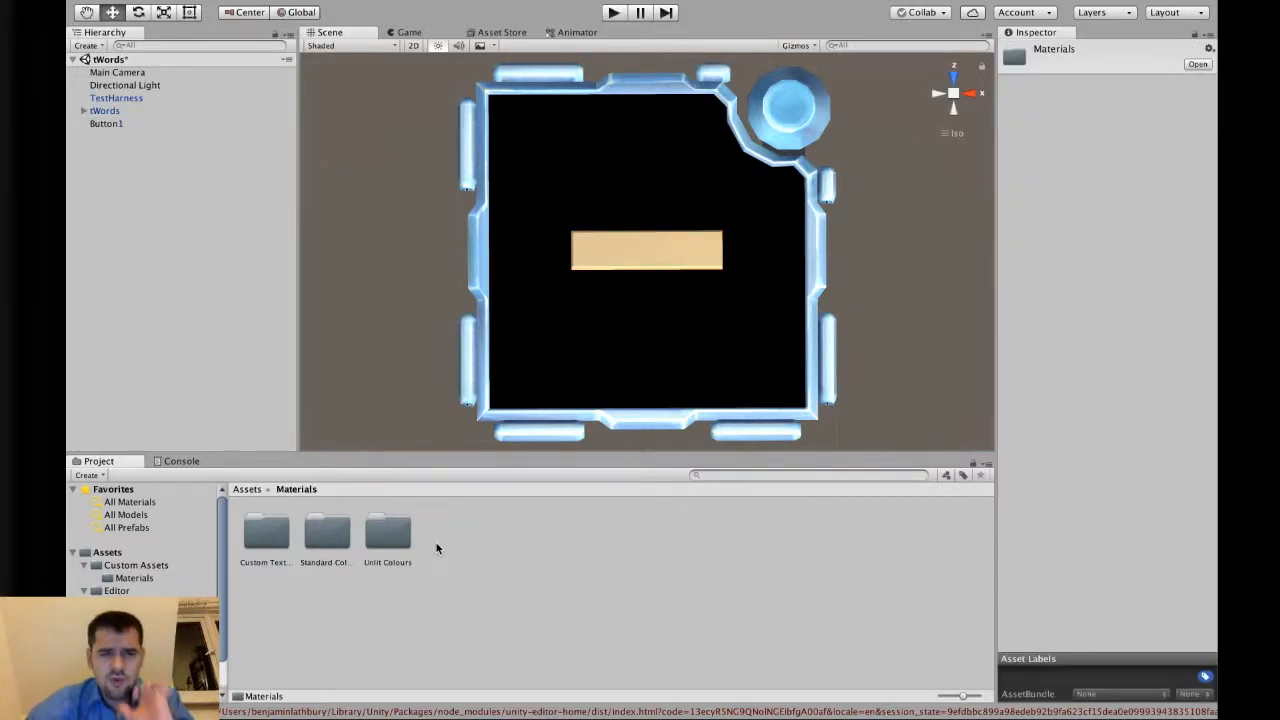
pyautogui.doubleClick(336, 555)
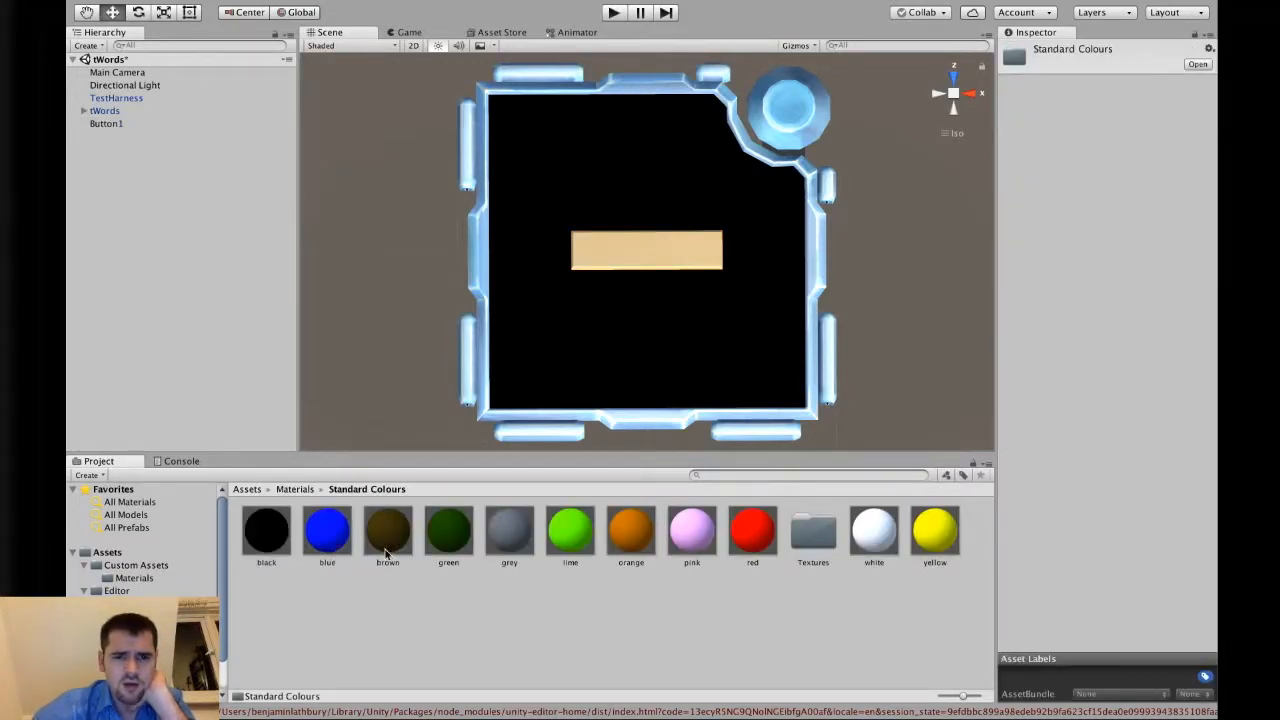
pyautogui.click(632, 246)
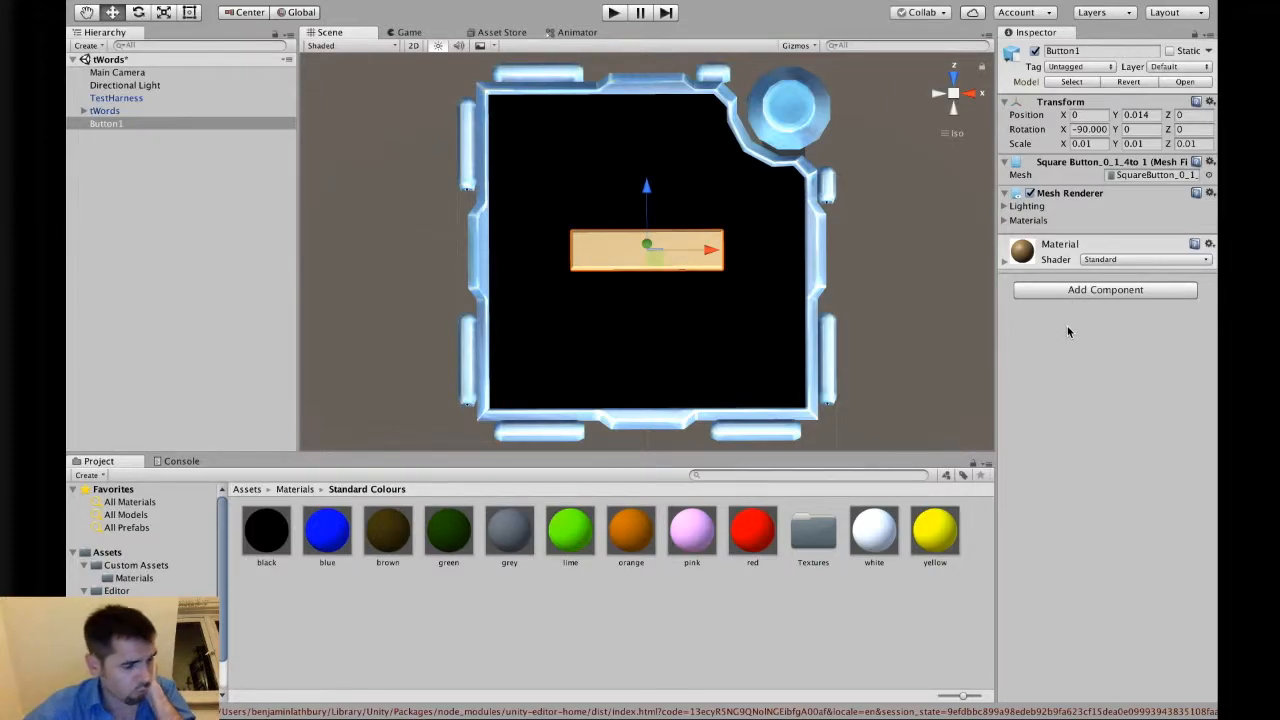
pyautogui.click(916, 574)
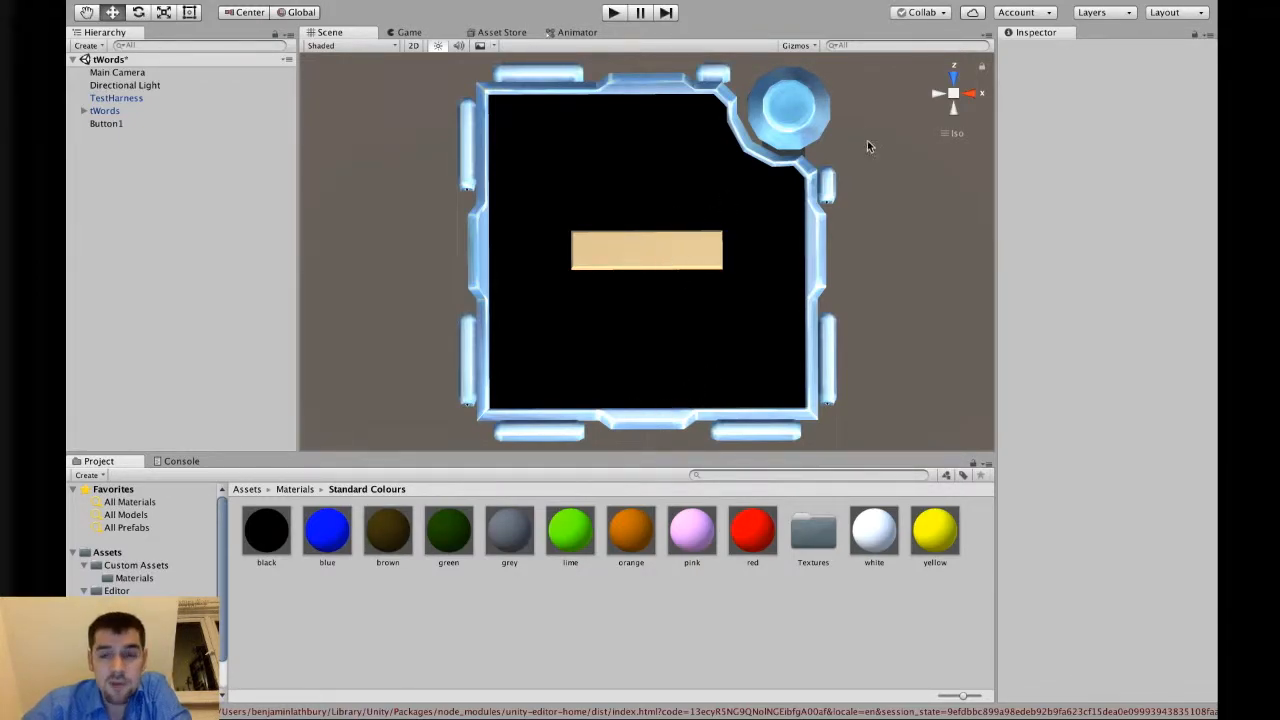
pyautogui.click(953, 80)
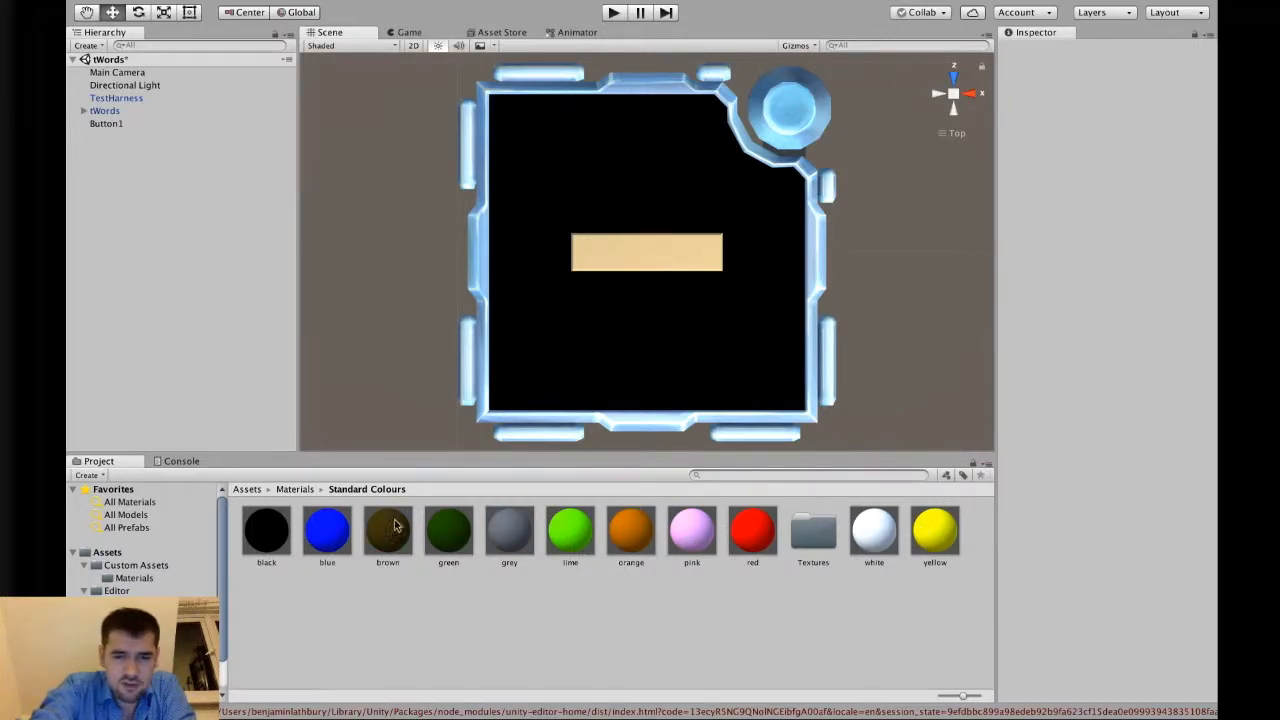
pyautogui.doubleClick(828, 529)
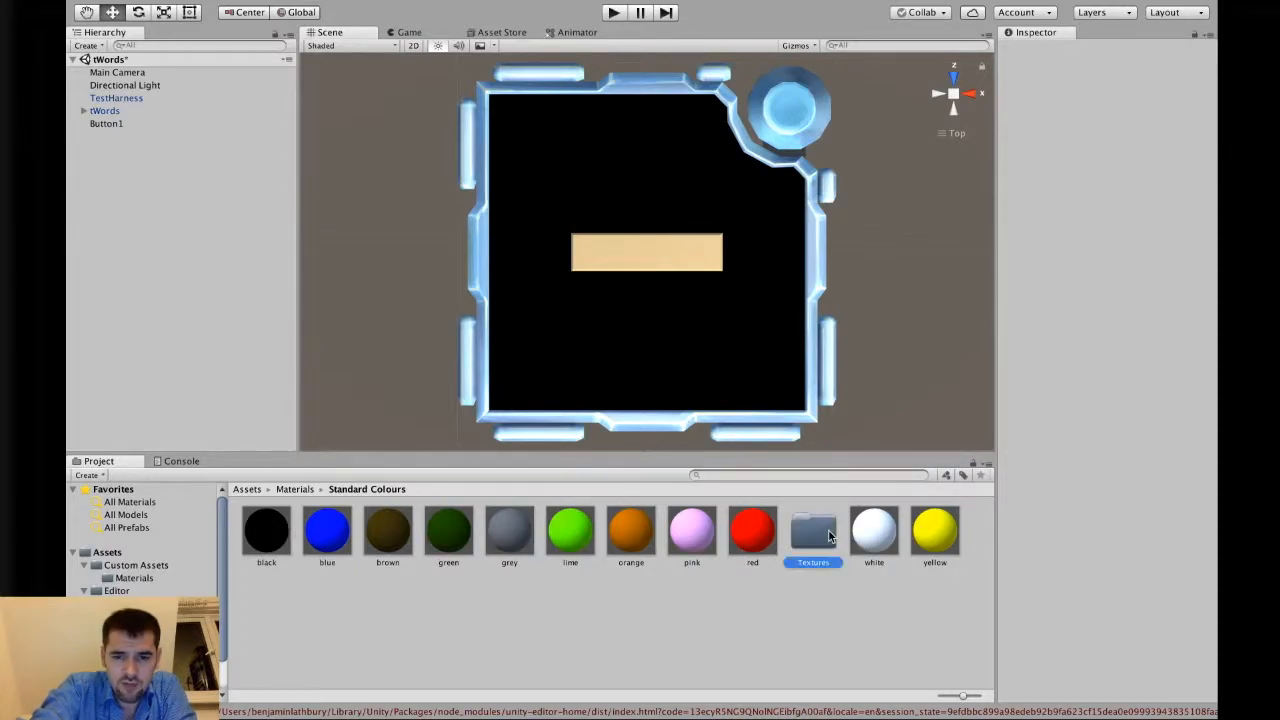
pyautogui.click(370, 489)
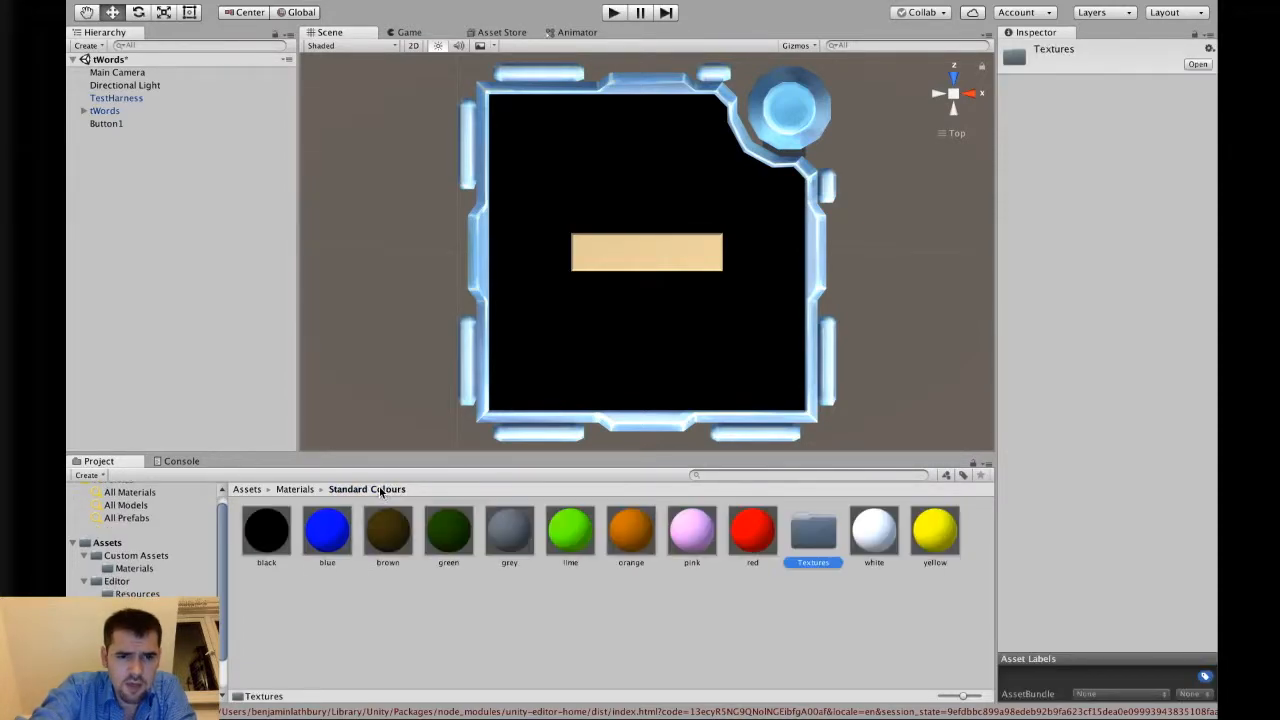
pyautogui.click(620, 605)
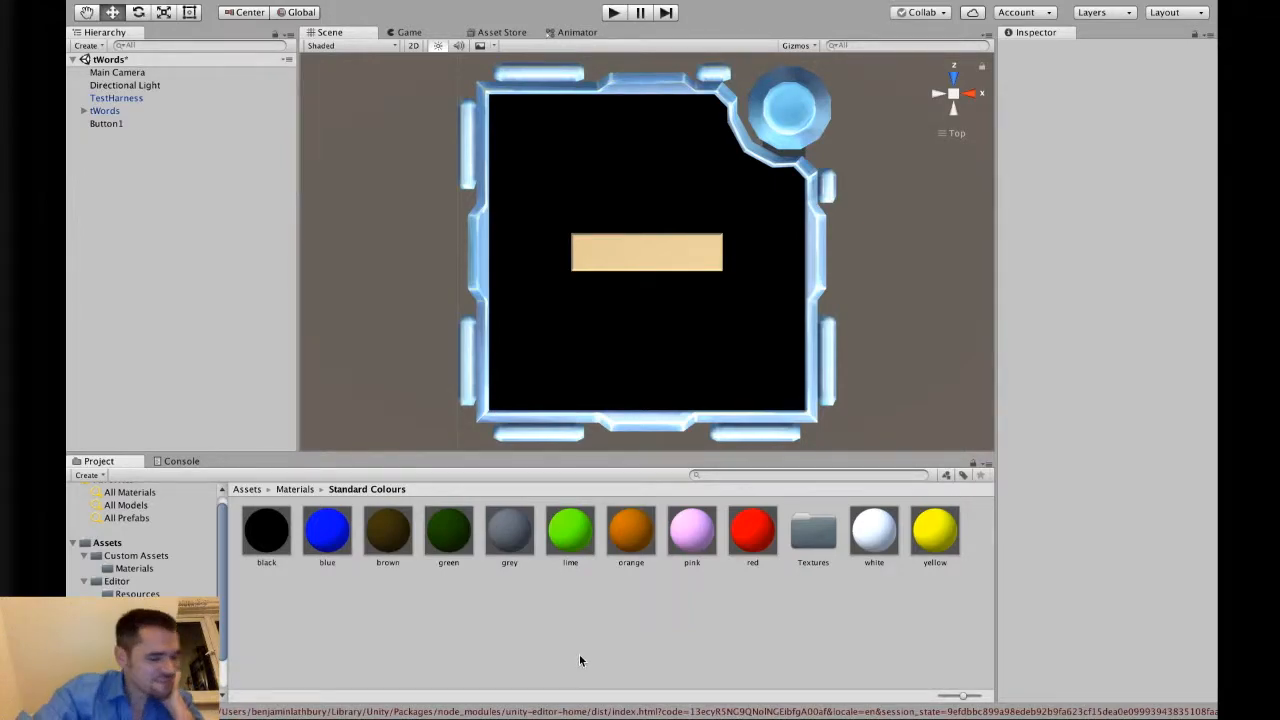
pyautogui.rightClick(518, 628)
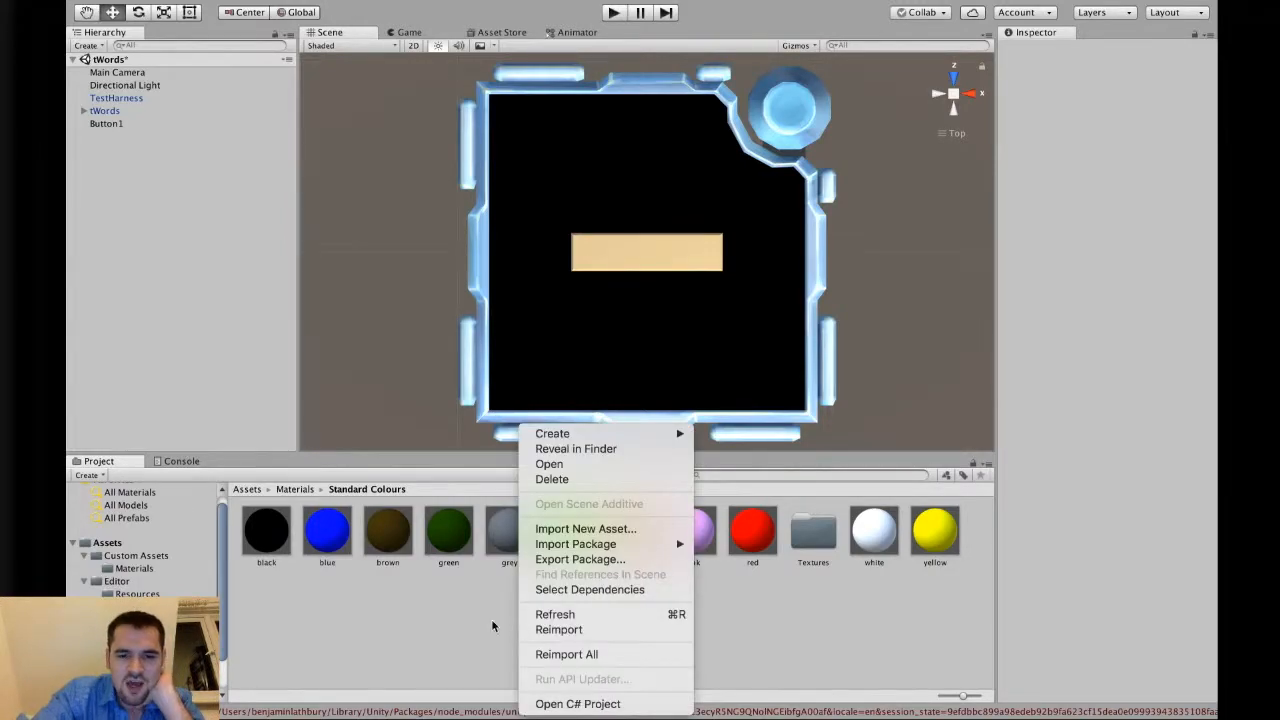
pyautogui.click(493, 625)
pyautogui.click(247, 489)
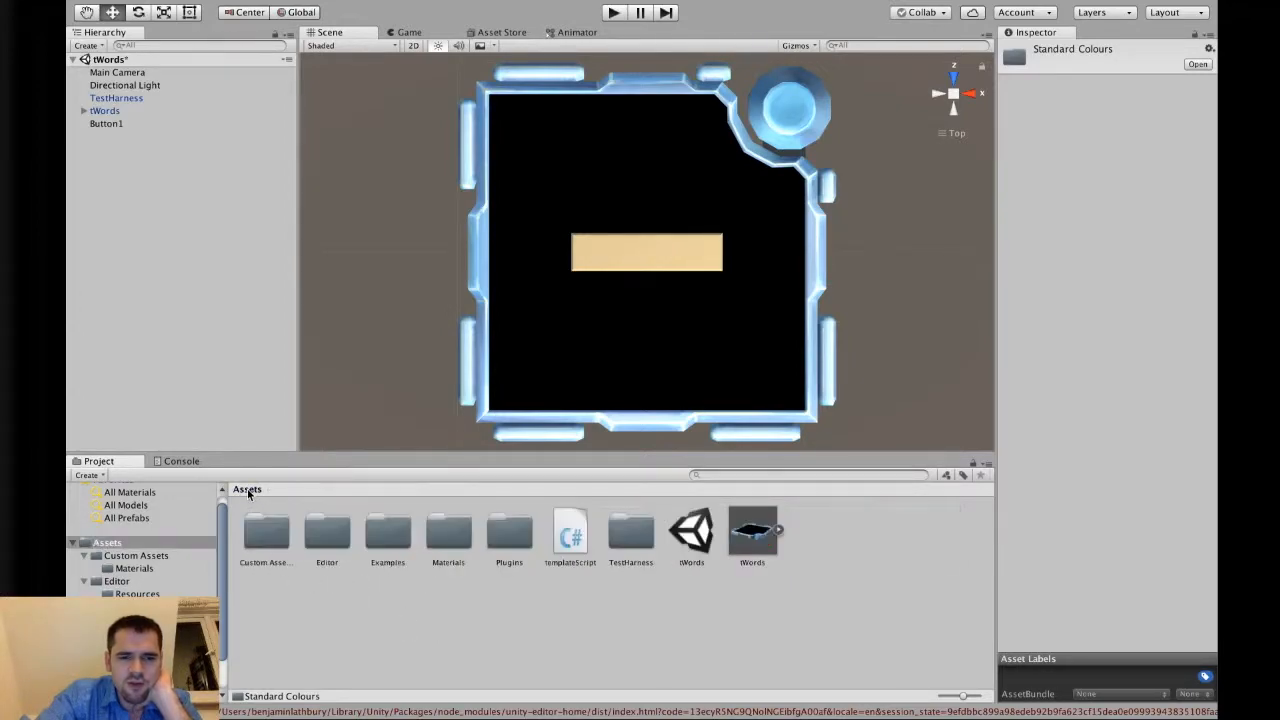
pyautogui.doubleClick(437, 540)
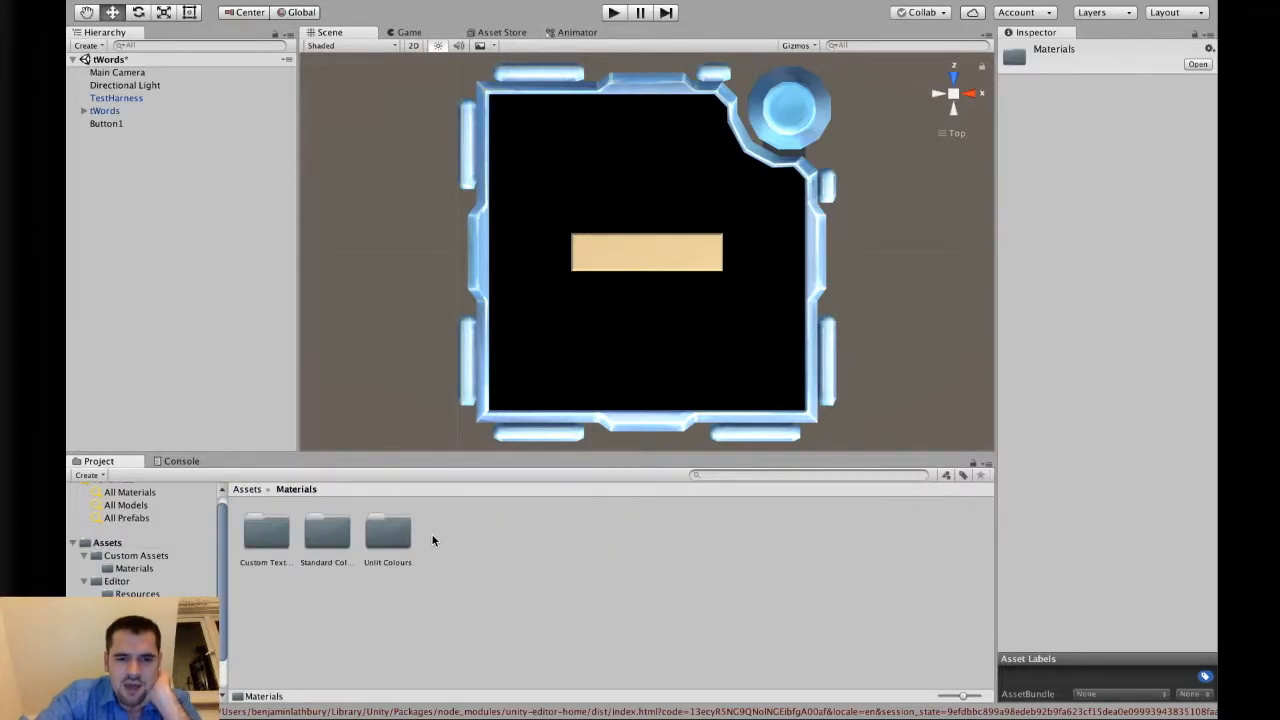
pyautogui.click(318, 540)
pyautogui.doubleClick(318, 540)
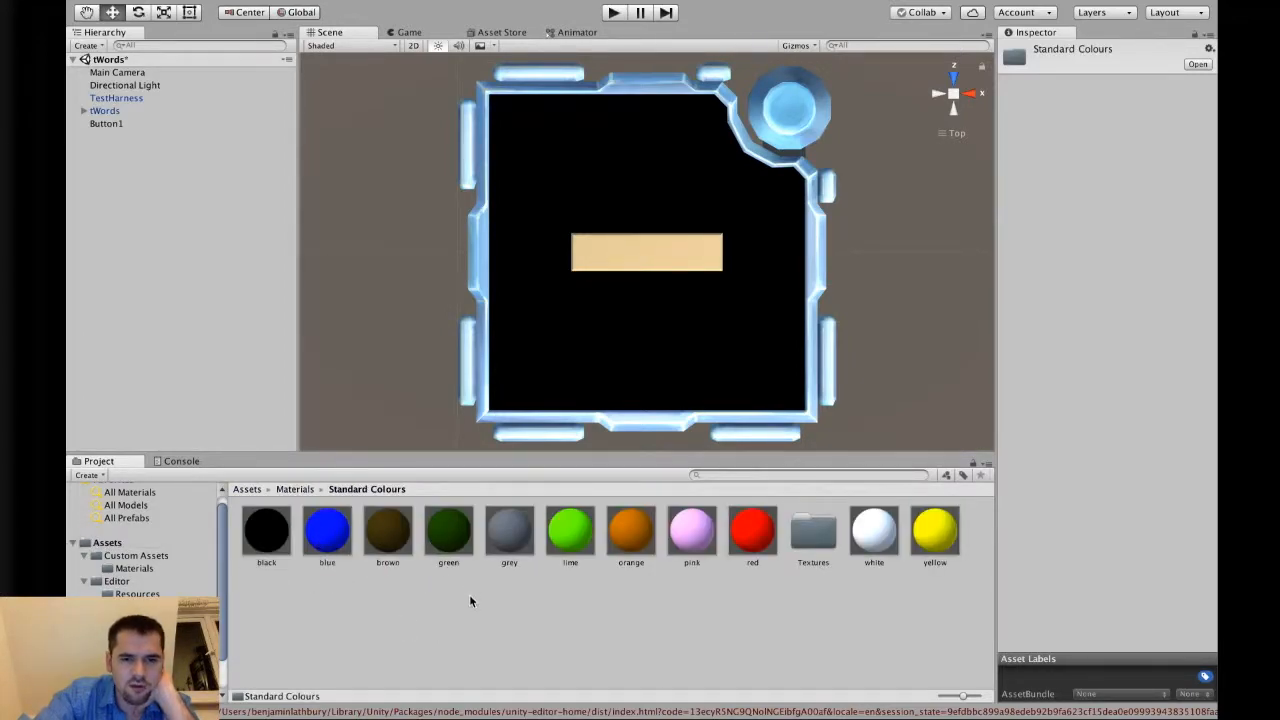
# Create a new material named ashsCrazyColour in the Standard Colours folder.
pyautogui.rightClick(470, 600)
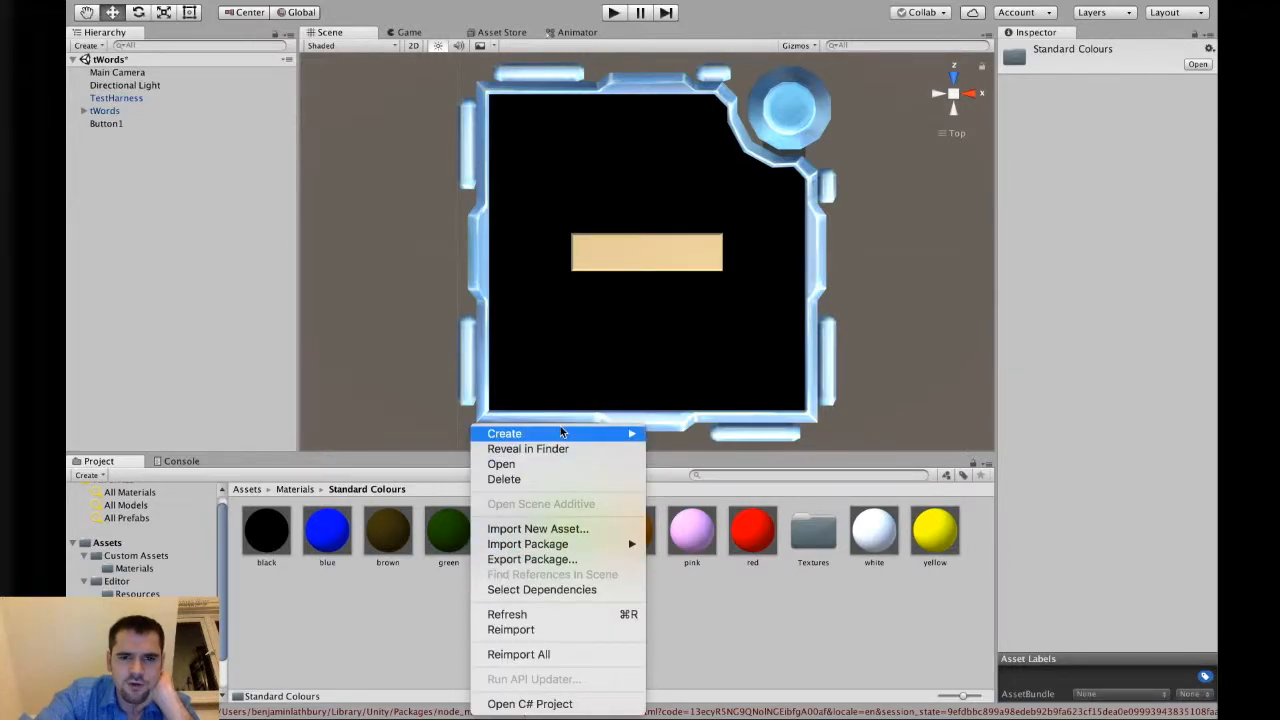
pyautogui.moveTo(560, 437)
pyautogui.click(700, 403)
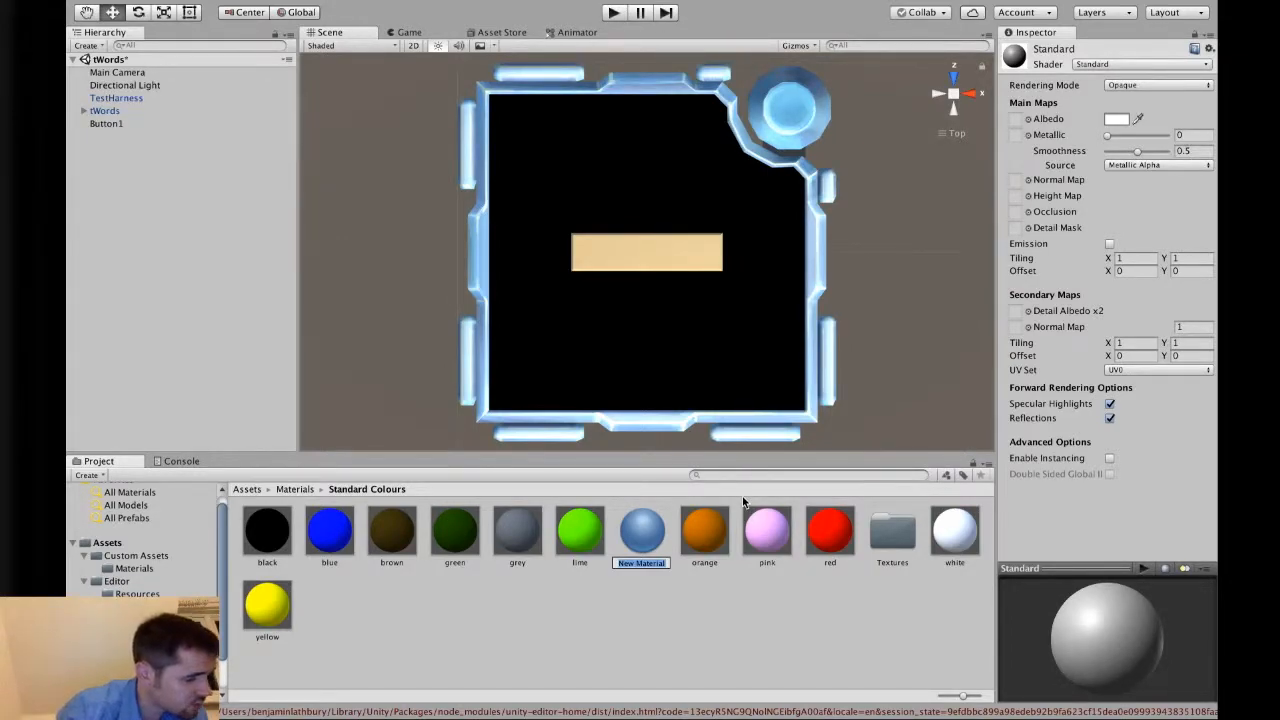
pyautogui.write('ashs')
pyautogui.write('CrazyCol')
pyautogui.write('our')
pyautogui.press('Return')
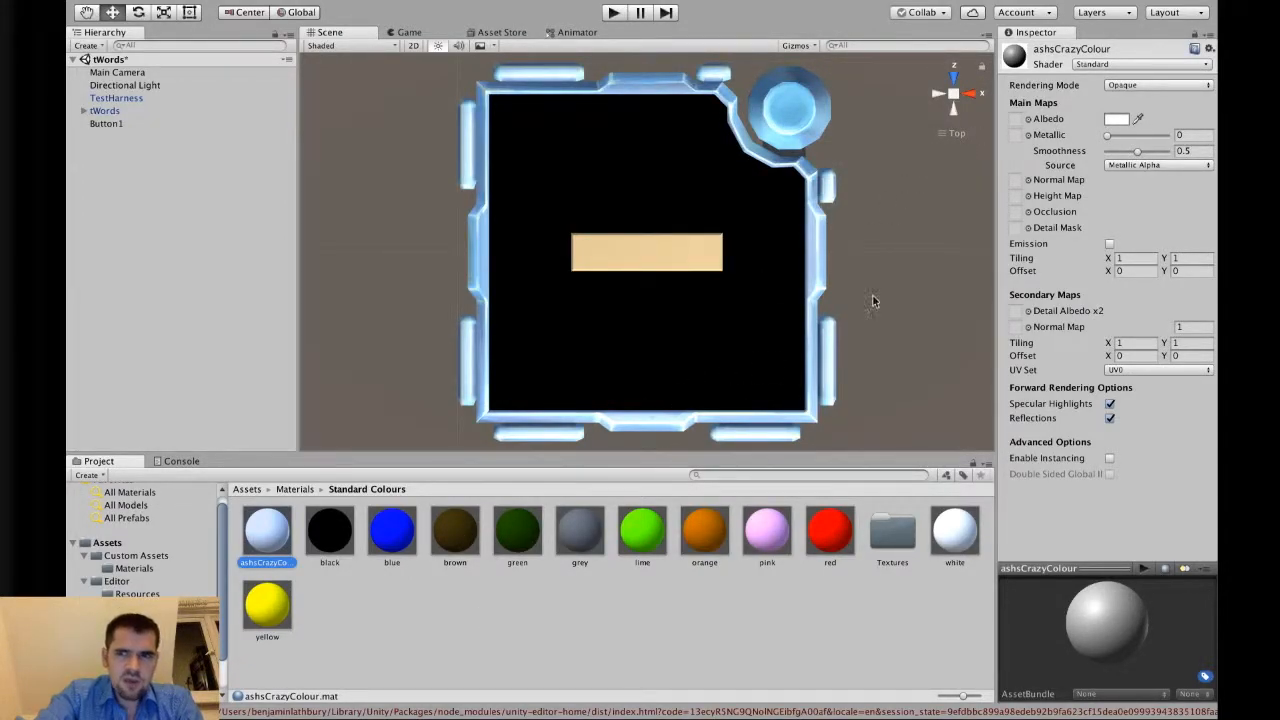
# Set the ashsCrazyColour material's shader to KT/Mobile/DiffuseTint.
pyautogui.click(1123, 65)
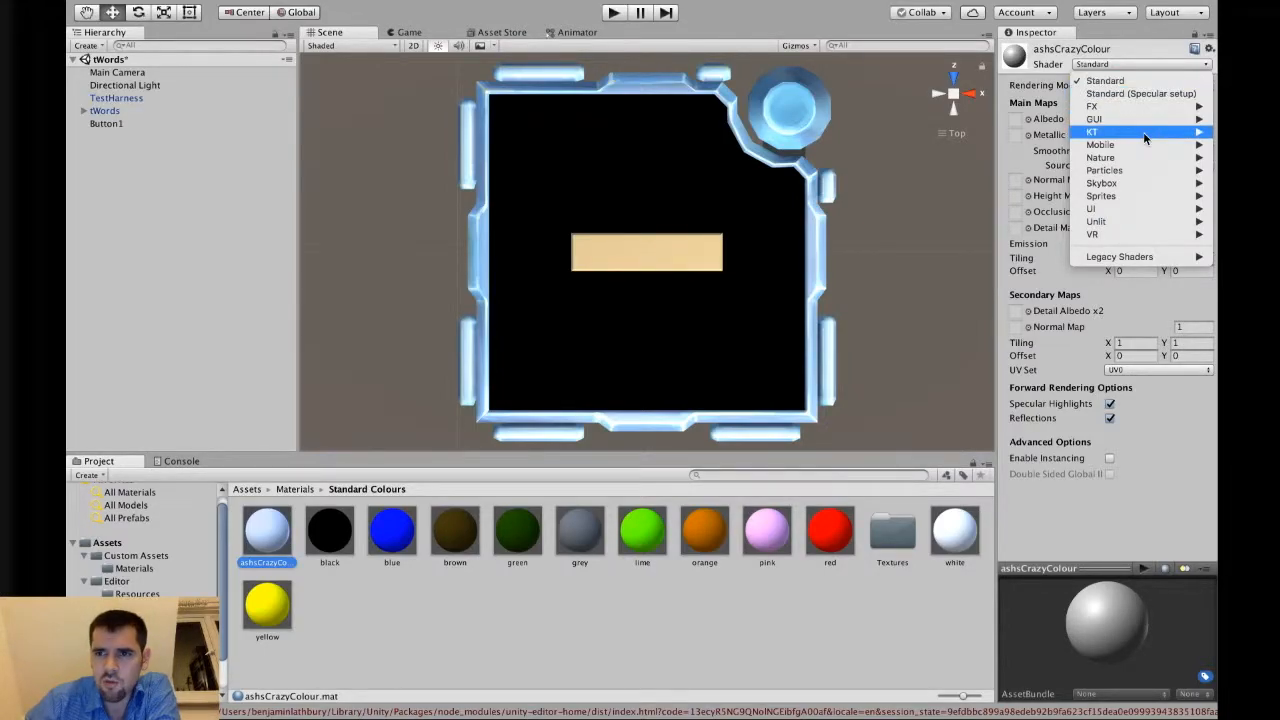
pyautogui.moveTo(1145, 134)
pyautogui.moveTo(993, 168)
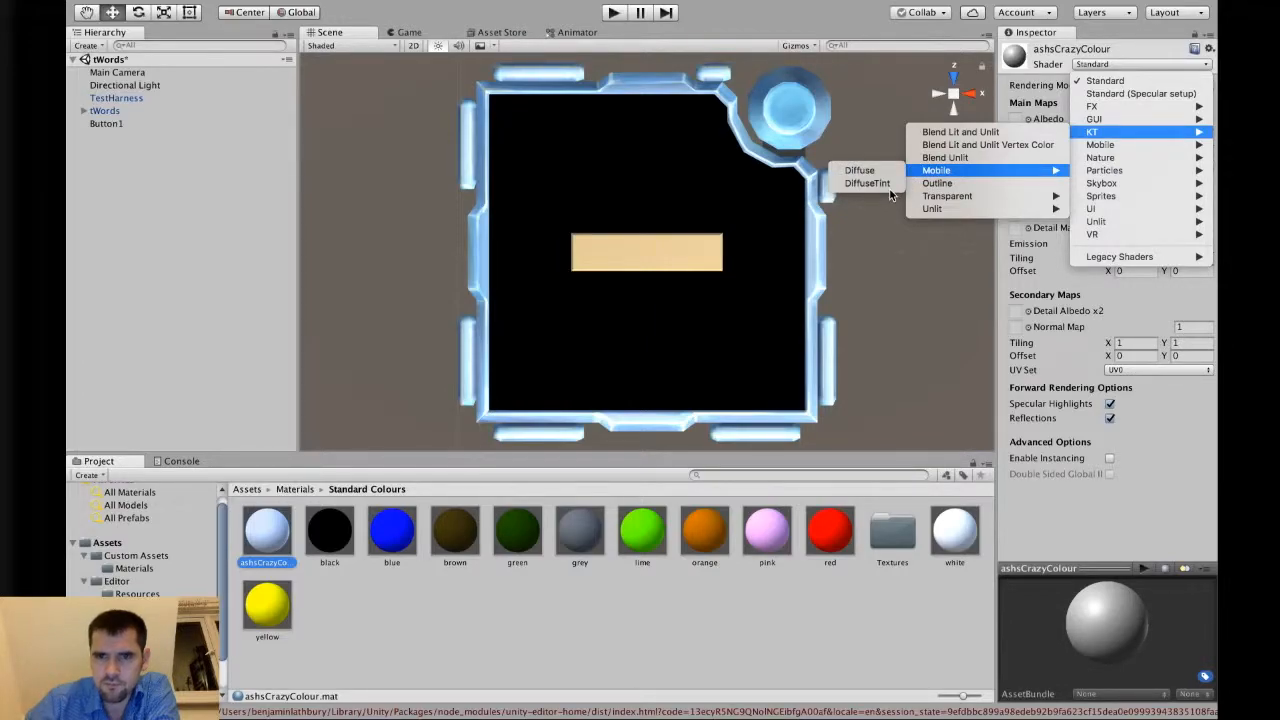
pyautogui.click(280, 537)
pyautogui.click(331, 531)
pyautogui.click(234, 548)
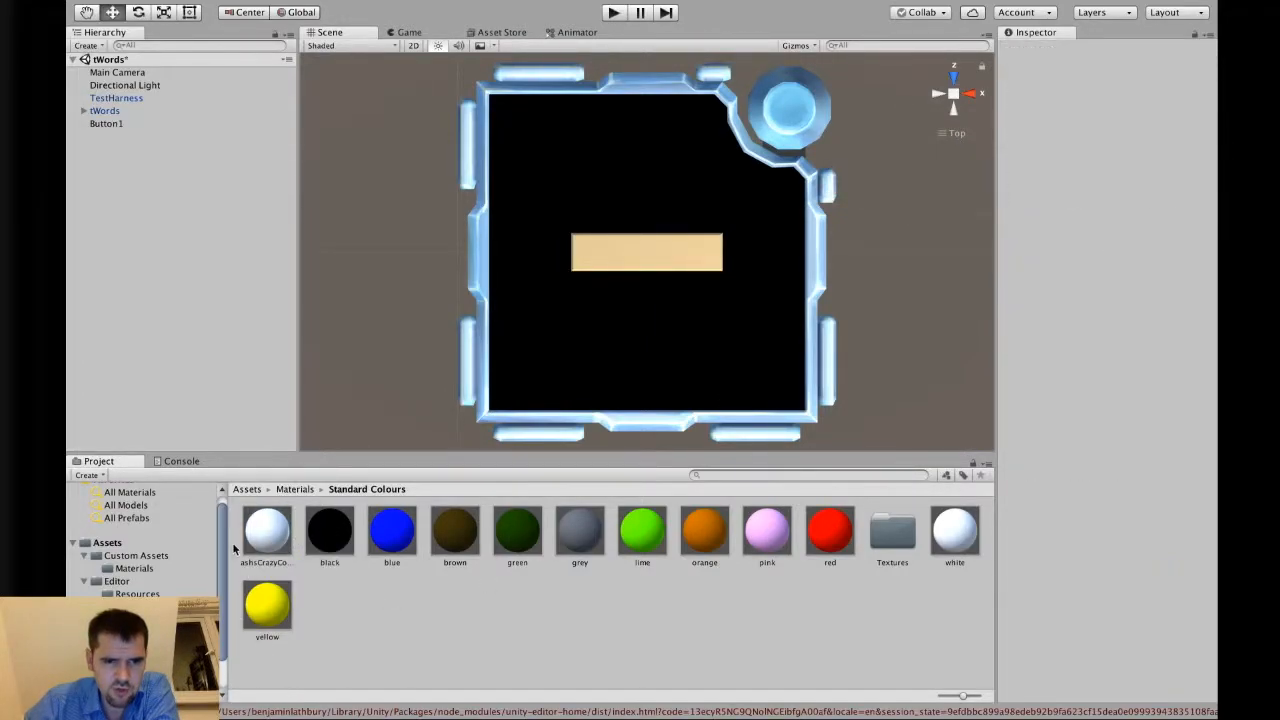
pyautogui.click(281, 538)
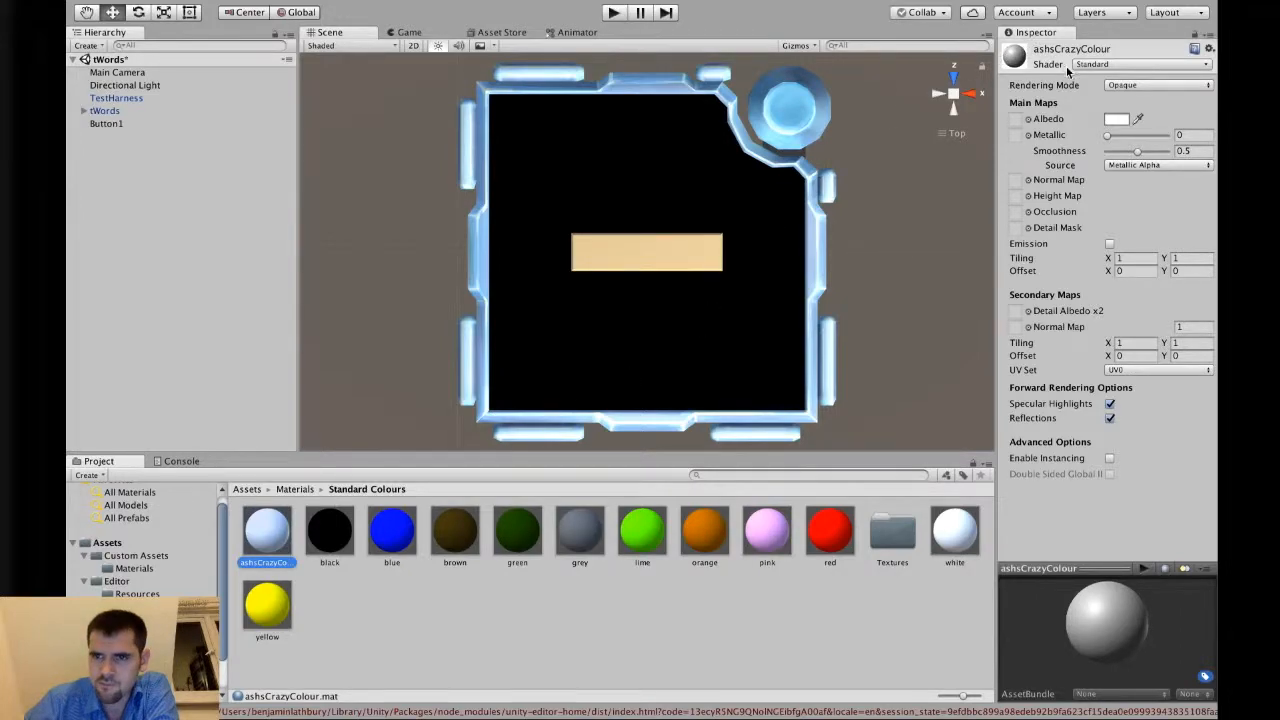
pyautogui.click(1119, 63)
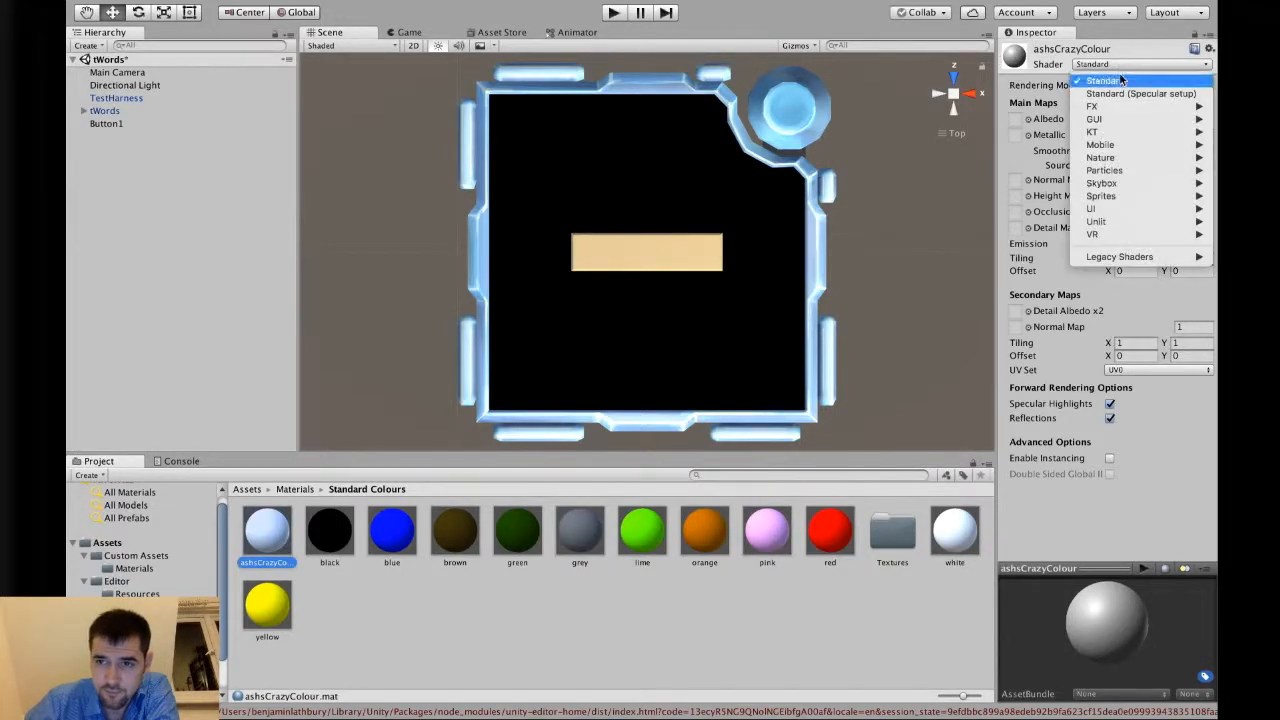
pyautogui.moveTo(1118, 145)
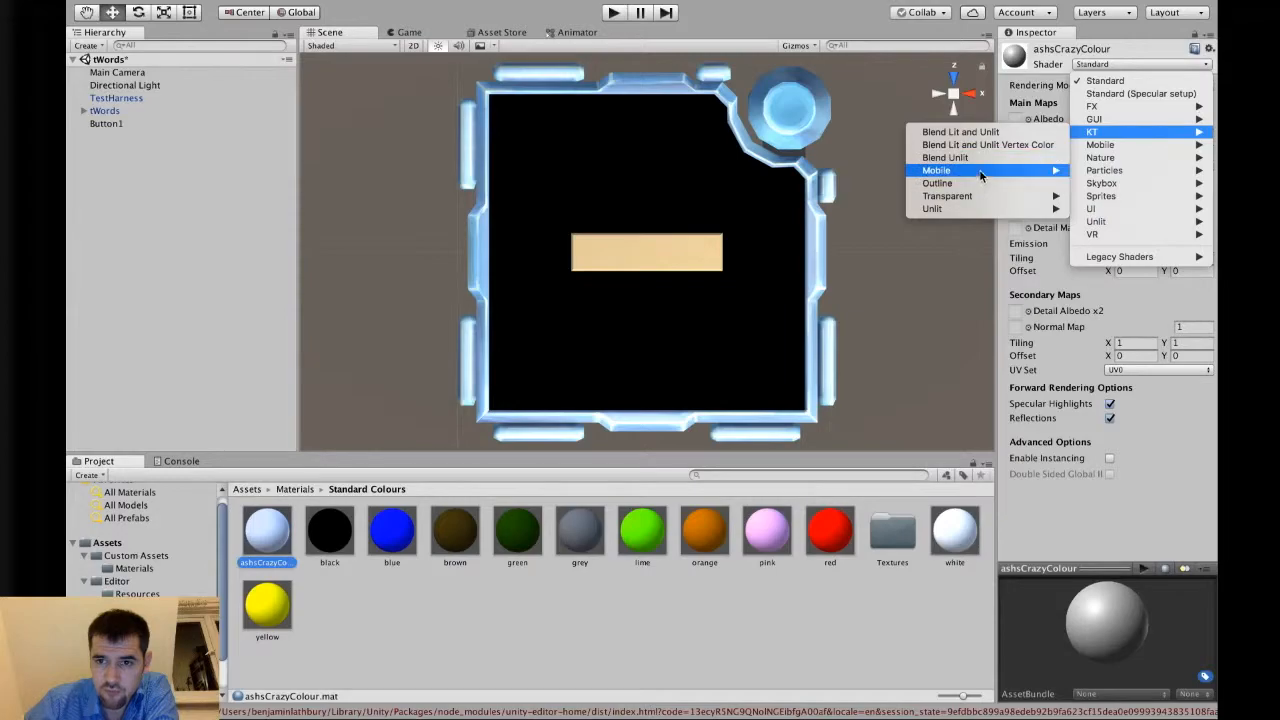
pyautogui.moveTo(916, 176)
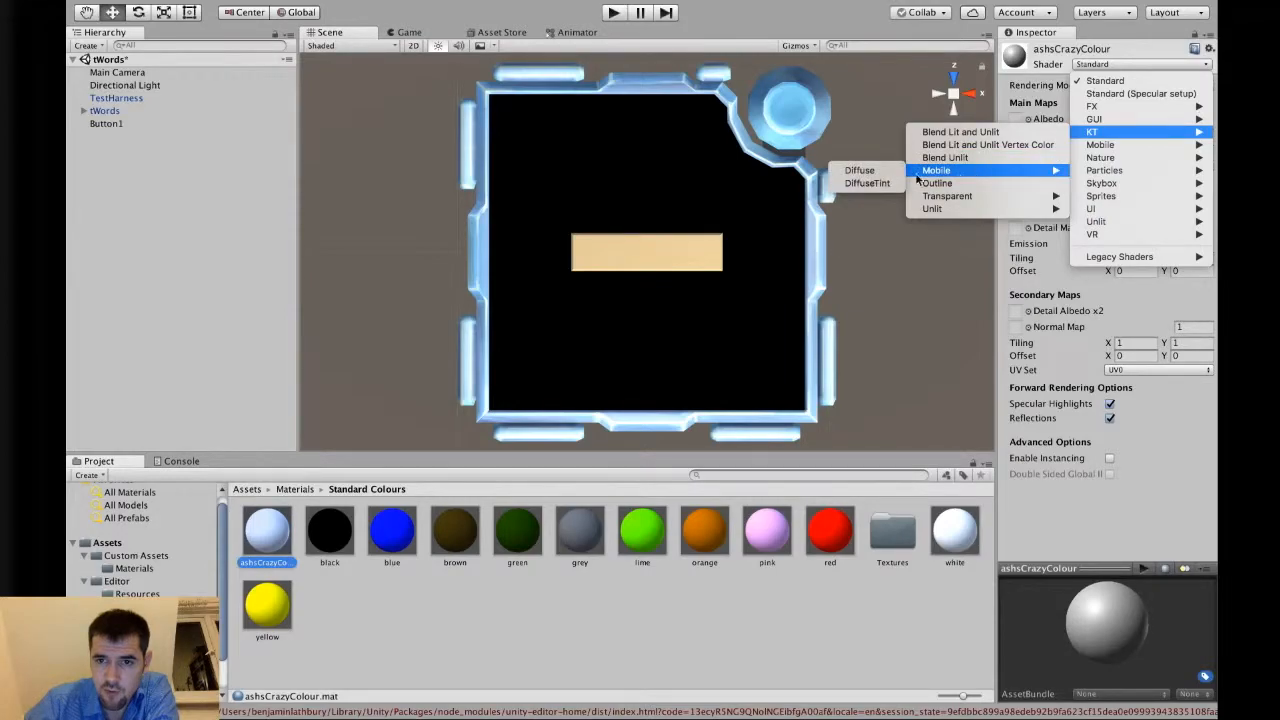
pyautogui.click(863, 187)
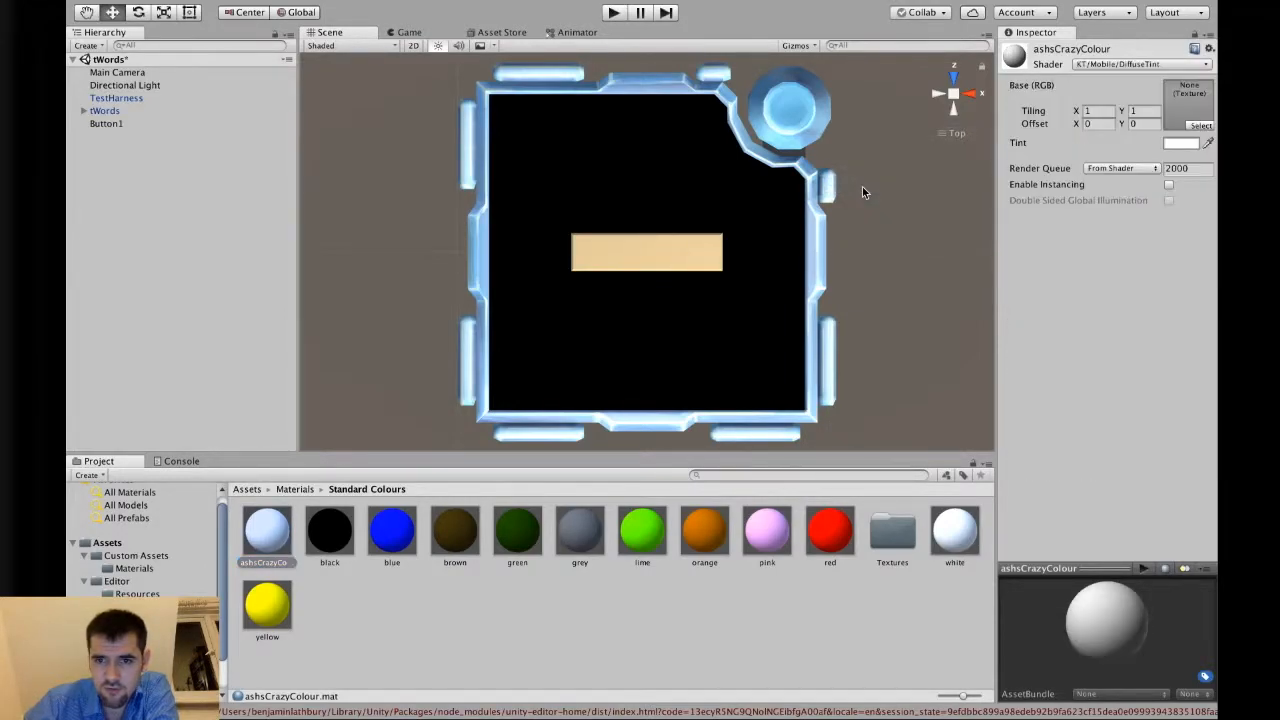
pyautogui.click(1195, 64)
pyautogui.moveTo(1181, 110)
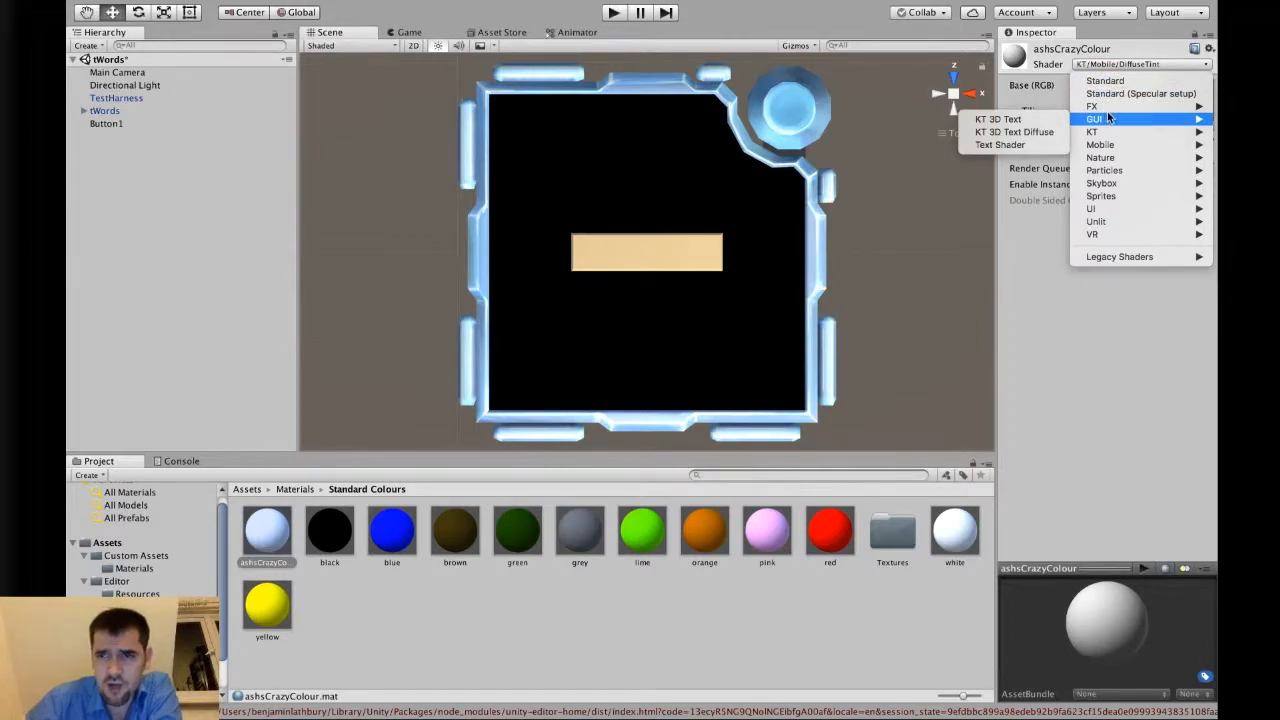
pyautogui.moveTo(1126, 135)
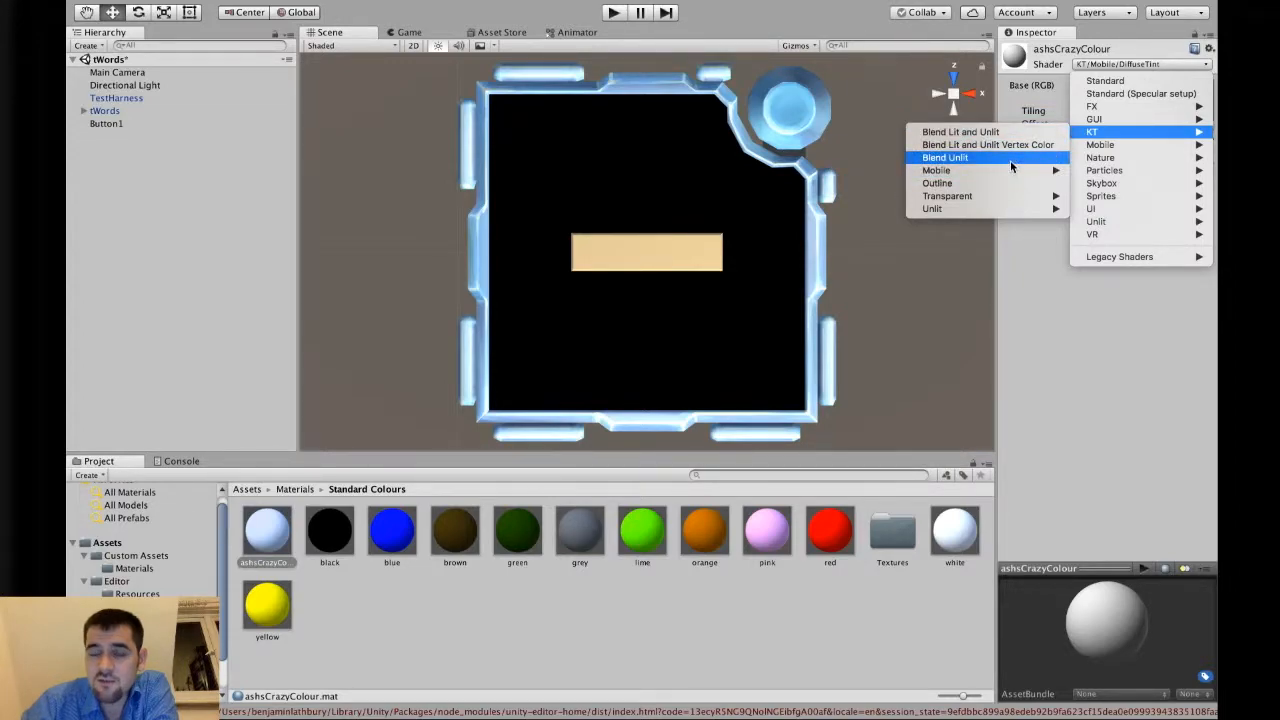
pyautogui.moveTo(1010, 196)
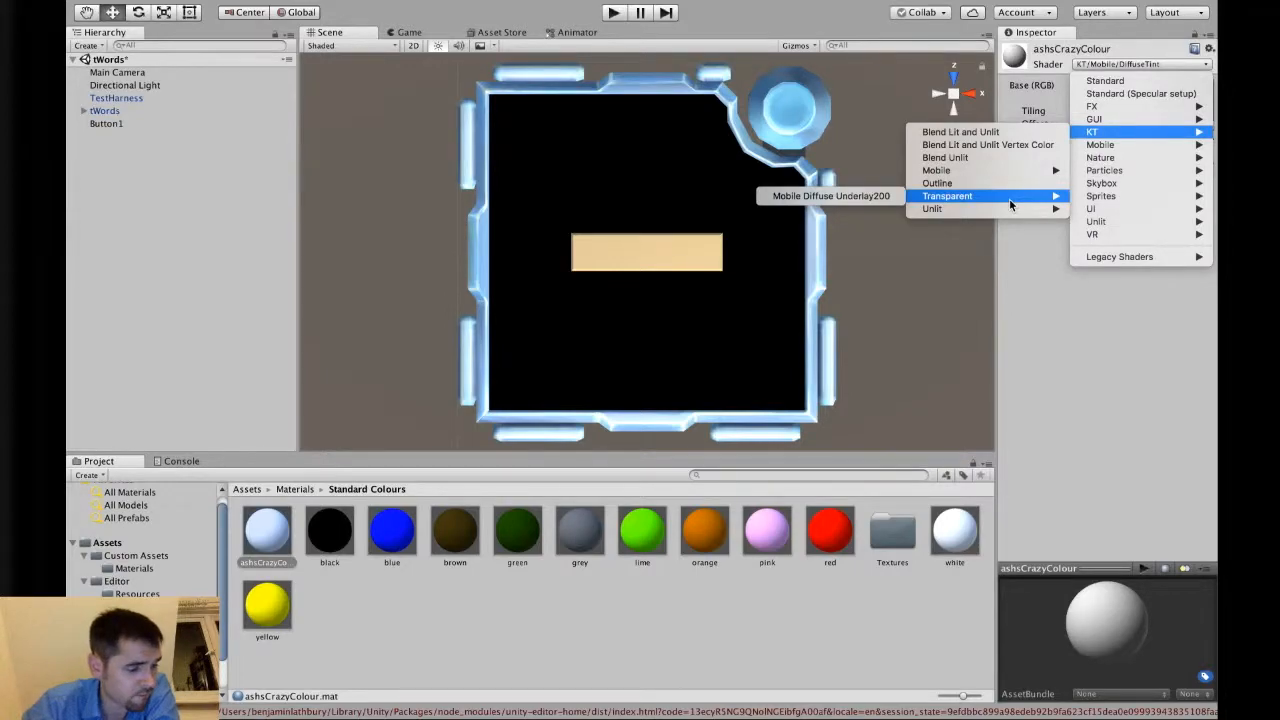
pyautogui.click(1000, 334)
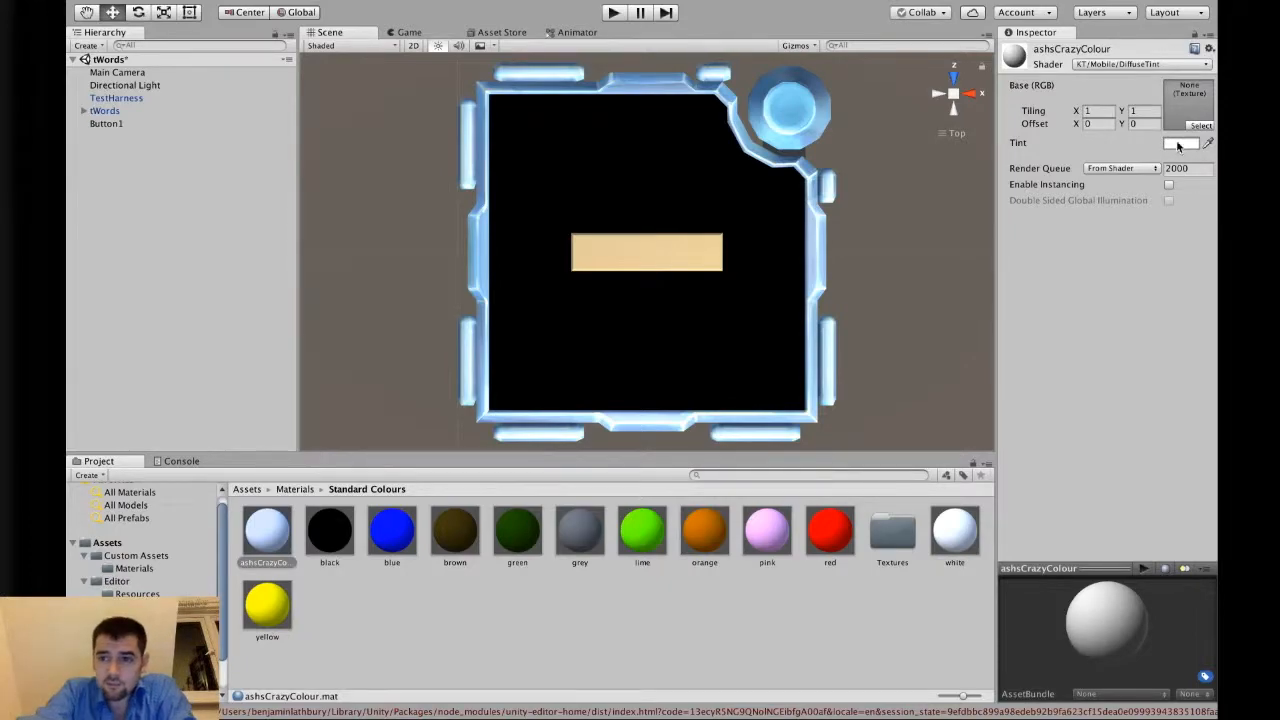
# Assign the Interior_Wood_1_basecolor texture as the material's base RGB texture.
pyautogui.click(1202, 126)
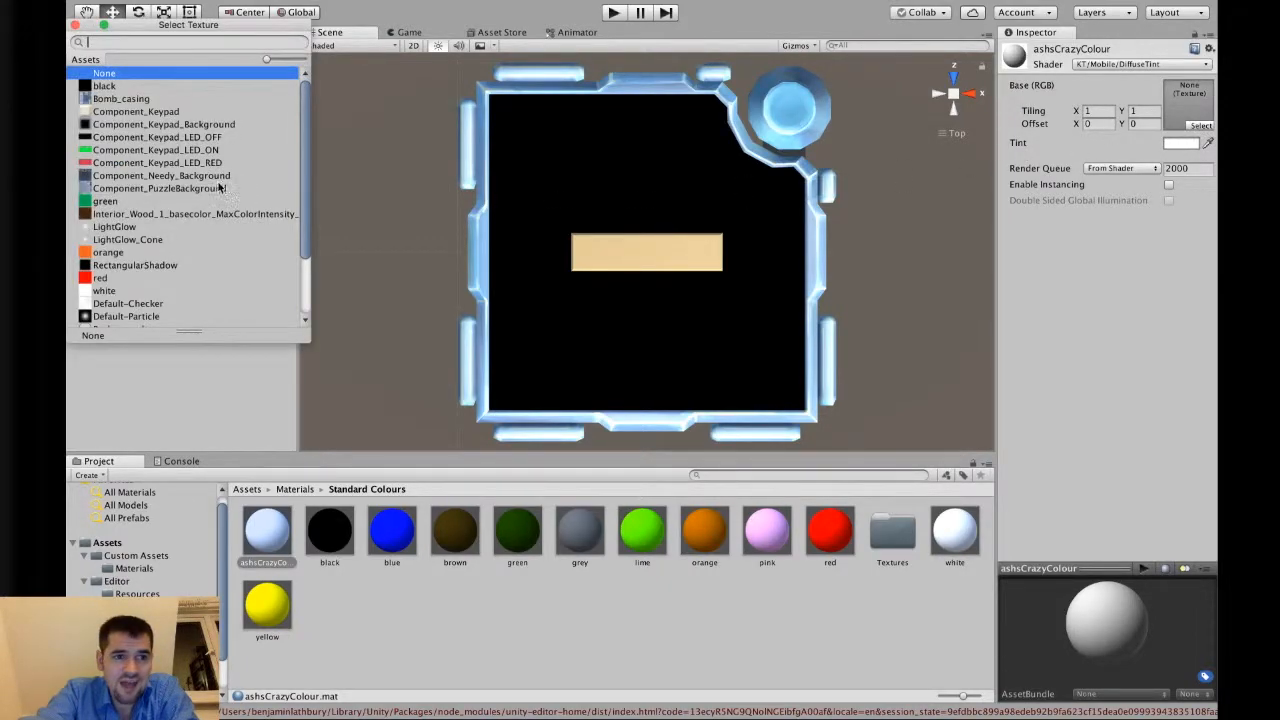
pyautogui.click(116, 215)
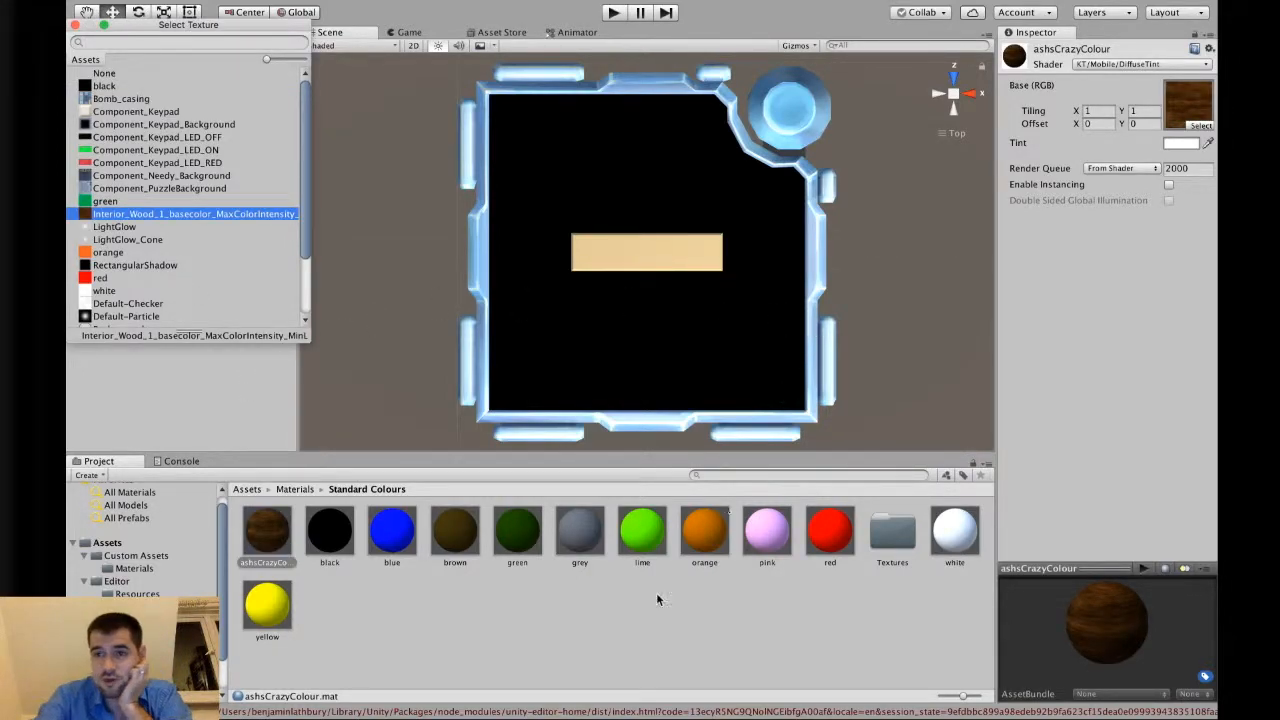
pyautogui.moveTo(270, 535)
pyautogui.mouseDown()
pyautogui.moveTo(296, 546)
pyautogui.moveTo(282, 543)
pyautogui.moveTo(702, 257)
pyautogui.moveTo(677, 246)
pyautogui.moveTo(649, 263)
pyautogui.moveTo(635, 257)
pyautogui.moveTo(660, 257)
pyautogui.moveTo(614, 257)
pyautogui.moveTo(631, 257)
pyautogui.moveTo(593, 340)
pyautogui.moveTo(627, 319)
pyautogui.moveTo(647, 324)
pyautogui.moveTo(278, 524)
pyautogui.mouseUp()
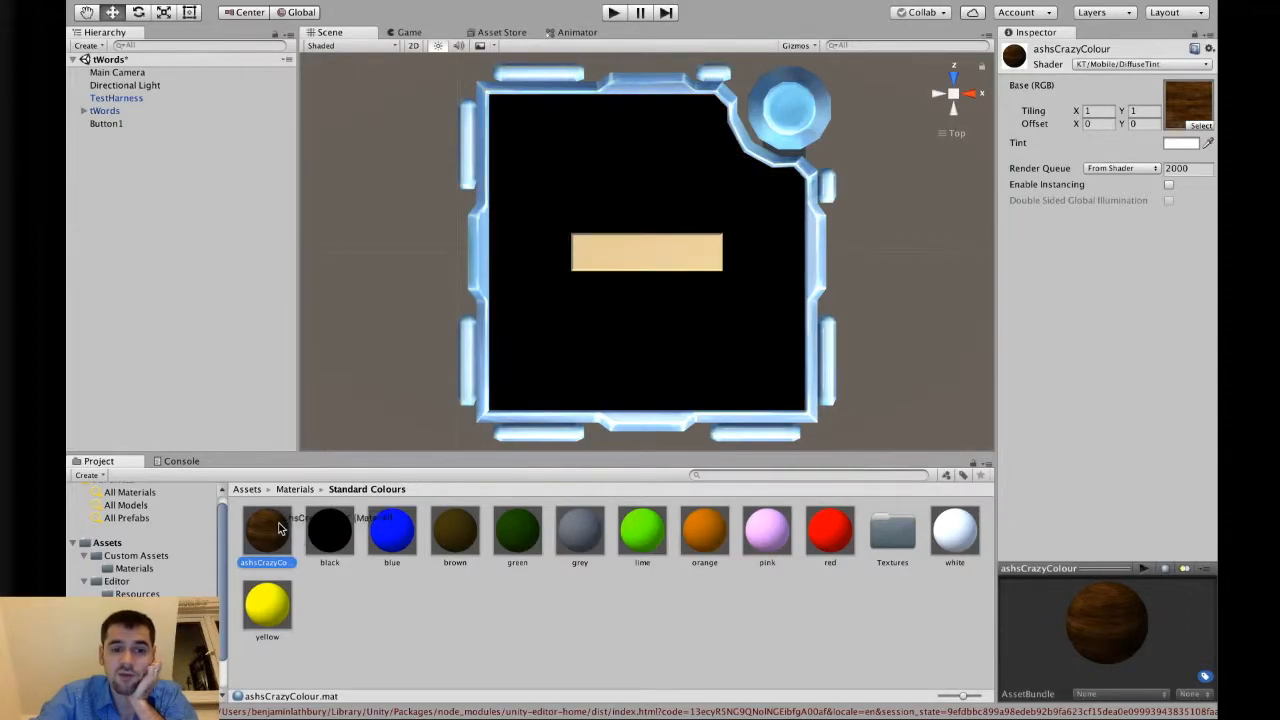
pyautogui.click(1199, 126)
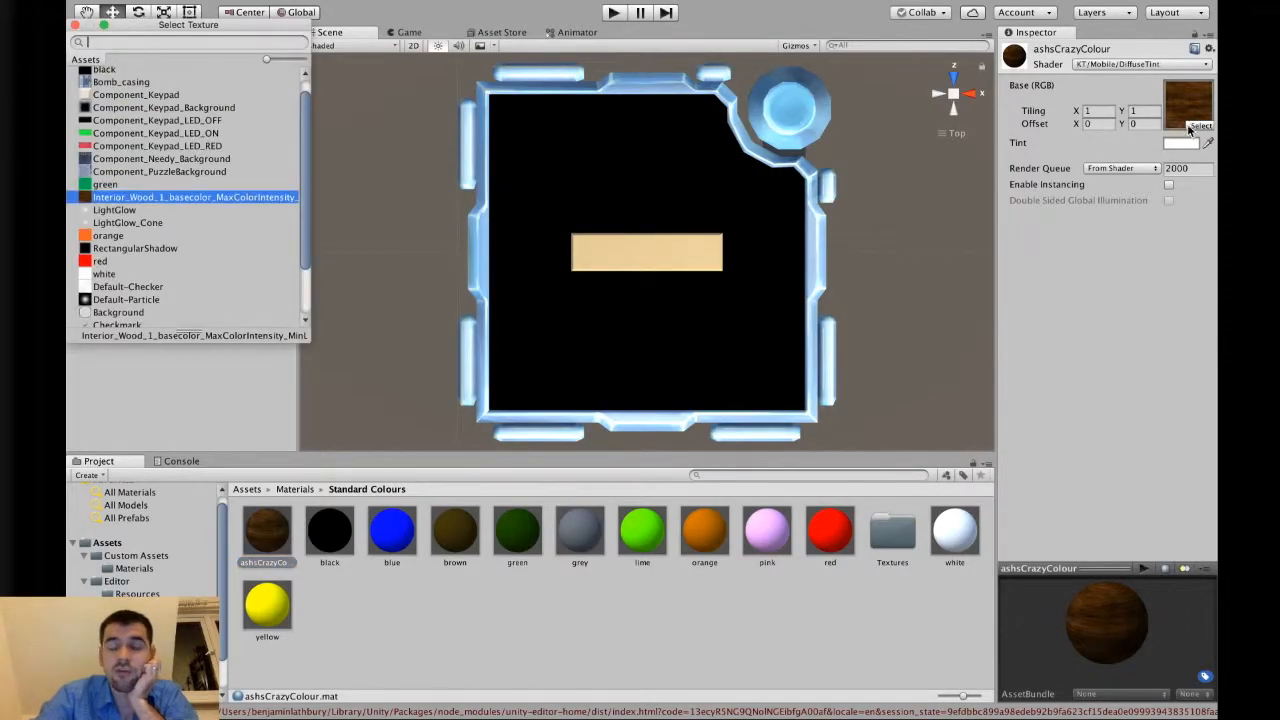
pyautogui.click(592, 641)
# Switch to the web browser, open a new tab and search for "hazard material".
pyautogui.hotkey('ctrl', 'Right')
pyautogui.hotkey('ctrl', 'Right')
pyautogui.hotkey('ctrl', 't')
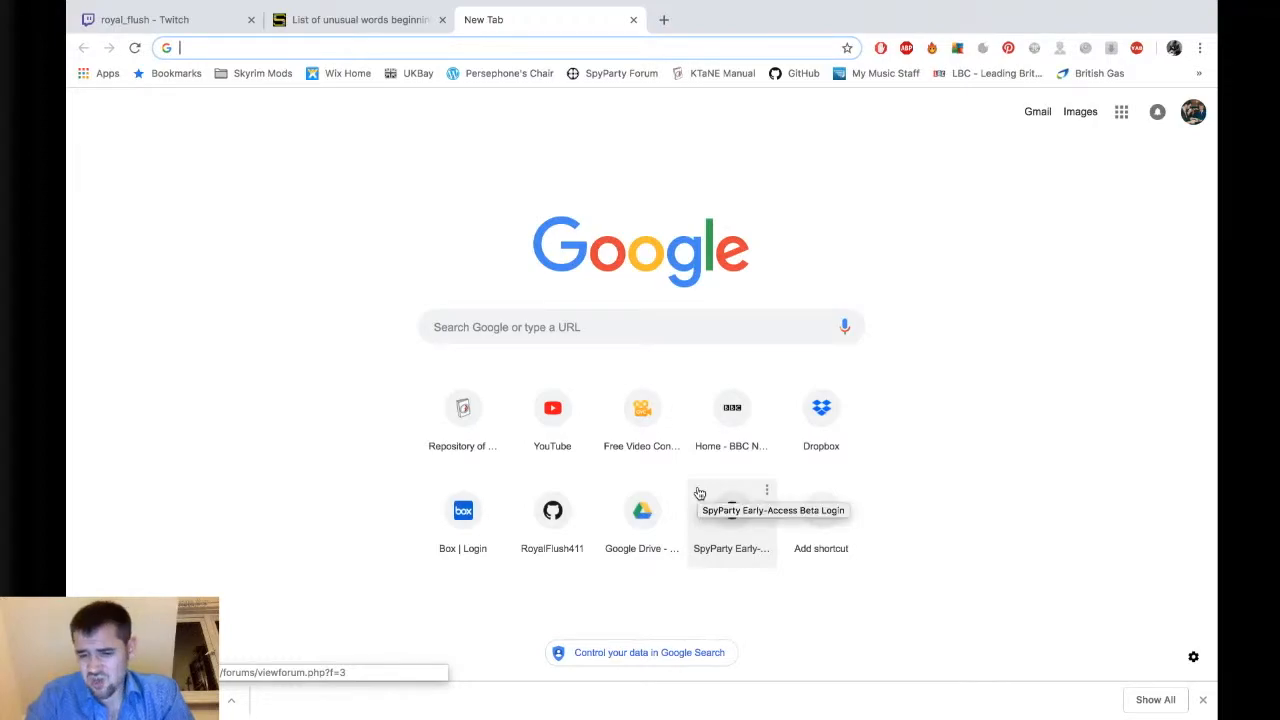
pyautogui.write('h')
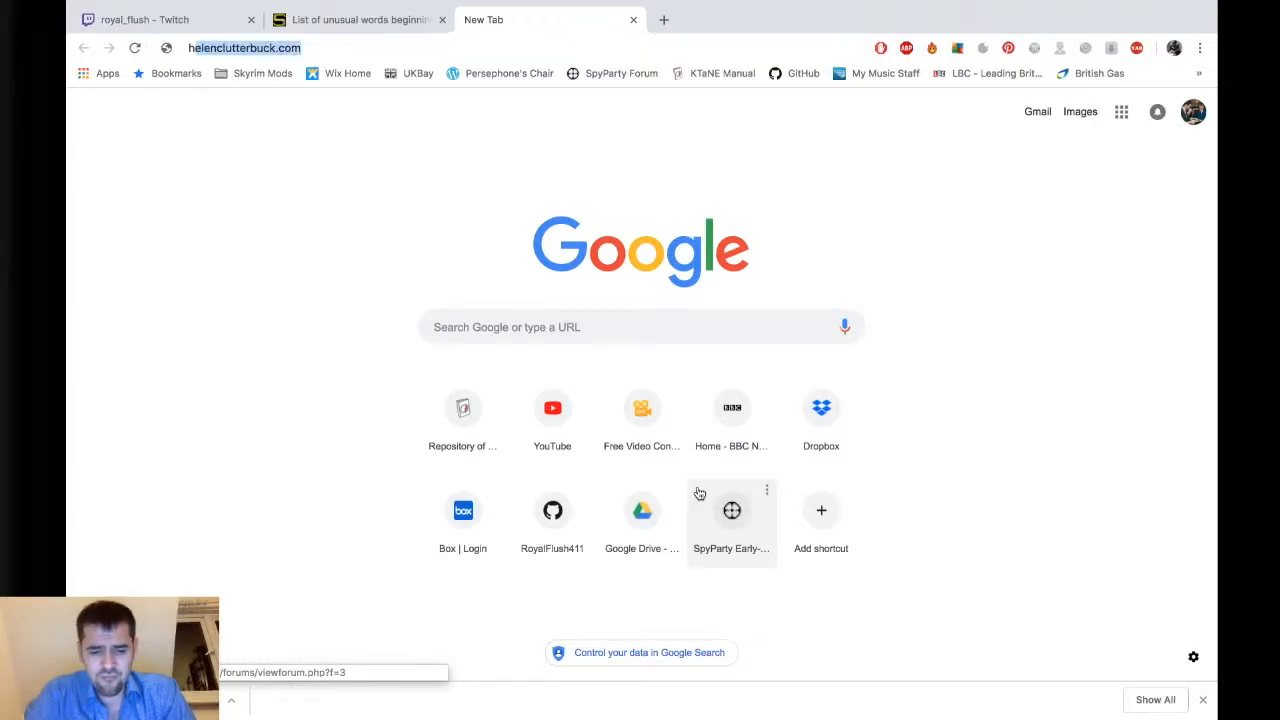
pyautogui.write('azard material')
pyautogui.press('Return')
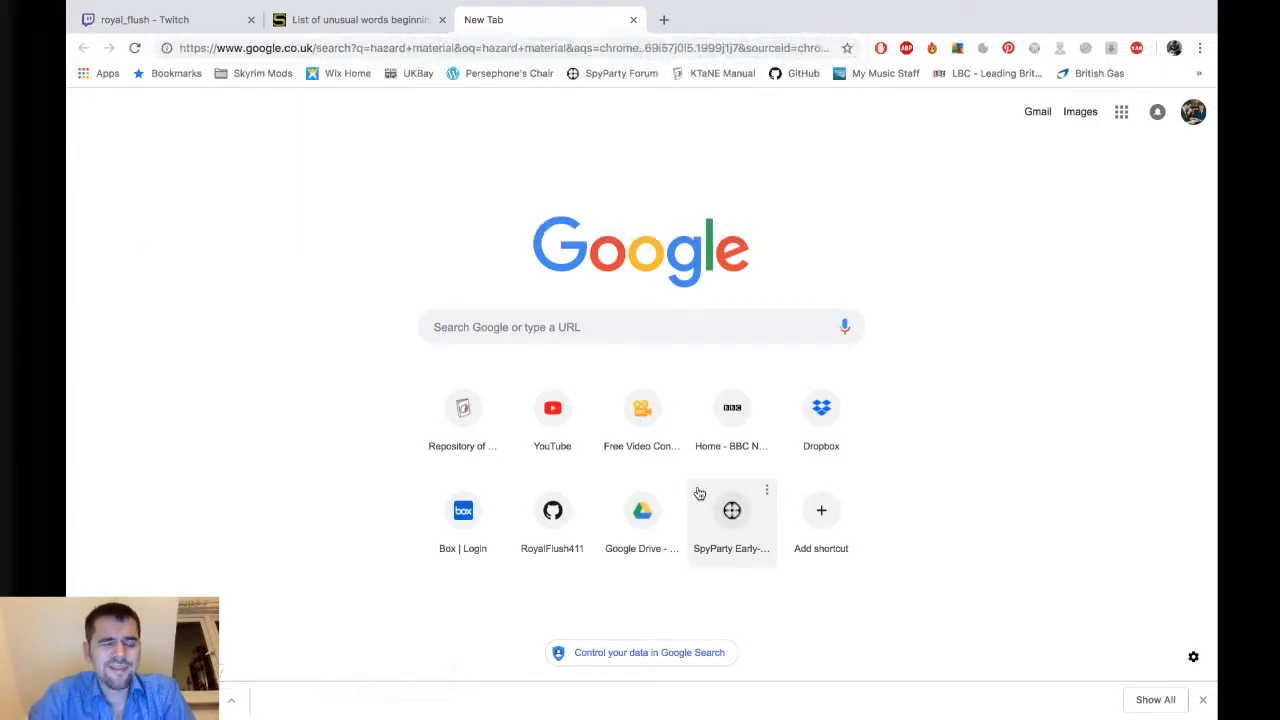
# Switch to image results and change the search to "hazard tape".
pyautogui.click(254, 168)
pyautogui.doubleClick(274, 121)
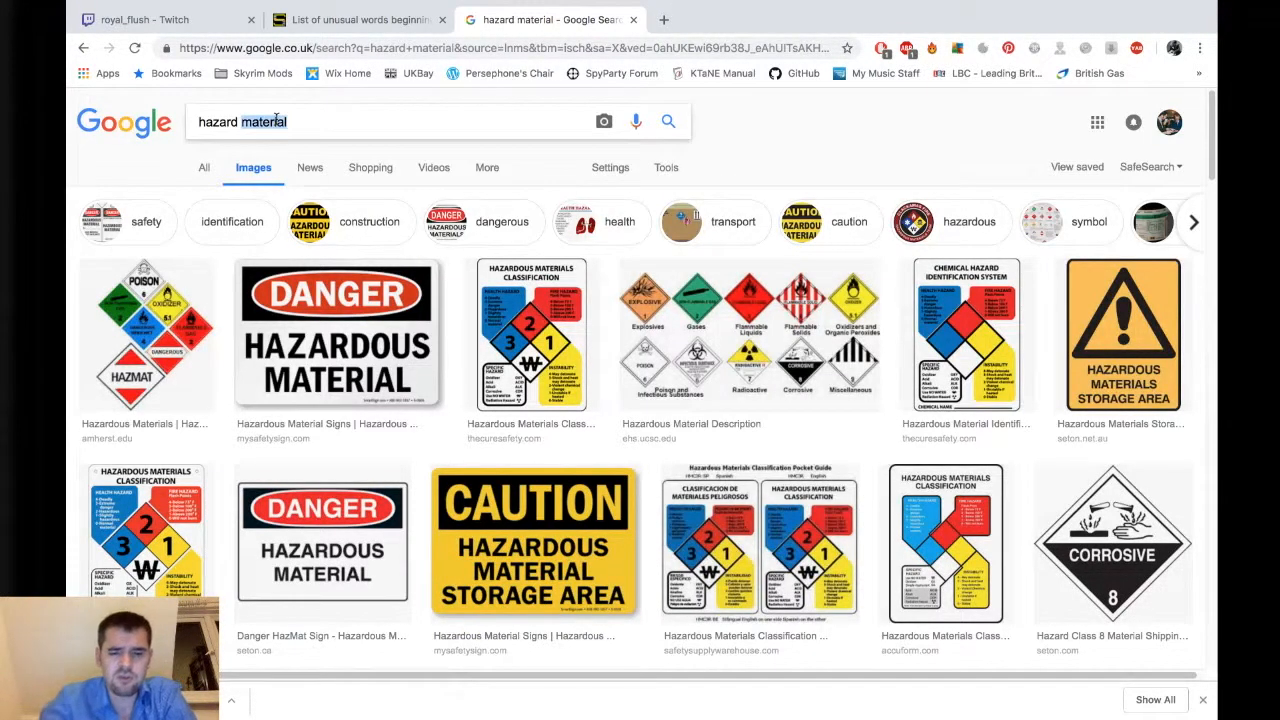
pyautogui.write('tape')
pyautogui.press('Return')
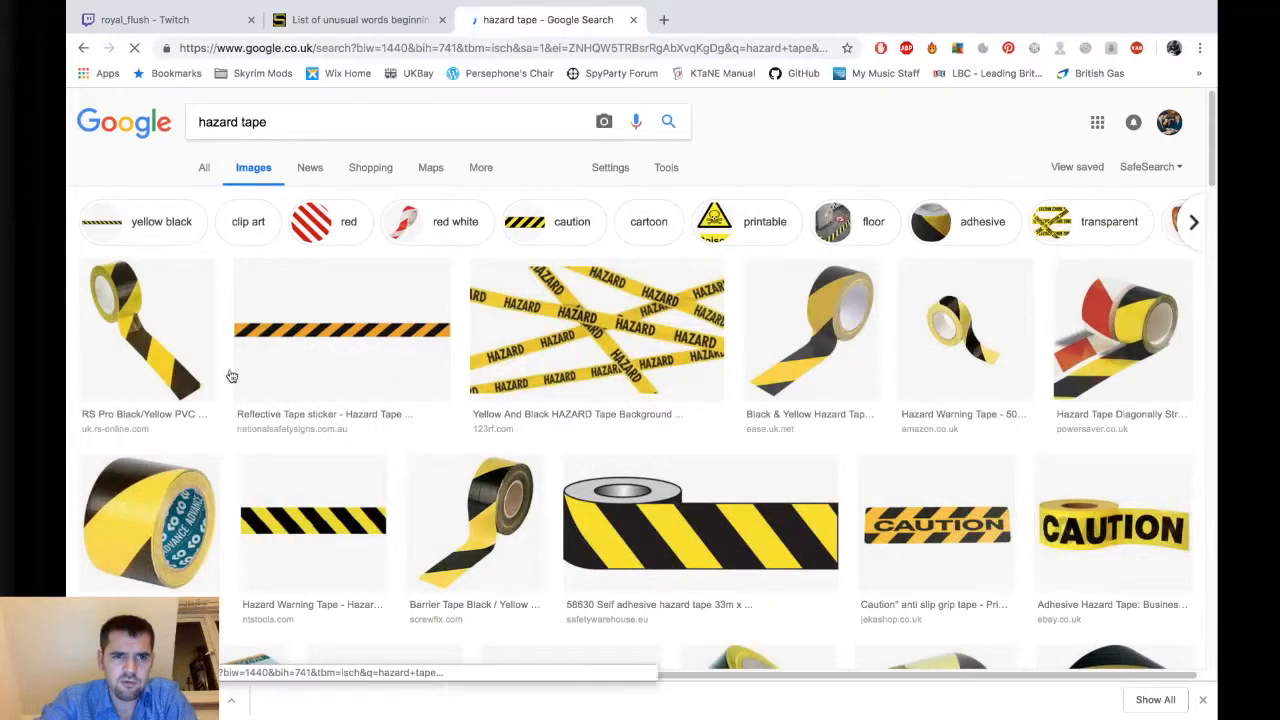
# Refine the image search to "hazard tape material".
pyautogui.scroll(-6, 494, 337)
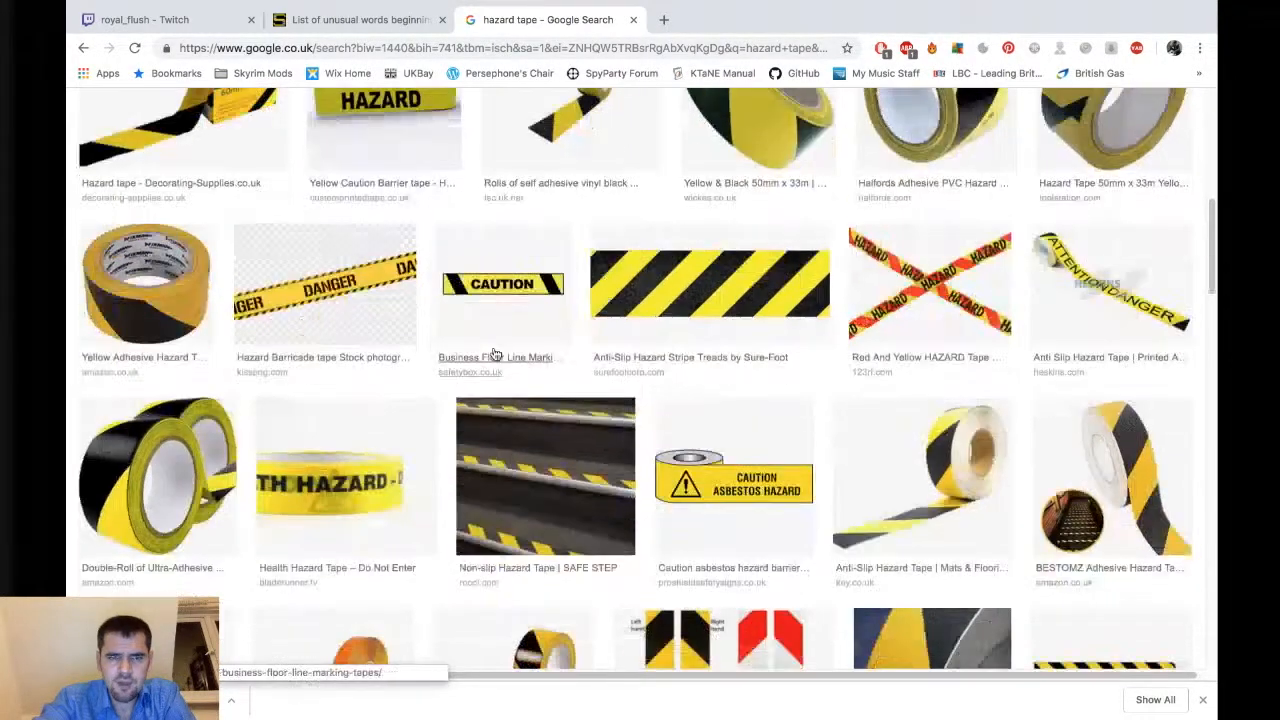
pyautogui.scroll(10, 494, 354)
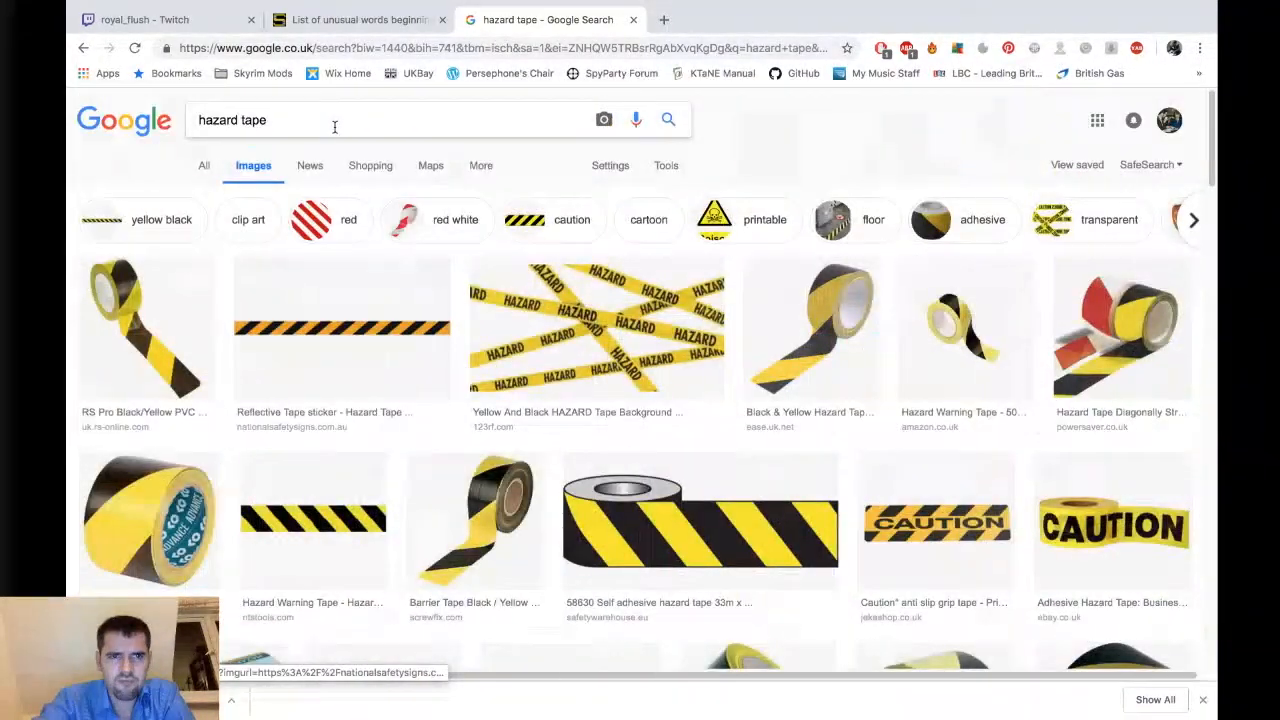
pyautogui.click(337, 127)
pyautogui.write('material')
pyautogui.press('Return')
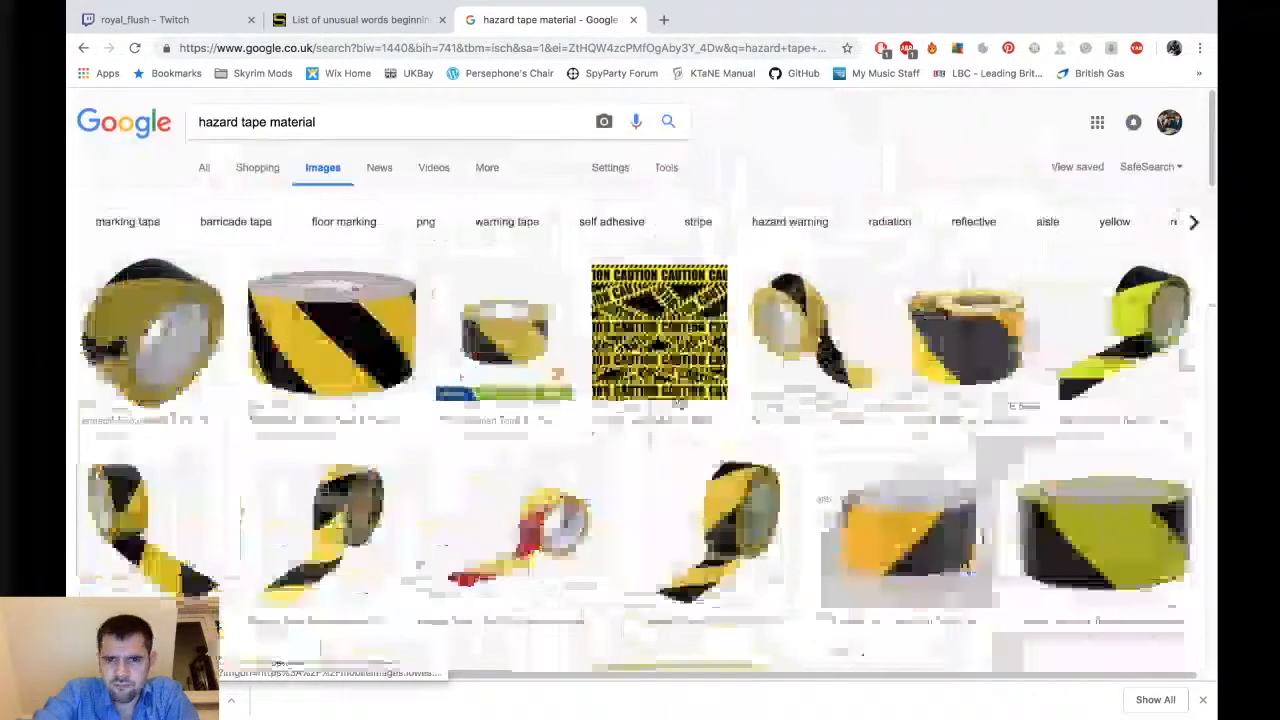
# Open the caution tape pattern image full size and save it to the Desktop as hazartMat.
pyautogui.click(676, 308)
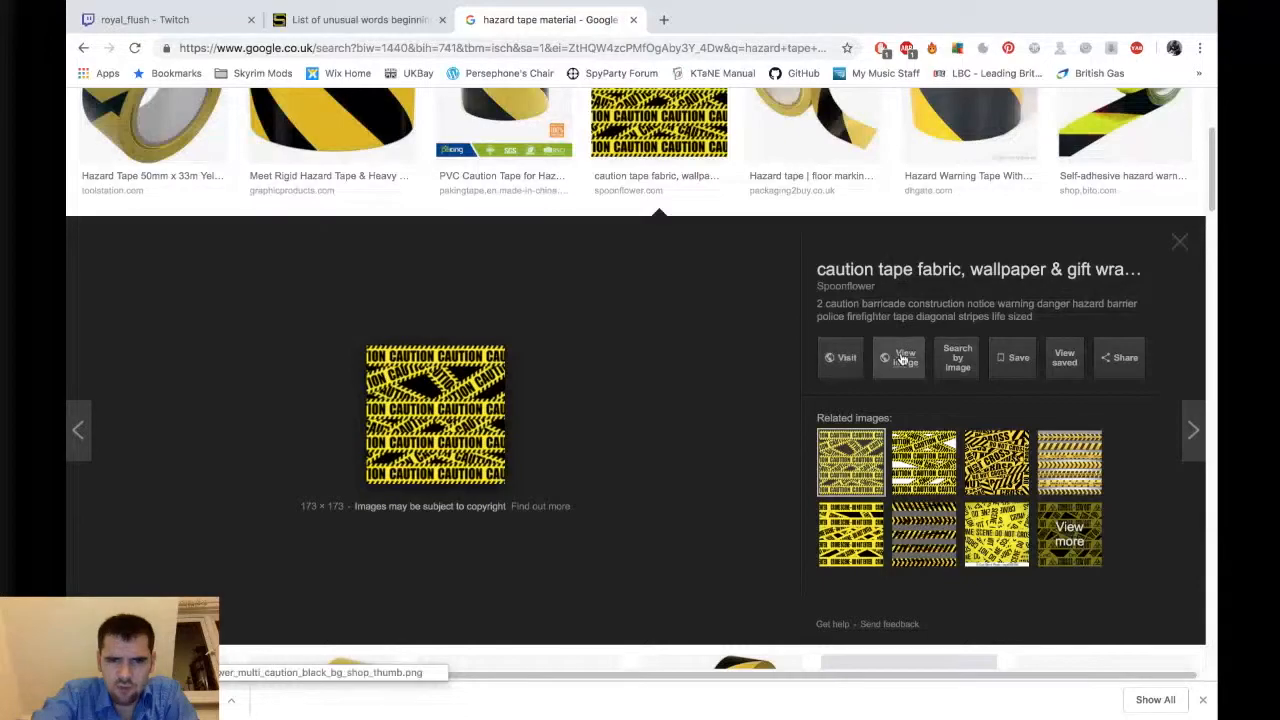
pyautogui.click(902, 360)
pyautogui.rightClick(658, 372)
pyautogui.click(690, 400)
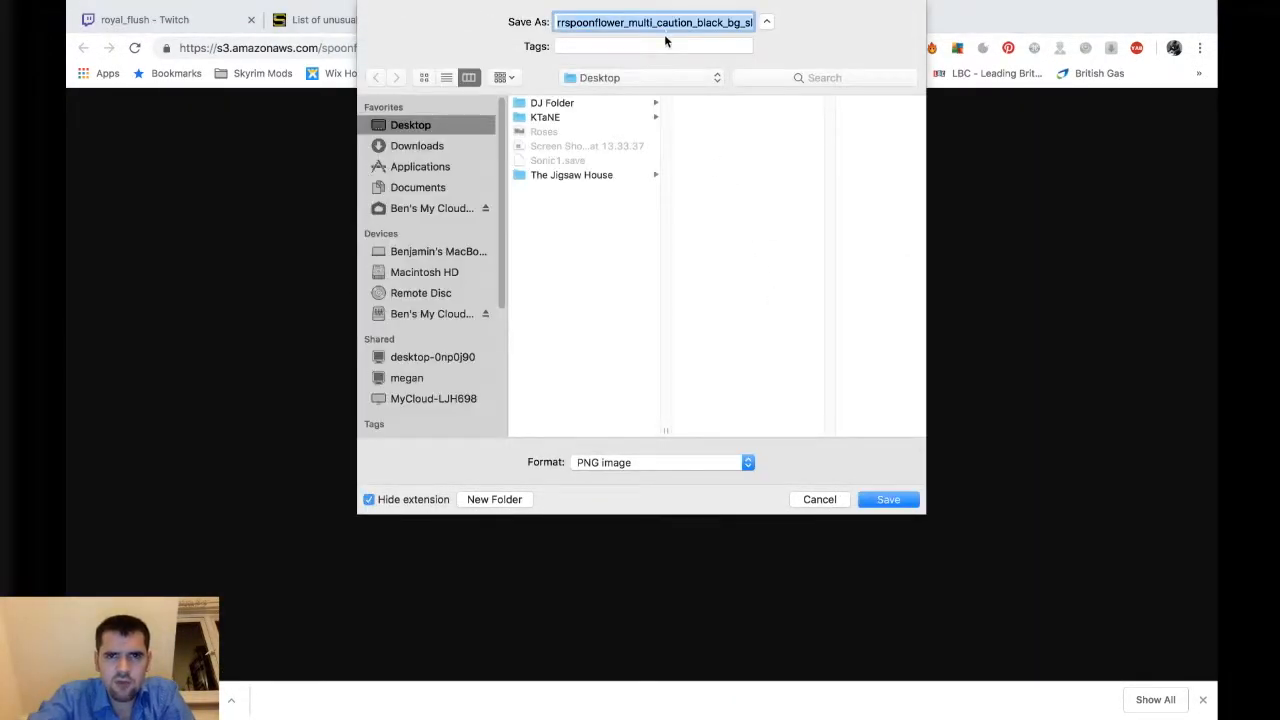
pyautogui.write('hazartMat')
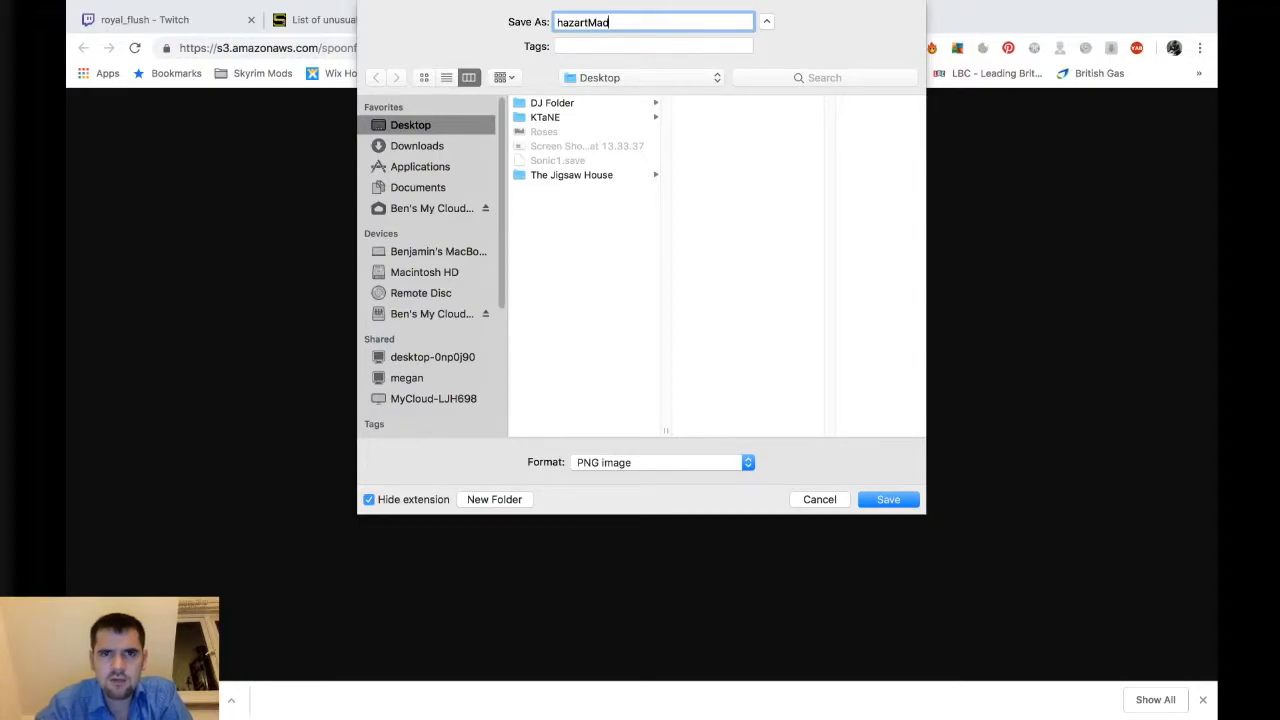
pyautogui.press('Return')
# Open the T-Words project's Assets folder in Finder.
pyautogui.click(826, 22)
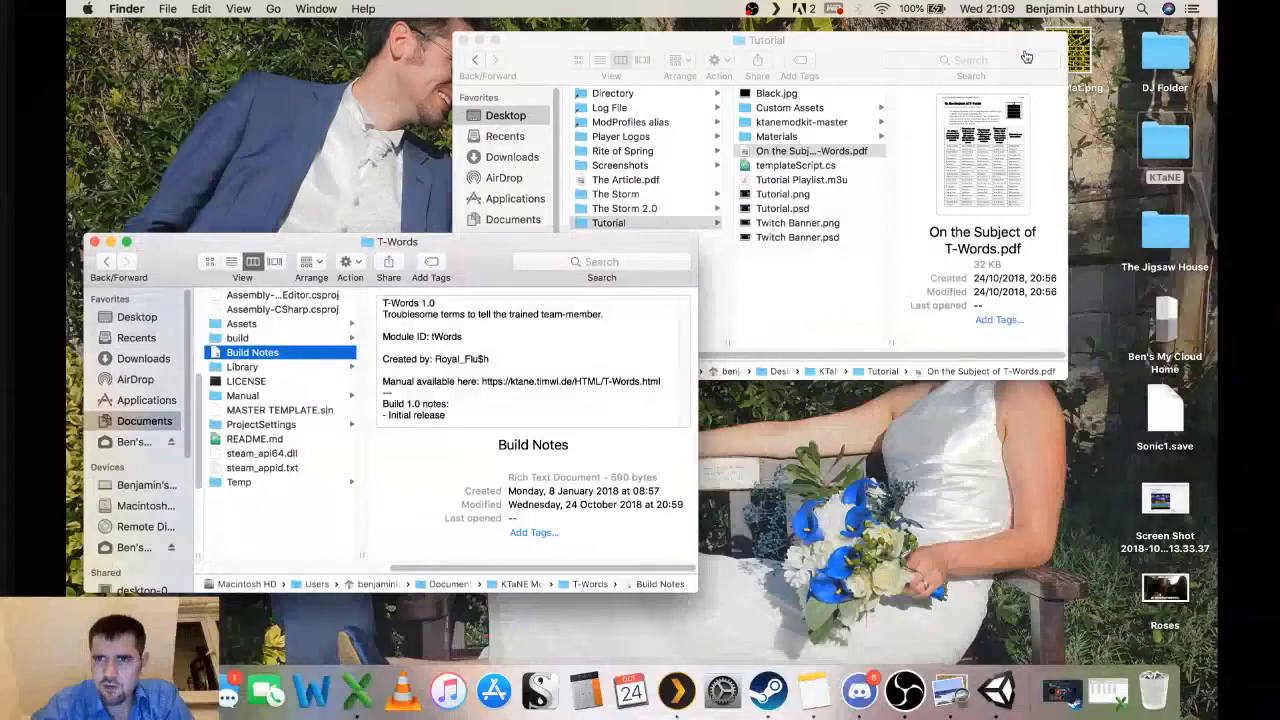
pyautogui.click(318, 324)
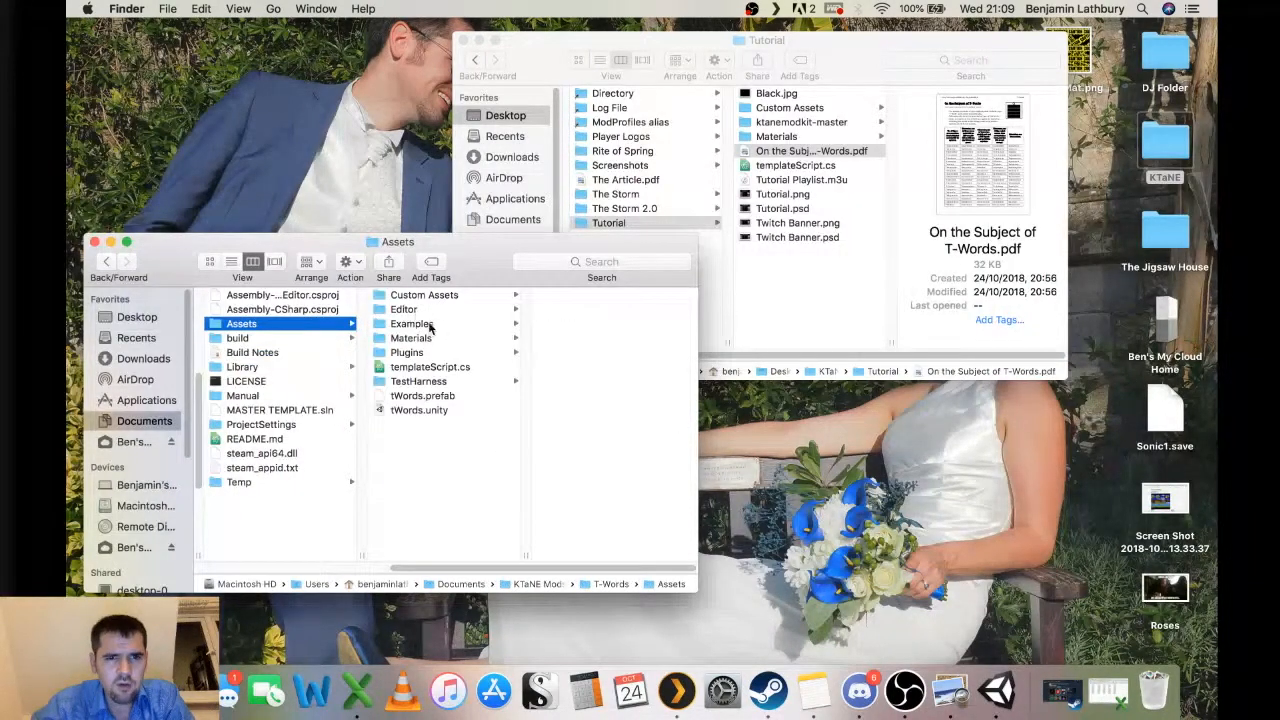
# Copy the hazartMat image from the Desktop into the project's Assets > Materials > Custom Textures folder.
pyautogui.click(428, 355)
pyautogui.click(434, 340)
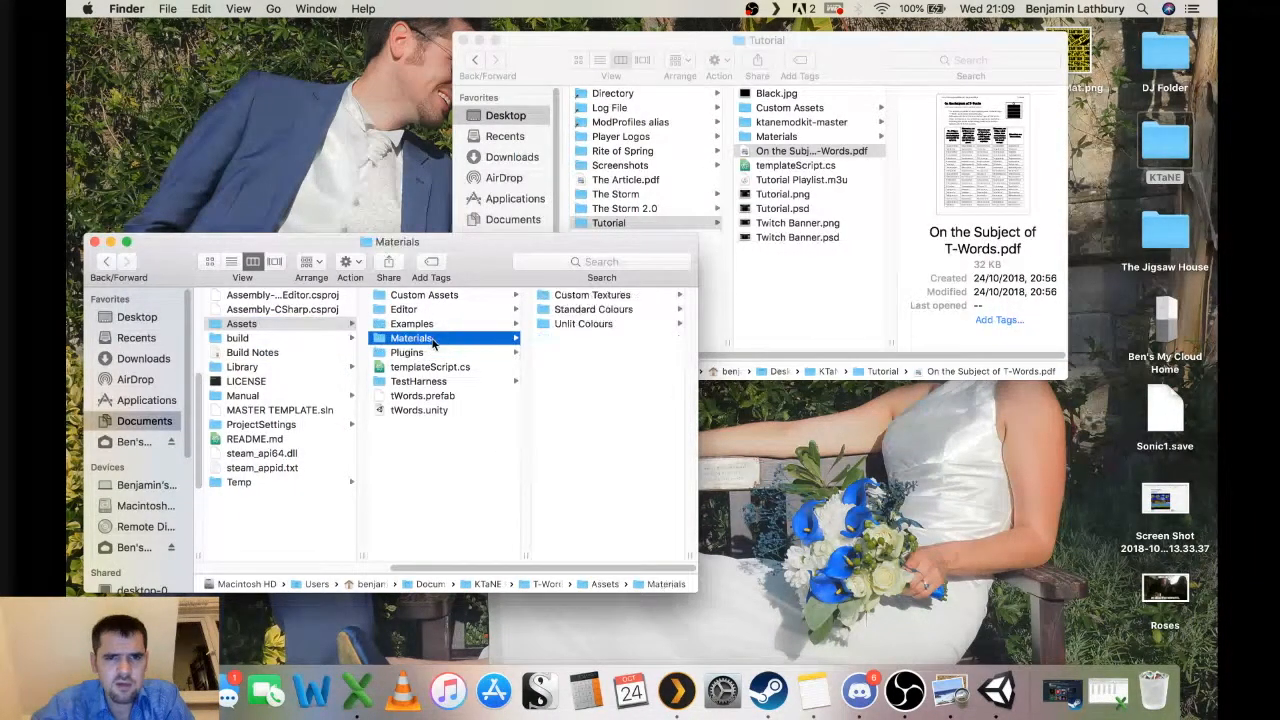
pyautogui.click(600, 296)
pyautogui.moveTo(1092, 57); pyautogui.dragTo(620, 398)
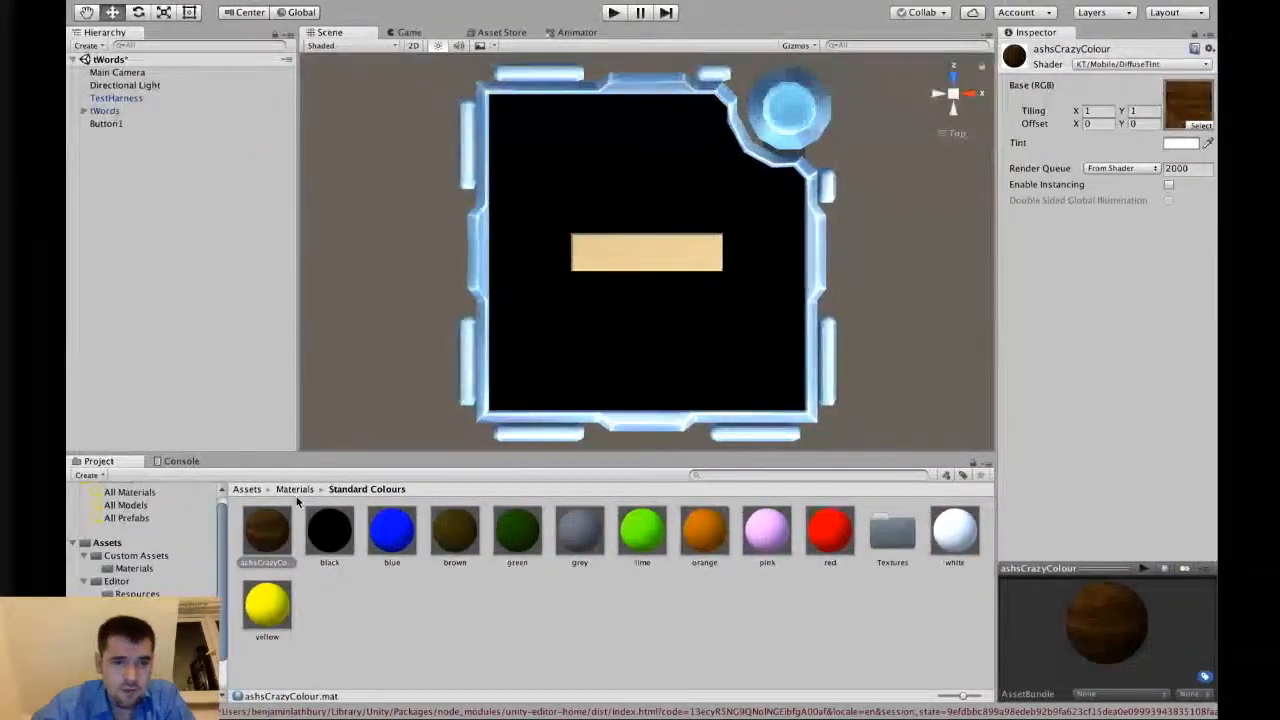
# Open the Custom Textures folder and apply the hazartMat texture to Button1.
pyautogui.click(298, 490)
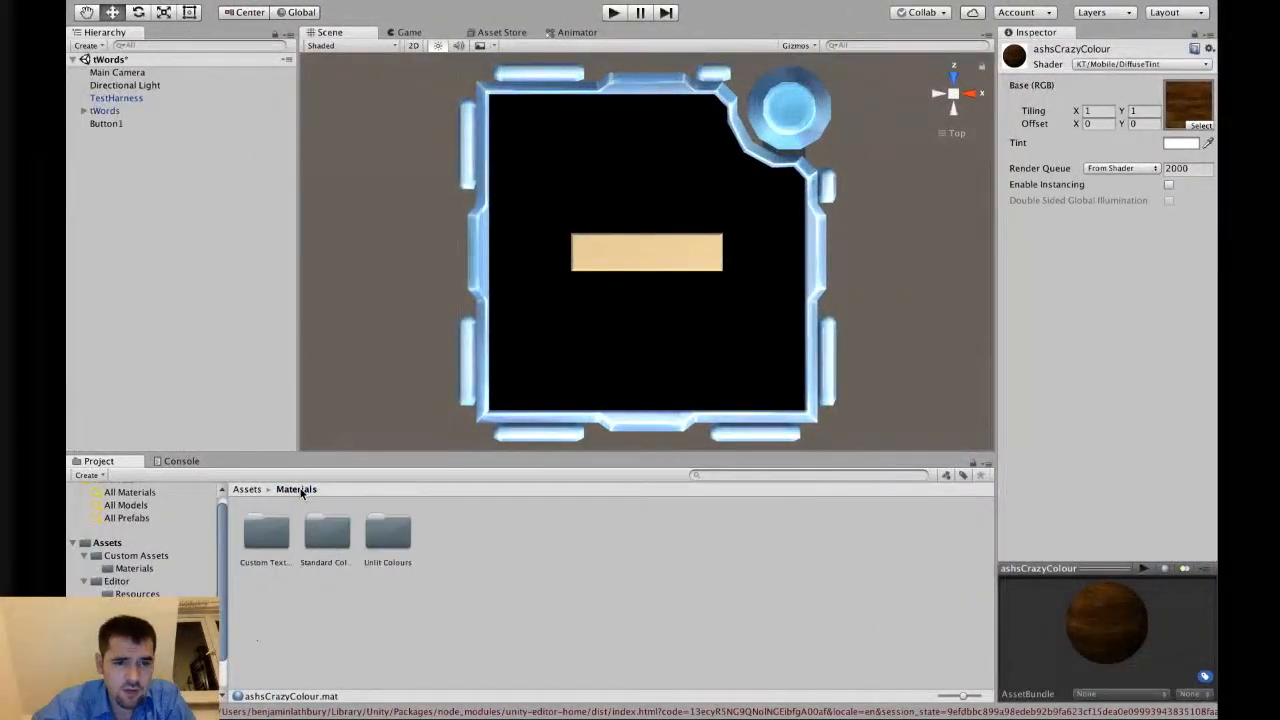
pyautogui.doubleClick(256, 531)
pyautogui.moveTo(262, 532); pyautogui.dragTo(104, 125)
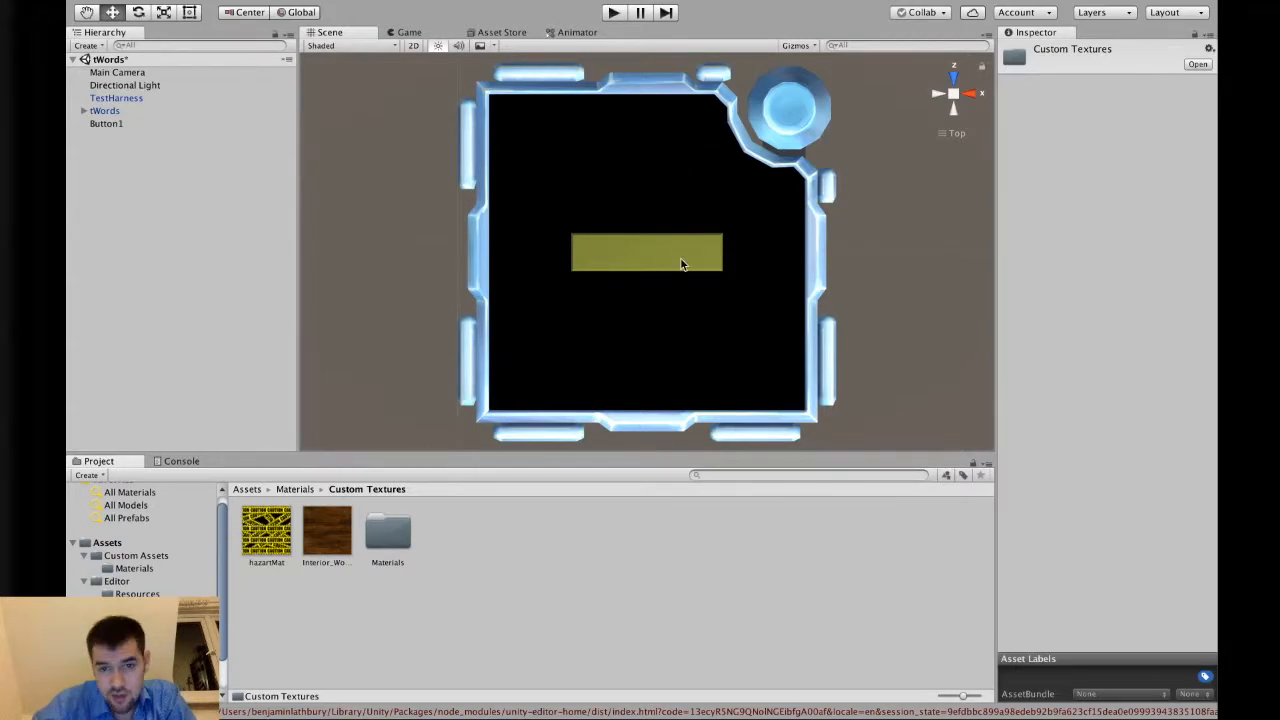
# Rename the generated material in the Custom Textures Materials folder to hazardMat.
pyautogui.doubleClick(381, 526)
pyautogui.click(268, 534)
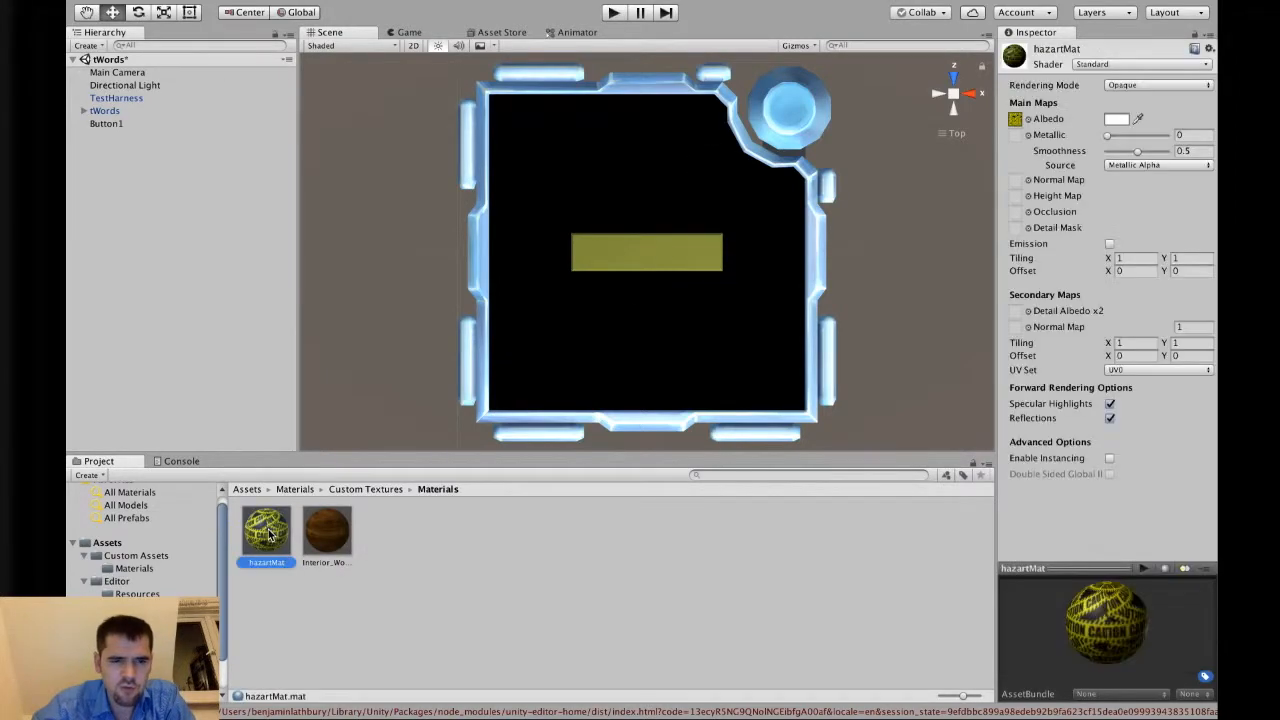
pyautogui.click(286, 562)
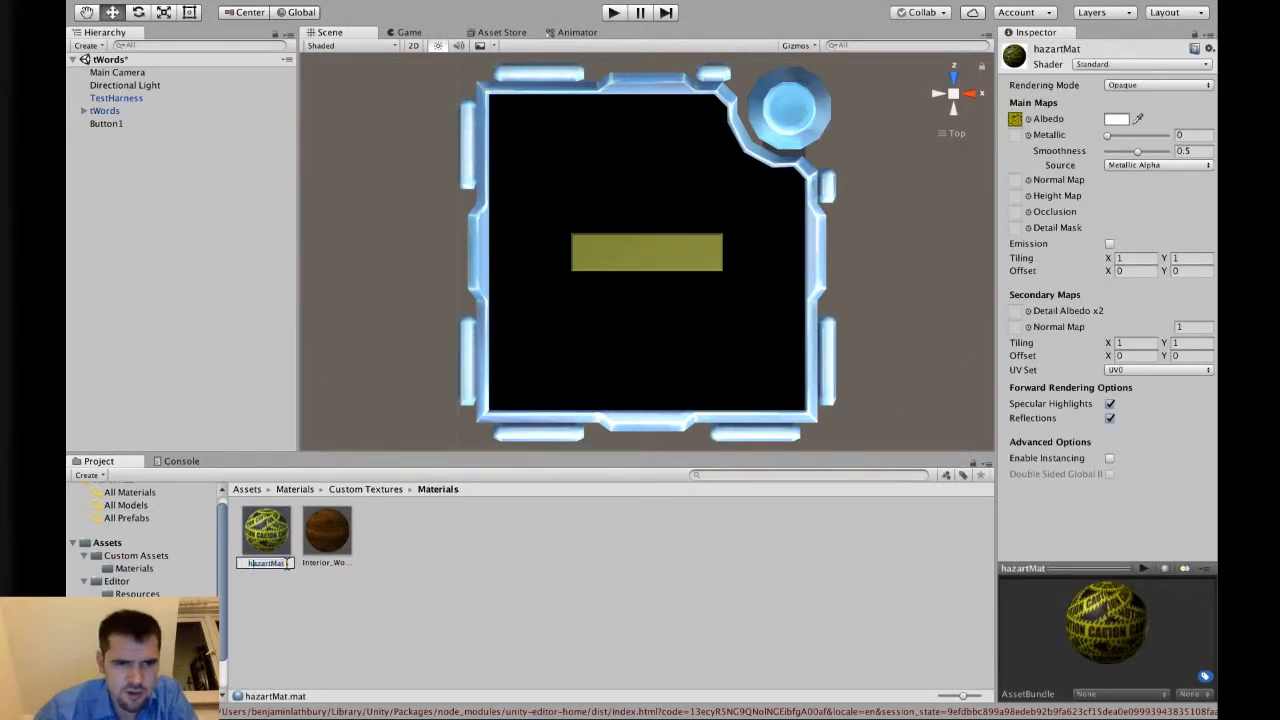
pyautogui.press('BackSpace')
pyautogui.write('d')
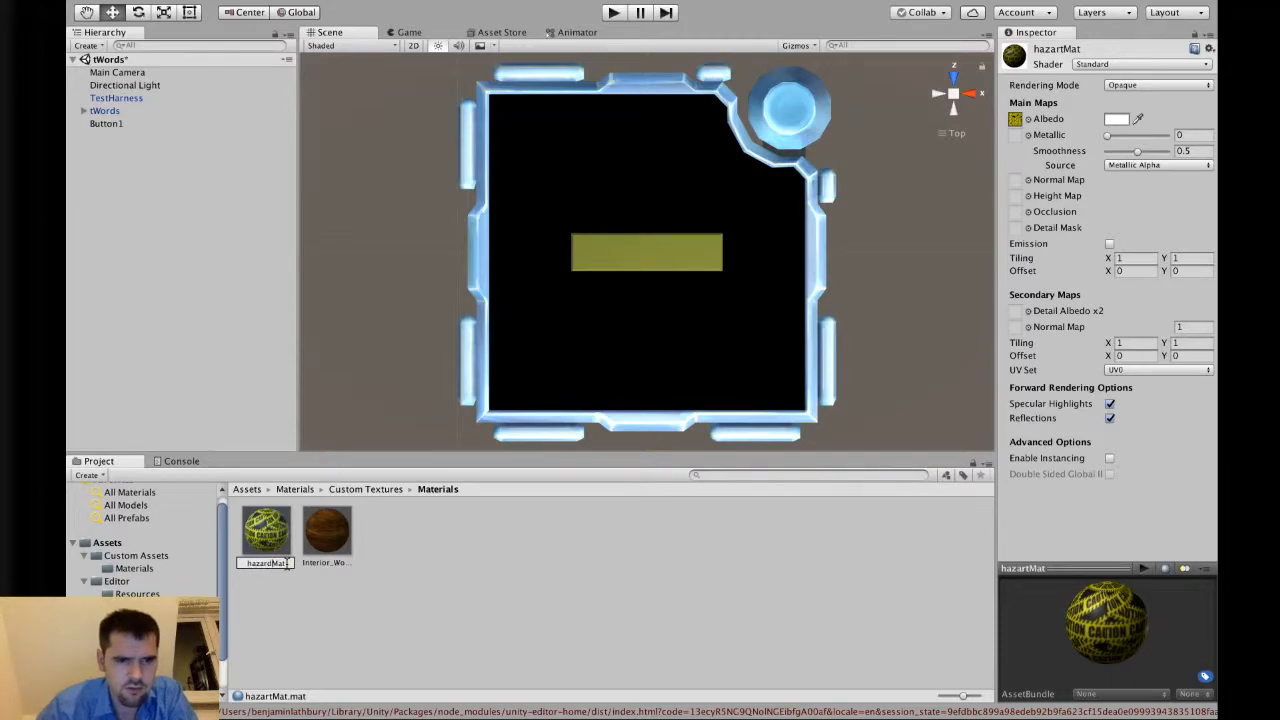
pyautogui.press('Return')
# Rename the hazartMat texture in Custom Textures to hazardMat.
pyautogui.click(362, 489)
pyautogui.click(281, 563)
pyautogui.click(283, 564)
pyautogui.press('BackSpace')
pyautogui.write('d')
pyautogui.press('Return')
# Set the hazardMat material's shader to KT/Mobile/DiffuseTint.
pyautogui.click(412, 540)
pyautogui.doubleClick(410, 538)
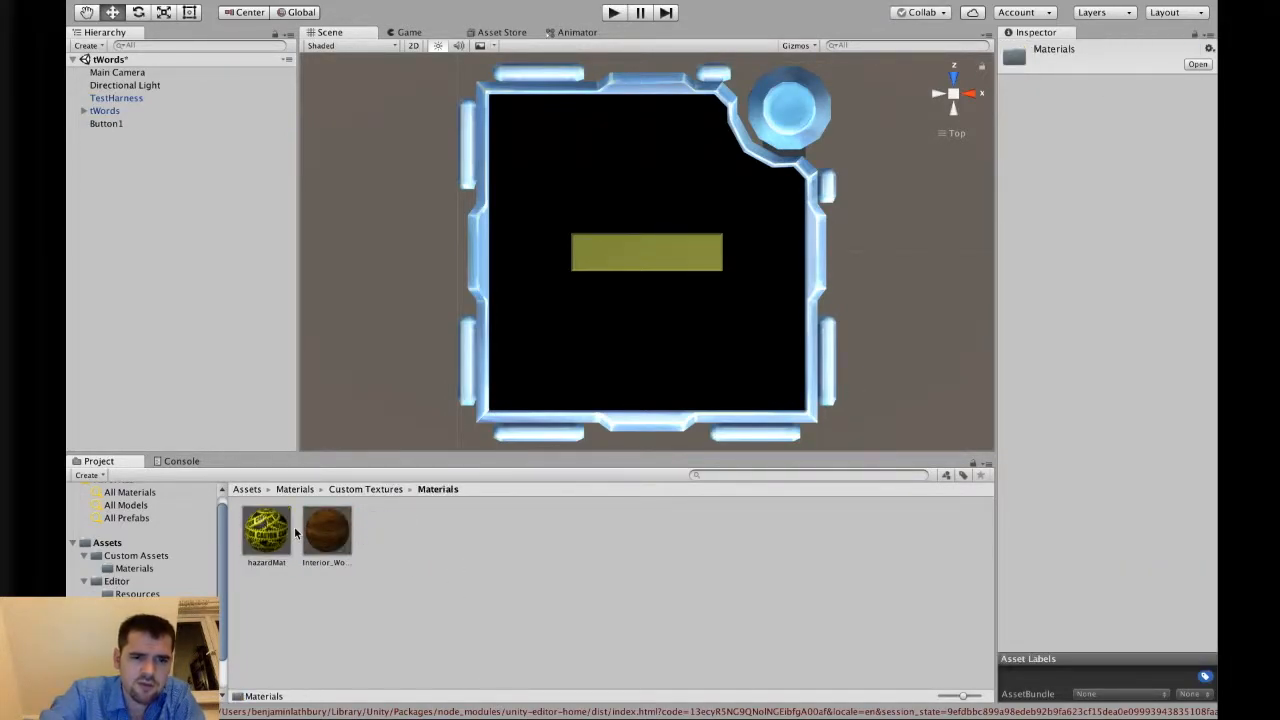
pyautogui.click(266, 530)
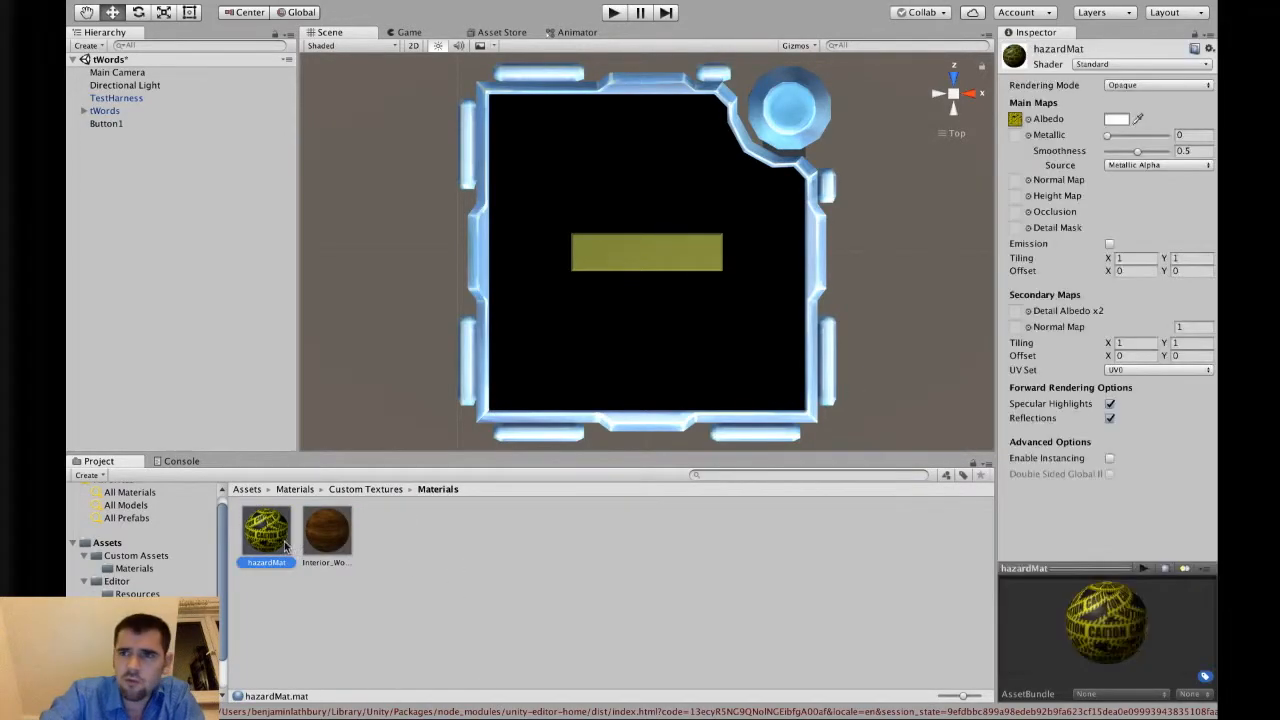
pyautogui.click(1130, 63)
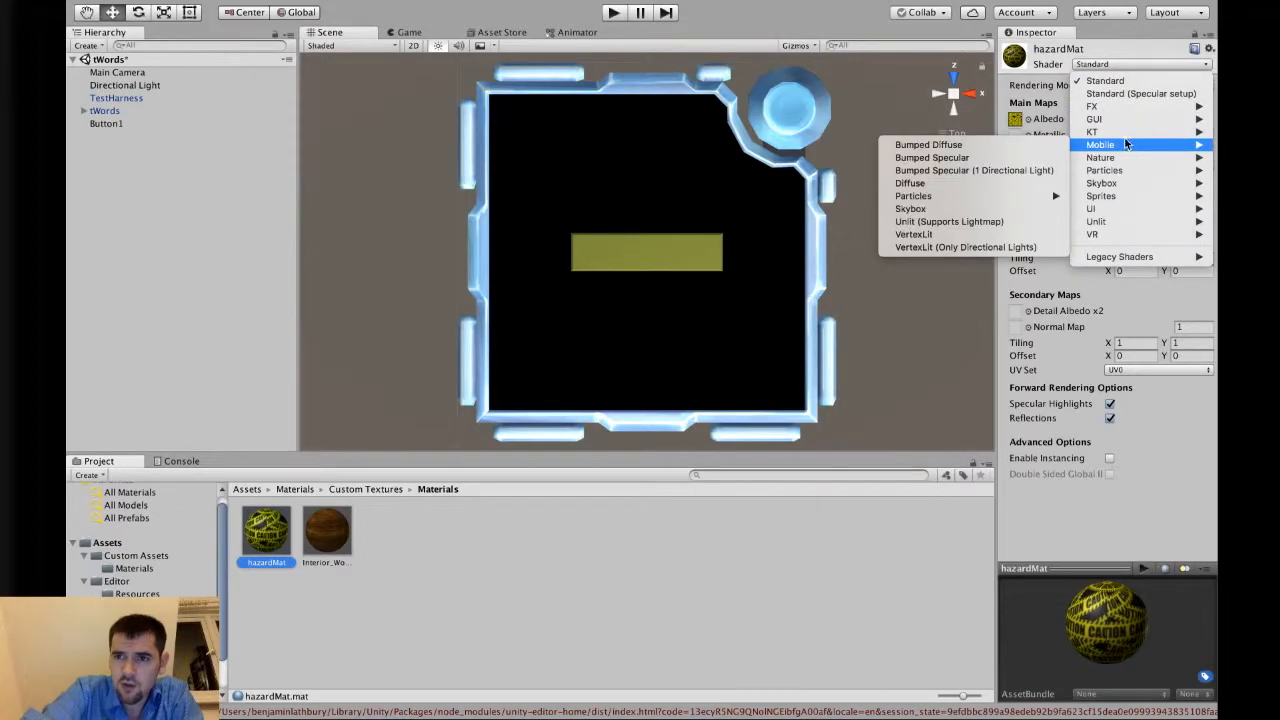
pyautogui.moveTo(1110, 131)
pyautogui.moveTo(1006, 170)
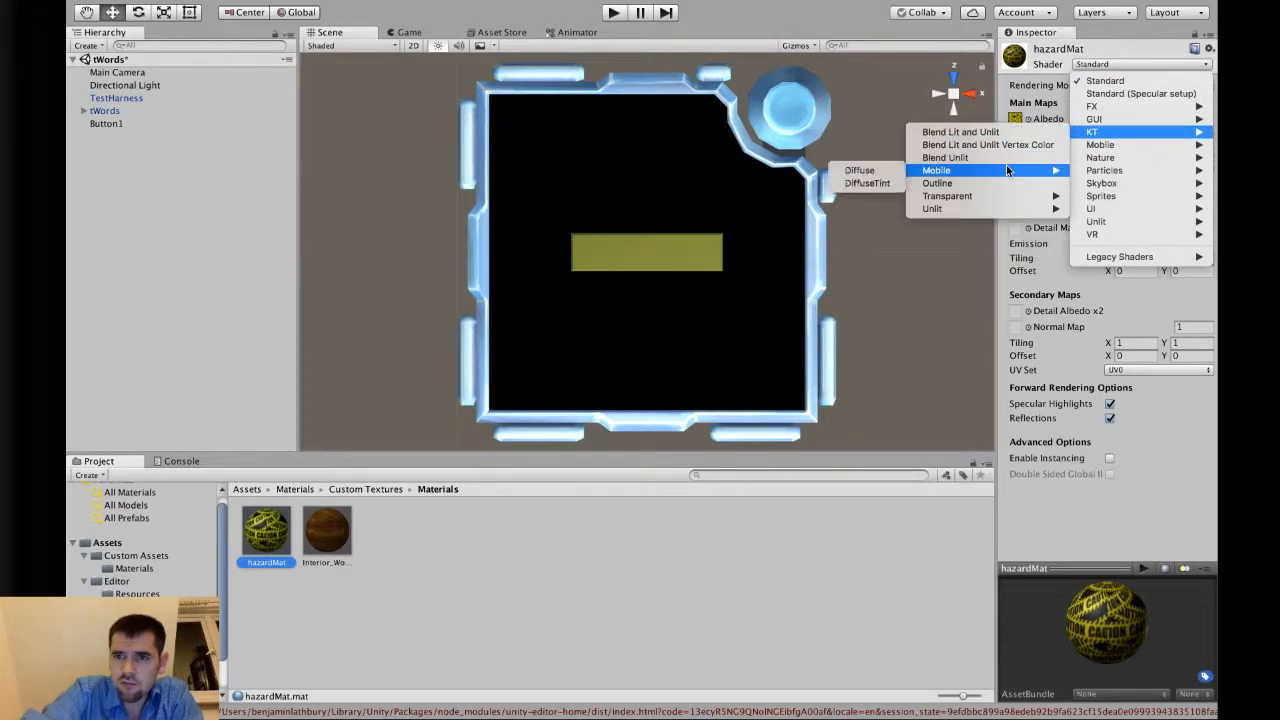
pyautogui.click(865, 183)
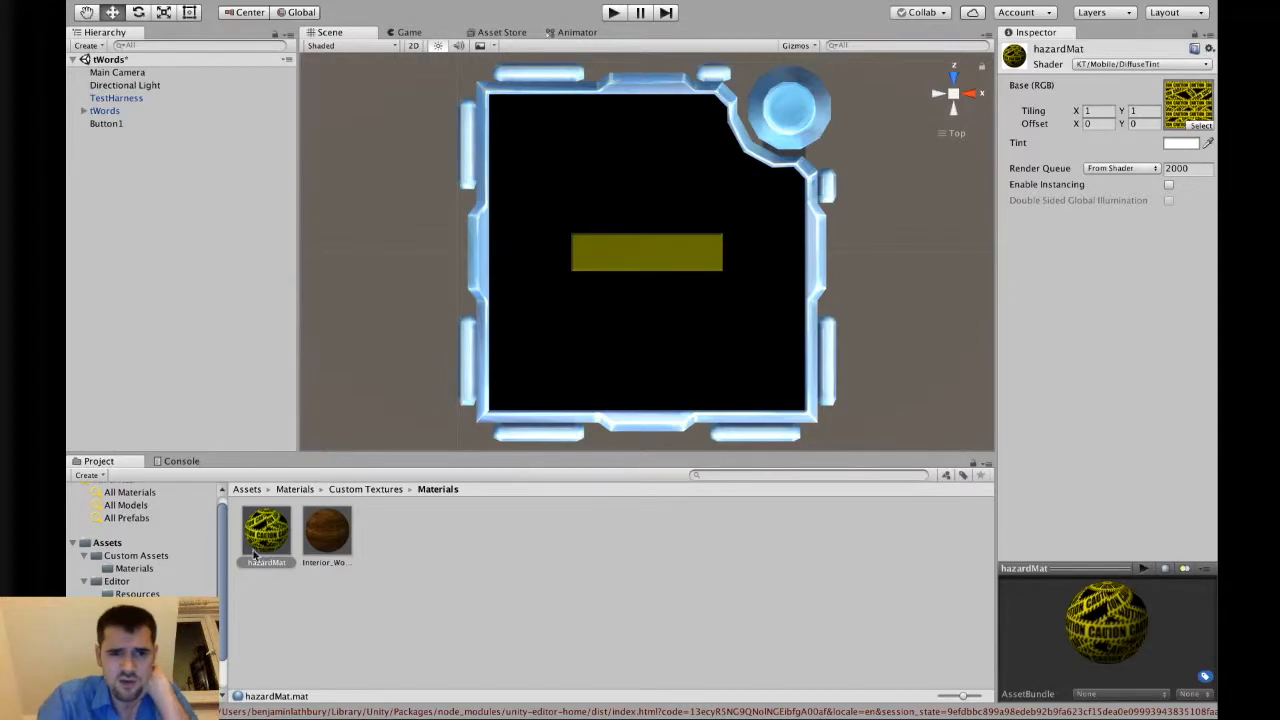
# Try to apply the hazardMat material to the button in the scene.
pyautogui.moveTo(268, 530); pyautogui.dragTo(568, 350)
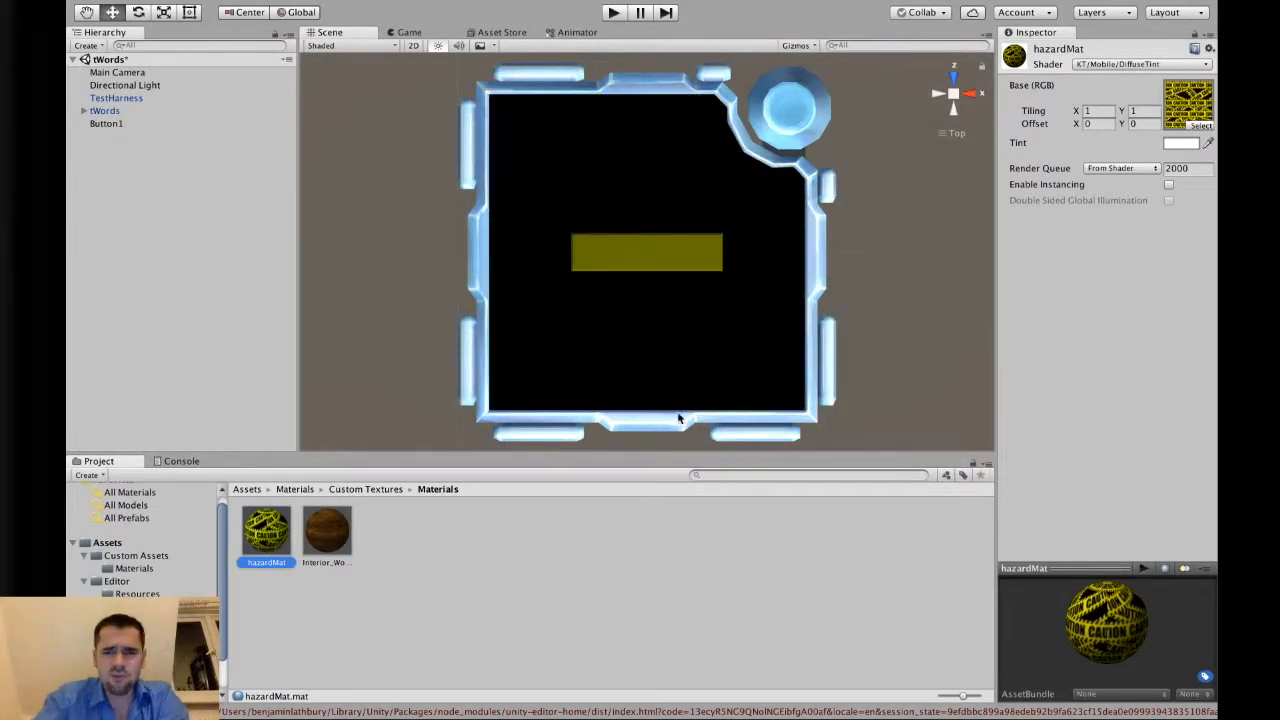
pyautogui.click(555, 552)
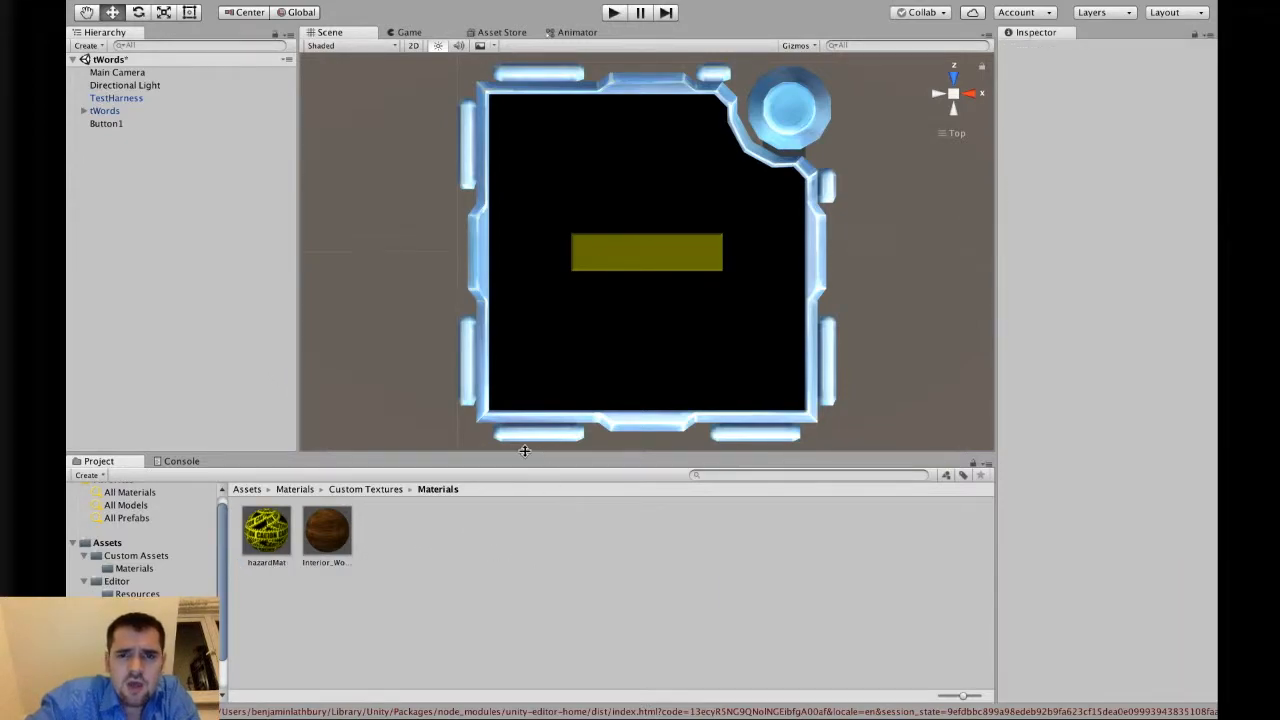
# Open the Standard Colours folder and set the ashsCrazyColour material's base texture to None.
pyautogui.click(364, 490)
pyautogui.click(298, 489)
pyautogui.click(329, 528)
pyautogui.doubleClick(329, 528)
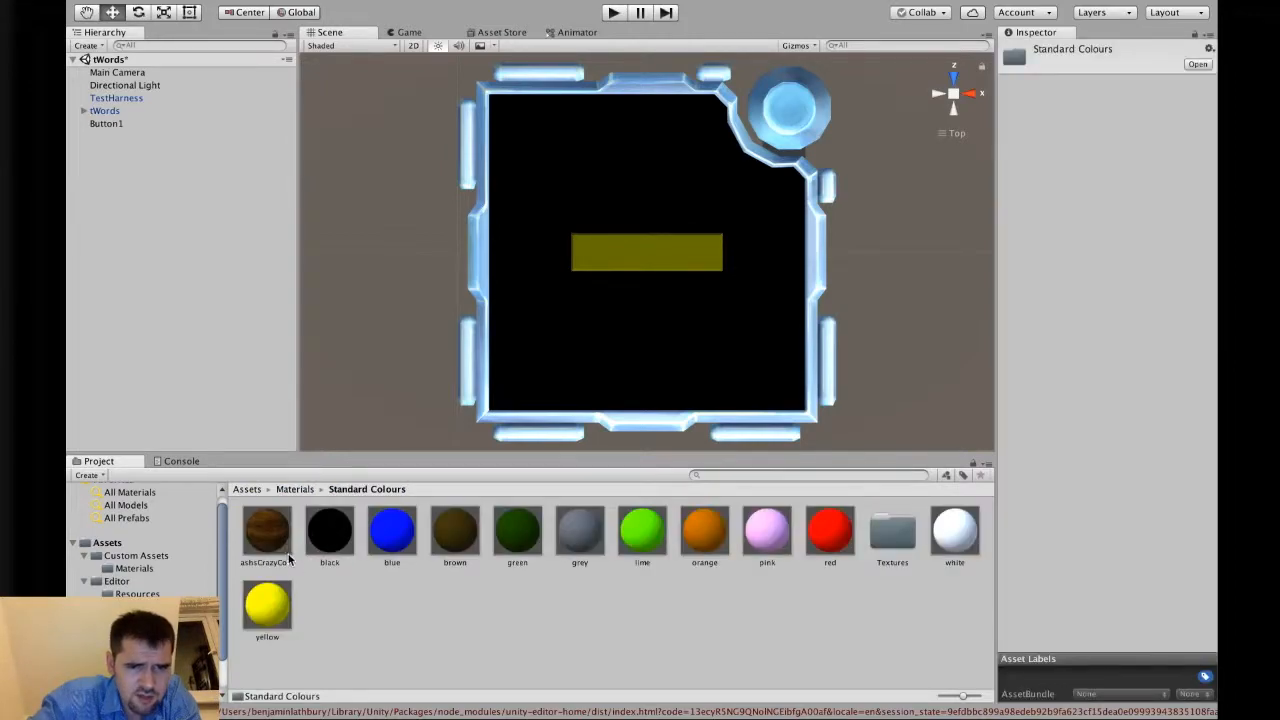
pyautogui.click(268, 530)
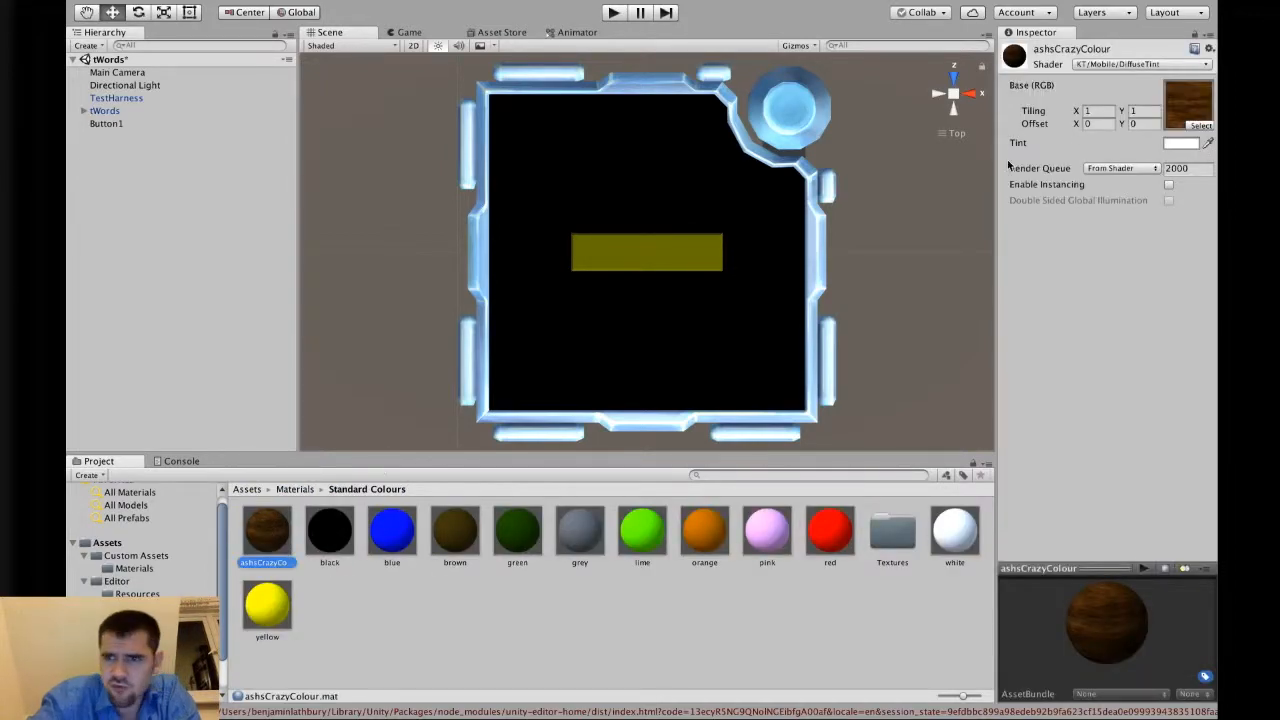
pyautogui.click(1192, 127)
pyautogui.scroll(1, 183, 115)
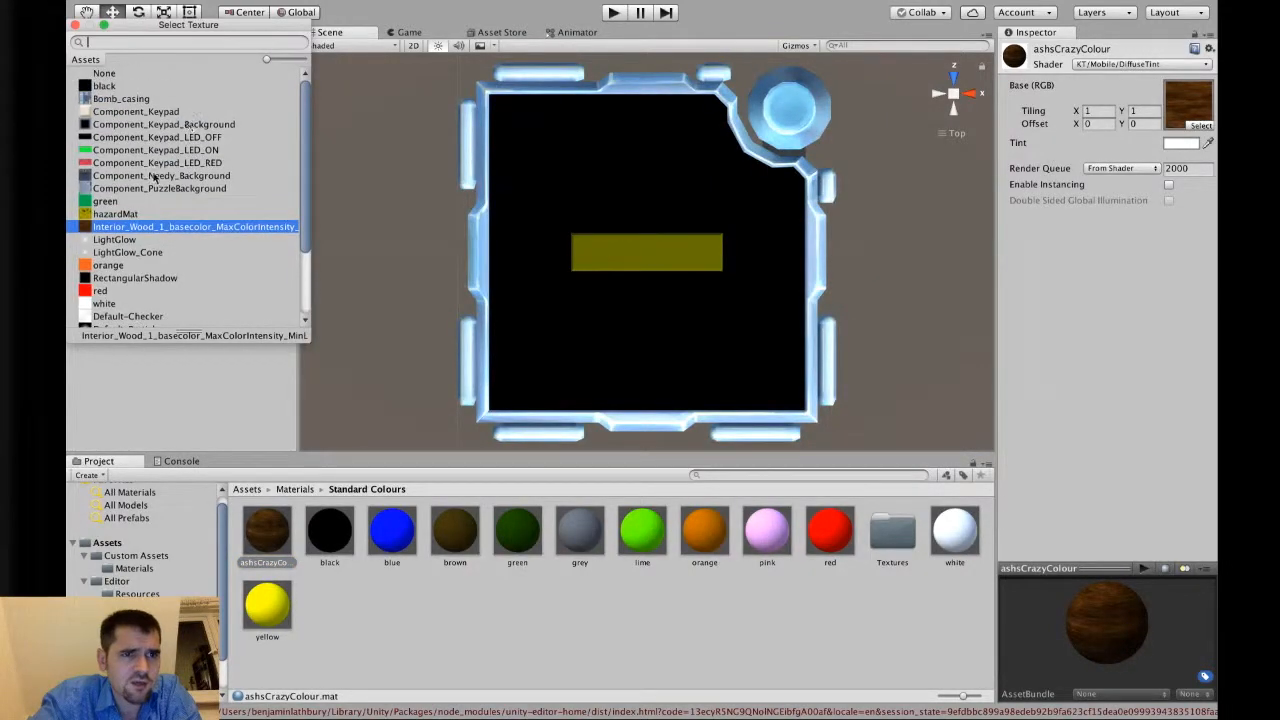
pyautogui.click(135, 214)
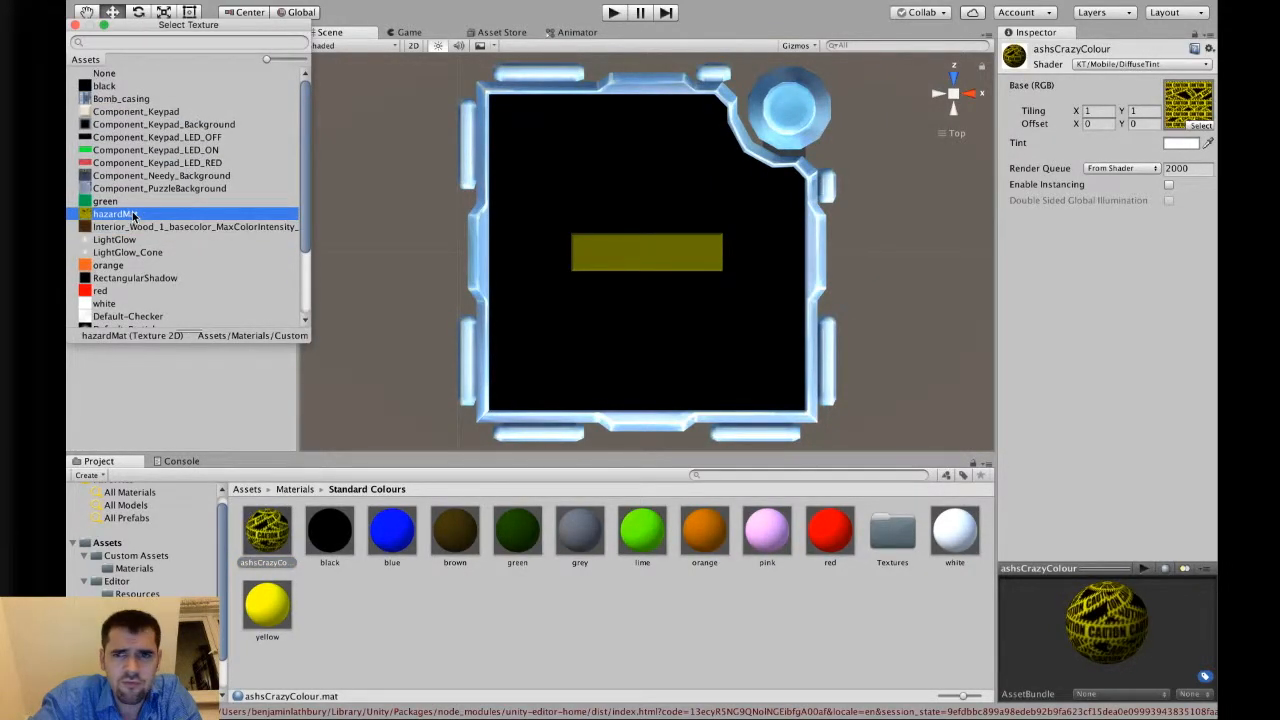
pyautogui.click(105, 74)
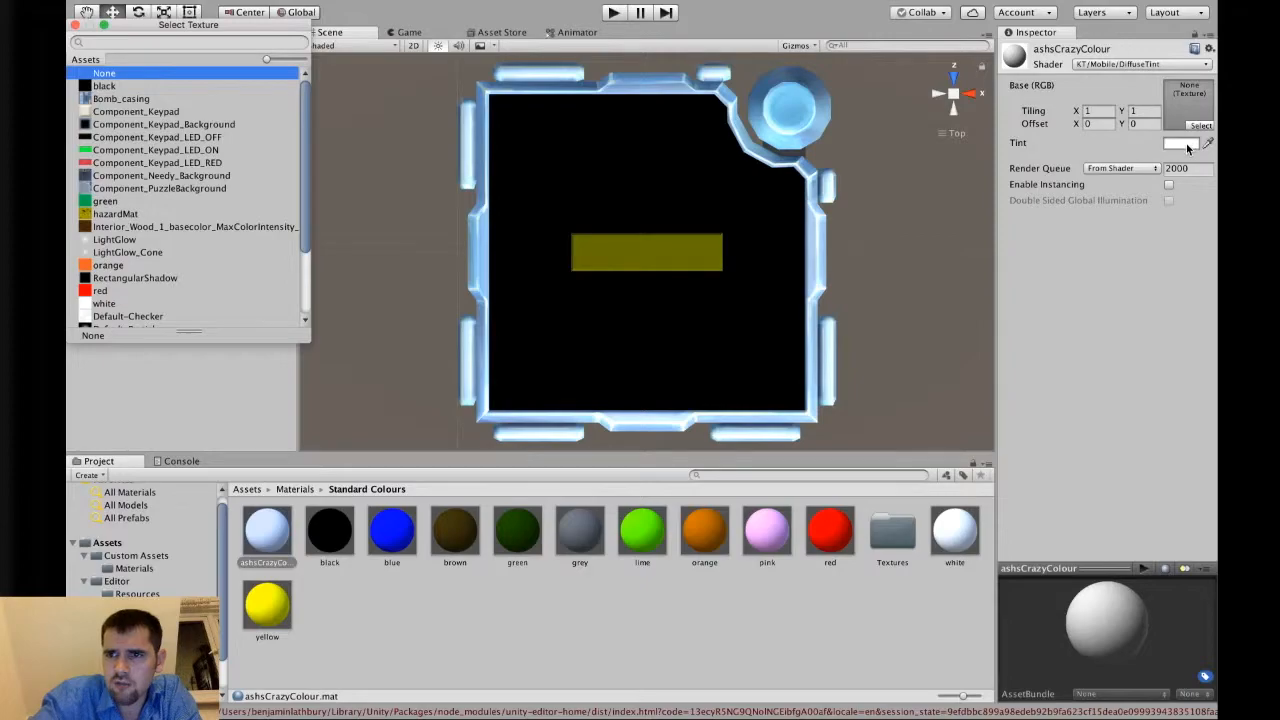
# Set the ashsCrazyColour material's tint to hex colour A928CD.
pyautogui.click(1182, 144)
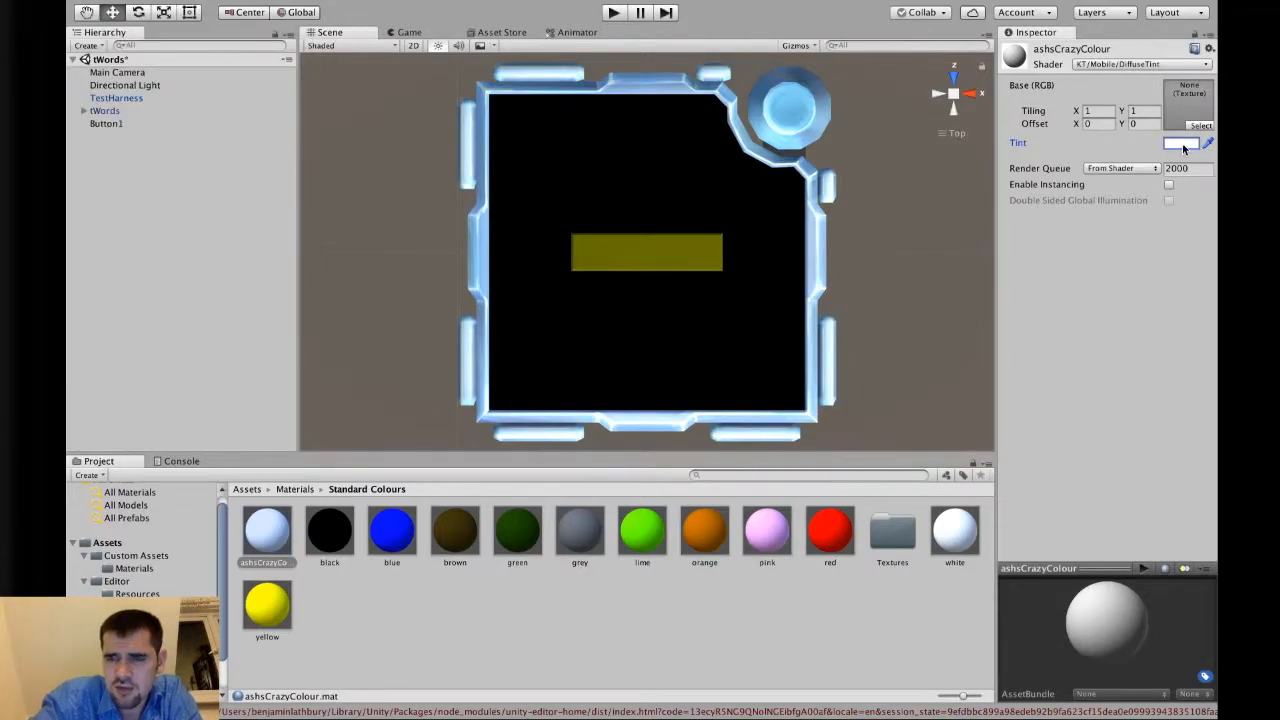
pyautogui.click(1182, 143)
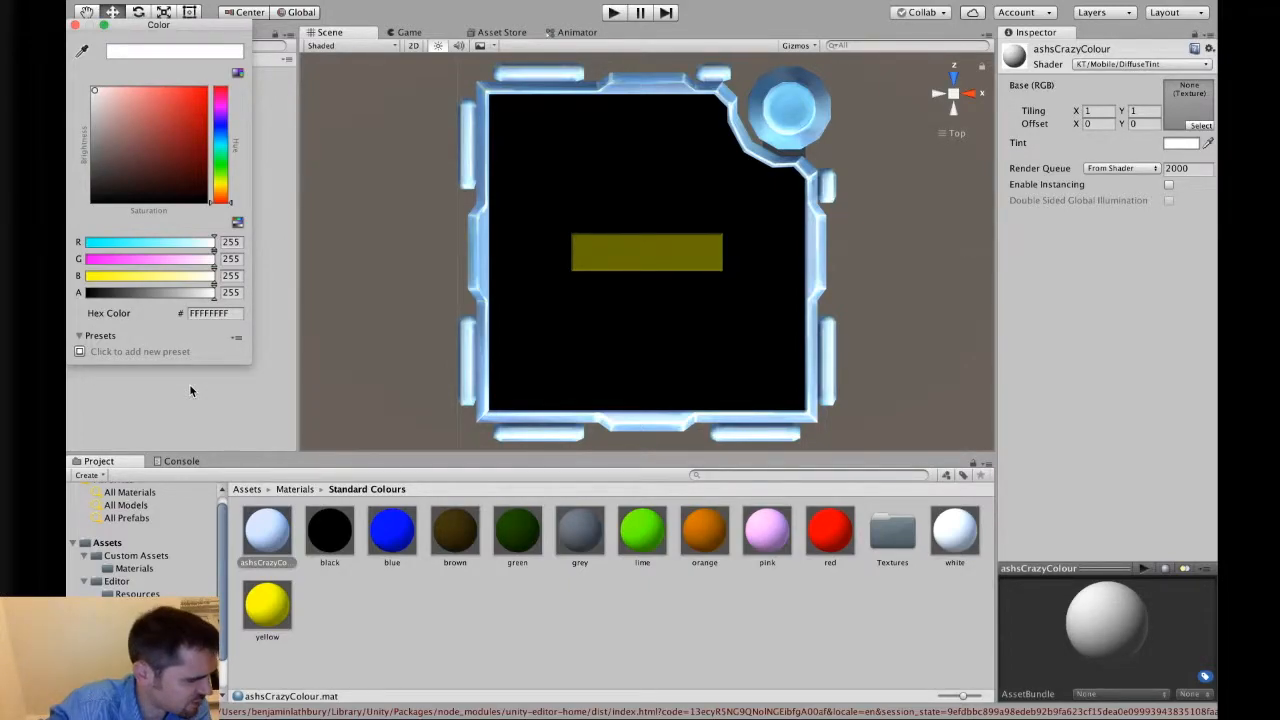
pyautogui.click(217, 315)
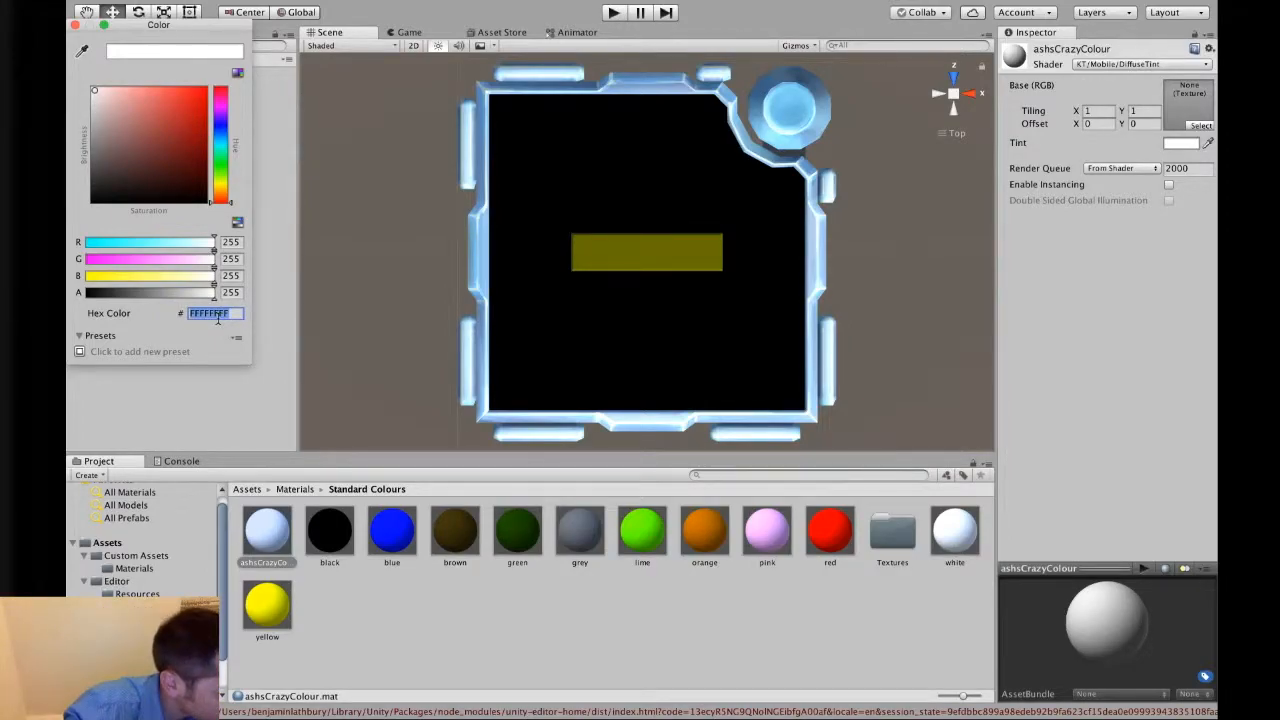
pyautogui.press('alt')
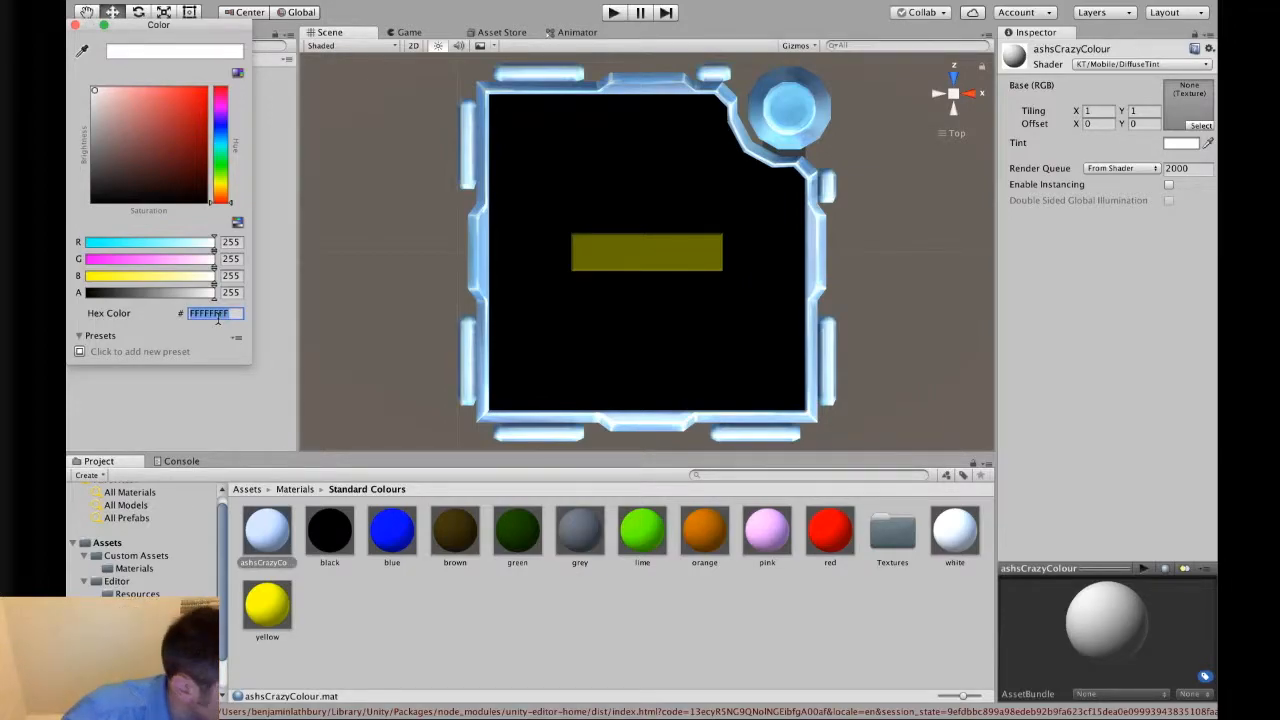
pyautogui.write('A92')
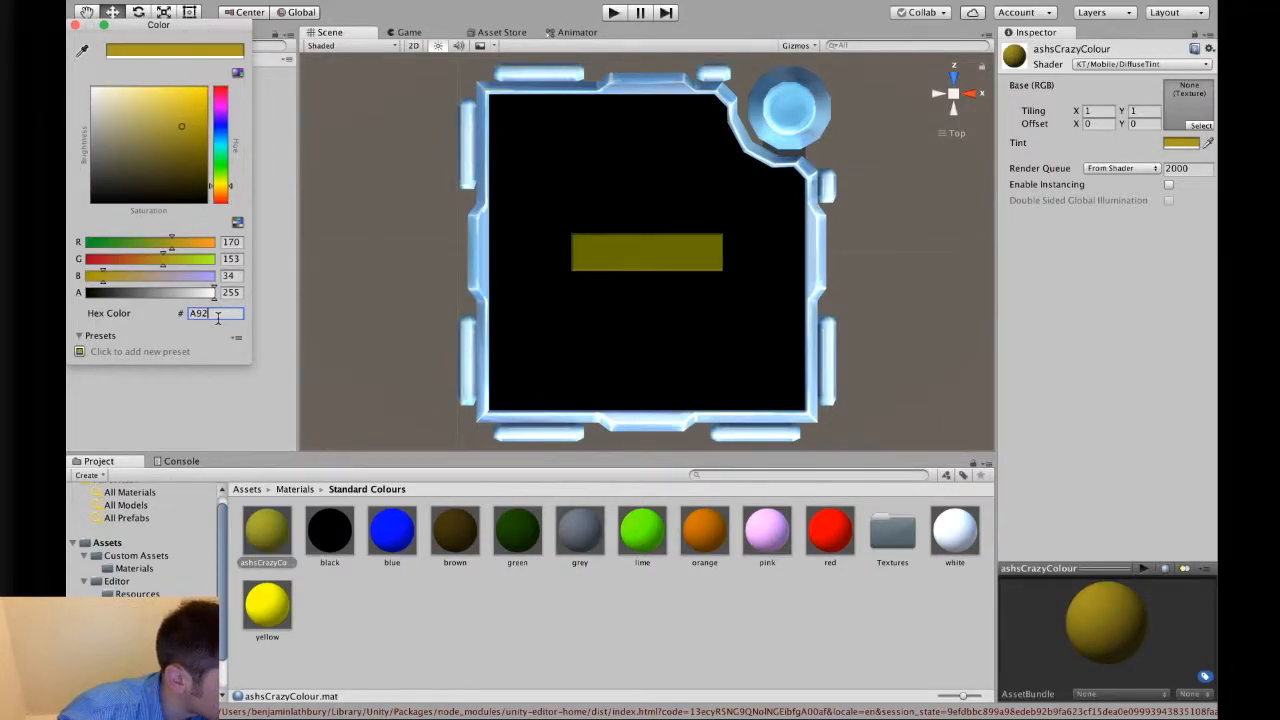
pyautogui.write('8C')
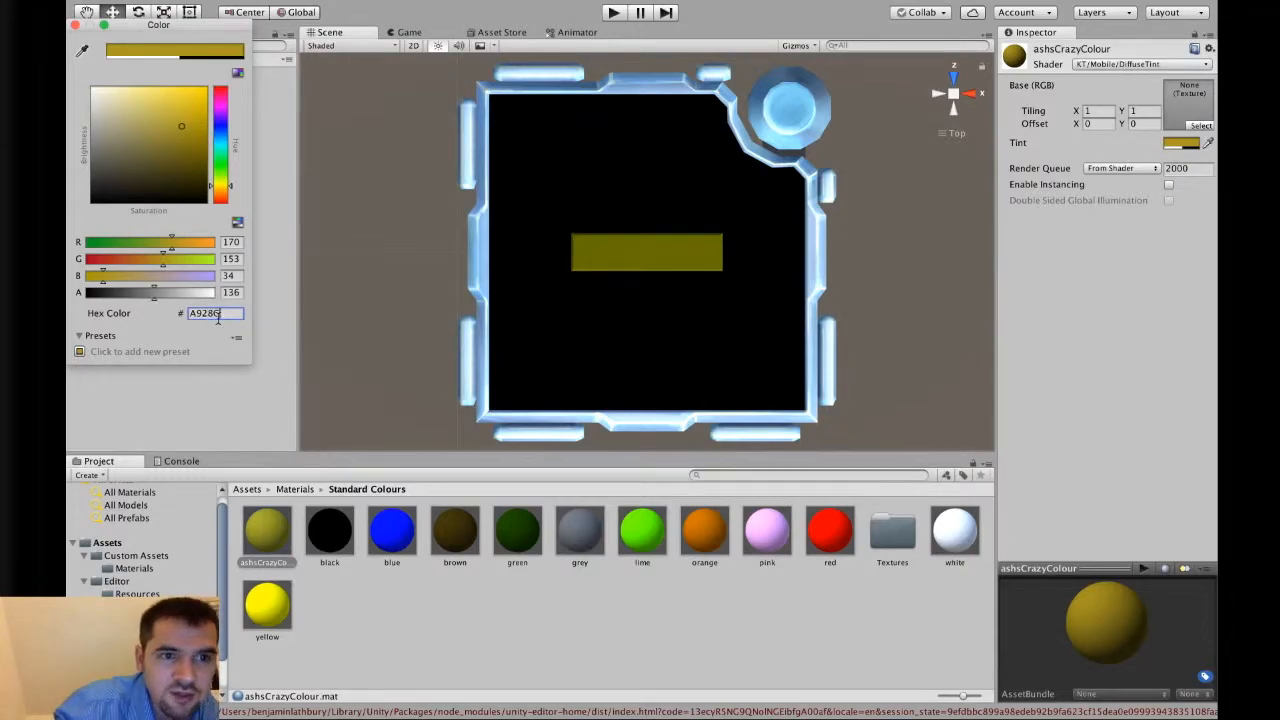
pyautogui.write('D')
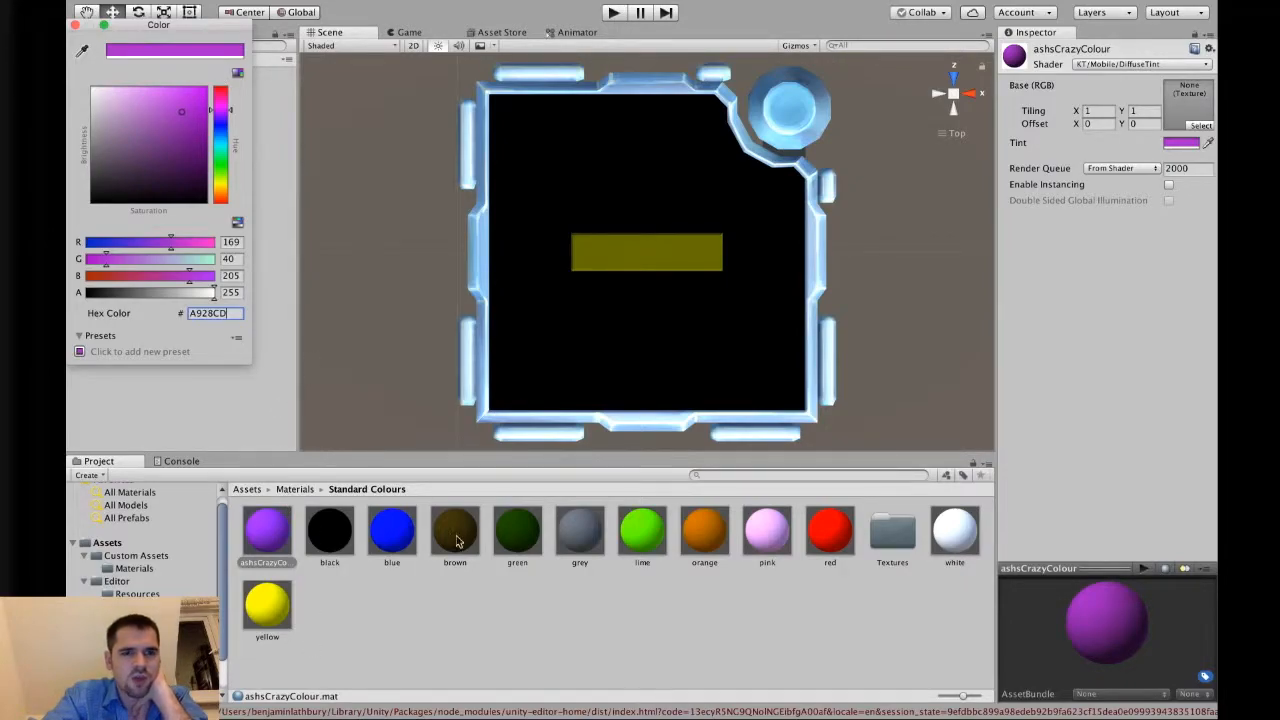
pyautogui.press('Escape')
# Rename the ashsCrazyColour material to purple.
pyautogui.click(286, 563)
pyautogui.click(287, 561)
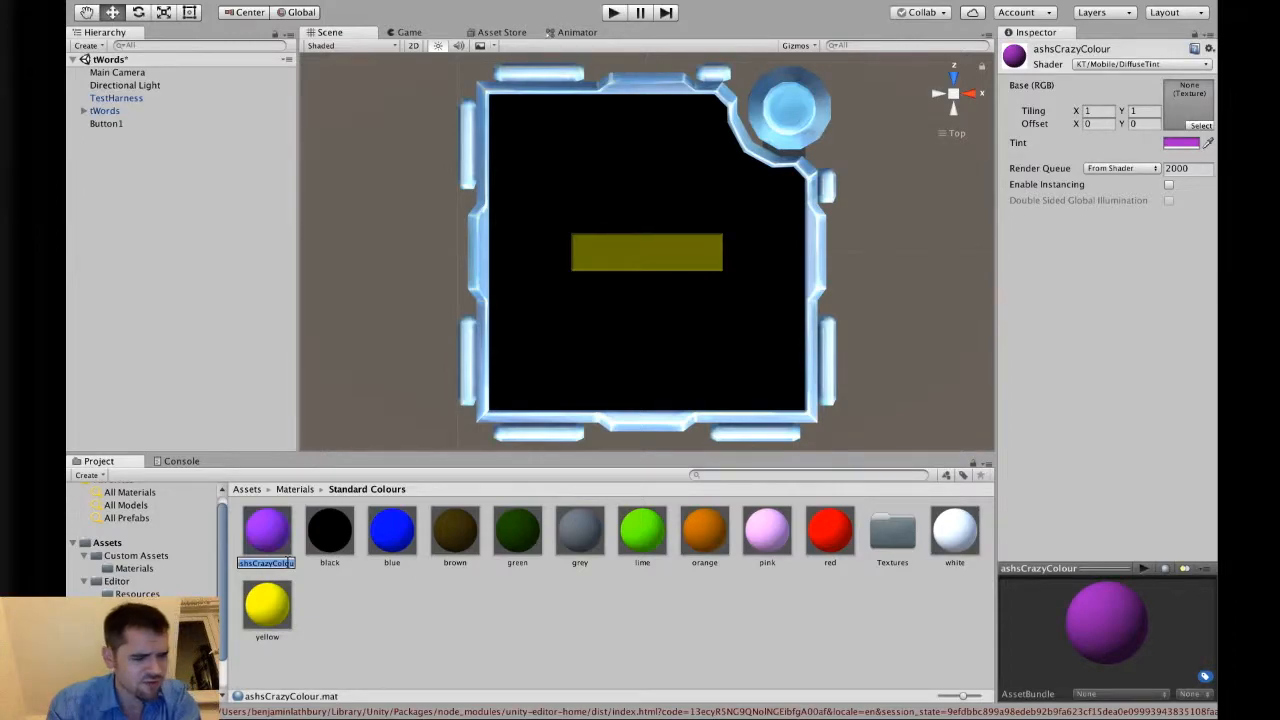
pyautogui.write('purple')
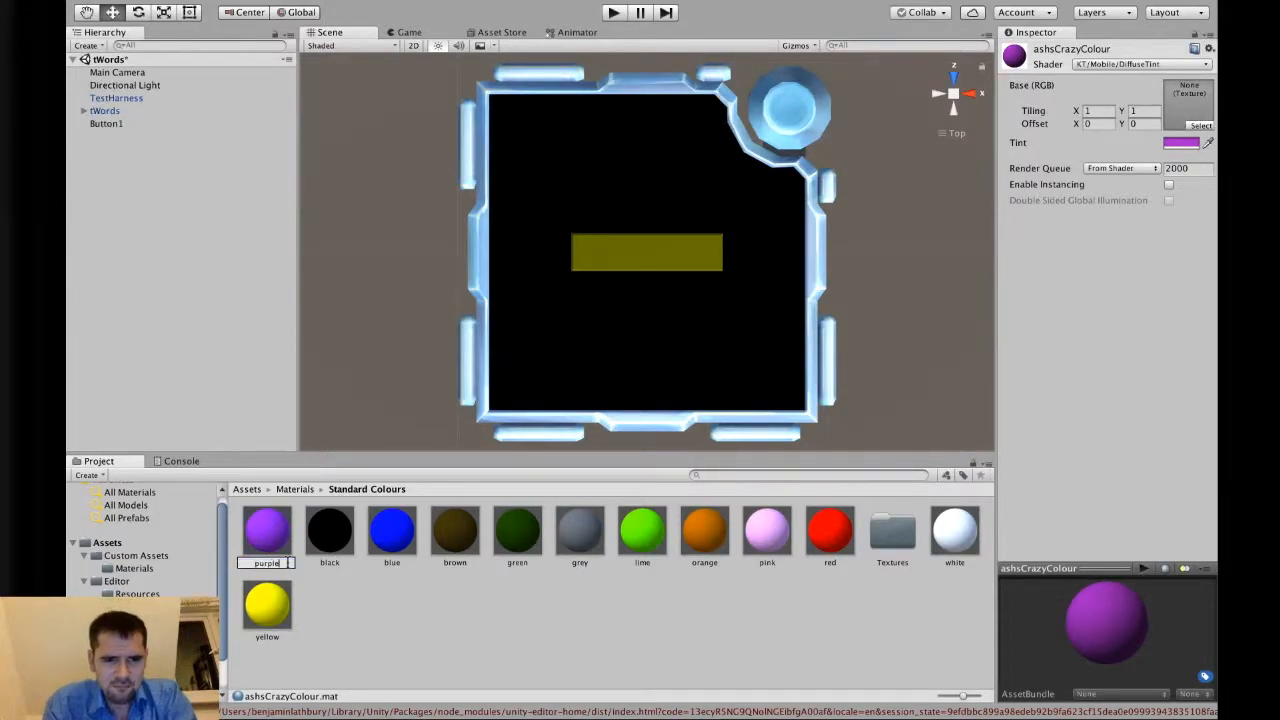
pyautogui.press('Return')
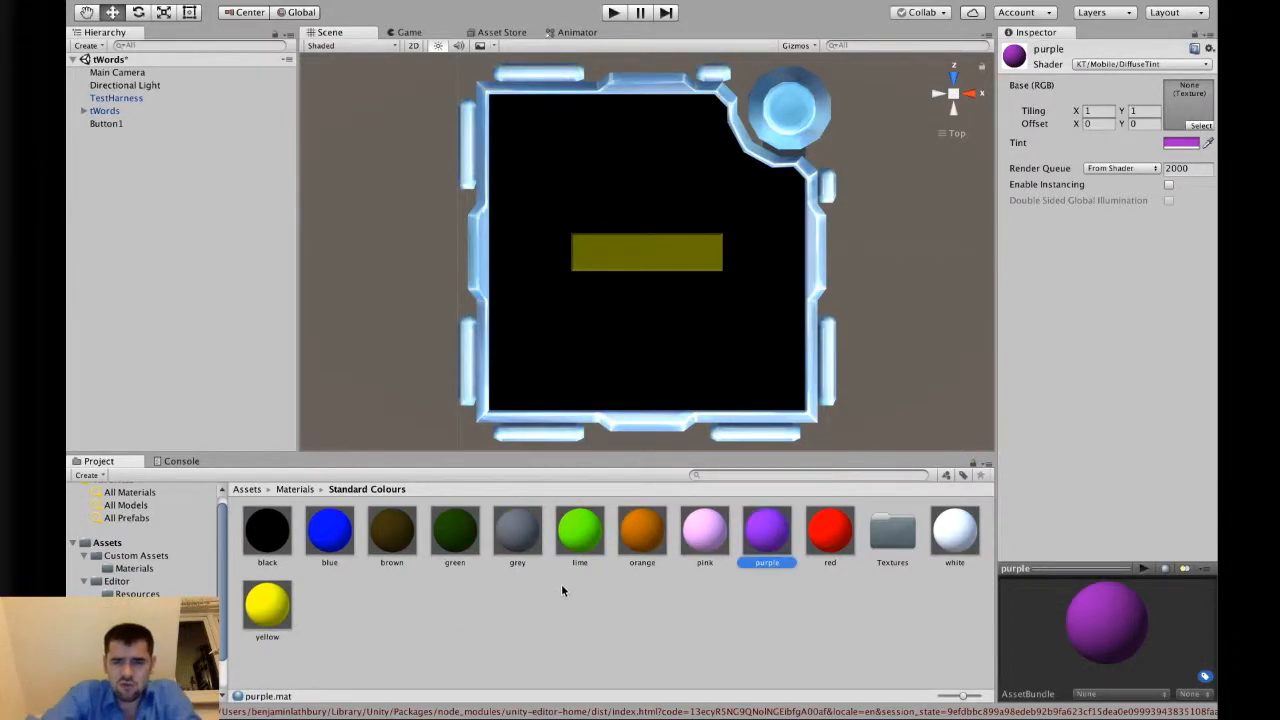
# Apply the purple material to the button, blue to the module frame, and yellow to the module face.
pyautogui.moveTo(768, 535); pyautogui.dragTo(652, 254)
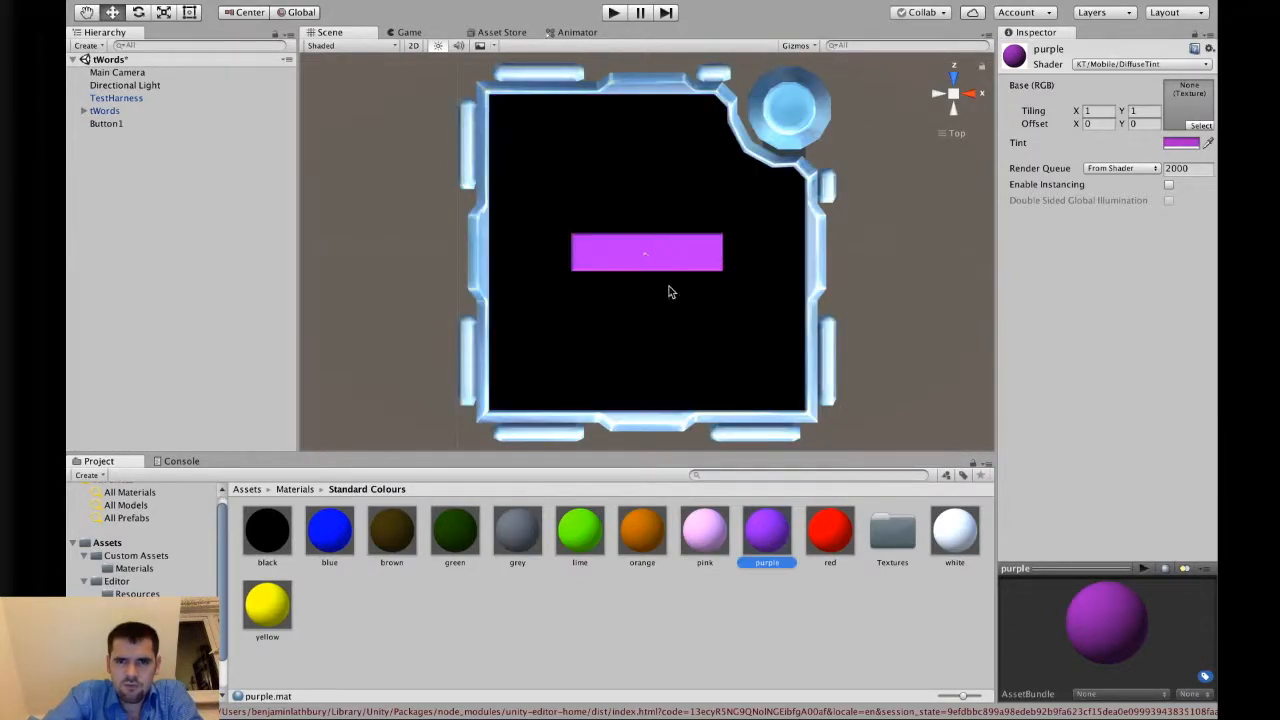
pyautogui.moveTo(335, 535); pyautogui.dragTo(542, 438)
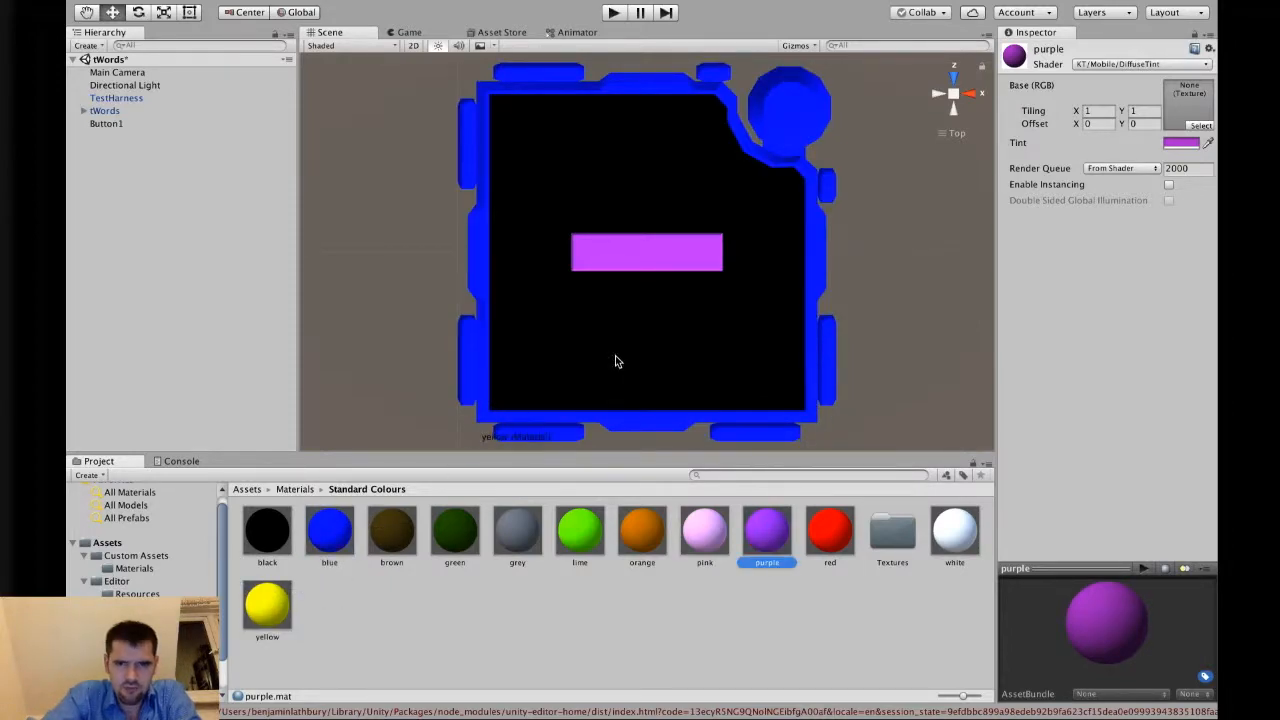
pyautogui.moveTo(603, 366); pyautogui.dragTo(604, 379)
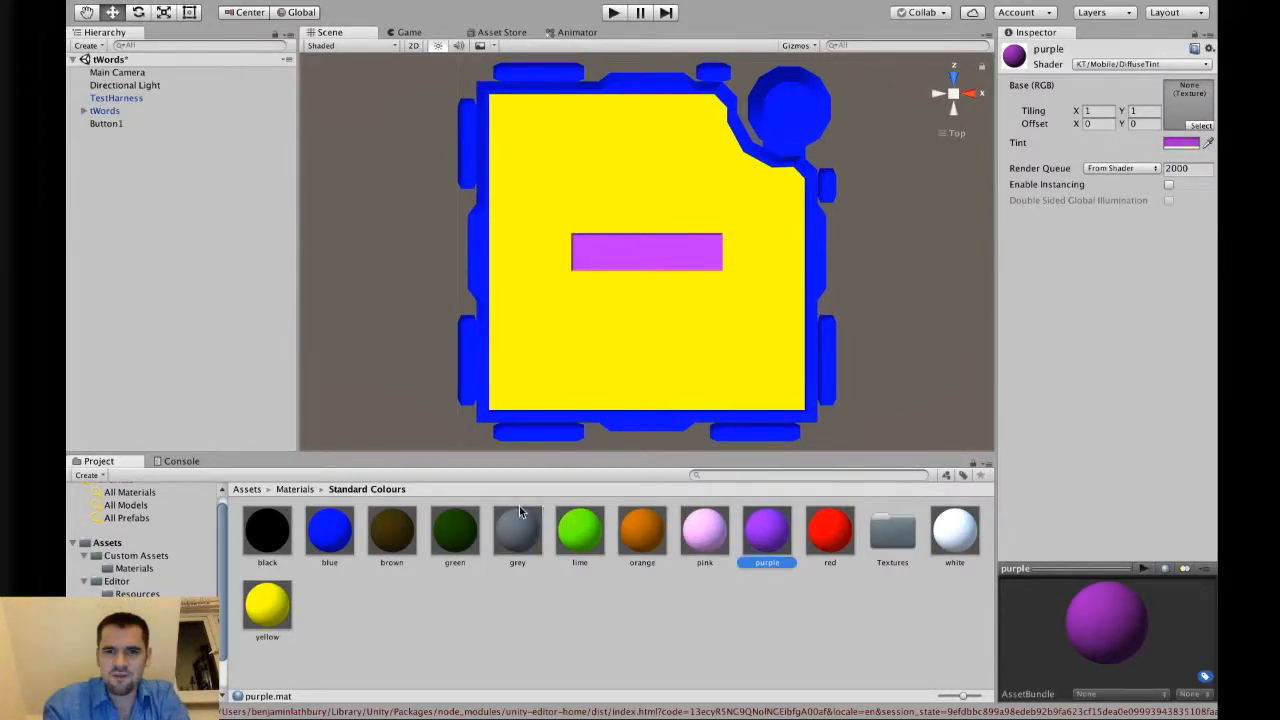
# Try the red material on the button, then reapply the purple material.
pyautogui.moveTo(829, 526); pyautogui.dragTo(646, 252)
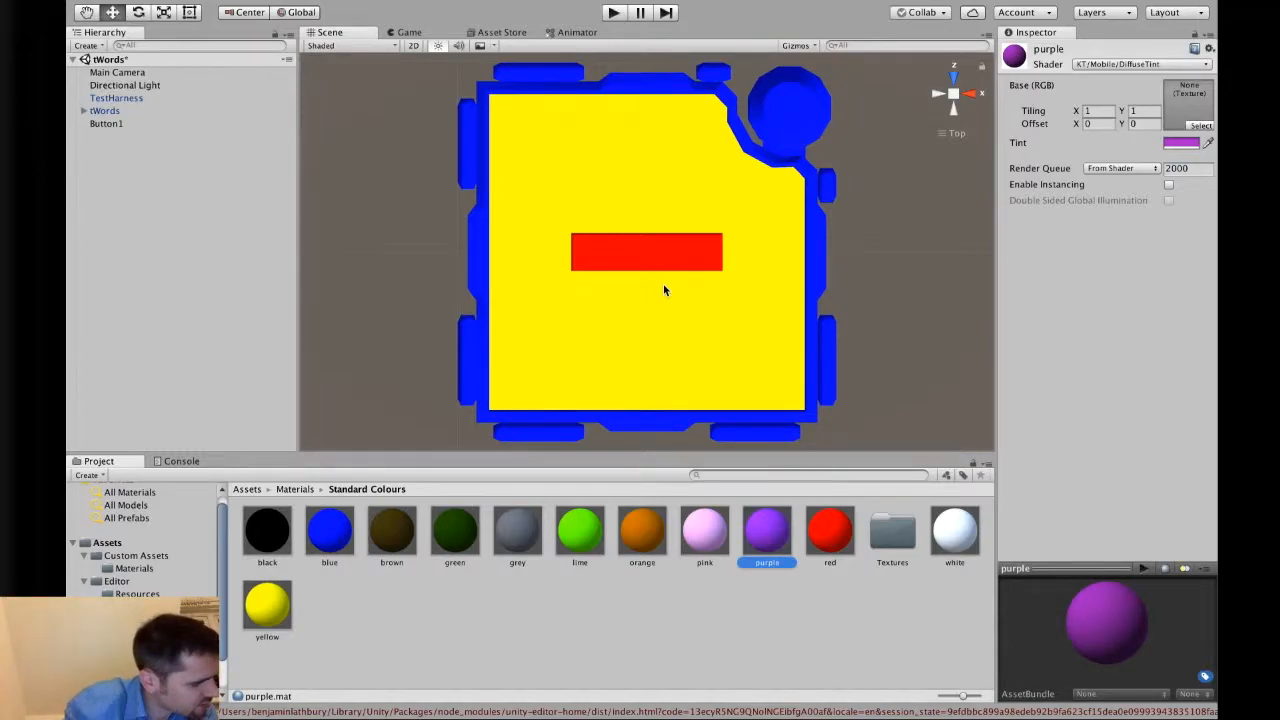
pyautogui.moveTo(759, 547); pyautogui.dragTo(631, 247)
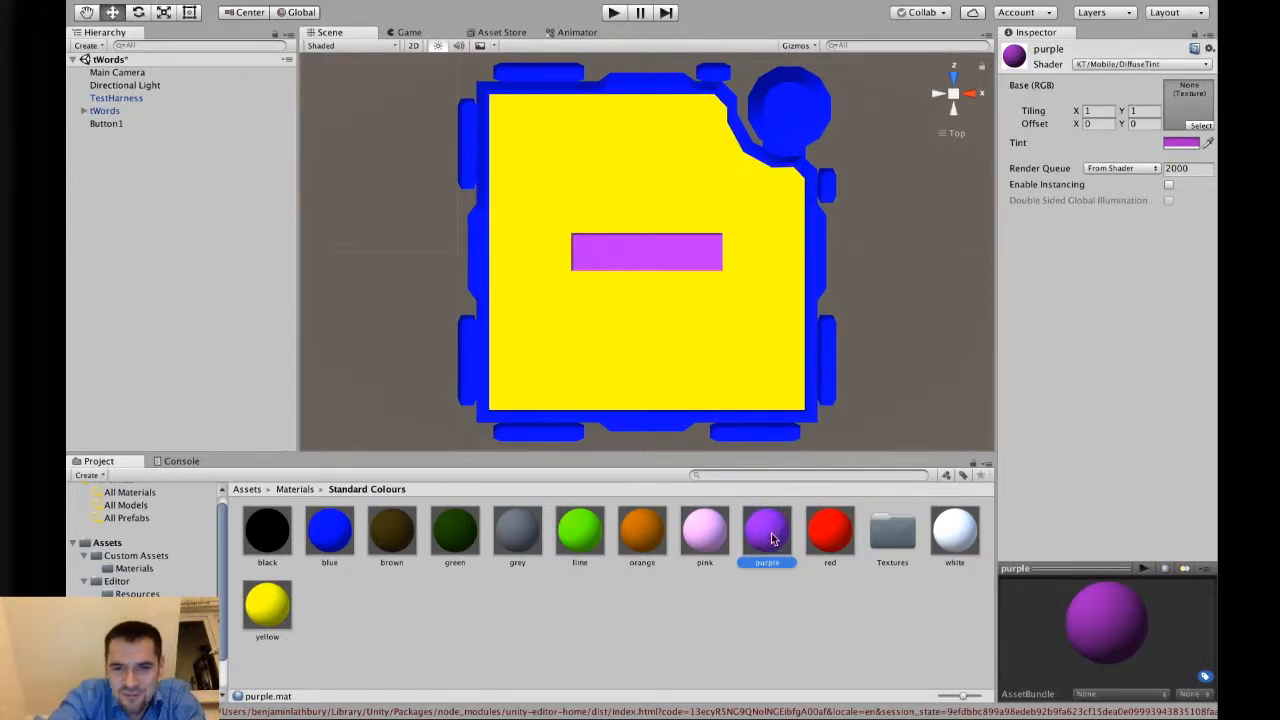
pyautogui.moveTo(771, 539); pyautogui.dragTo(746, 553)
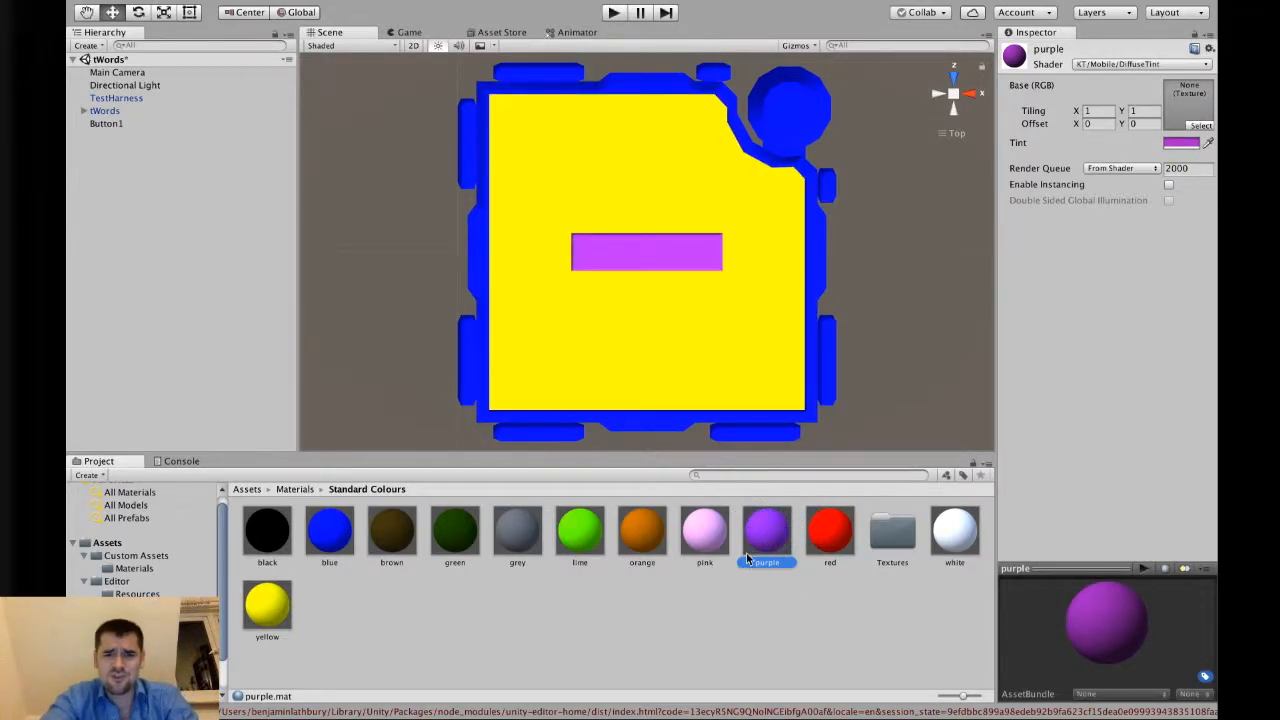
# Try the SurfaceMat material on the module face, then apply the black material to it instead.
pyautogui.click(754, 475)
pyautogui.write('sufrace')
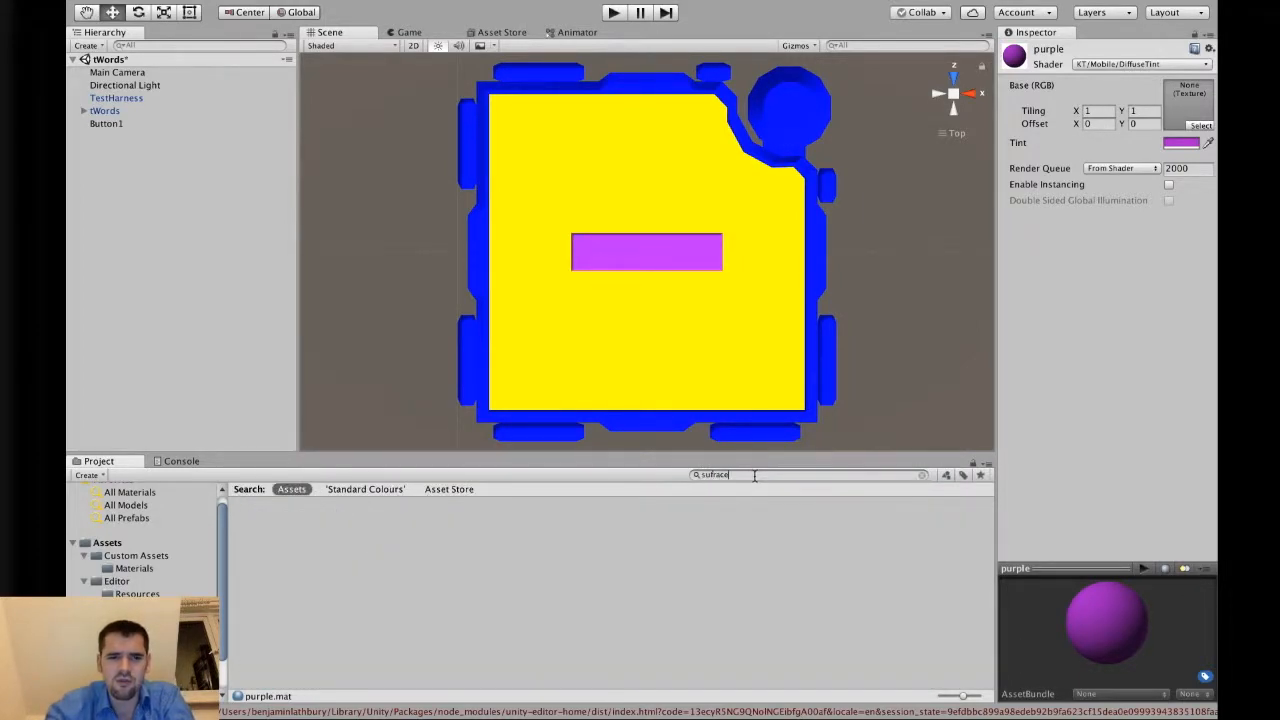
pyautogui.press('BackSpace')
pyautogui.press('BackSpace')
pyautogui.press('BackSpace')
pyautogui.press('BackSpace')
pyautogui.press('BackSpace')
pyautogui.write('rf')
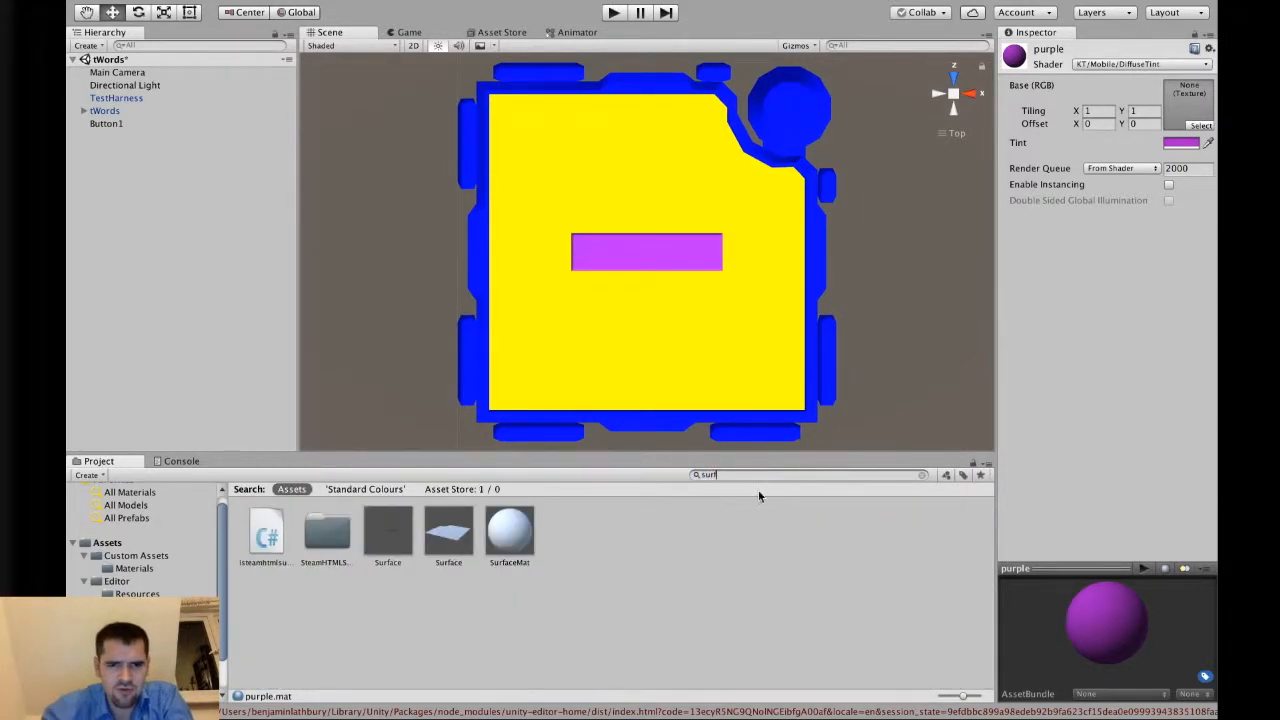
pyautogui.moveTo(510, 530); pyautogui.dragTo(610, 375)
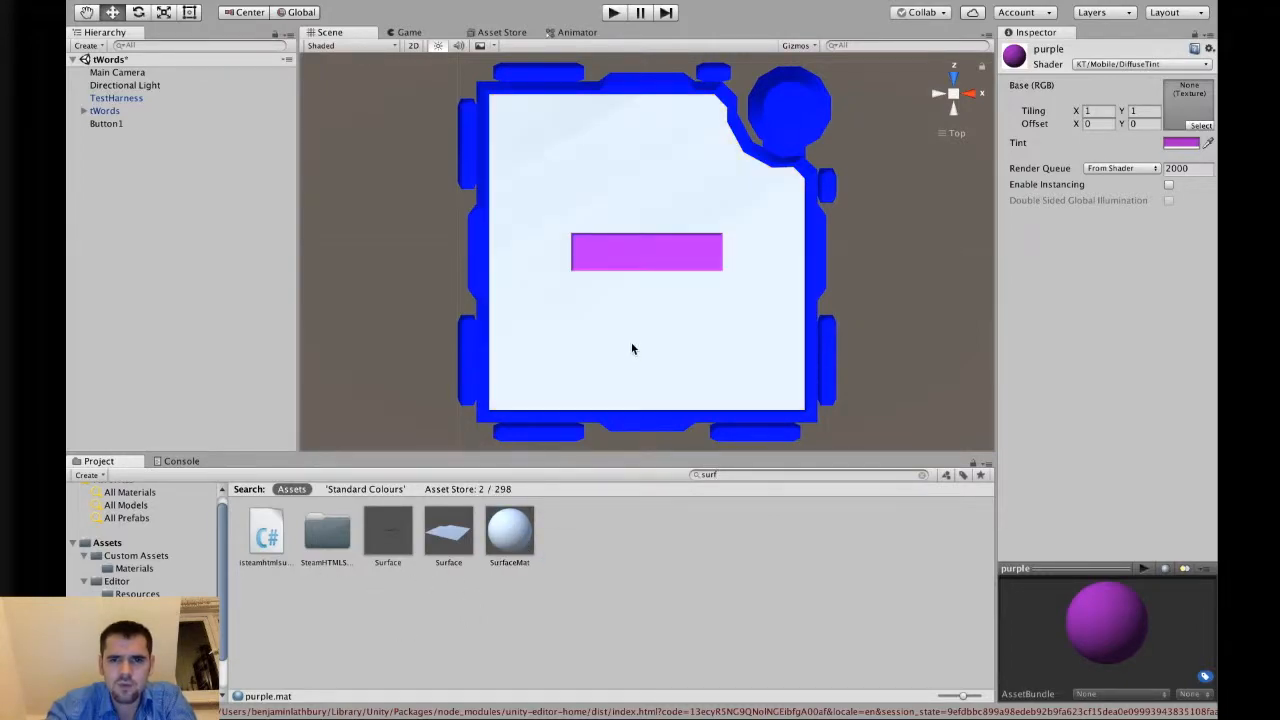
pyautogui.click(921, 475)
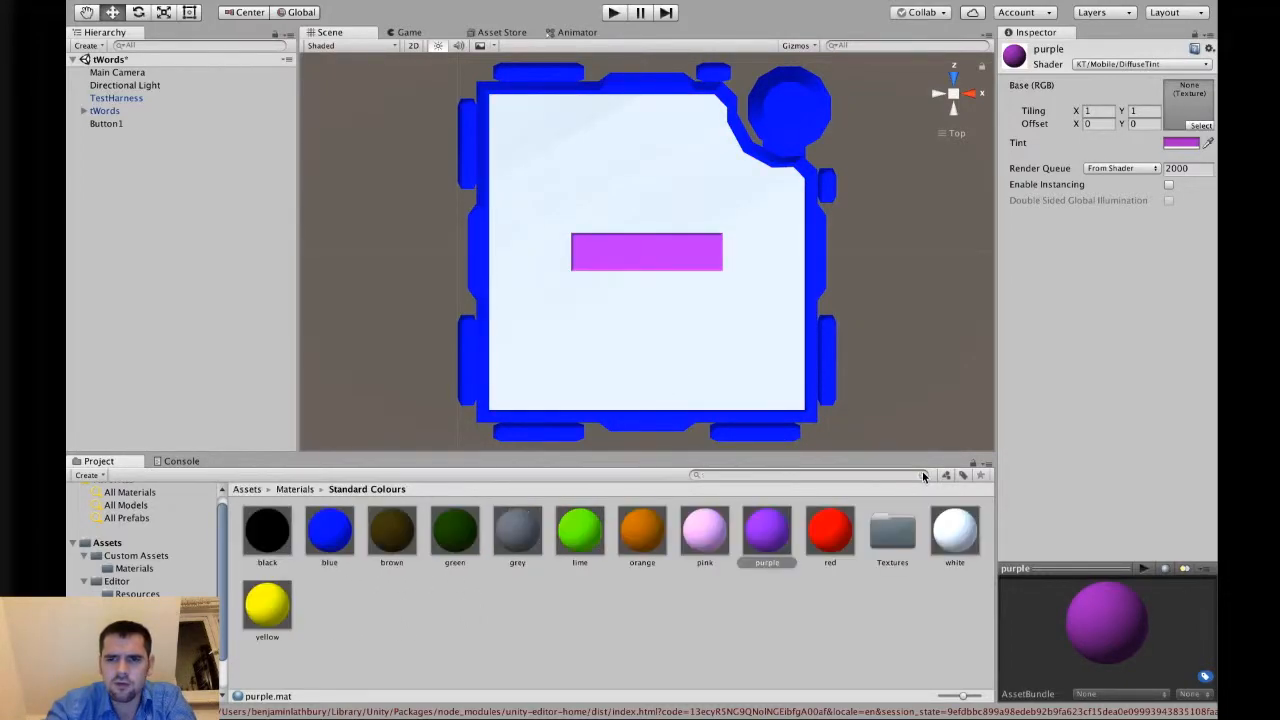
pyautogui.moveTo(267, 530); pyautogui.dragTo(770, 392)
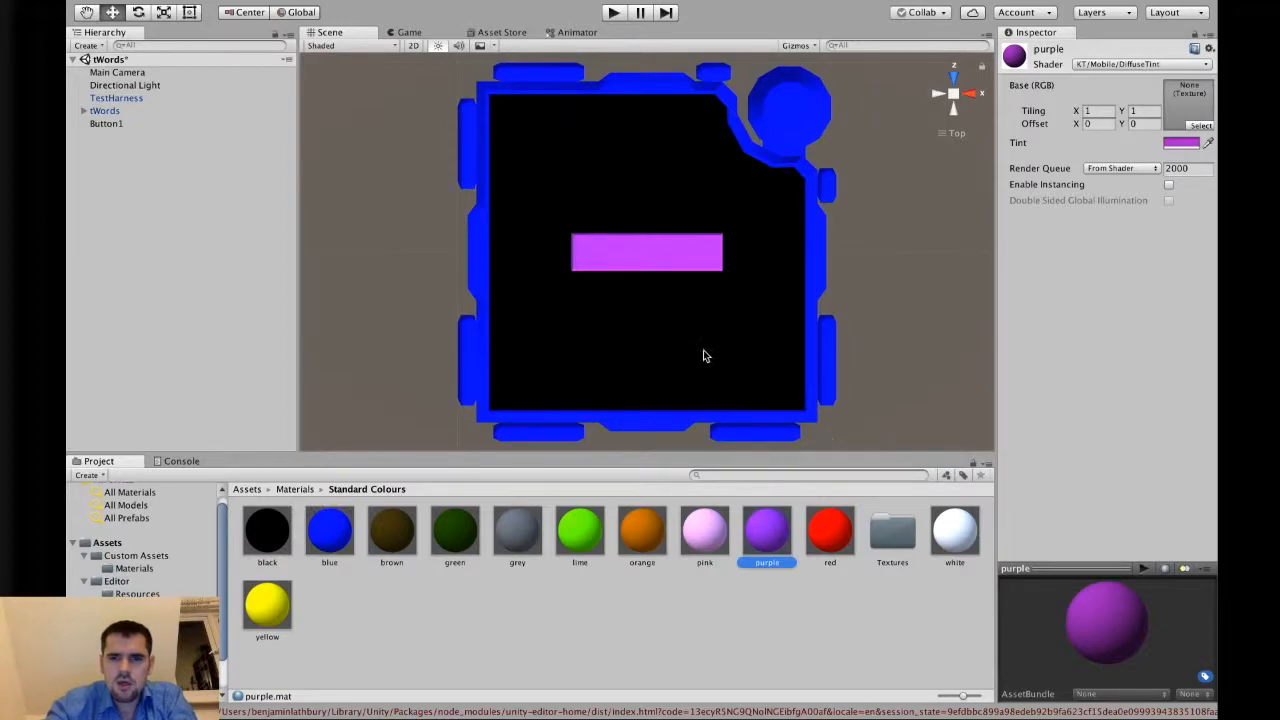
# Find a Component material by searching and apply it to the module frame.
pyautogui.click(811, 476)
pyautogui.write('compone')
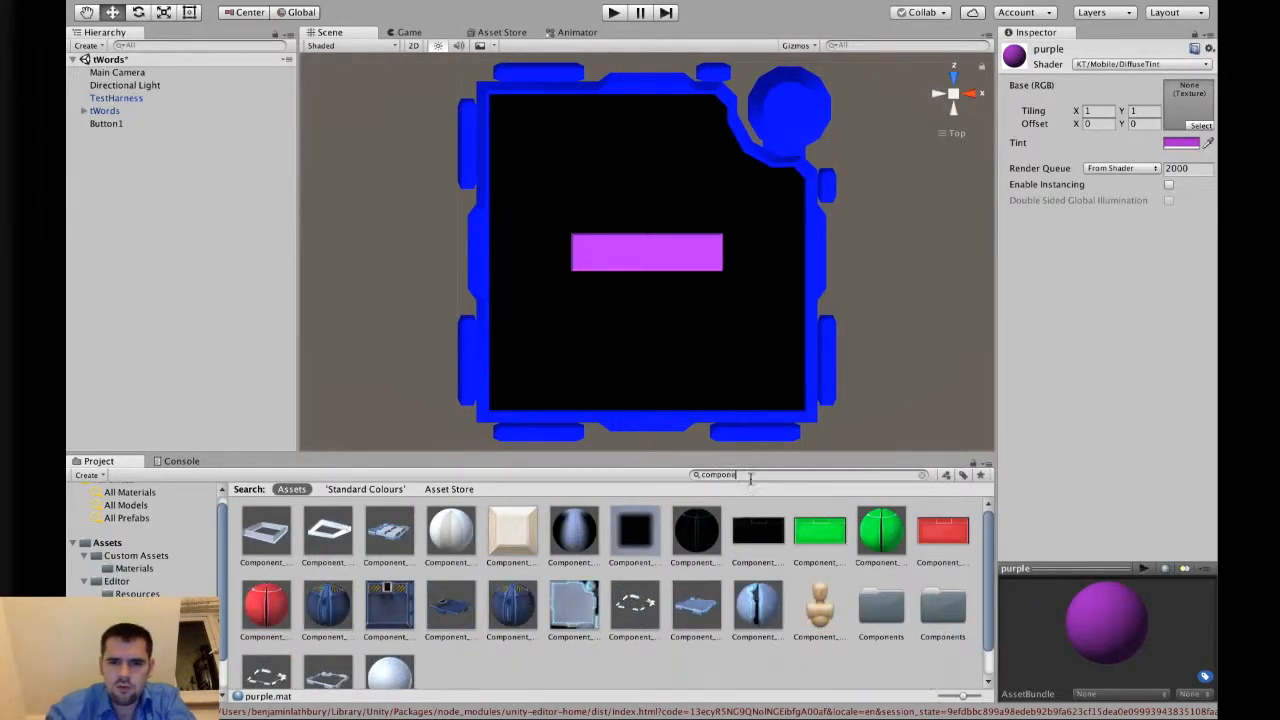
pyautogui.moveTo(757, 605); pyautogui.dragTo(824, 349)
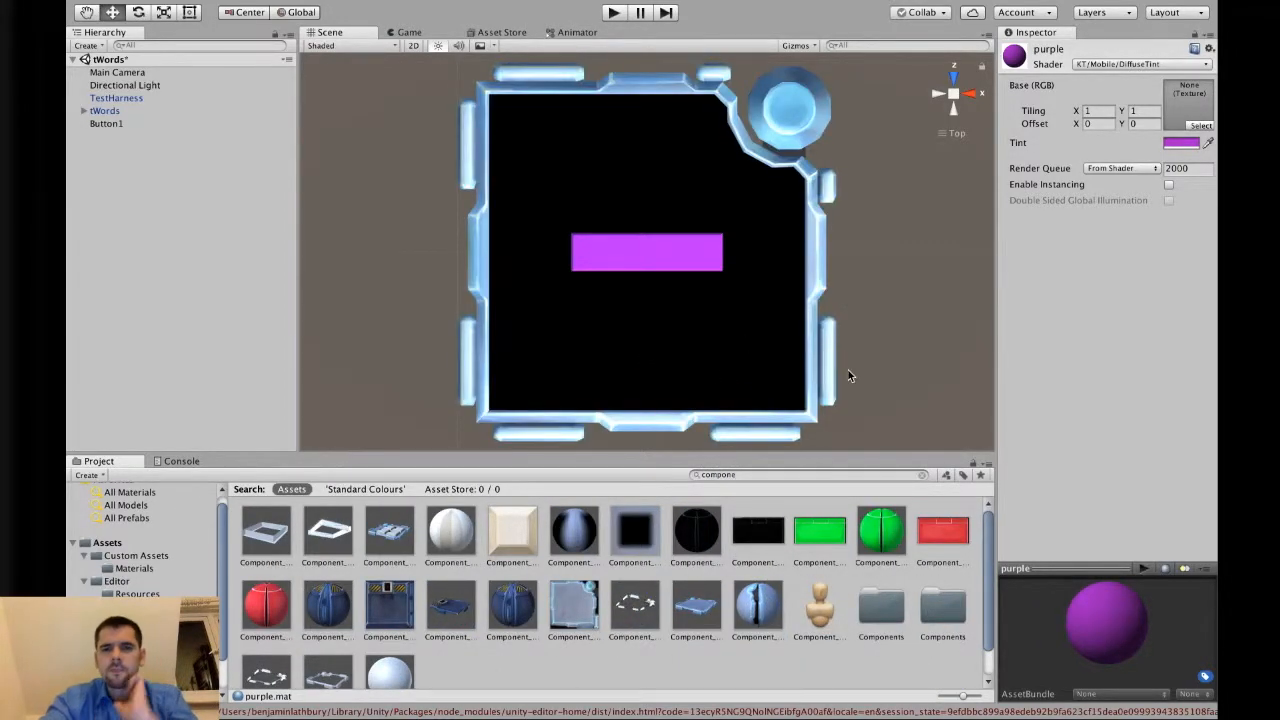
pyautogui.click(918, 476)
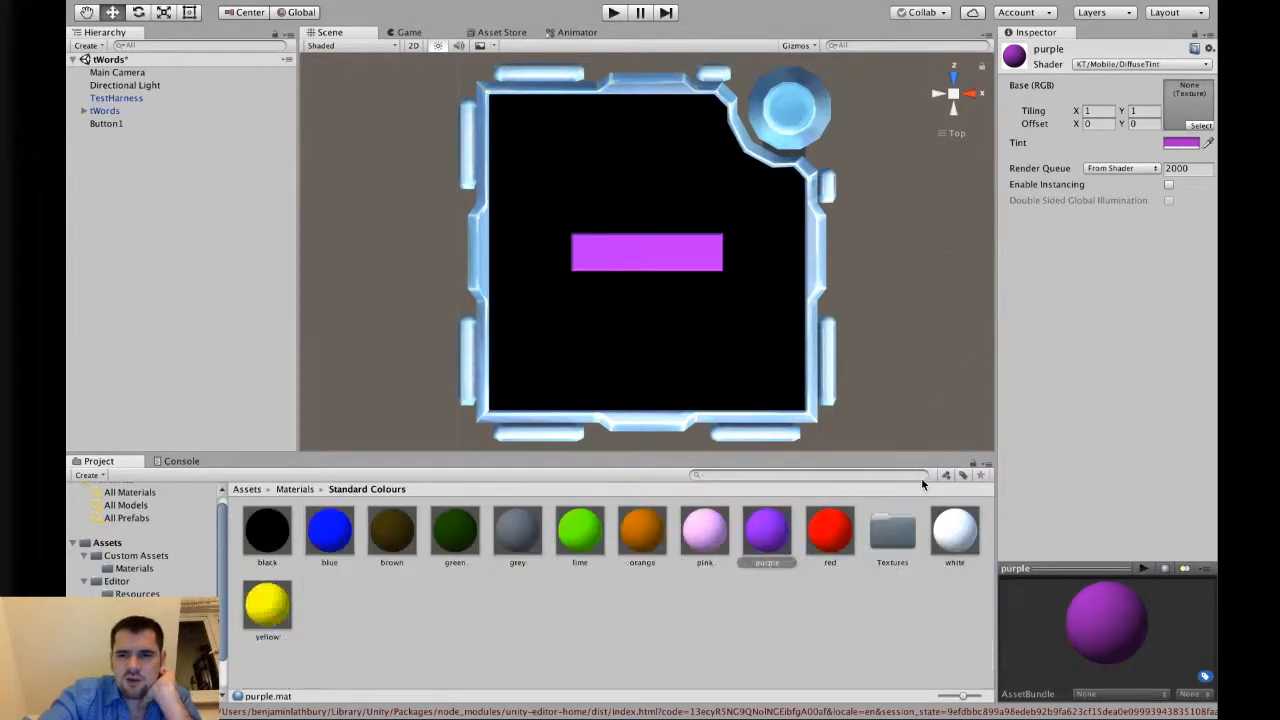
# Set the purple material's tint to hex colour 8A2BE2.
pyautogui.click(867, 604)
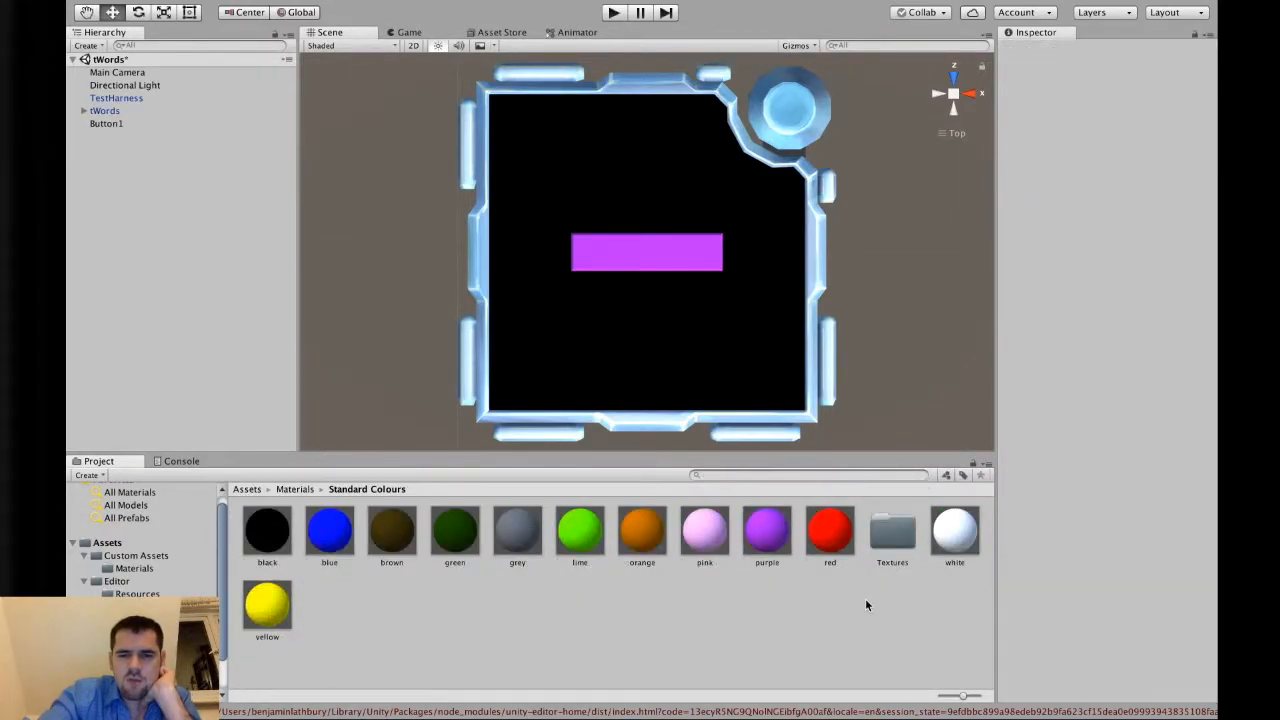
pyautogui.click(778, 540)
pyautogui.click(1186, 143)
pyautogui.click(213, 313)
pyautogui.write('8ABE2')
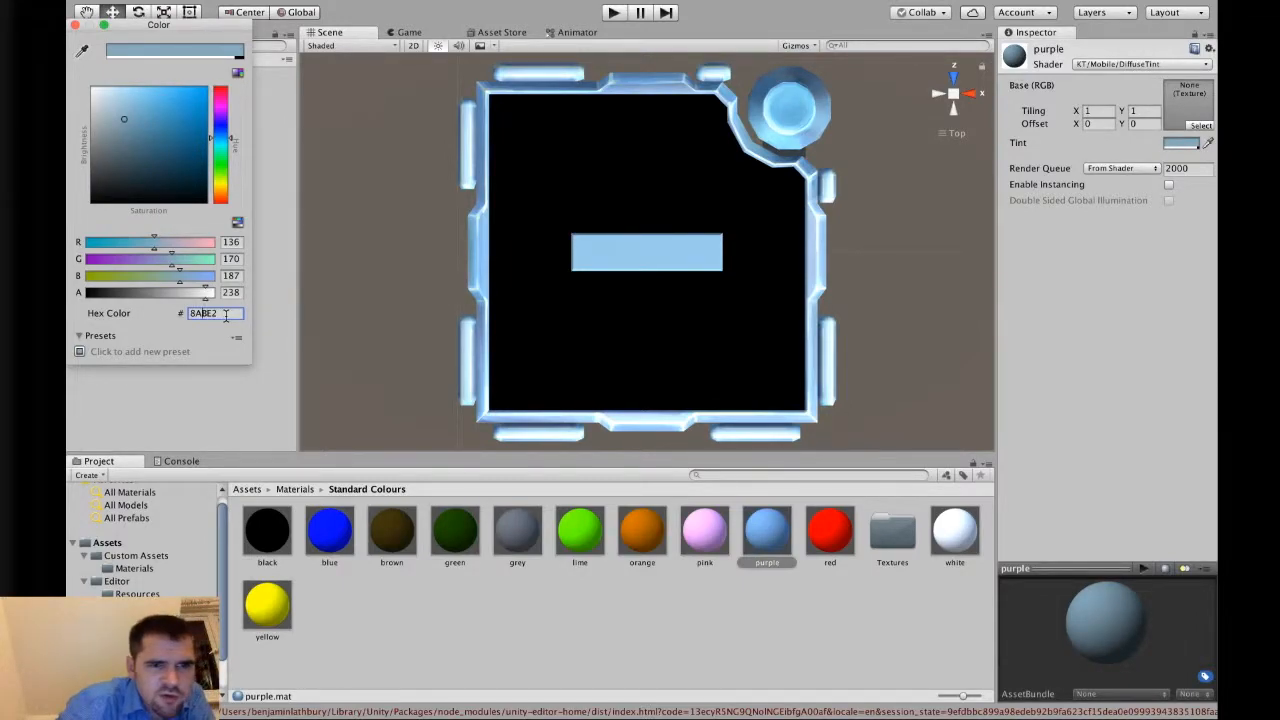
pyautogui.write('2')
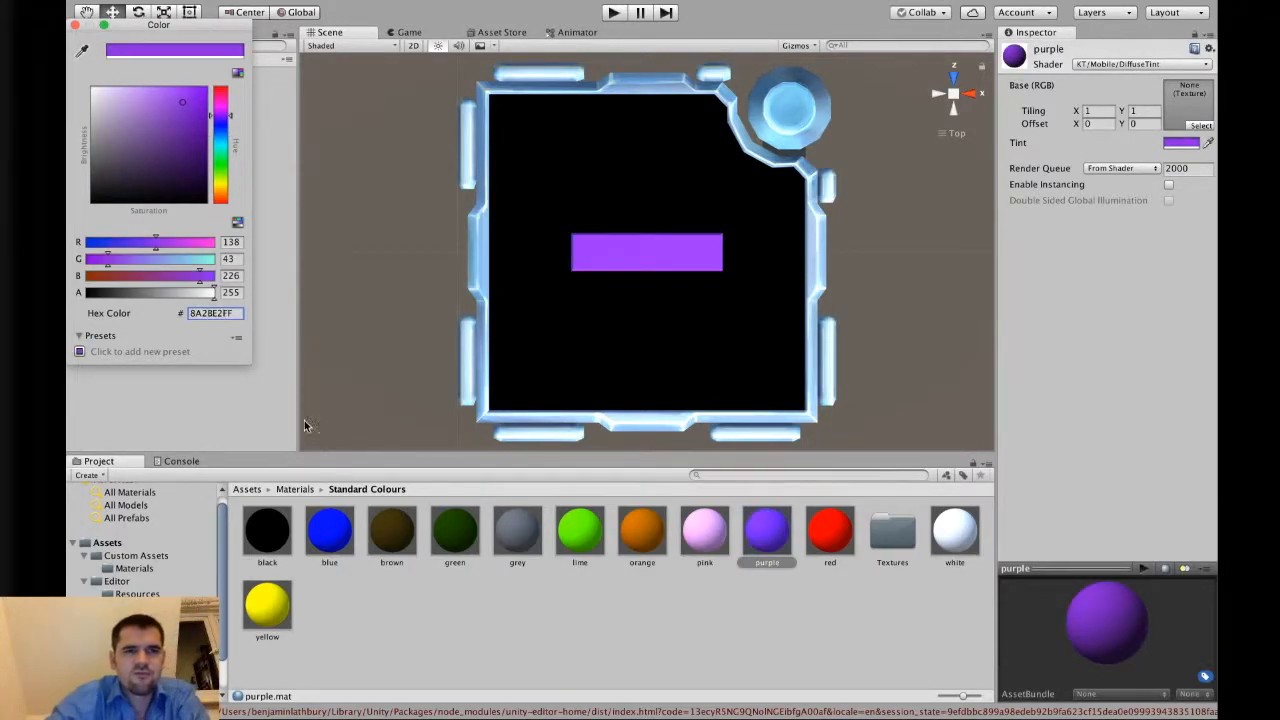
pyautogui.click(614, 588)
pyautogui.click(769, 597)
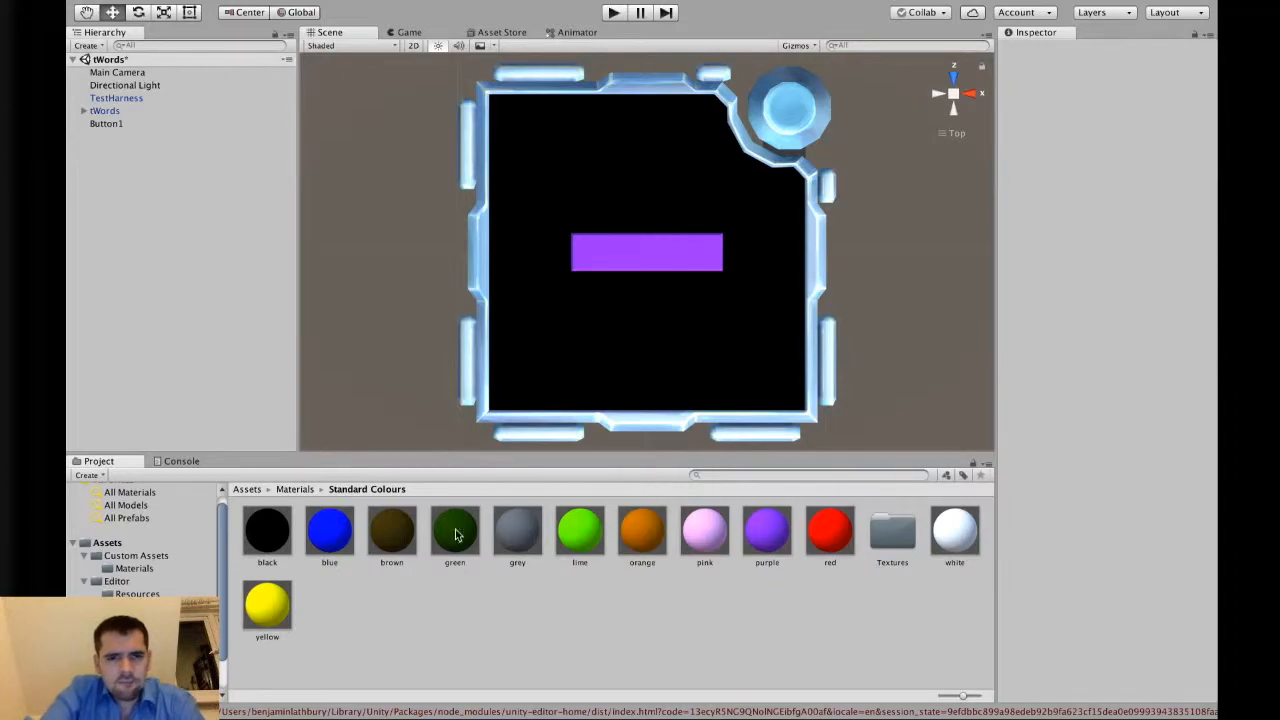
pyautogui.click(135, 124)
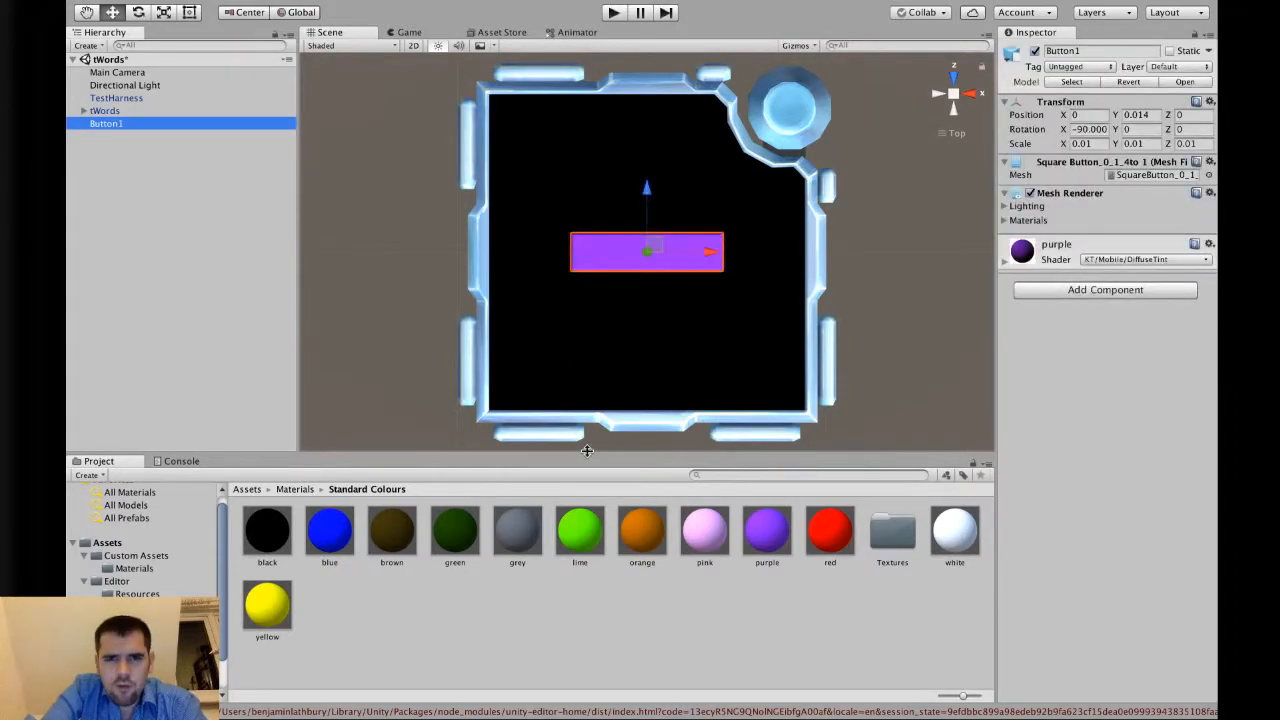
pyautogui.click(700, 620)
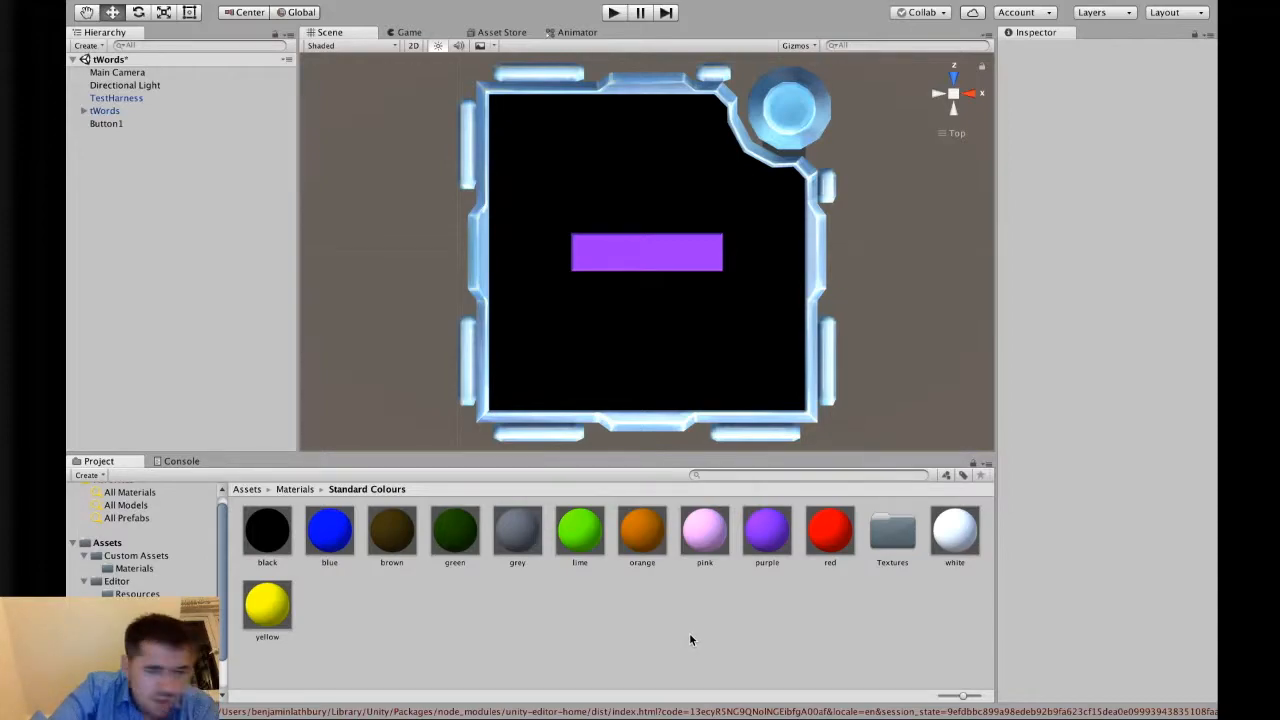
pyautogui.rightClick(689, 638)
pyautogui.moveTo(776, 433)
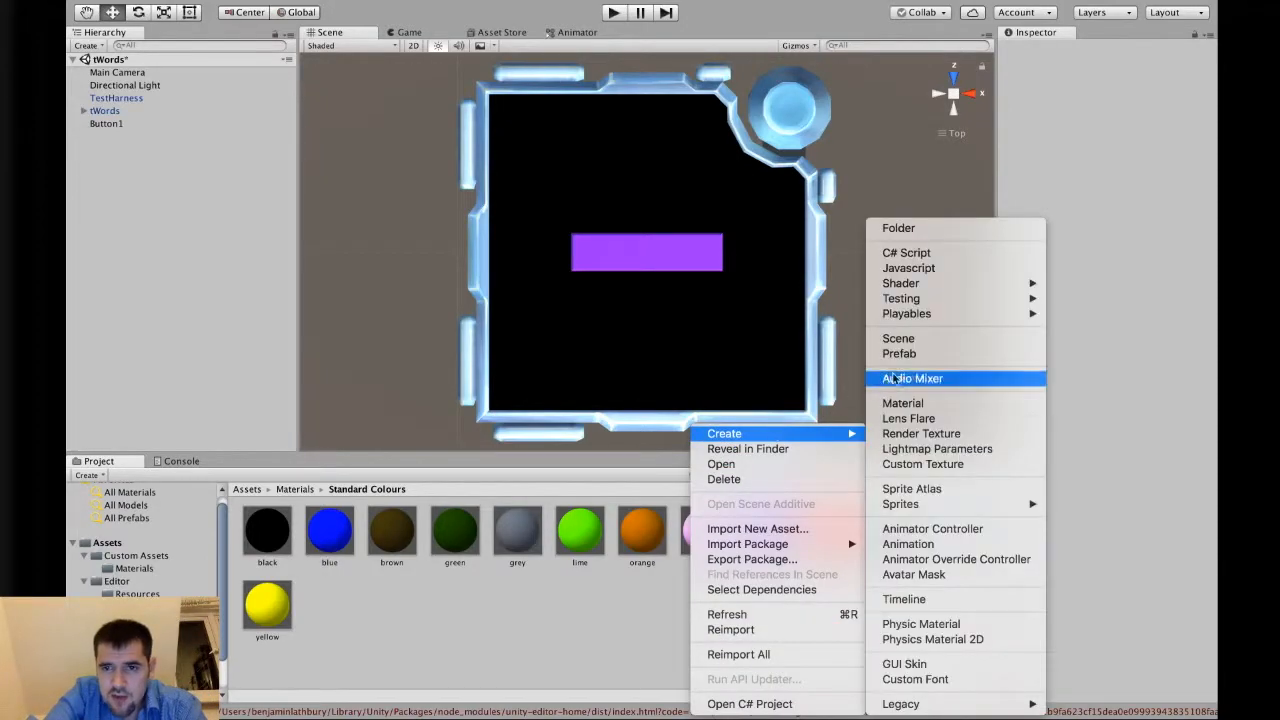
pyautogui.click(926, 404)
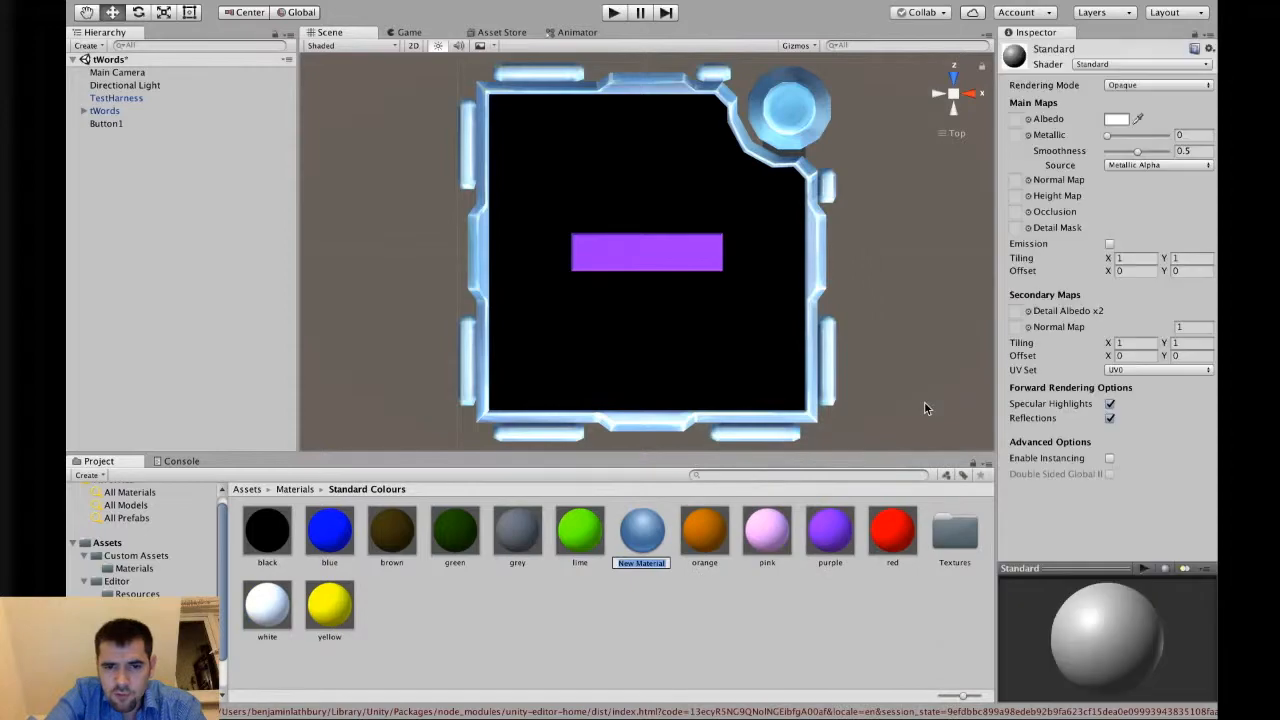
pyautogui.click(1164, 65)
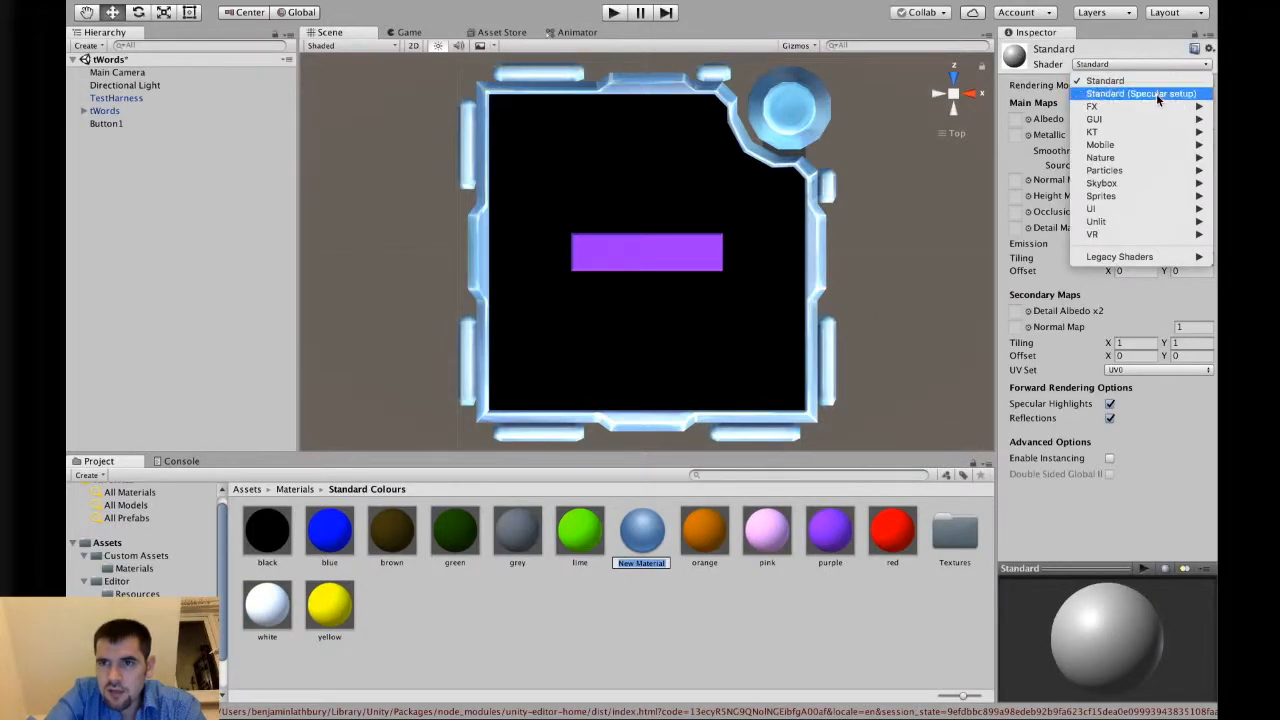
pyautogui.moveTo(1148, 132)
pyautogui.moveTo(998, 174)
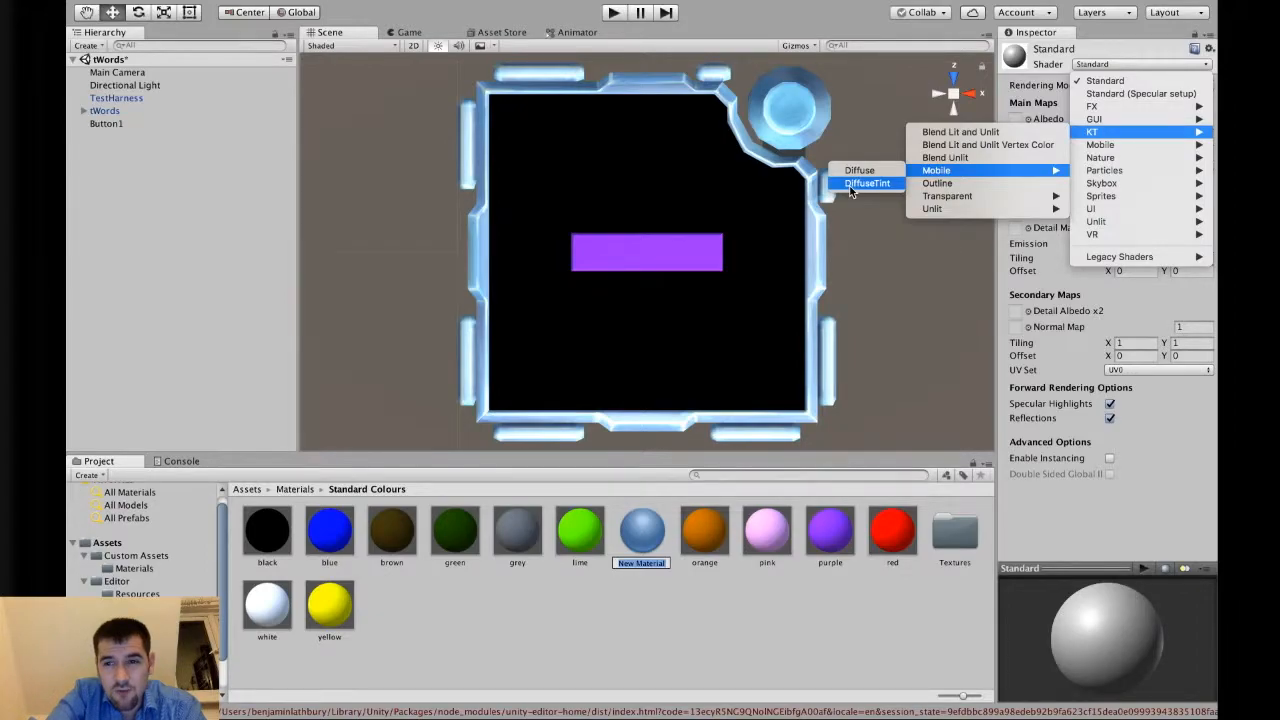
pyautogui.click(628, 540)
pyautogui.rightClick(636, 530)
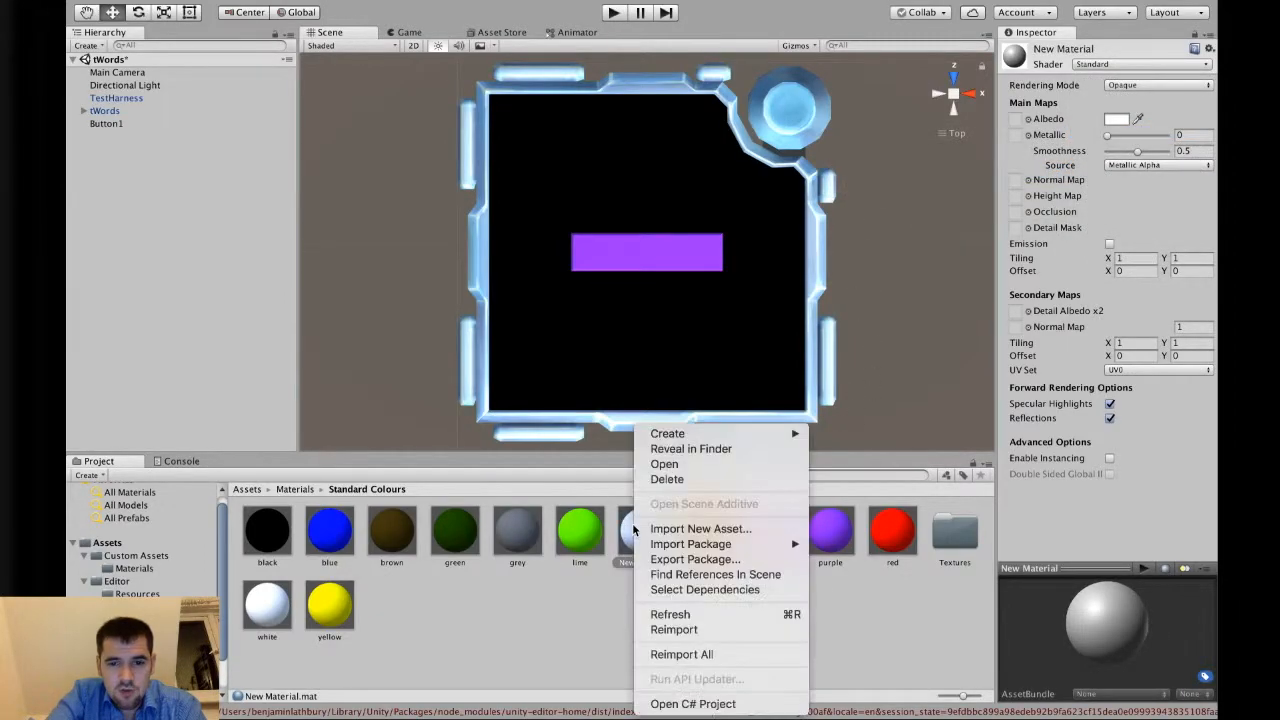
pyautogui.click(678, 480)
# Set Button1's X scale to 0.015.
pyautogui.click(762, 258)
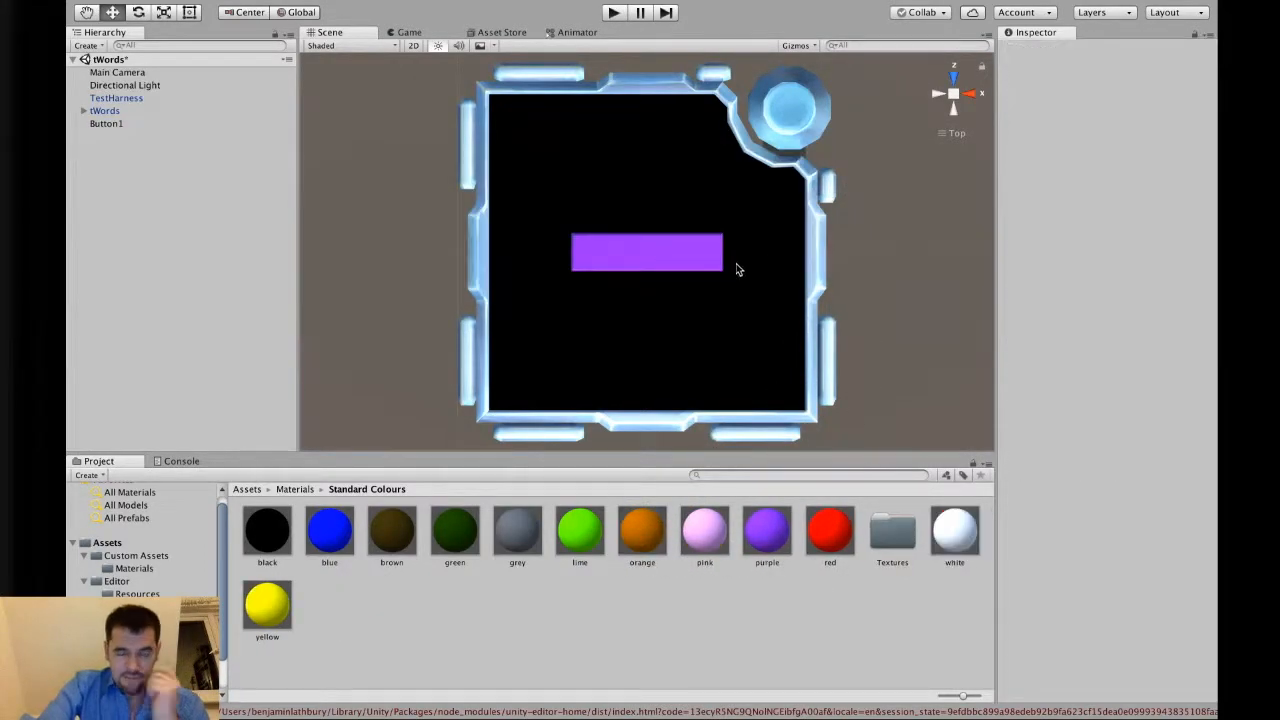
pyautogui.click(106, 123)
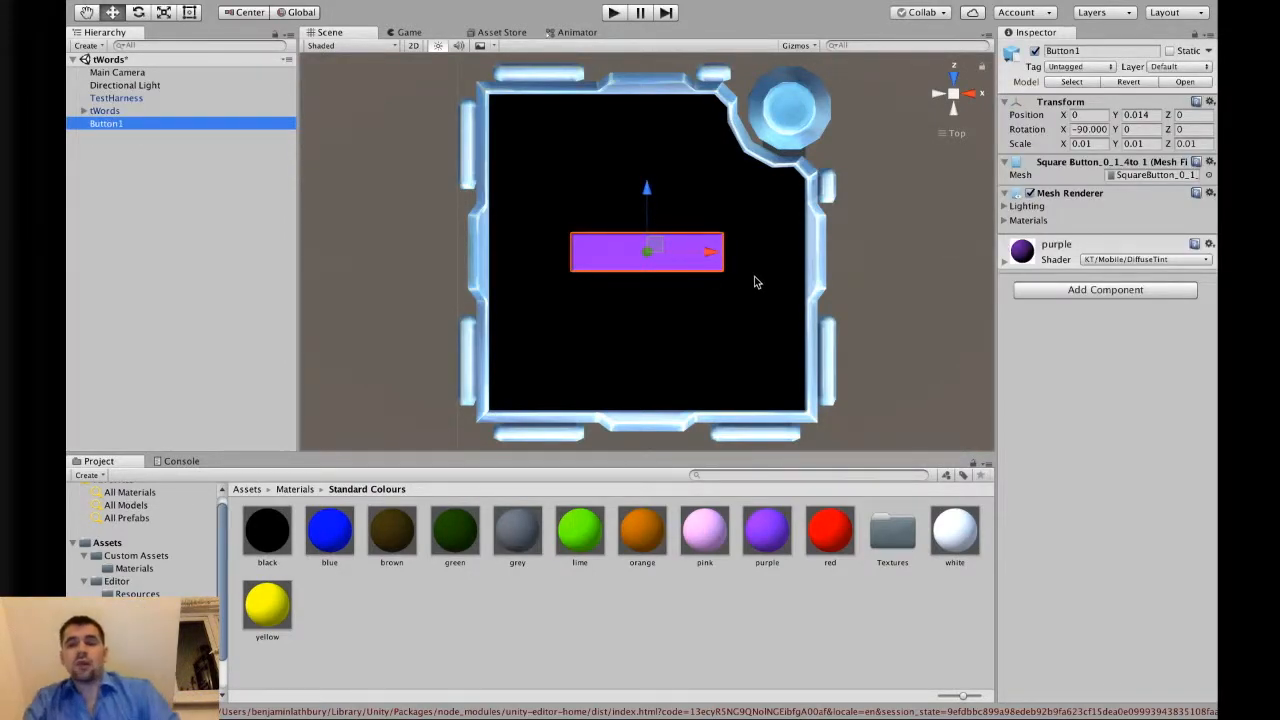
pyautogui.click(1084, 143)
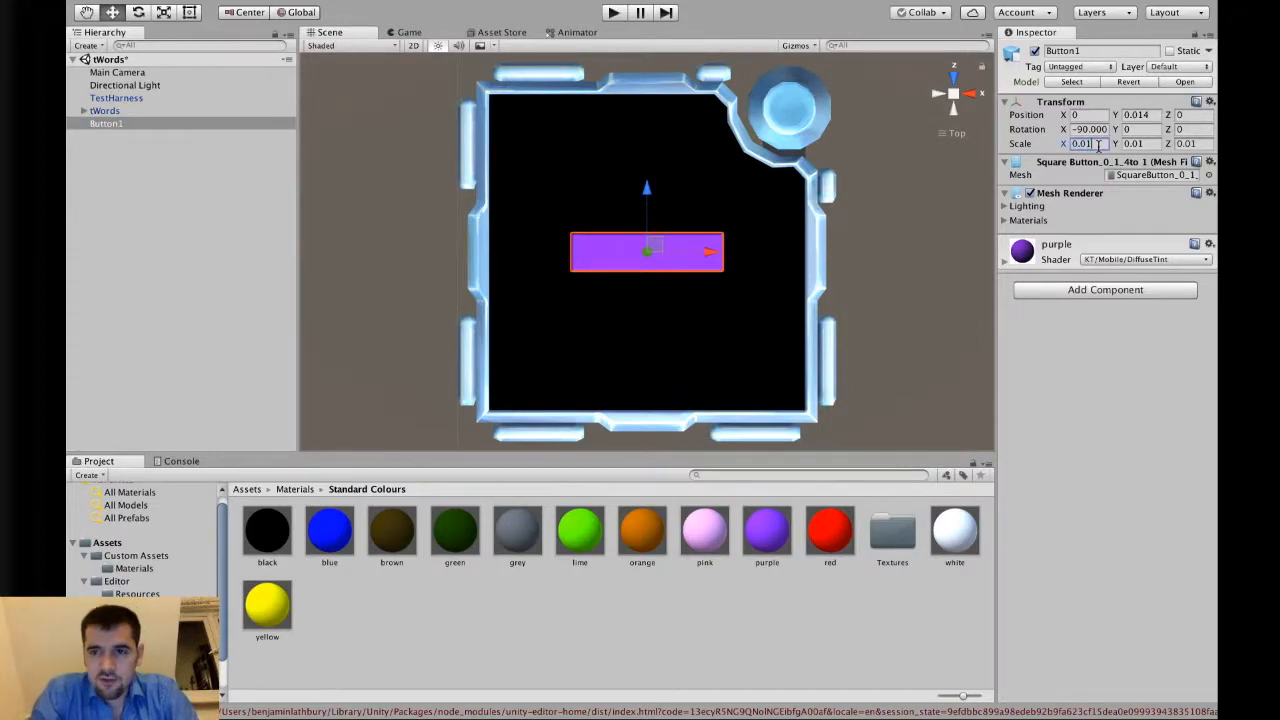
pyautogui.press('BackSpace')
pyautogui.write('2')
pyautogui.press('BackSpace')
pyautogui.write('15')
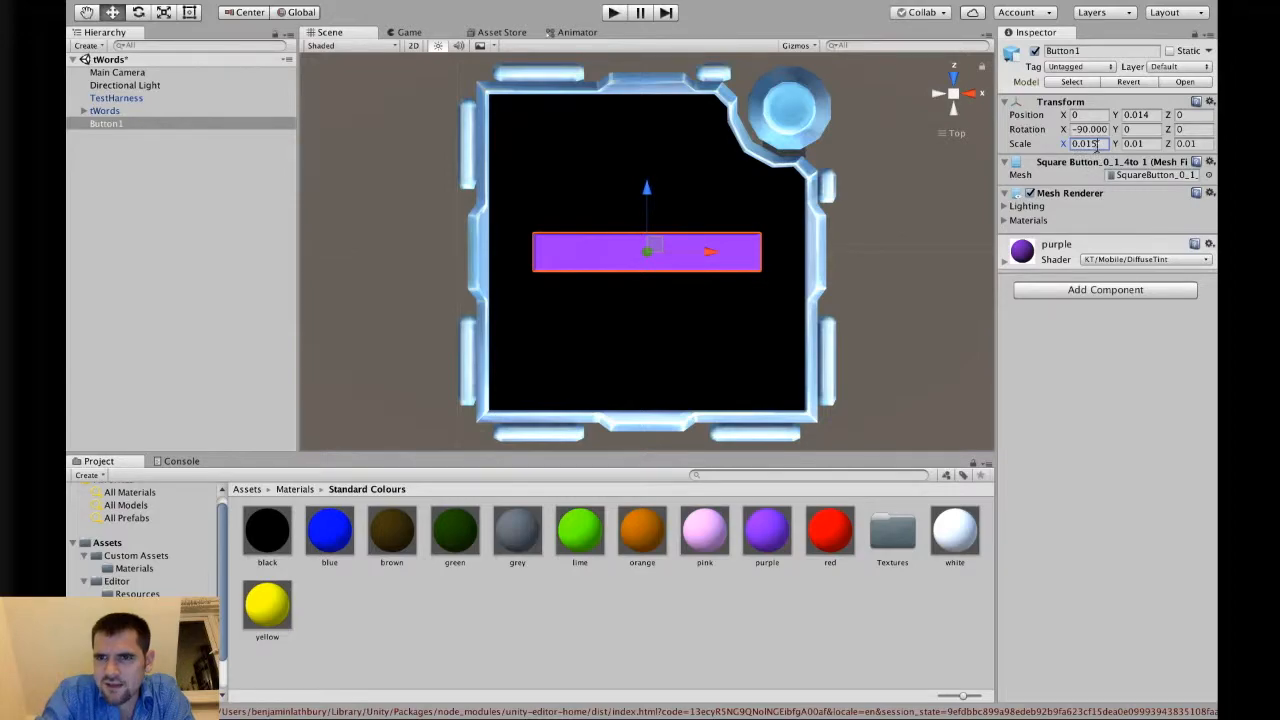
# Move Button1 up the module face to a Z position of about 0.0275.
pyautogui.moveTo(716, 254); pyautogui.dragTo(671, 249)
pyautogui.moveTo(617, 192); pyautogui.dragTo(614, 129)
pyautogui.press('super+z')
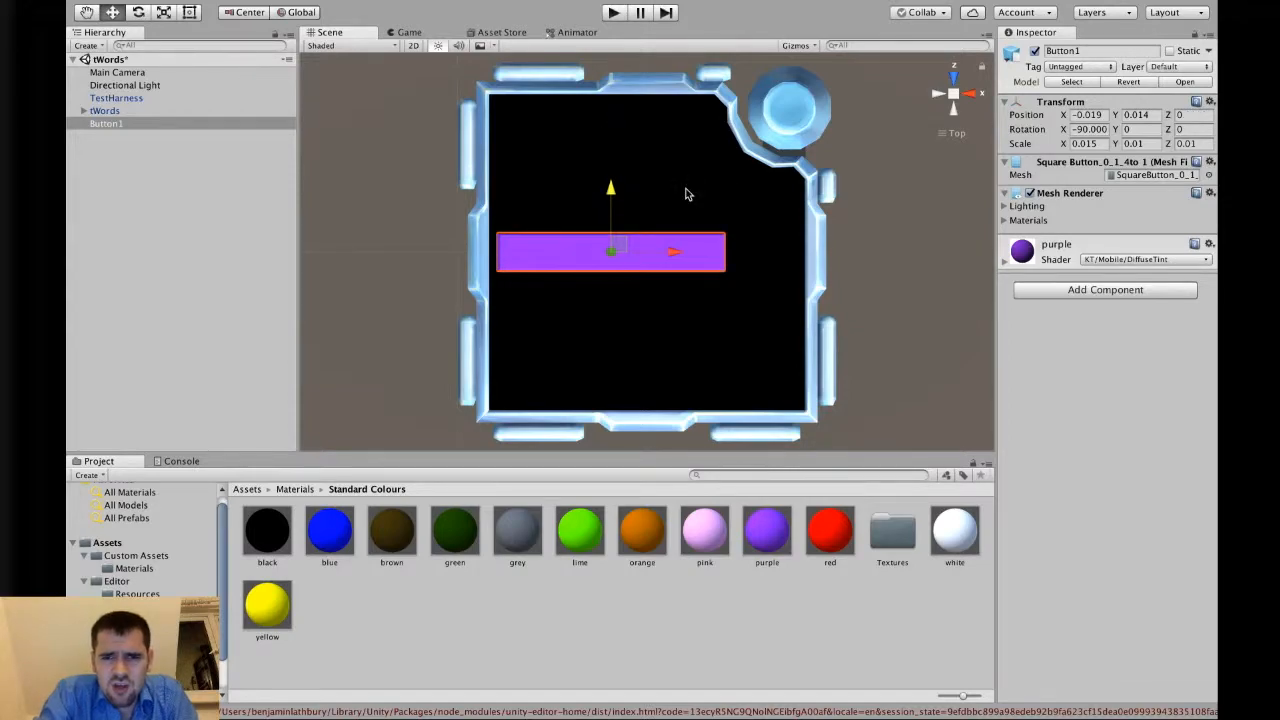
pyautogui.press('super+z')
pyautogui.moveTo(648, 192); pyautogui.dragTo(655, 141)
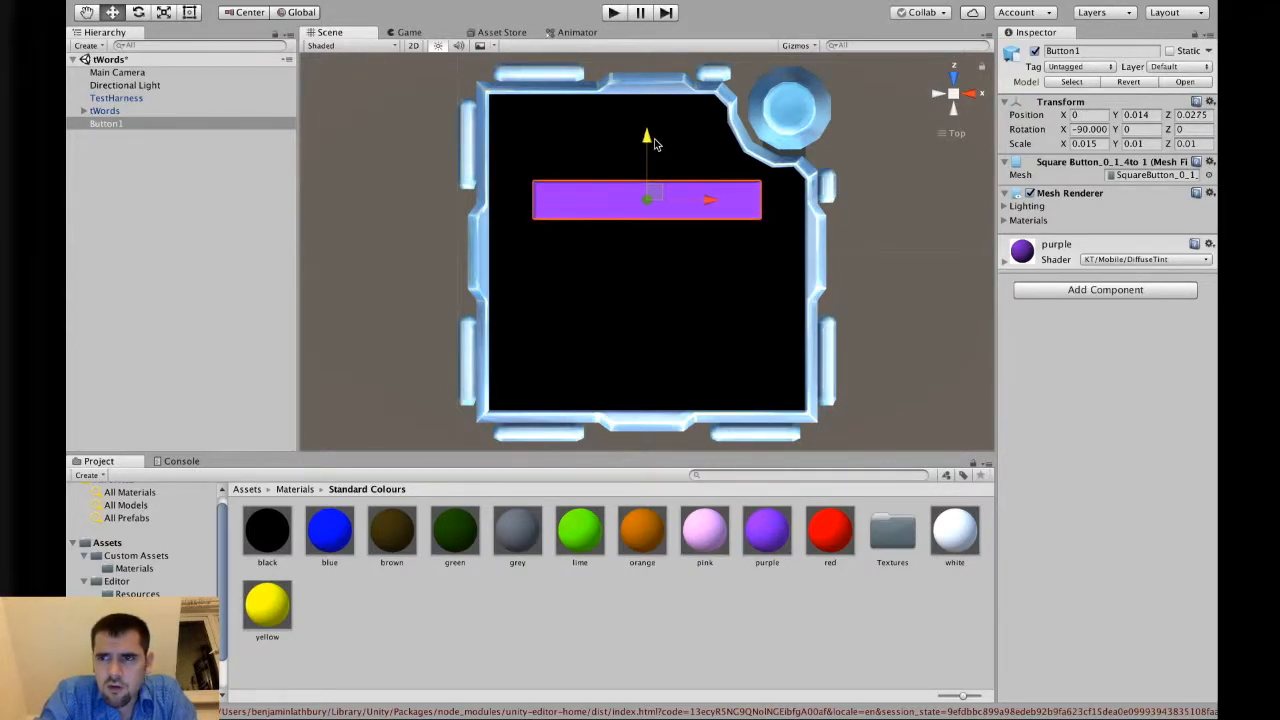
pyautogui.click(1155, 116)
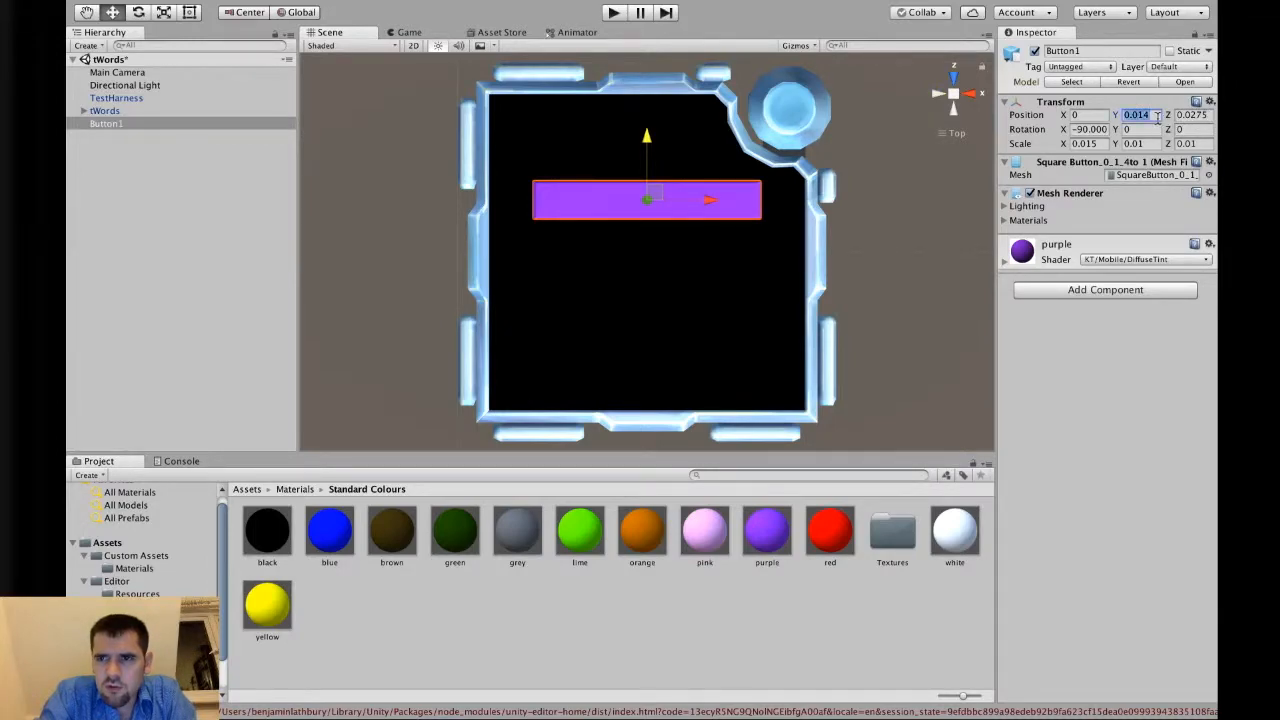
pyautogui.write('0')
pyautogui.press('Escape')
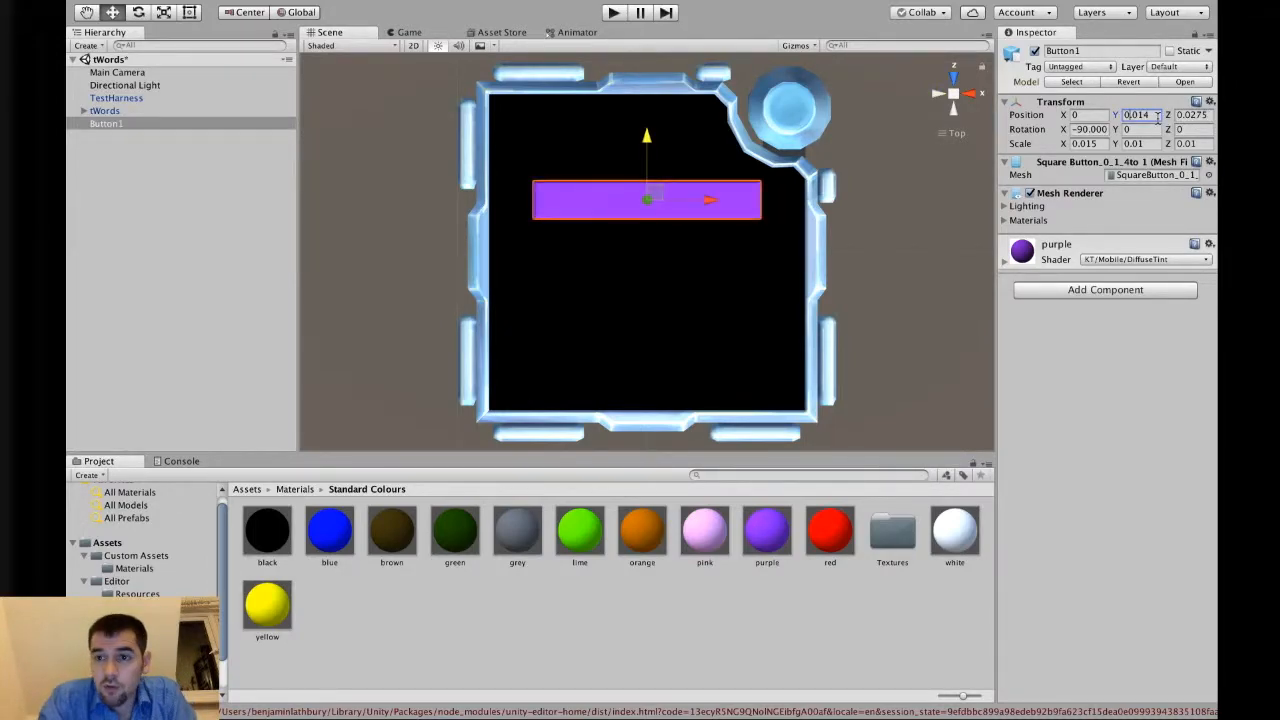
# Duplicate Button1 and rename the copy Button1HL.
pyautogui.click(1200, 115)
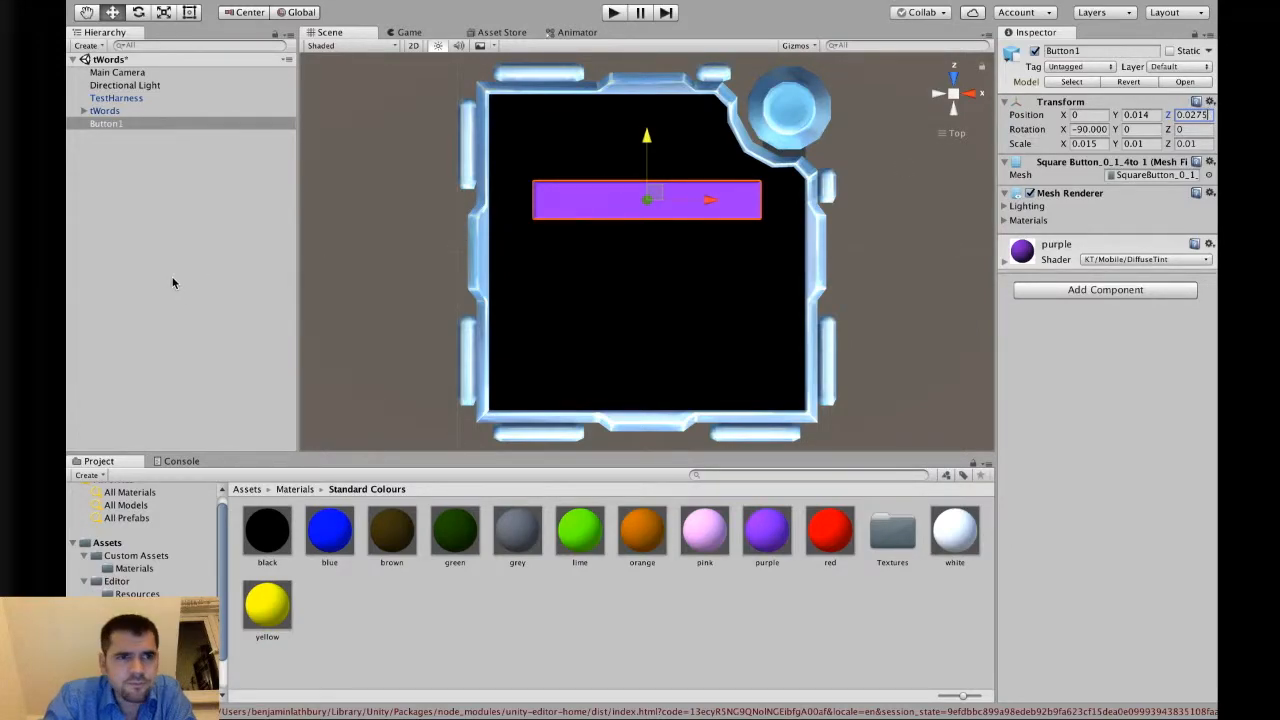
pyautogui.click(158, 112)
pyautogui.click(152, 132)
pyautogui.click(153, 124)
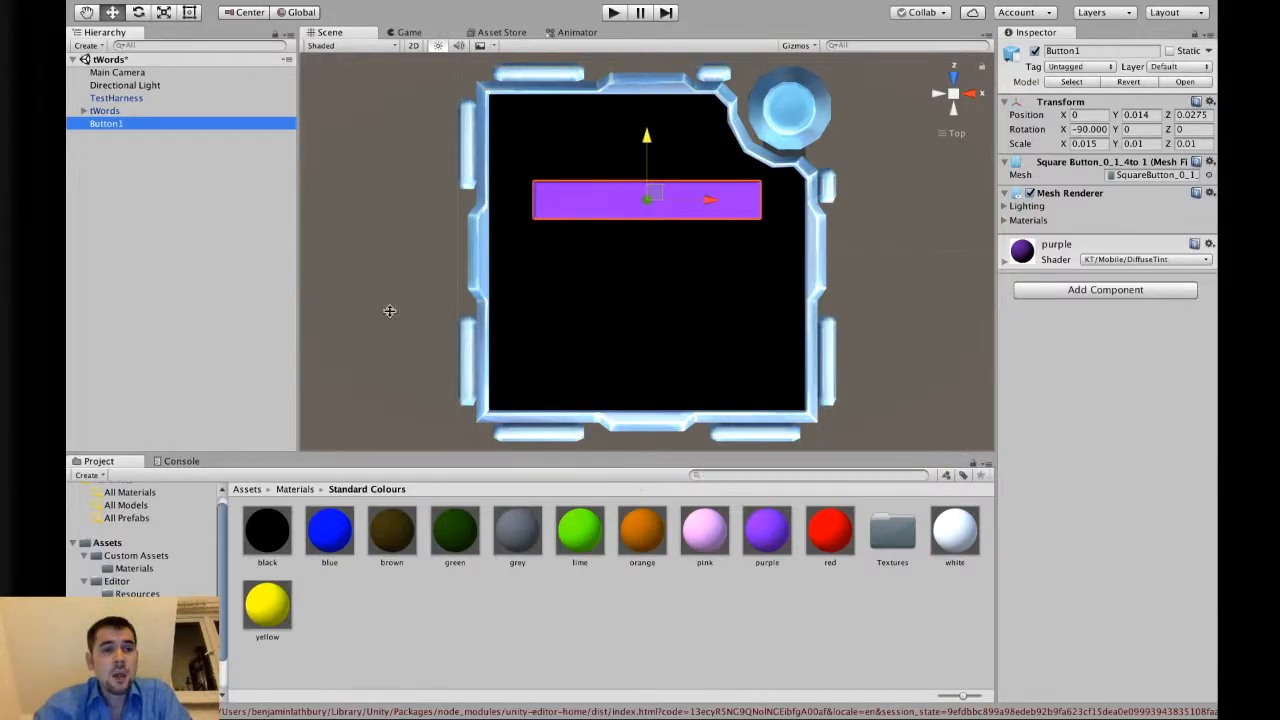
pyautogui.click(123, 113)
pyautogui.click(125, 125)
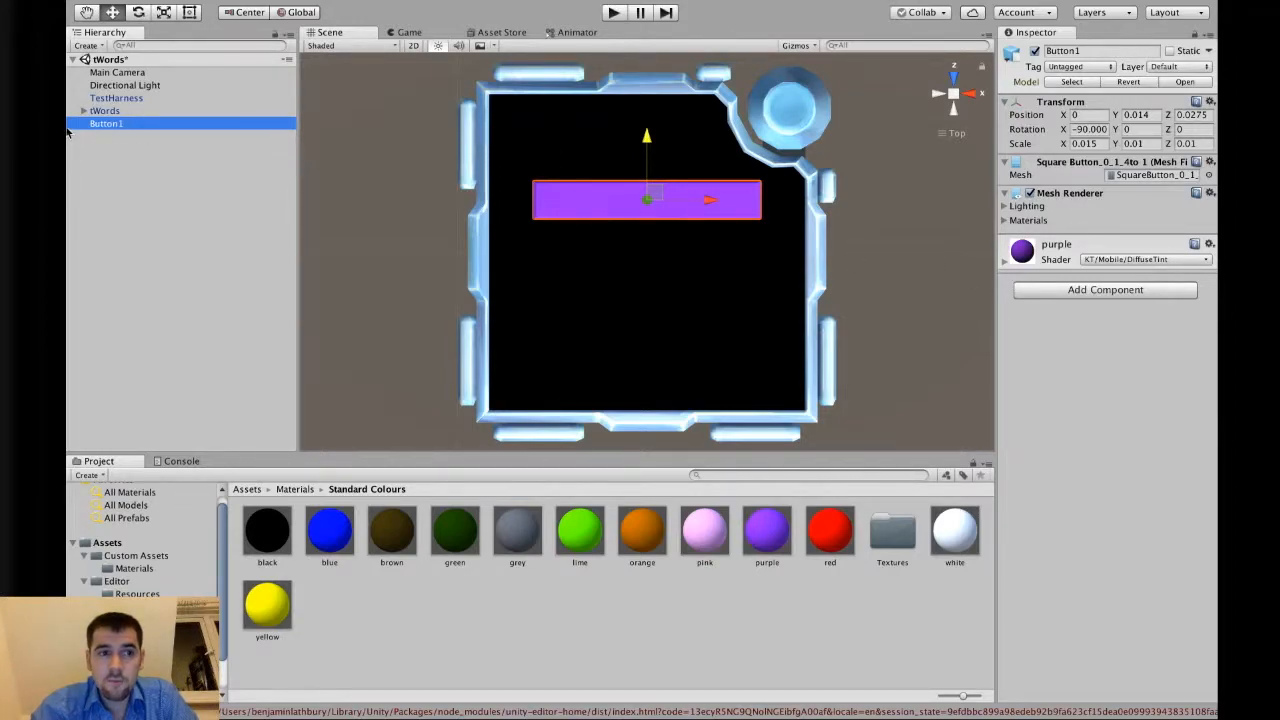
pyautogui.click(125, 111)
pyautogui.click(125, 124)
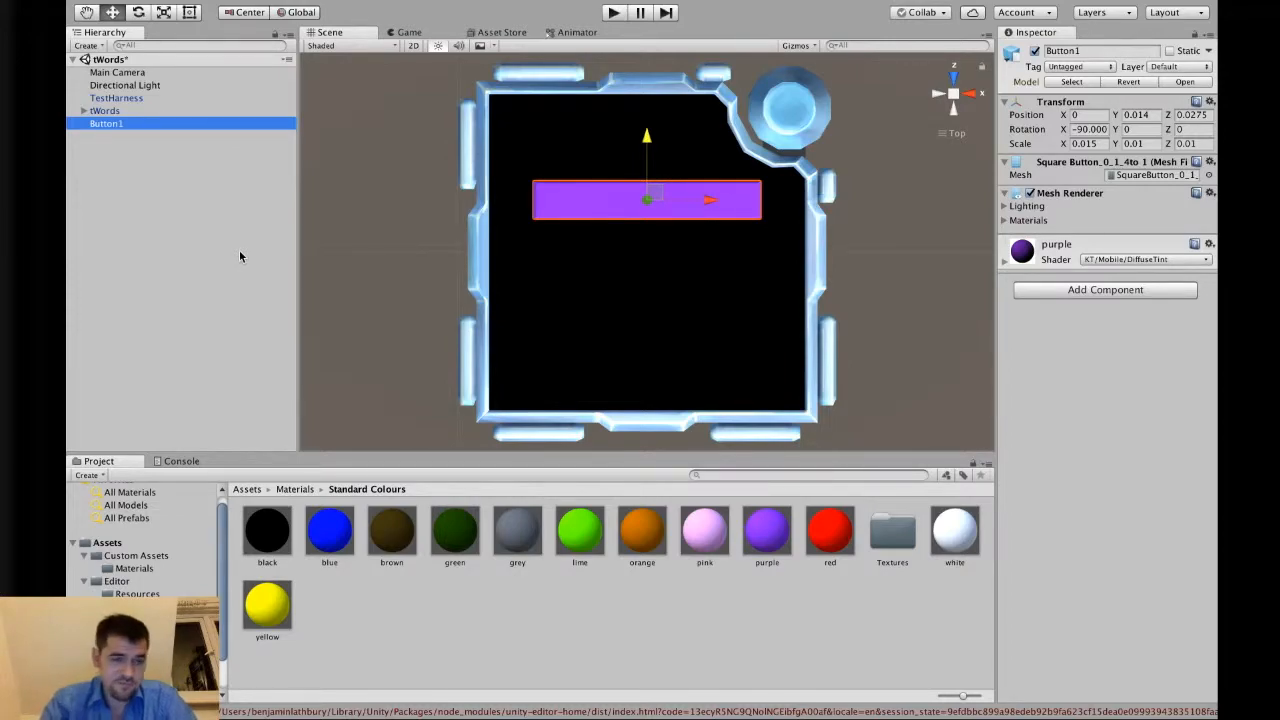
pyautogui.press('super+d')
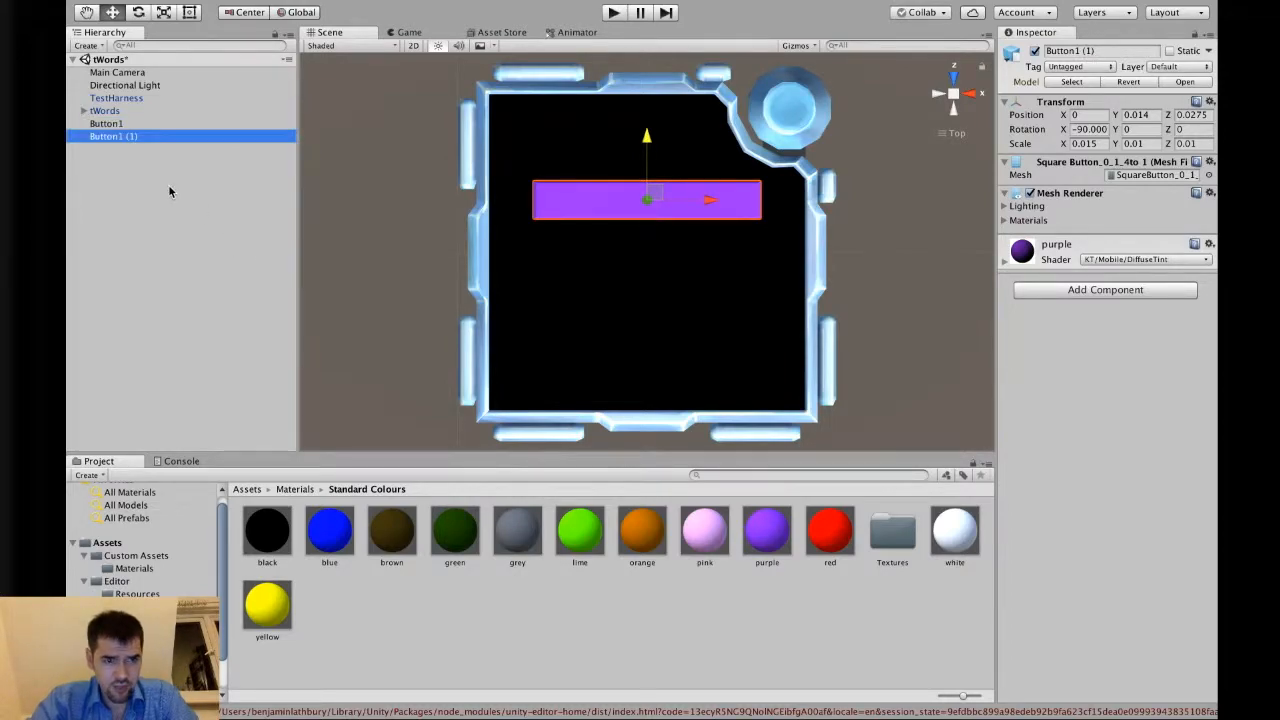
pyautogui.press('Return')
pyautogui.write('Button1HL')
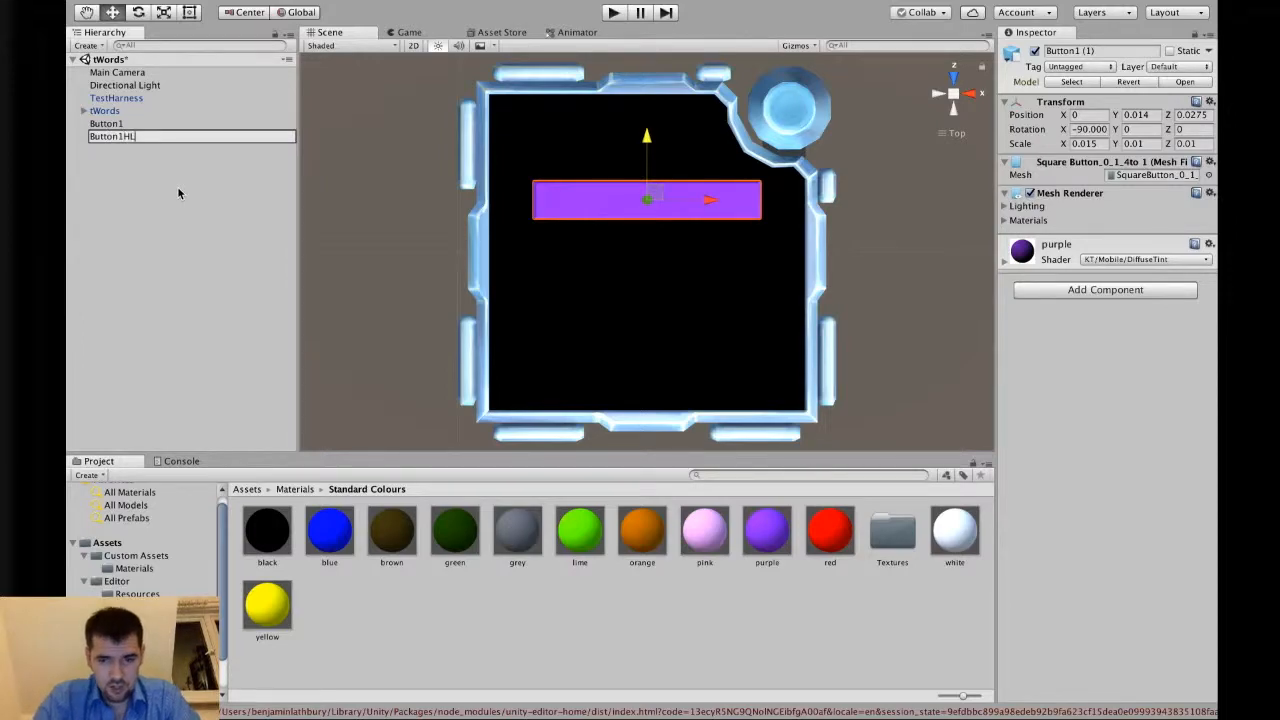
pyautogui.press('Return')
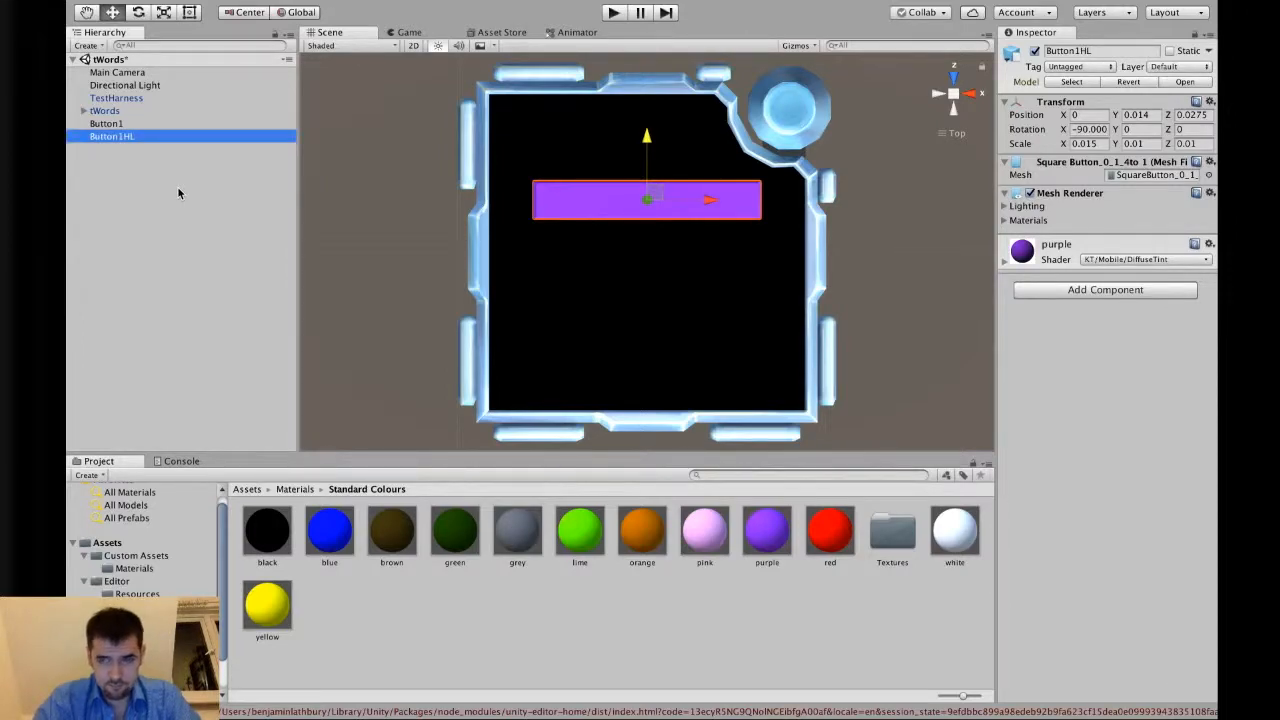
# Make Button1HL a child of Button1.
pyautogui.moveTo(134, 139); pyautogui.dragTo(131, 128)
pyautogui.click(116, 125)
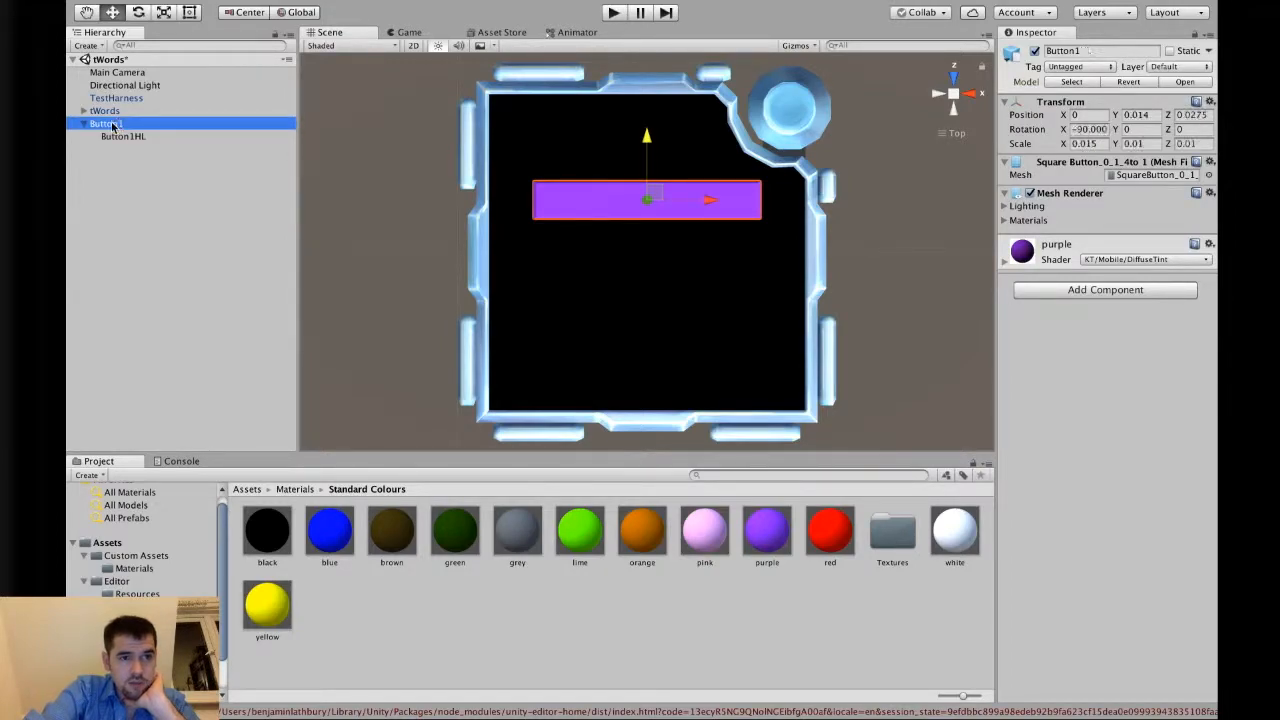
# Make Button1 a child of tWords and compare its transform with that of Button1HL.
pyautogui.moveTo(111, 128); pyautogui.dragTo(110, 113)
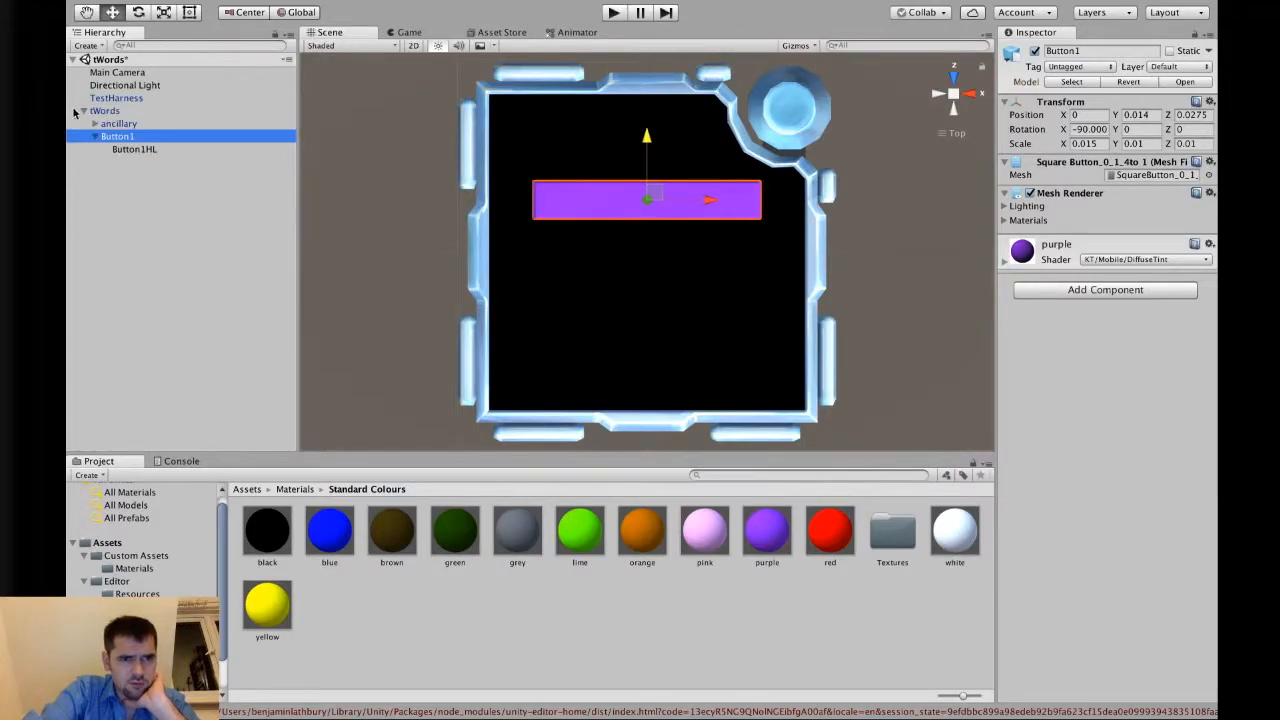
pyautogui.click(151, 148)
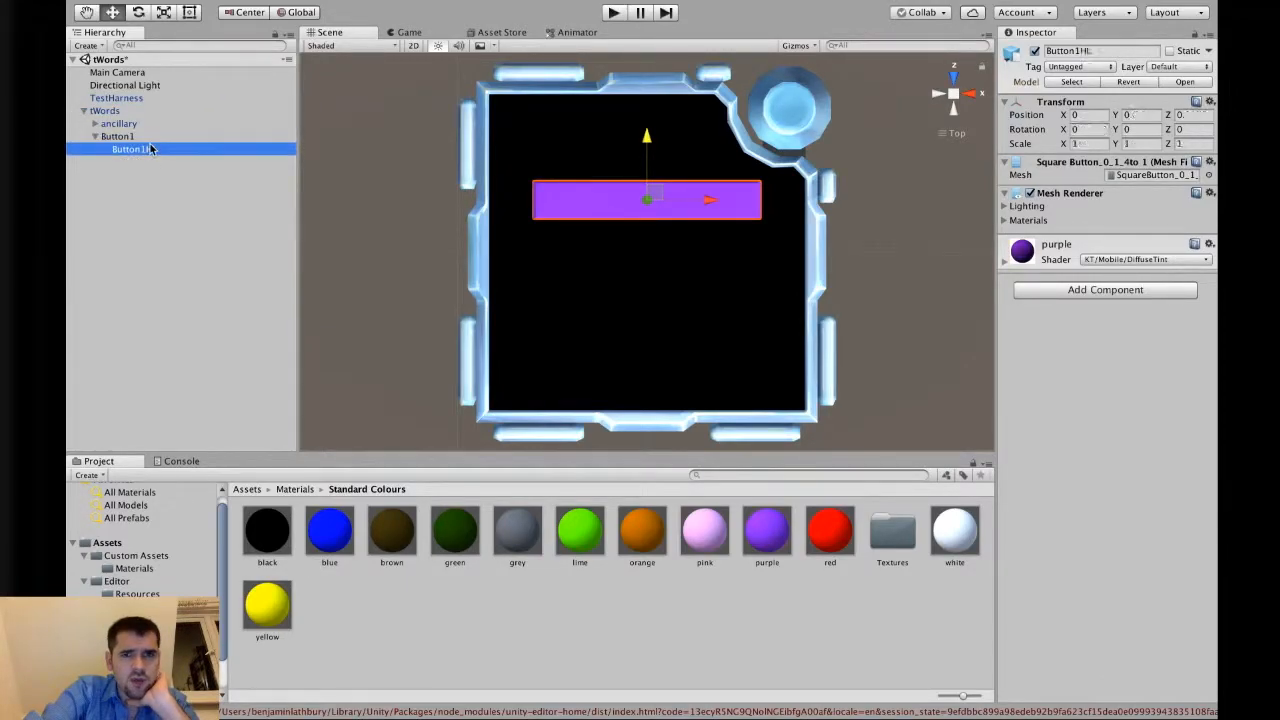
pyautogui.click(150, 139)
pyautogui.click(149, 150)
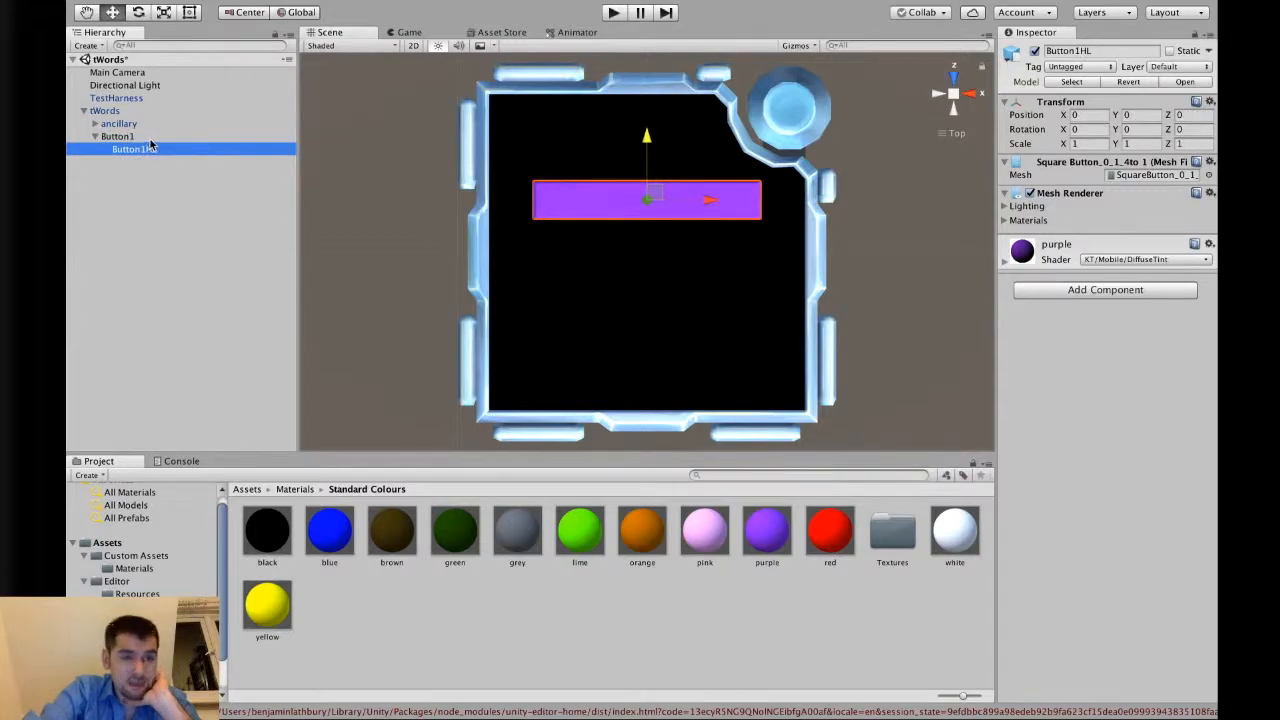
pyautogui.click(146, 137)
pyautogui.click(143, 150)
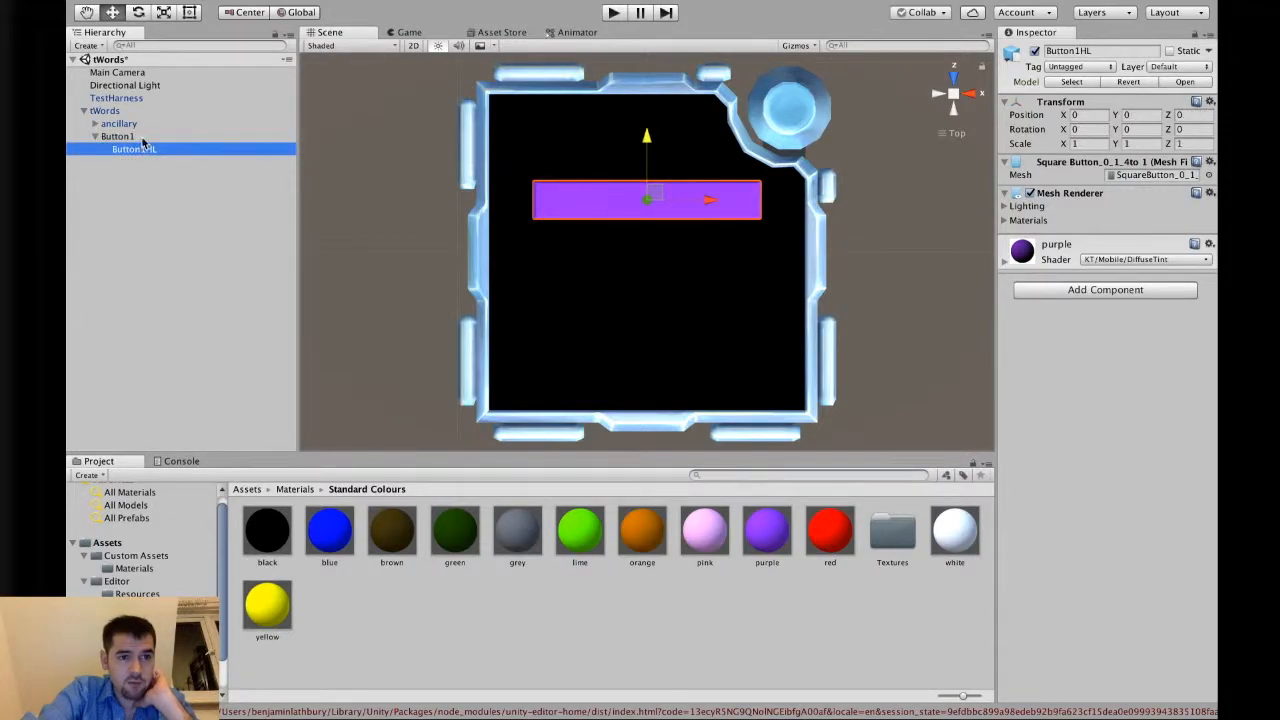
pyautogui.click(143, 138)
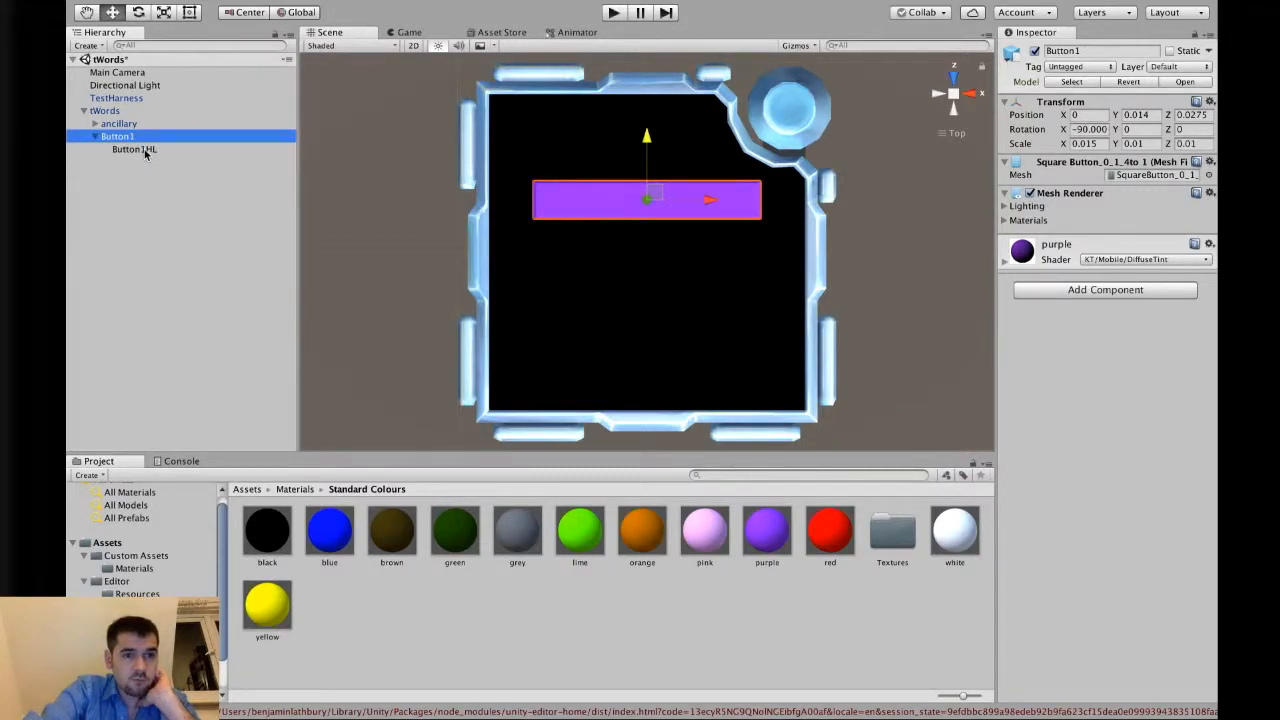
pyautogui.click(145, 150)
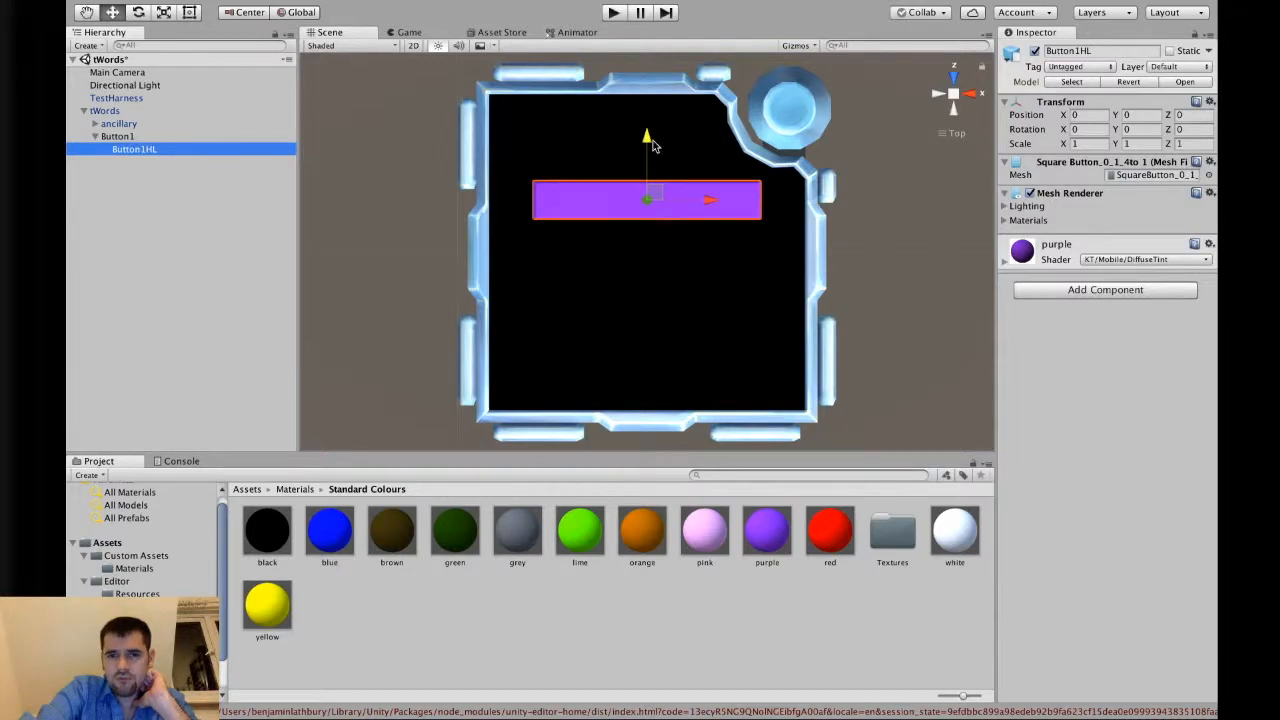
pyautogui.moveTo(656, 148); pyautogui.dragTo(656, 117)
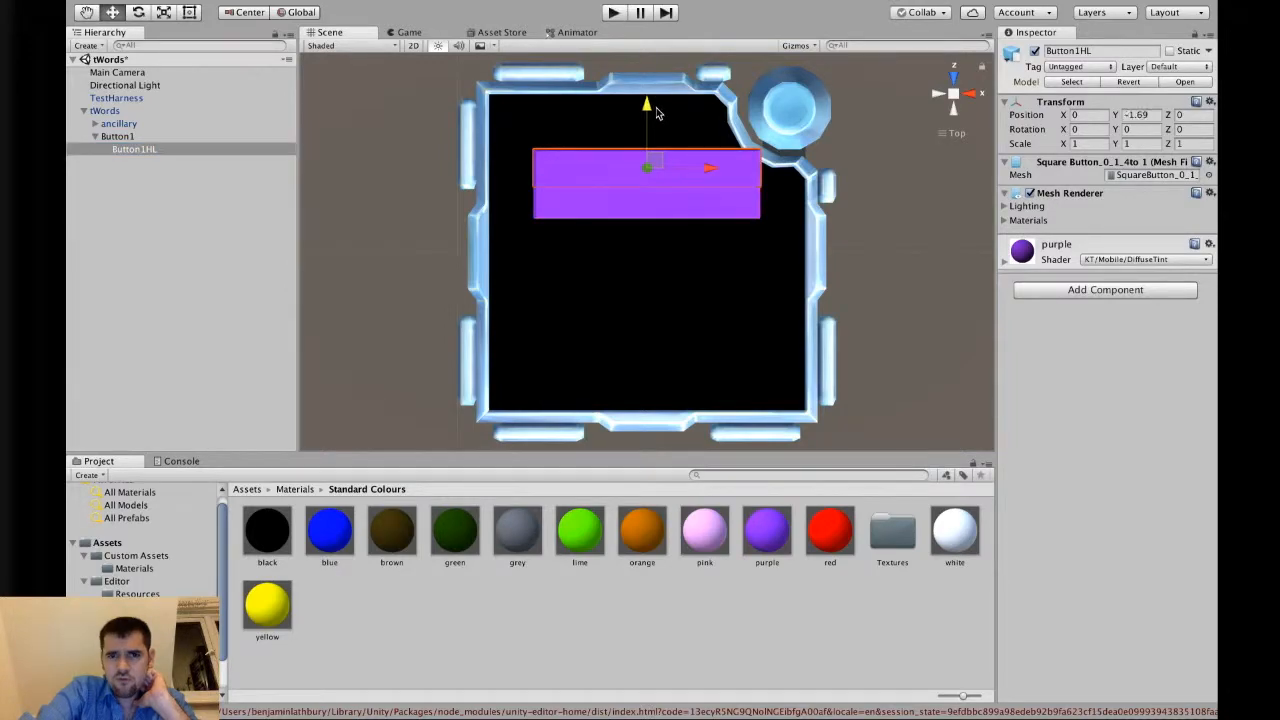
pyautogui.rightClick(1086, 194)
pyautogui.click(1108, 229)
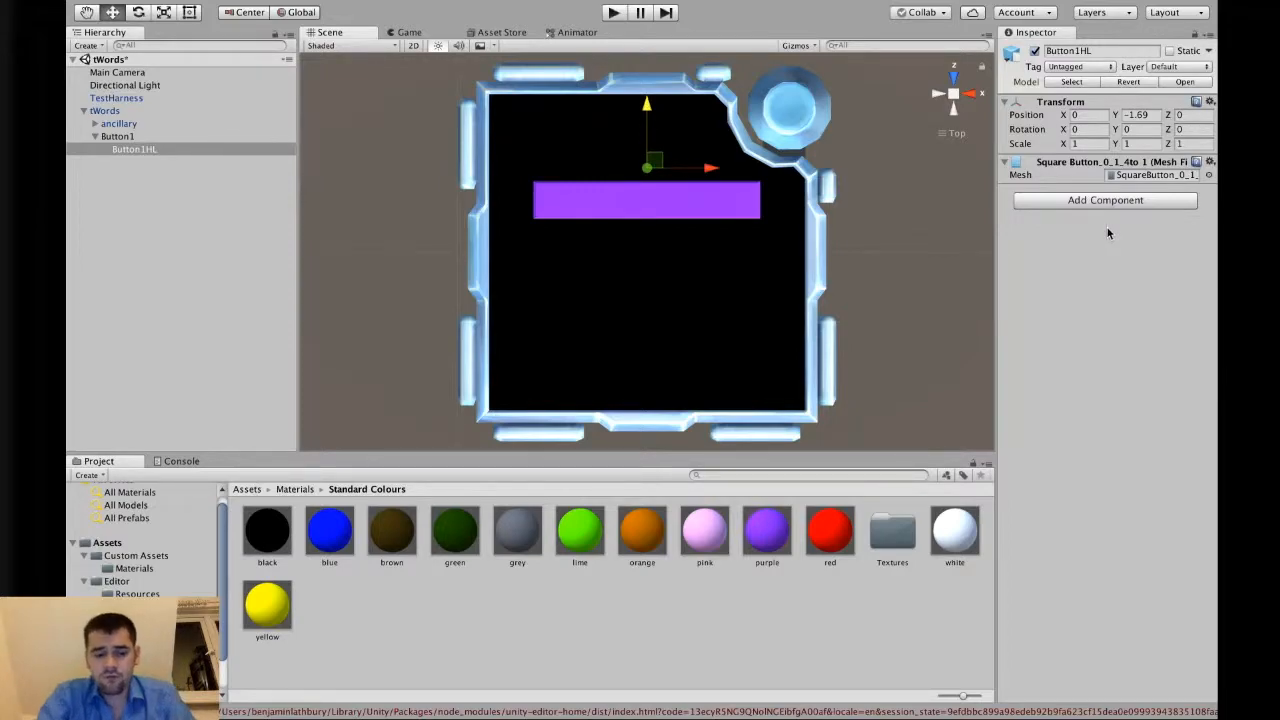
pyautogui.press('super+z')
pyautogui.press('super+z')
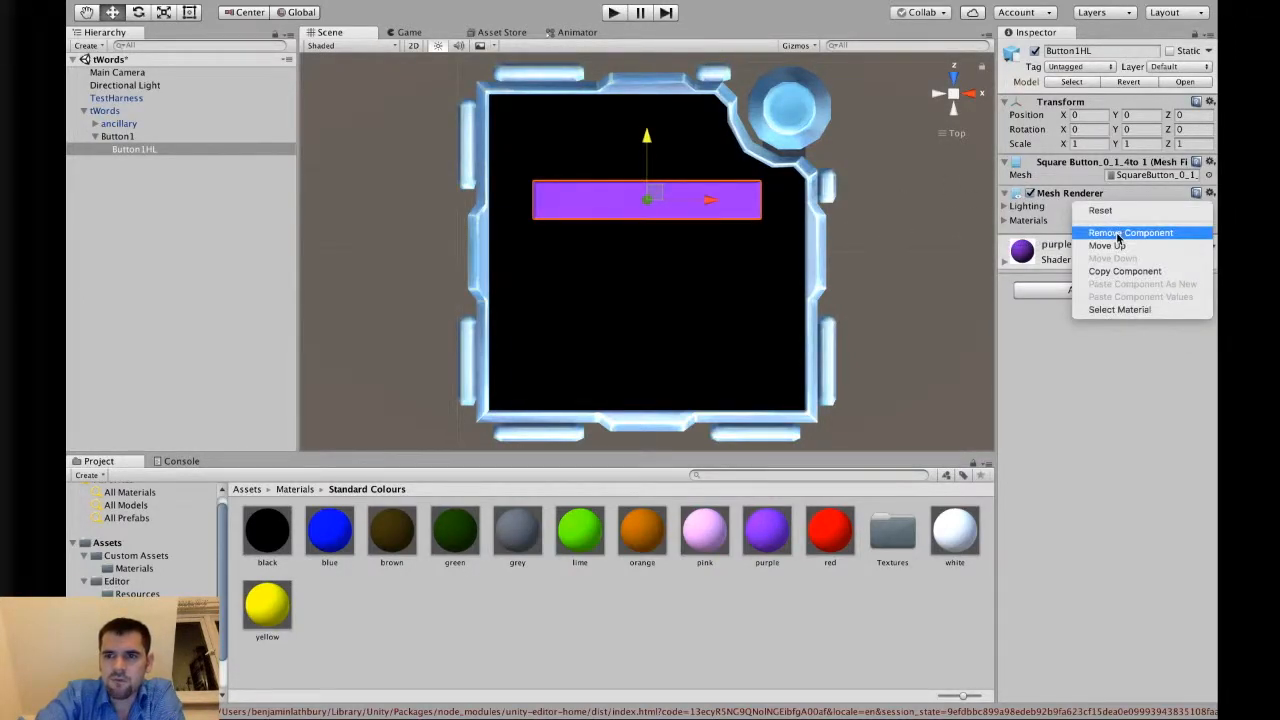
# Remove Button1HL's Mesh Renderer and add a KM Highlightable component to it.
pyautogui.click(1116, 232)
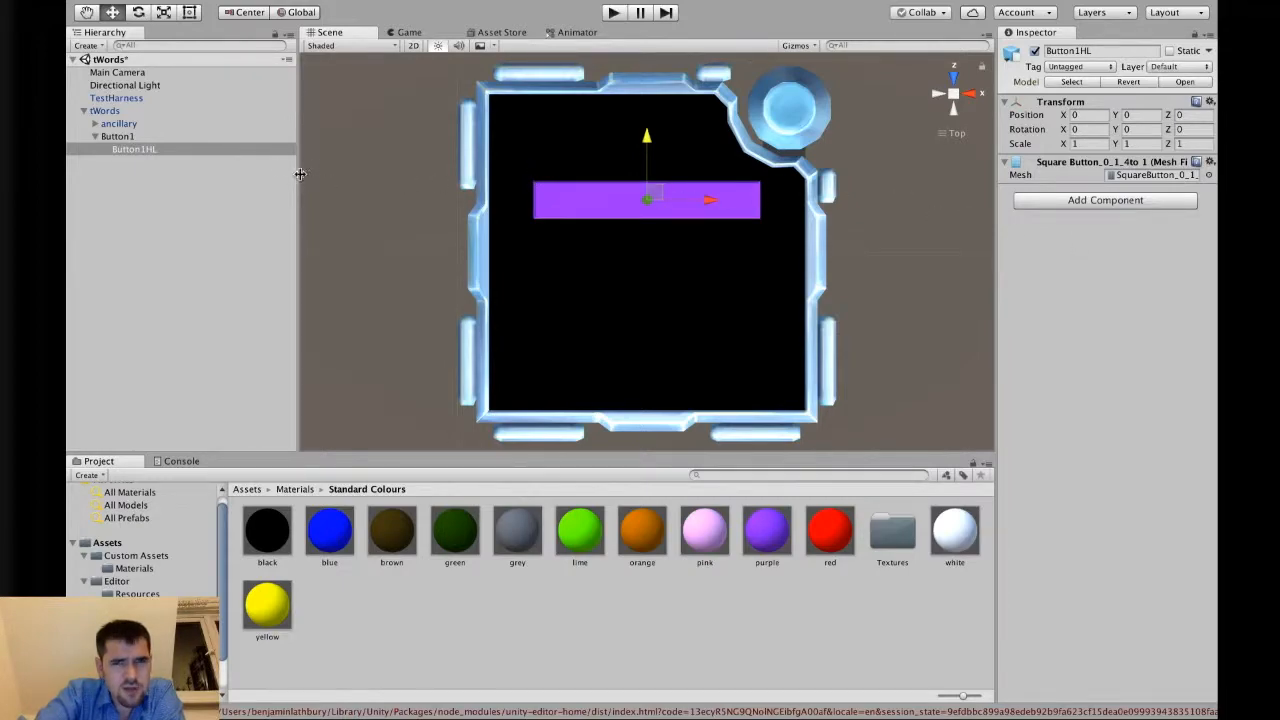
pyautogui.click(1053, 200)
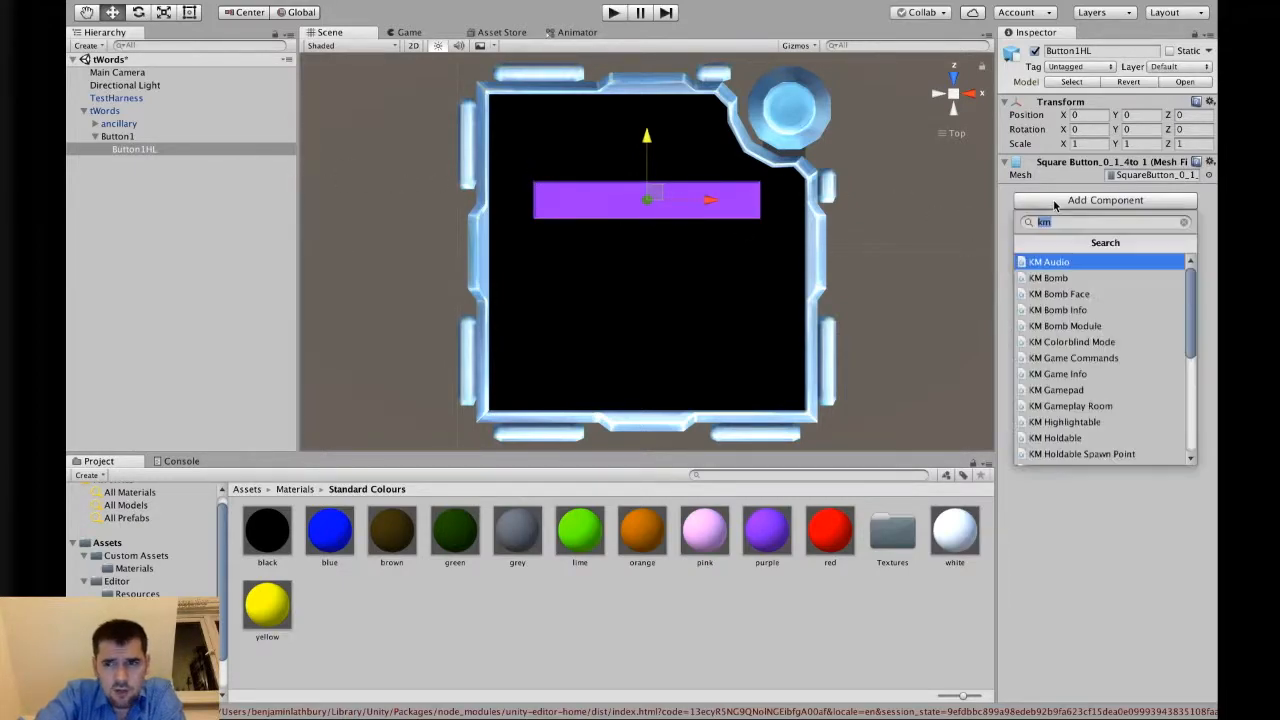
pyautogui.write('kmhigh')
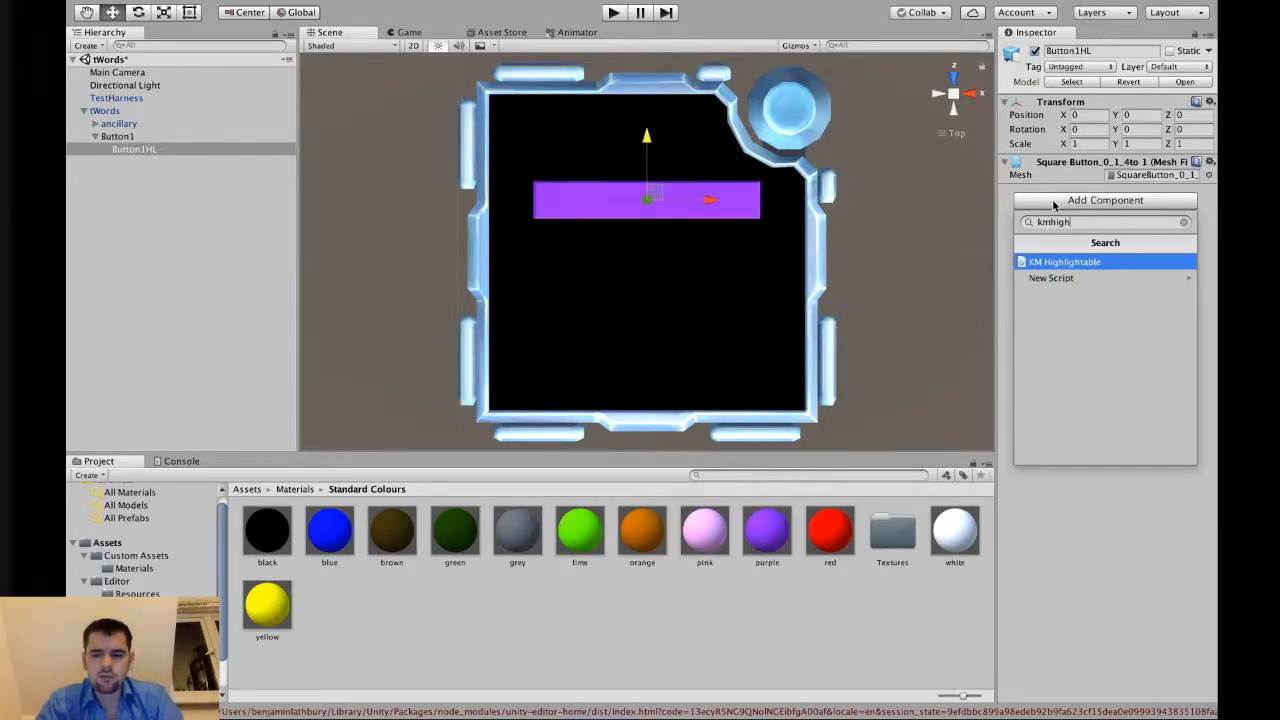
pyautogui.press('Return')
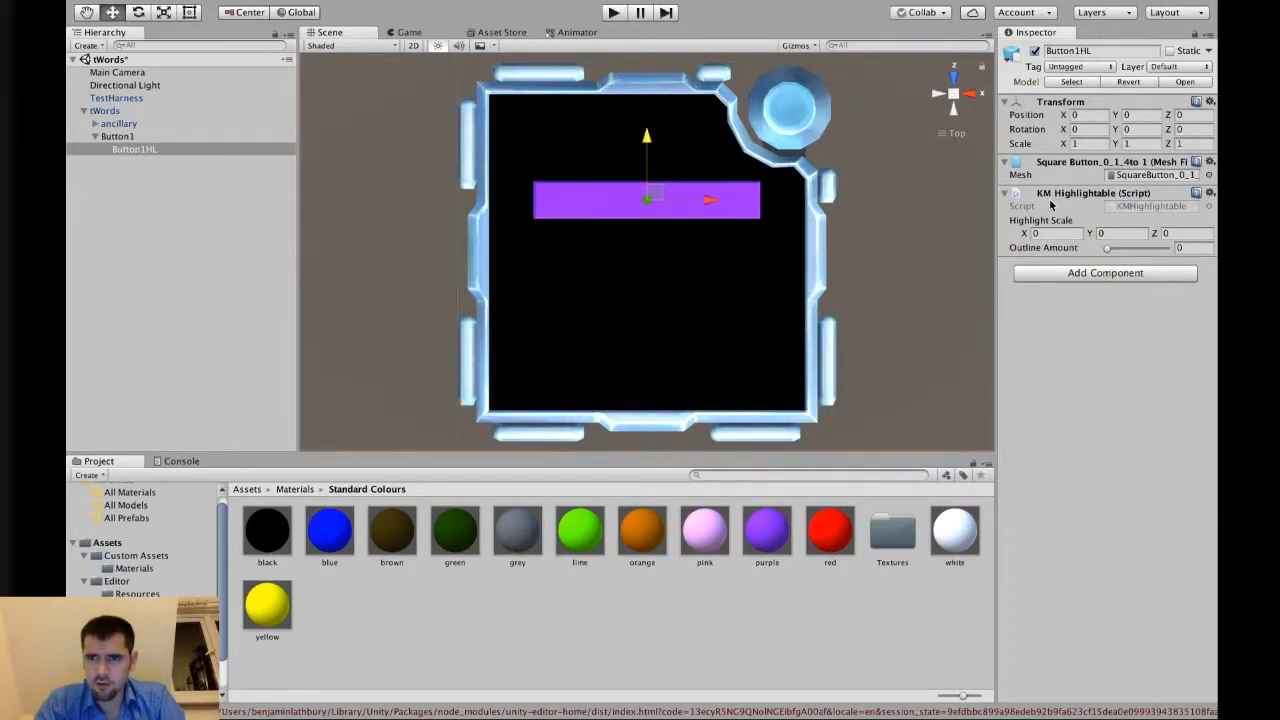
pyautogui.rightClick(1055, 203)
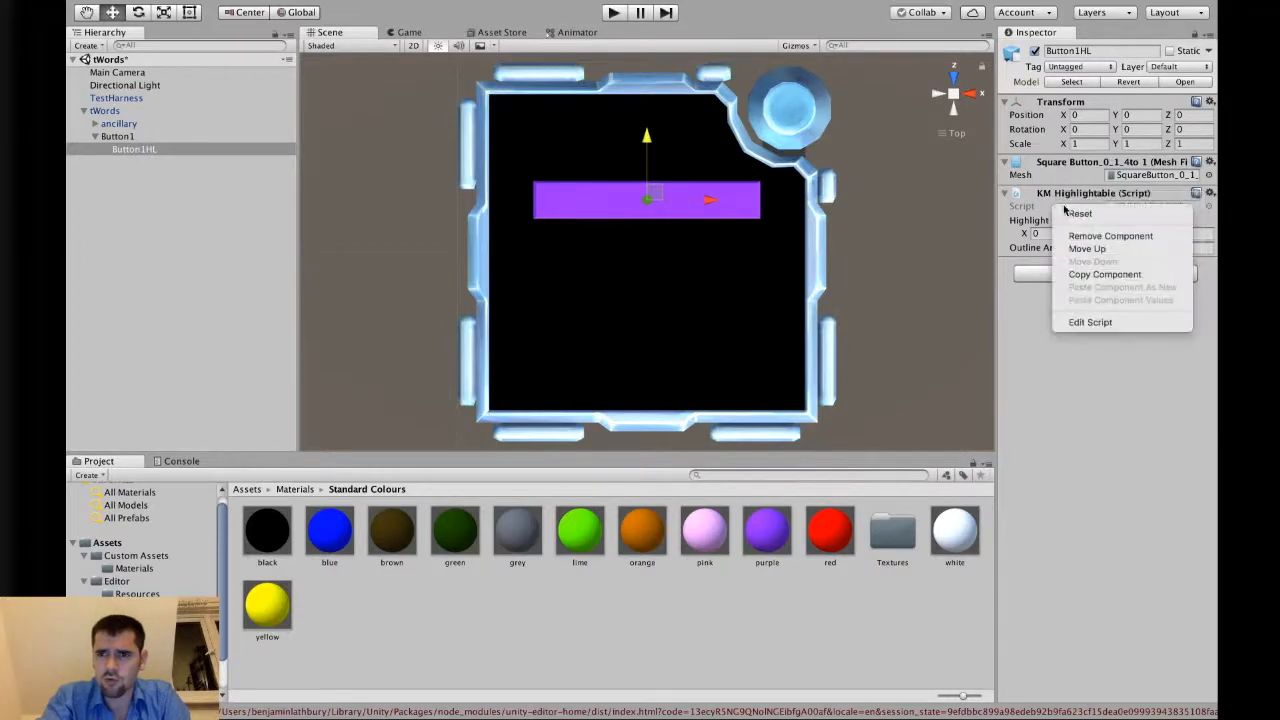
pyautogui.click(1080, 247)
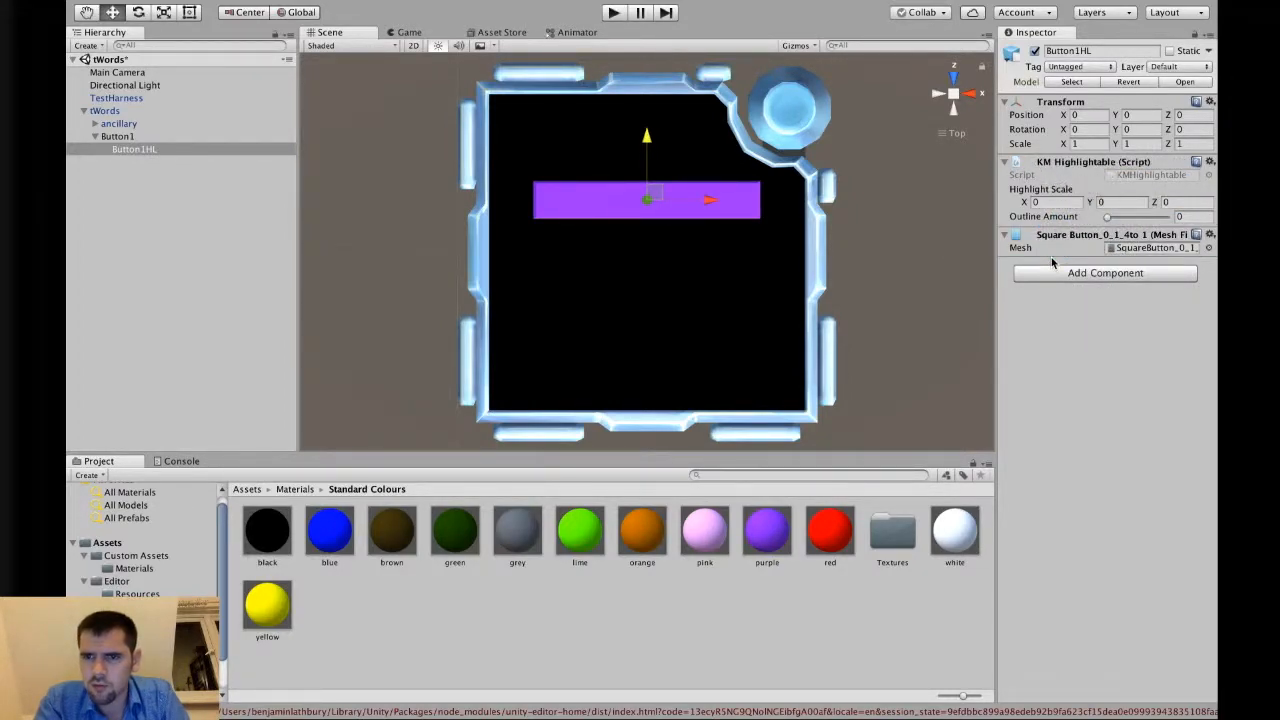
pyautogui.moveTo(1062, 168); pyautogui.dragTo(1070, 264)
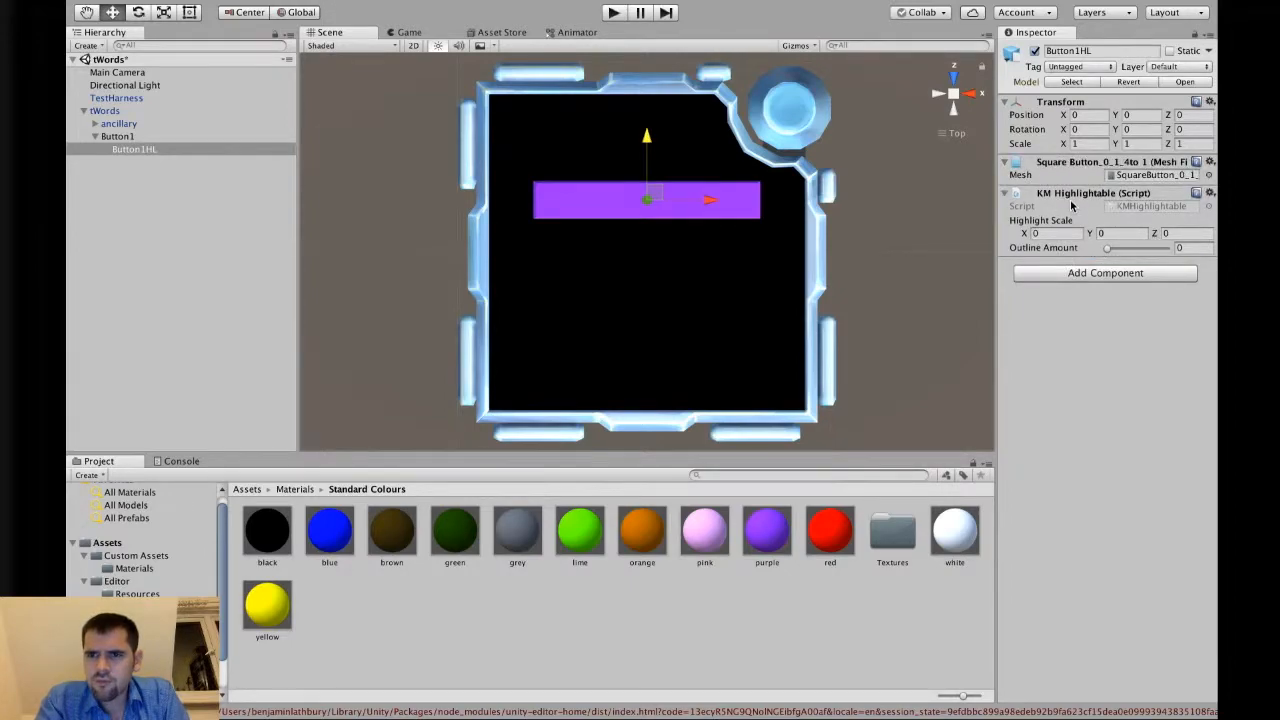
pyautogui.rightClick(1072, 204)
pyautogui.click(1105, 236)
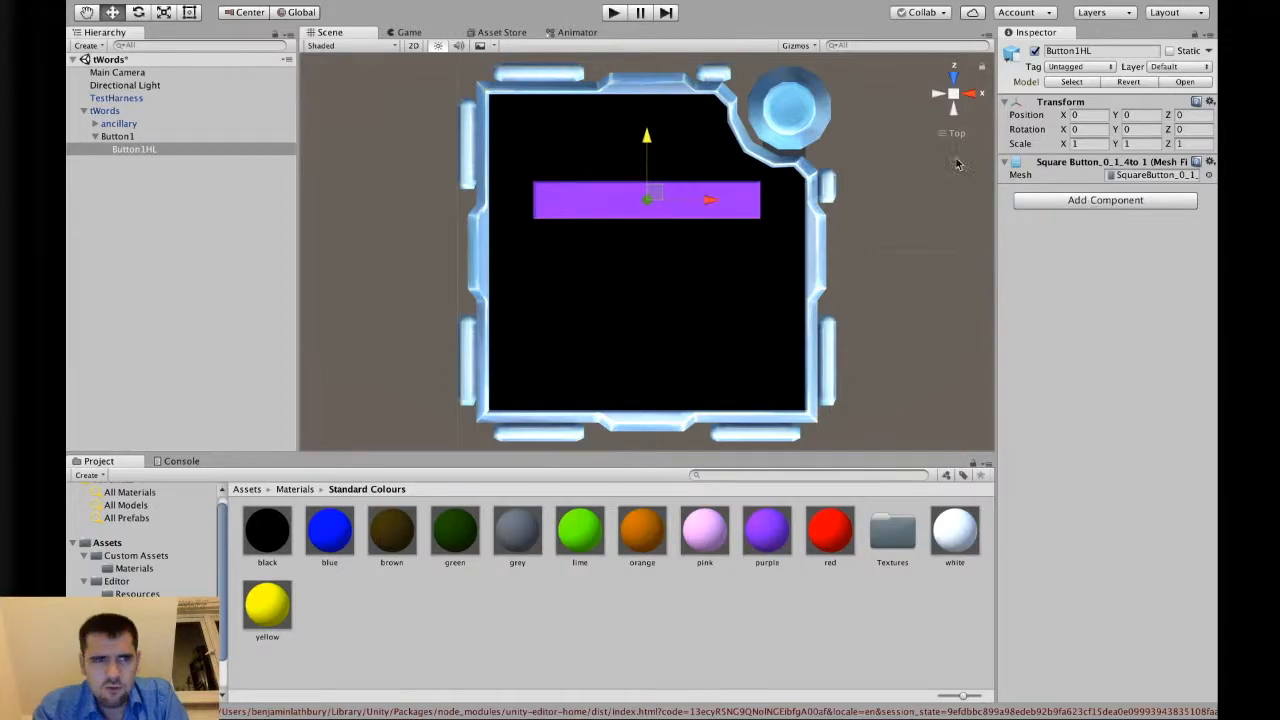
pyautogui.click(1117, 204)
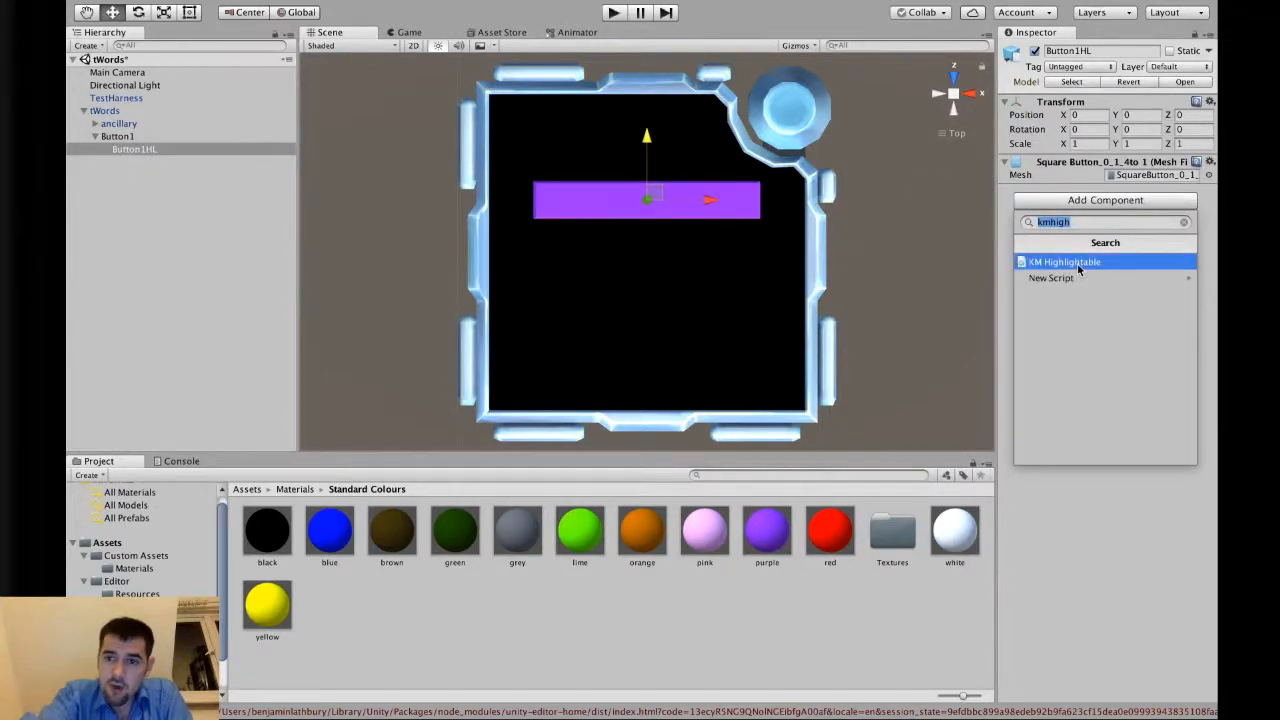
pyautogui.click(1134, 264)
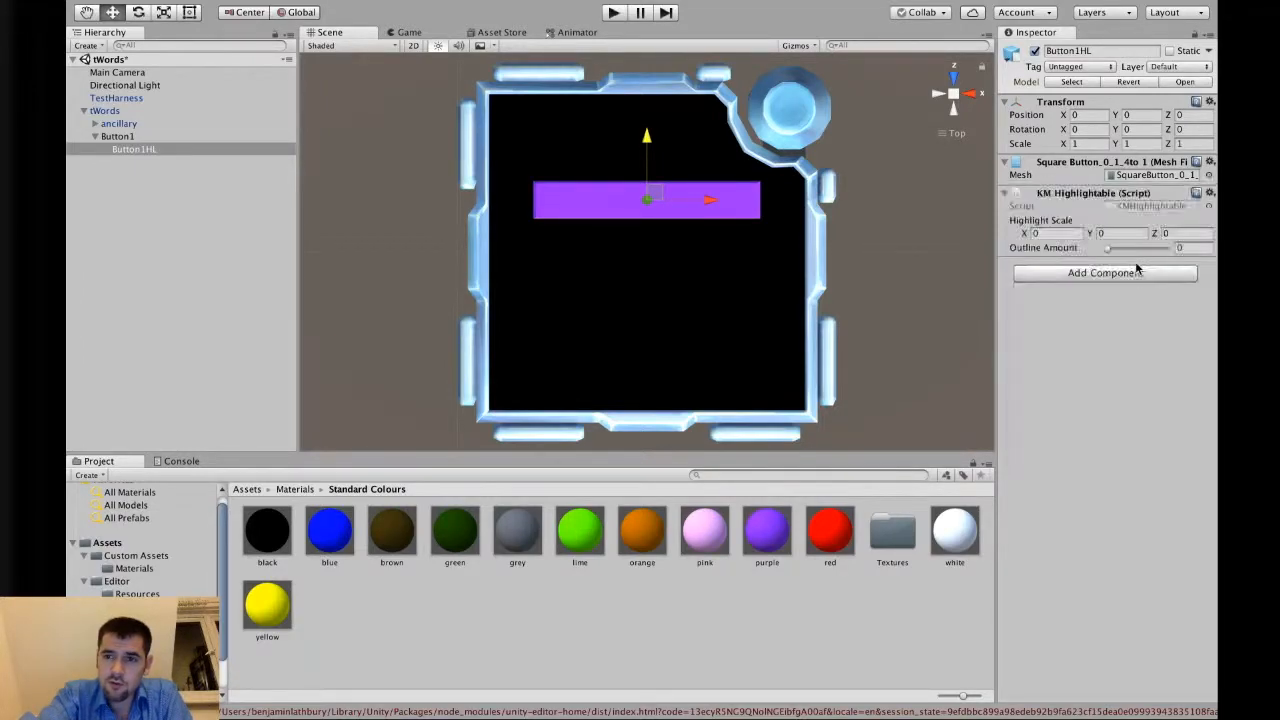
# Set Button1HL's Highlight Scale to 1, 1, 1.
pyautogui.click(1052, 233)
pyautogui.write('1')
pyautogui.press('Tab')
pyautogui.write('1')
pyautogui.press('Tab')
pyautogui.write('1')
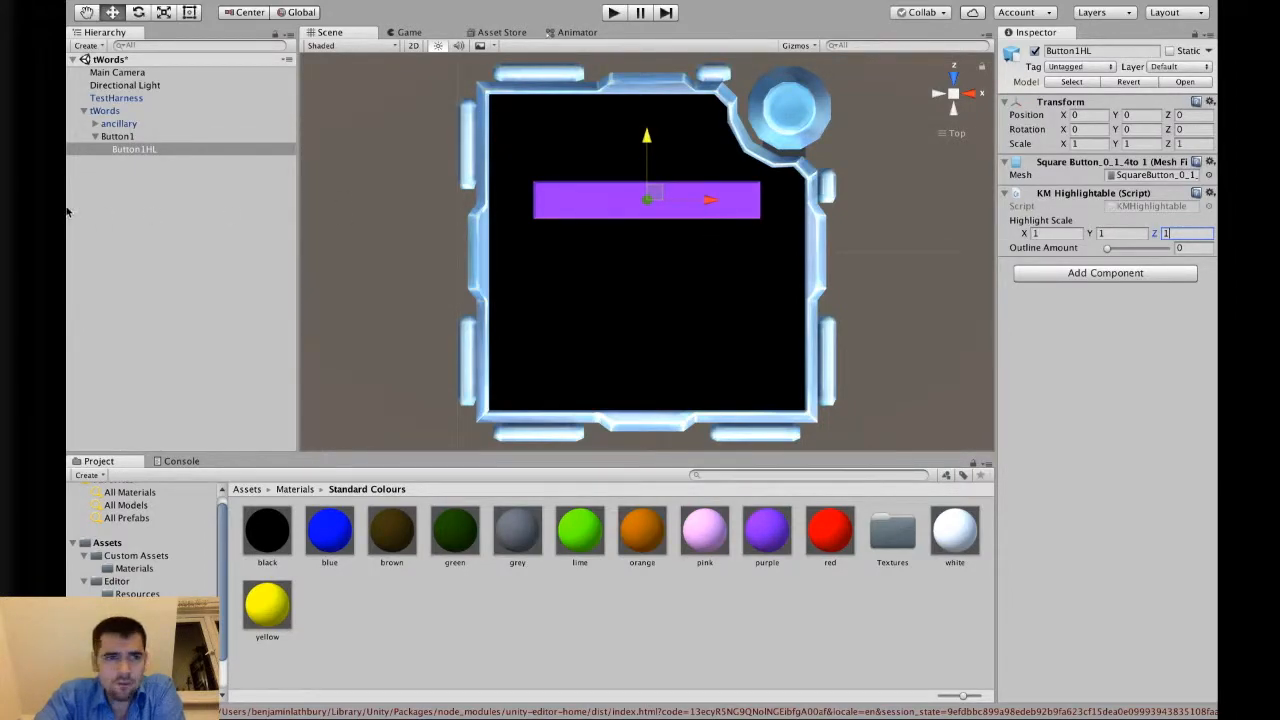
# Add a KM Selectable component to Button1.
pyautogui.click(133, 137)
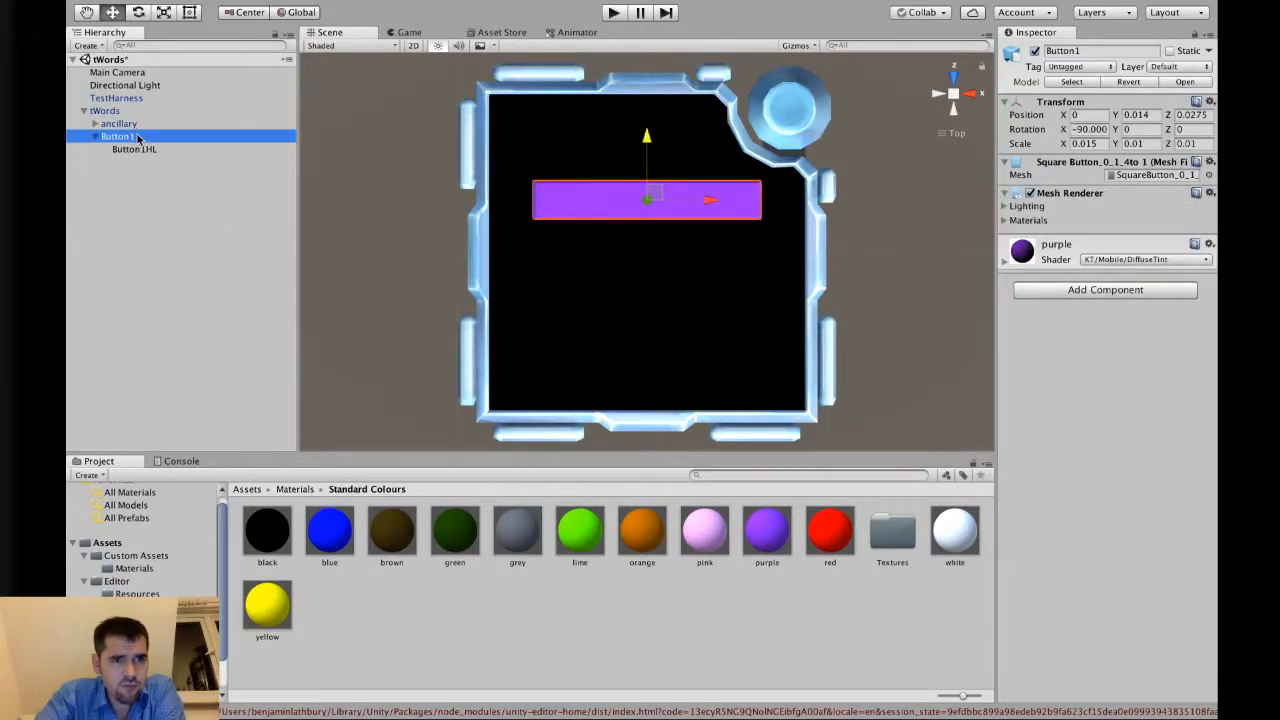
pyautogui.click(1076, 292)
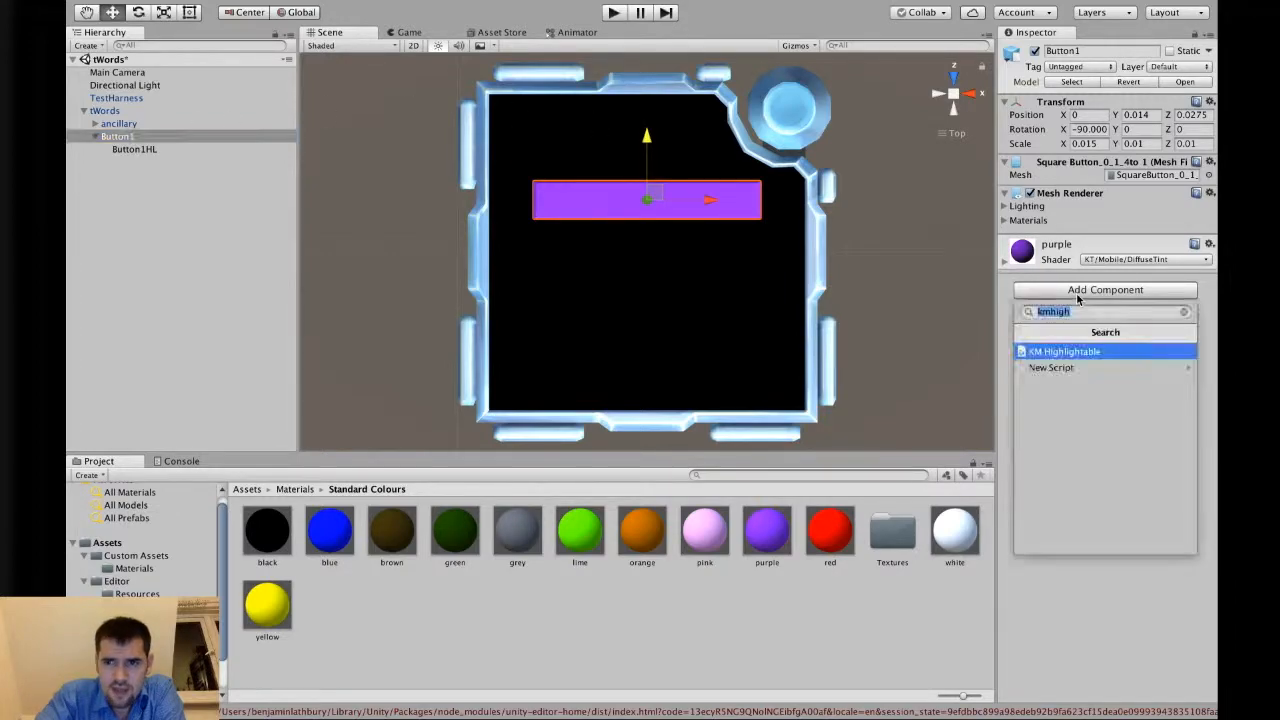
pyautogui.click(151, 149)
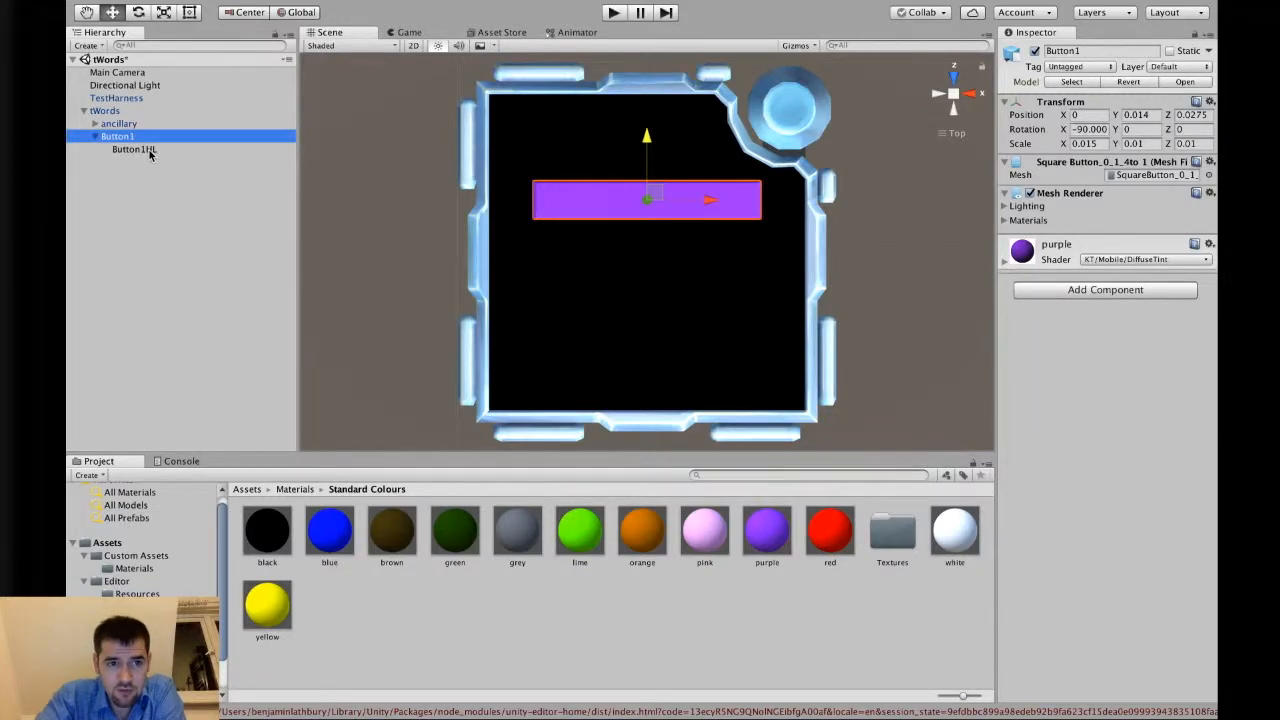
pyautogui.click(155, 148)
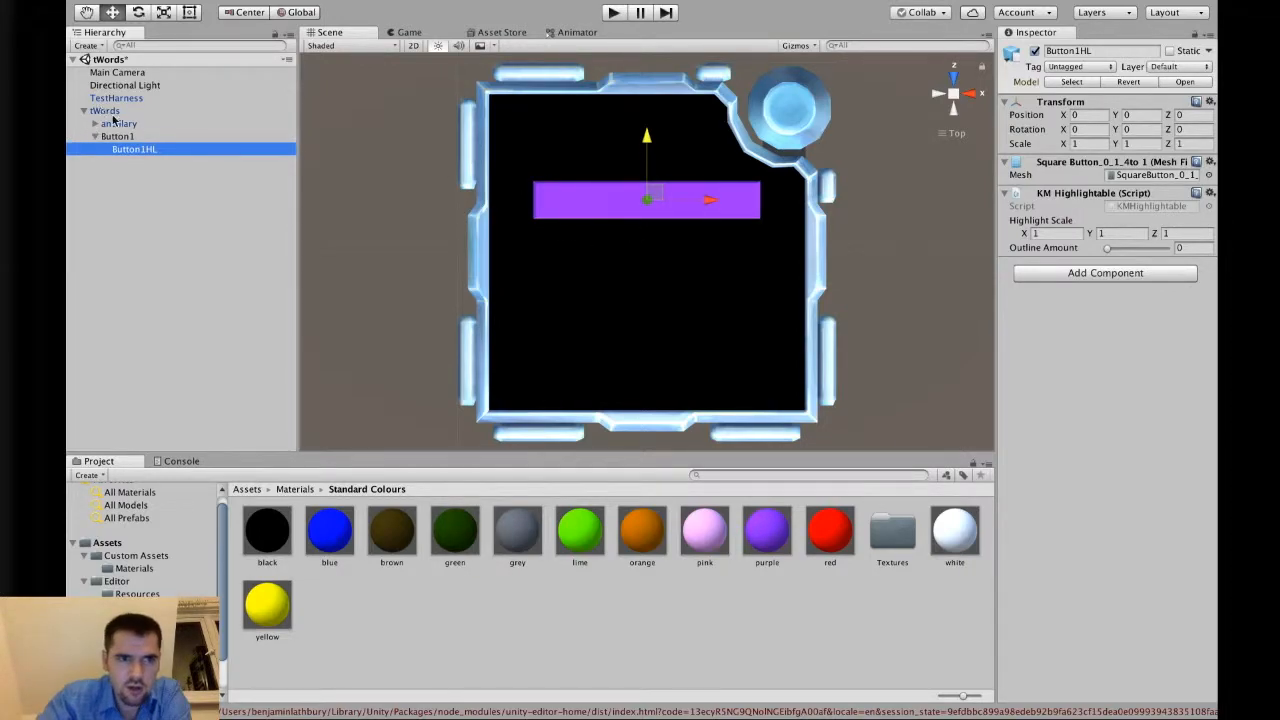
pyautogui.click(157, 134)
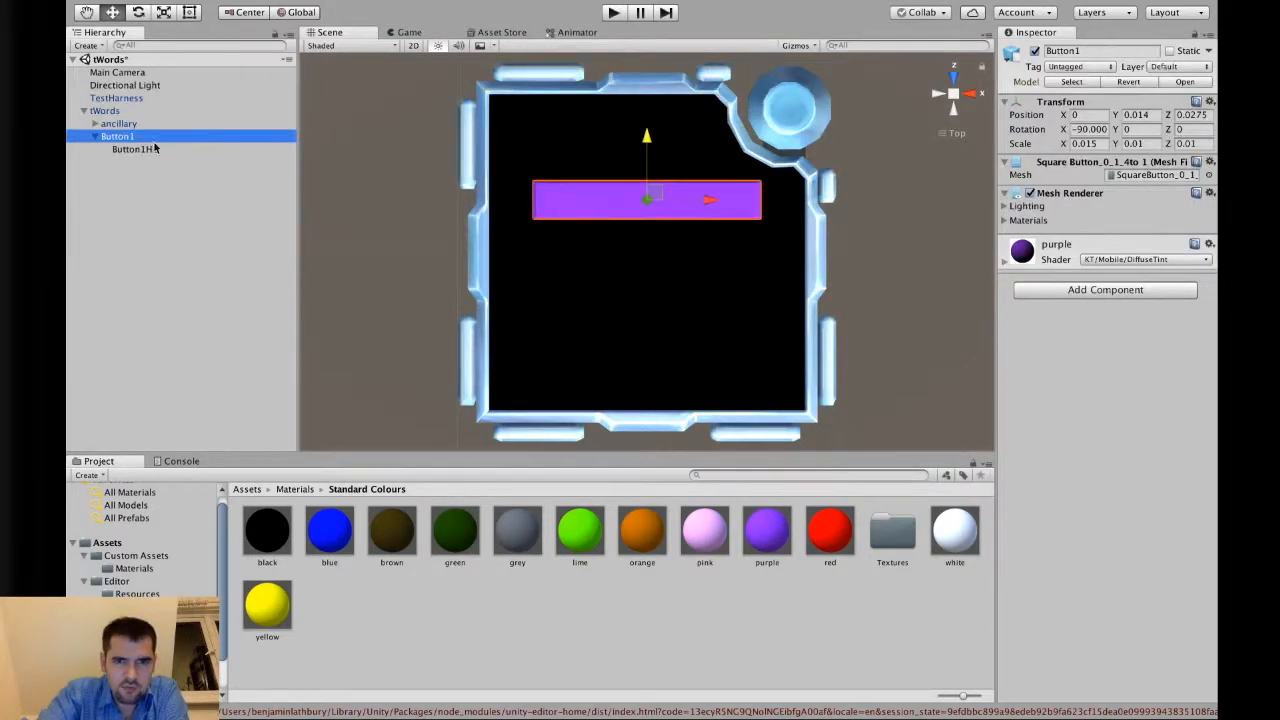
pyautogui.click(1085, 290)
pyautogui.write('kmse')
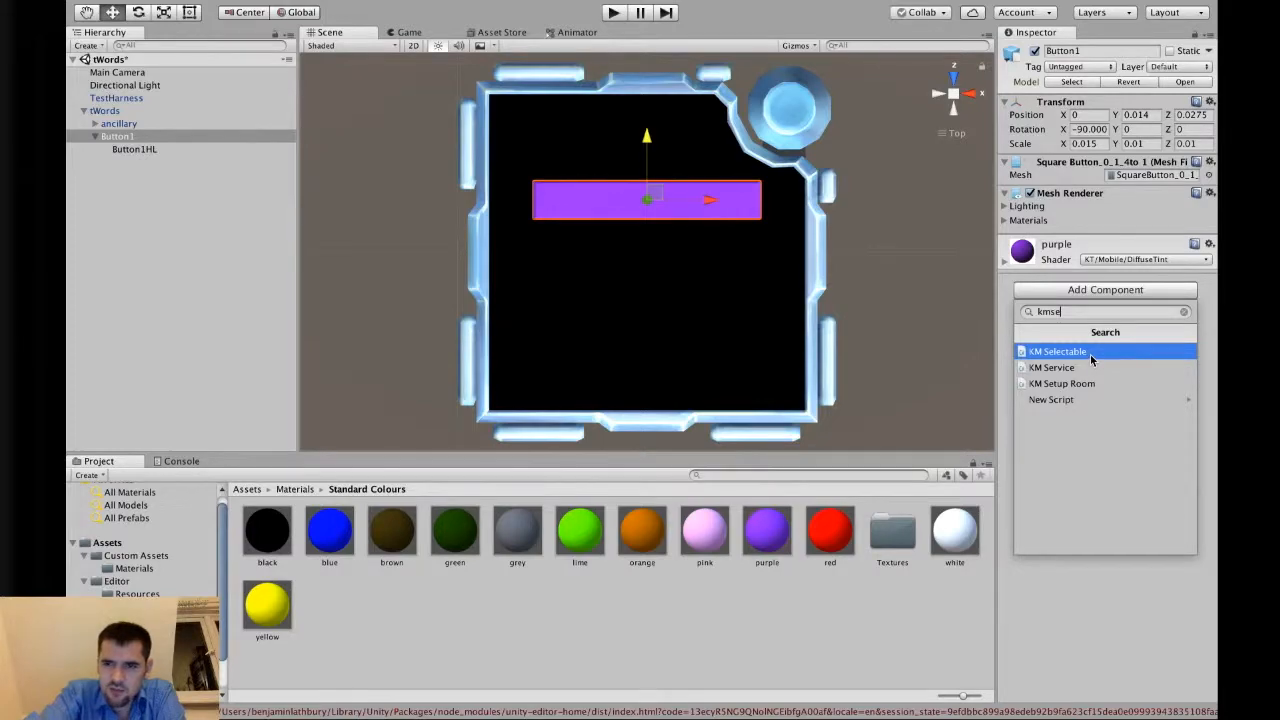
pyautogui.click(1089, 352)
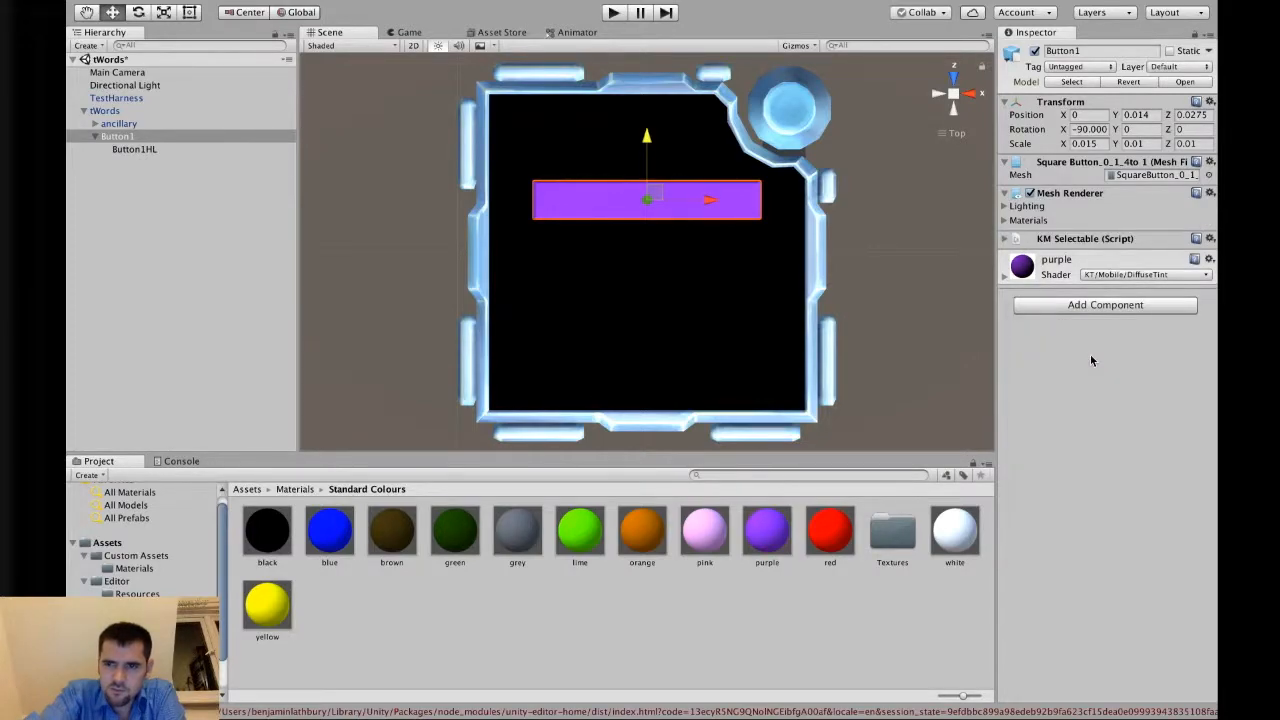
# Set the Parent of Button1's KM Selectable to tWords.
pyautogui.click(1004, 239)
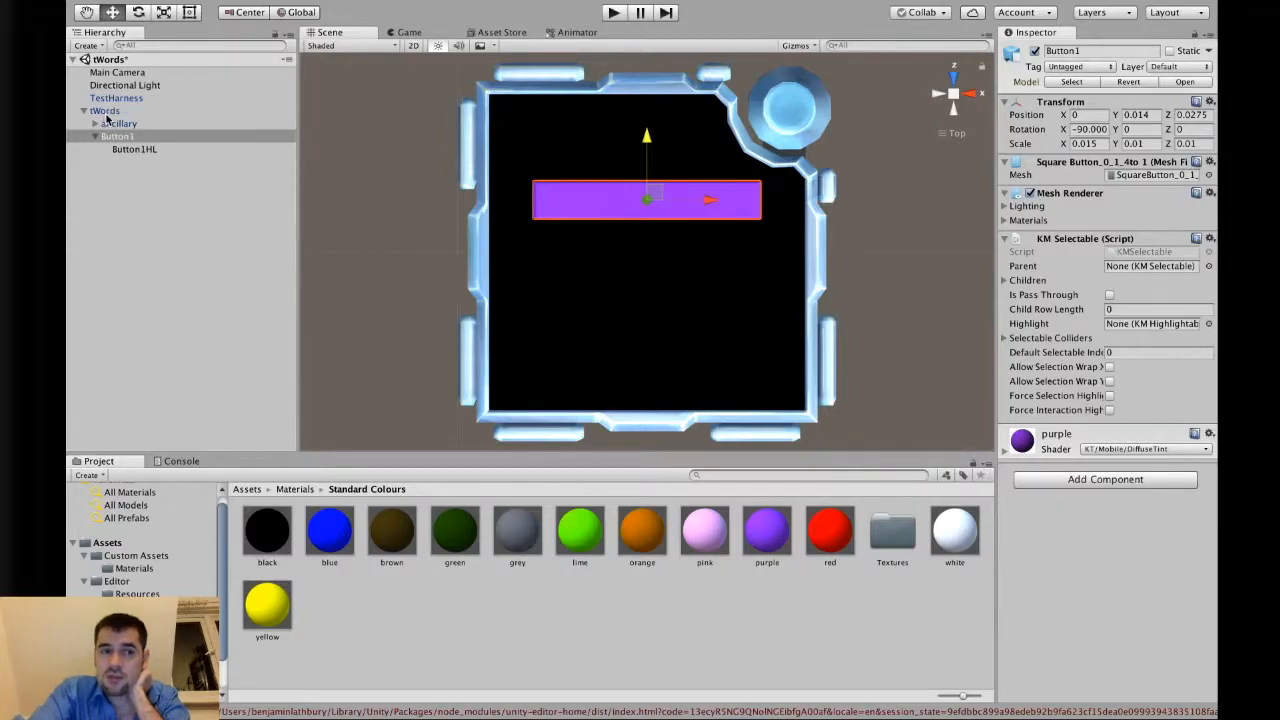
pyautogui.click(1208, 266)
pyautogui.click(207, 99)
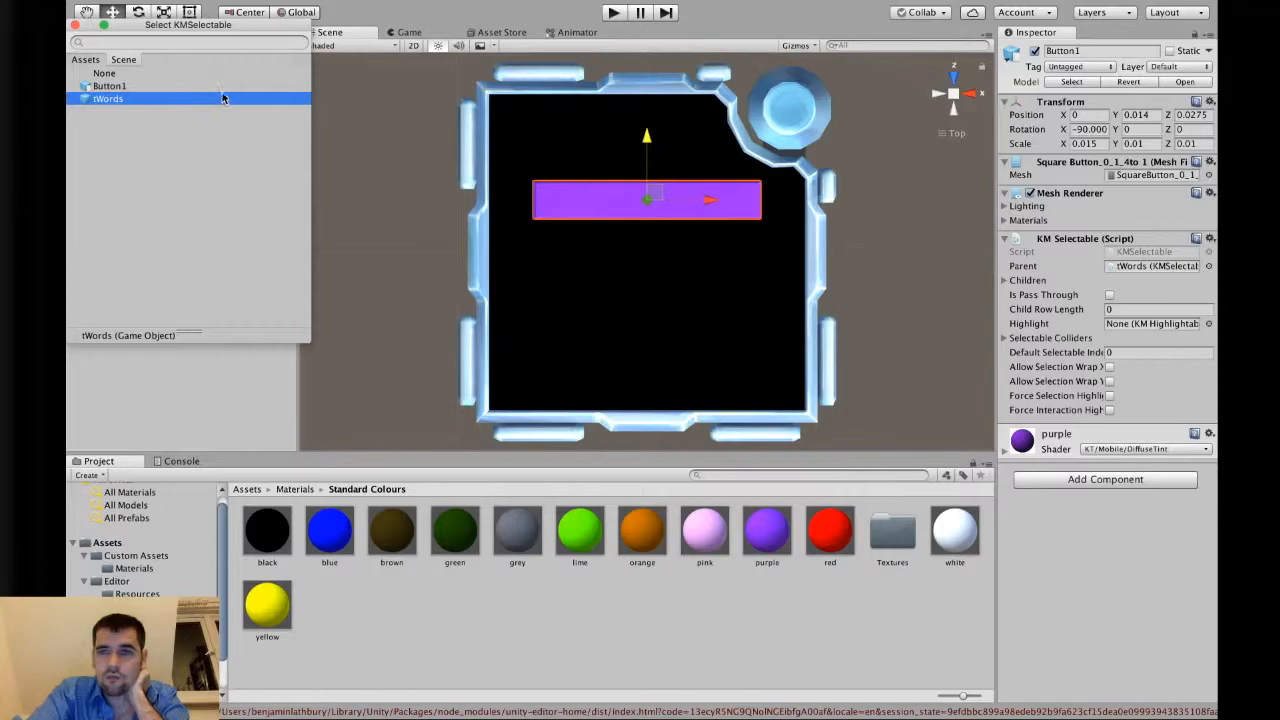
pyautogui.click(1051, 283)
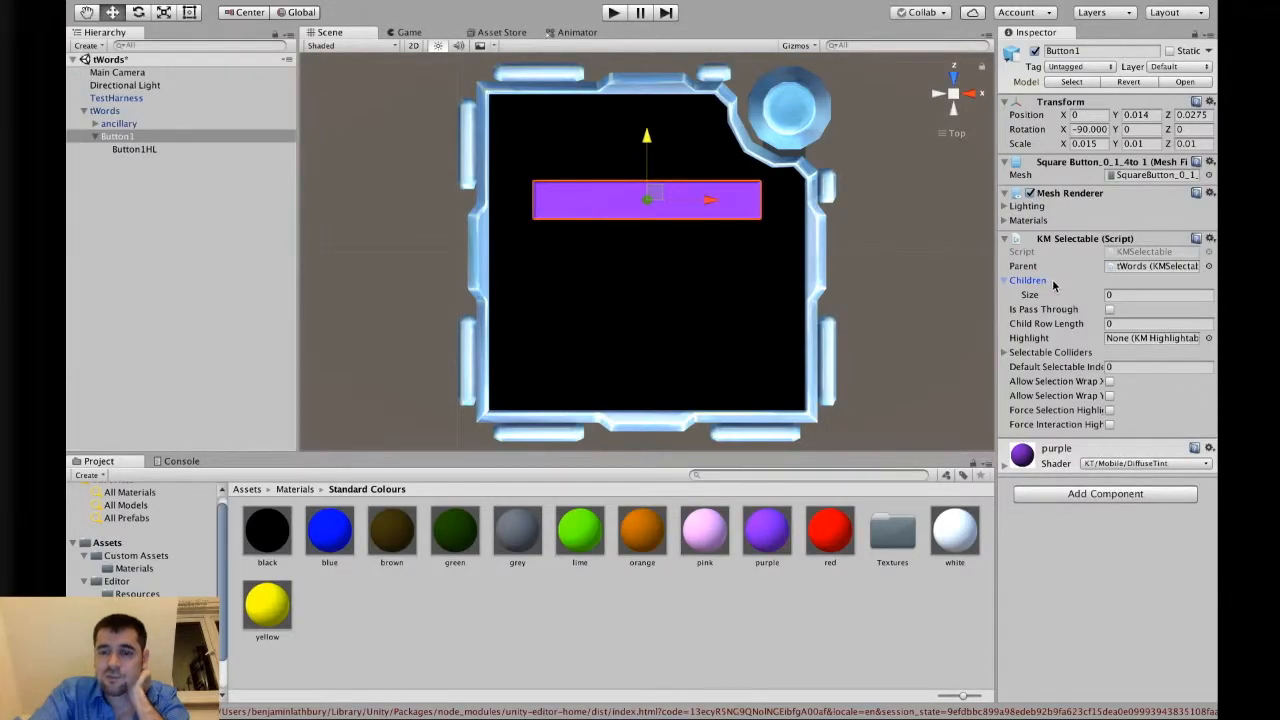
pyautogui.click(1052, 283)
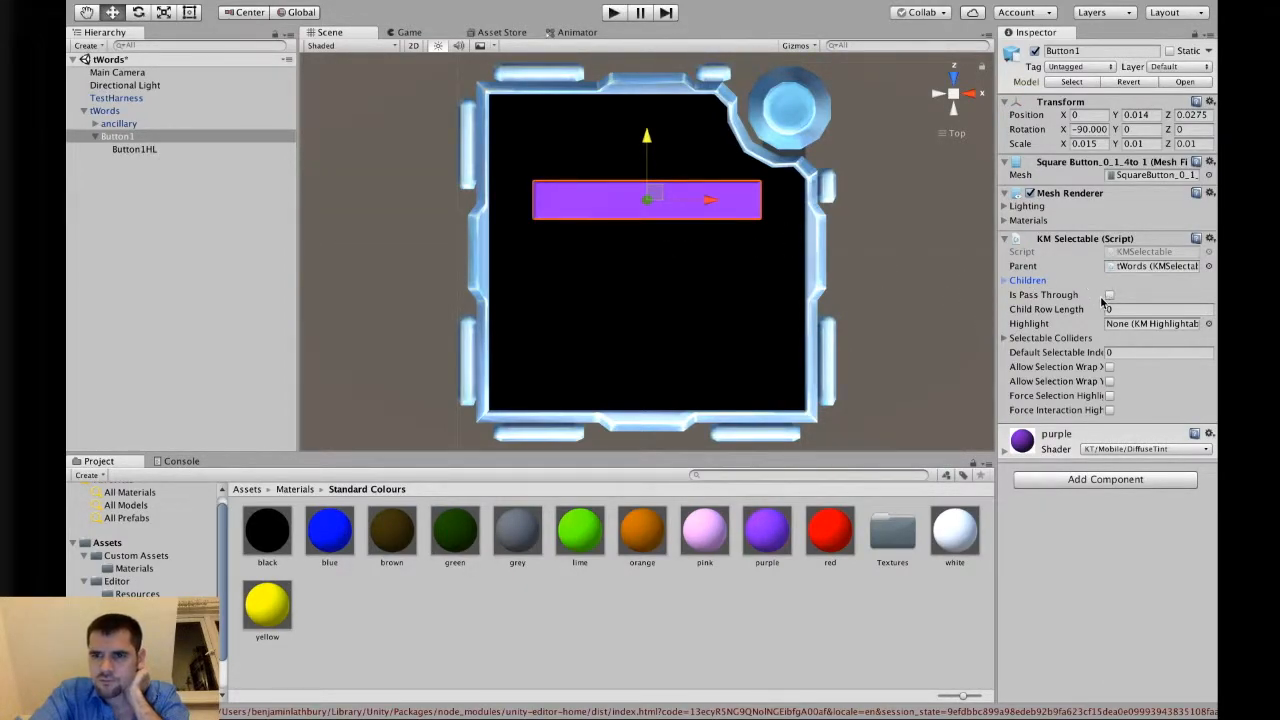
# Assign Button1HL as the Highlight of Button1's KM Selectable and recheck the assignment.
pyautogui.click(1209, 325)
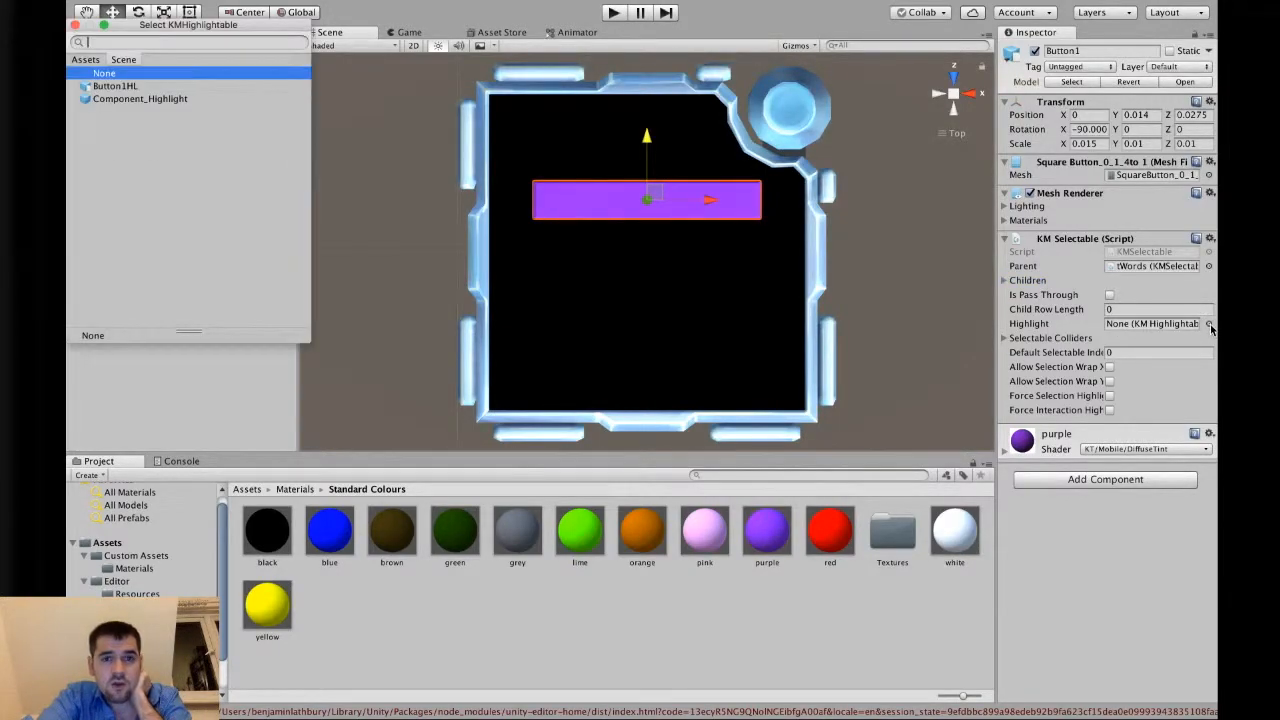
pyautogui.click(145, 90)
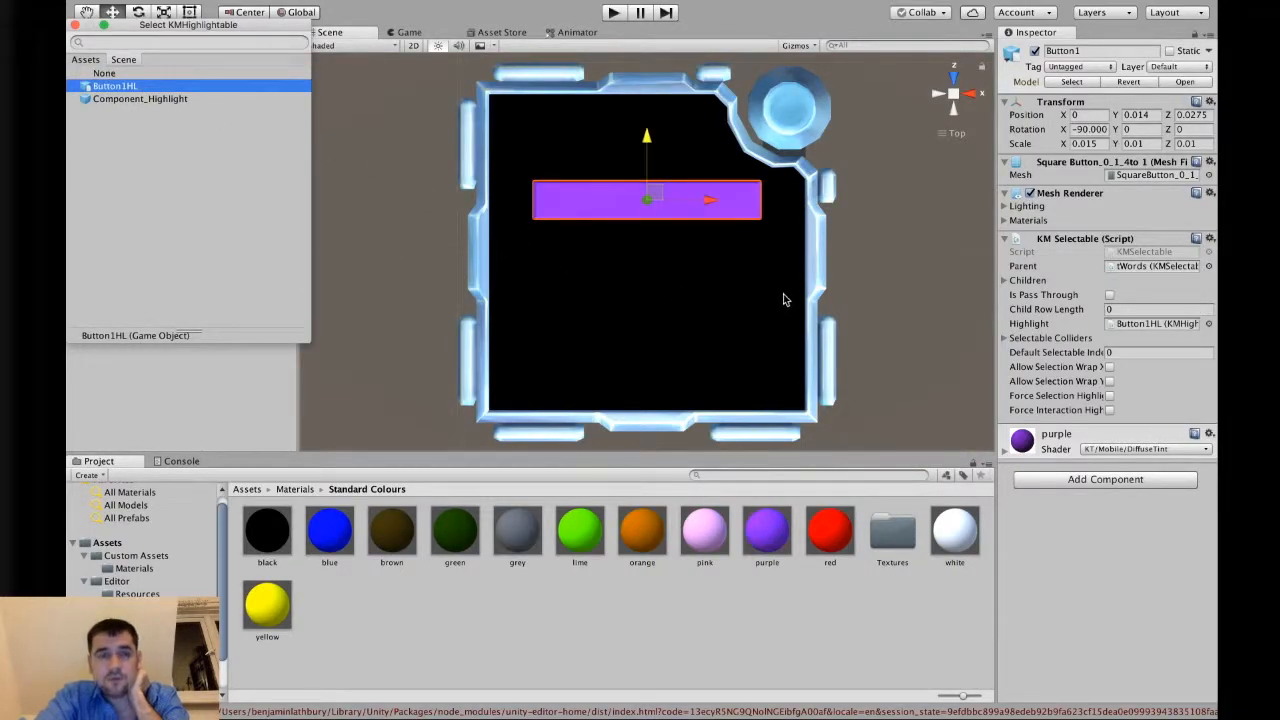
pyautogui.click(888, 243)
pyautogui.click(184, 151)
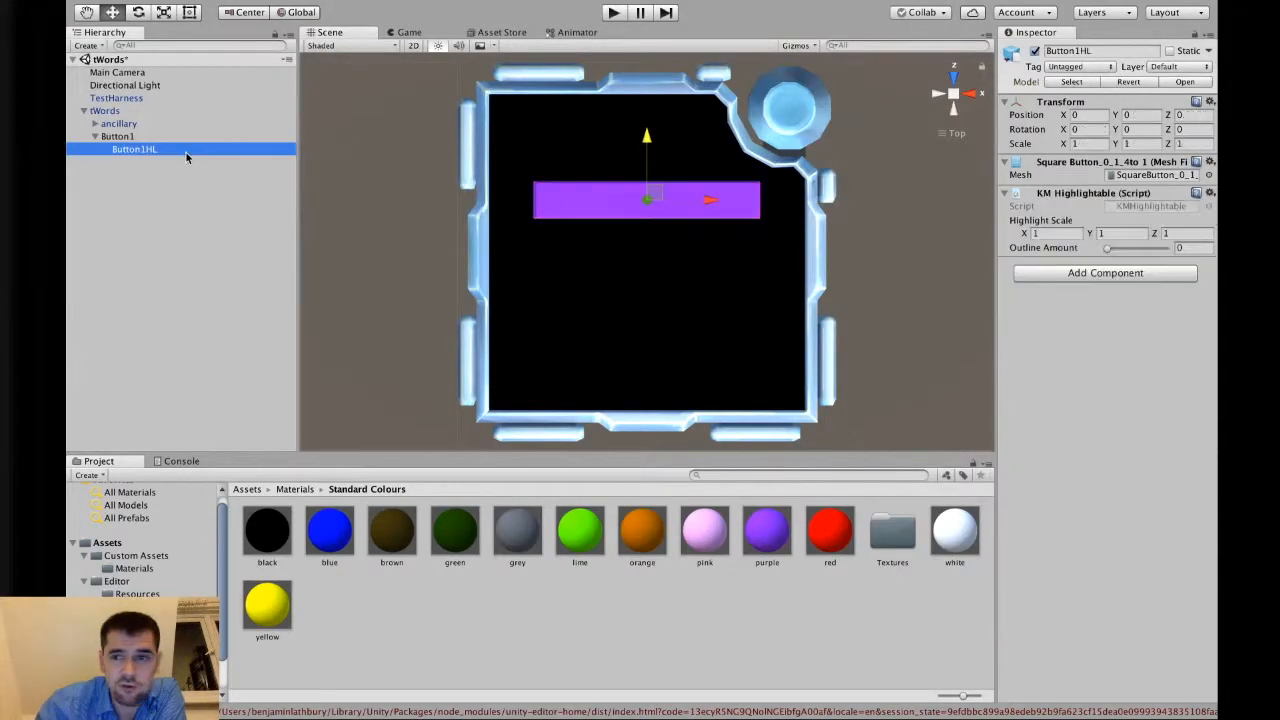
pyautogui.click(118, 136)
pyautogui.click(1208, 325)
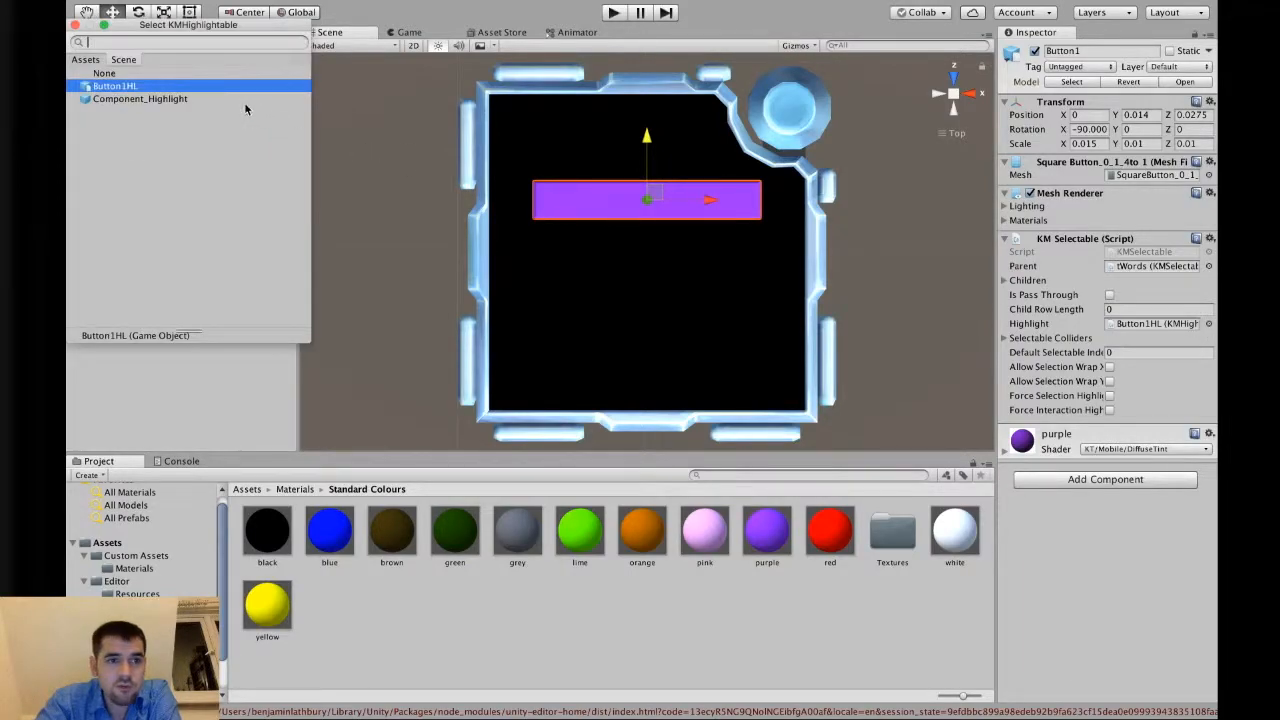
# Give tWords' KM Selectable one child and assign Button1 as its Element 0.
pyautogui.click(392, 136)
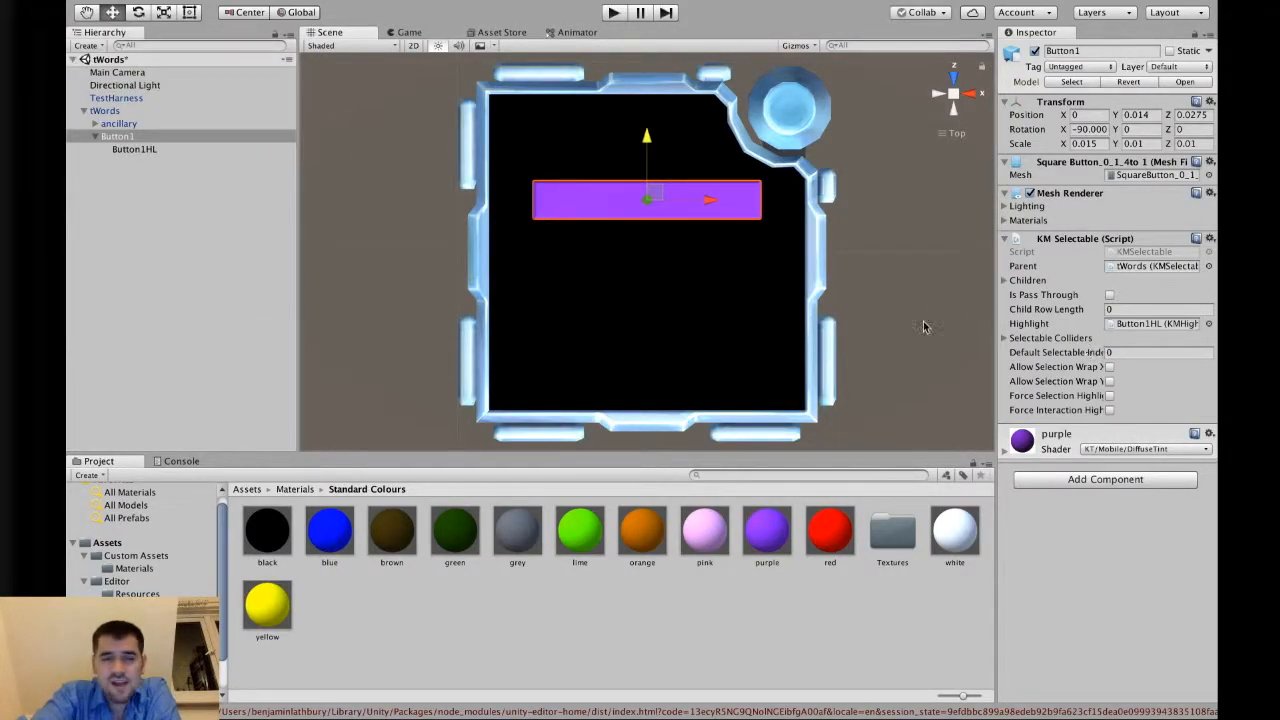
pyautogui.click(144, 137)
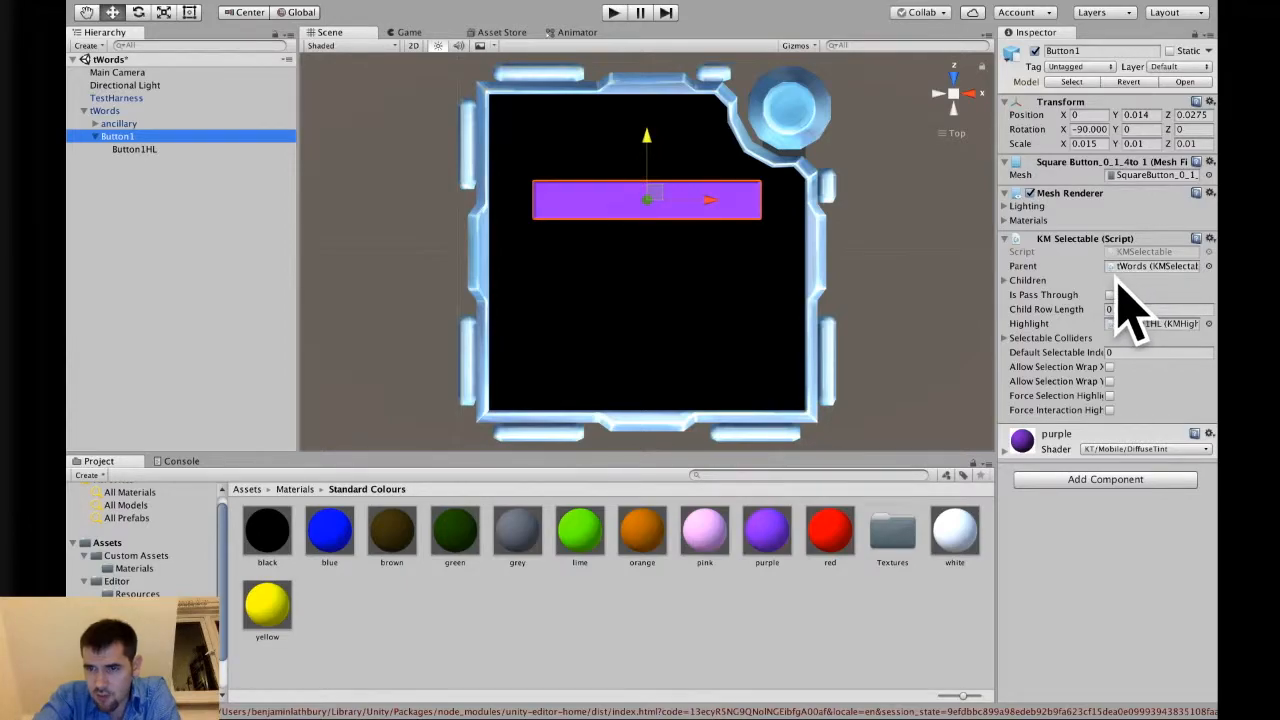
pyautogui.click(184, 111)
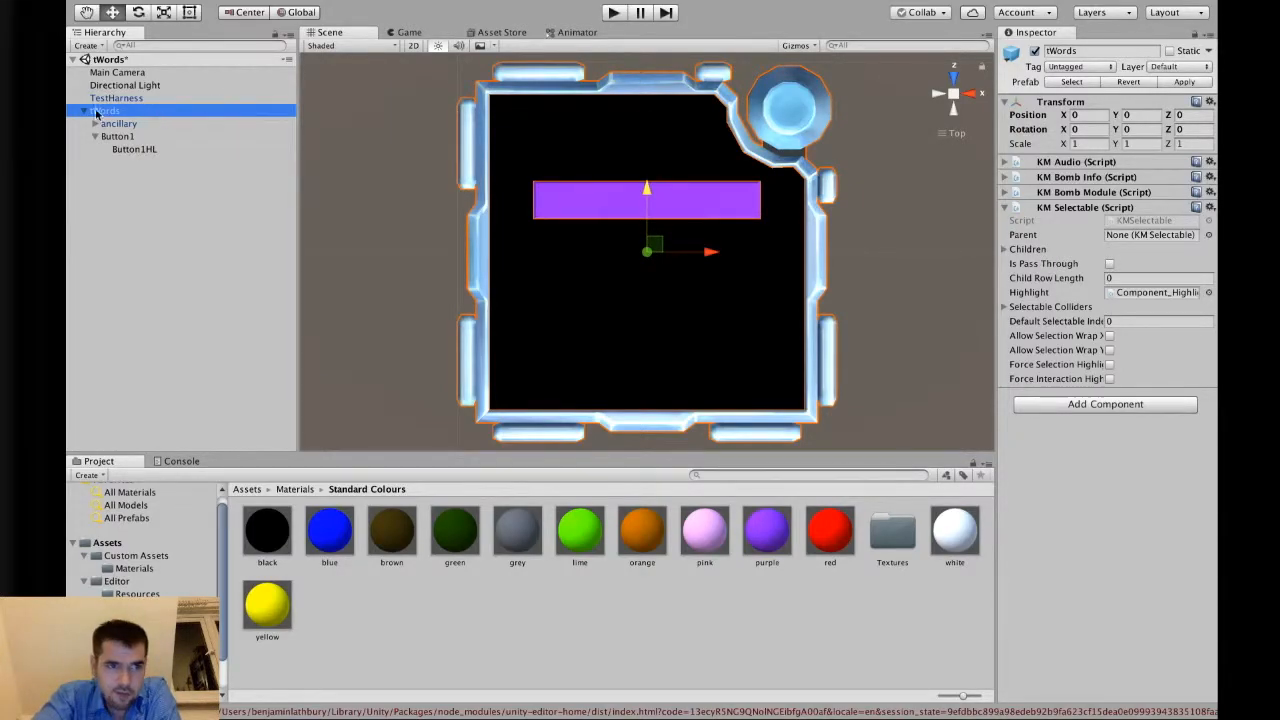
pyautogui.click(1025, 250)
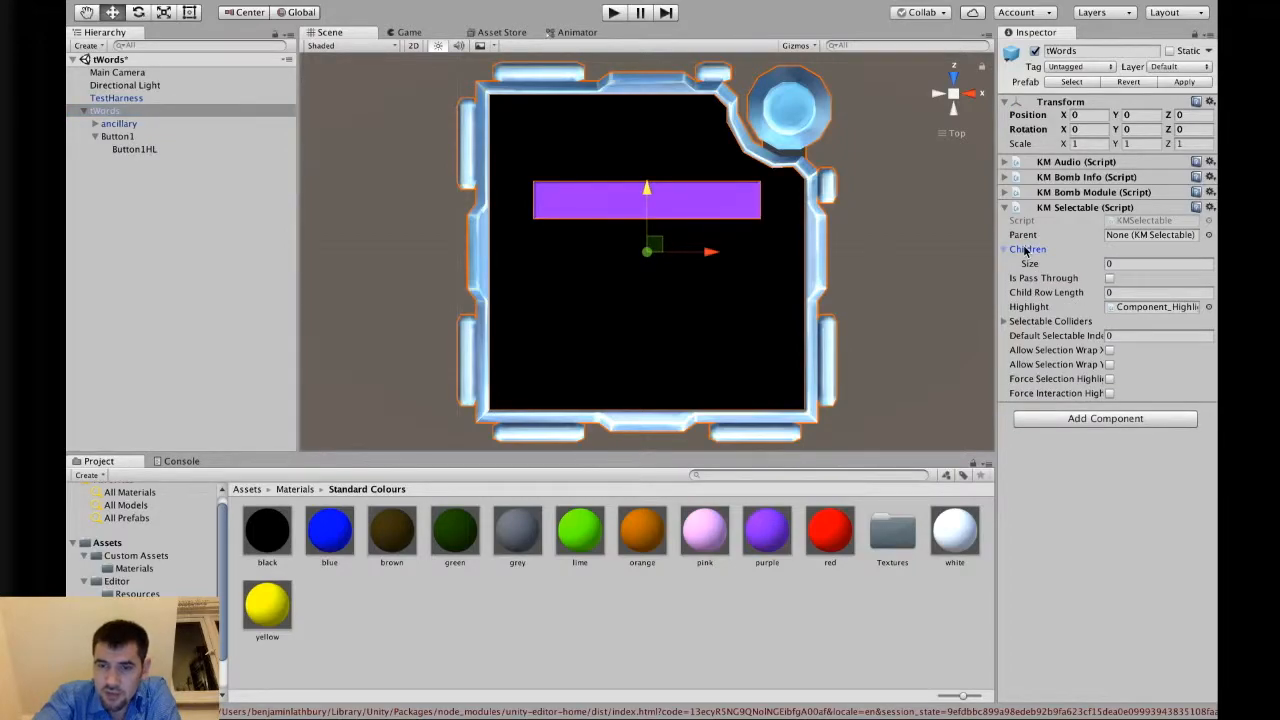
pyautogui.click(1133, 264)
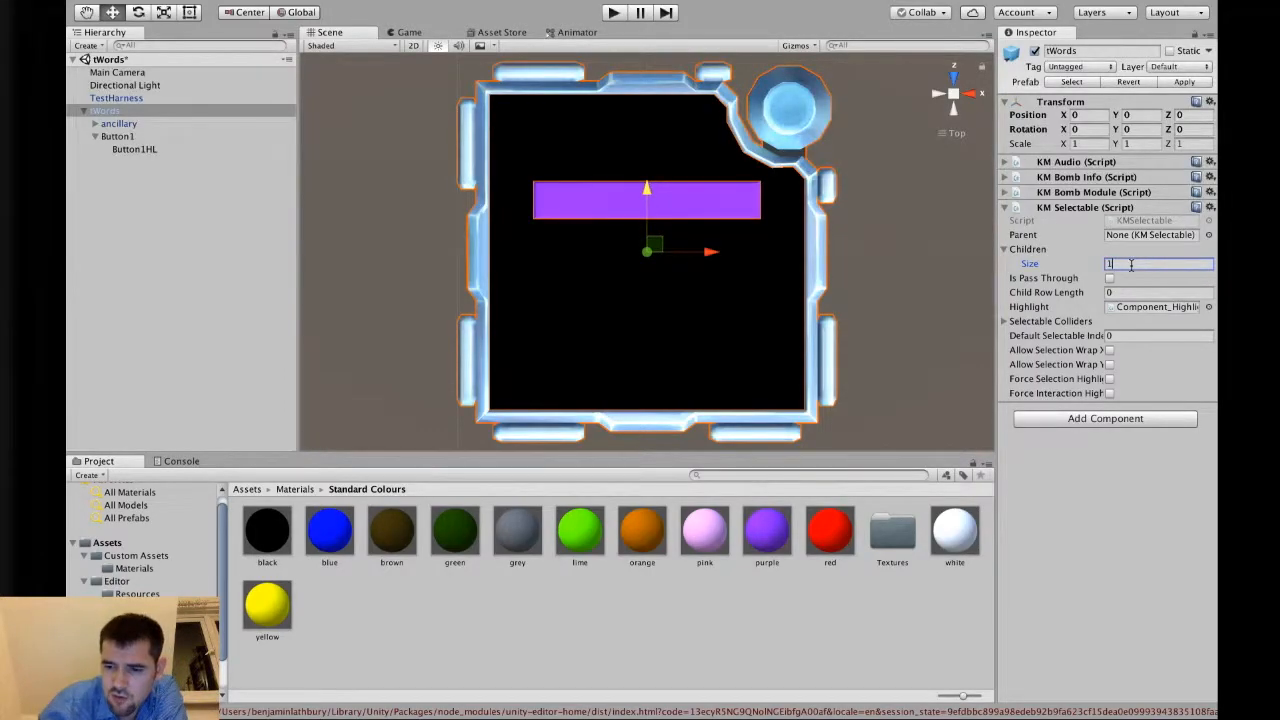
pyautogui.write('1')
pyautogui.press('Return')
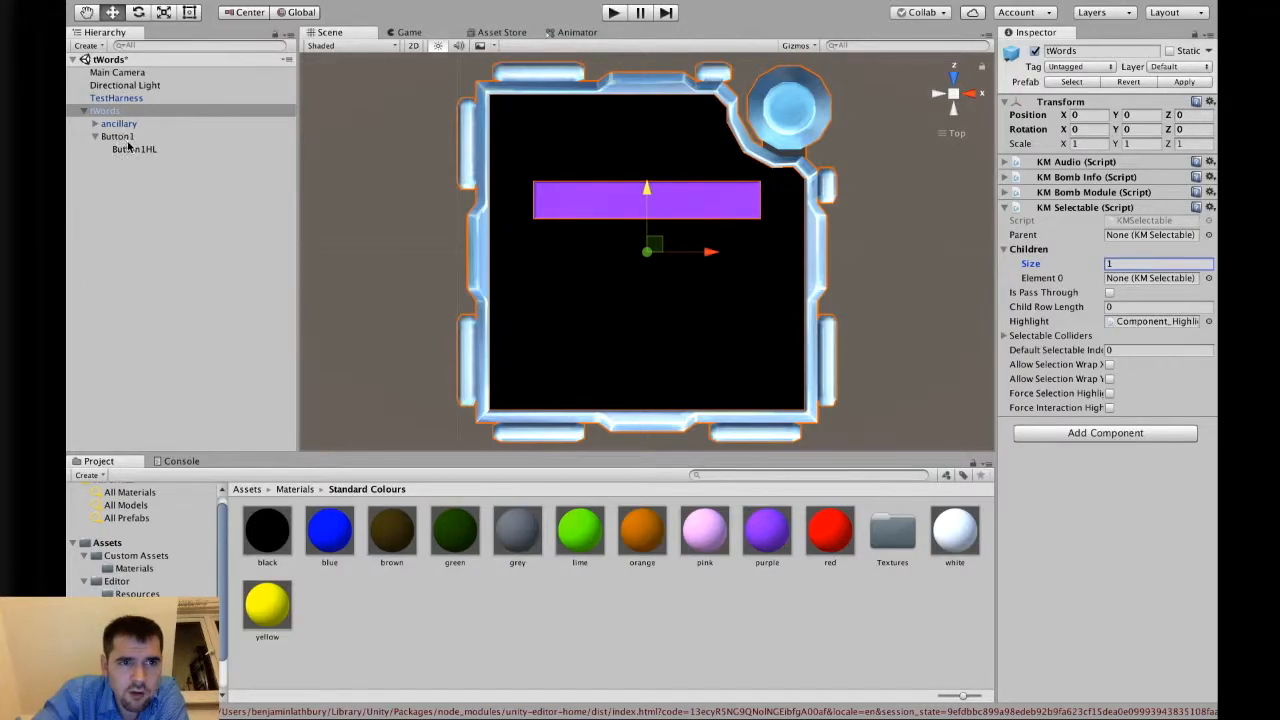
pyautogui.moveTo(129, 143); pyautogui.dragTo(1129, 281)
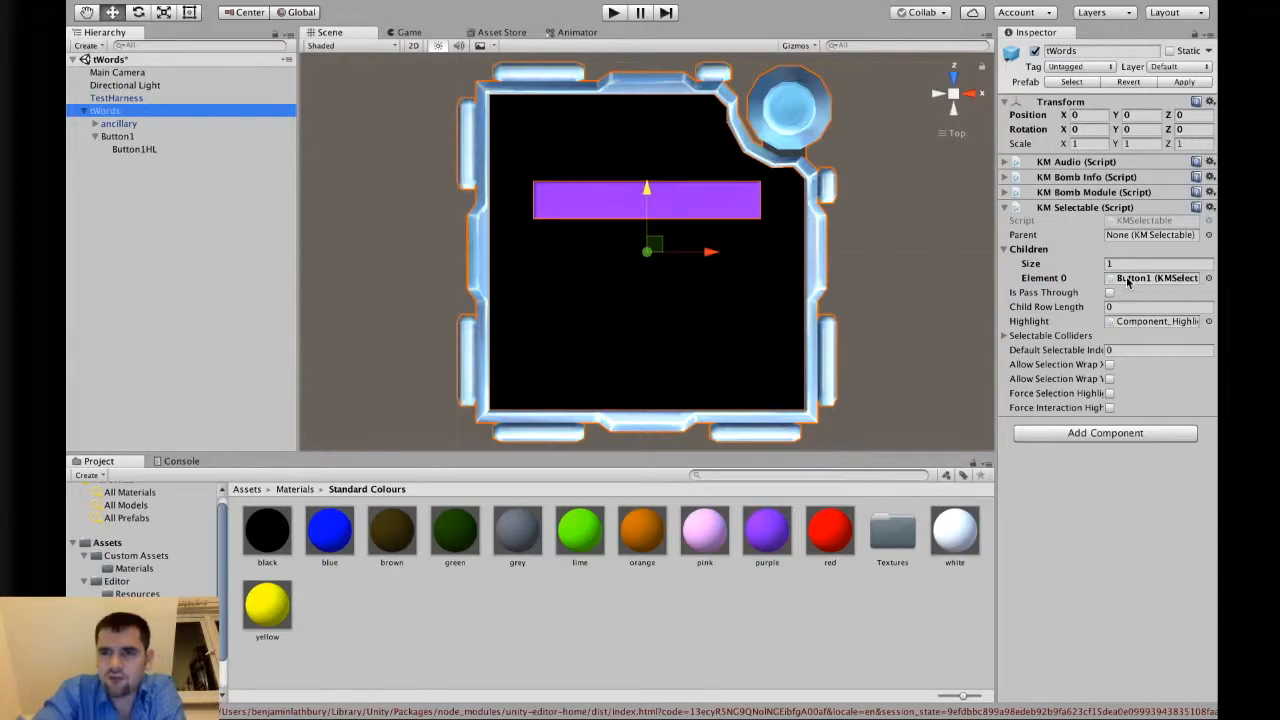
# Run the scene and point at the button to test its highlight, then stop play mode.
pyautogui.click(1063, 256)
pyautogui.click(101, 138)
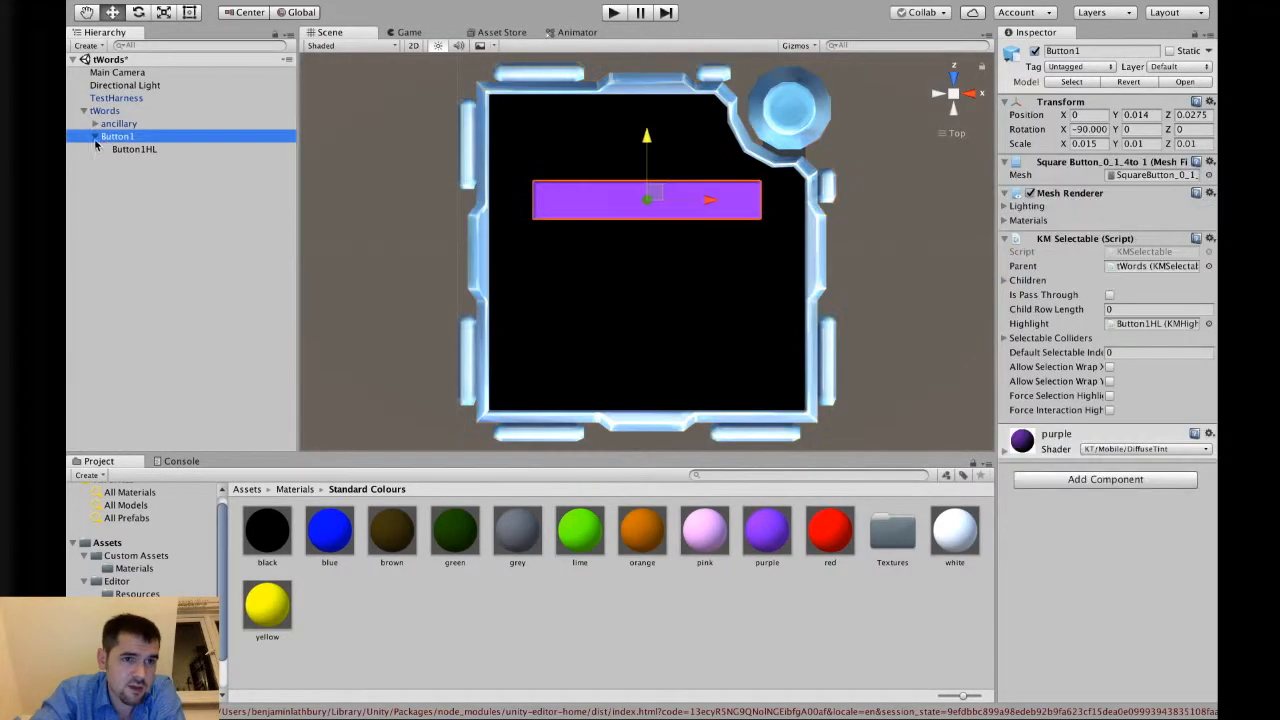
pyautogui.click(124, 113)
pyautogui.click(124, 135)
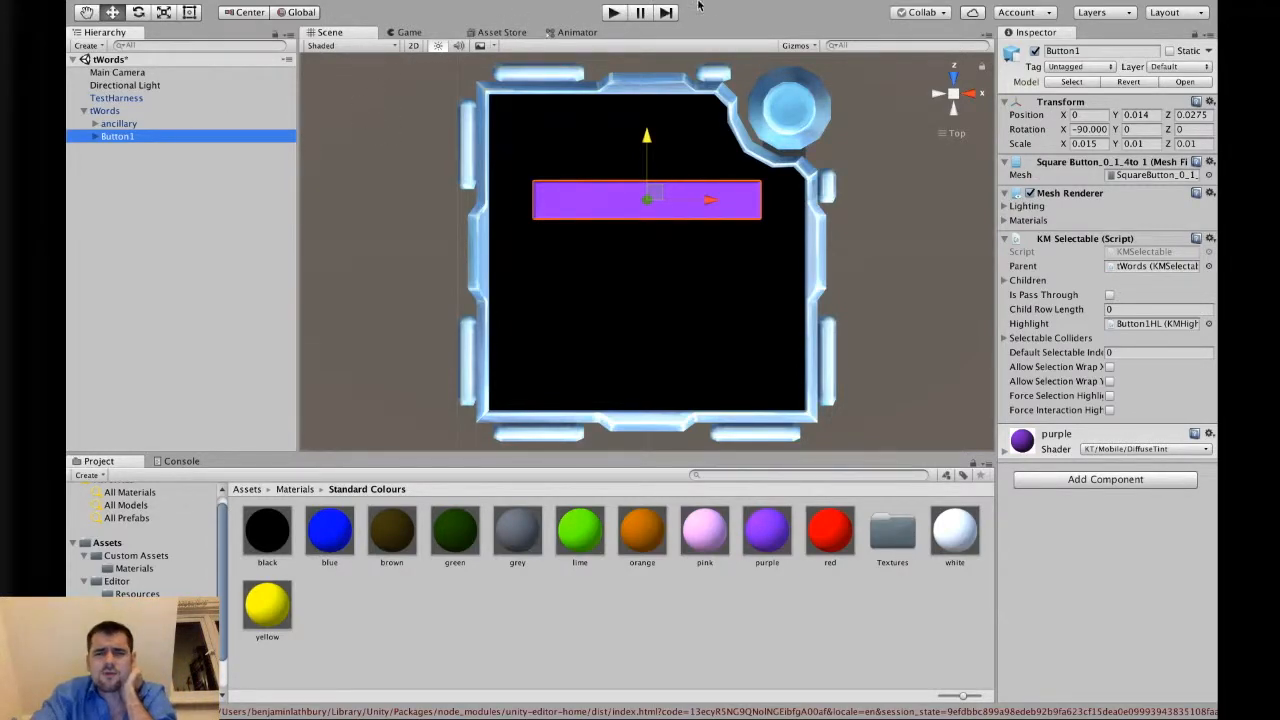
pyautogui.click(612, 13)
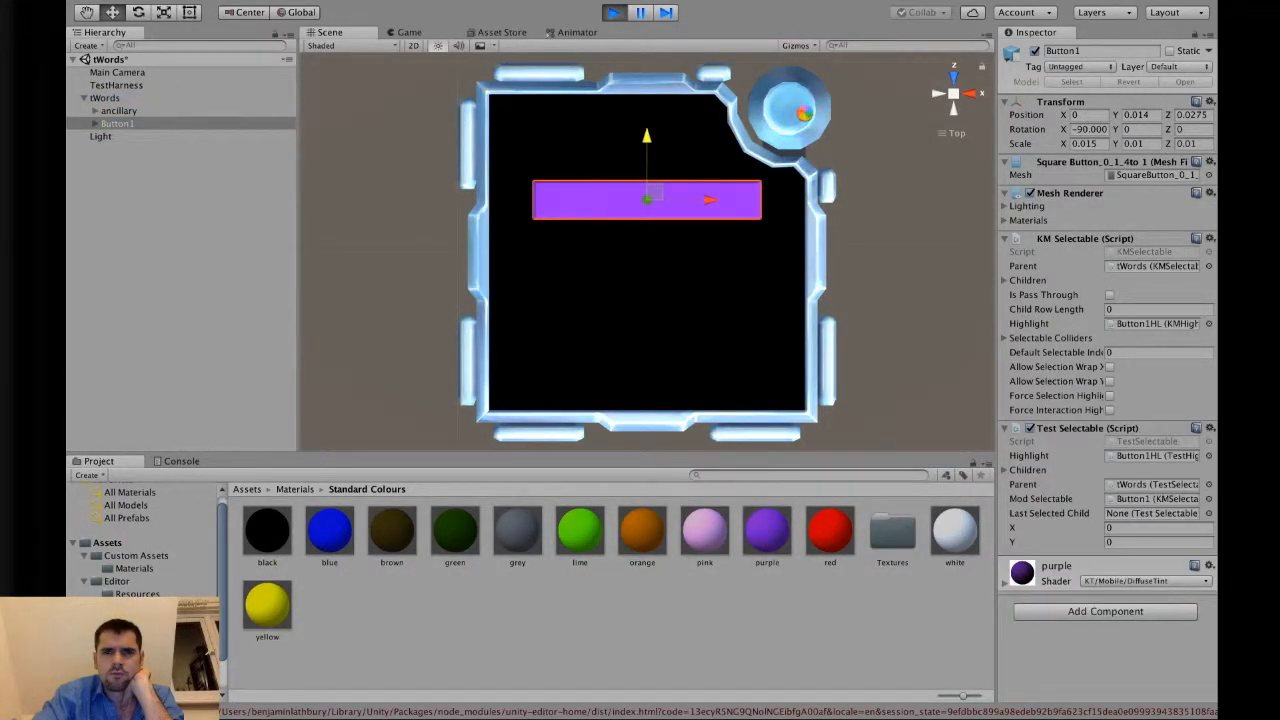
pyautogui.click(644, 207)
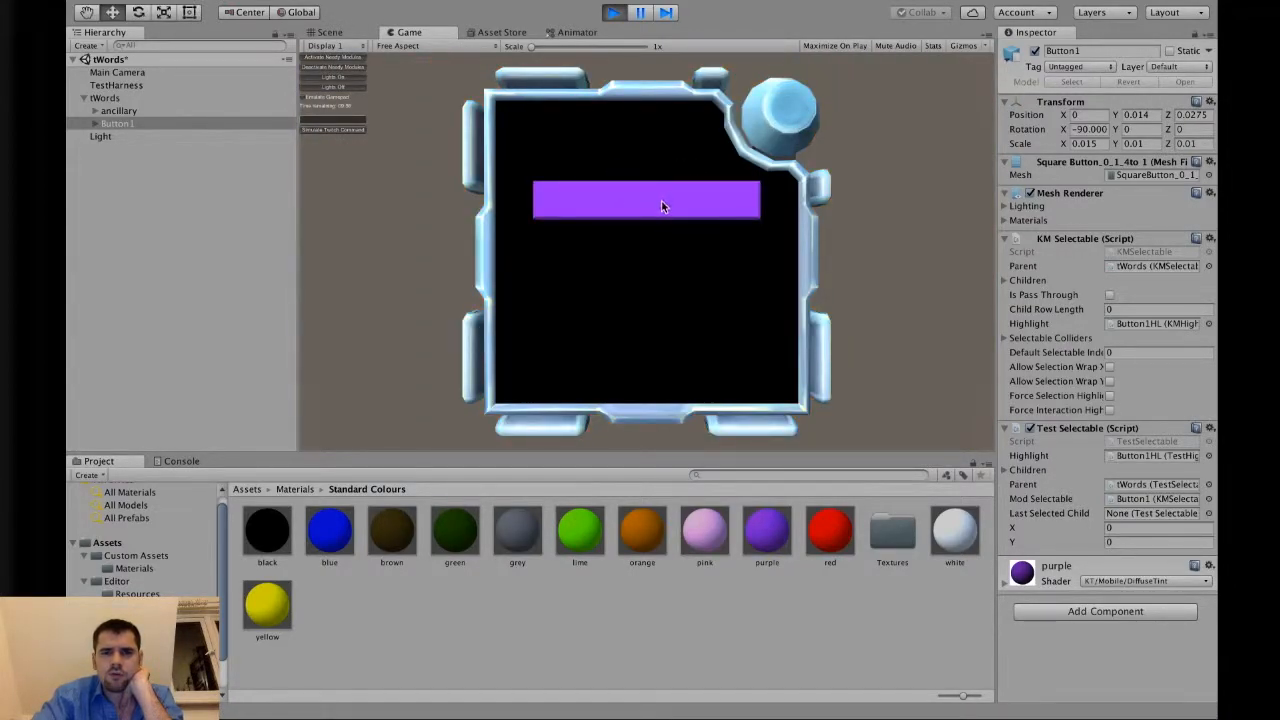
pyautogui.click(613, 12)
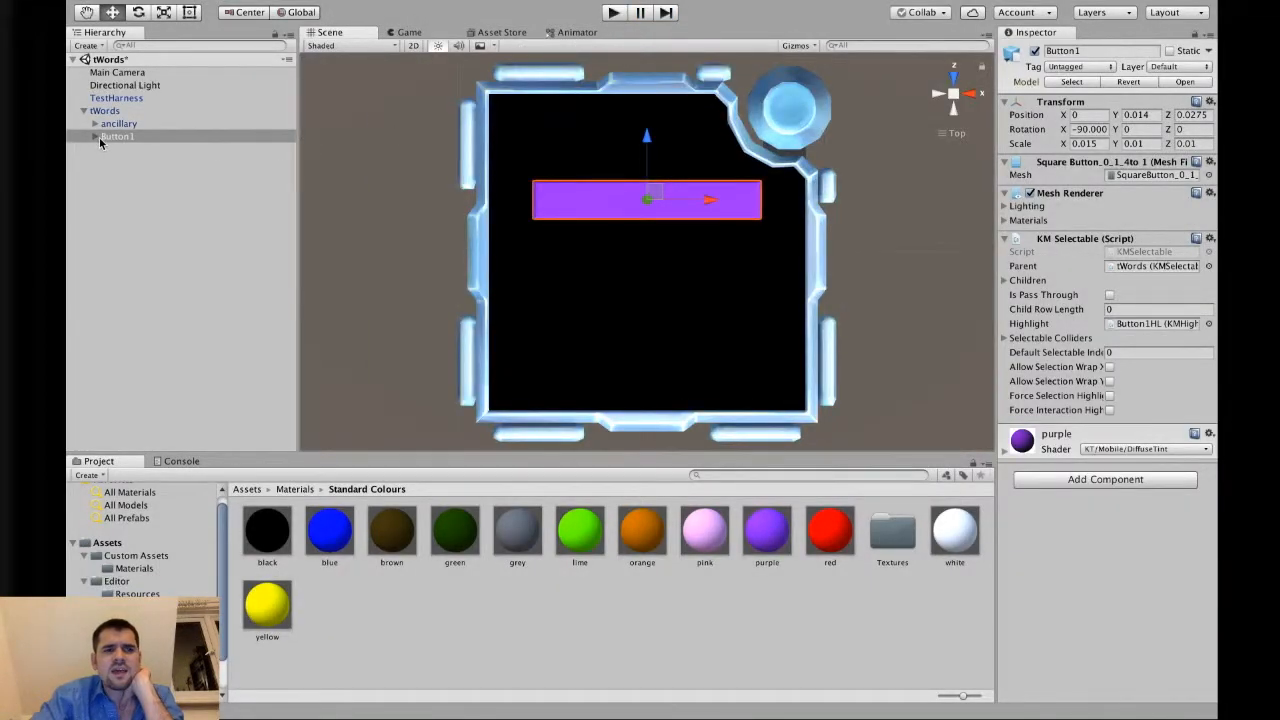
# Set Button1HL's scale to 1.1, 0.5, 1.1.
pyautogui.click(97, 136)
pyautogui.click(145, 151)
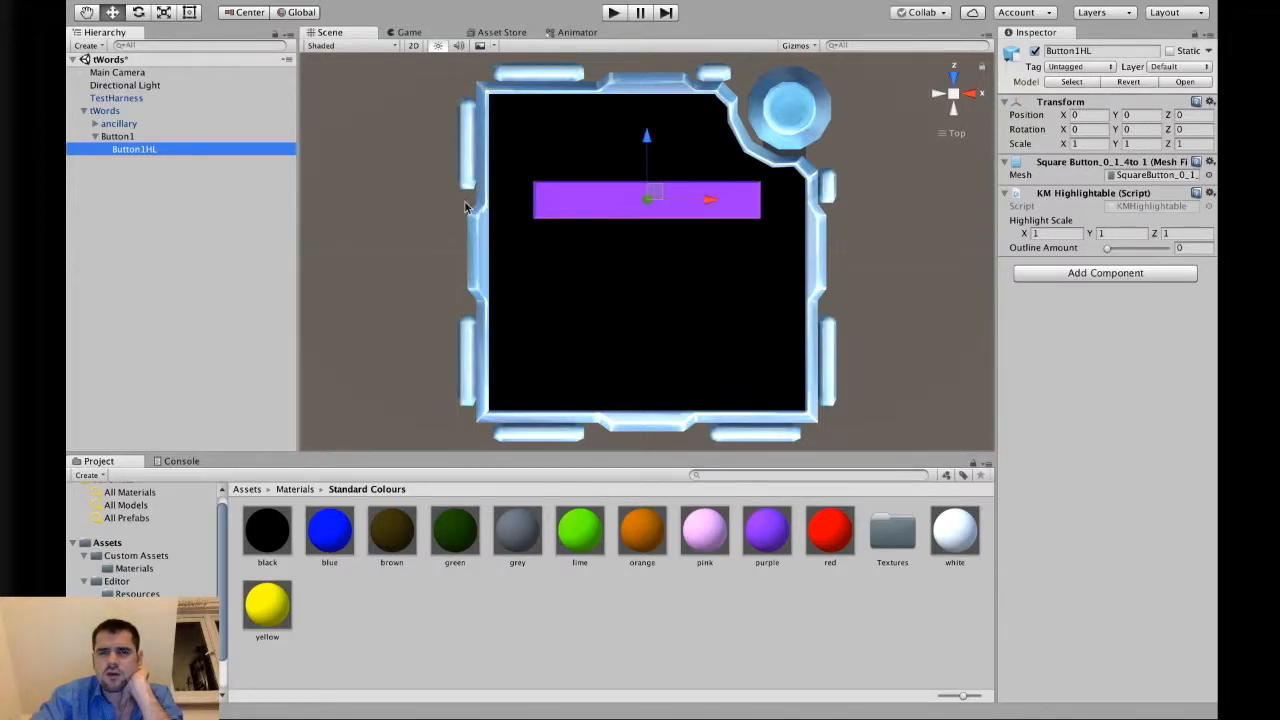
pyautogui.click(146, 137)
pyautogui.click(145, 150)
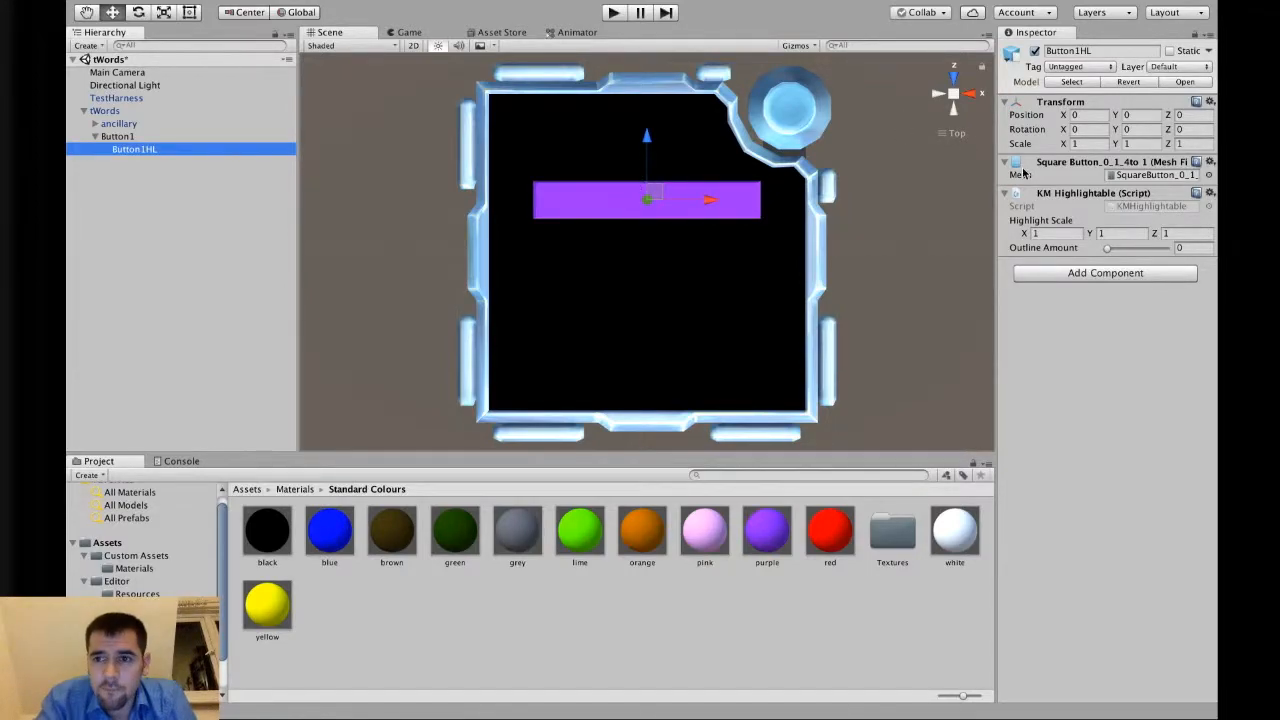
pyautogui.click(1080, 143)
pyautogui.click(1143, 142)
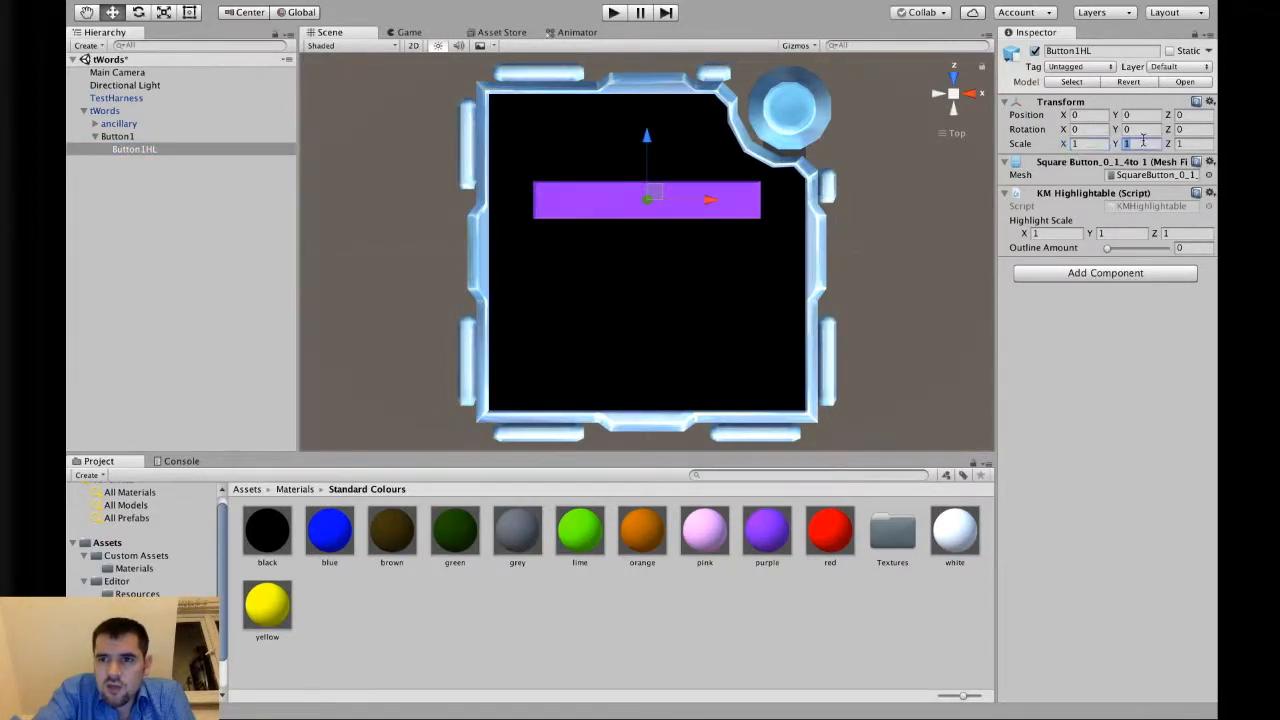
pyautogui.click(1197, 145)
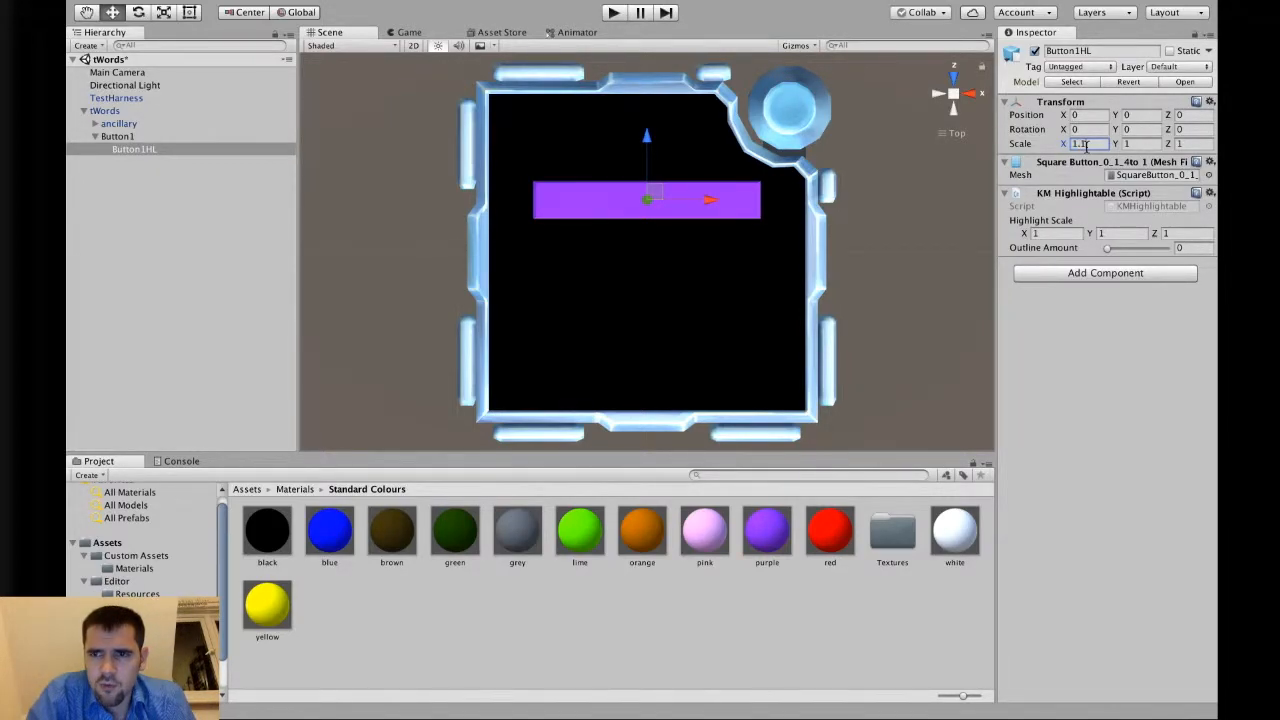
pyautogui.press('Tab')
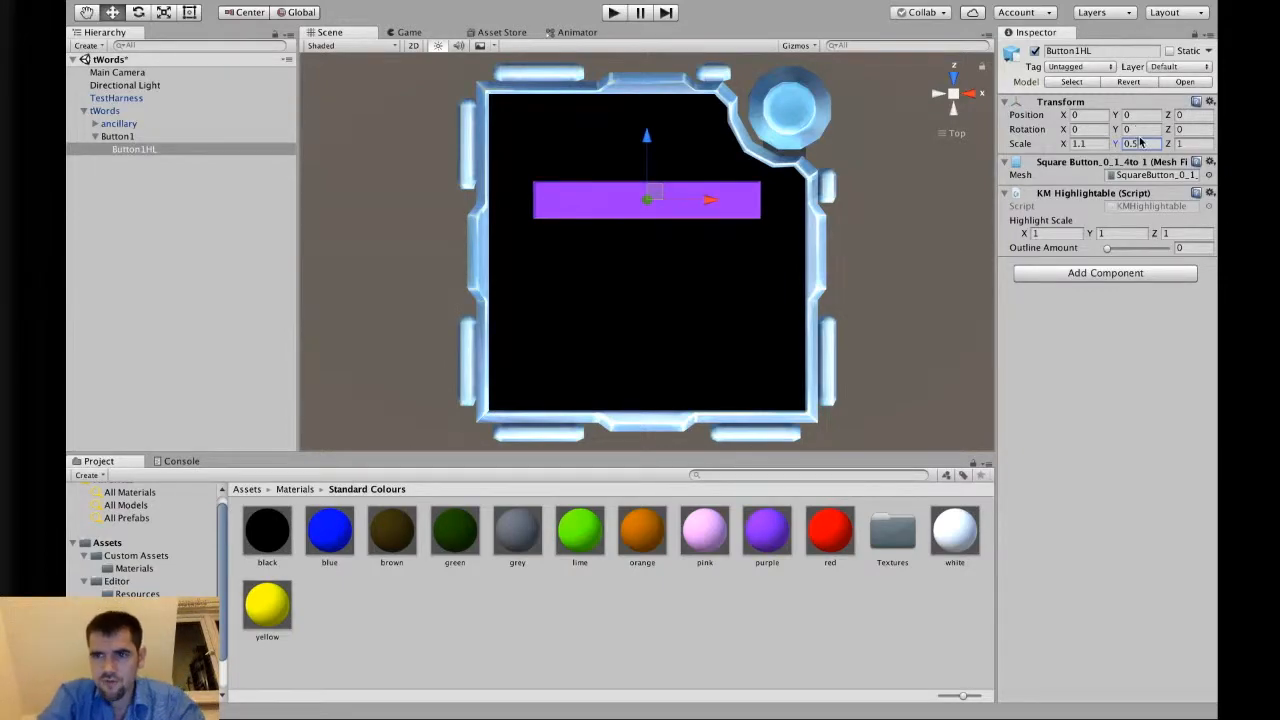
pyautogui.click(1199, 143)
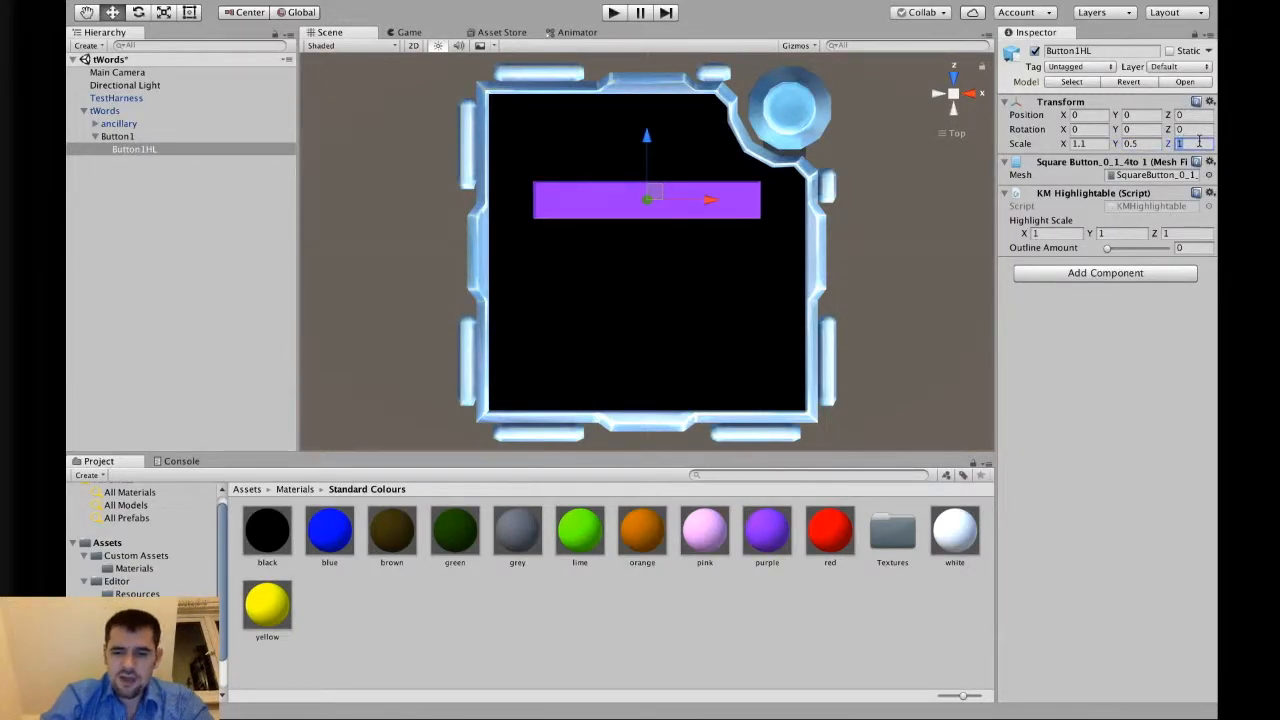
pyautogui.click(1153, 114)
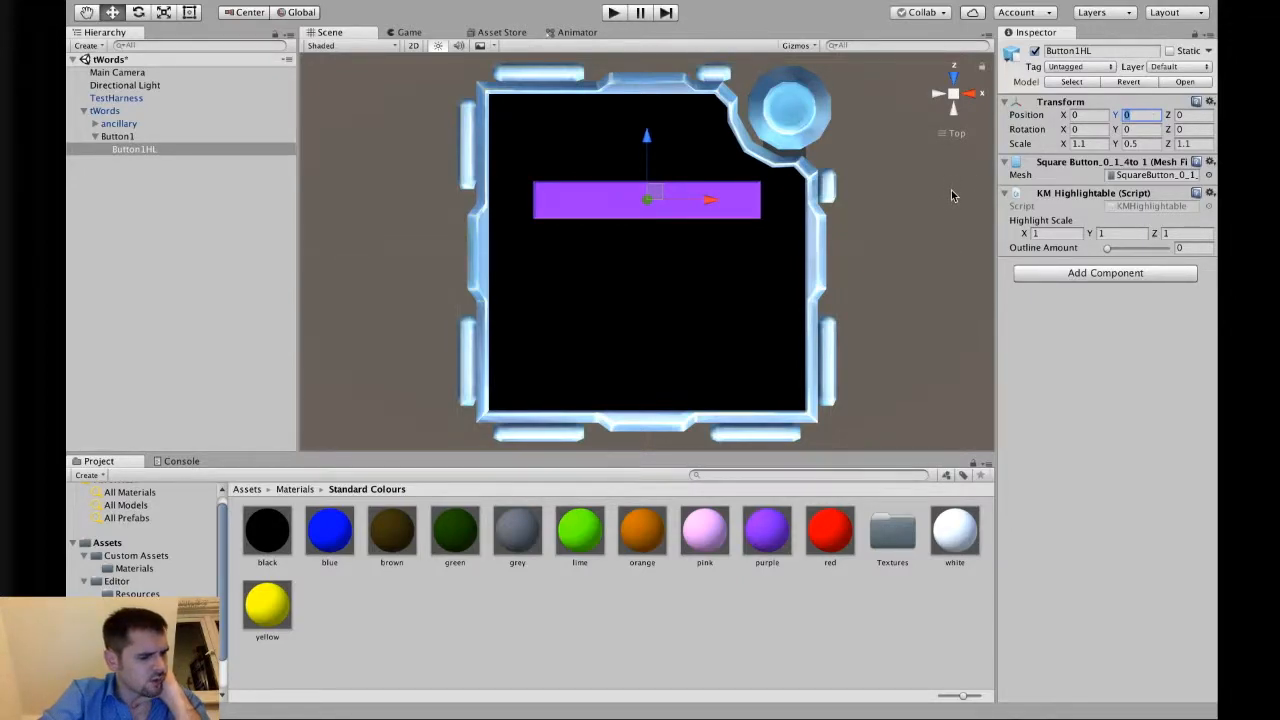
# Run the scene again to check the highlight, then reselect Button1.
pyautogui.click(847, 106)
pyautogui.click(613, 12)
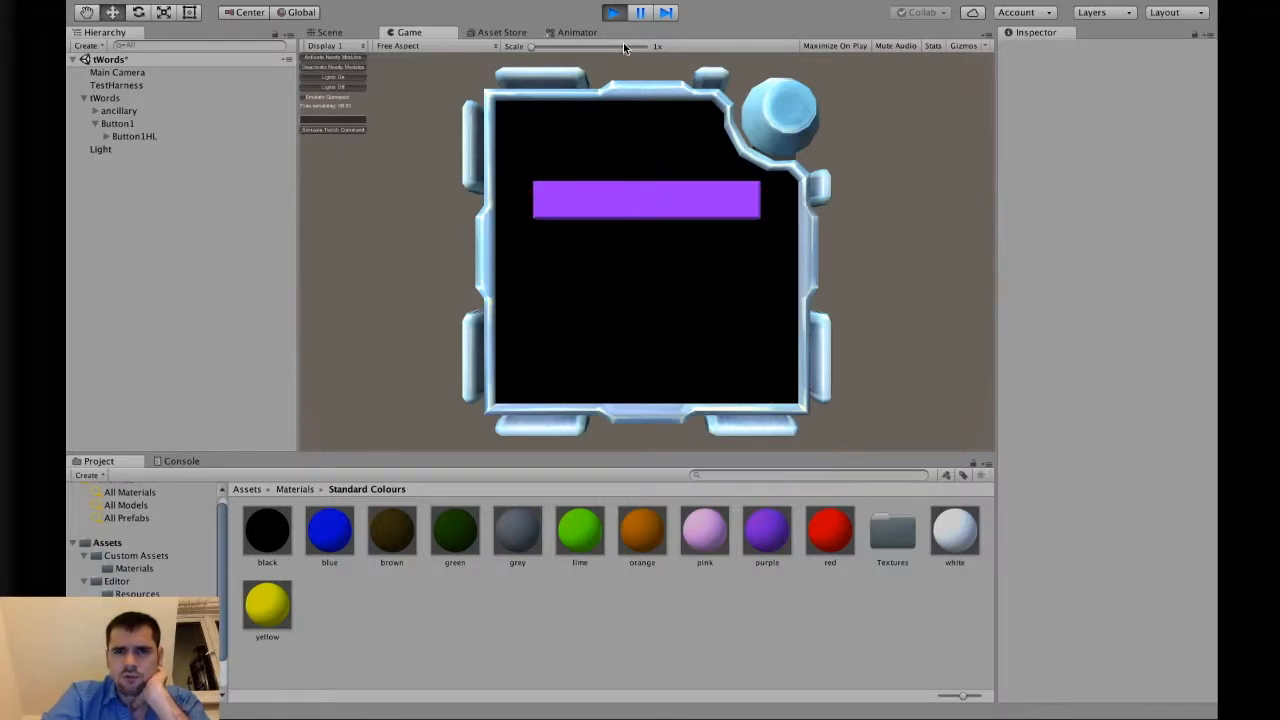
pyautogui.click(613, 12)
pyautogui.click(163, 150)
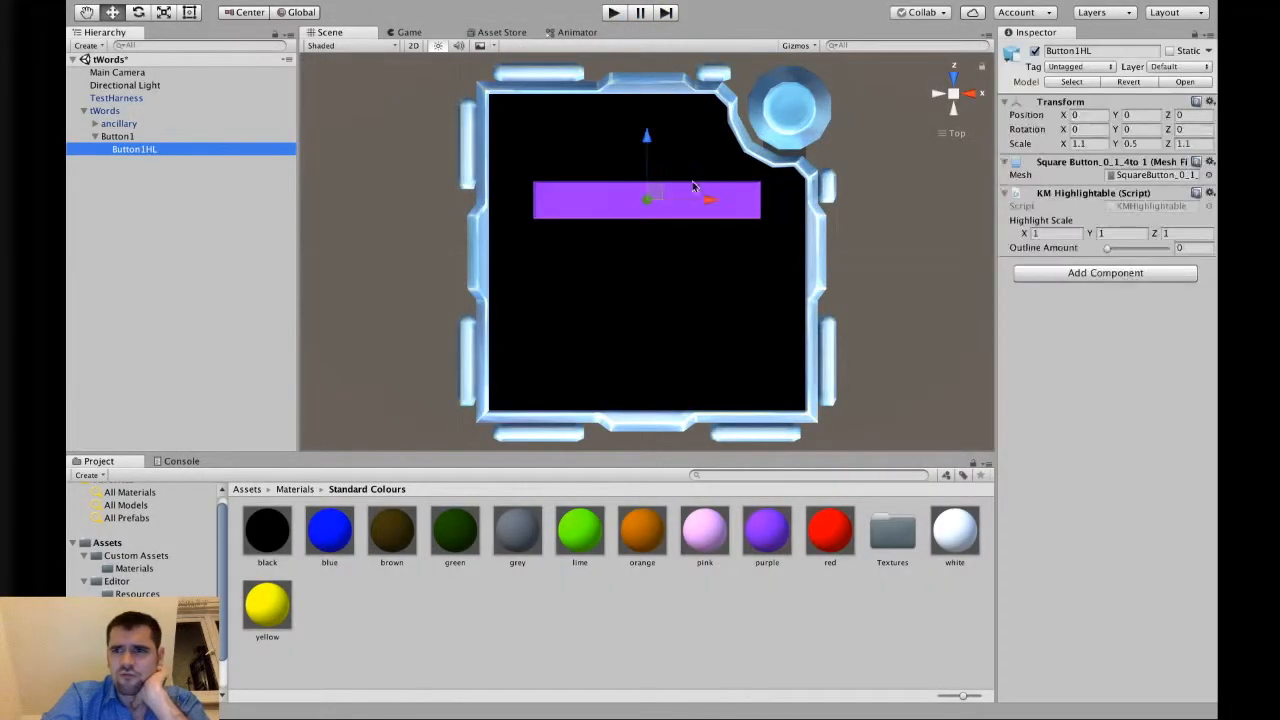
pyautogui.click(142, 137)
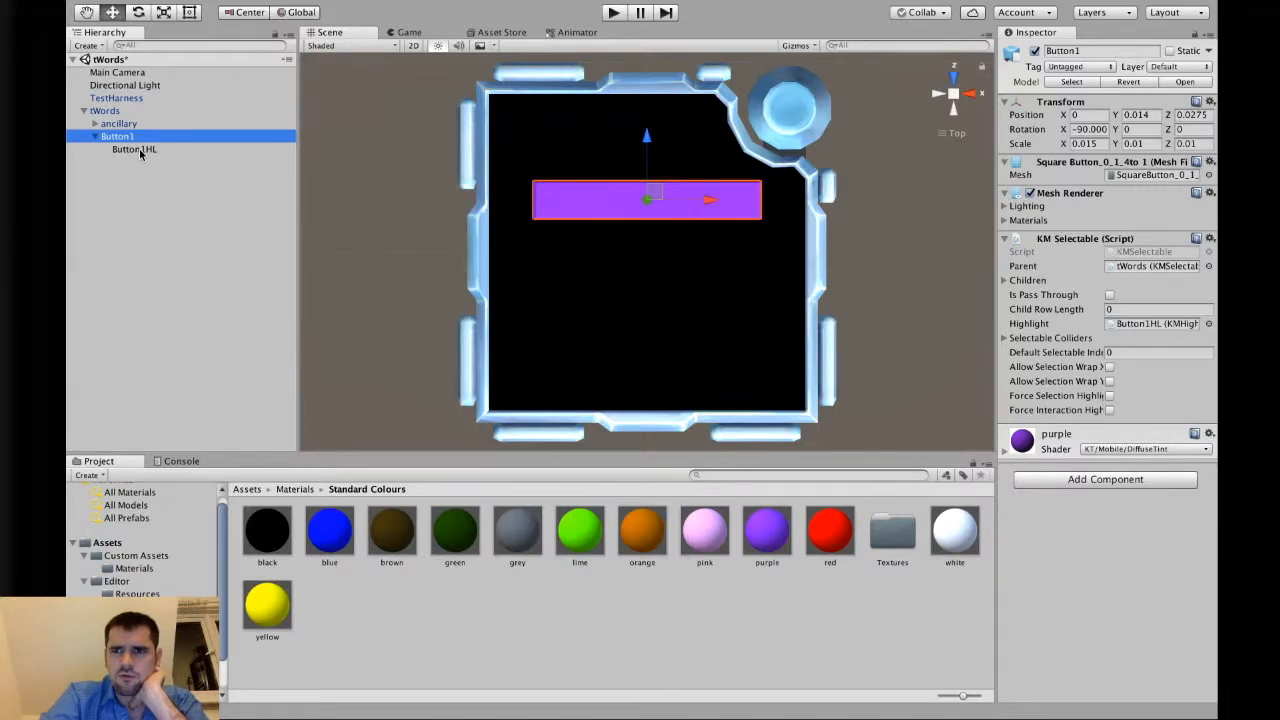
pyautogui.click(141, 152)
pyautogui.click(144, 139)
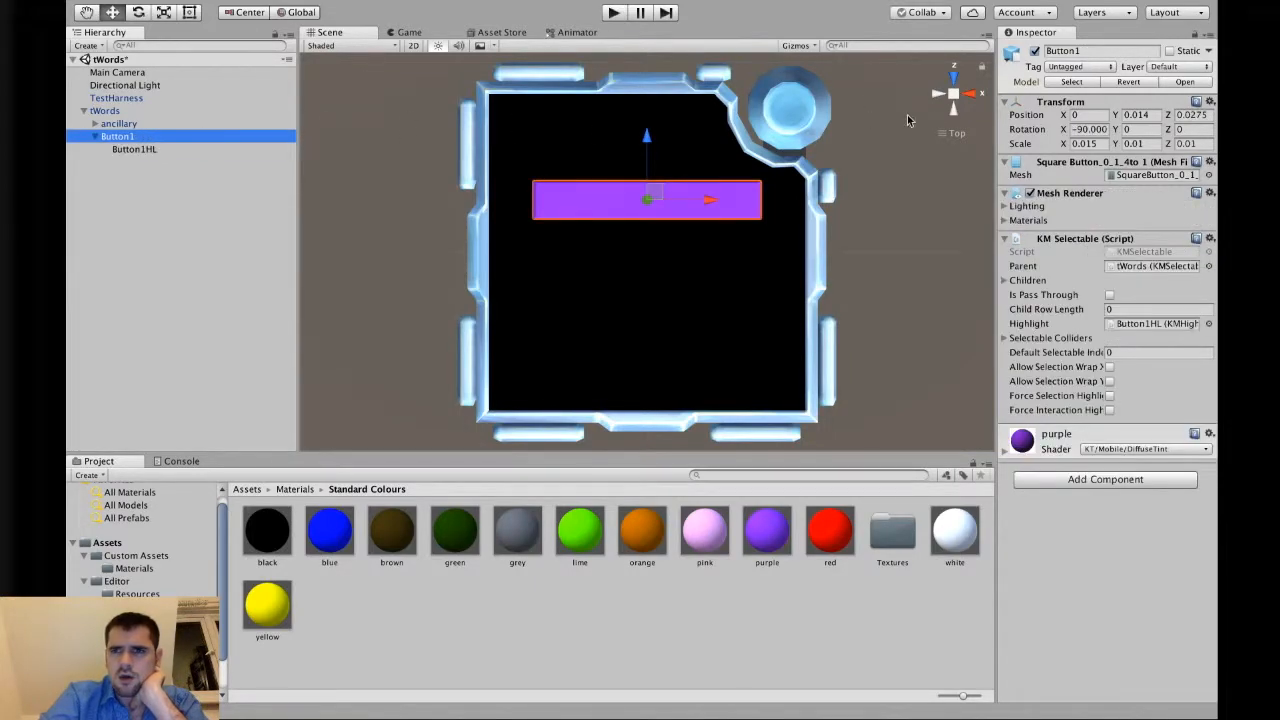
pyautogui.click(1099, 127)
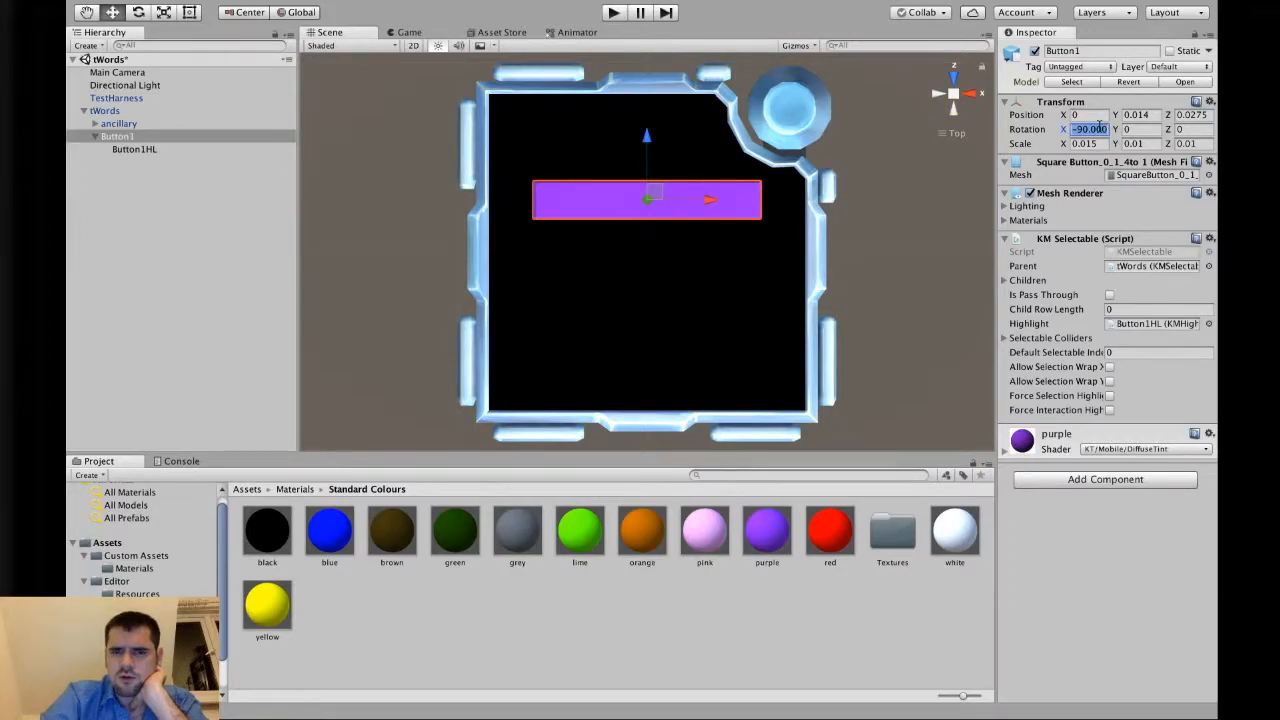
pyautogui.write('0')
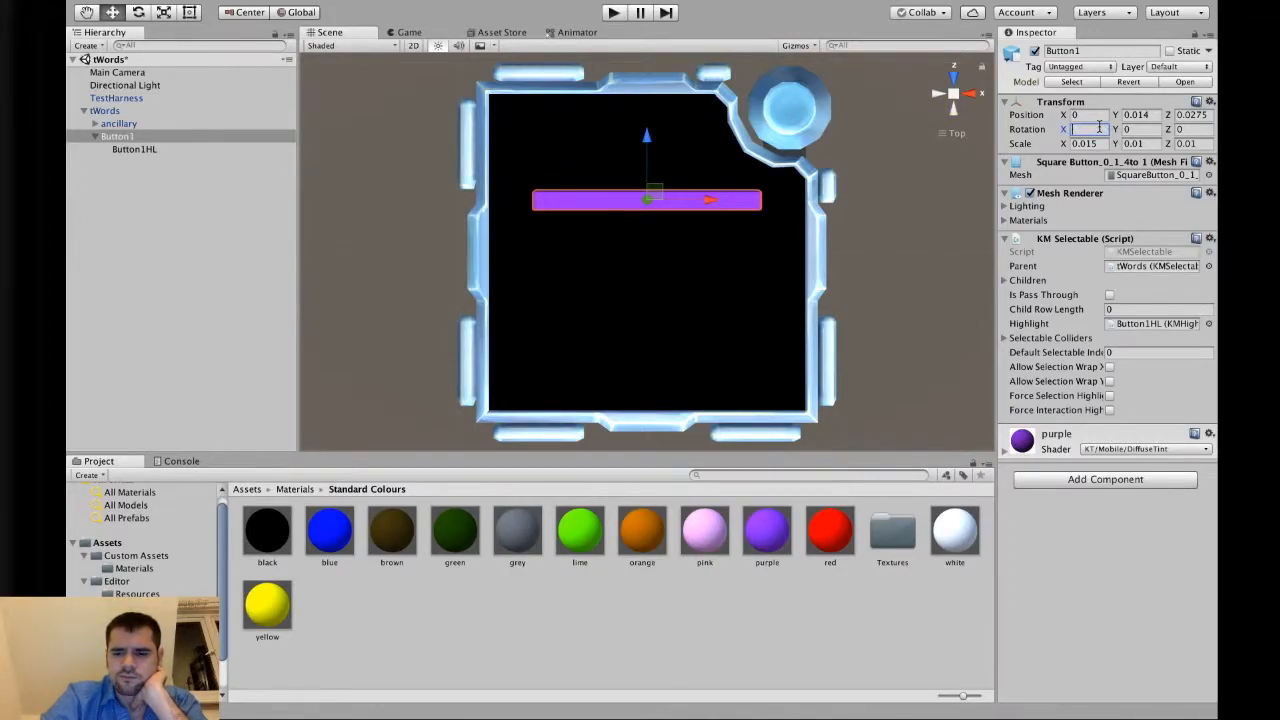
pyautogui.write('90')
pyautogui.press('BackSpace')
pyautogui.press('BackSpace')
pyautogui.write('-90')
# Set Button1HL's scale to 1.1, 1.1, 0.5.
pyautogui.keyDown('alt'); pyautogui.moveTo(631, 246); pyautogui.dragTo(349, 214); pyautogui.keyUp('alt')
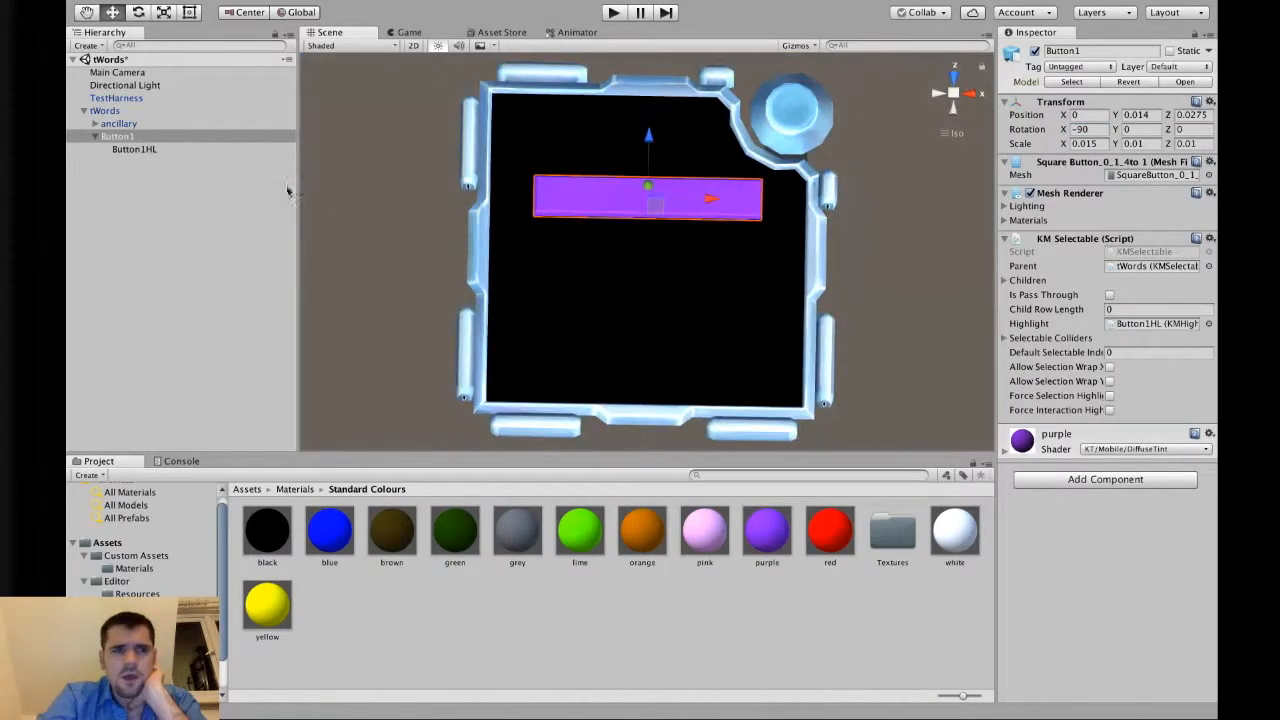
pyautogui.click(174, 149)
pyautogui.click(1144, 145)
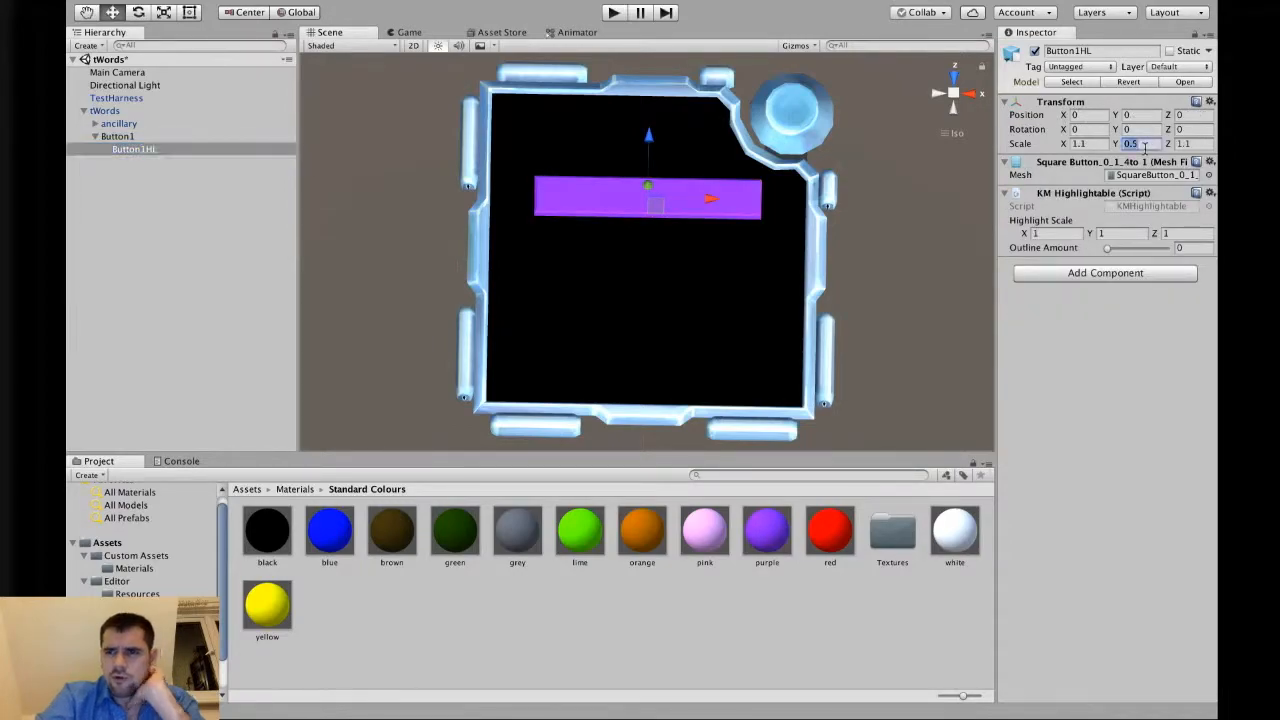
pyautogui.write('1.1')
pyautogui.press('Tab')
pyautogui.write('0.5')
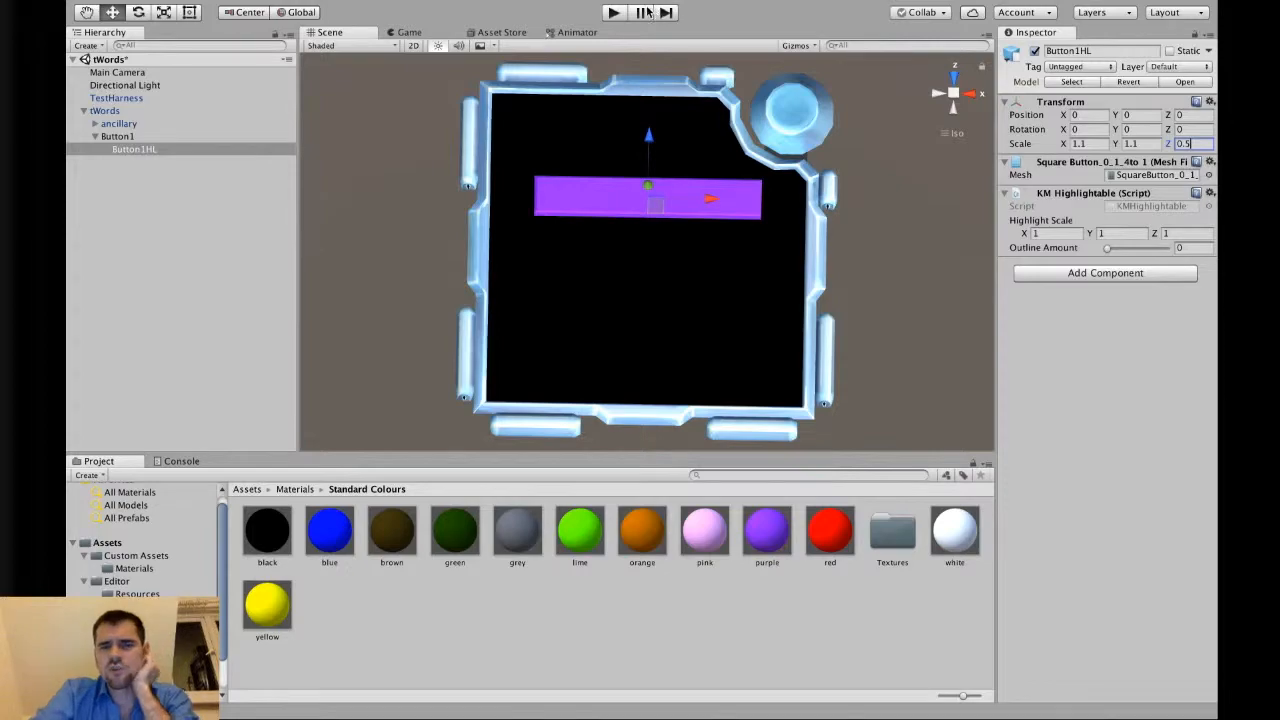
# Test the highlight in play mode, then set Button1HL's Y scale to 1.3.
pyautogui.click(616, 13)
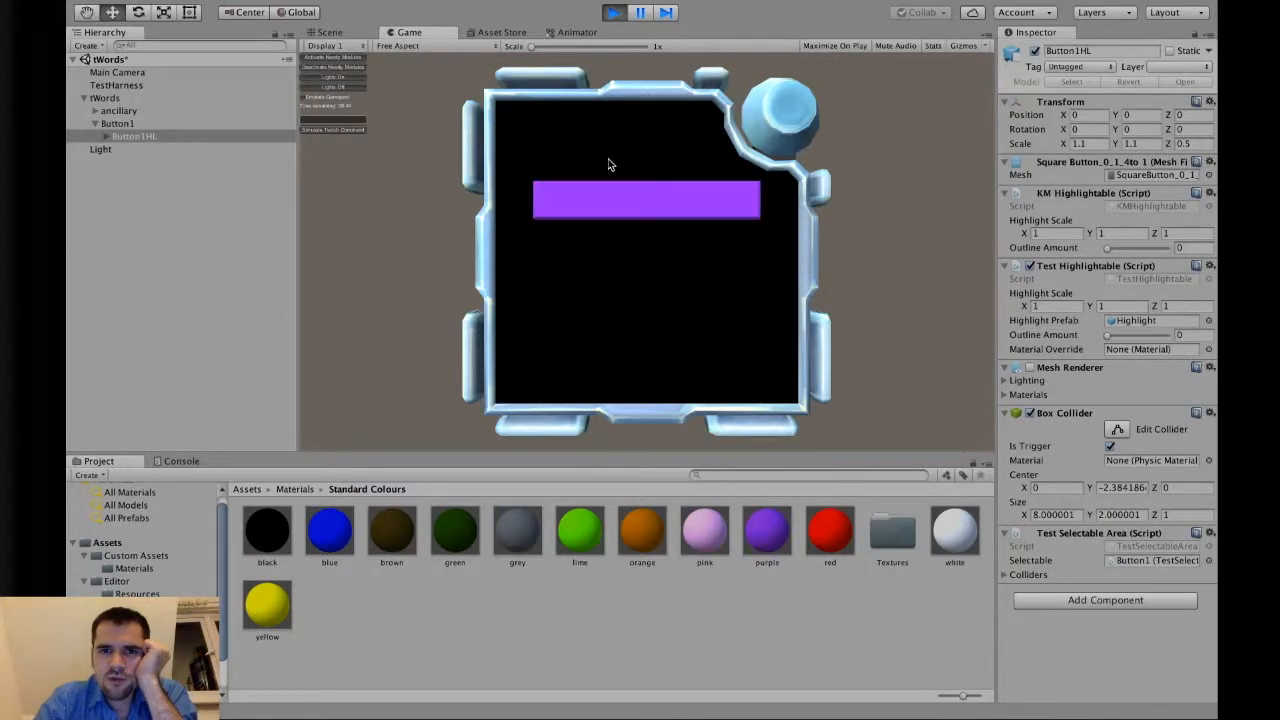
pyautogui.click(613, 12)
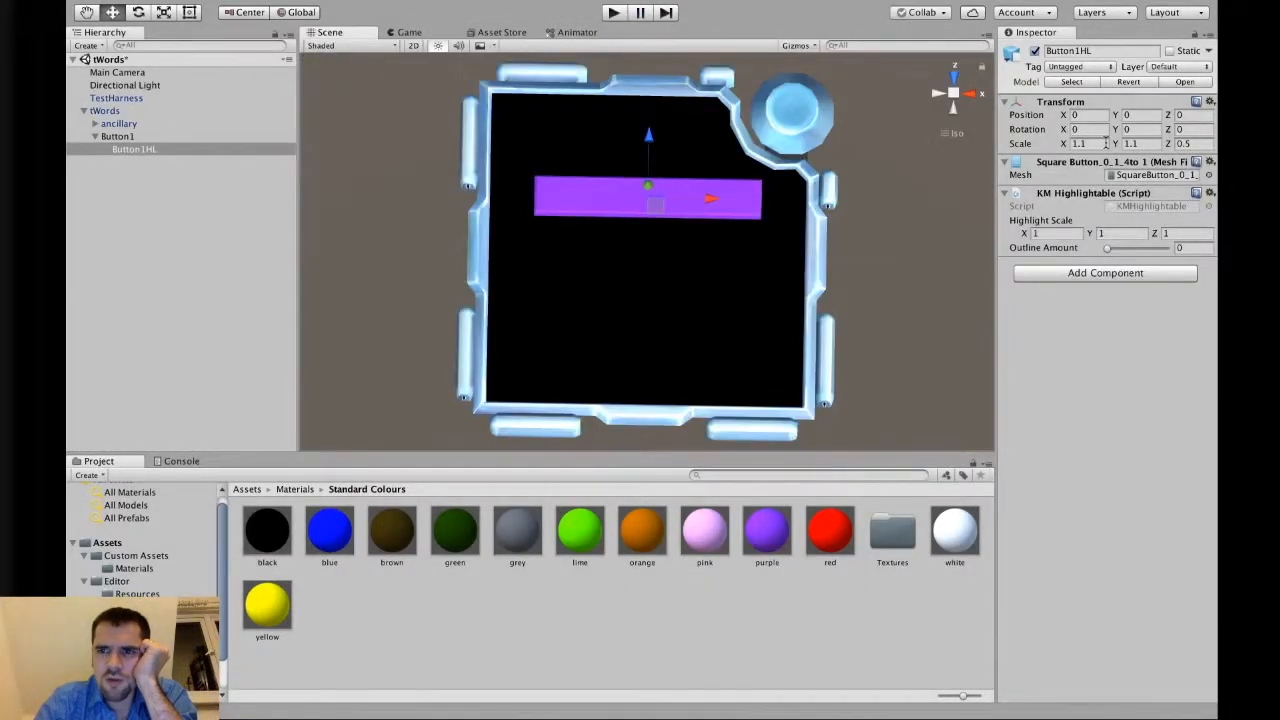
pyautogui.click(1145, 143)
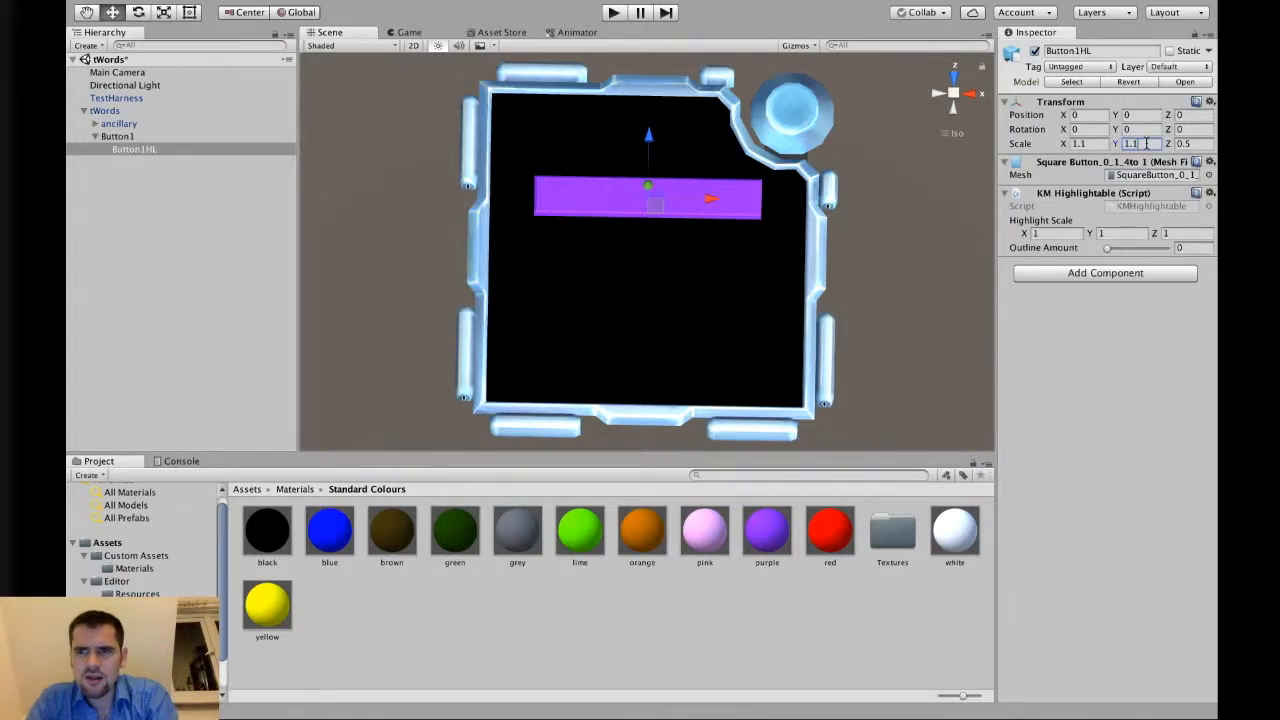
pyautogui.write('1.3')
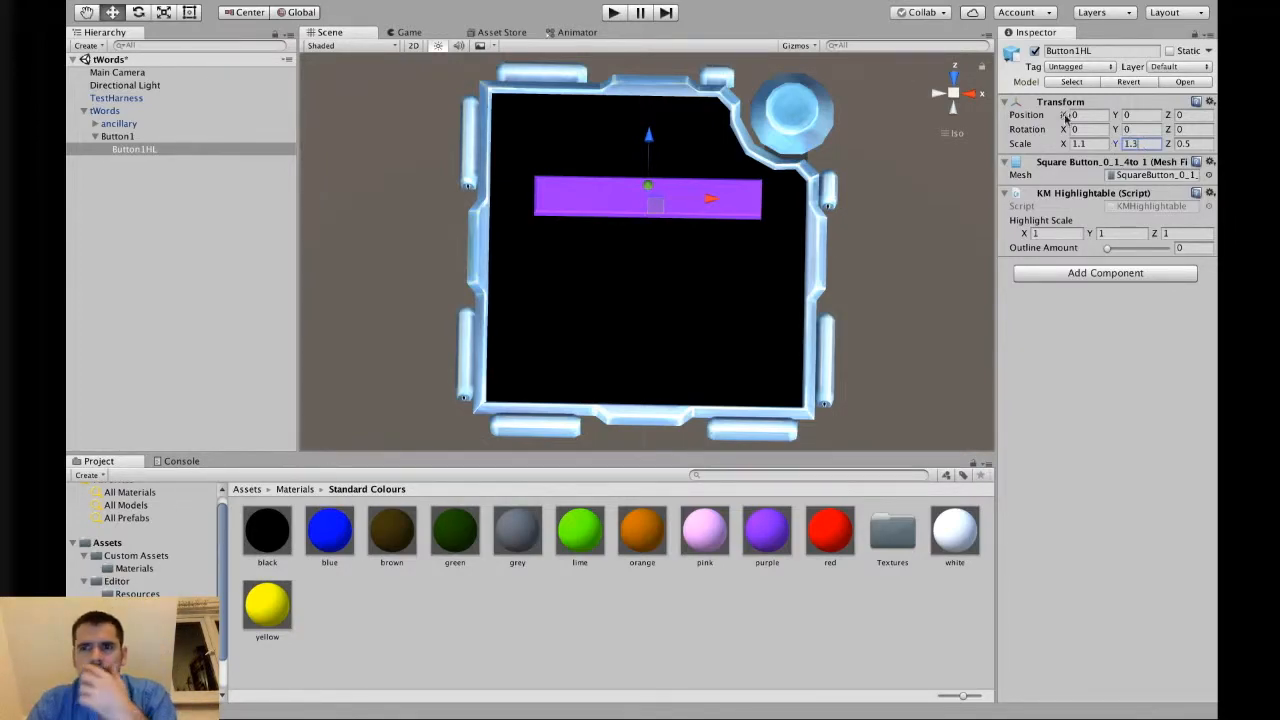
# Run the scene in play mode and dock the Scene view beside the Game view.
pyautogui.click(613, 12)
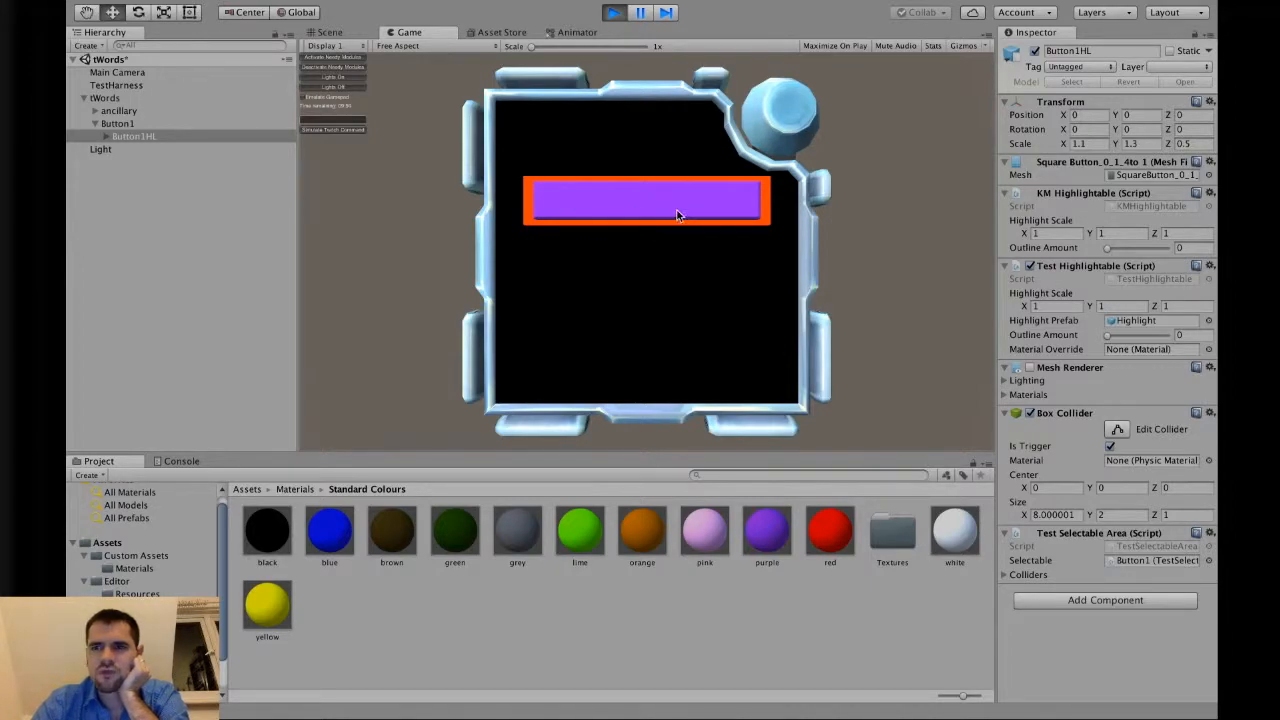
pyautogui.moveTo(409, 32); pyautogui.dragTo(913, 139)
pyautogui.keyDown('alt'); pyautogui.moveTo(500, 263); pyautogui.dragTo(740, 48); pyautogui.keyUp('alt')
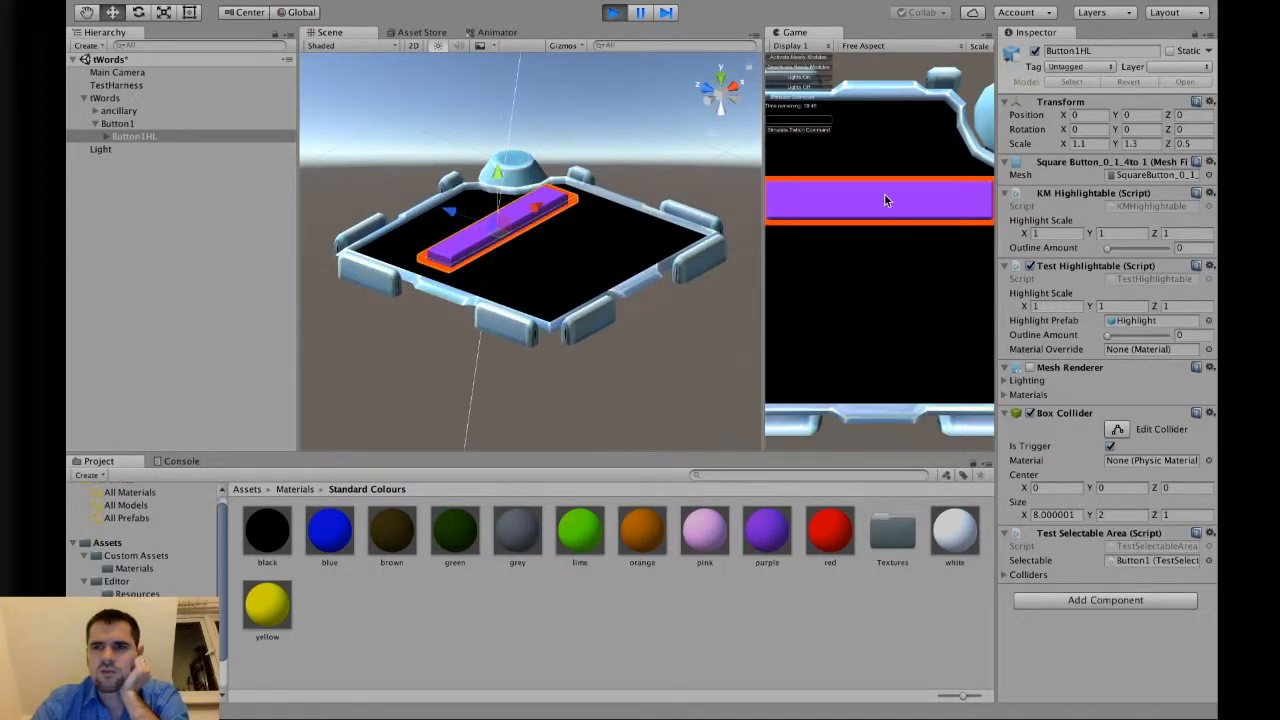
# Try a Z position of 0.5 for Button1HL during play and hover the button to check the highlight.
pyautogui.click(1143, 115)
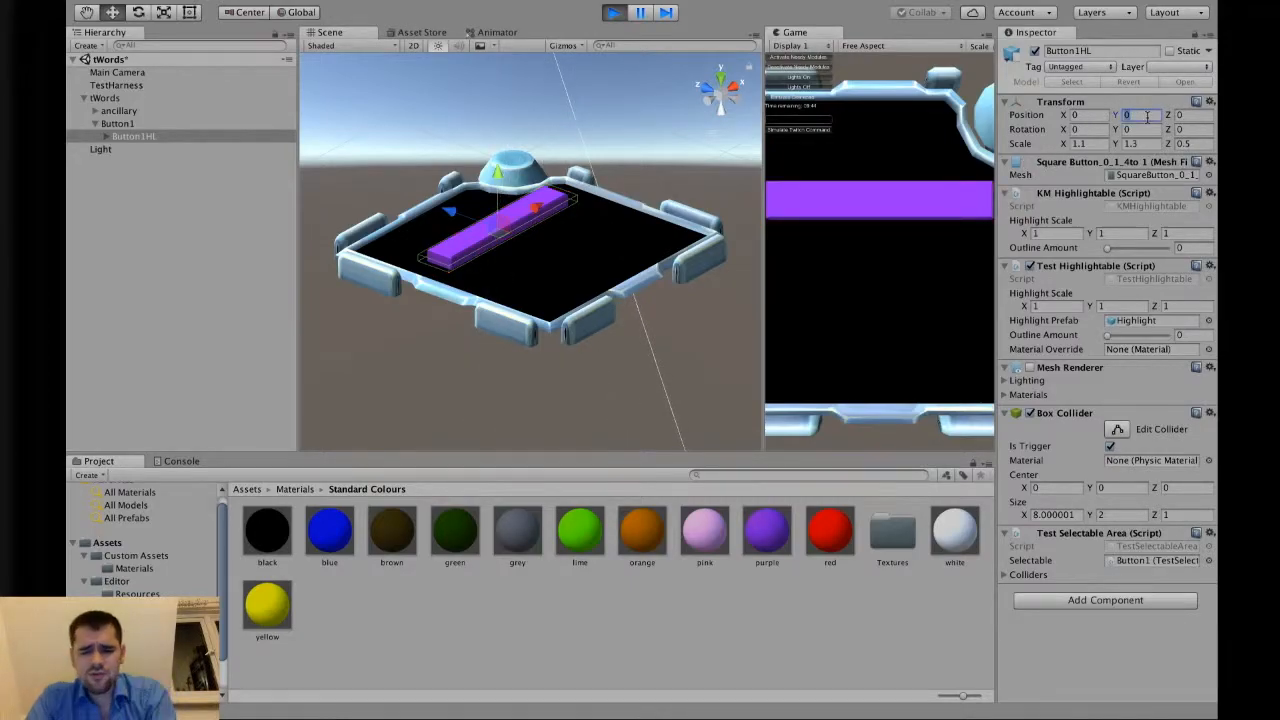
pyautogui.write('1')
pyautogui.press('BackSpace')
pyautogui.write('0')
pyautogui.press('Tab')
pyautogui.write('1')
pyautogui.press('BackSpace')
pyautogui.write('0.5')
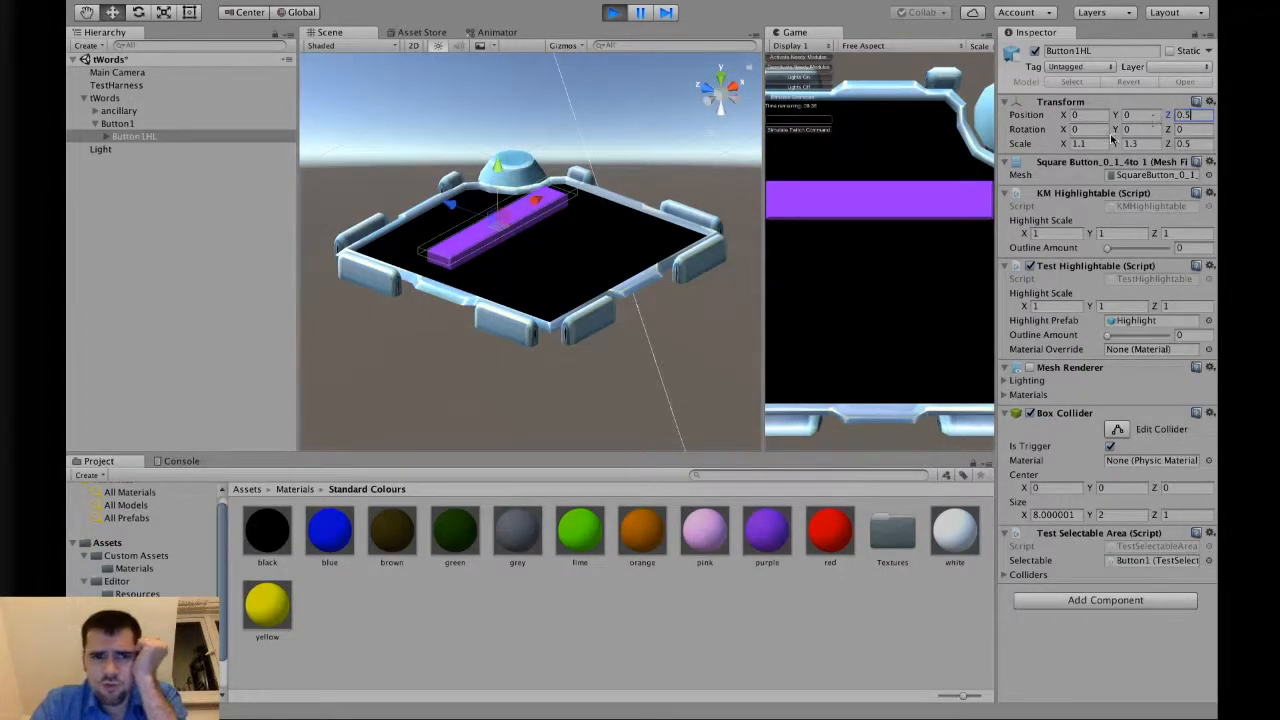
pyautogui.press('BackSpace')
pyautogui.press('BackSpace')
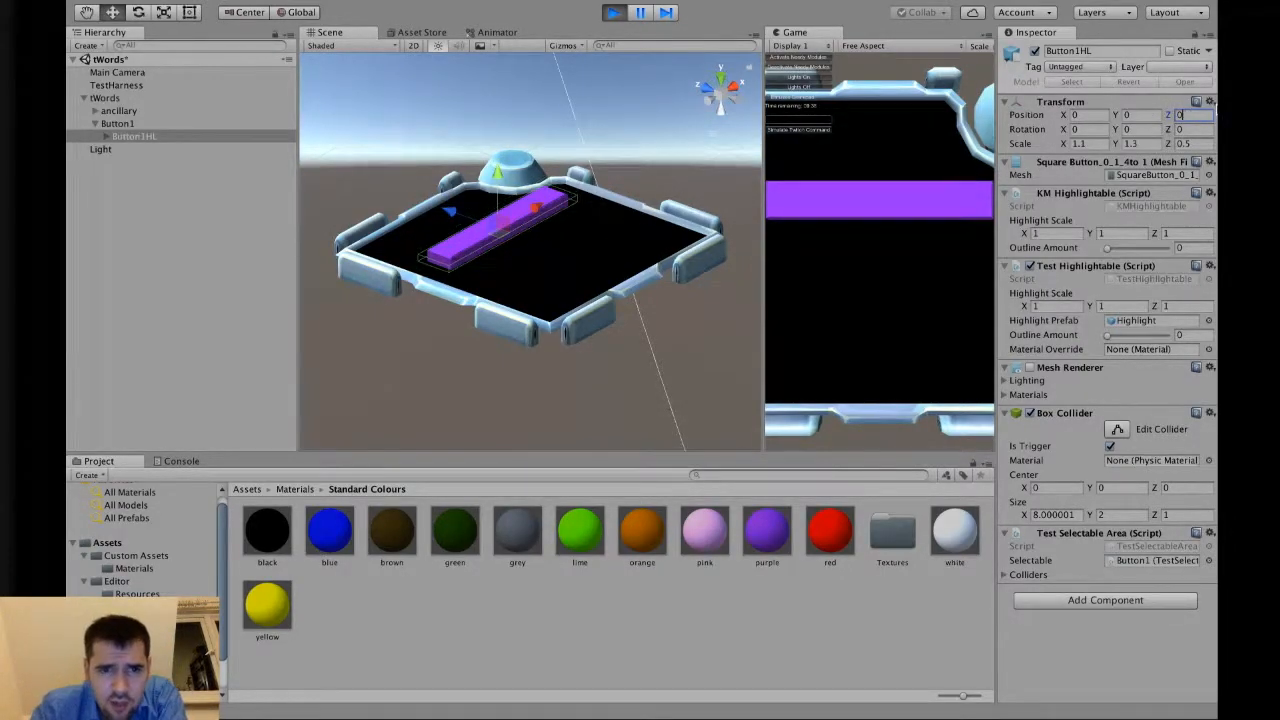
pyautogui.scroll(10, 445, 240)
pyautogui.scroll(-5, 445, 237)
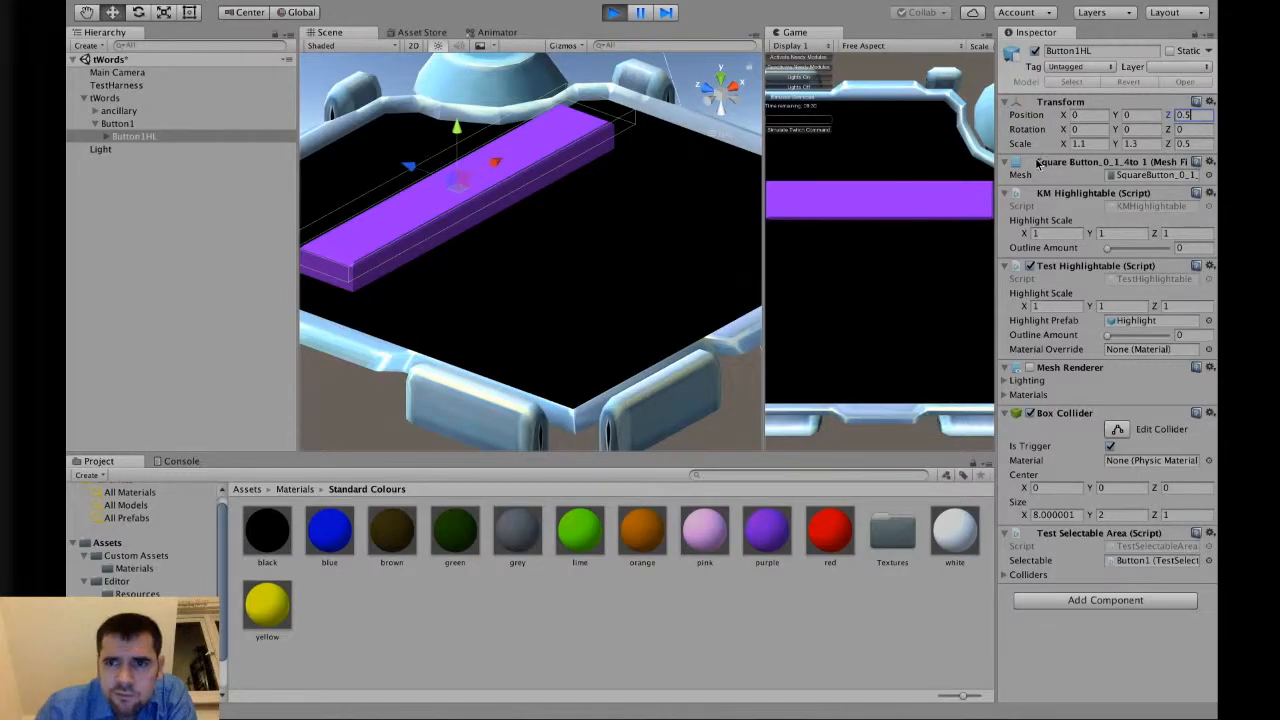
pyautogui.click(880, 202)
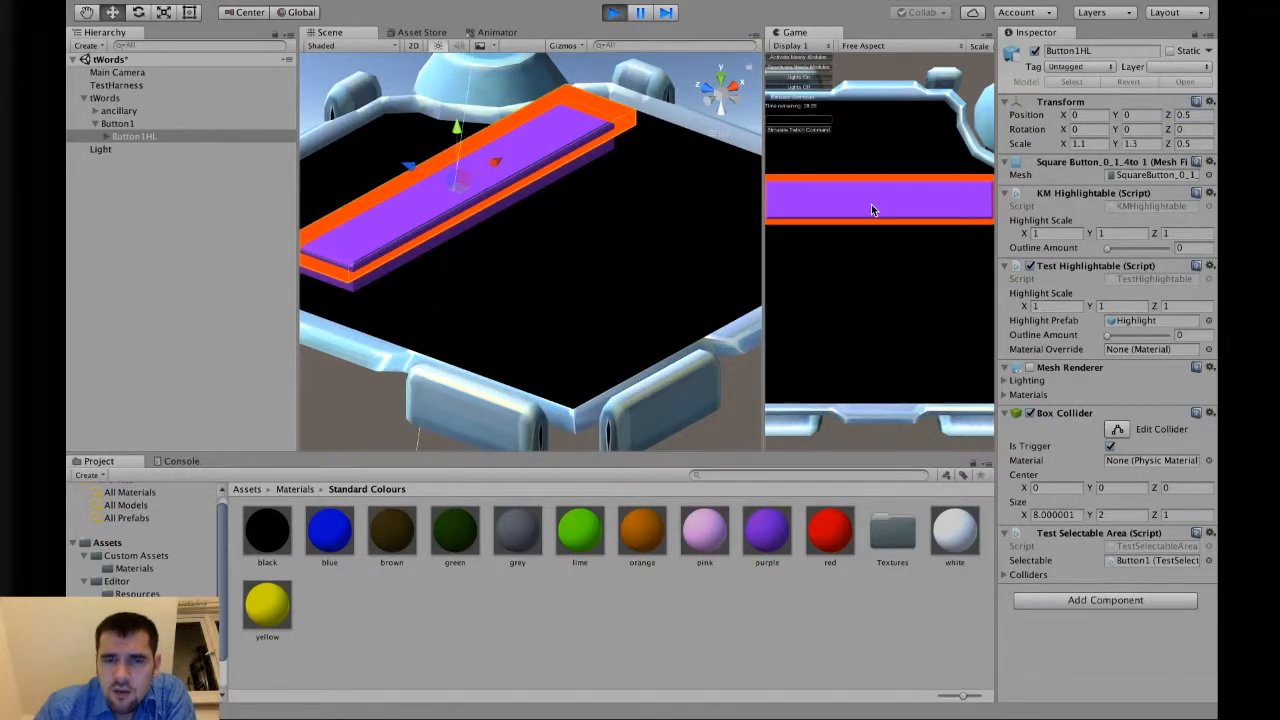
# Set Button1HL's Z position back to 0, return the Game view to its tab, and stop play mode.
pyautogui.click(1197, 117)
pyautogui.write('0')
pyautogui.click(921, 216)
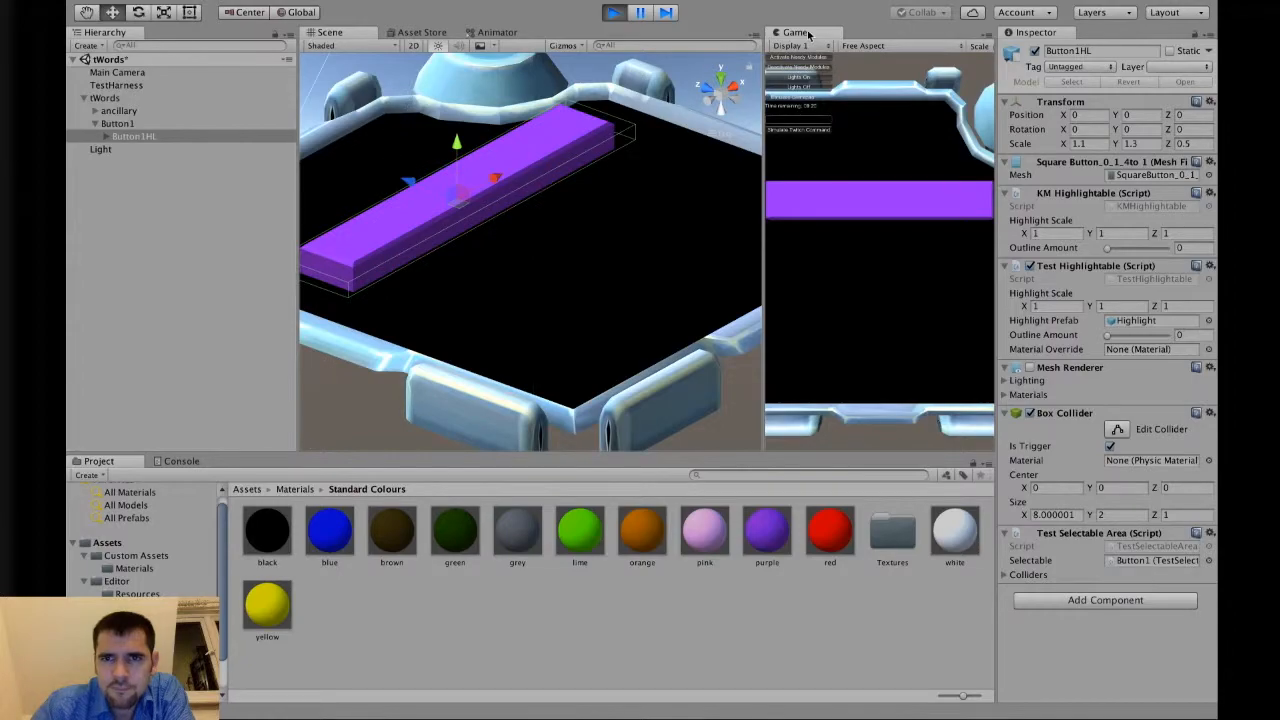
pyautogui.moveTo(809, 35); pyautogui.dragTo(584, 42)
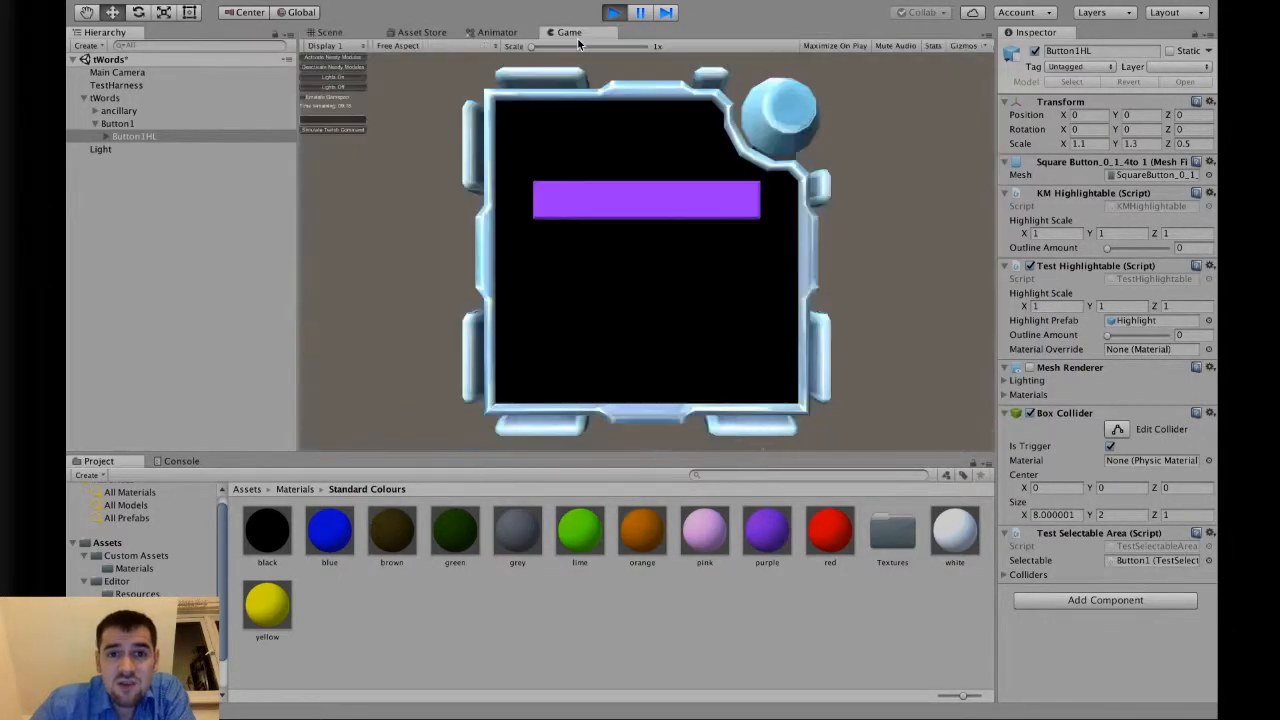
pyautogui.click(610, 16)
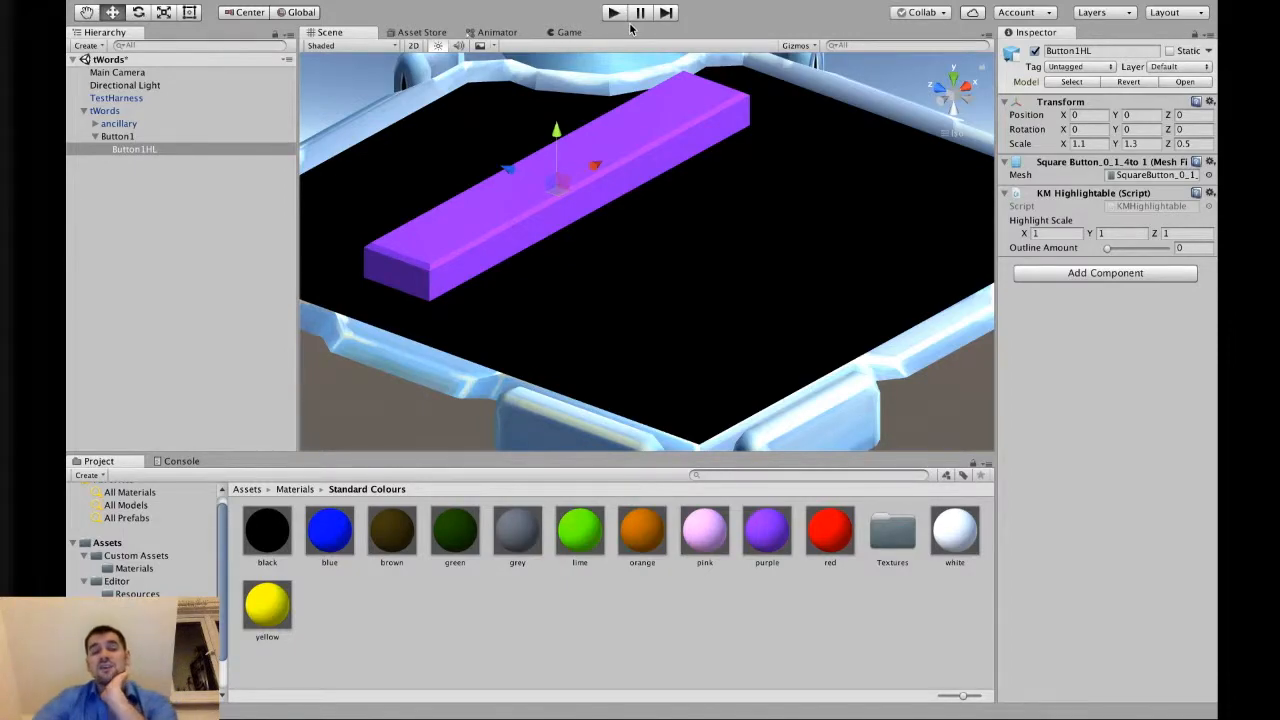
# Apply the green material to Button1 in the scene.
pyautogui.keyDown('alt'); pyautogui.moveTo(840, 203); pyautogui.dragTo(603, 420); pyautogui.keyUp('alt')
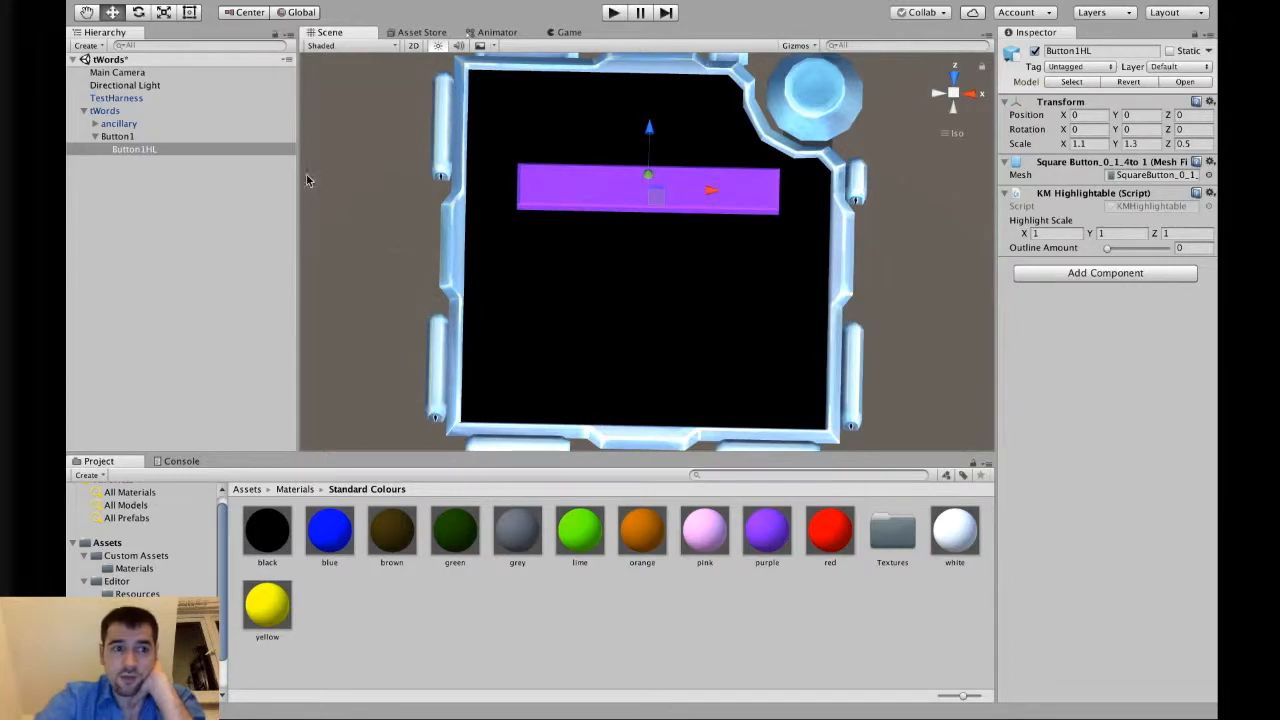
pyautogui.click(186, 137)
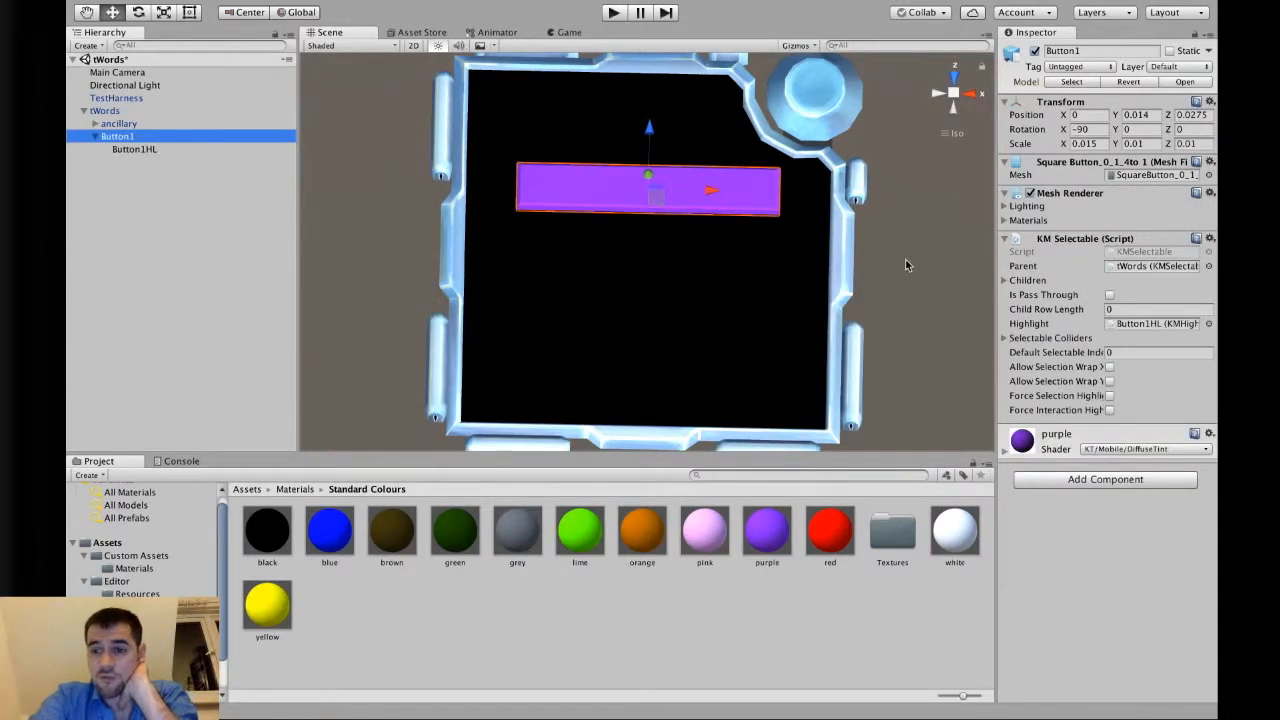
pyautogui.keyDown('alt'); pyautogui.moveTo(749, 317); pyautogui.dragTo(751, 354); pyautogui.keyUp('alt')
pyautogui.click(132, 125)
pyautogui.click(136, 138)
pyautogui.click(142, 149)
pyautogui.click(146, 138)
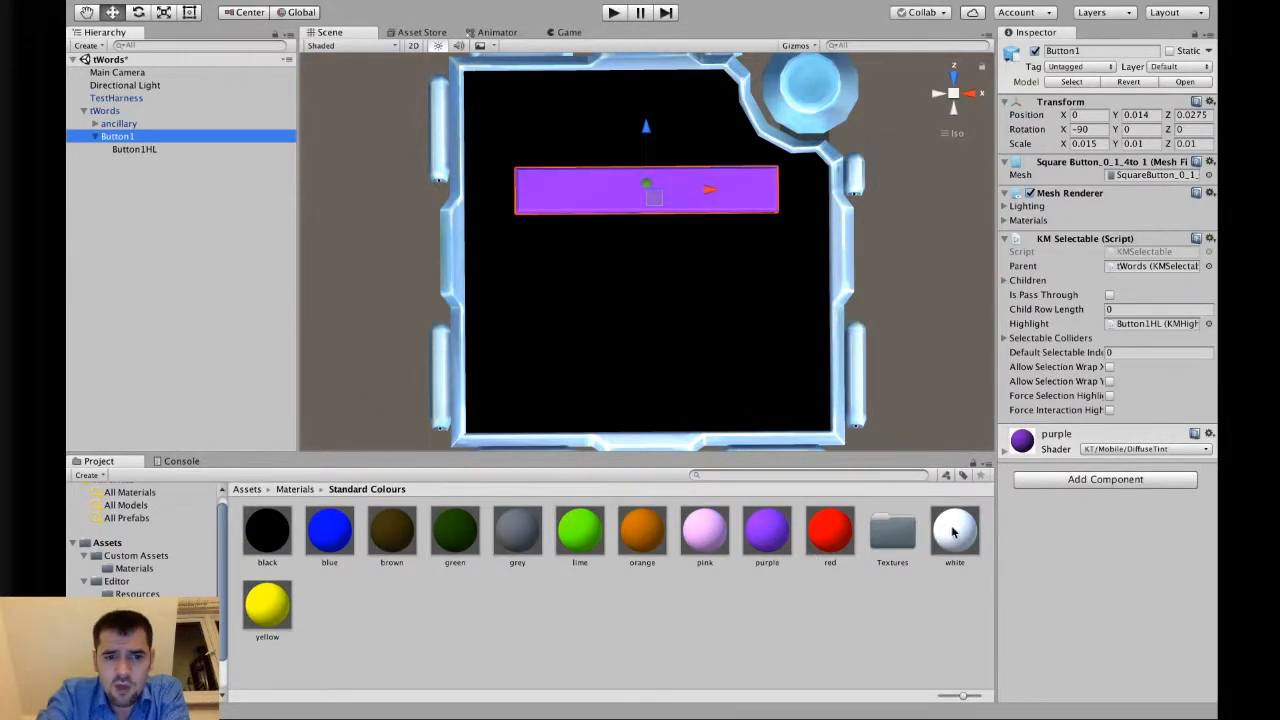
pyautogui.moveTo(957, 535)
pyautogui.mouseDown()
pyautogui.moveTo(757, 197)
pyautogui.moveTo(905, 536)
pyautogui.moveTo(945, 528)
pyautogui.mouseUp()
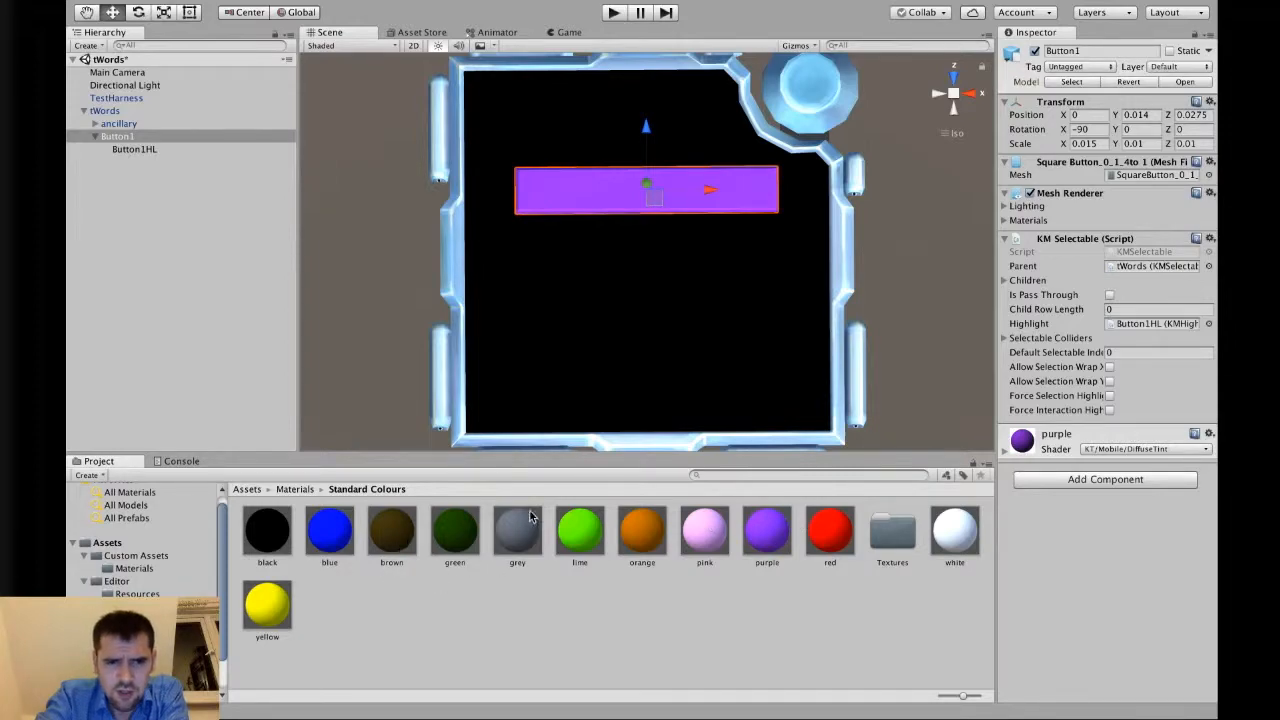
pyautogui.moveTo(468, 532); pyautogui.dragTo(771, 177)
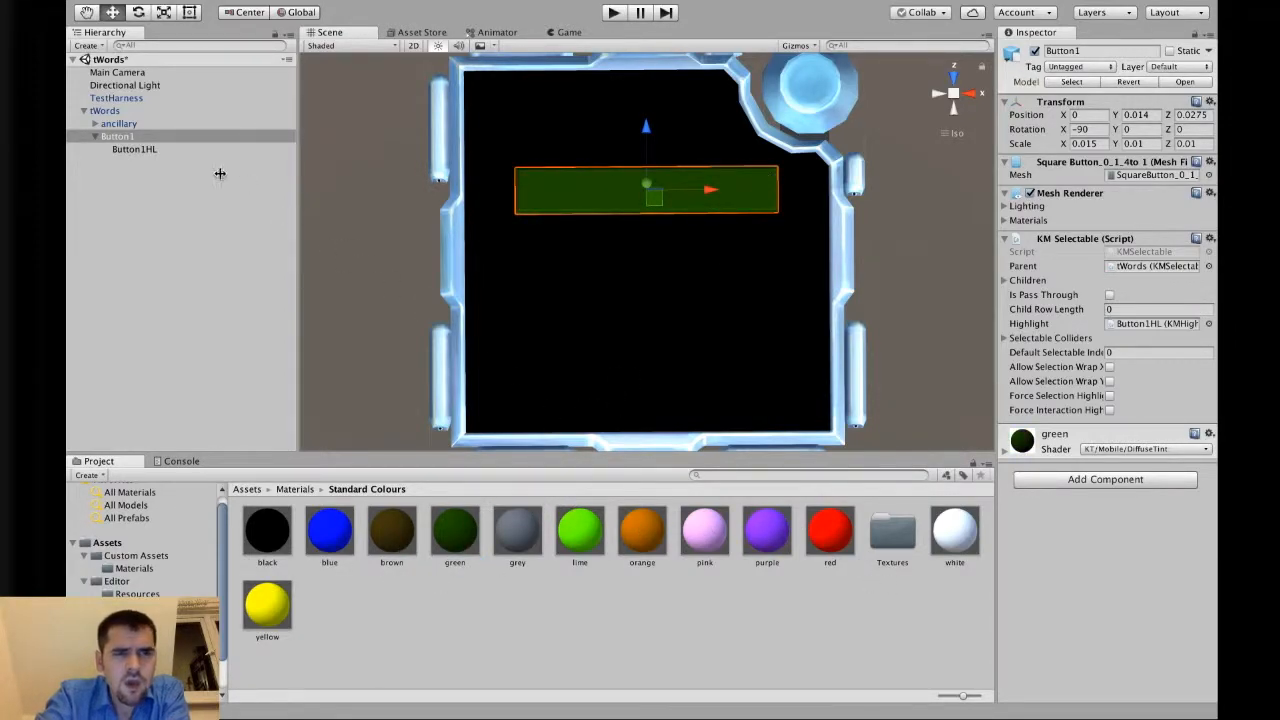
# Add a 3D Text object as a child of Button1 and set its X rotation to 180.
pyautogui.click(153, 148)
pyautogui.click(154, 135)
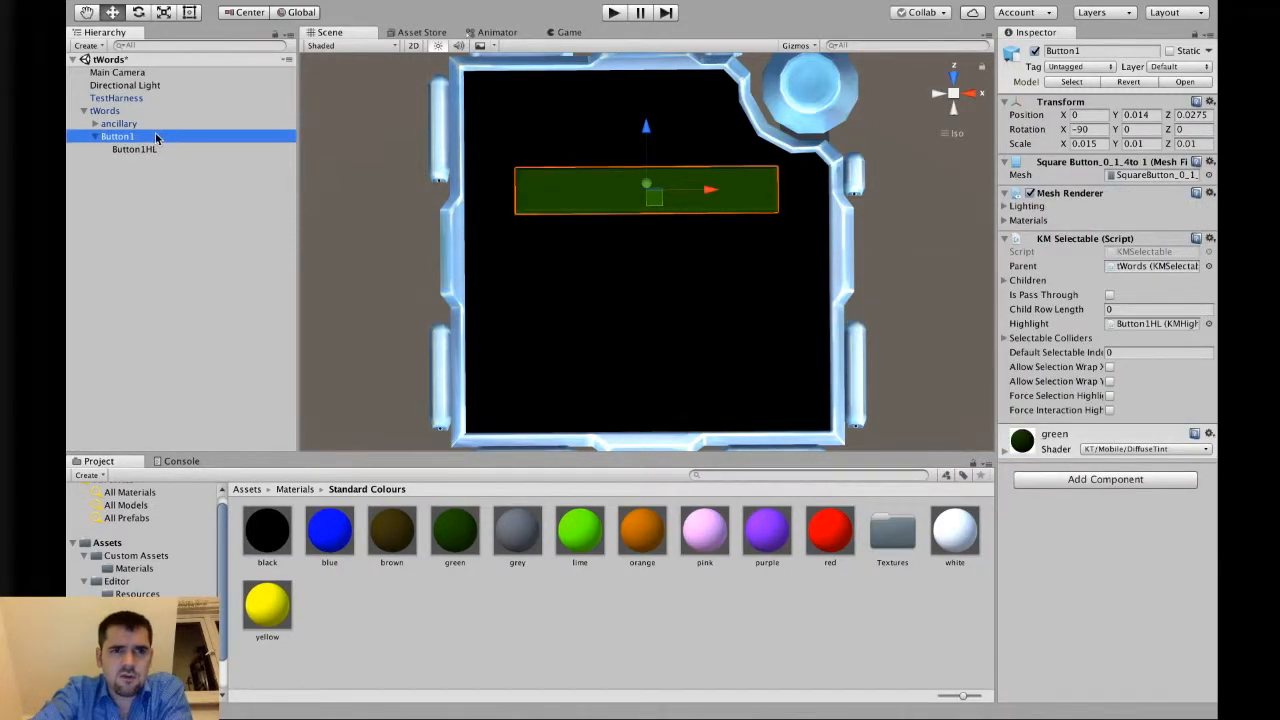
pyautogui.rightClick(155, 133)
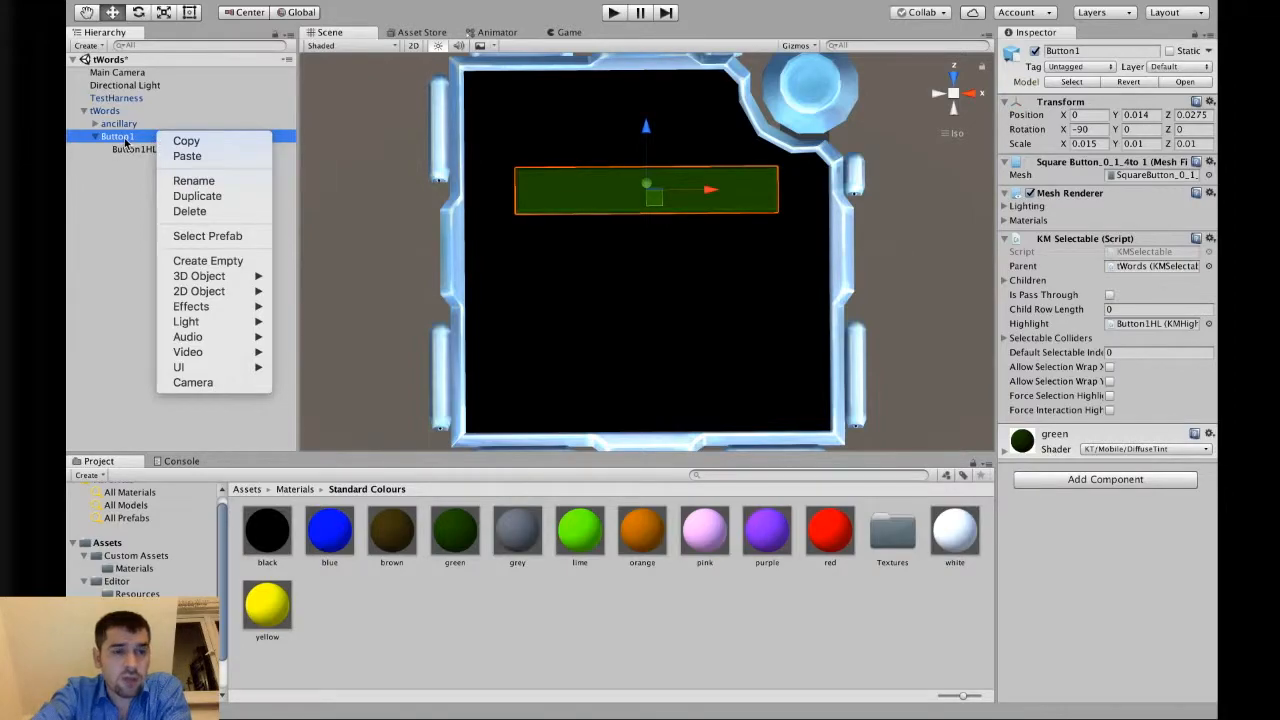
pyautogui.moveTo(184, 278)
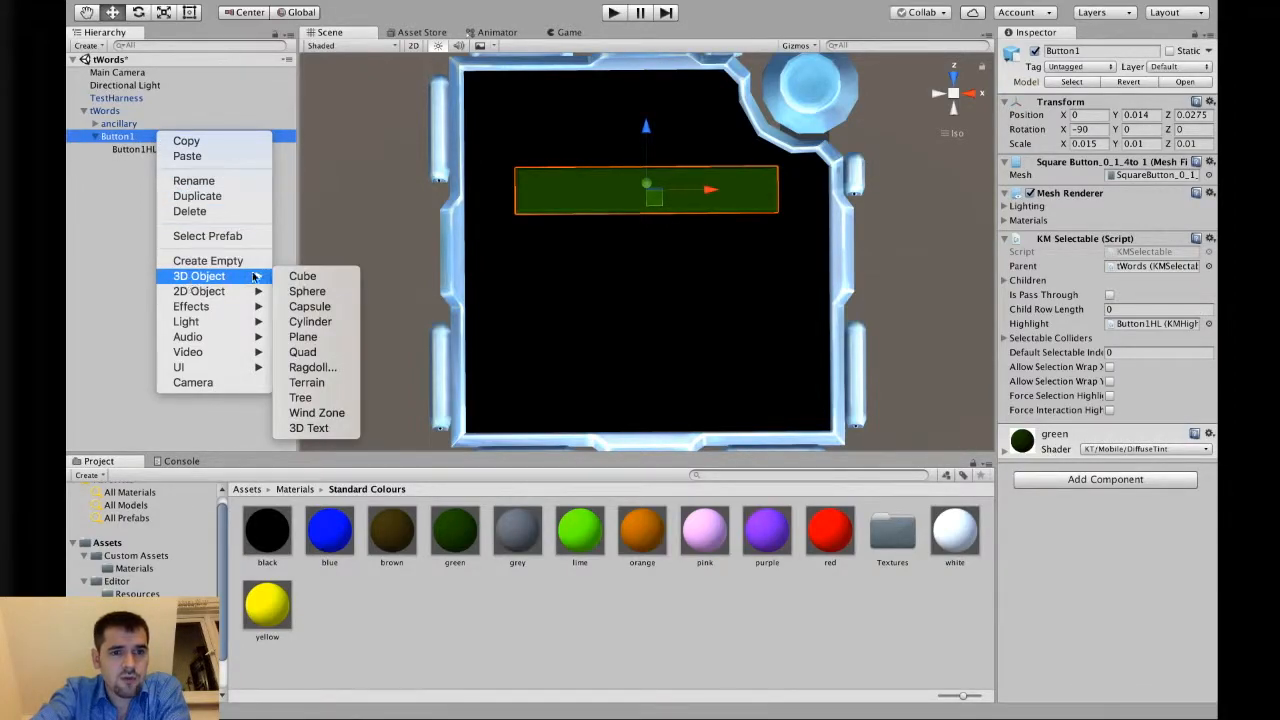
pyautogui.click(308, 429)
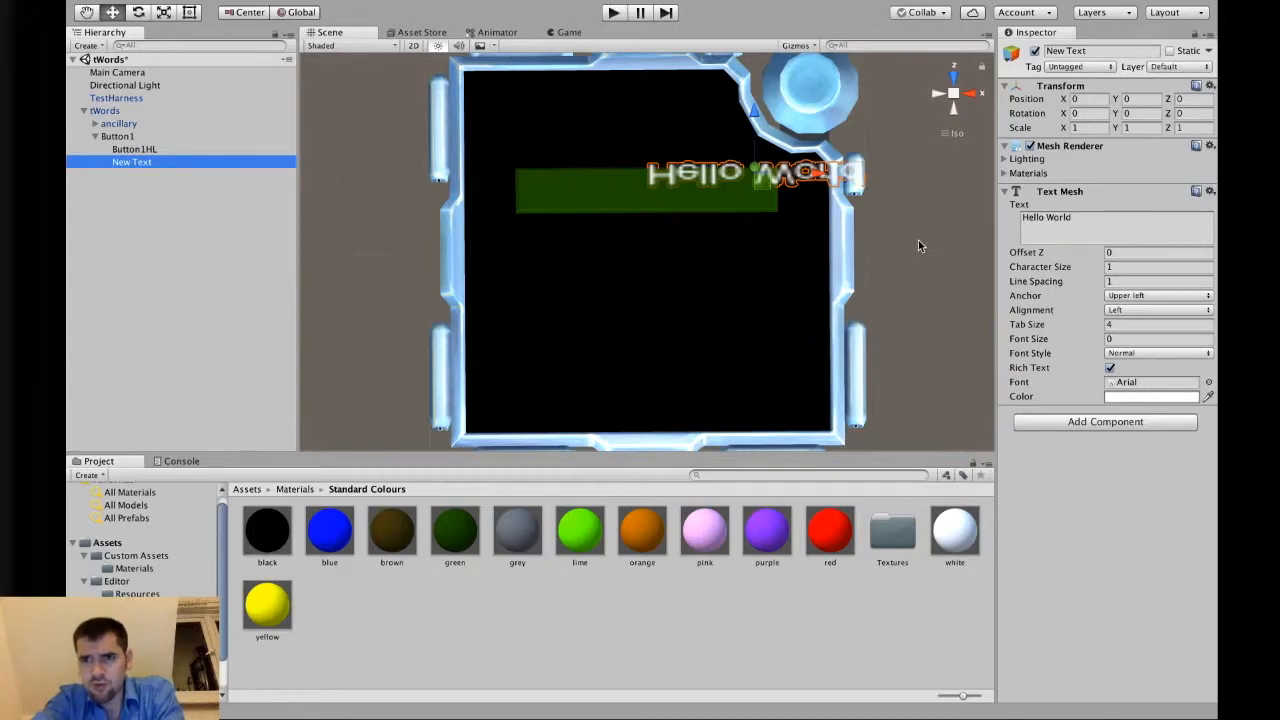
pyautogui.click(1099, 114)
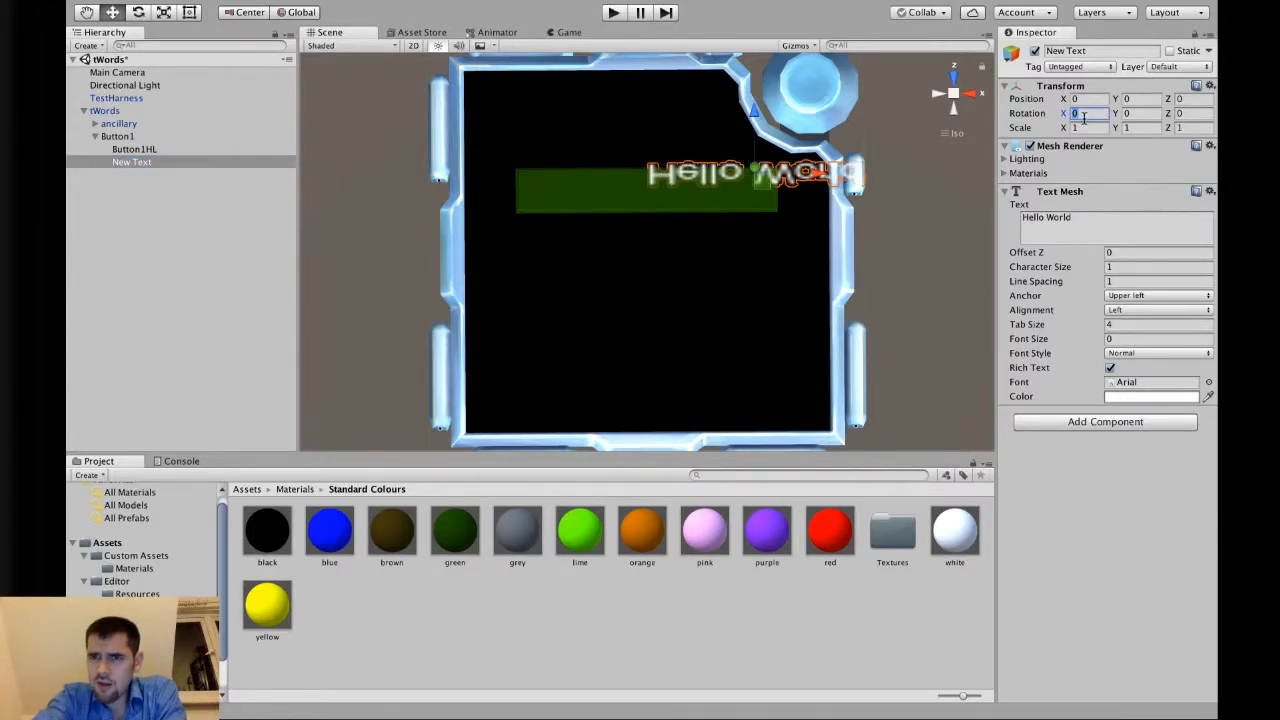
pyautogui.write('180')
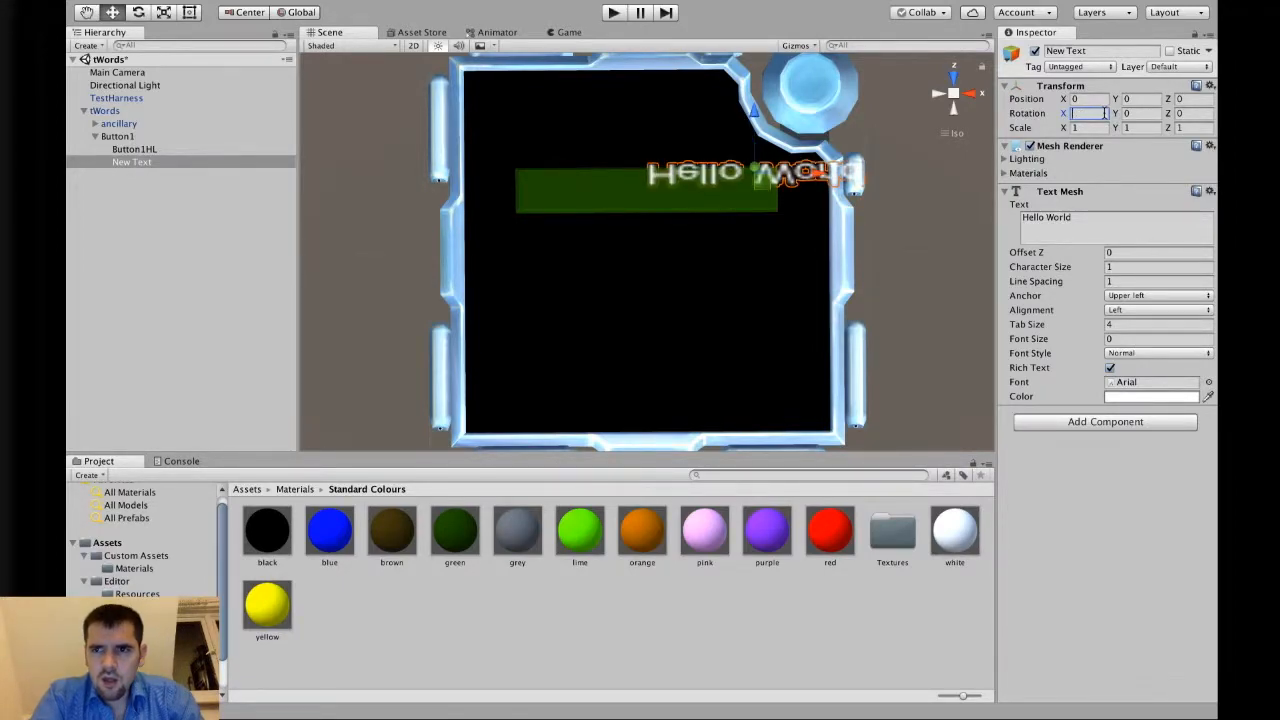
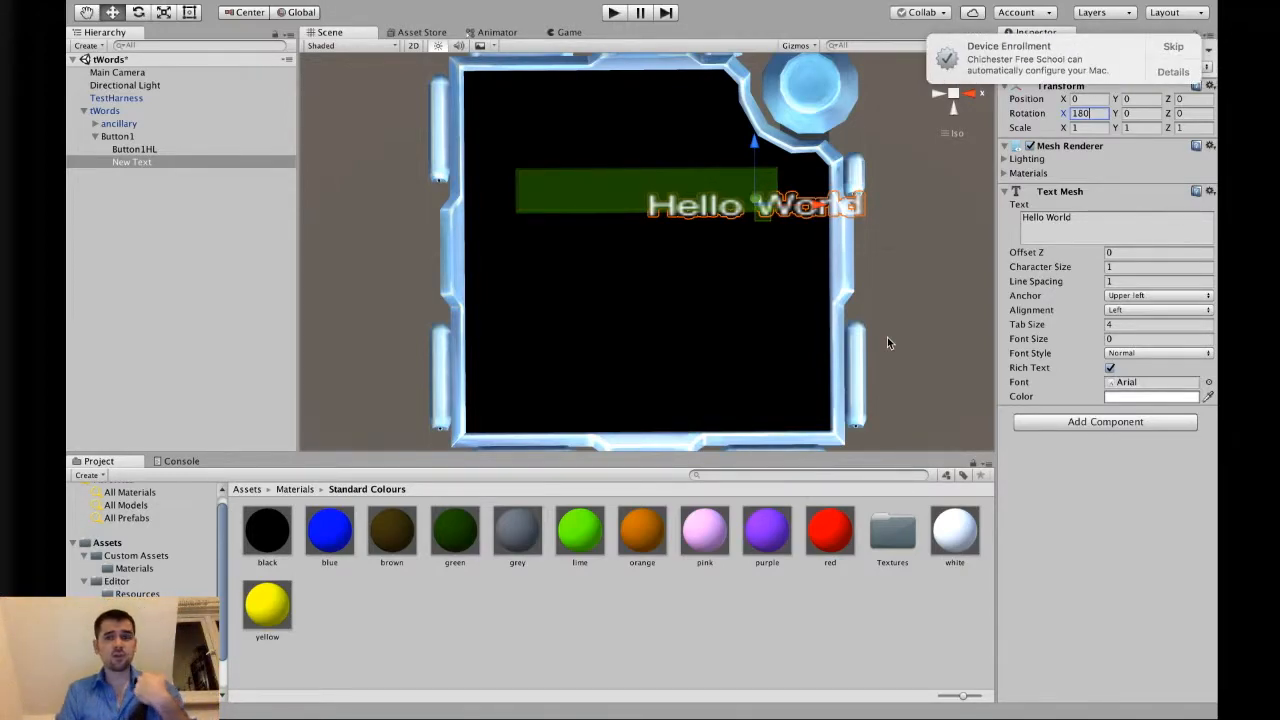
# Dismiss the enrollment notification and expand the text object's Mesh Renderer materials list to inspect it.
pyautogui.click(1169, 50)
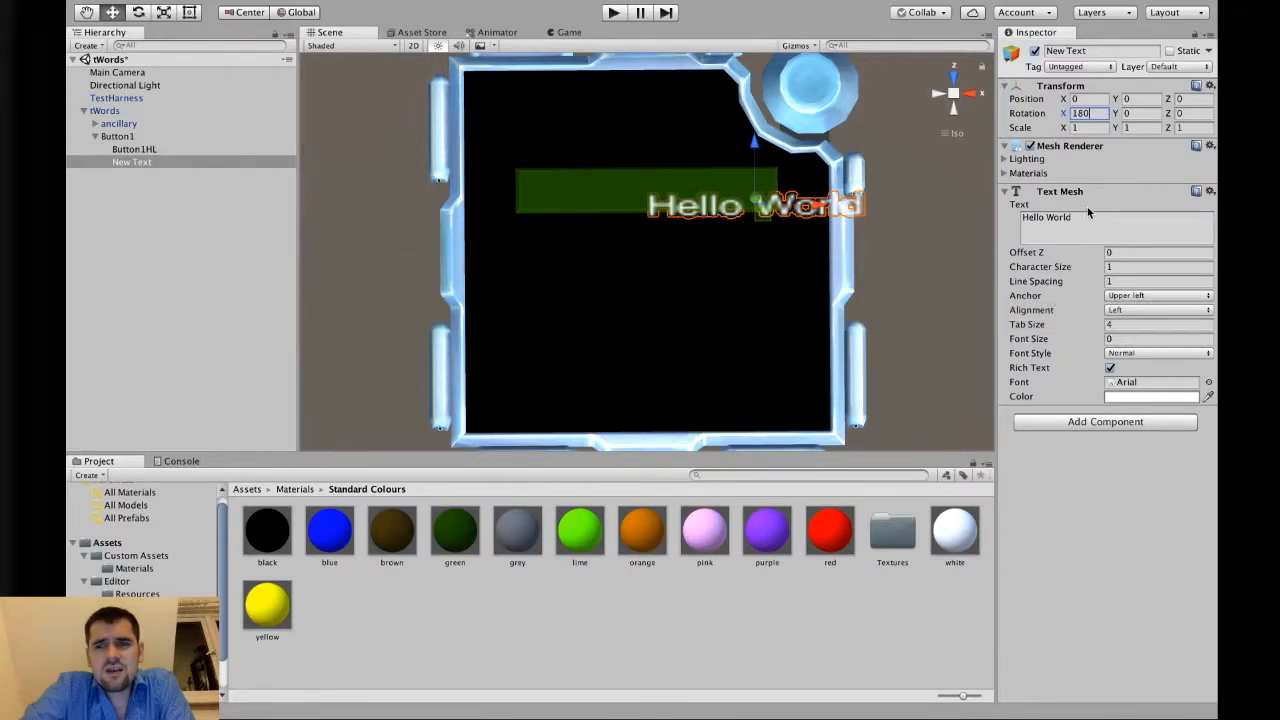
pyautogui.click(1050, 175)
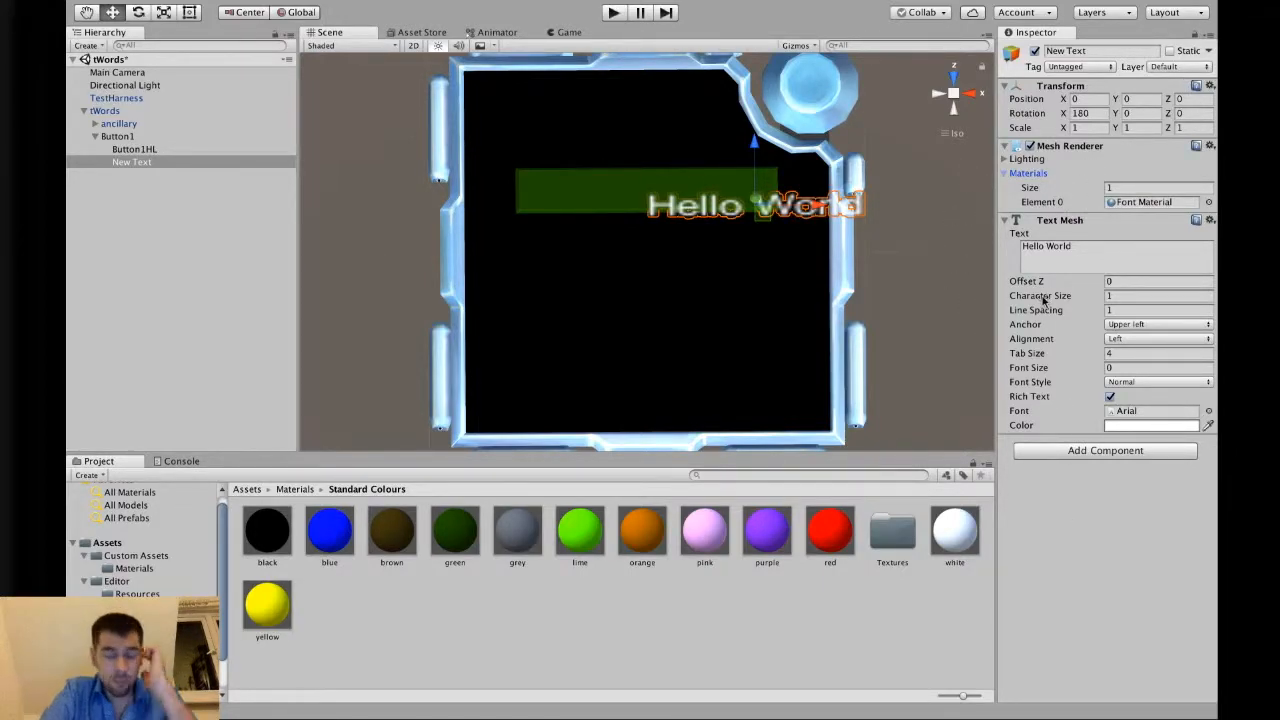
# Switch to the browser, open Google Fonts in a new tab, and filter the categories to Handwriting only.
pyautogui.hotkey('ctrl', 'Right')
pyautogui.hotkey('ctrl', 'Right')
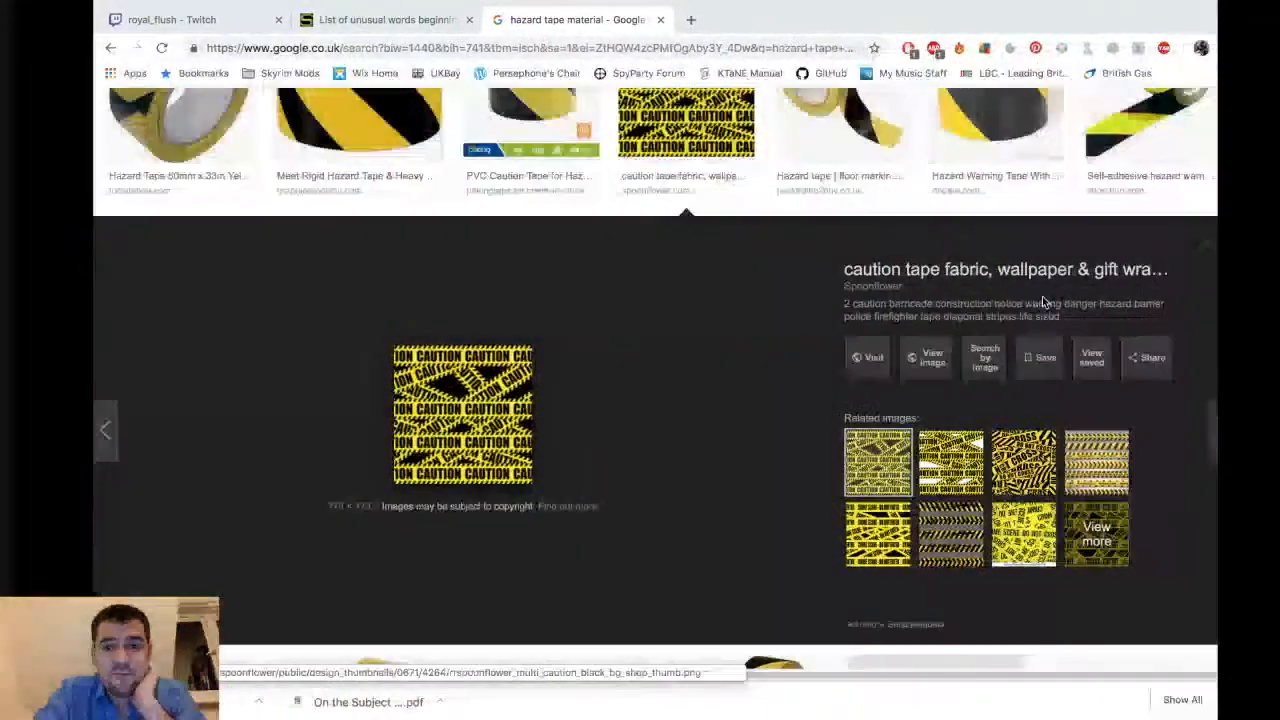
pyautogui.press('super+t')
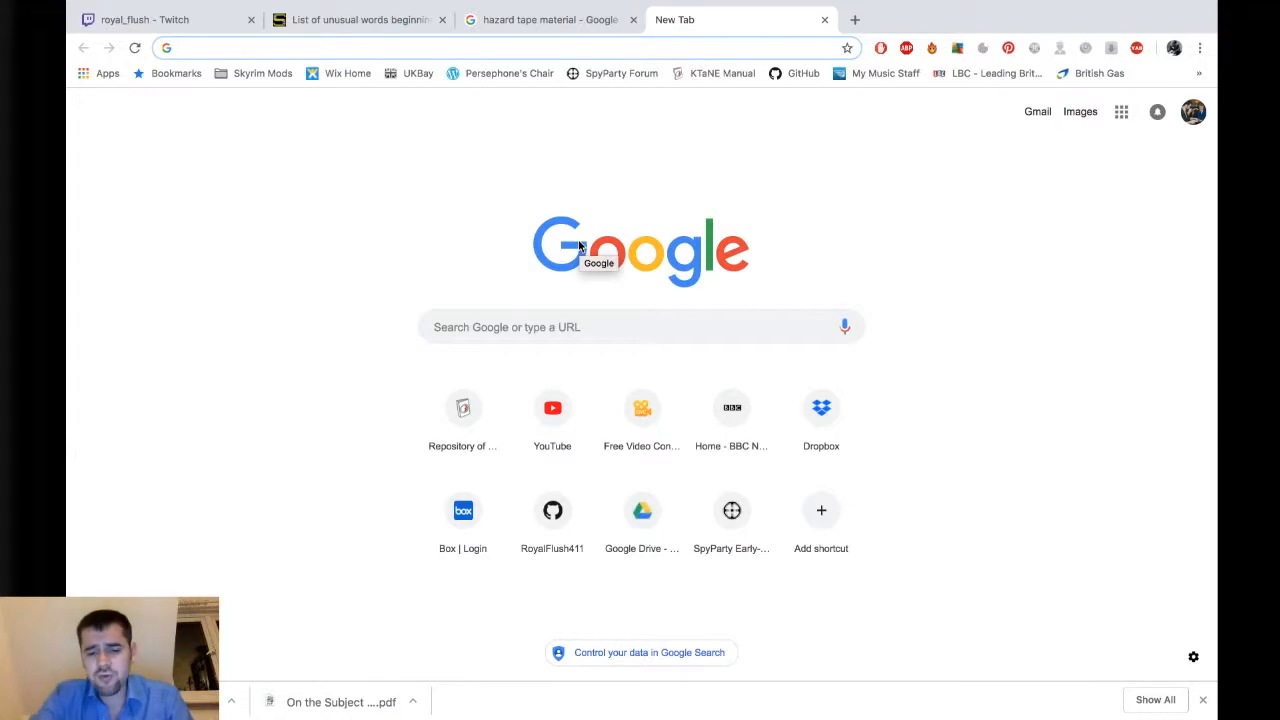
pyautogui.write('google fon')
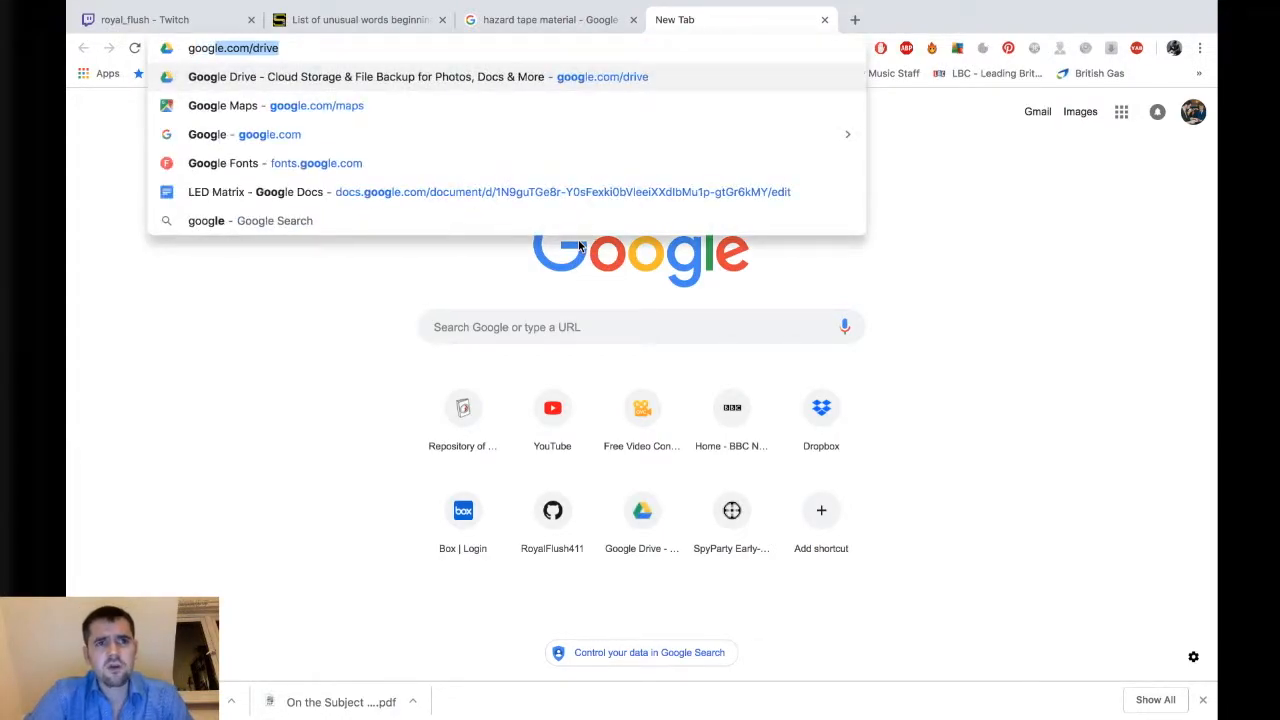
pyautogui.write('ts')
pyautogui.press('Return')
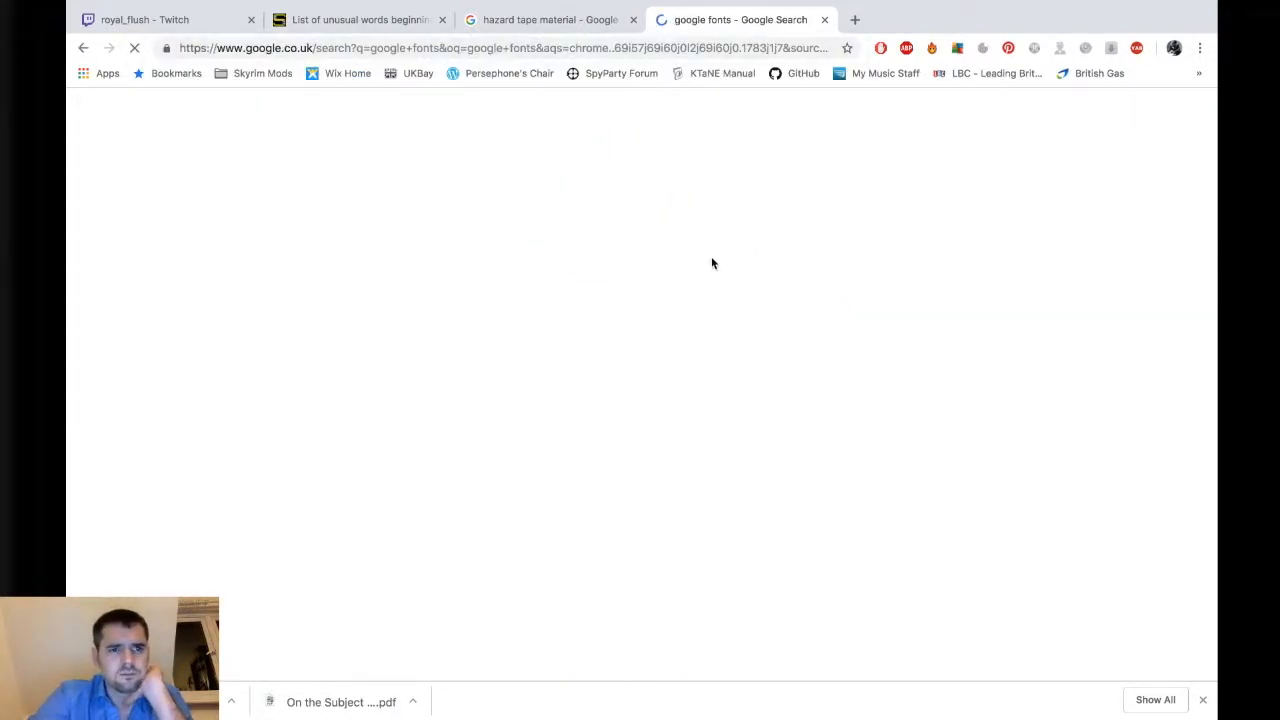
pyautogui.click(278, 240)
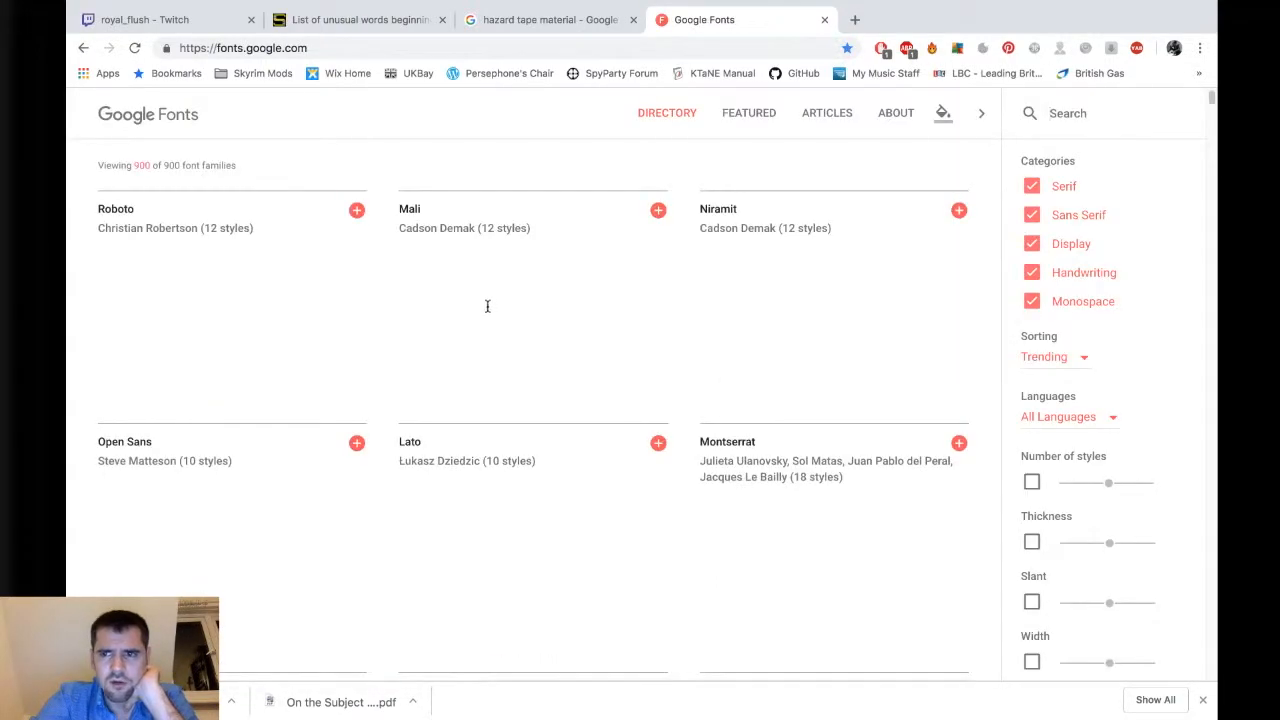
pyautogui.click(1032, 187)
pyautogui.click(1032, 215)
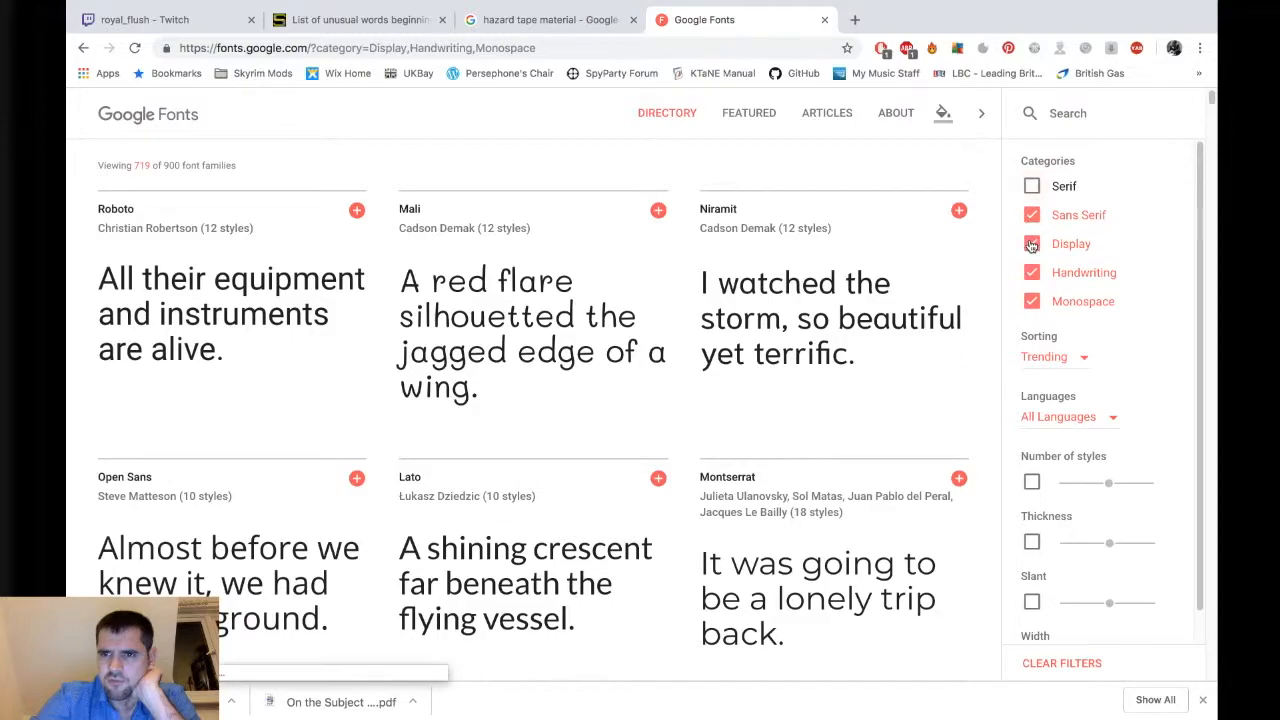
pyautogui.click(1032, 244)
pyautogui.click(1032, 301)
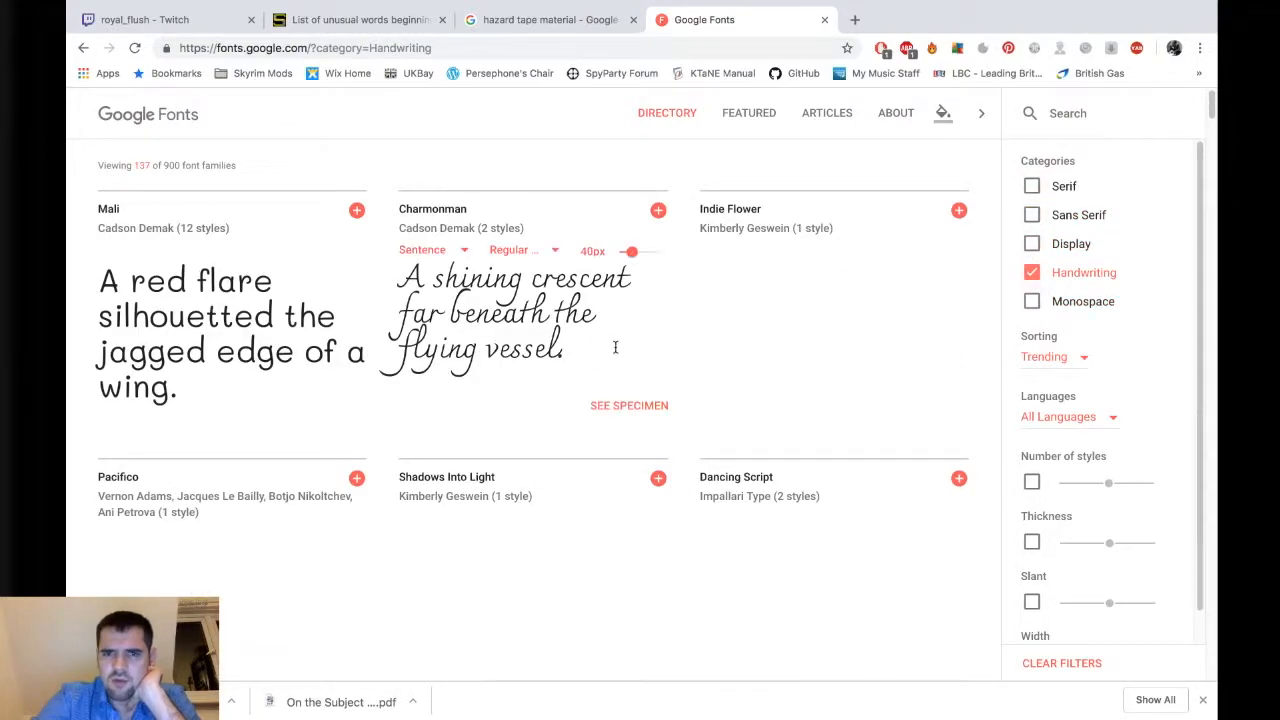
# Scroll through the handwriting fonts to compare their styles.
pyautogui.scroll(-3, 437, 376)
pyautogui.scroll(-2, 440, 380)
pyautogui.scroll(-6, 443, 380)
pyautogui.scroll(3, 443, 376)
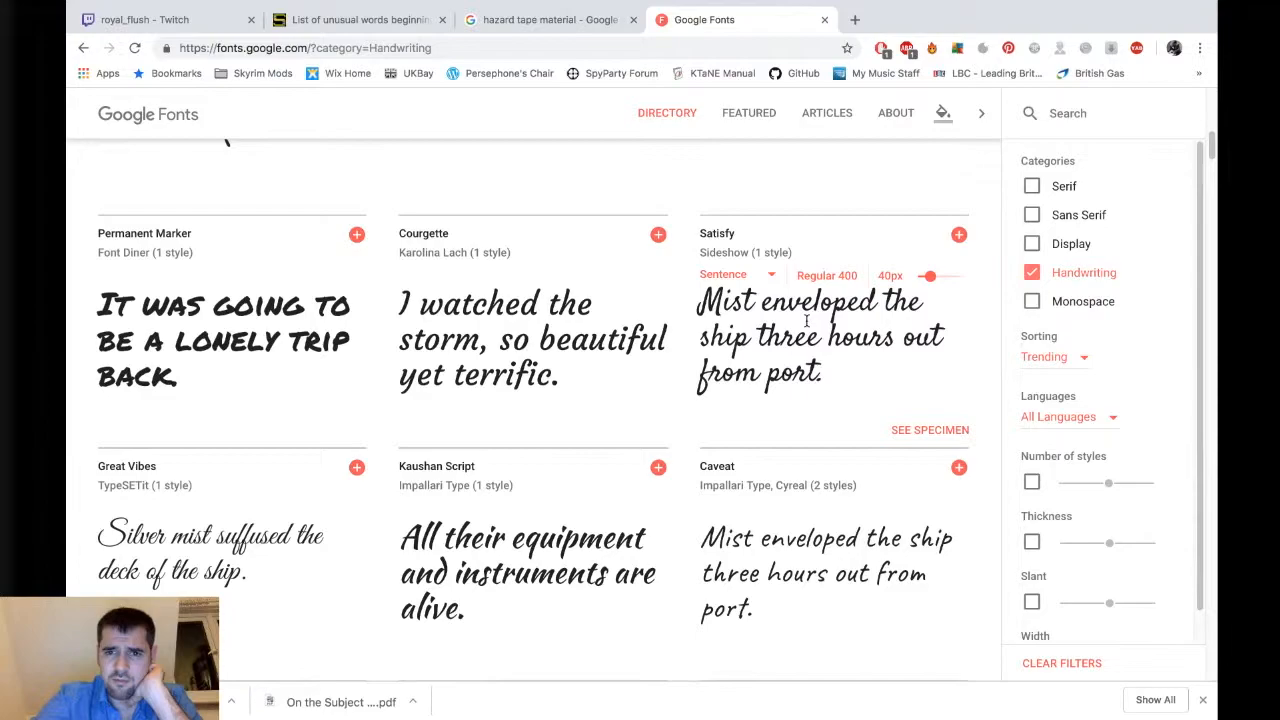
pyautogui.scroll(-1, 803, 338)
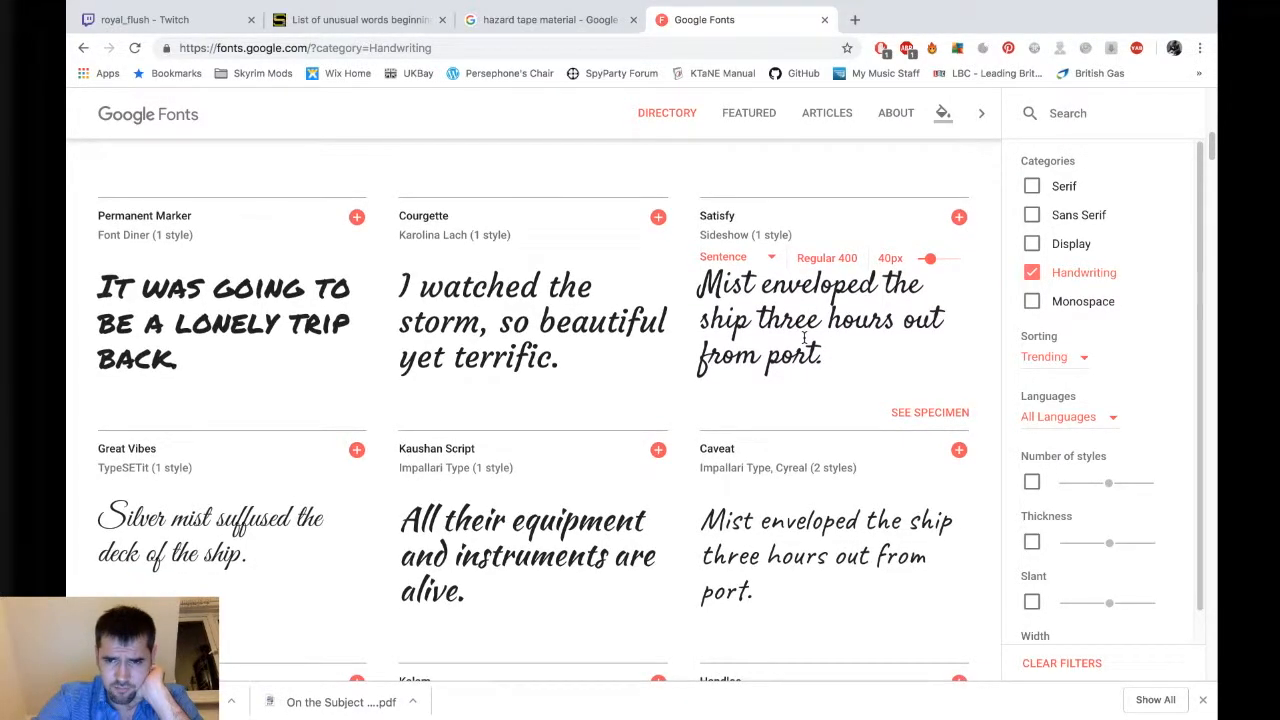
pyautogui.scroll(-5, 803, 338)
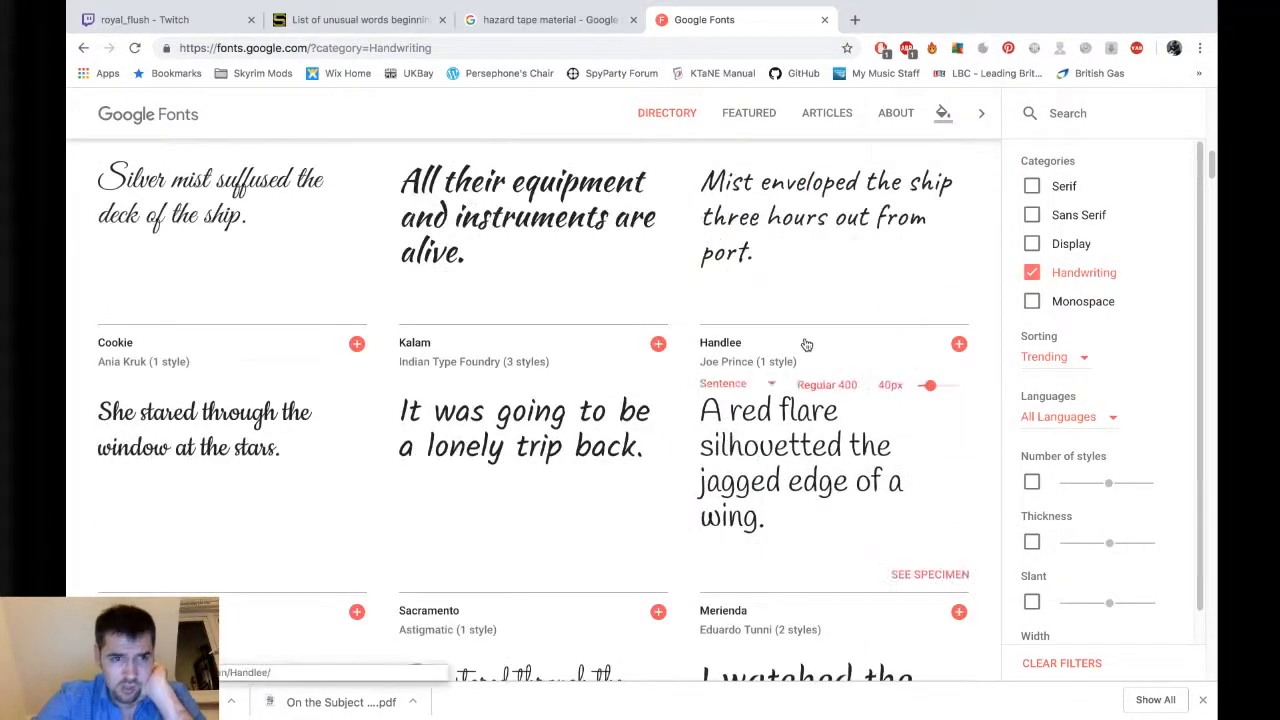
pyautogui.scroll(-4, 806, 344)
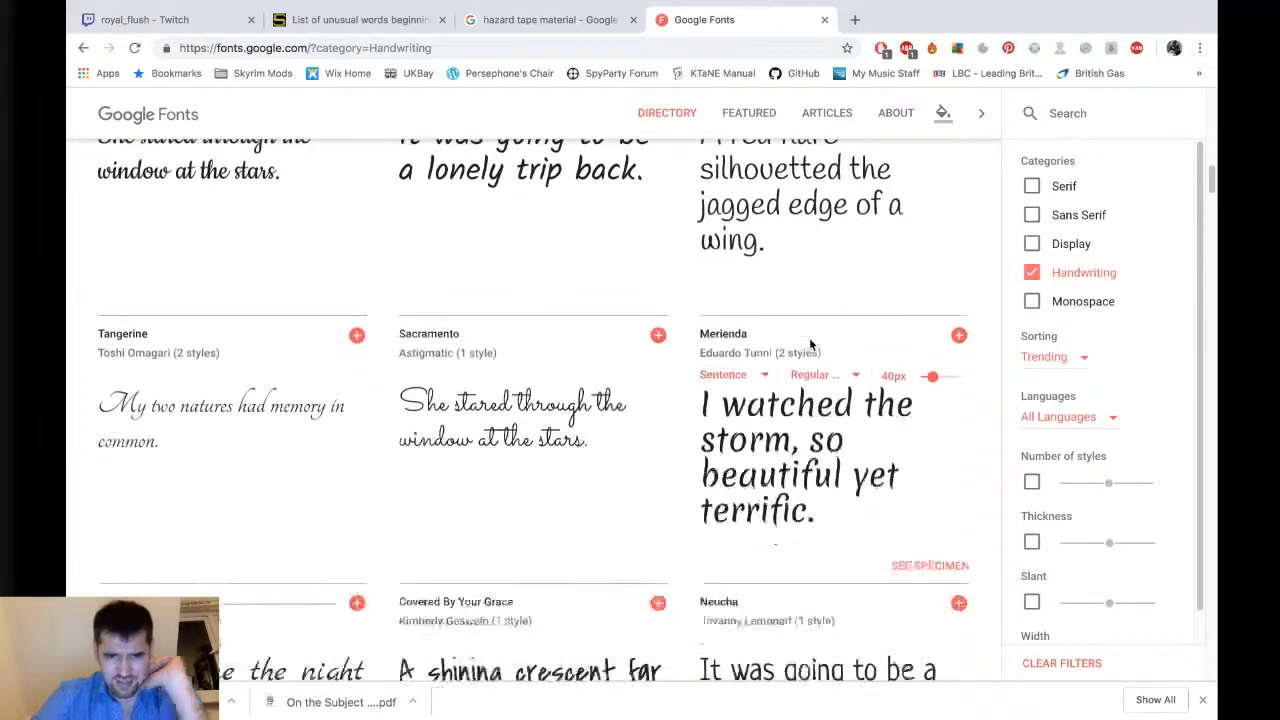
pyautogui.scroll(-2, 810, 344)
pyautogui.scroll(-2, 839, 345)
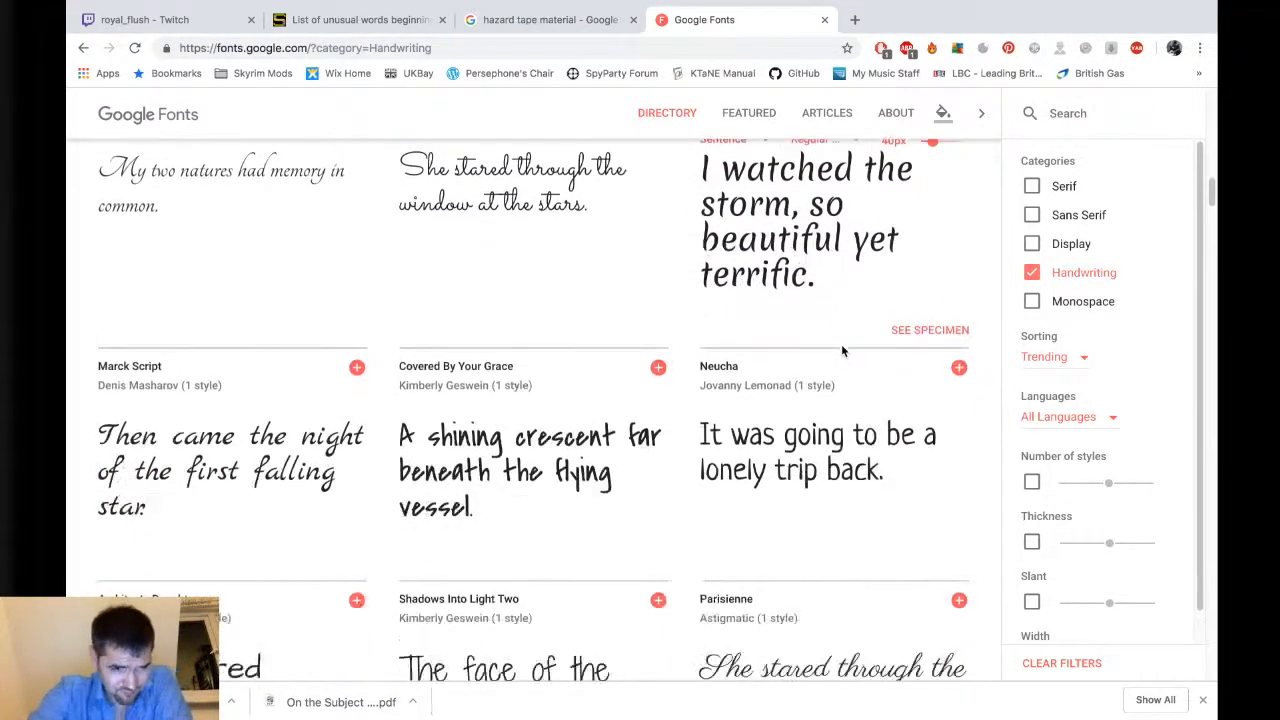
pyautogui.scroll(-1, 851, 326)
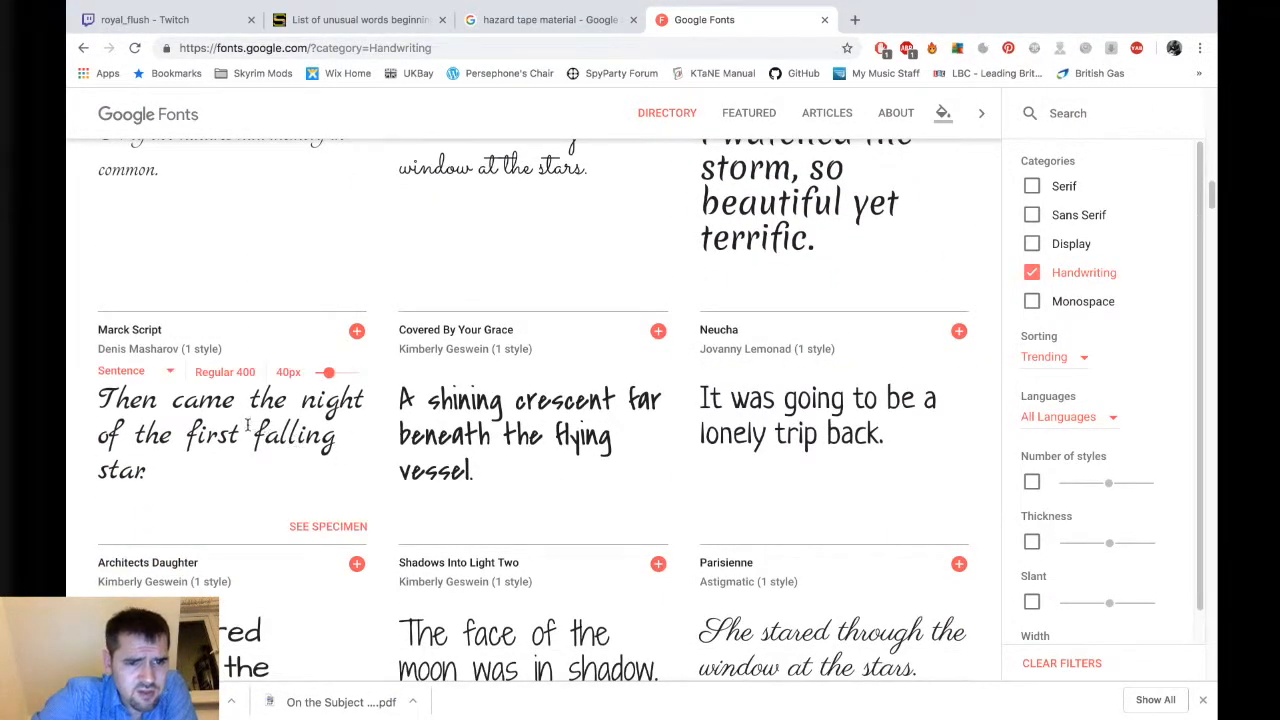
pyautogui.scroll(-3, 250, 452)
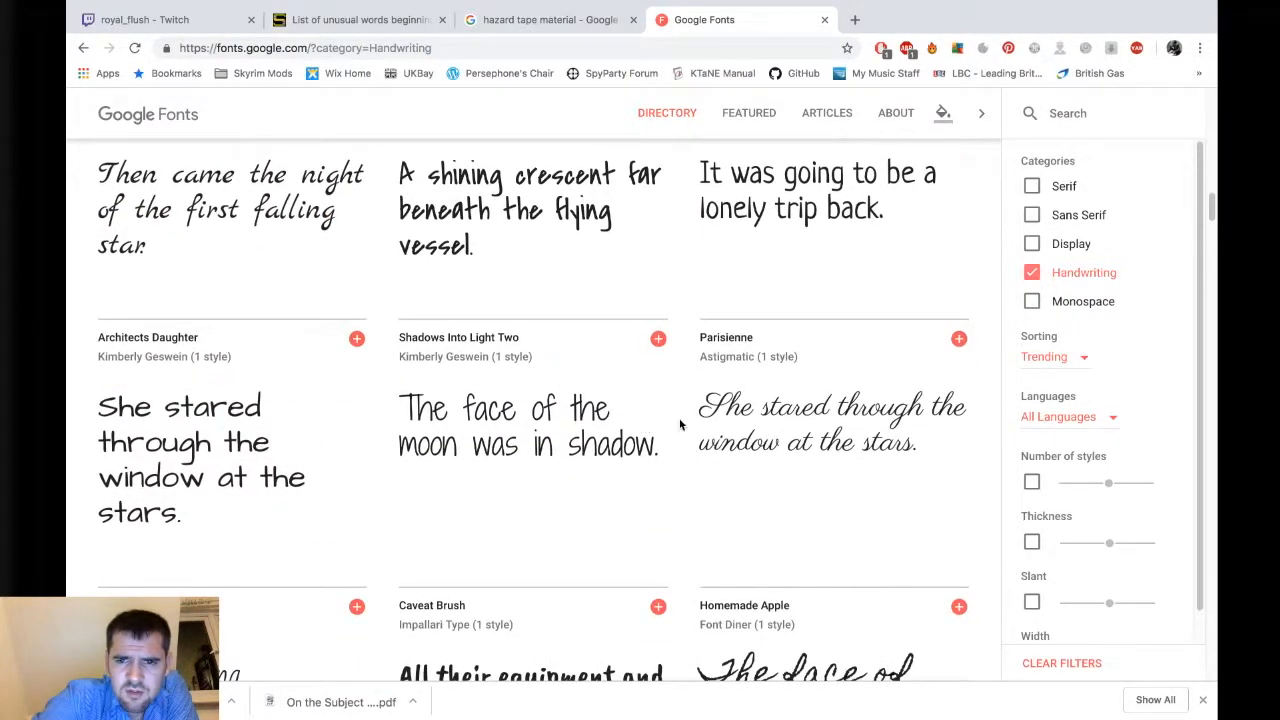
pyautogui.scroll(-3, 805, 410)
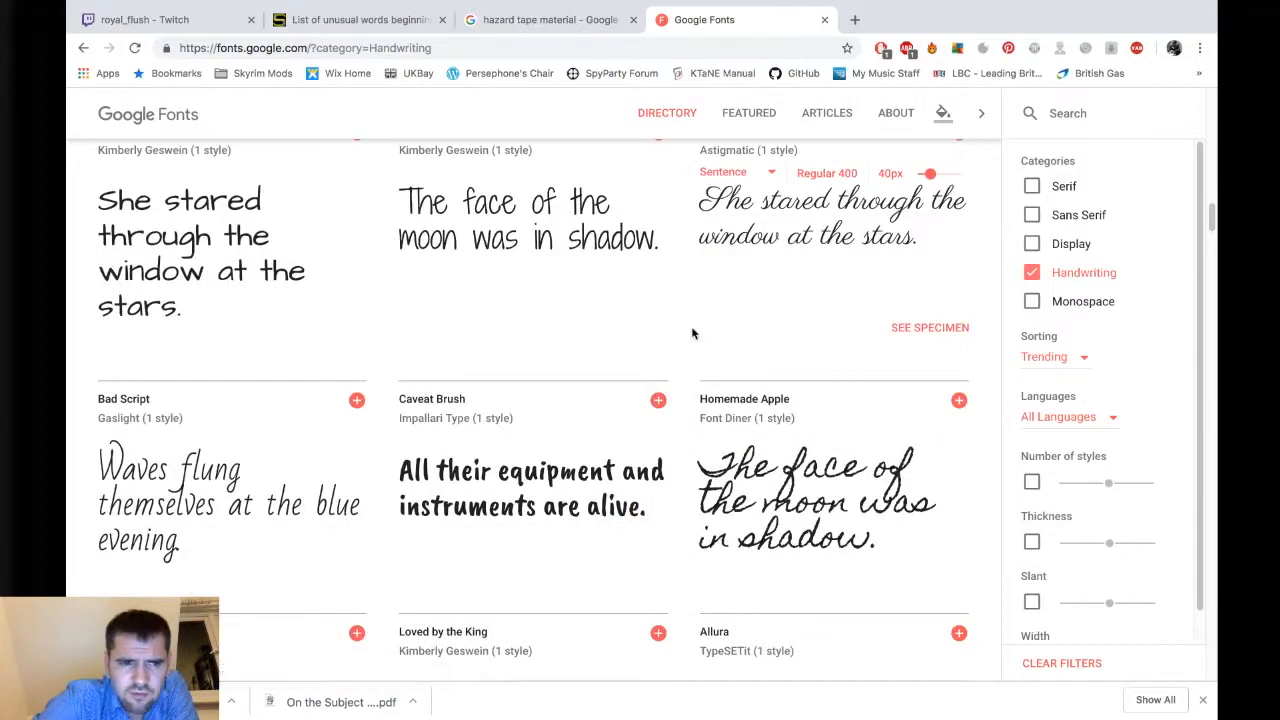
pyautogui.scroll(-1, 818, 446)
pyautogui.scroll(-3, 800, 455)
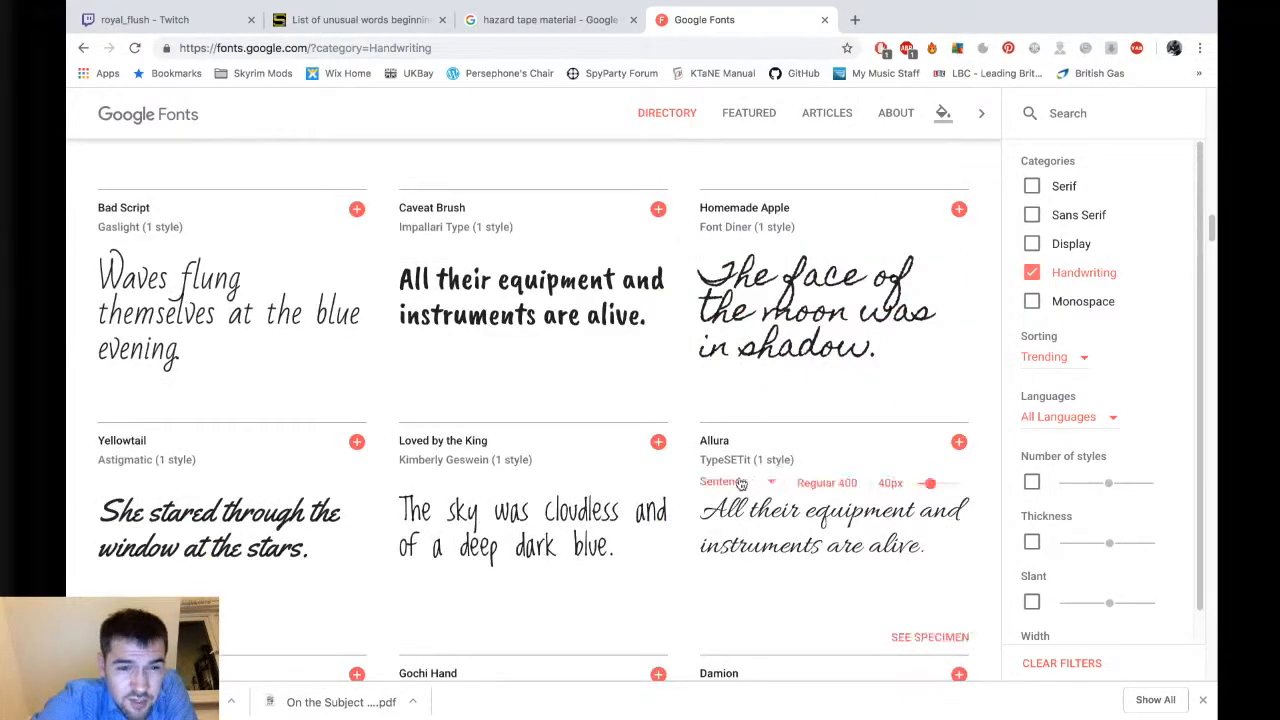
pyautogui.scroll(-2, 735, 478)
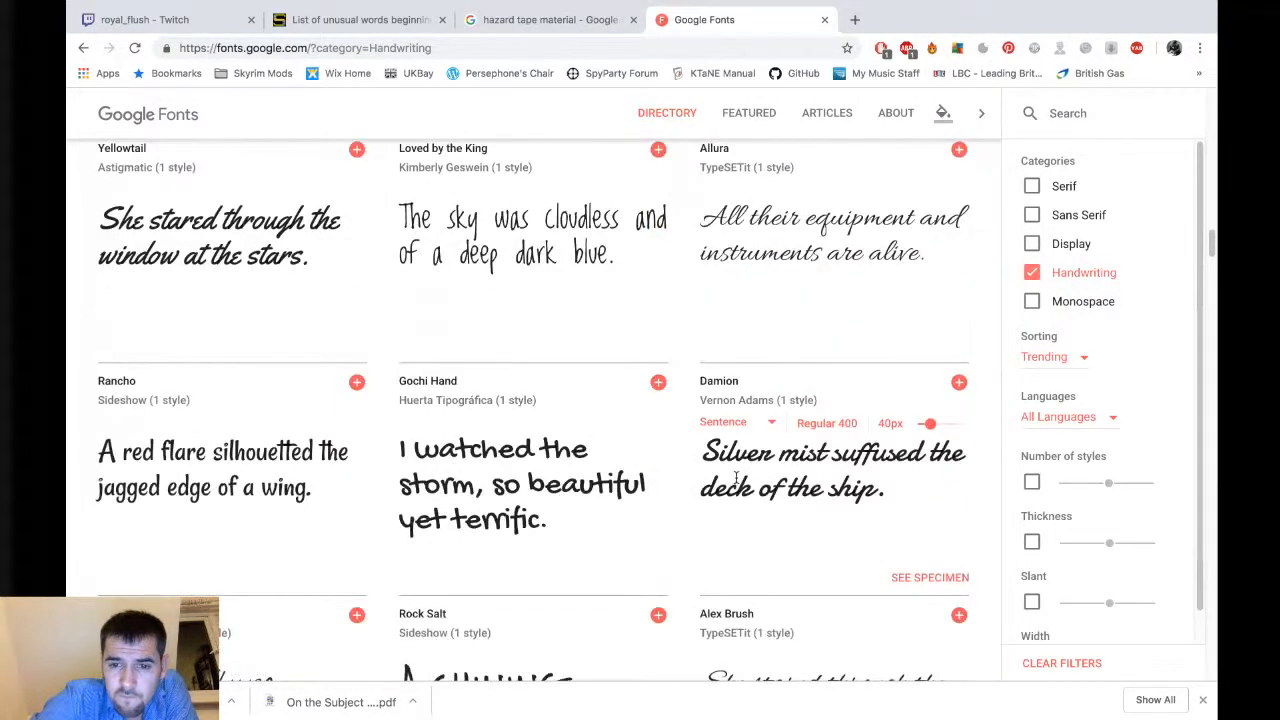
pyautogui.scroll(-3, 736, 483)
pyautogui.scroll(-1, 736, 483)
pyautogui.scroll(-1, 734, 483)
pyautogui.scroll(1, 730, 485)
pyautogui.scroll(-5, 732, 460)
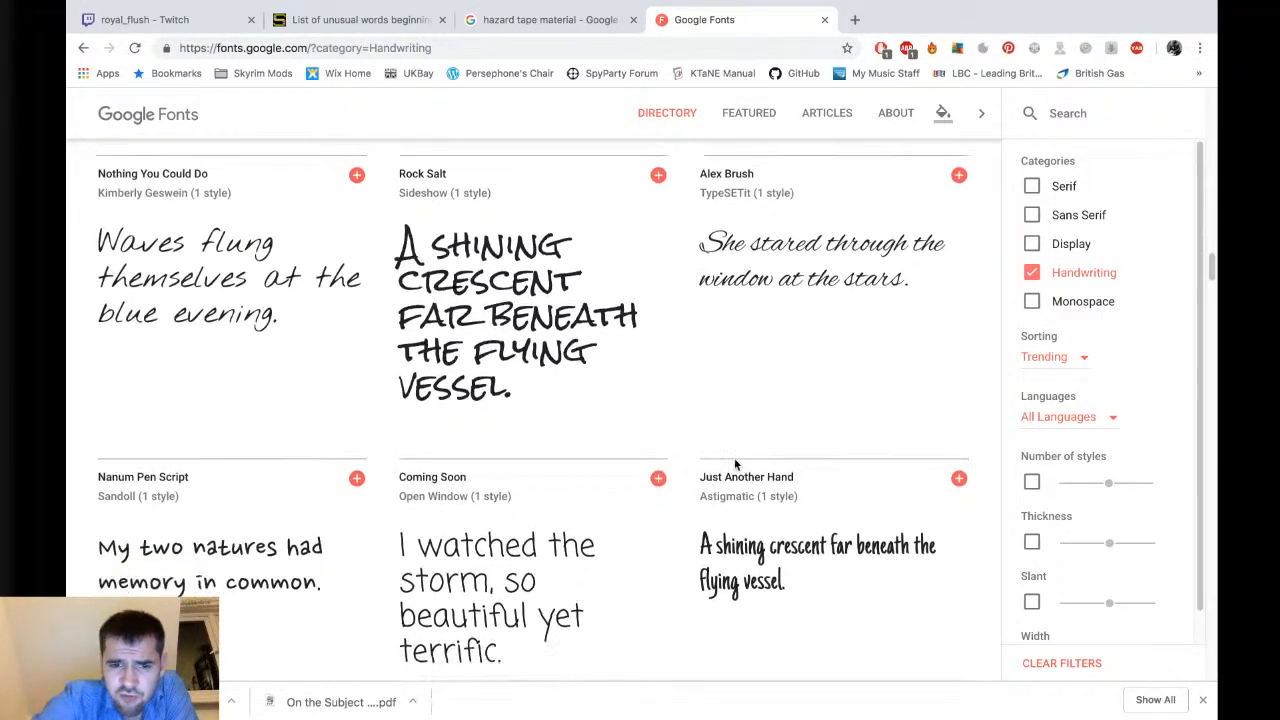
pyautogui.scroll(-3, 735, 460)
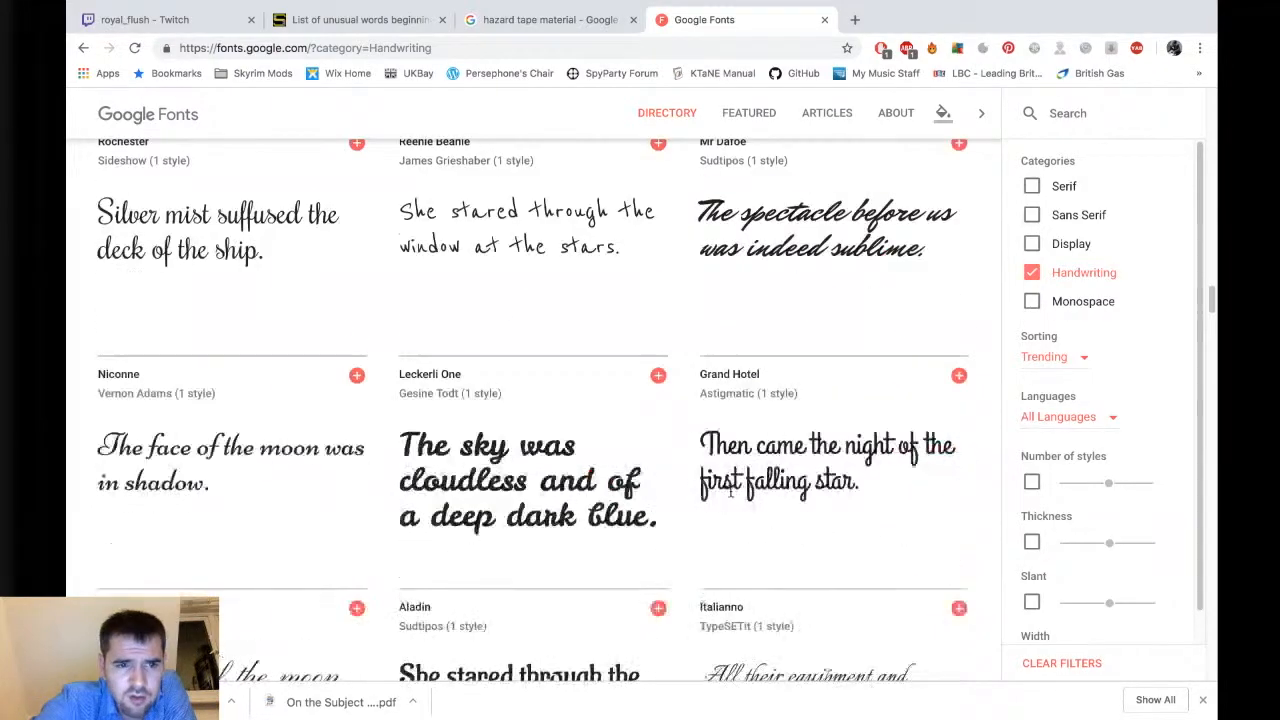
pyautogui.scroll(1, 735, 460)
pyautogui.scroll(1, 225, 290)
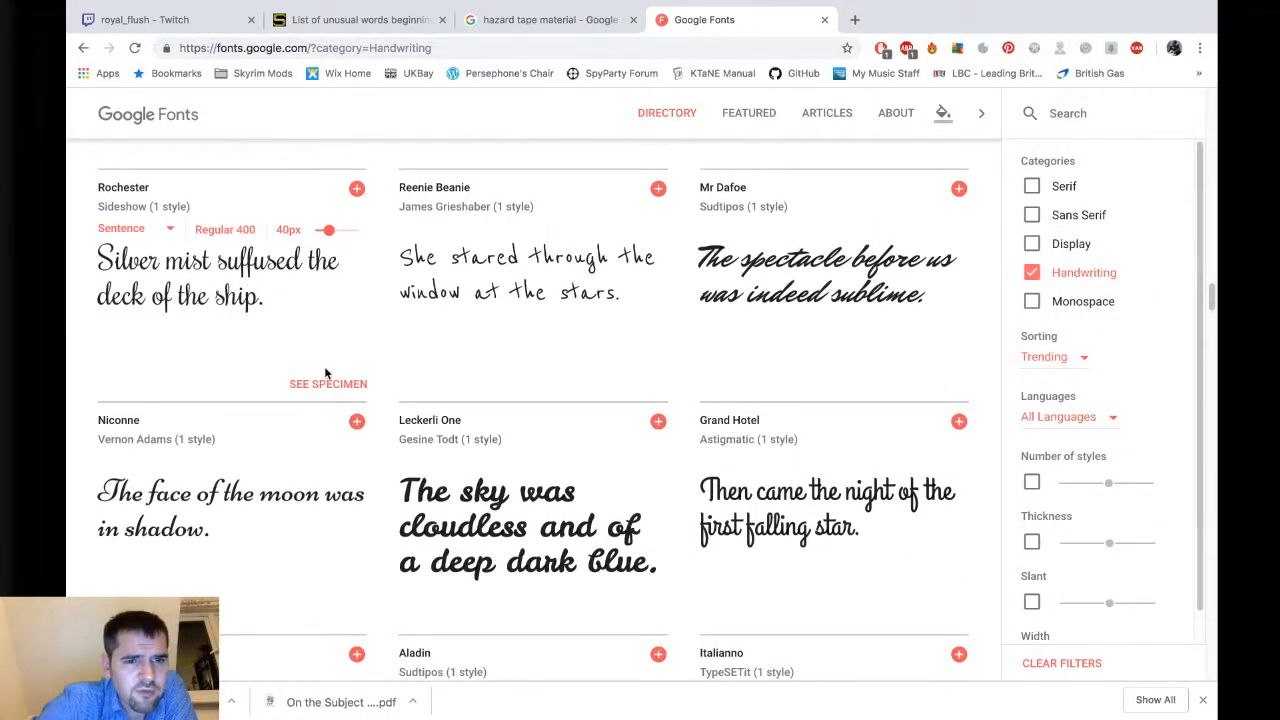
# Open the Rochester font specimen, select the font and download it.
pyautogui.click(326, 385)
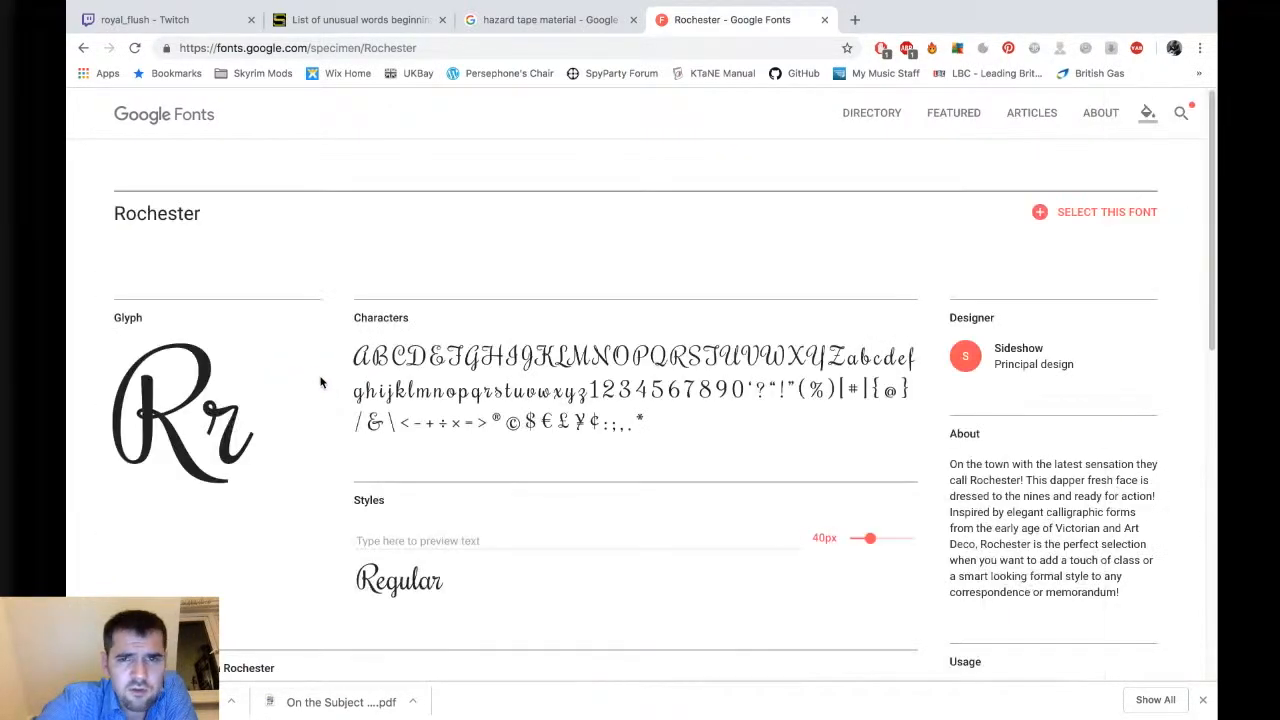
pyautogui.scroll(-1, 900, 340)
pyautogui.click(1038, 190)
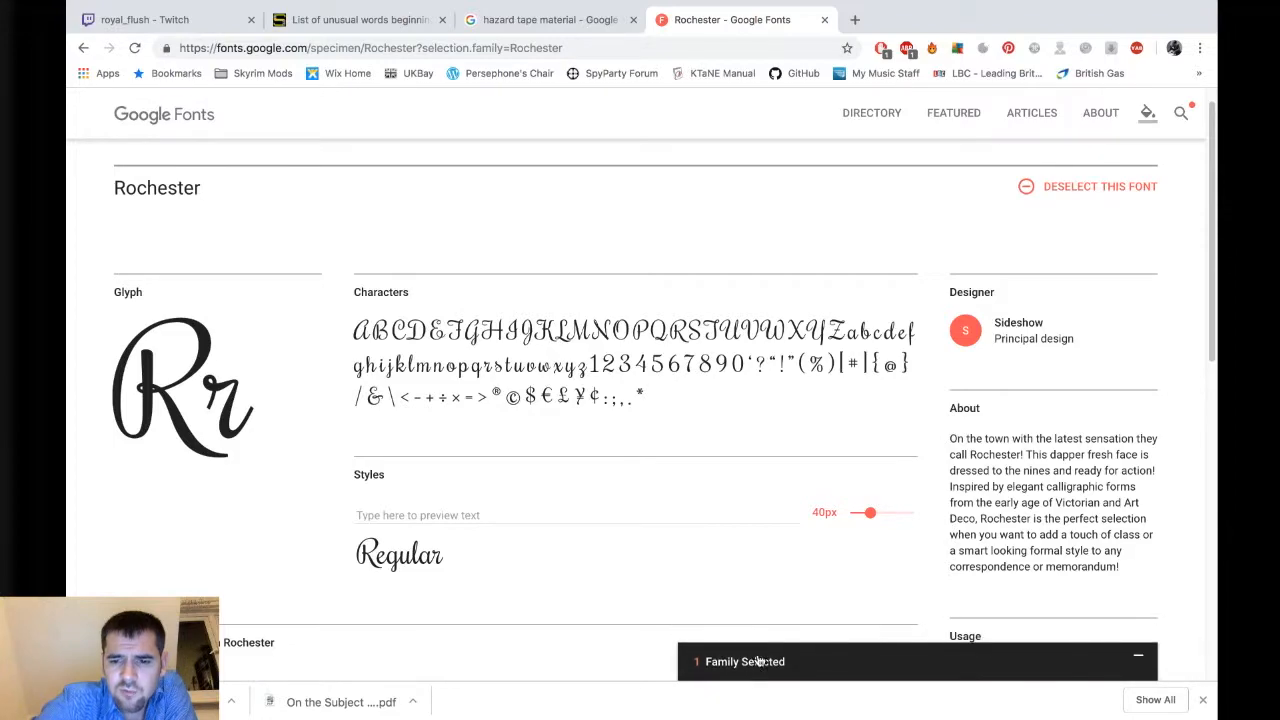
pyautogui.click(785, 658)
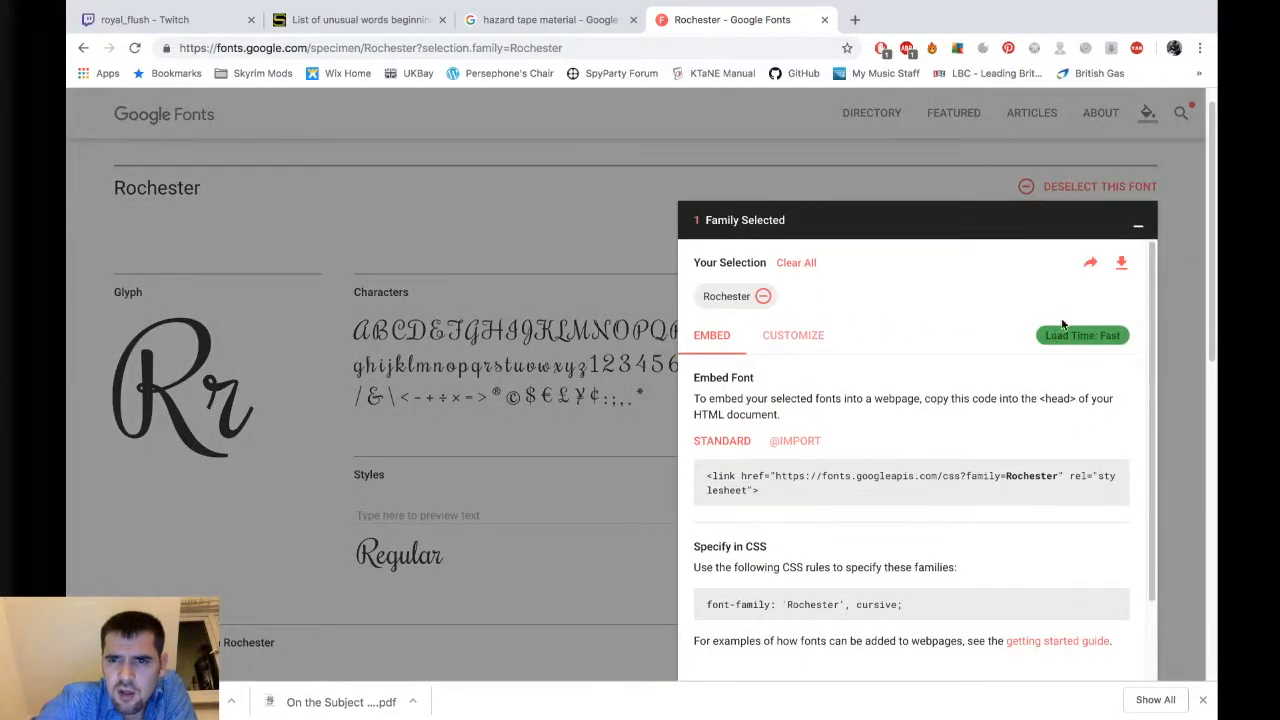
pyautogui.click(1124, 263)
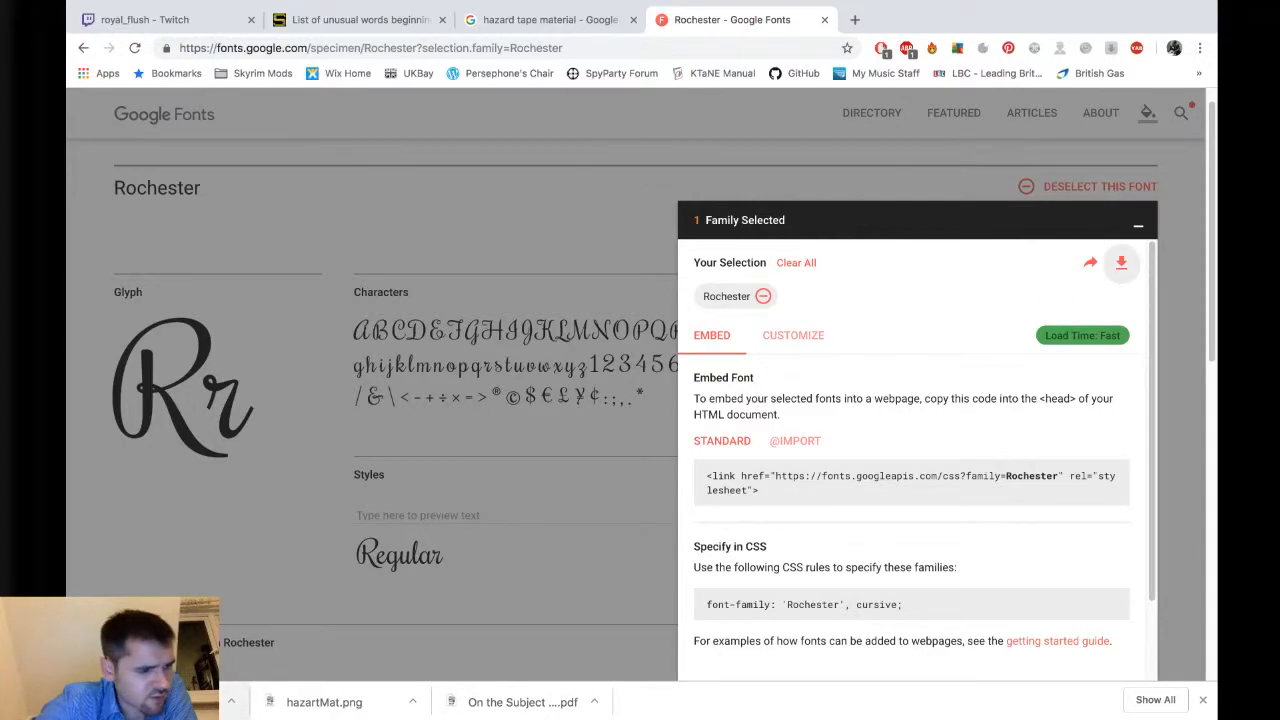
# Open the downloaded Rochester font folder and select Rochester-Regular.ttf.
pyautogui.click(160, 702)
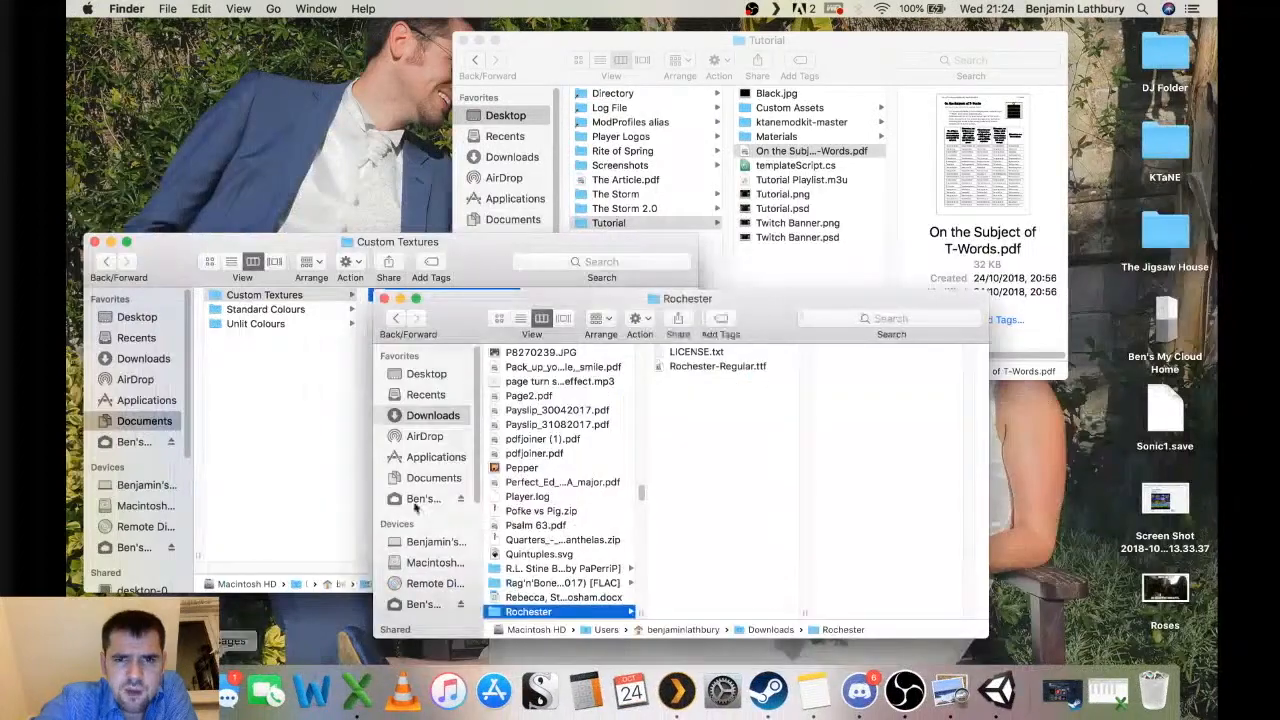
pyautogui.click(729, 367)
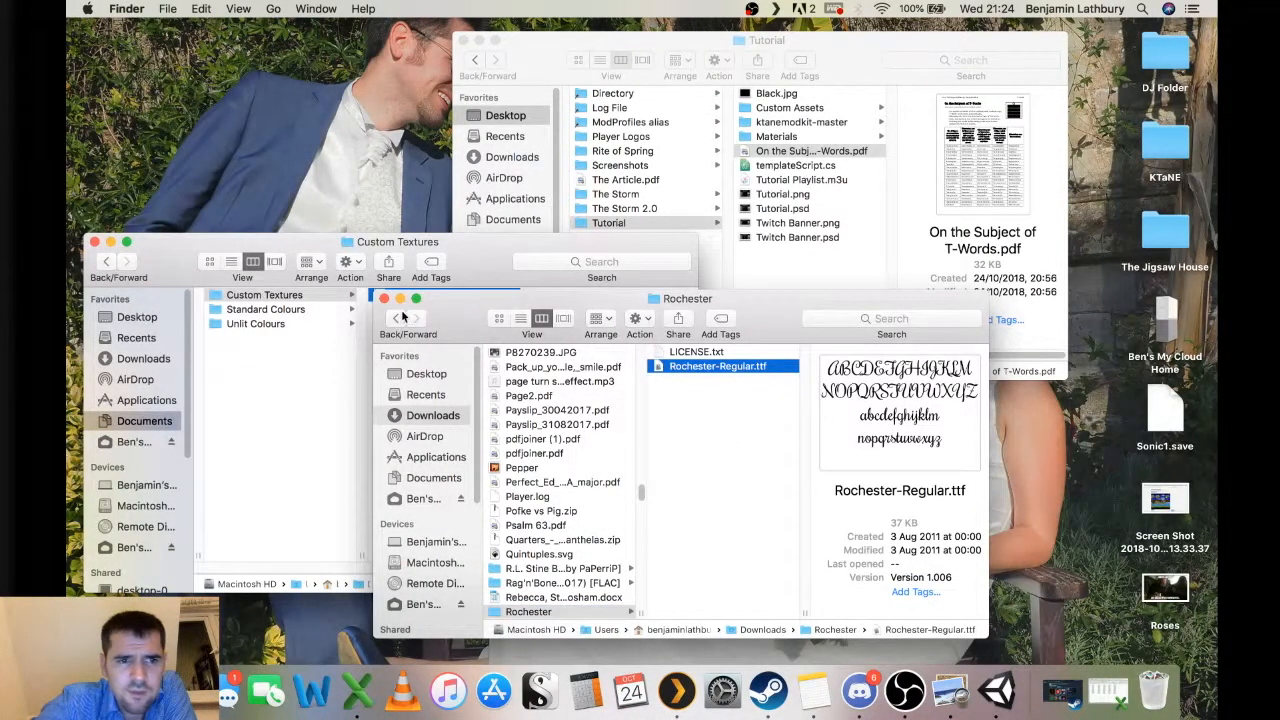
# Create a new folder named Fonts inside the T-Words project's Assets folder.
pyautogui.click(420, 243)
pyautogui.hscroll(-10, 415, 318)
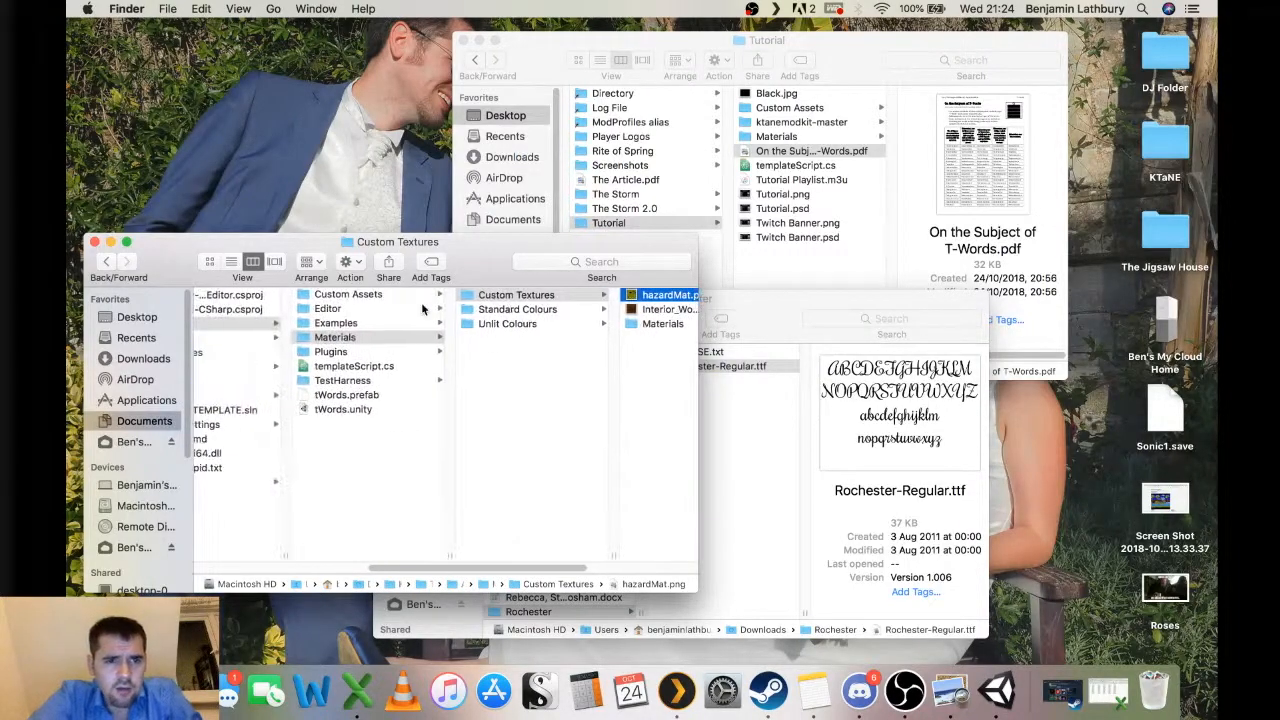
pyautogui.hscroll(3, 430, 330)
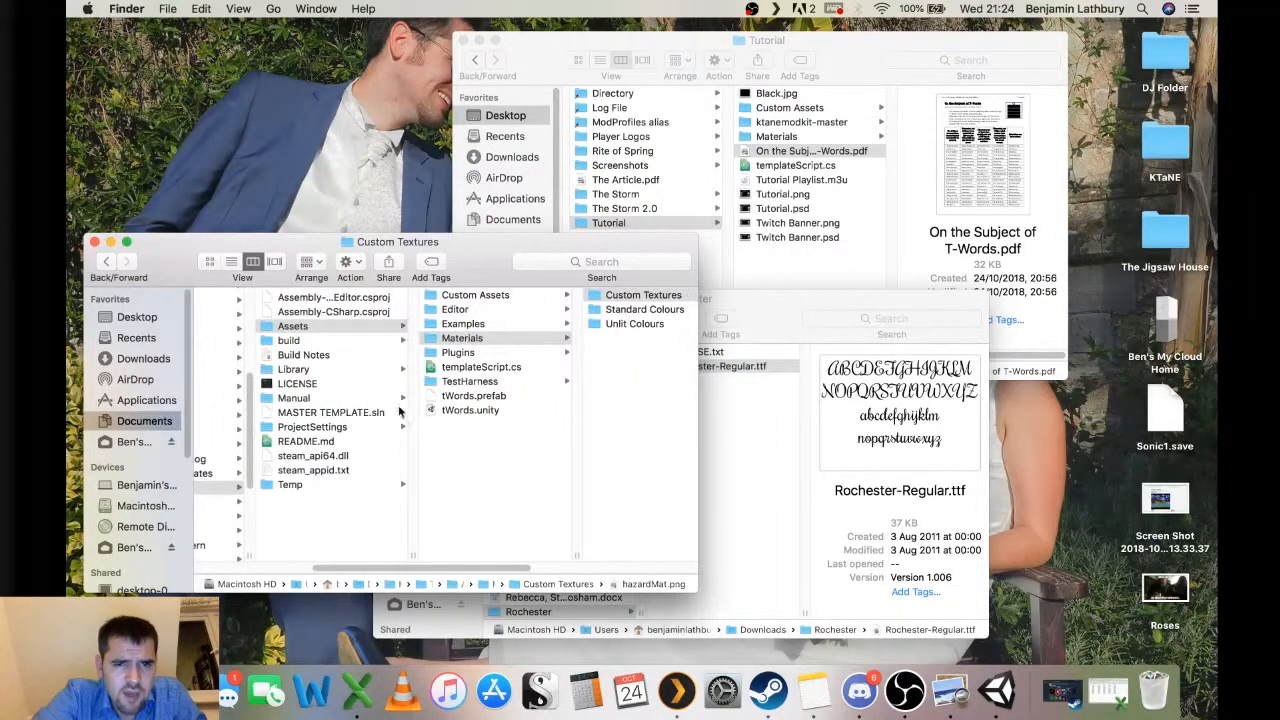
pyautogui.press('Left')
pyautogui.press('Left')
pyautogui.press('Left')
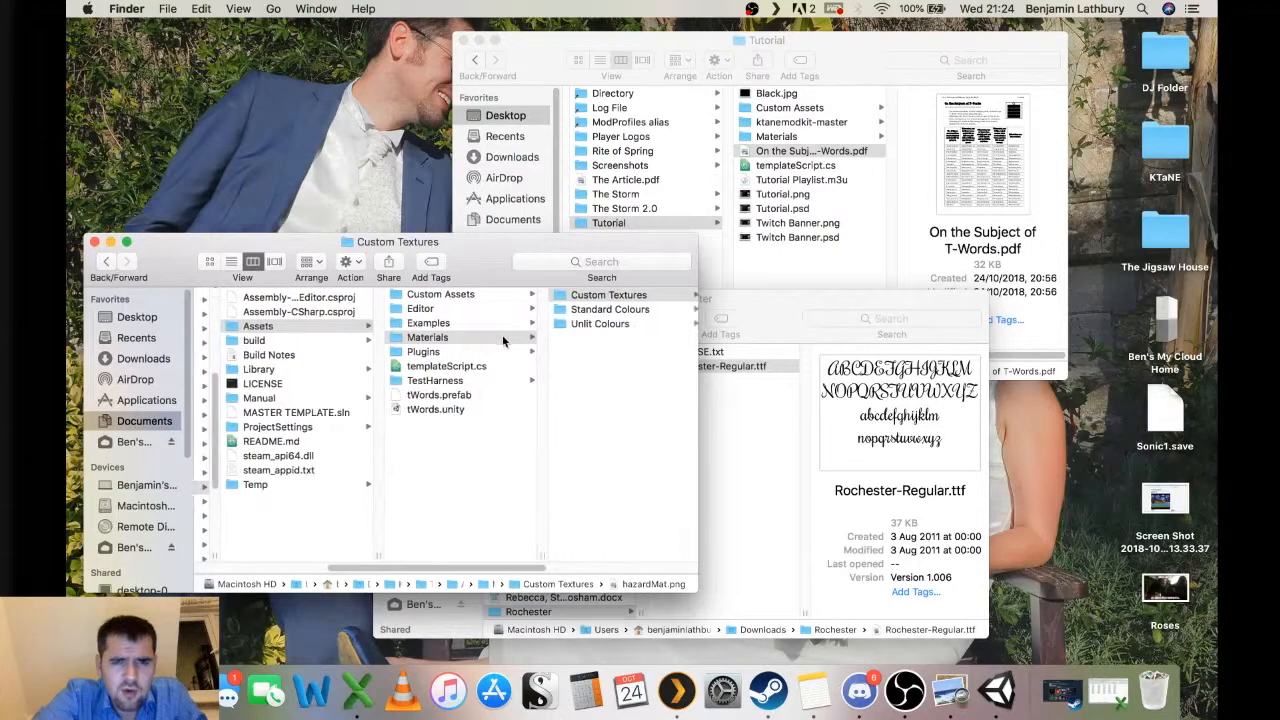
pyautogui.rightClick(474, 459)
pyautogui.click(499, 457)
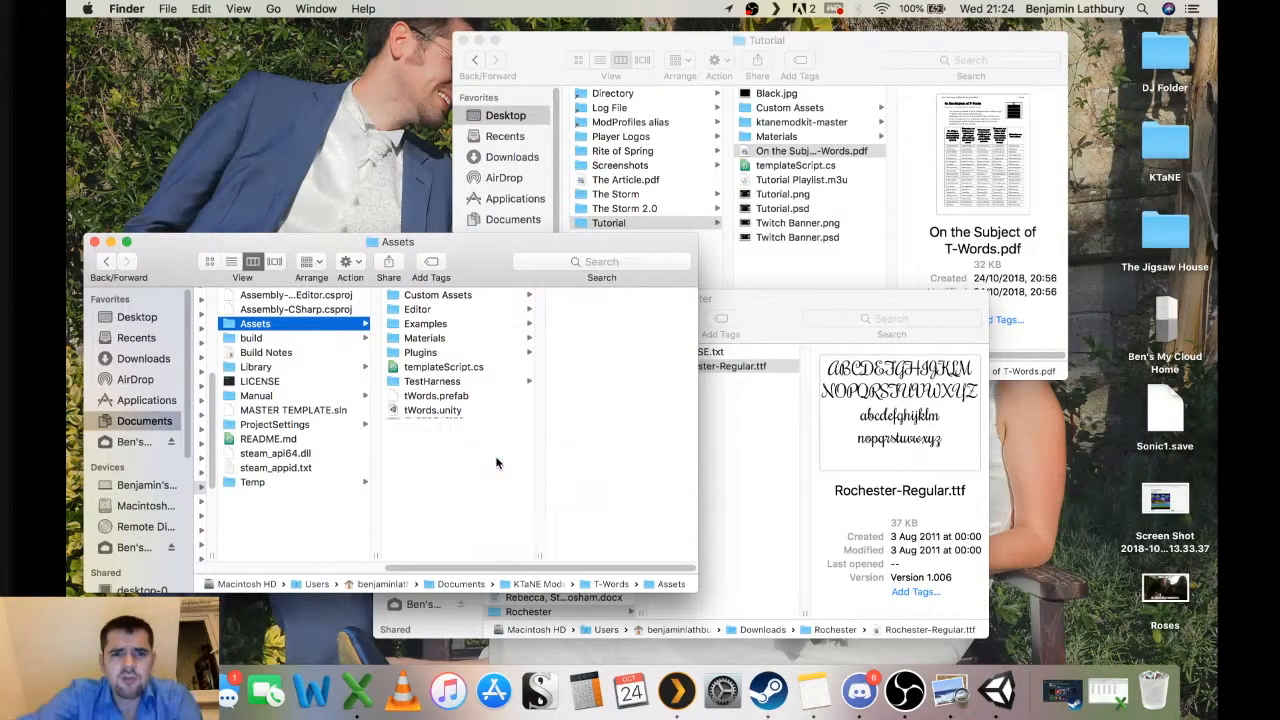
pyautogui.write('Fonts')
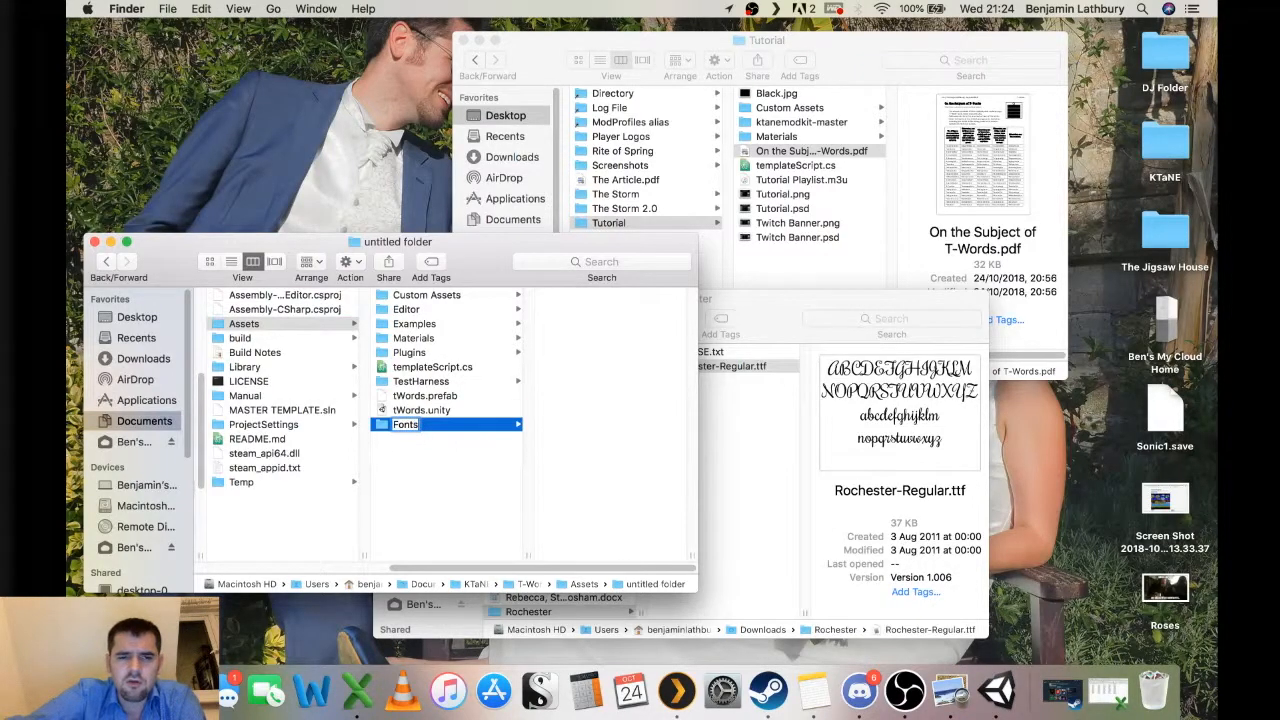
pyautogui.press('Return')
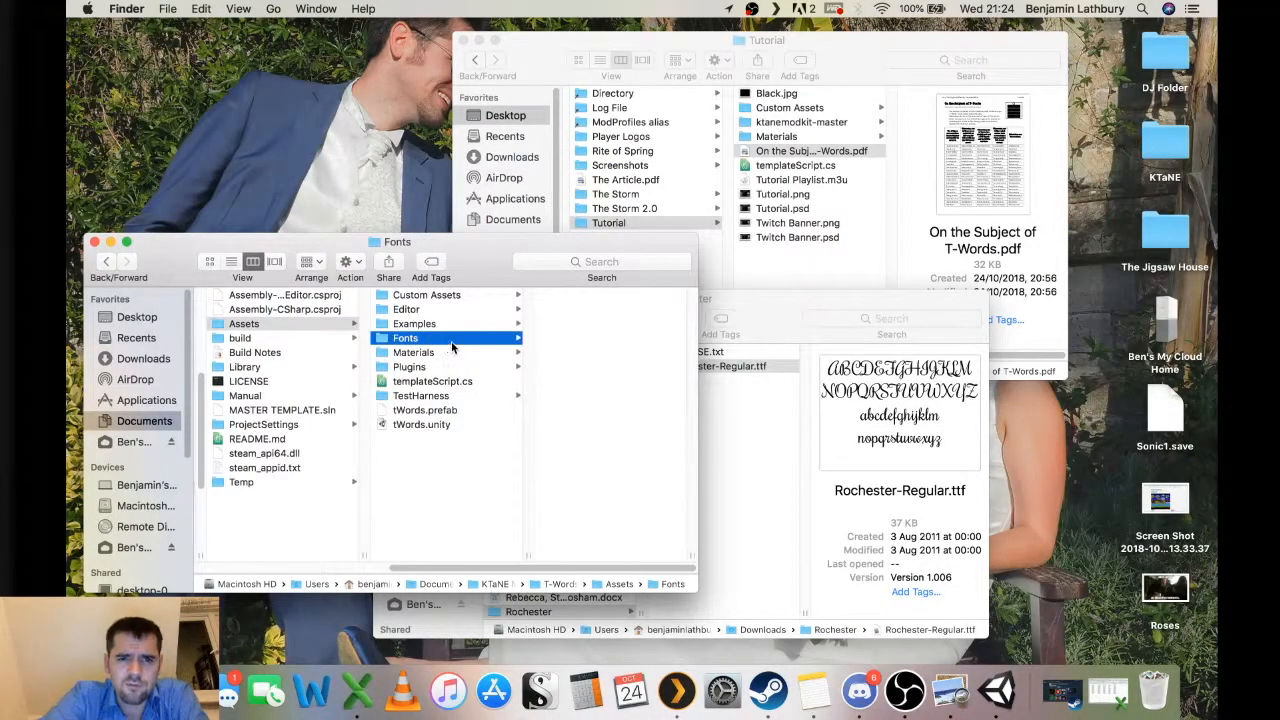
pyautogui.click(707, 336)
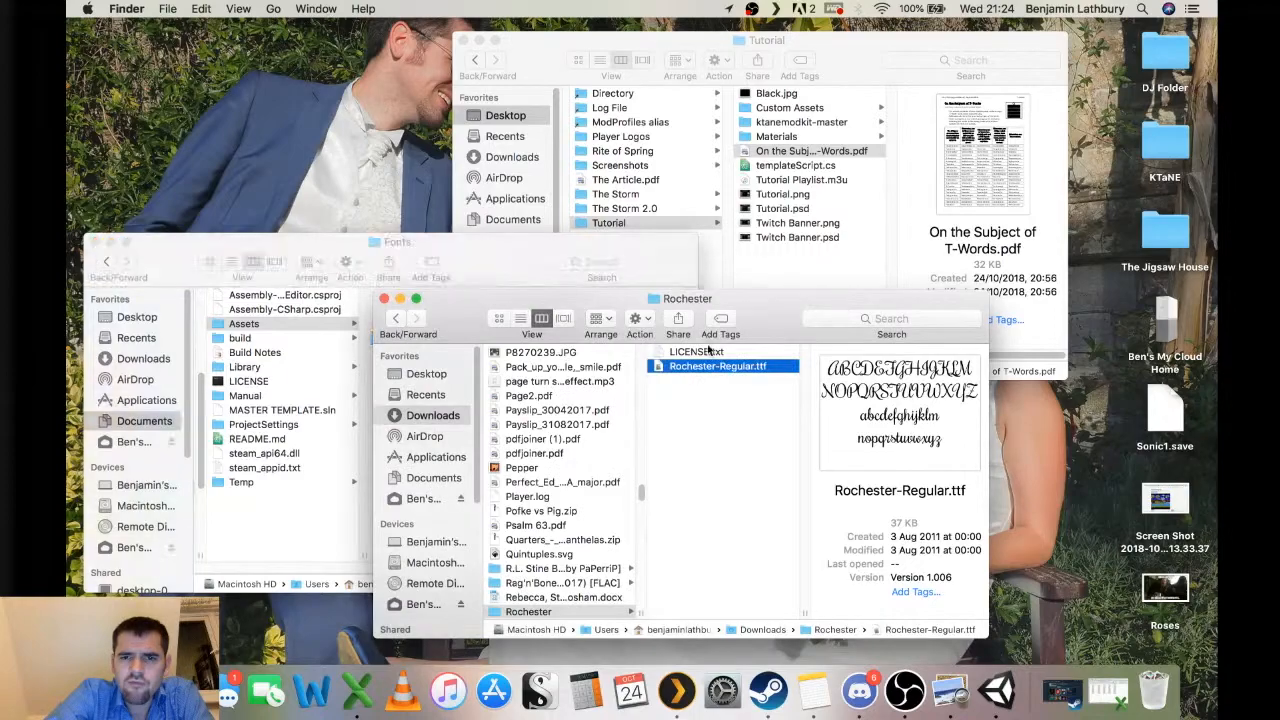
# Open the downloaded Rochester-Regular.ttf font, install it, and quit Font Book.
pyautogui.moveTo(707, 336); pyautogui.dragTo(716, 400)
pyautogui.doubleClick(715, 436)
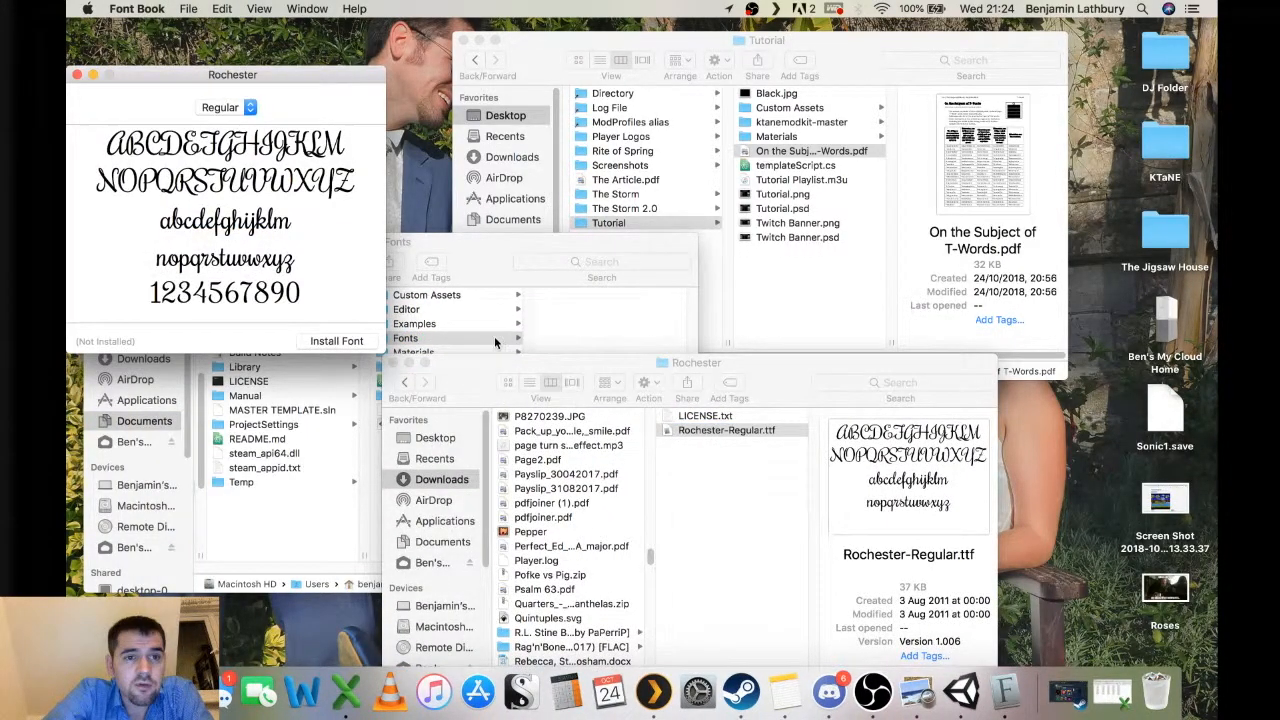
pyautogui.click(323, 343)
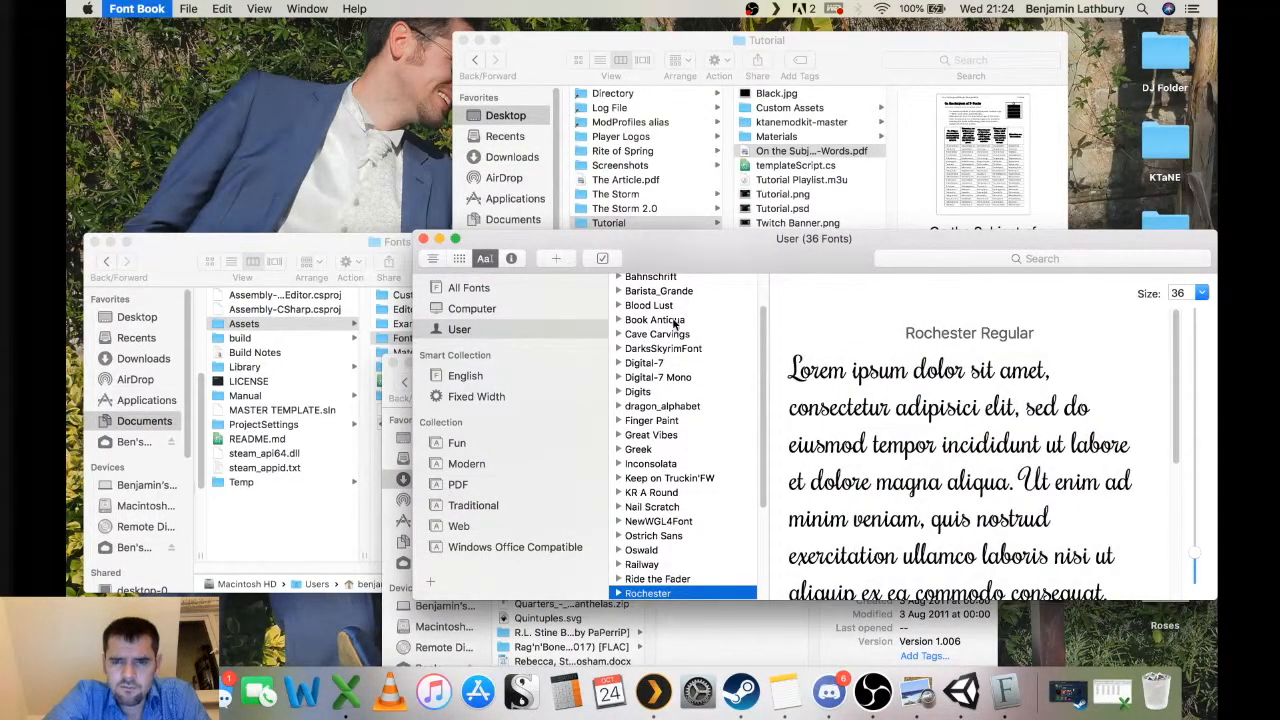
pyautogui.press('super+q')
# Move Rochester-Regular.ttf into the project's Assets Fonts folder and close the Rochester download window.
pyautogui.moveTo(716, 432); pyautogui.dragTo(593, 318)
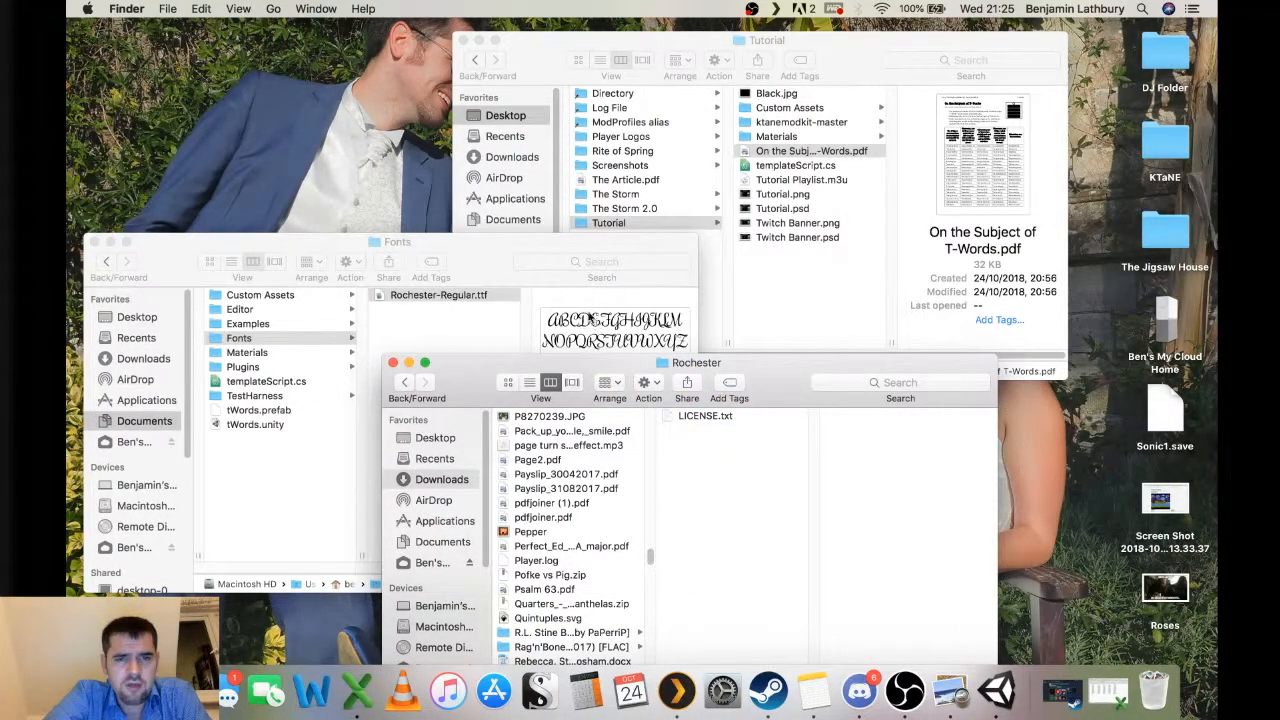
pyautogui.click(431, 346)
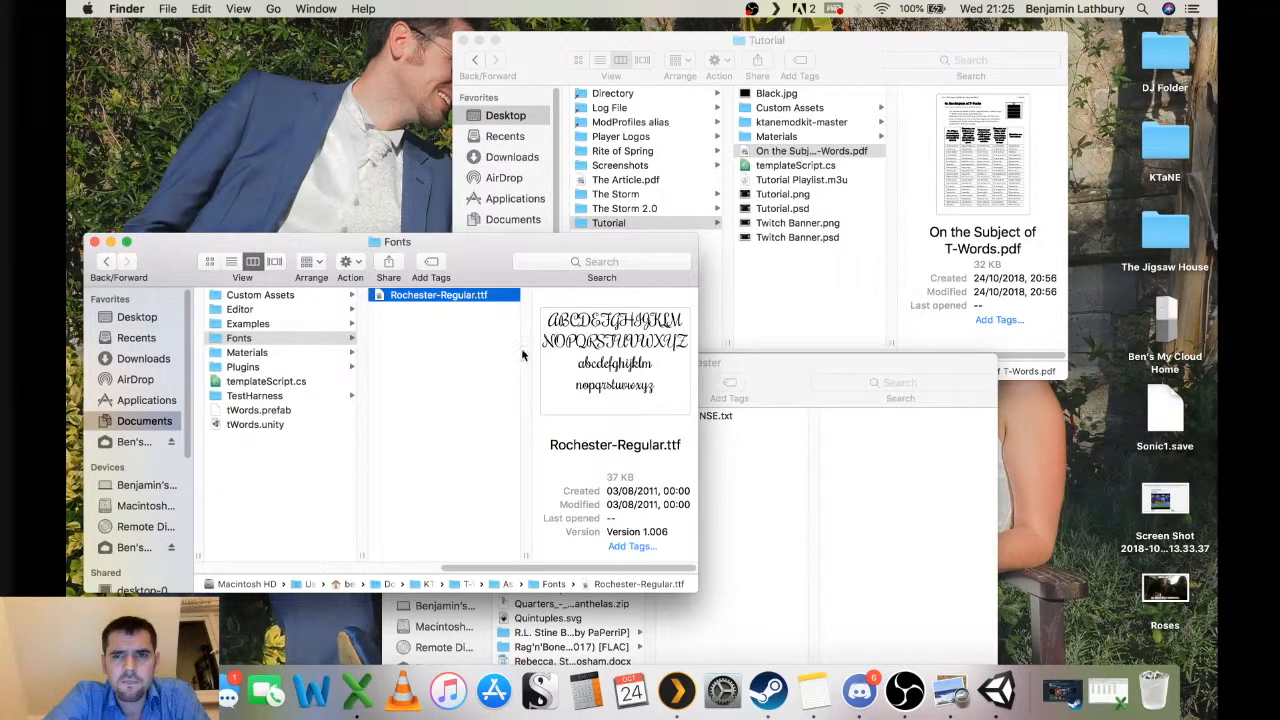
pyautogui.click(777, 360)
pyautogui.click(392, 362)
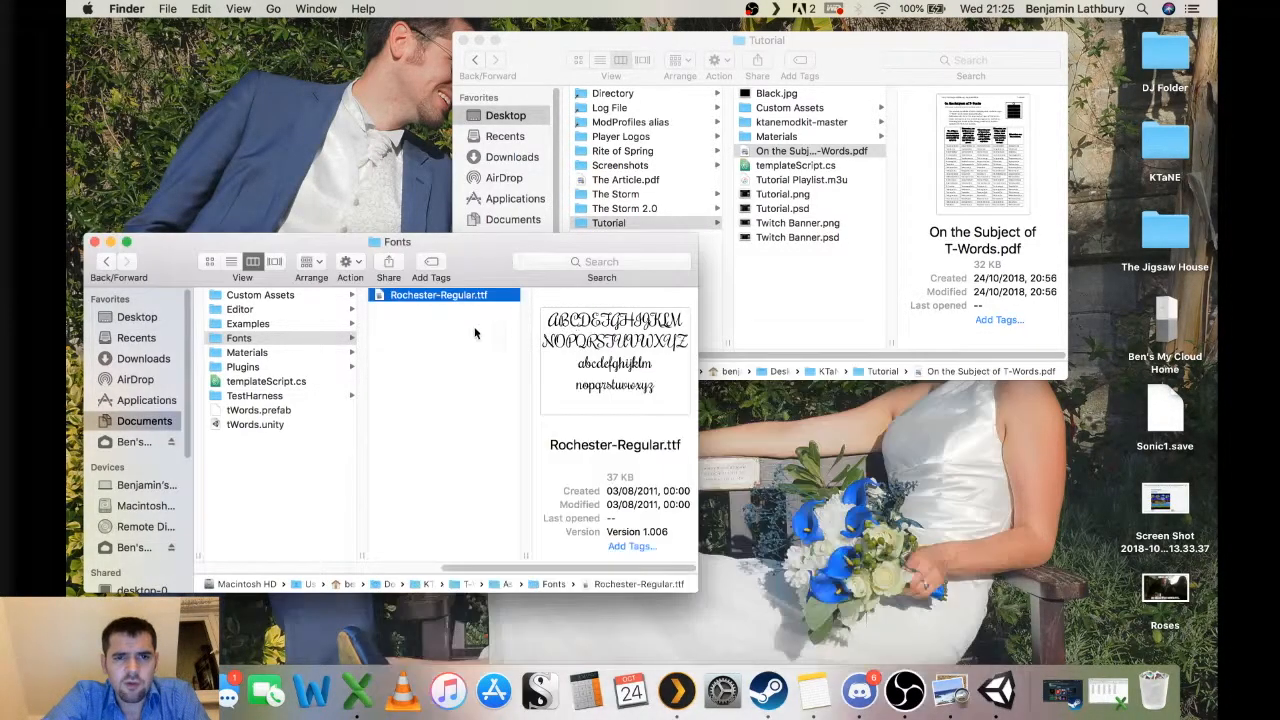
# Switch back to Unity and open the Assets Fonts folder in the Project window.
pyautogui.hotkey('ctrl', 'Right')
pyautogui.hotkey('ctrl', 'Right')
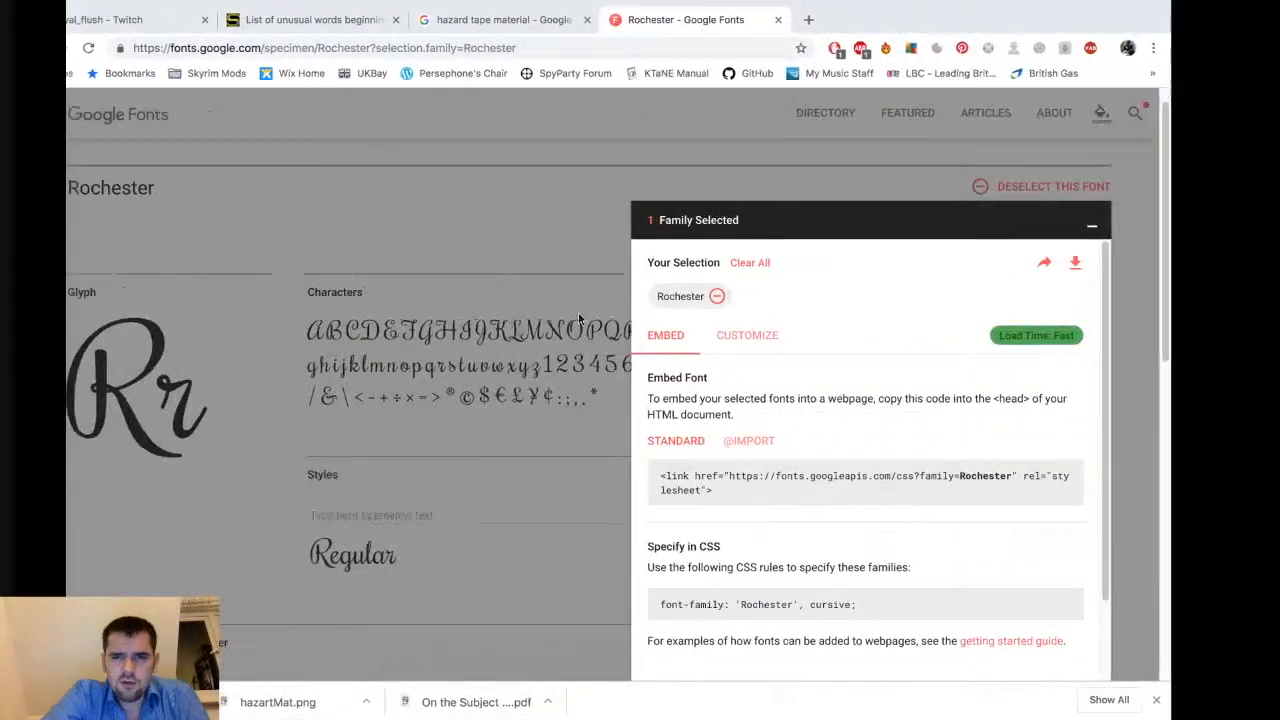
pyautogui.hotkey('ctrl', 'Right')
pyautogui.hotkey('ctrl', 'Left')
pyautogui.hotkey('ctrl', 'Left')
pyautogui.hotkey('ctrl', 'Left')
pyautogui.hotkey('ctrl', 'Left')
pyautogui.hotkey('ctrl', 'Left')
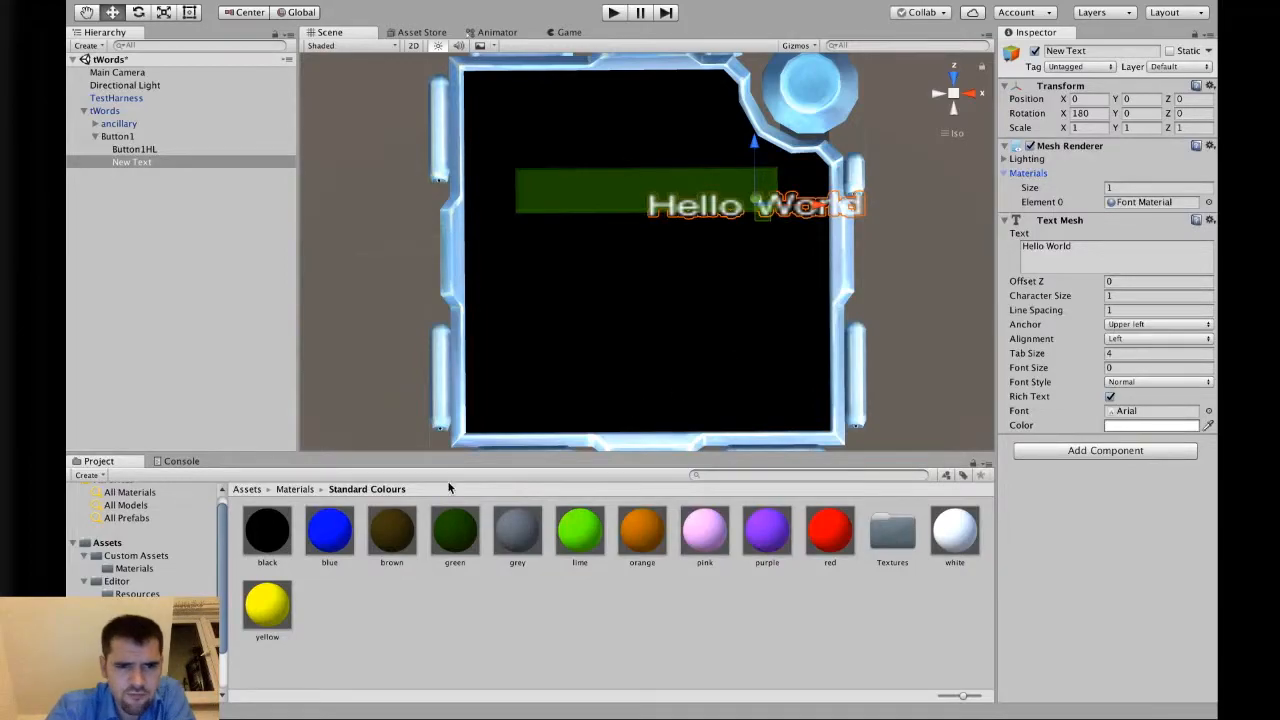
pyautogui.click(248, 490)
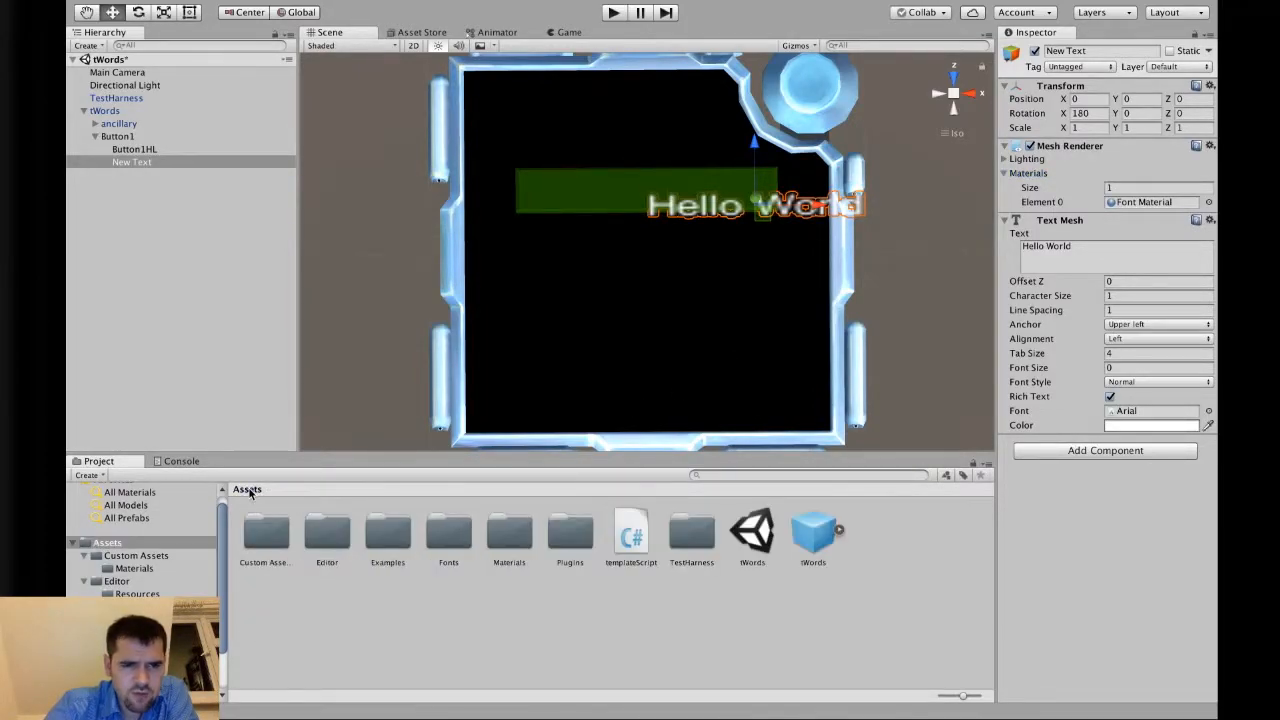
pyautogui.doubleClick(449, 535)
pyautogui.click(292, 531)
pyautogui.click(292, 531)
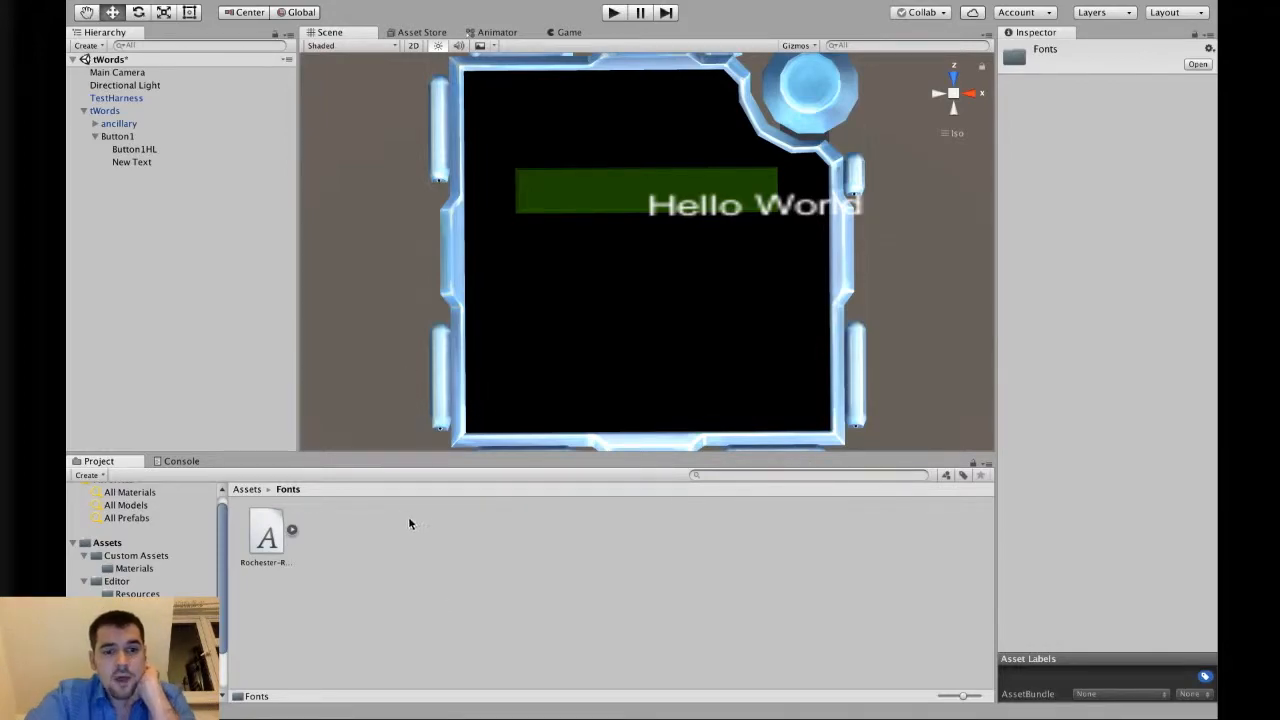
# Create a new material named rochesterMat inside the Fonts folder.
pyautogui.rightClick(393, 539)
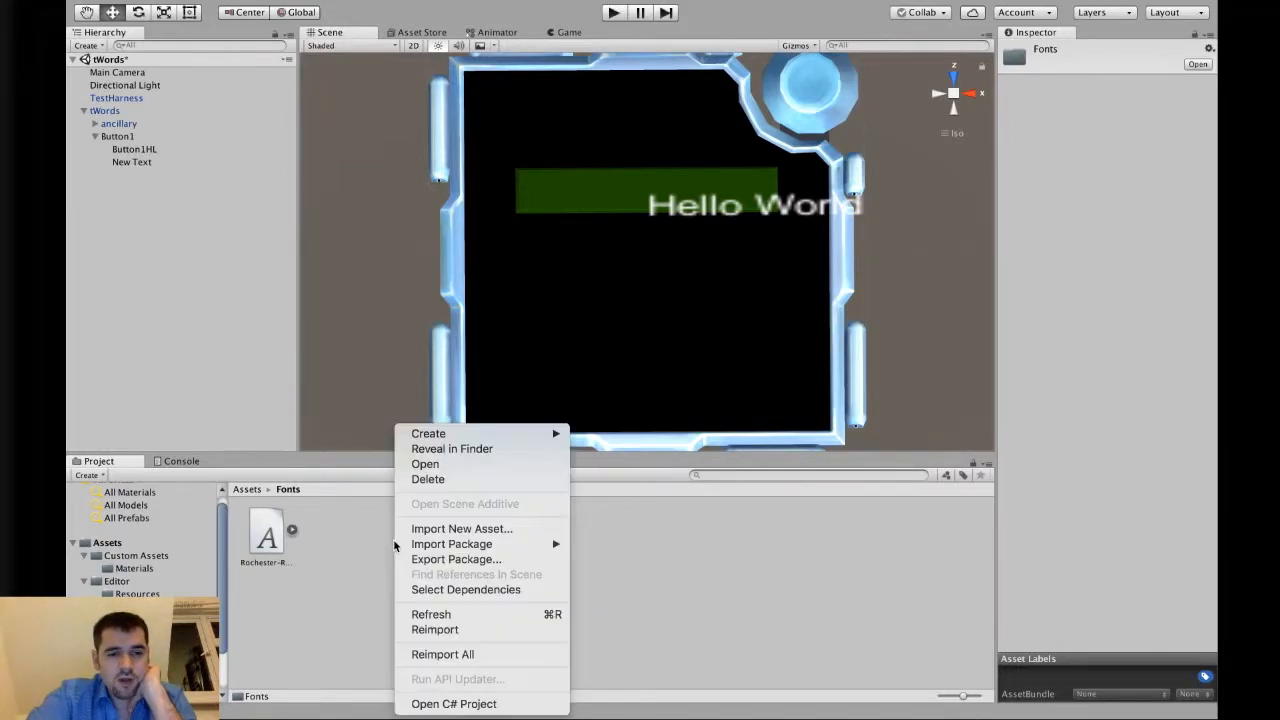
pyautogui.moveTo(545, 433)
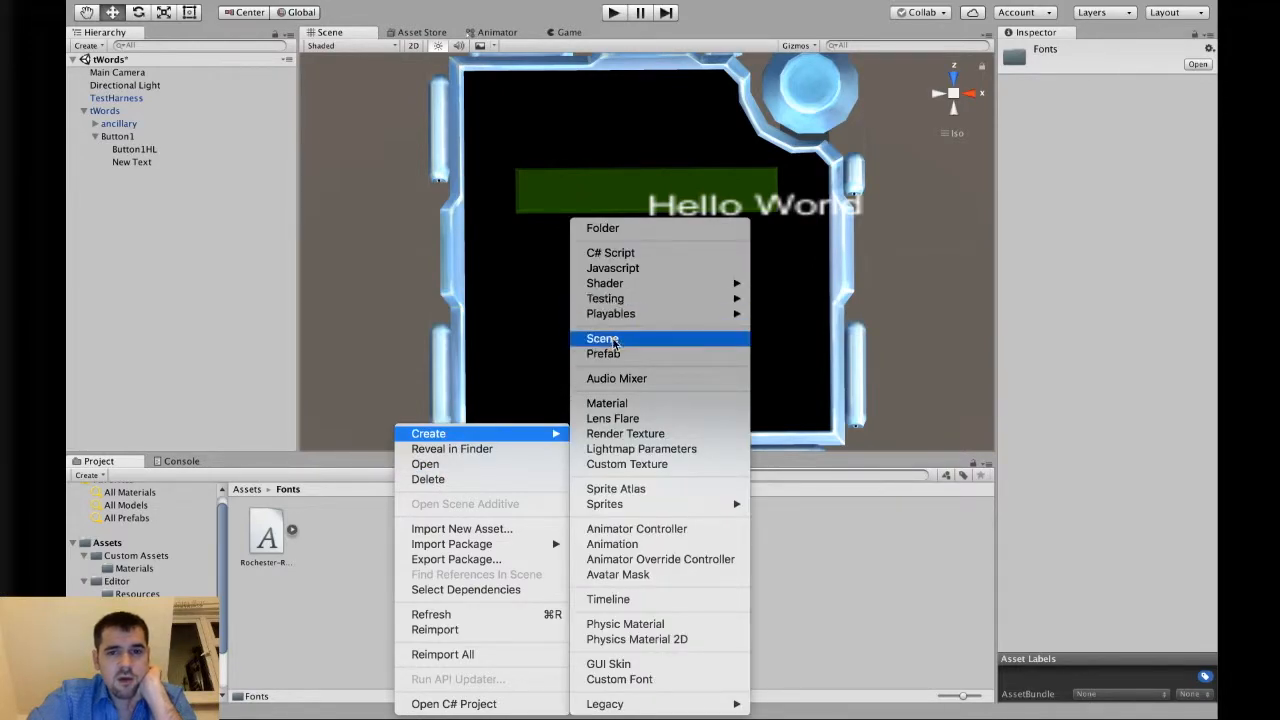
pyautogui.click(624, 403)
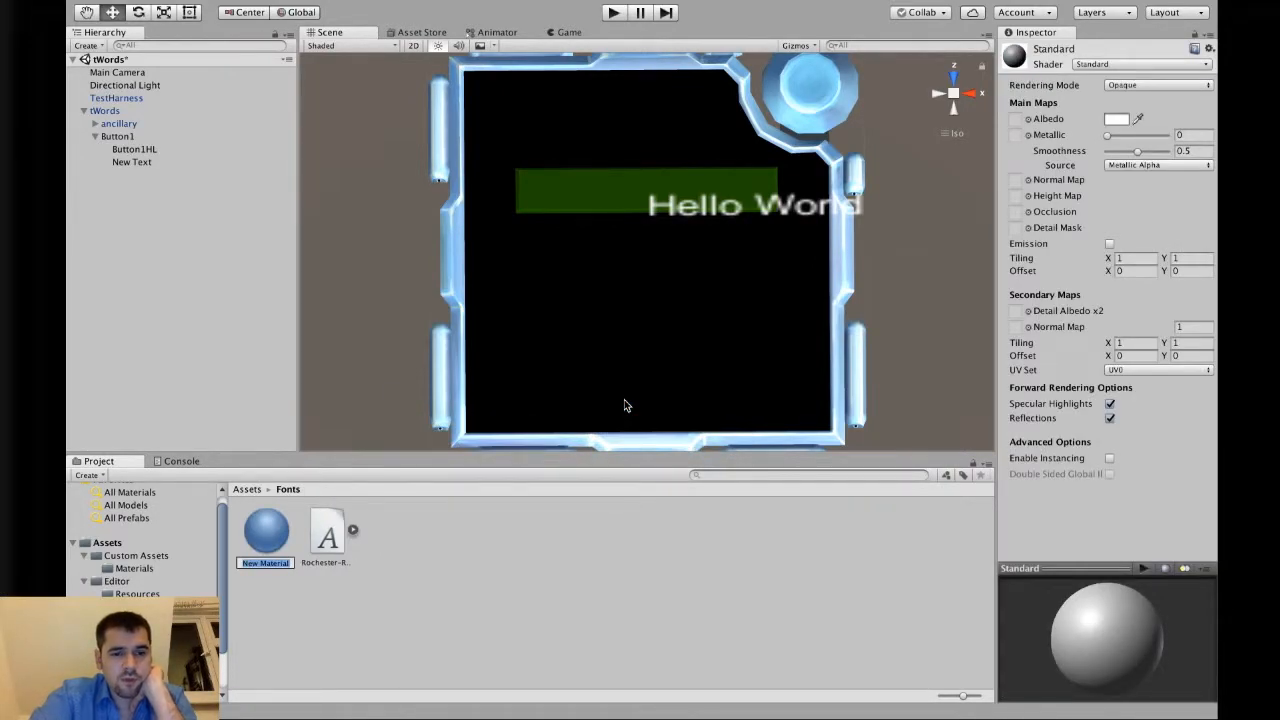
pyautogui.write('roches')
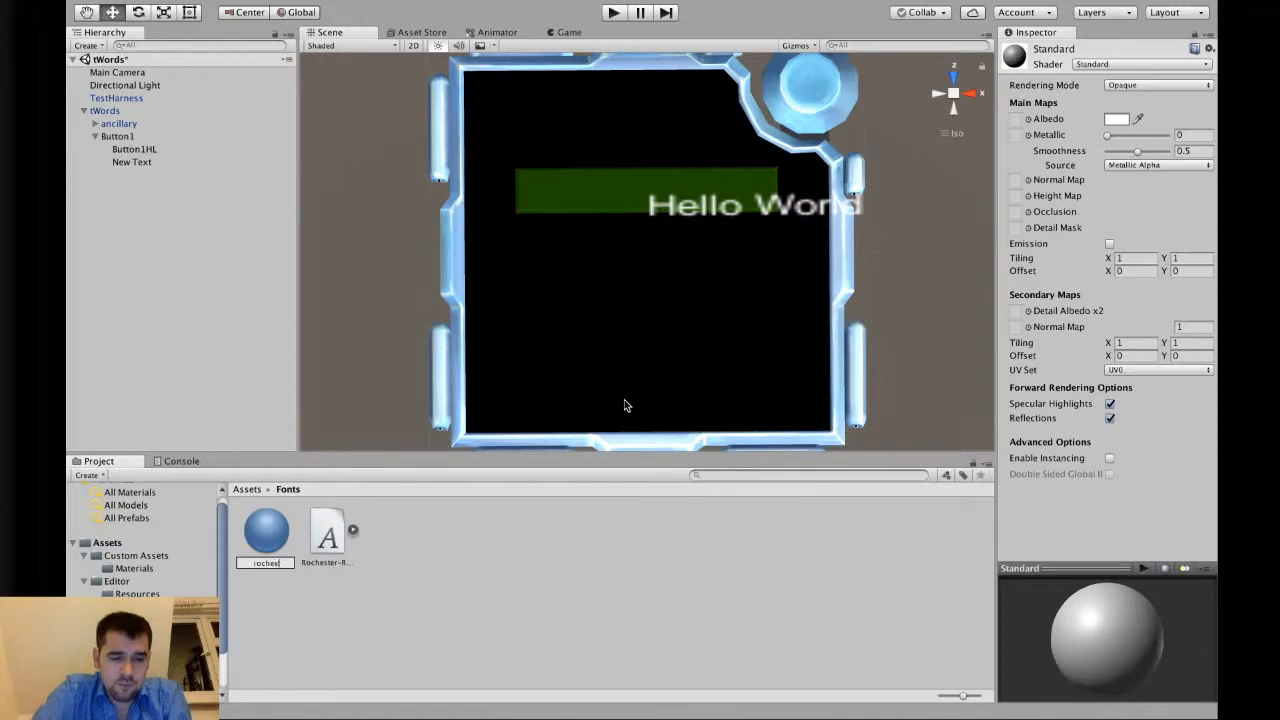
pyautogui.write('terMat')
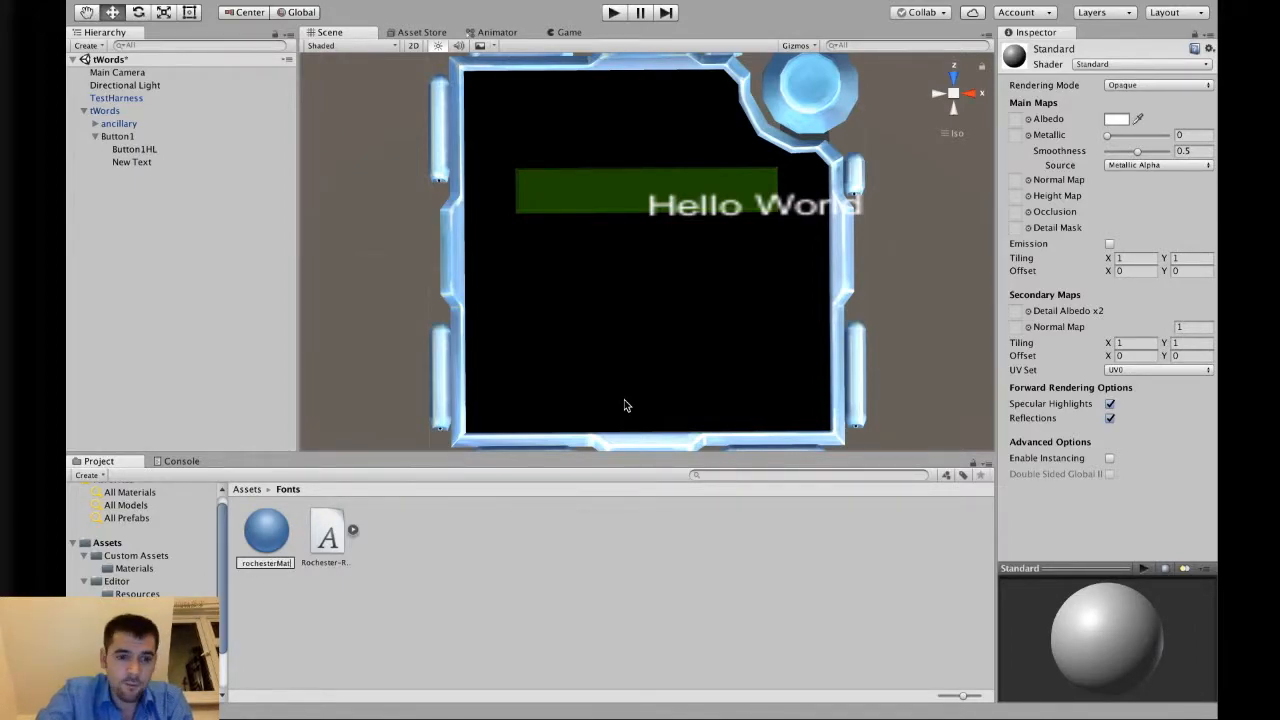
pyautogui.press('Return')
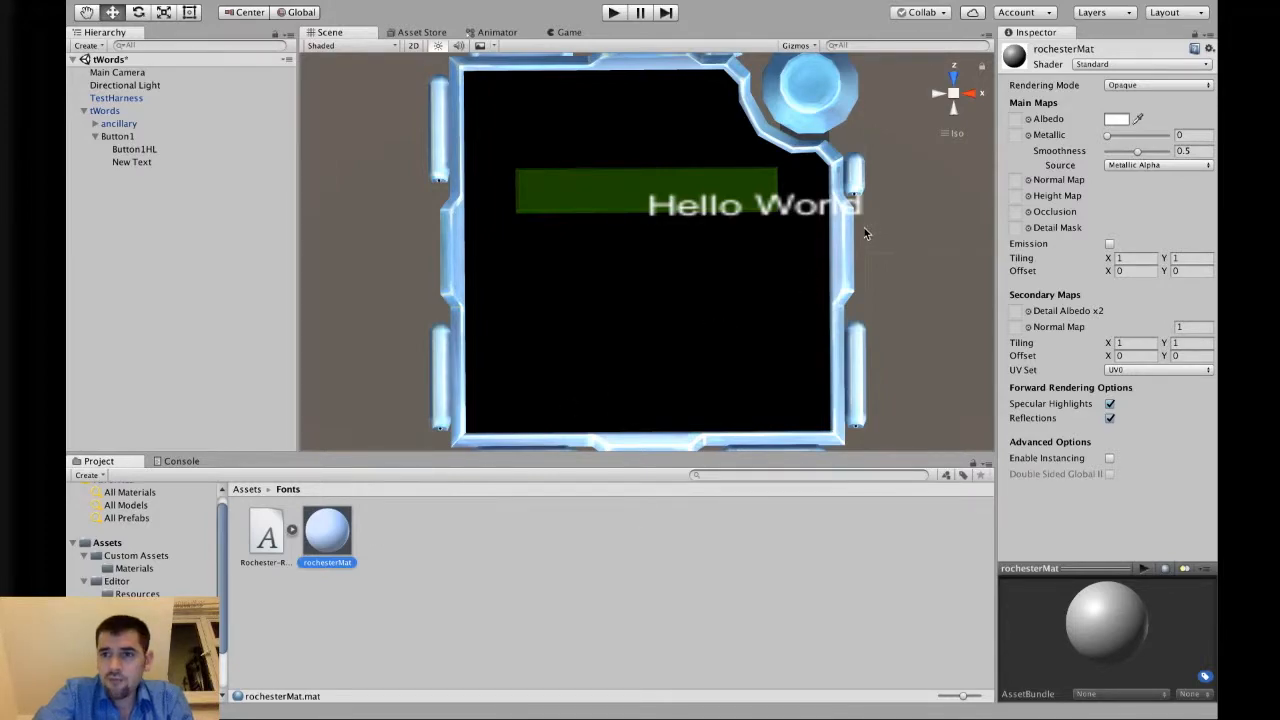
# Set rochesterMat's shader to GUI > KT 3D Text.
pyautogui.click(1107, 63)
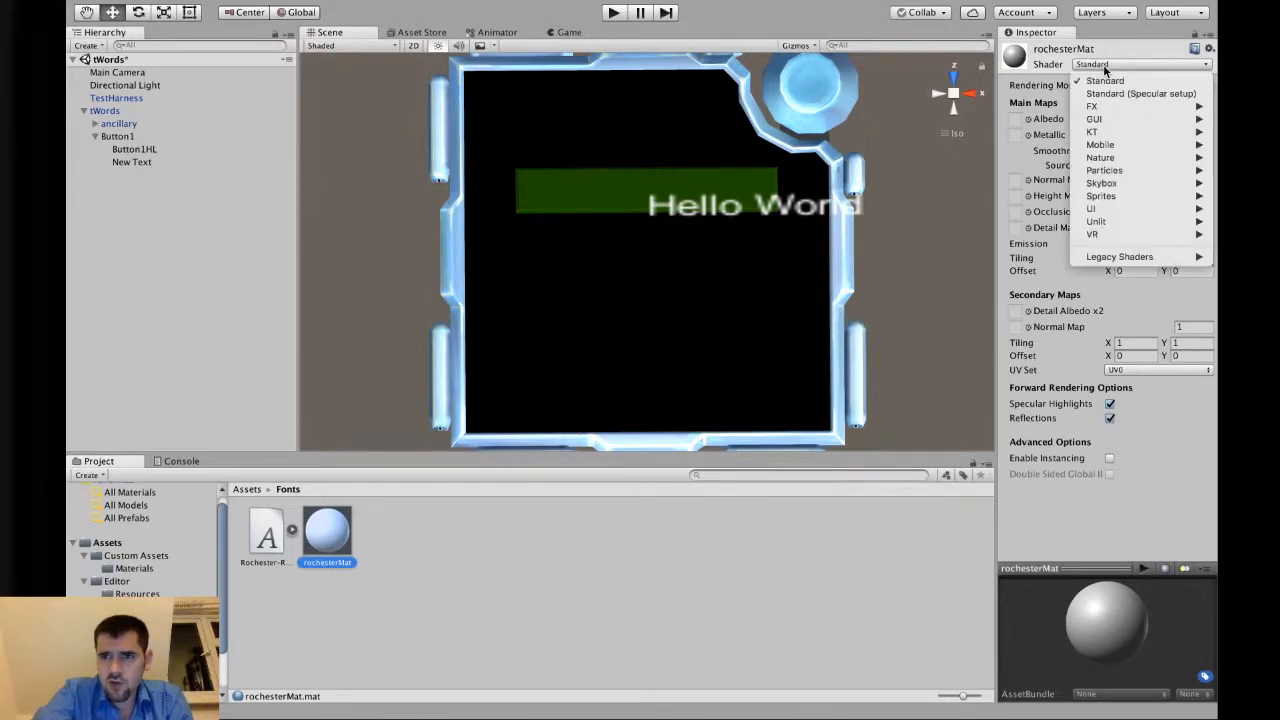
pyautogui.moveTo(1100, 131)
pyautogui.moveTo(1010, 170)
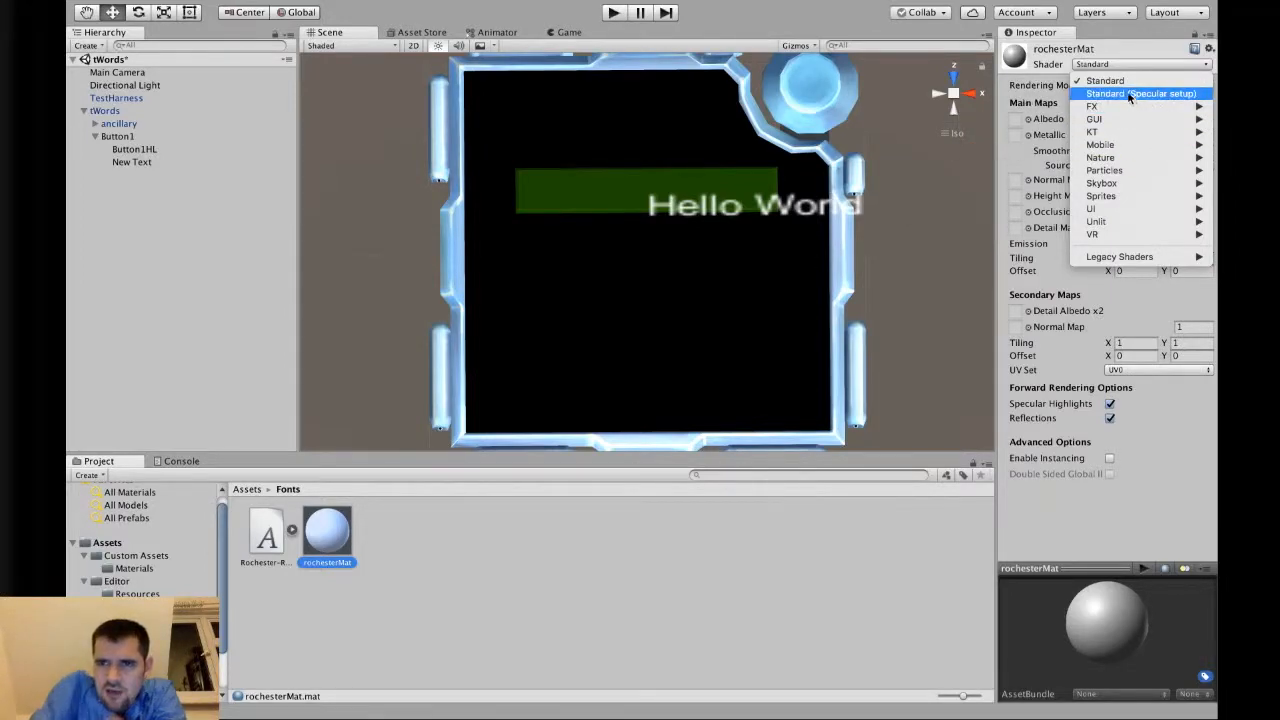
pyautogui.click(1134, 58)
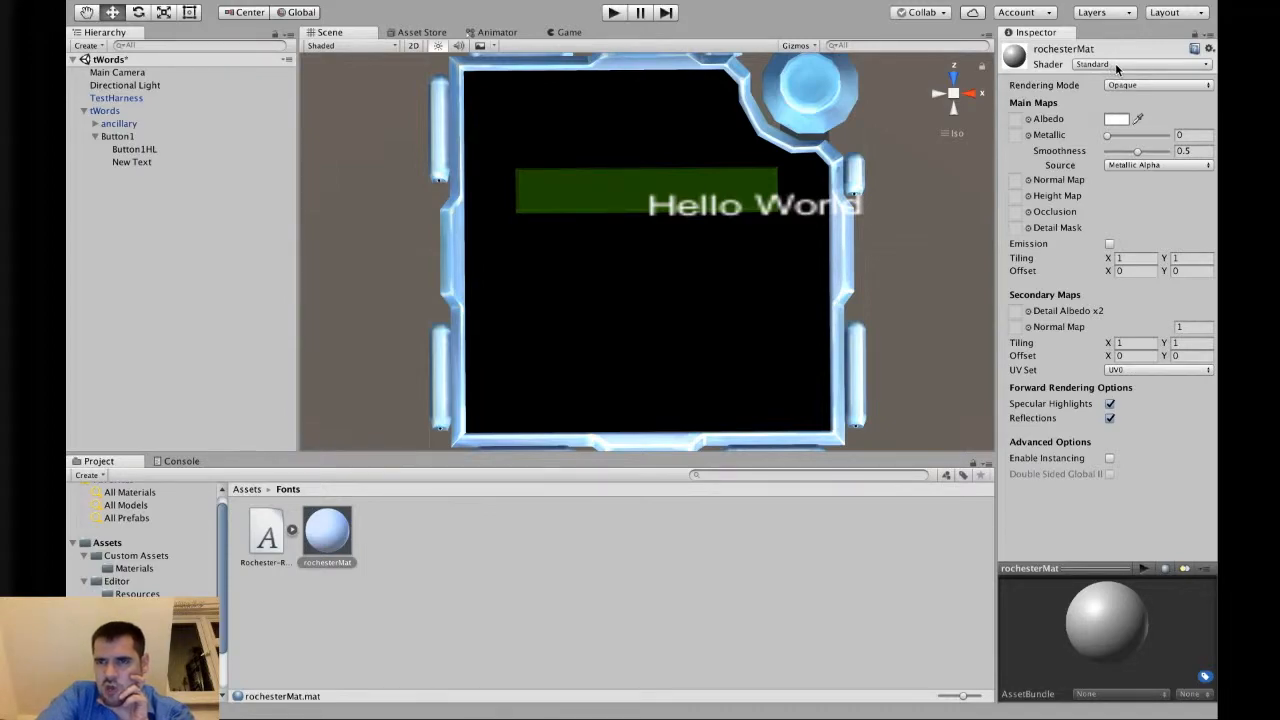
pyautogui.click(1120, 64)
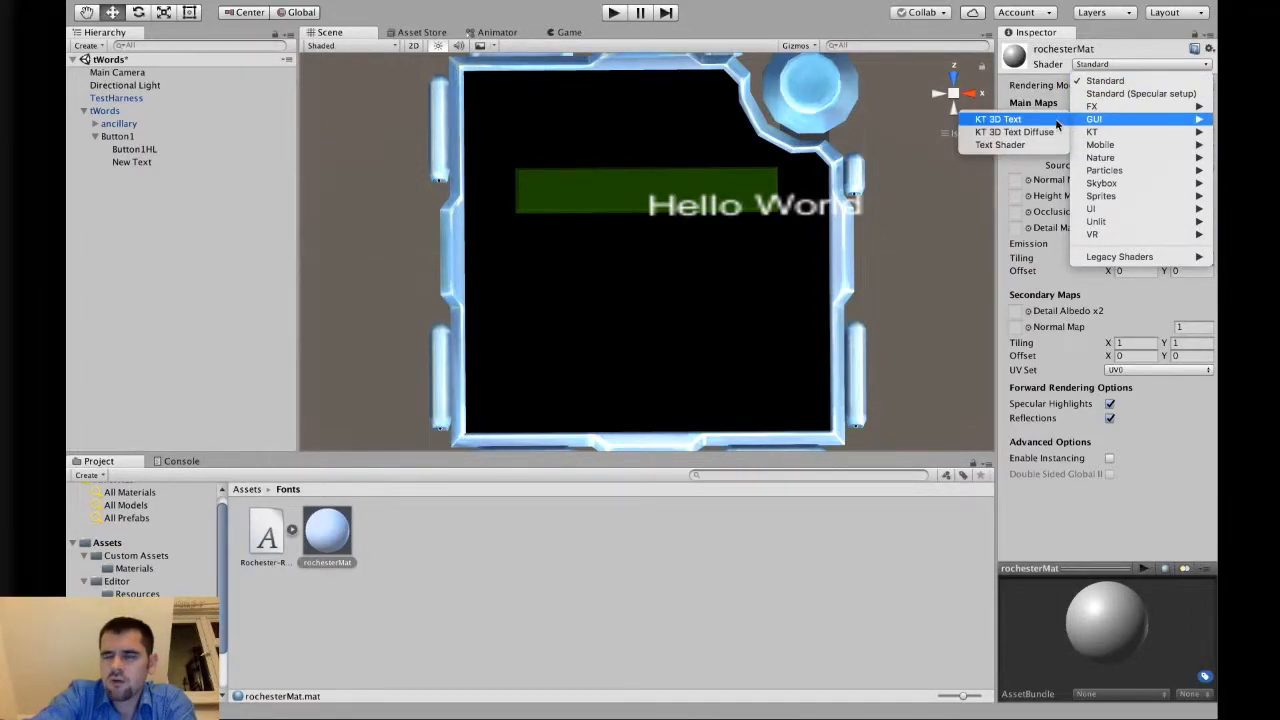
pyautogui.click(1056, 119)
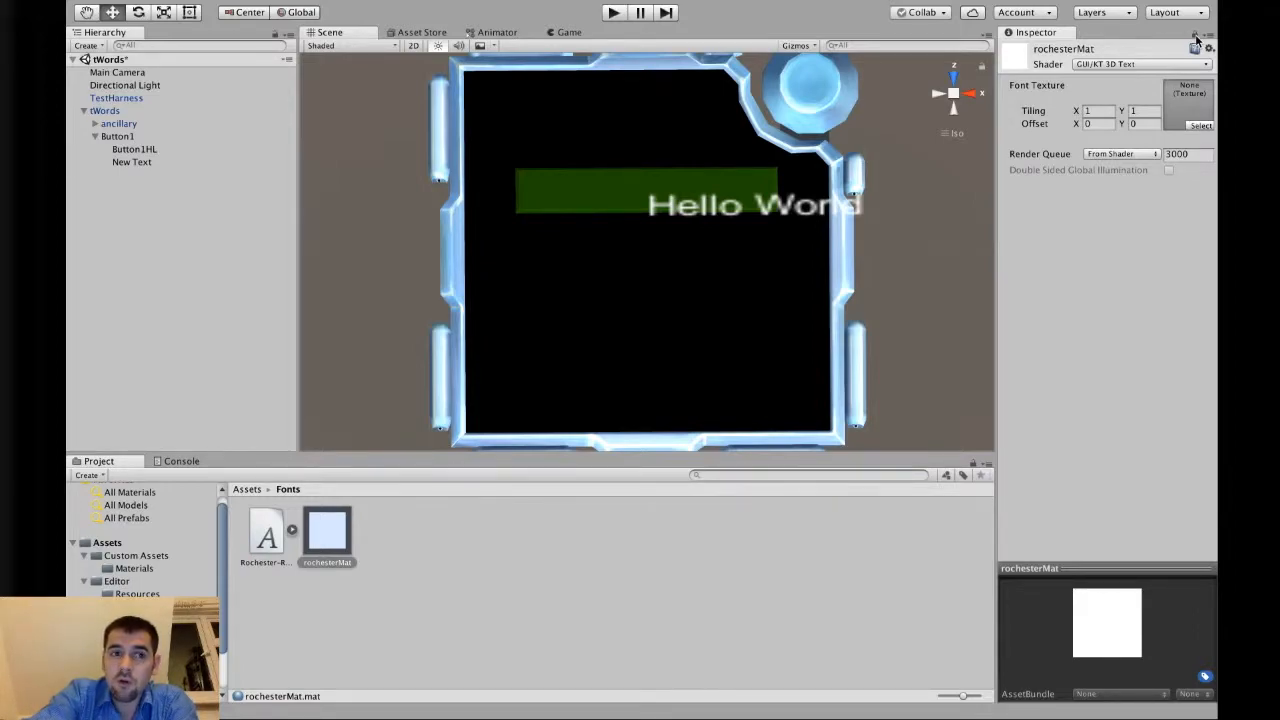
# Unlock the Inspector and select the tWords object to view its components.
pyautogui.click(98, 125)
pyautogui.click(119, 136)
pyautogui.click(127, 162)
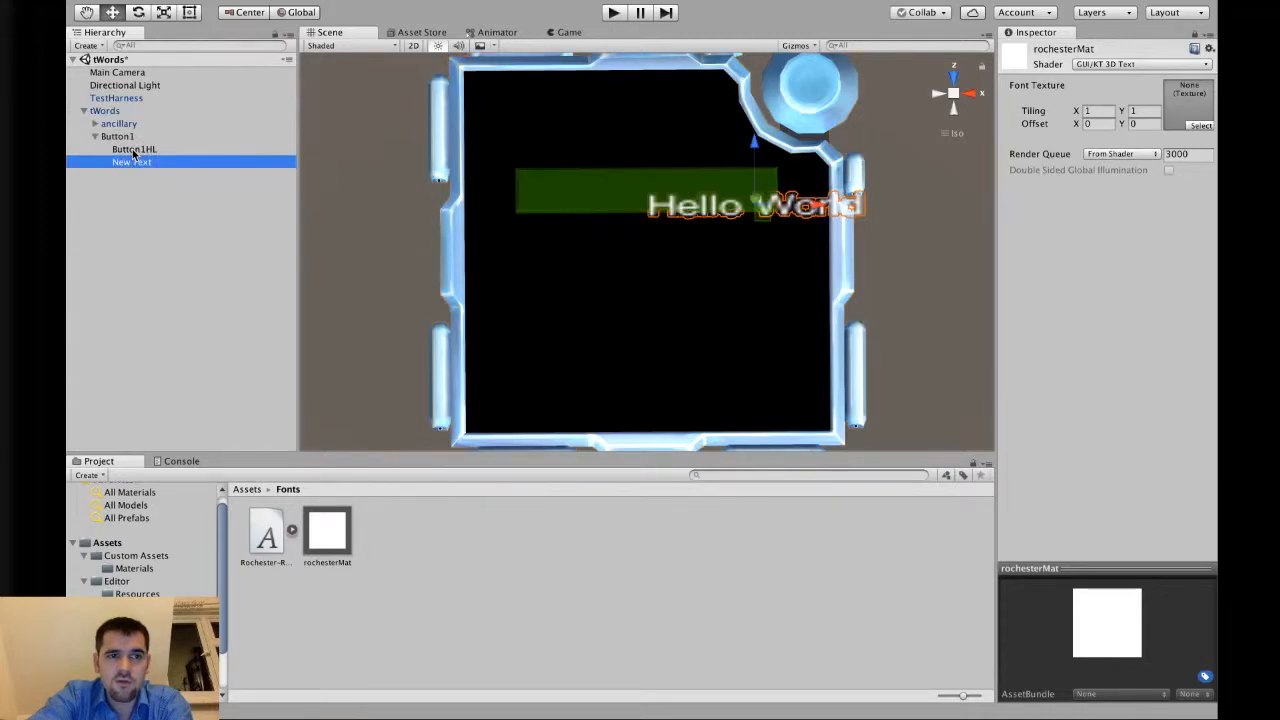
pyautogui.click(125, 136)
pyautogui.click(119, 123)
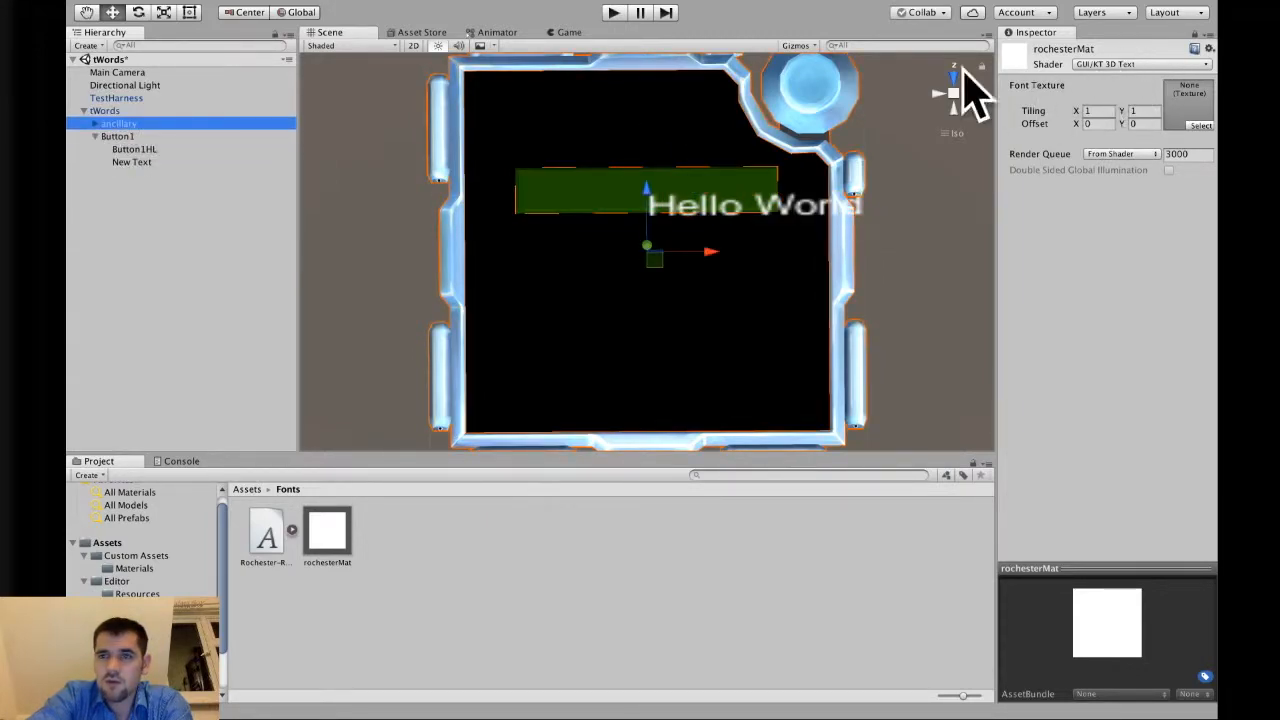
pyautogui.click(104, 110)
pyautogui.click(325, 535)
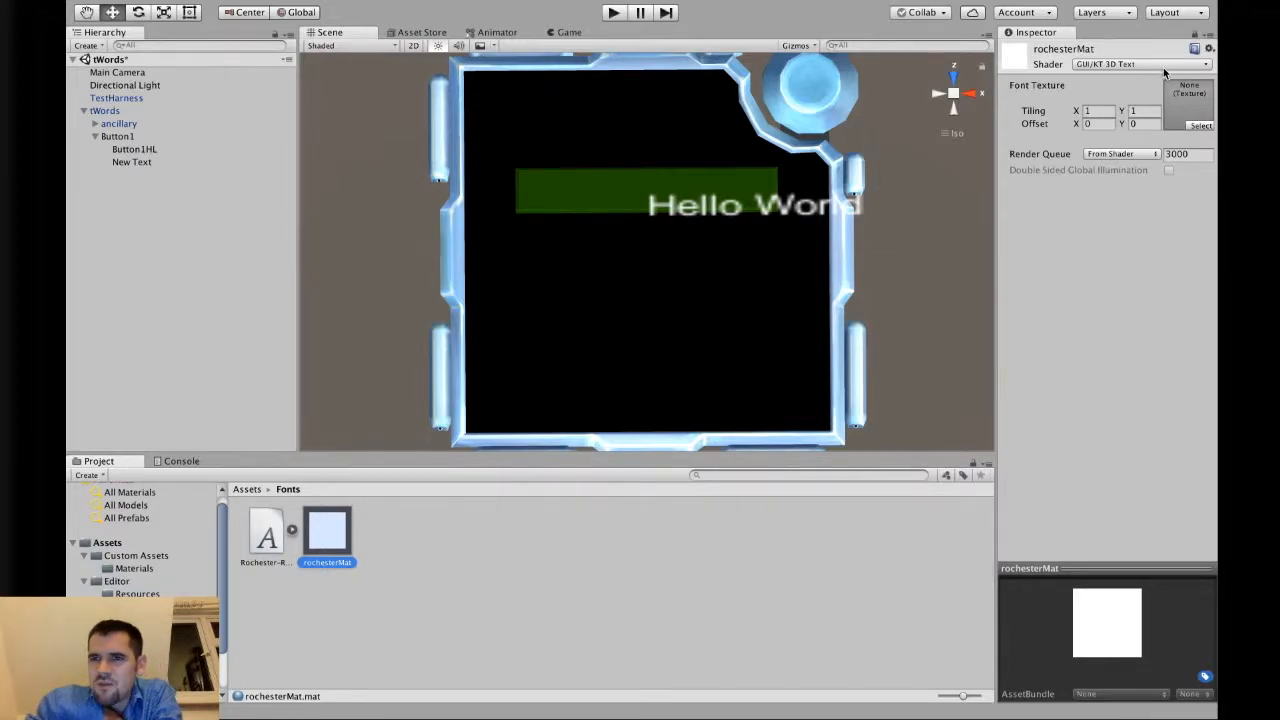
pyautogui.click(1196, 39)
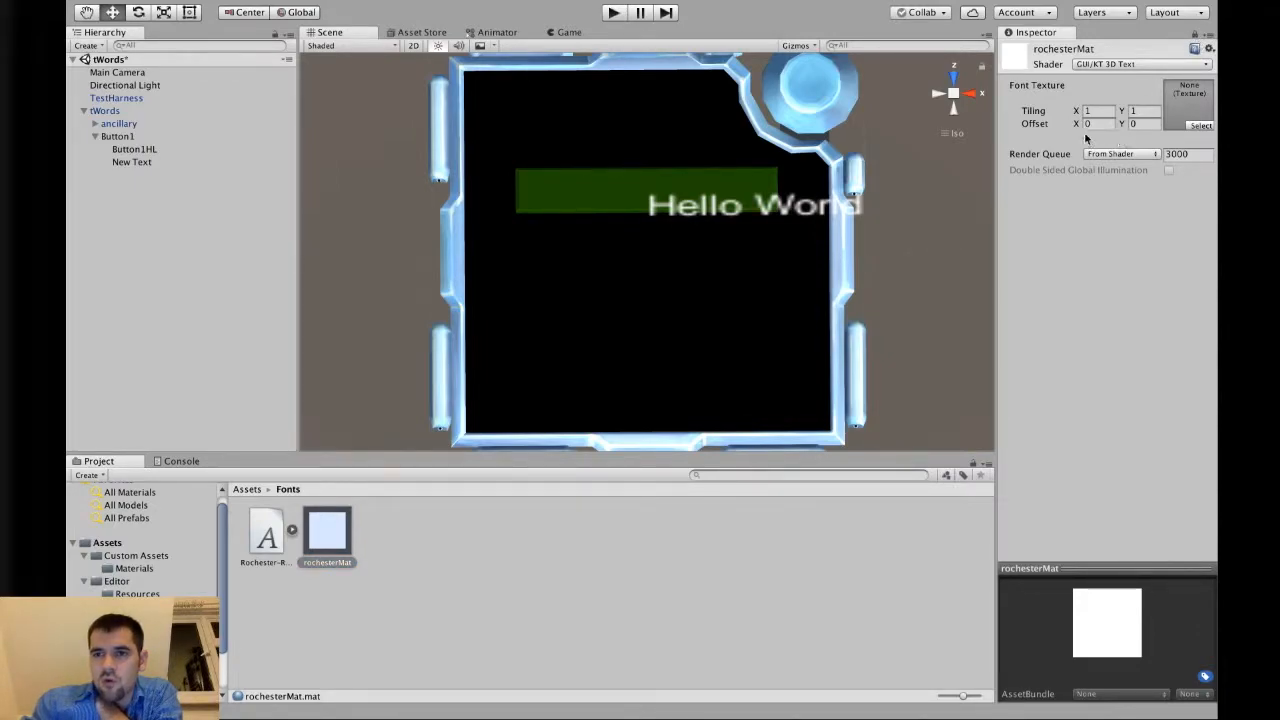
pyautogui.click(140, 112)
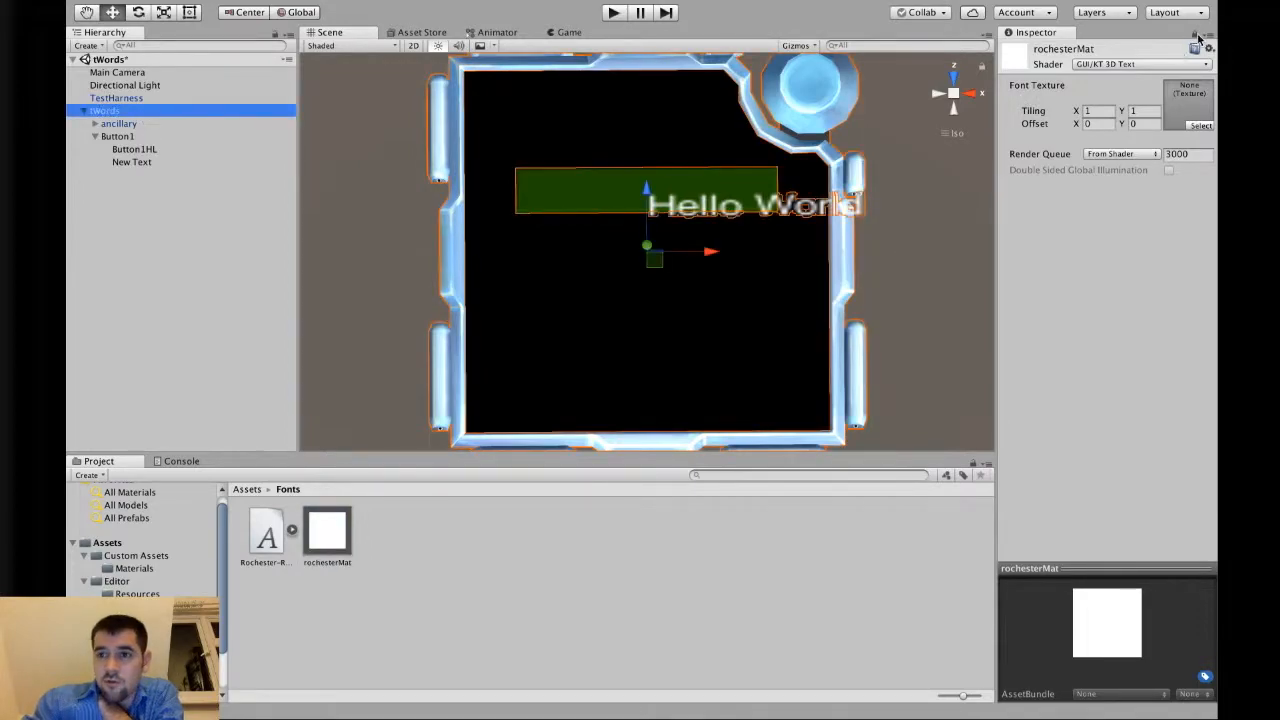
pyautogui.click(1195, 34)
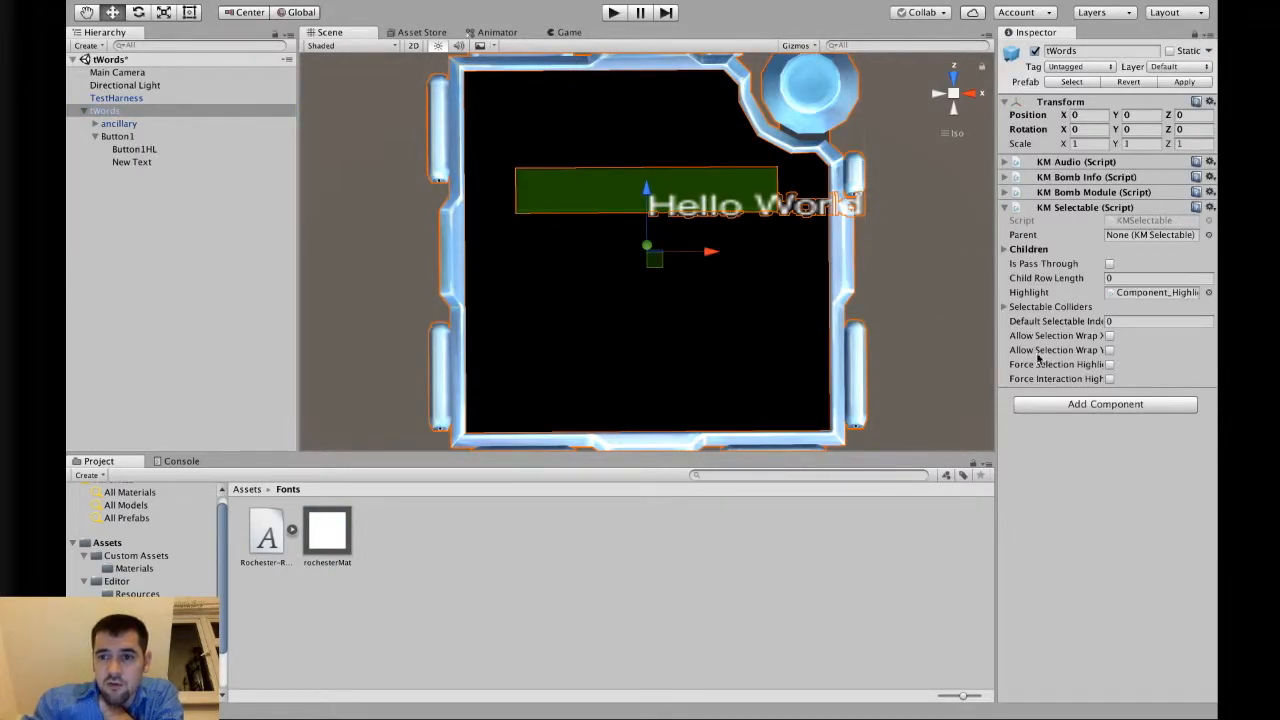
# Examine the Children list of tWords' KM Selectable component, then select Button1.
pyautogui.click(1012, 249)
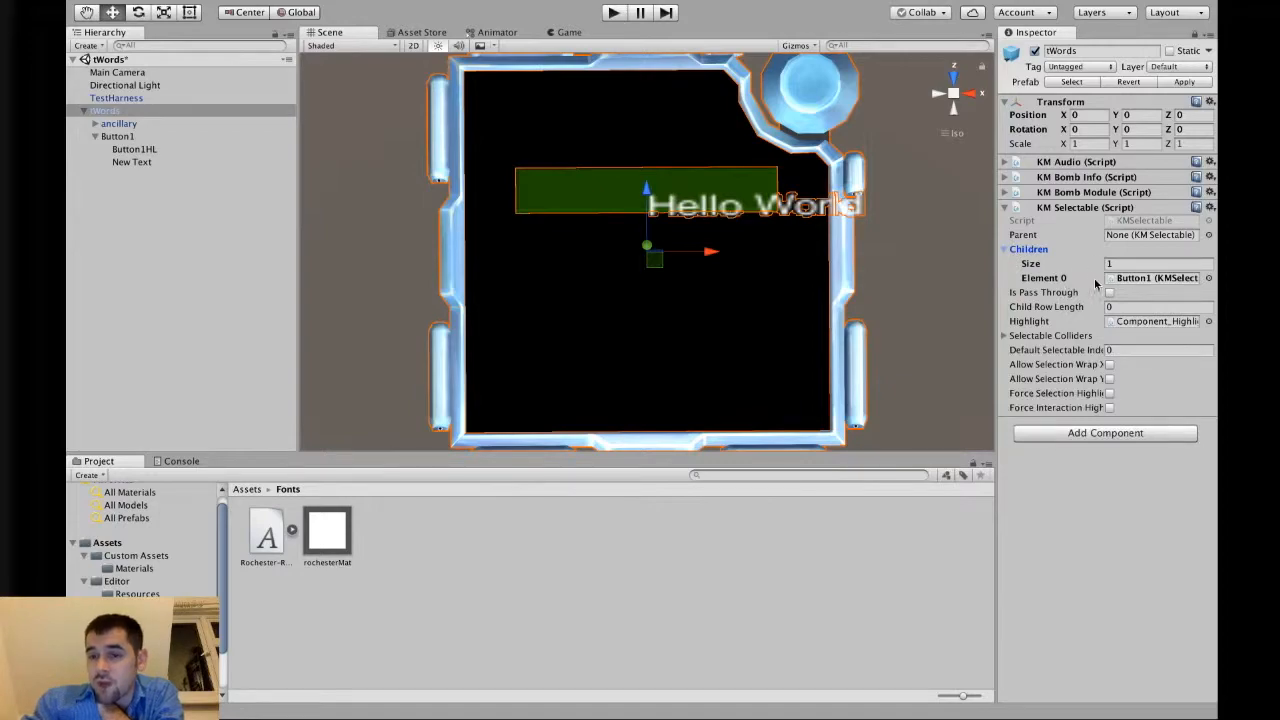
pyautogui.click(1046, 252)
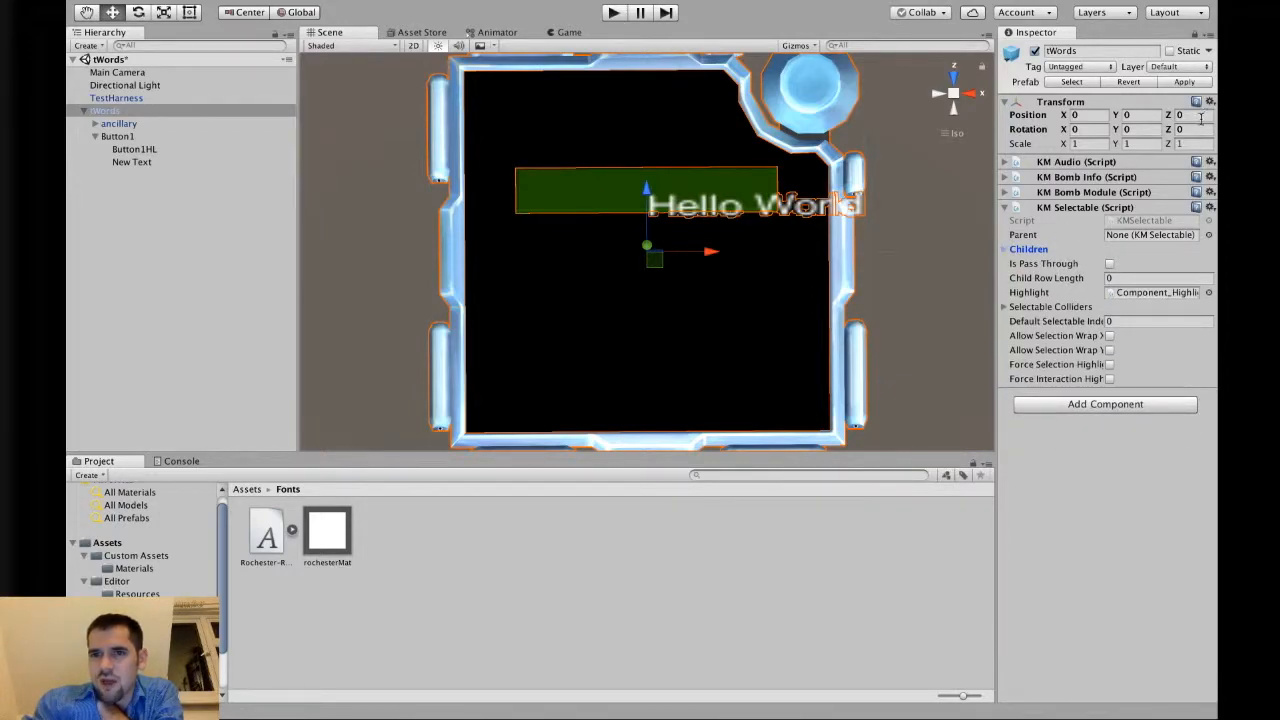
pyautogui.click(144, 140)
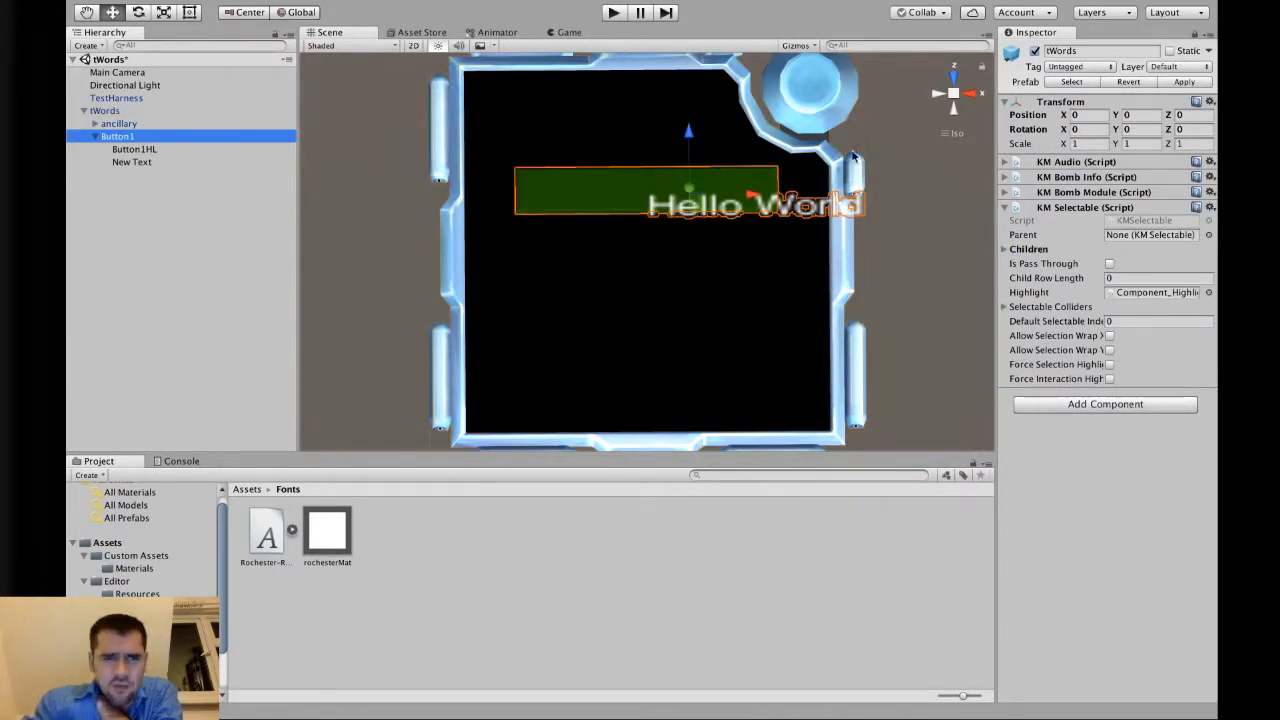
# Try setting the tWords scale to 0.1 on X and Y, then undo both changes.
pyautogui.click(1087, 144)
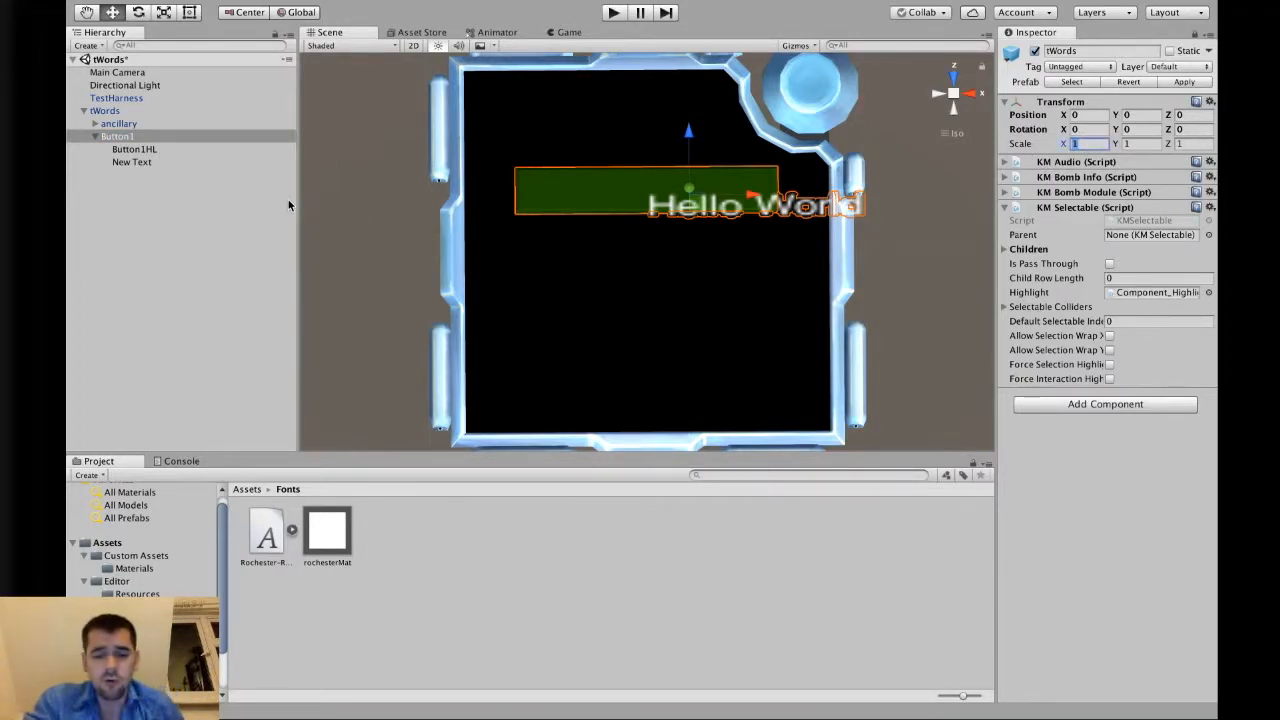
pyautogui.write('0.1')
pyautogui.press('Tab')
pyautogui.write('0.1')
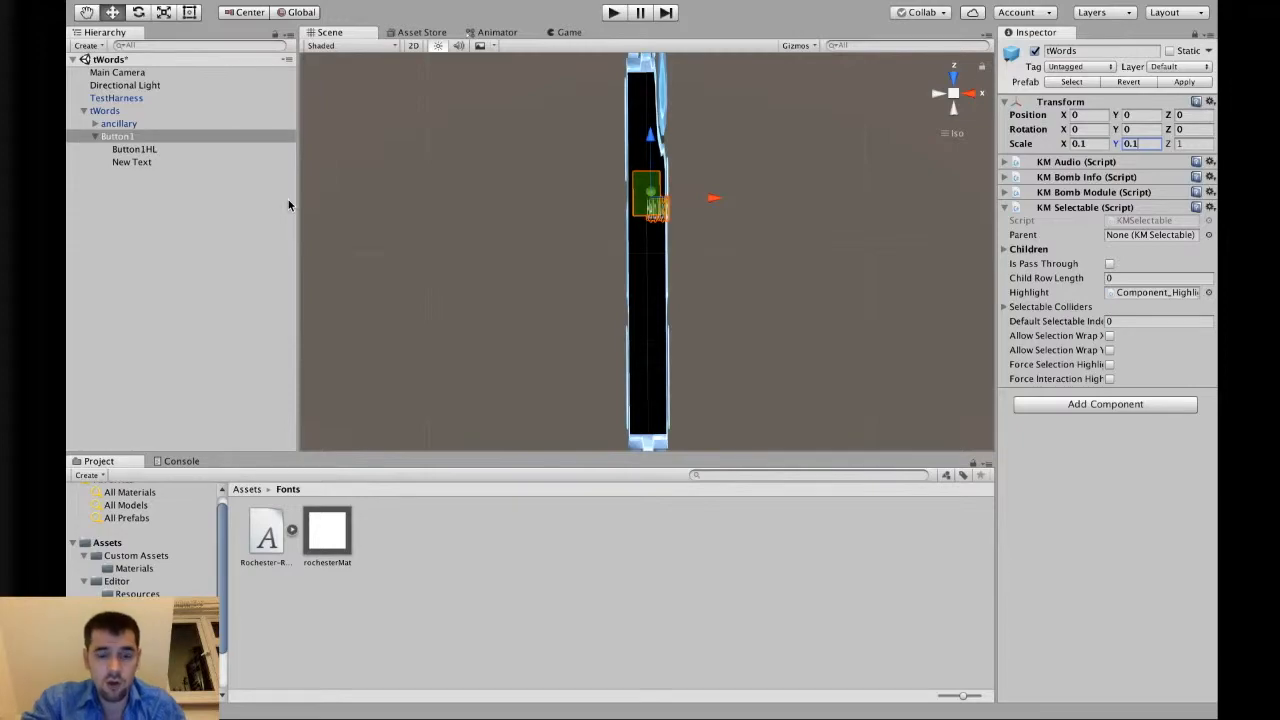
pyautogui.press('super+z')
pyautogui.press('super+z')
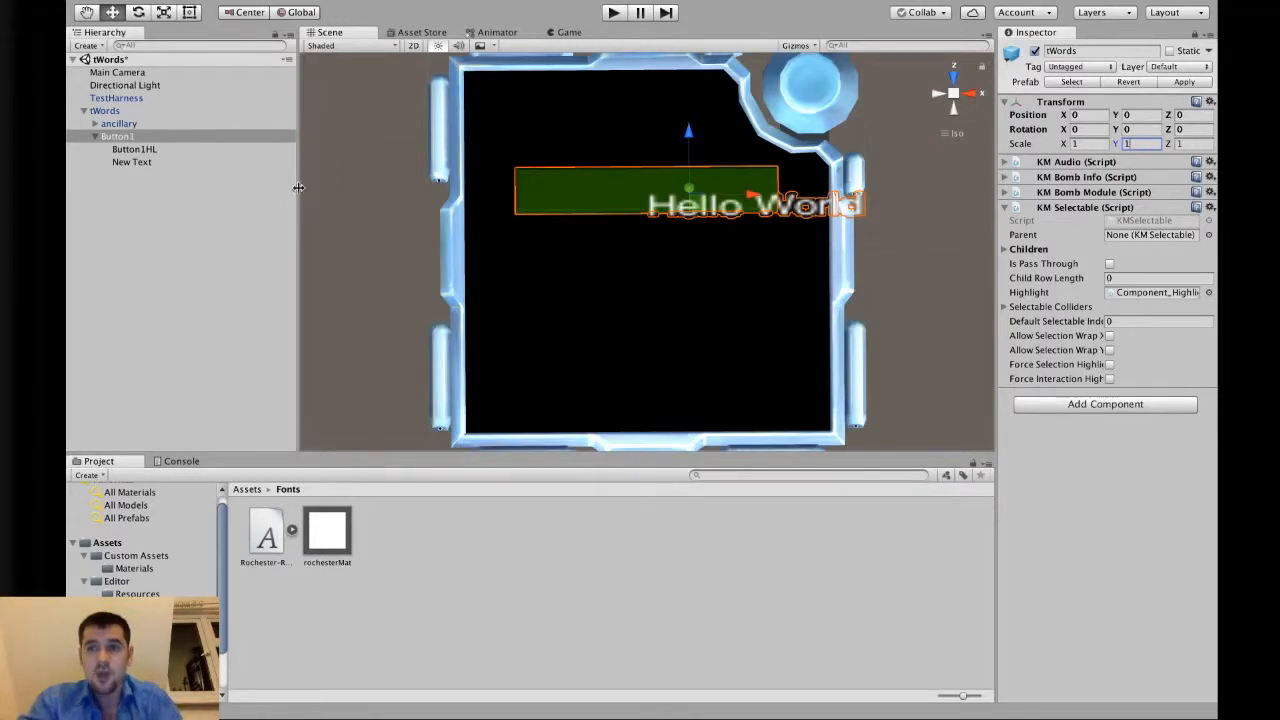
# Select the rochesterMat material and lock the Inspector on it.
pyautogui.click(1197, 33)
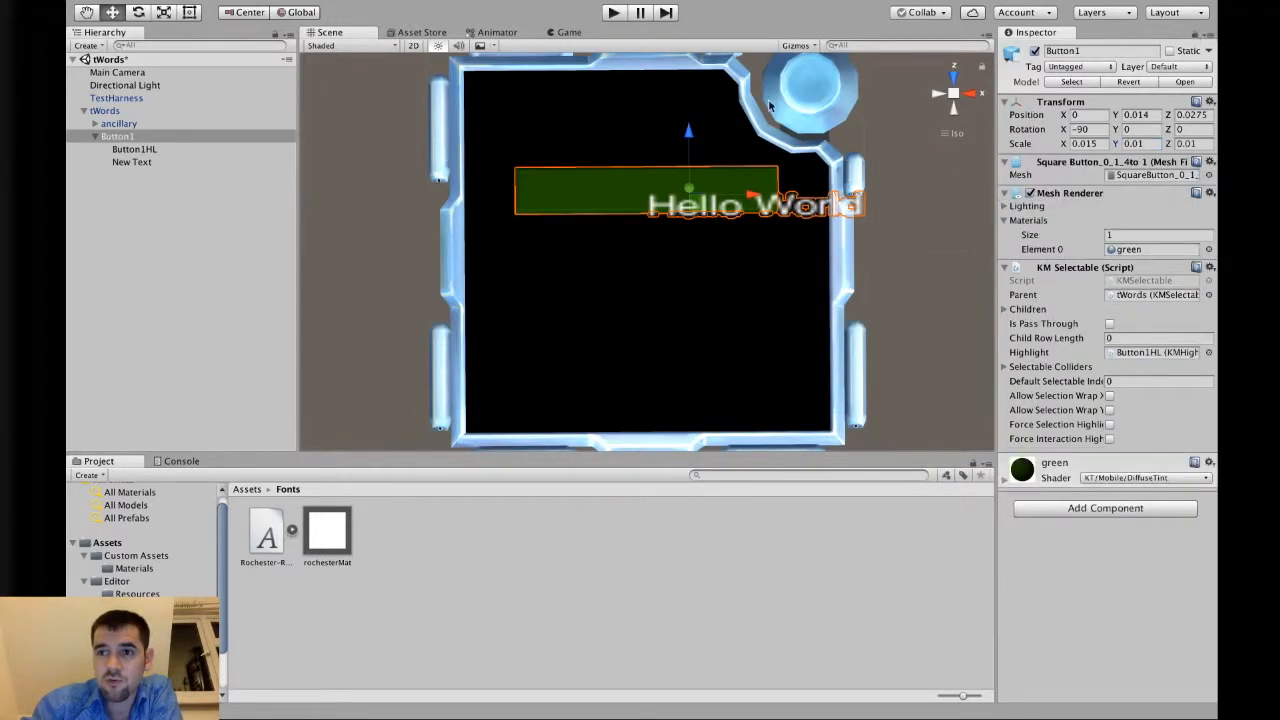
pyautogui.click(125, 111)
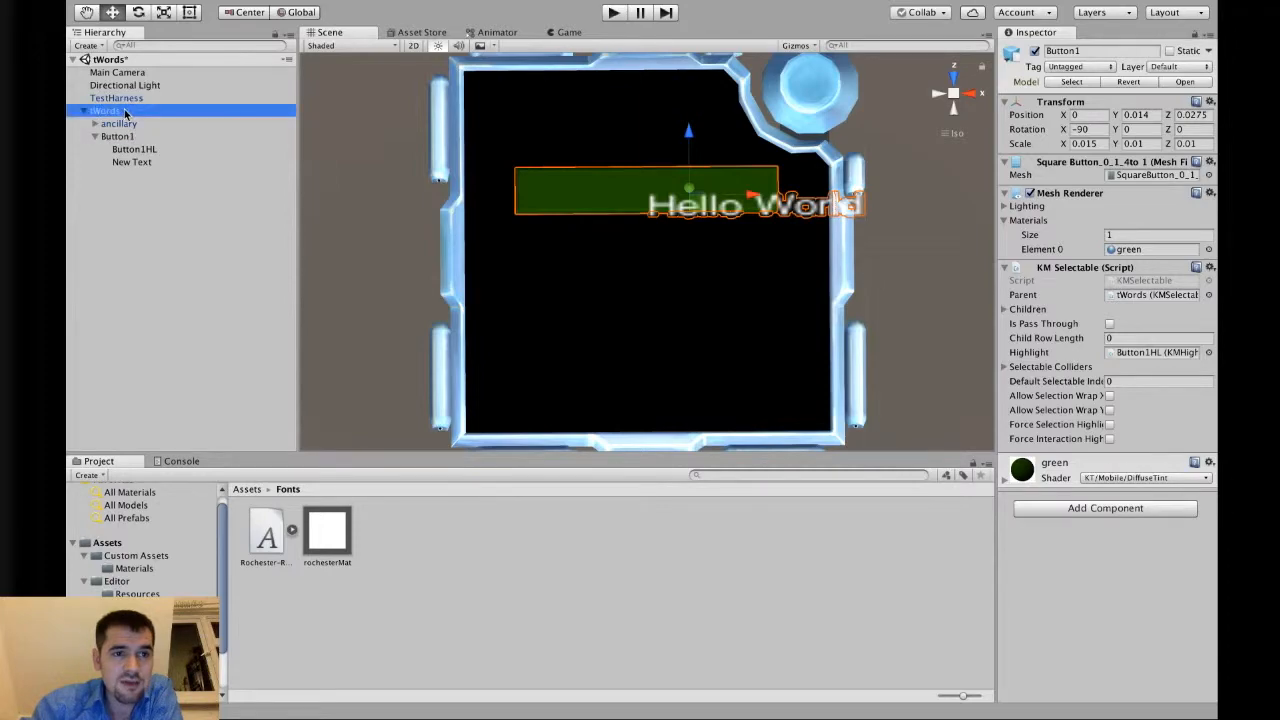
pyautogui.click(333, 537)
pyautogui.click(1195, 35)
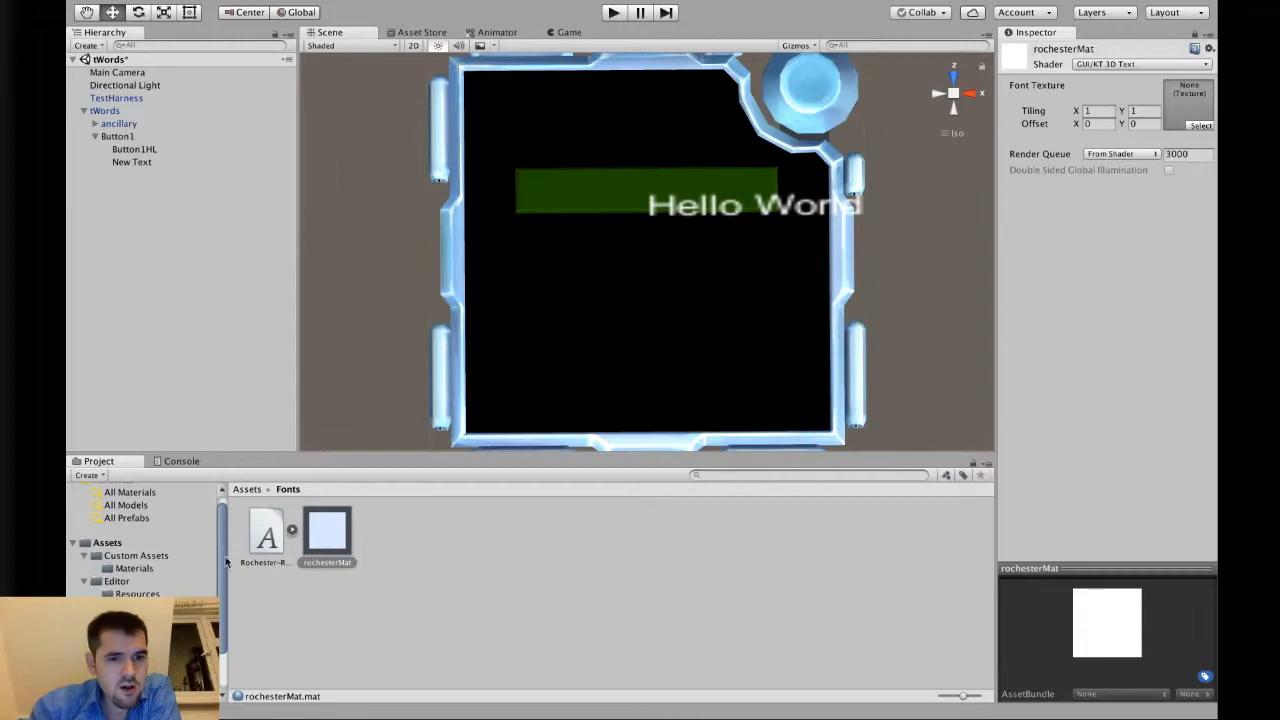
# Assign the Rochester font's Font Texture to the rochesterMat material's Font Texture slot.
pyautogui.click(303, 530)
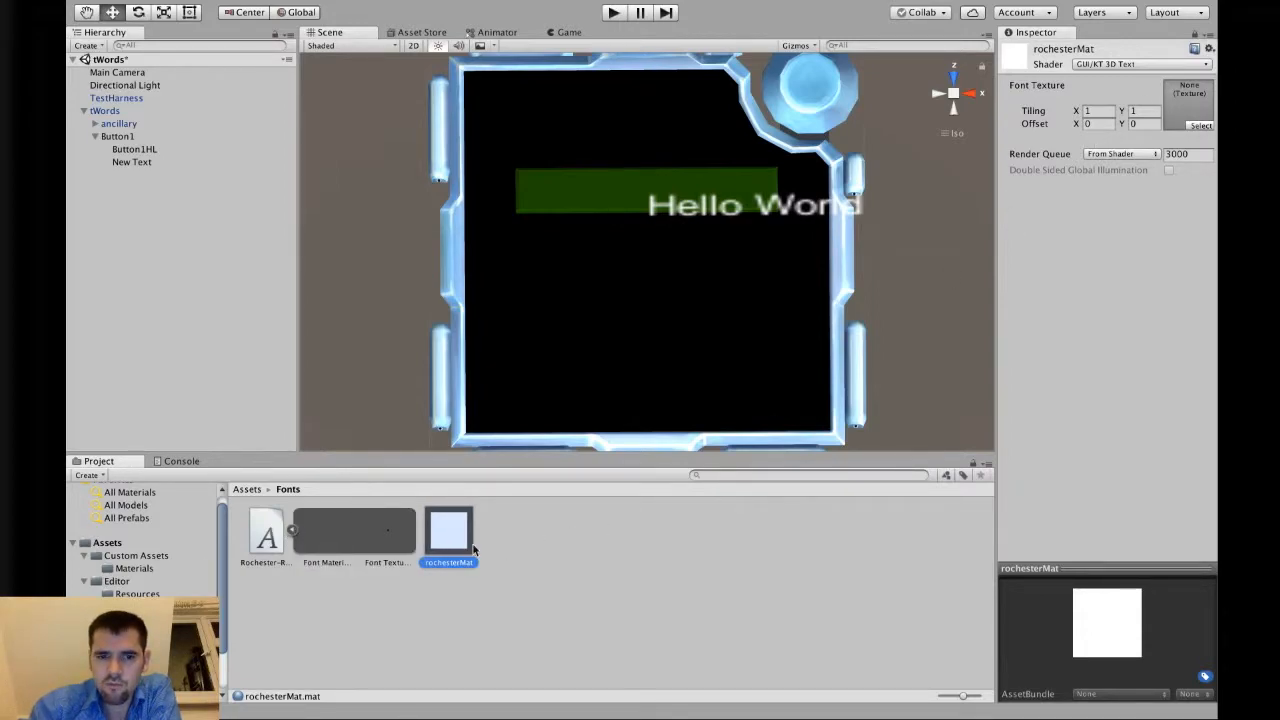
pyautogui.click(291, 530)
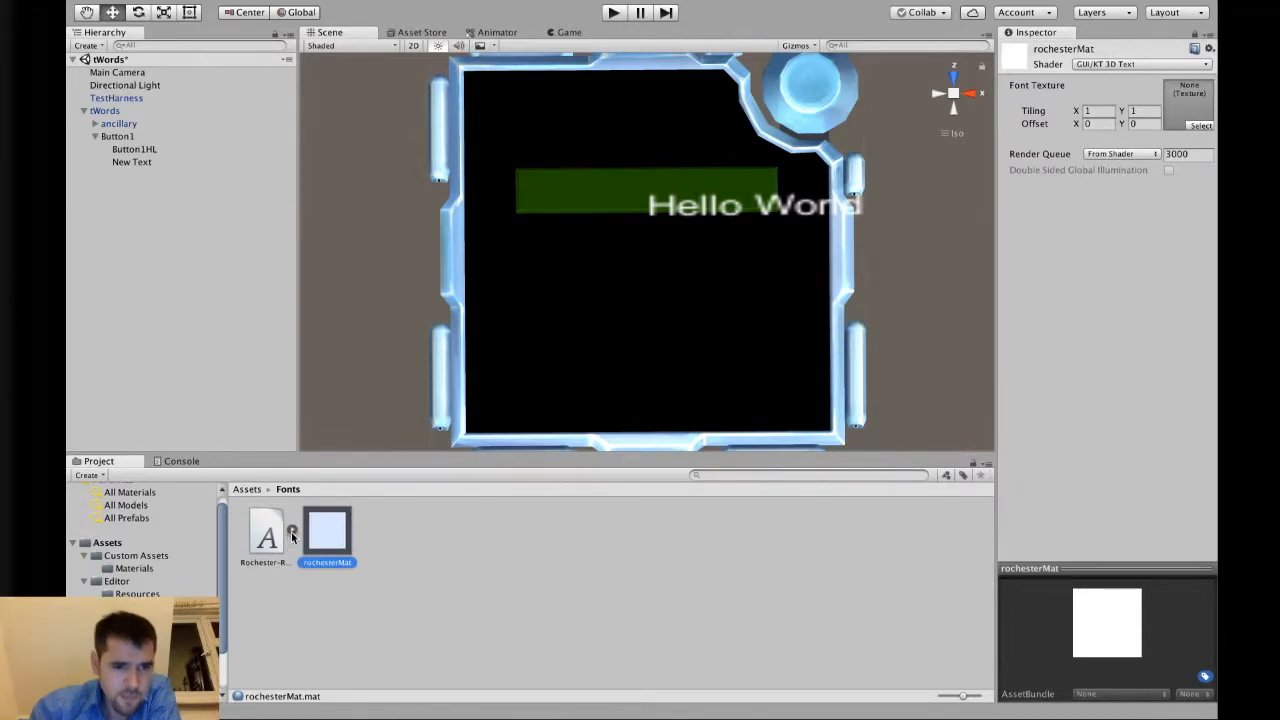
pyautogui.click(291, 530)
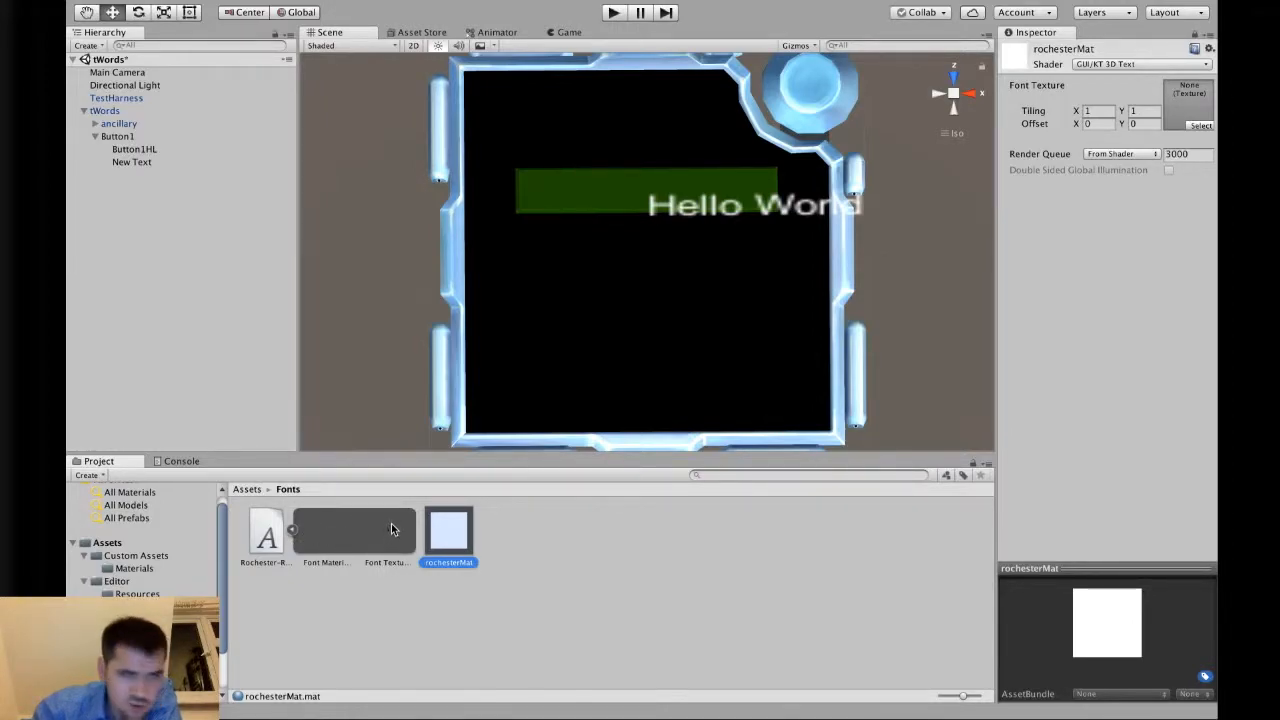
pyautogui.moveTo(391, 515); pyautogui.dragTo(1196, 108)
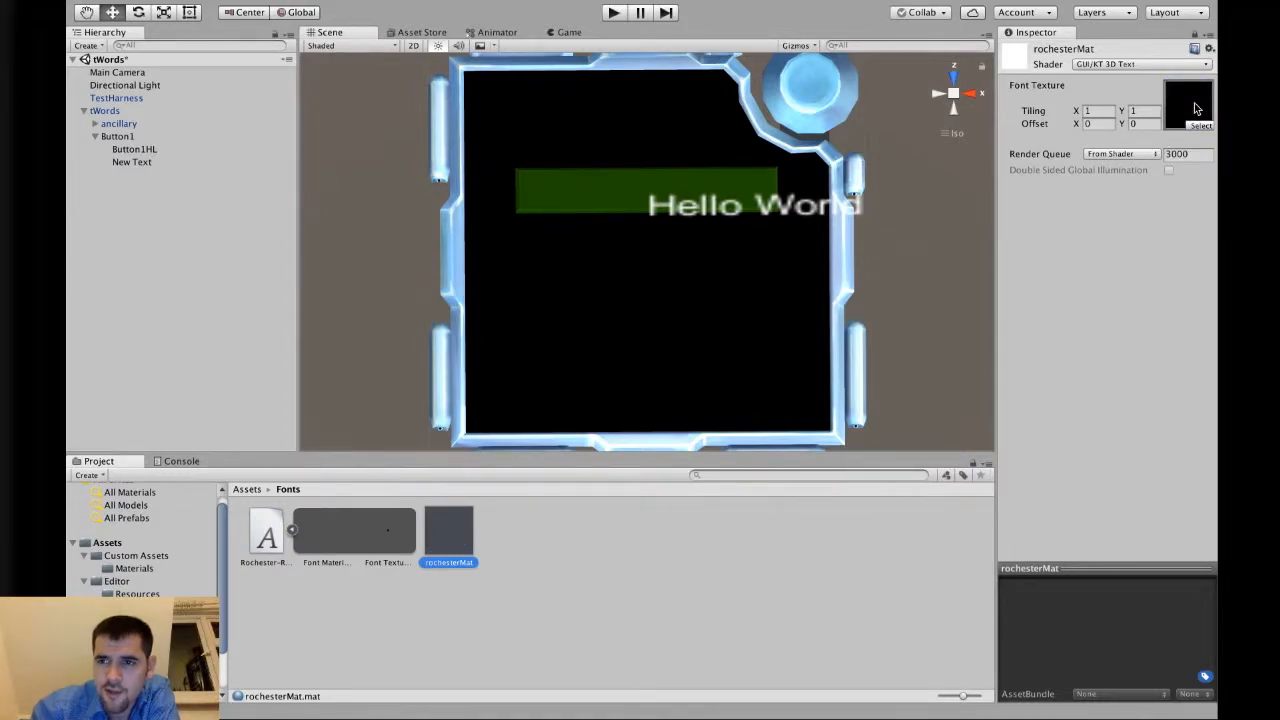
pyautogui.click(292, 530)
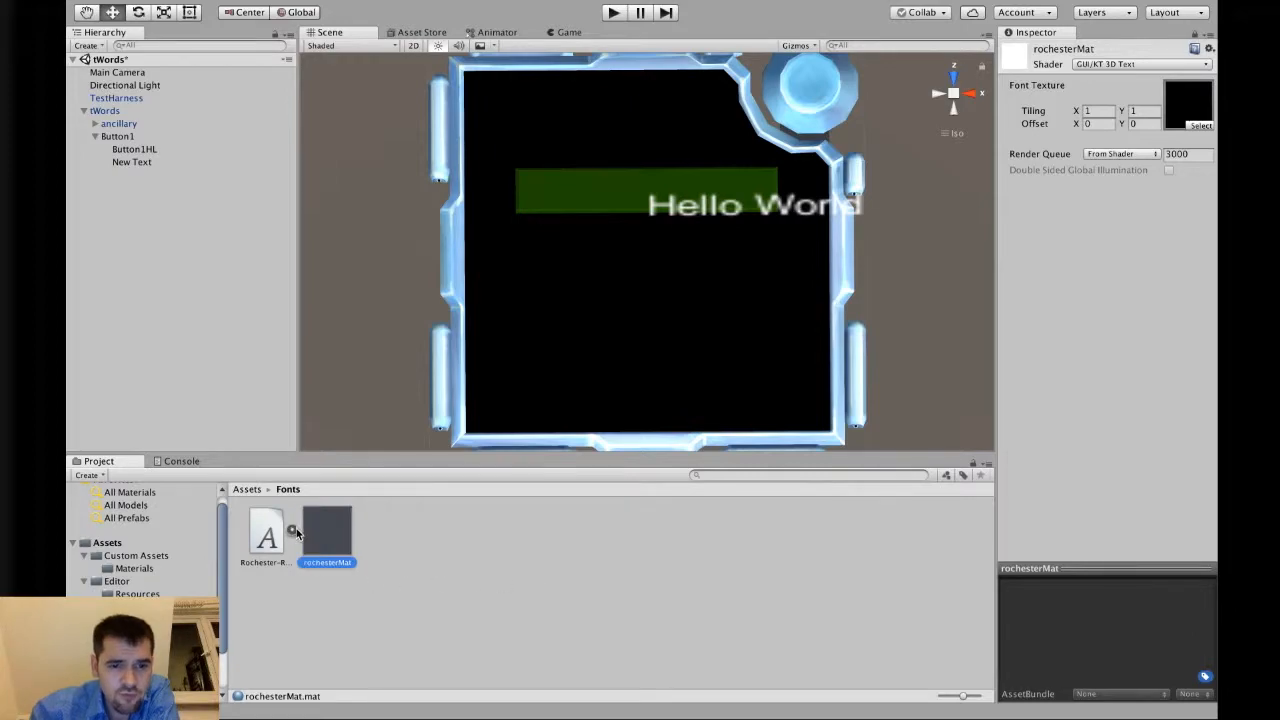
pyautogui.click(450, 566)
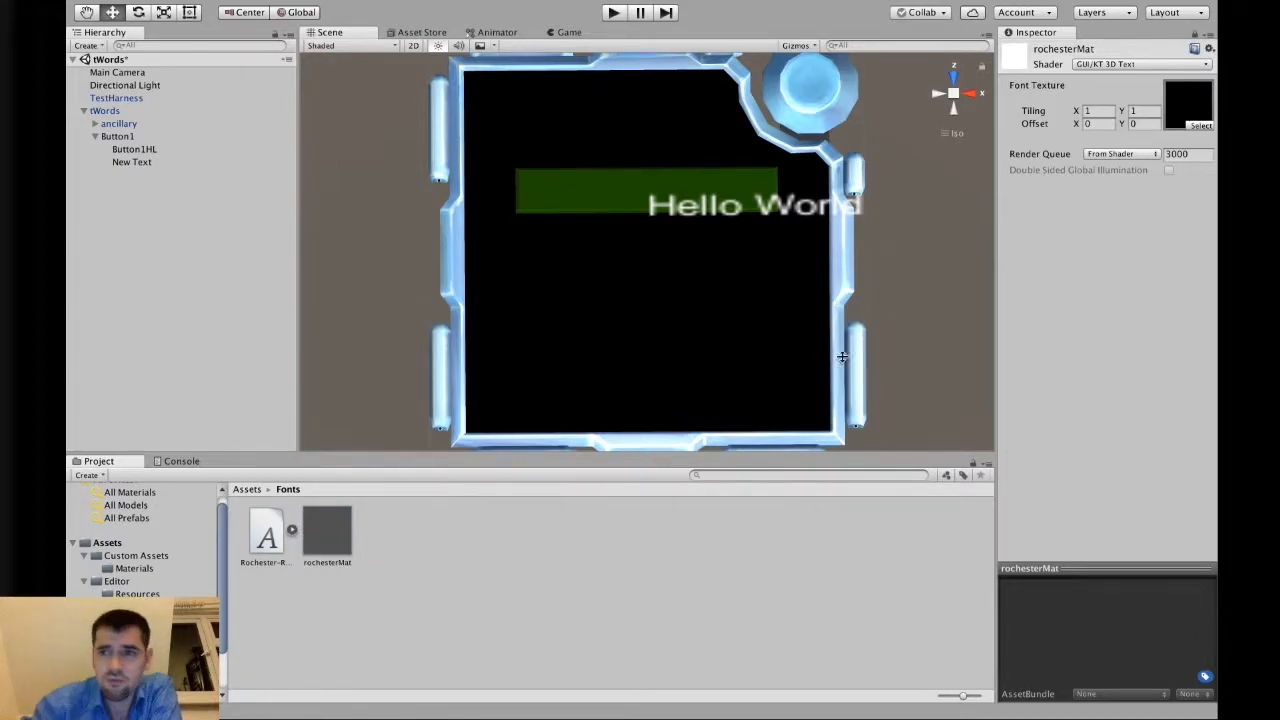
# Unlock the Inspector, select New Text, and replace its text with Tatterdemalion copied from the T-Words manual.
pyautogui.click(1195, 35)
pyautogui.click(130, 112)
pyautogui.click(149, 165)
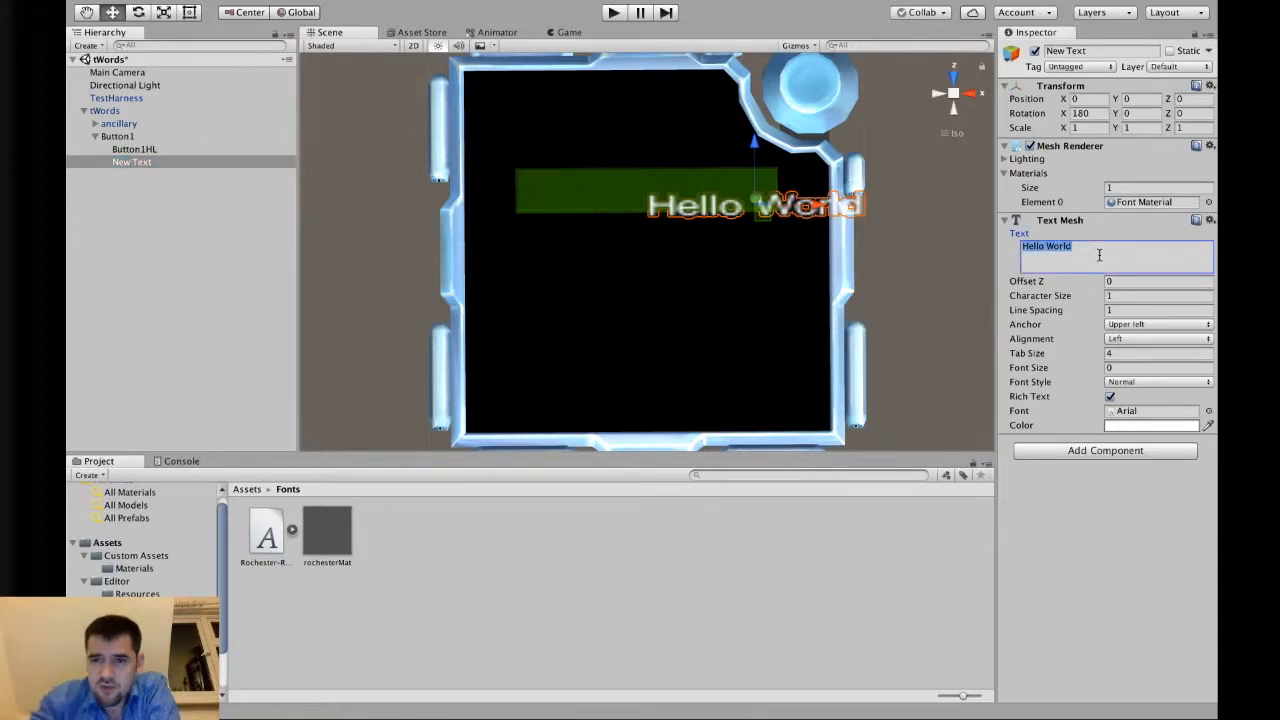
pyautogui.hotkey('ctrl', 'Left')
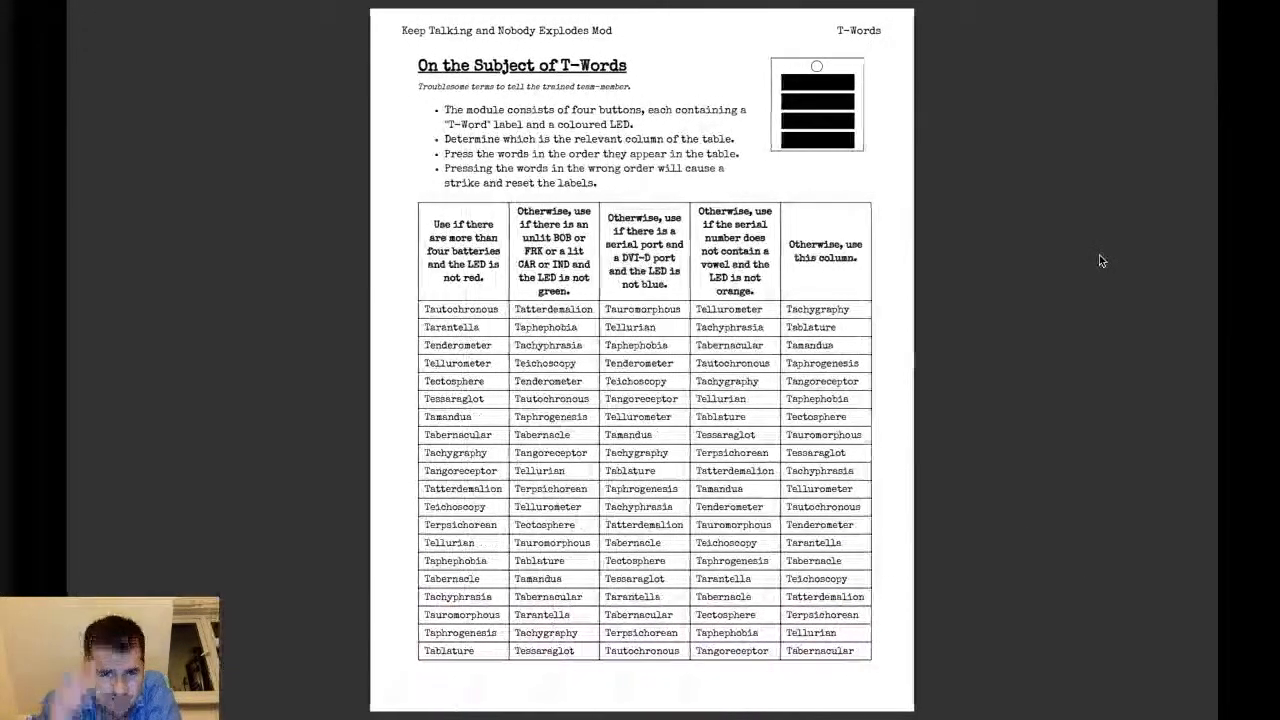
pyautogui.doubleClick(560, 308)
pyautogui.press('super+c')
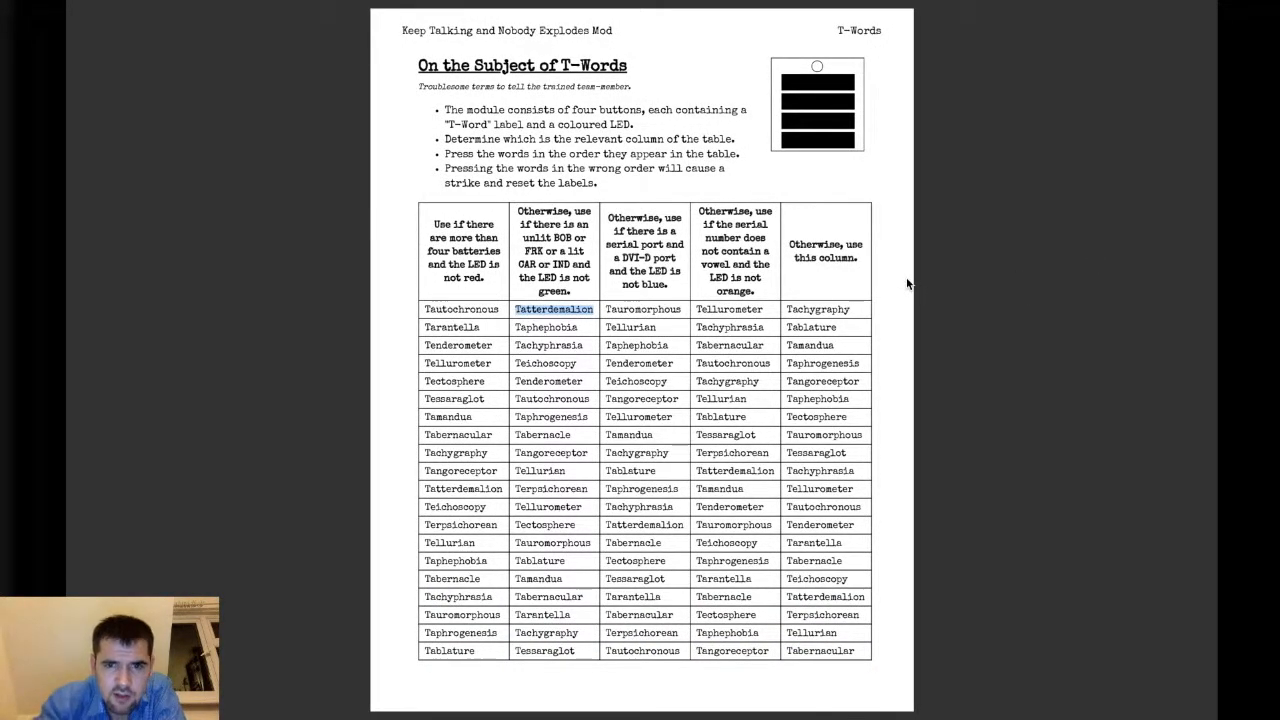
pyautogui.hotkey('ctrl', 'Right')
pyautogui.click(1119, 240)
pyautogui.press('super+a')
pyautogui.hotkey('ctrl', 'Left')
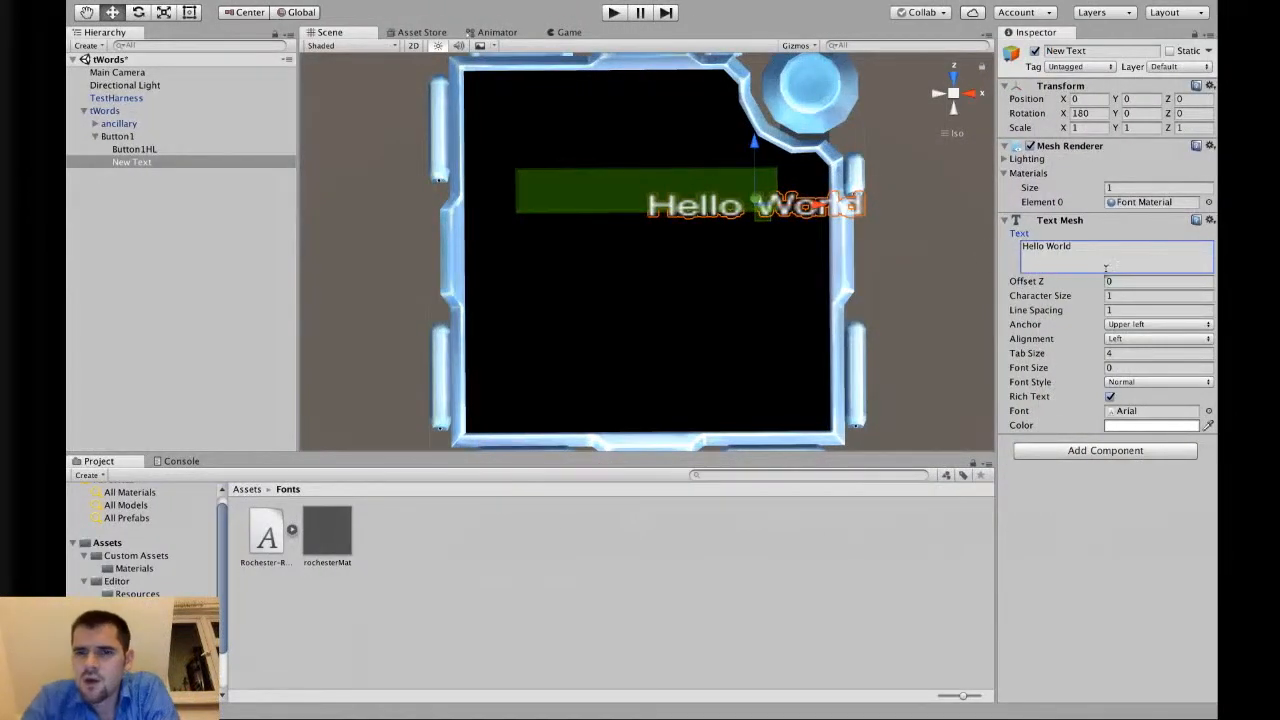
pyautogui.click(1135, 252)
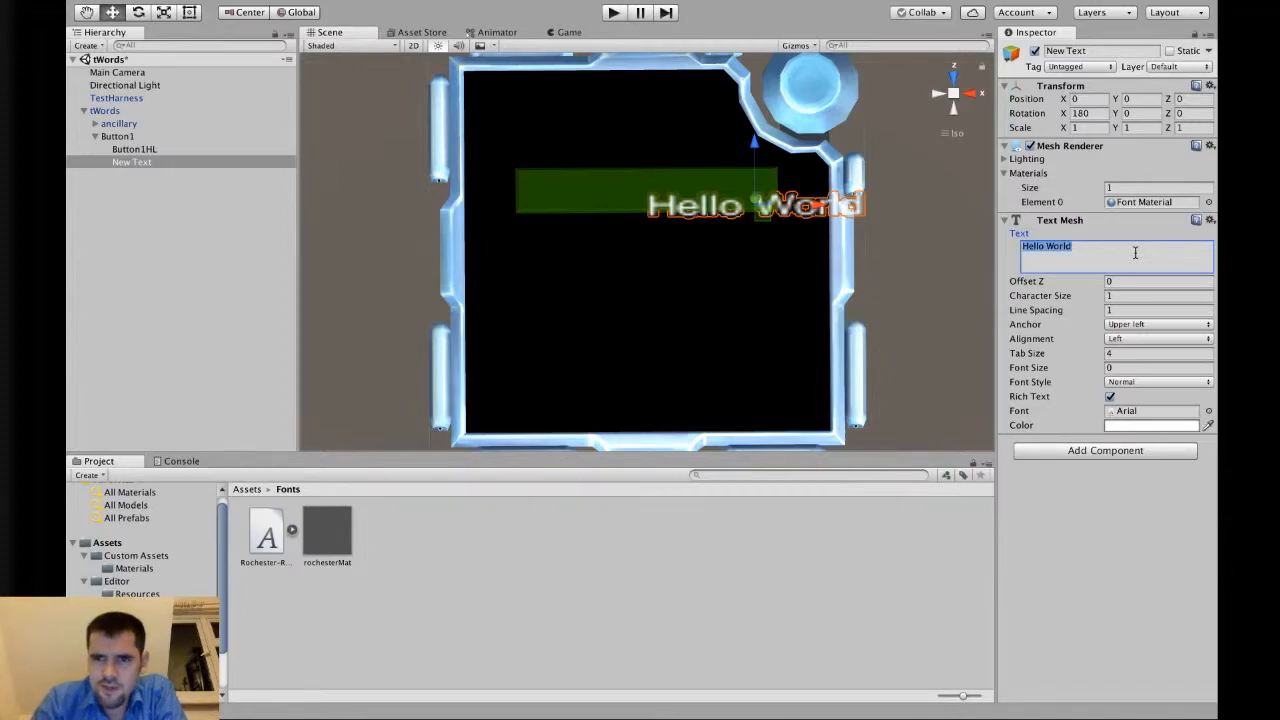
pyautogui.press('super+v')
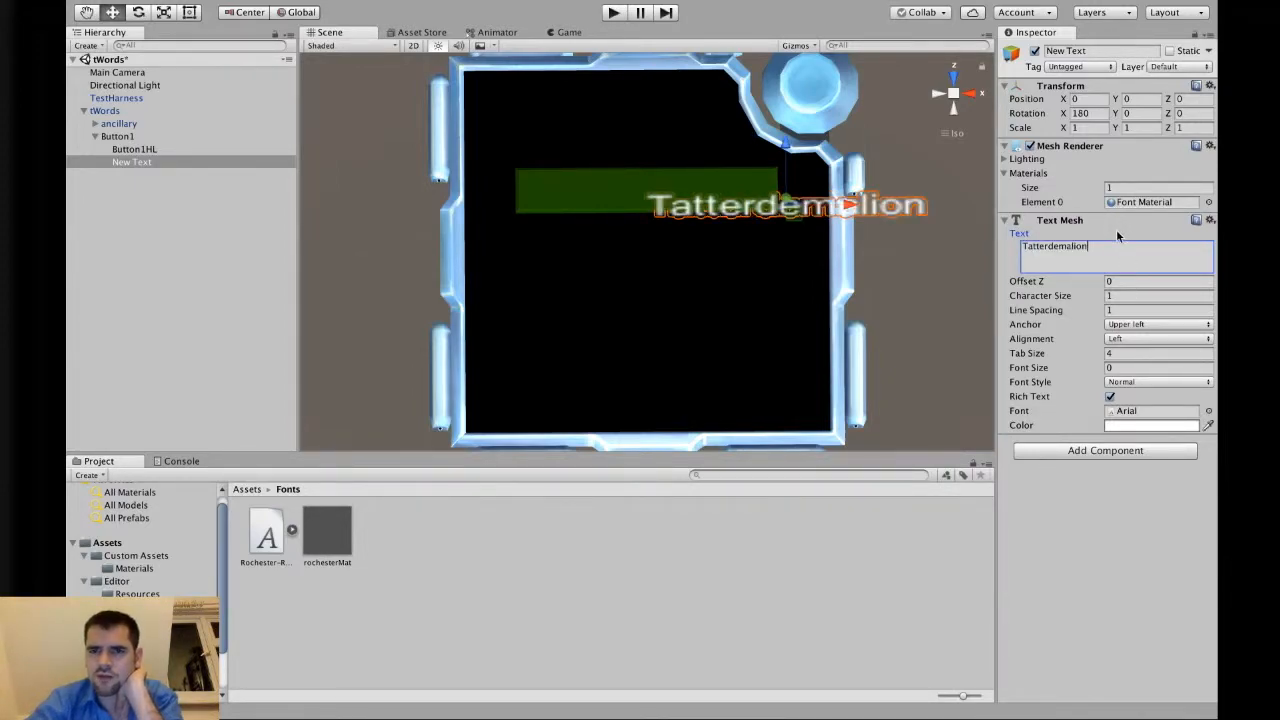
# Set the text's Character Size to 0.25.
pyautogui.click(1122, 280)
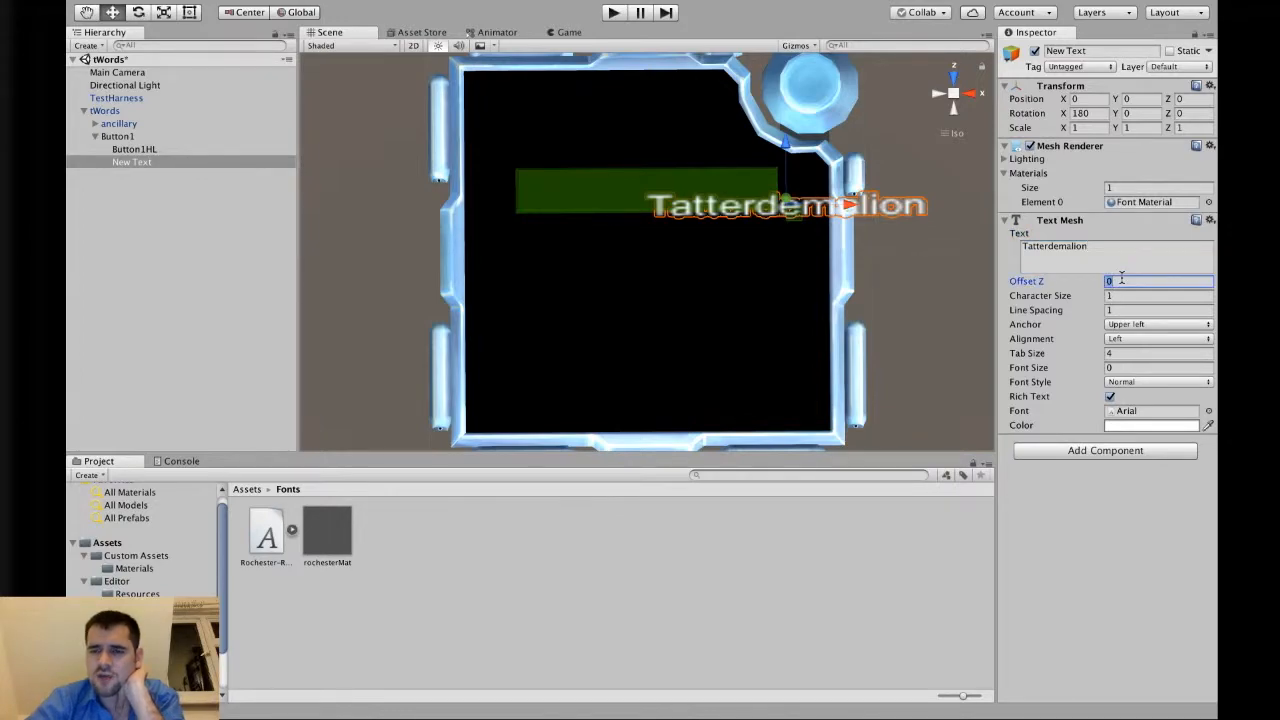
pyautogui.click(1128, 296)
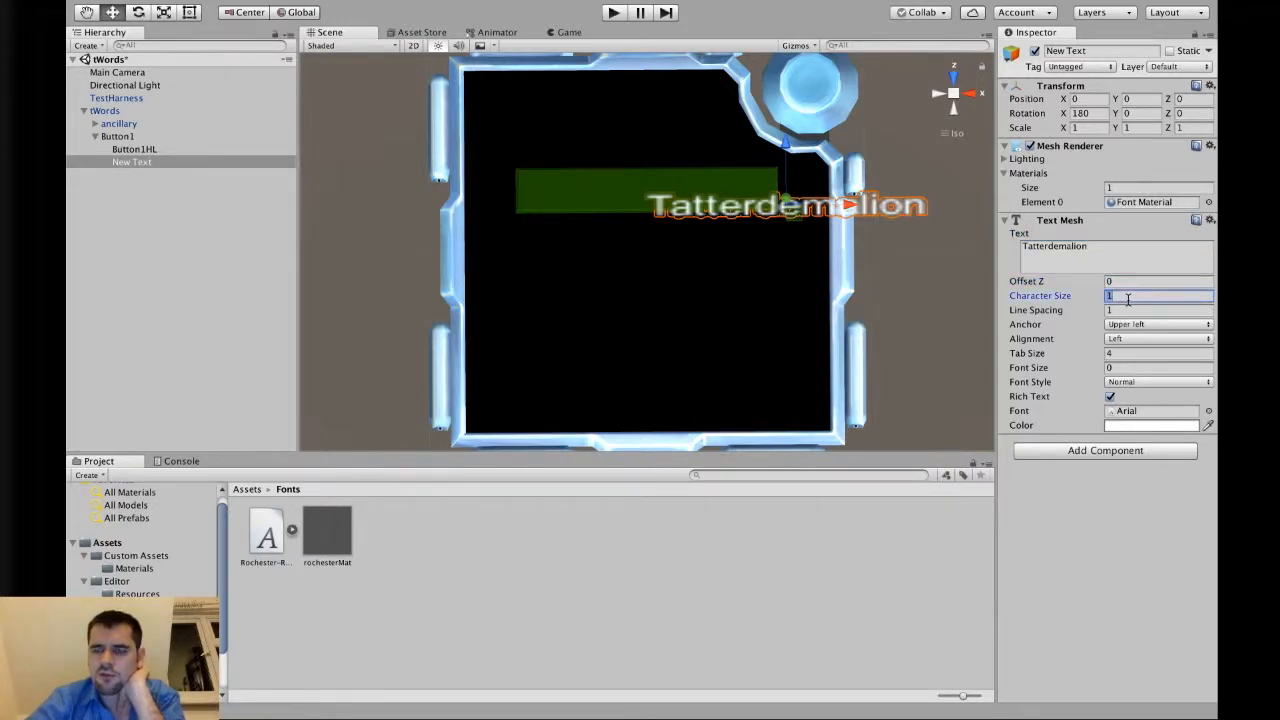
pyautogui.write('0.25')
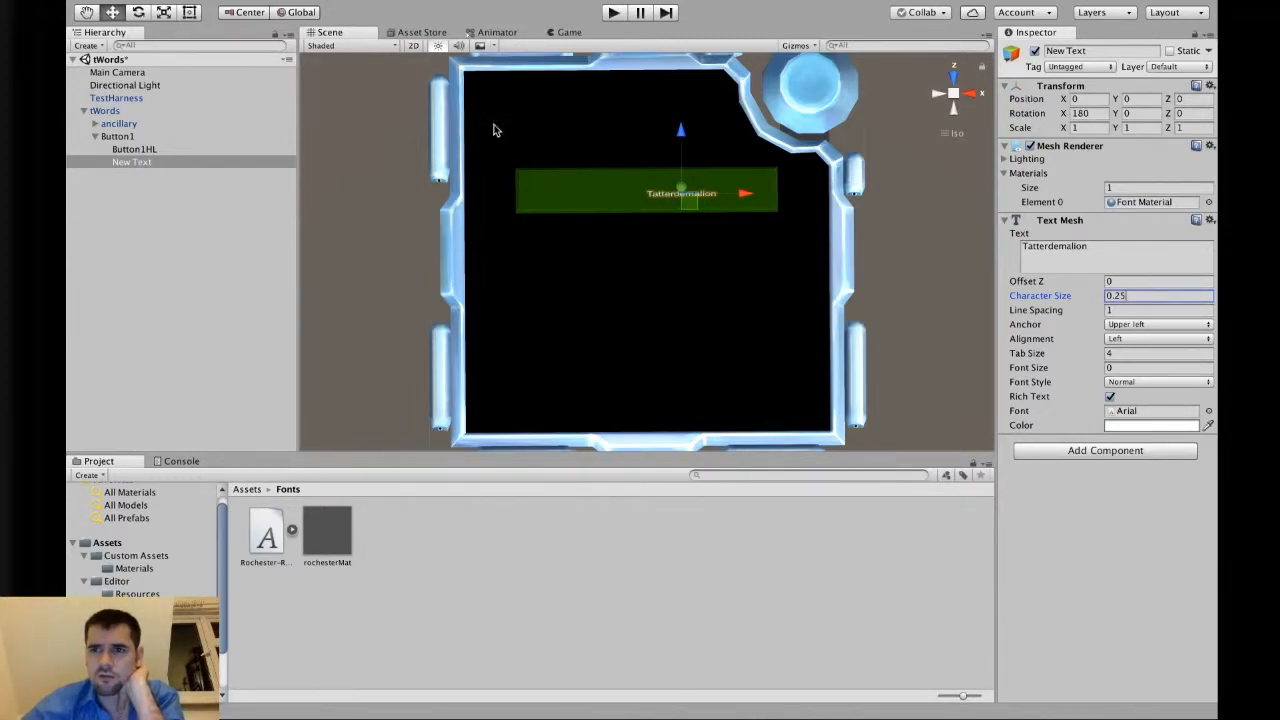
# Move New Text out of Button1 to the top level and set its scale to 0.015, 0.015, 0.1.
pyautogui.click(139, 164)
pyautogui.moveTo(139, 166); pyautogui.dragTo(143, 300)
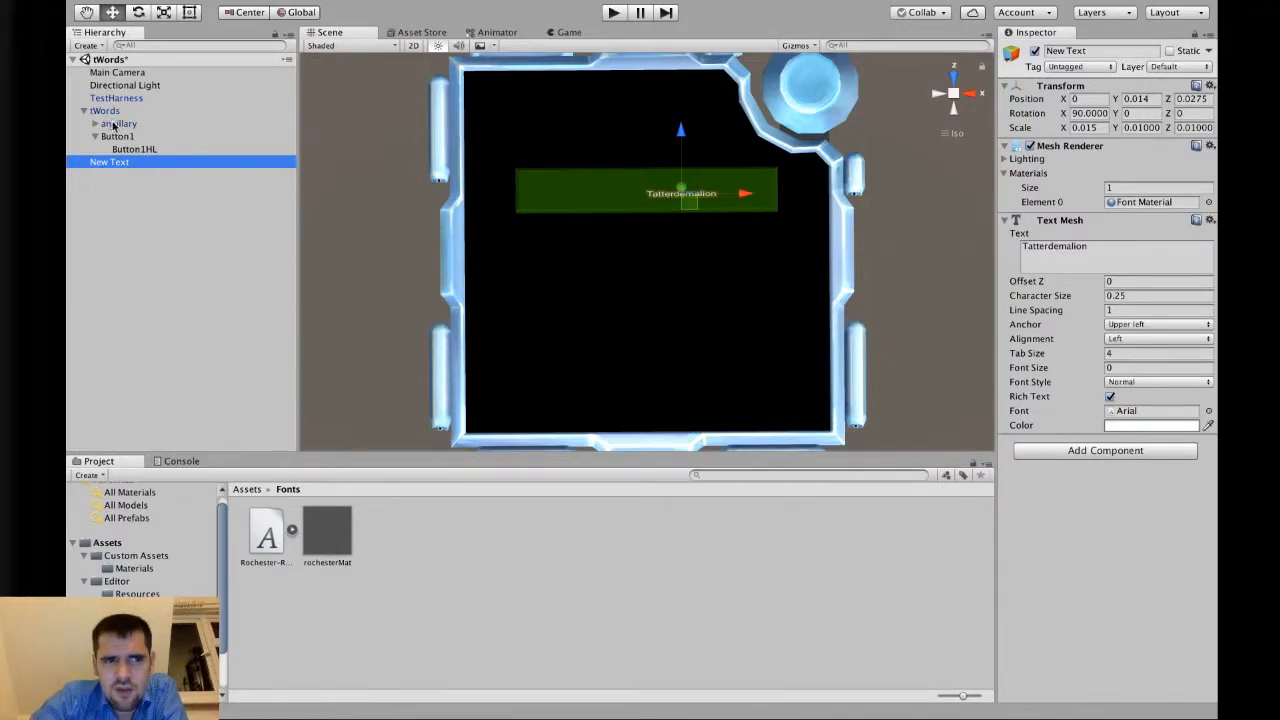
pyautogui.click(1086, 128)
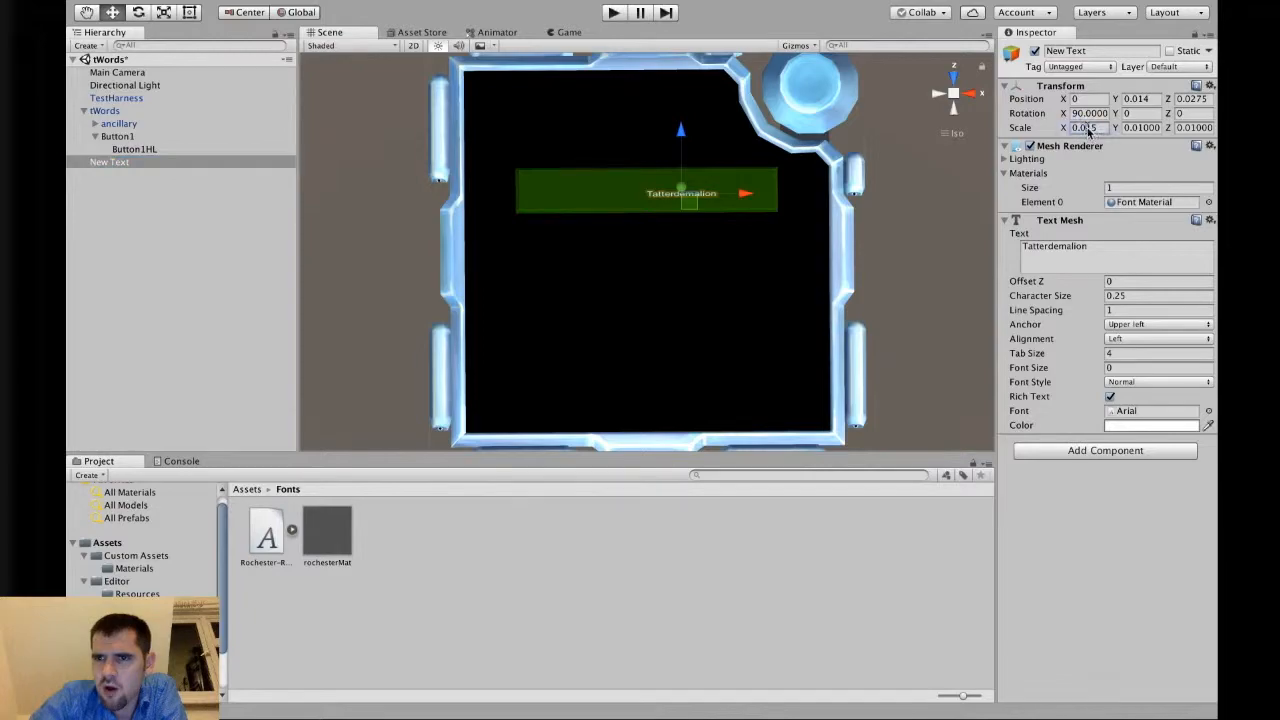
pyautogui.click(1146, 128)
pyautogui.click(1192, 128)
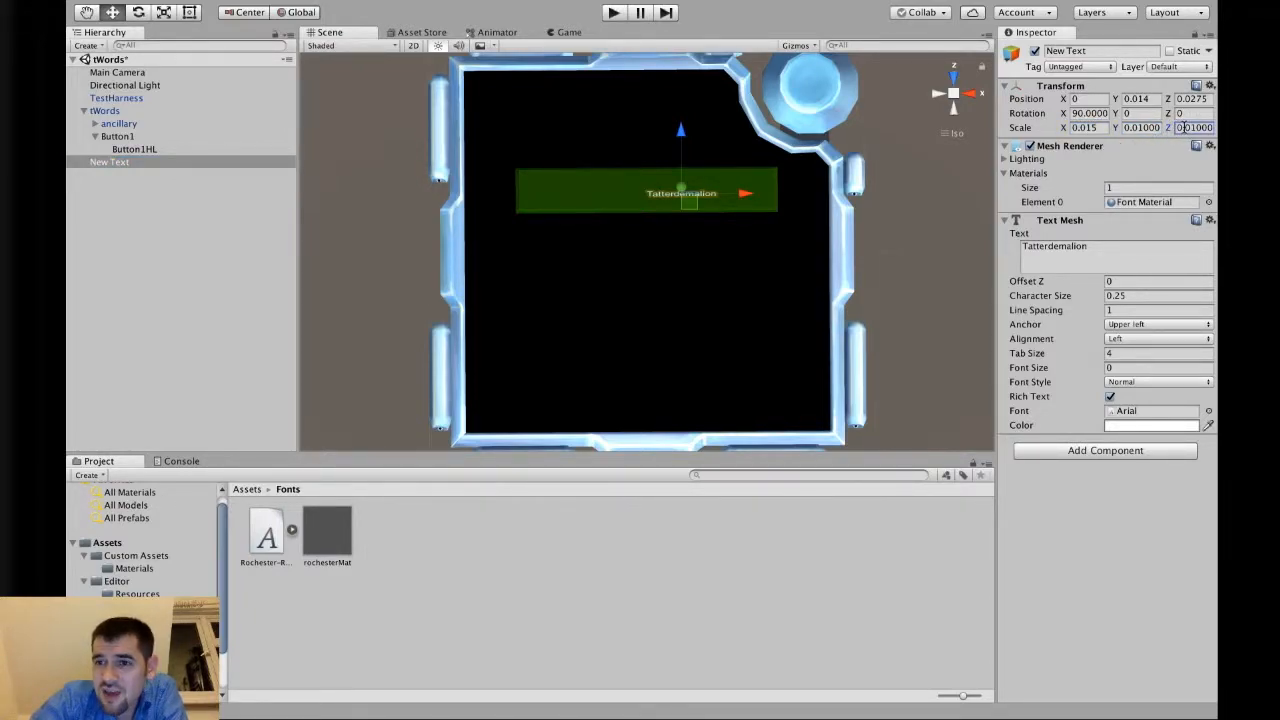
pyautogui.press('BackSpace')
pyautogui.write('1000000')
pyautogui.press('Return')
pyautogui.write('0.1')
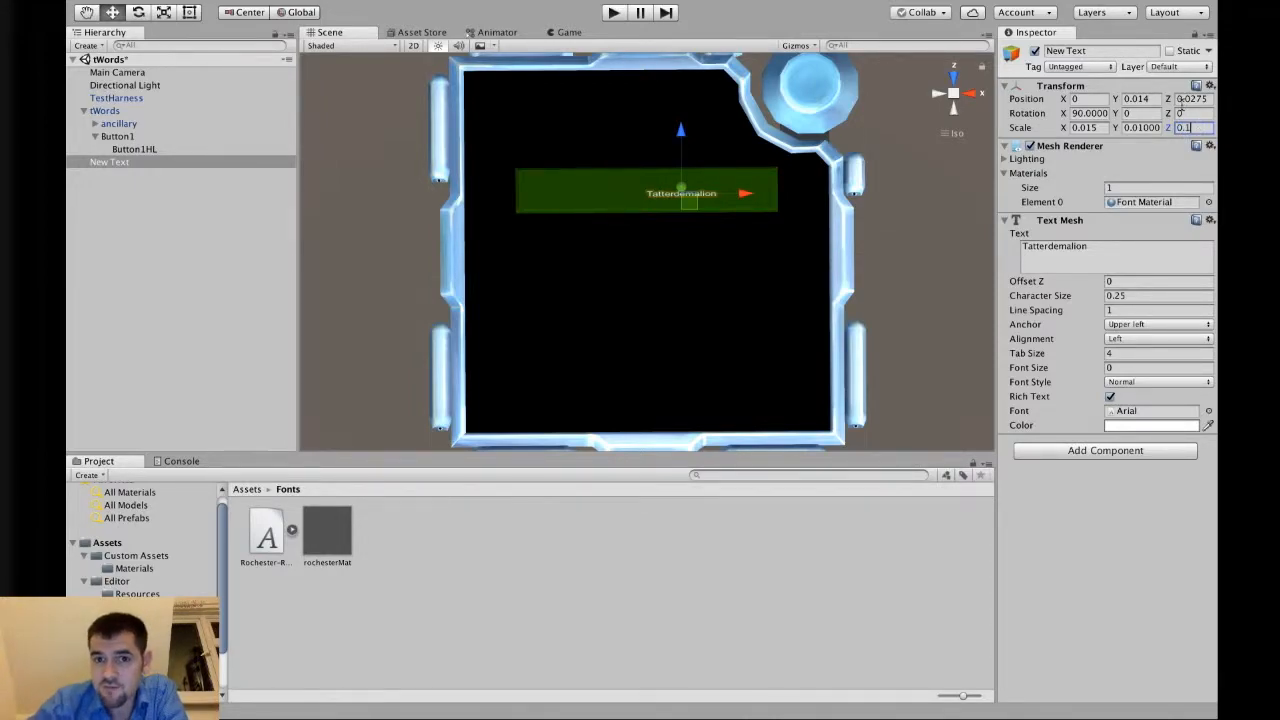
pyautogui.click(1138, 127)
pyautogui.click(1143, 127)
pyautogui.press('super+a')
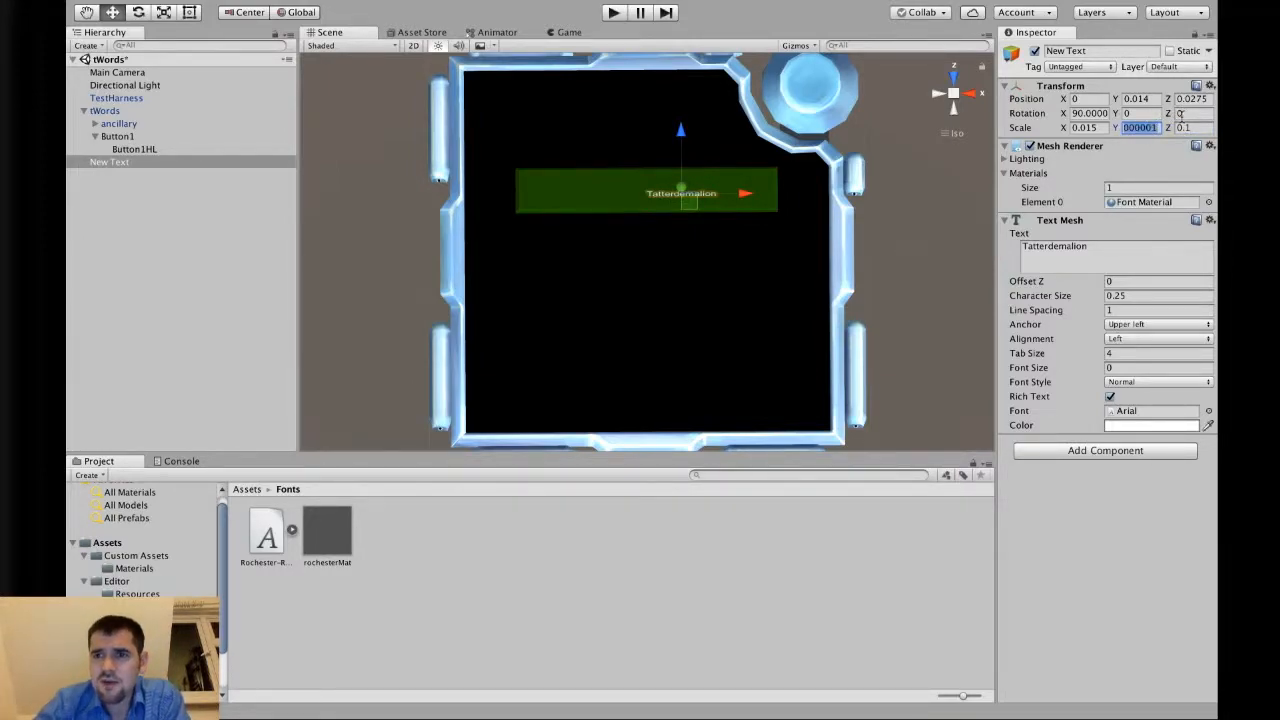
pyautogui.write('0.015')
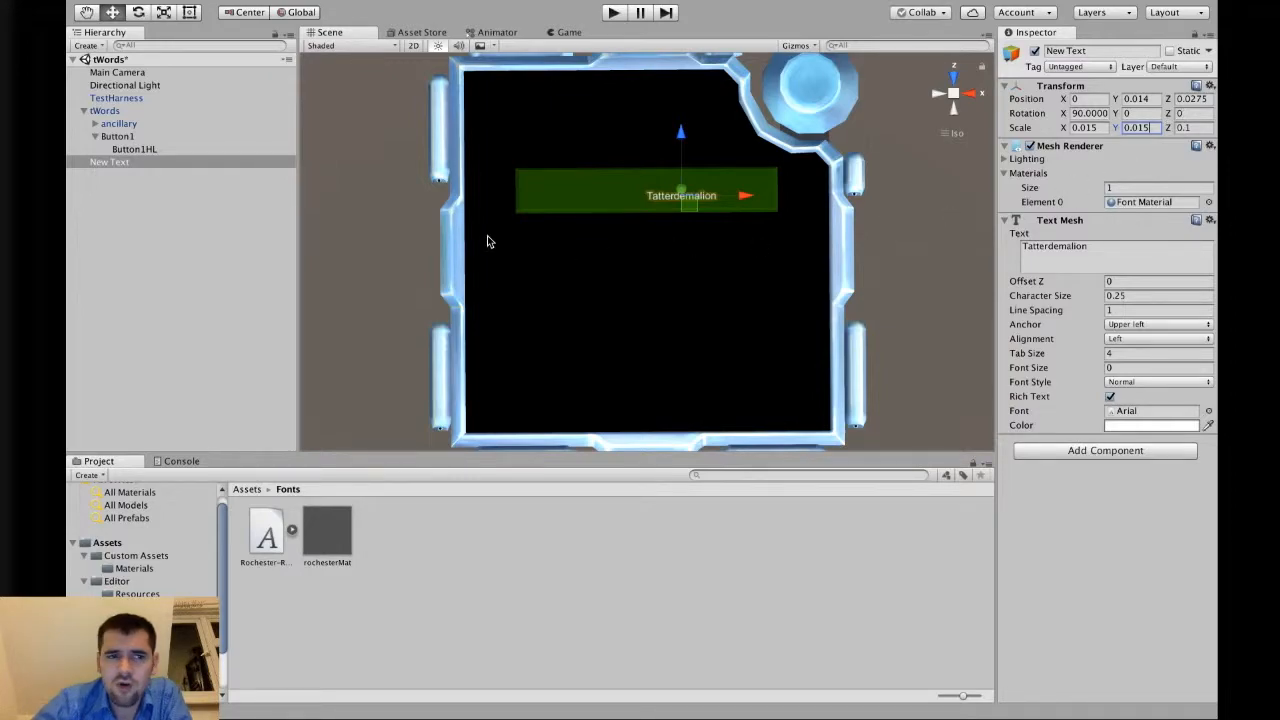
pyautogui.click(190, 262)
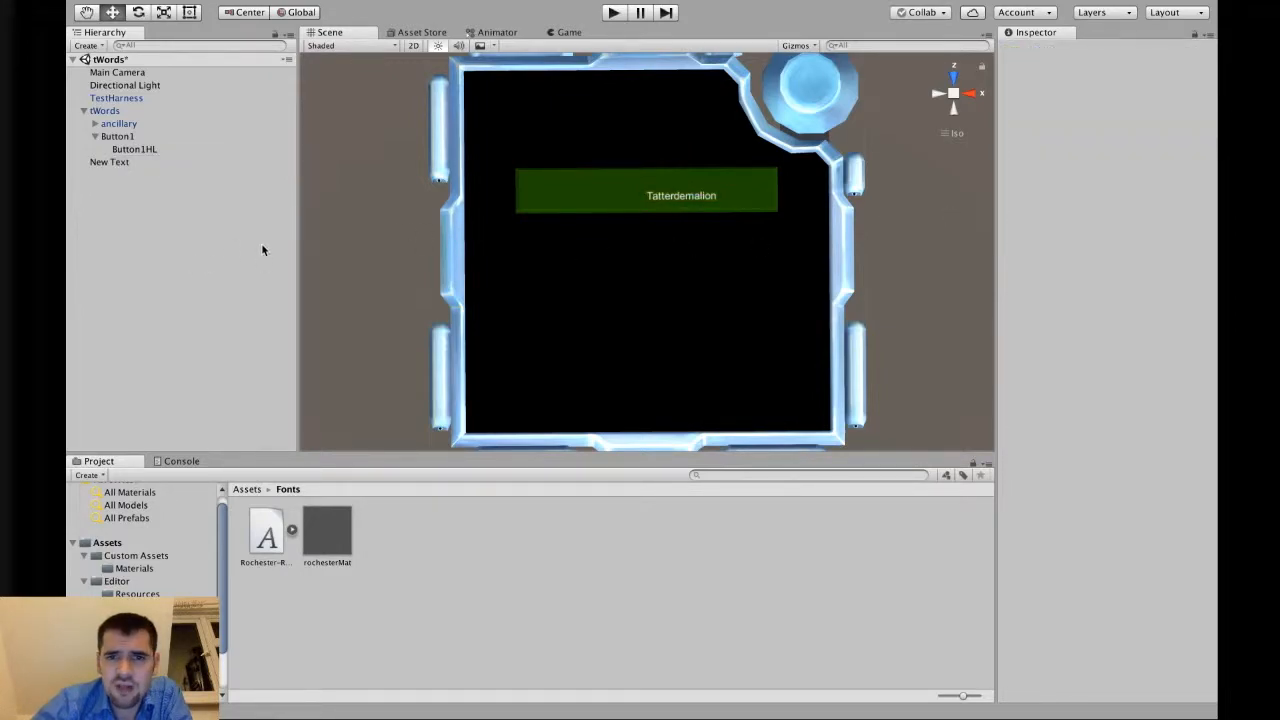
# Move New Text back under Button1 and set its Z scale to 1.
pyautogui.click(116, 162)
pyautogui.moveTo(114, 160); pyautogui.dragTo(125, 142)
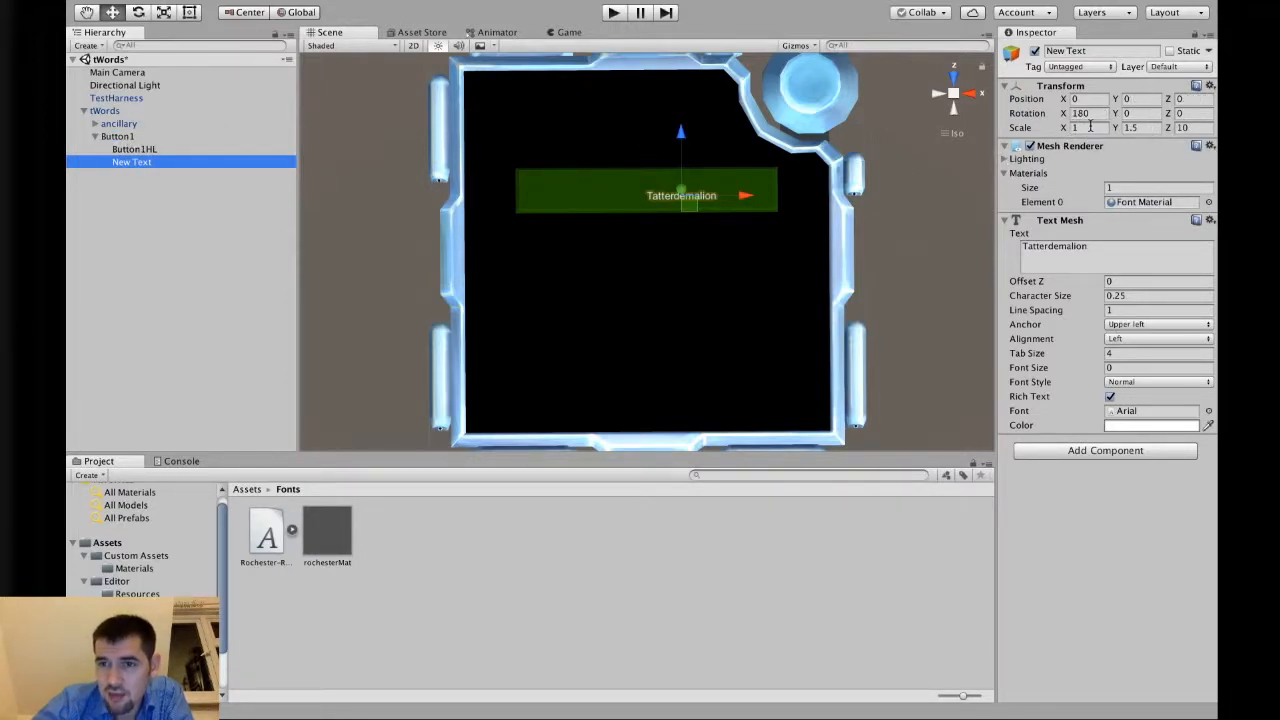
pyautogui.moveTo(130, 162); pyautogui.dragTo(135, 254)
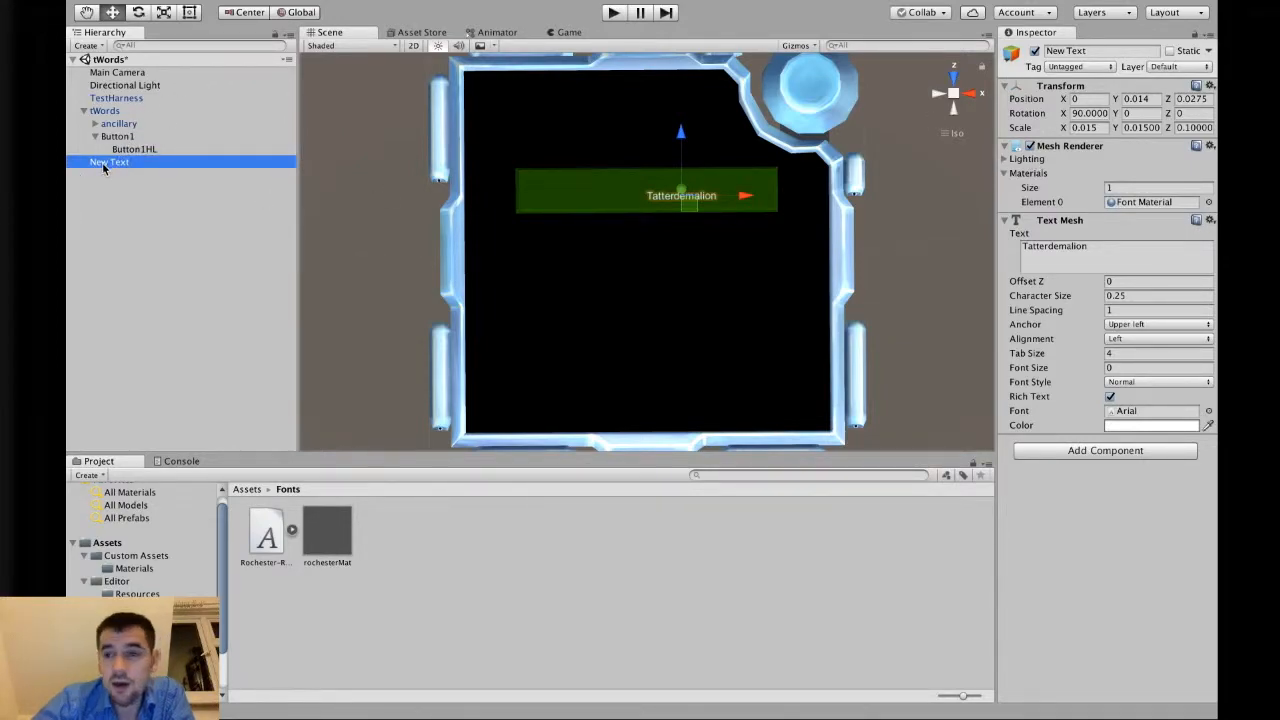
pyautogui.moveTo(102, 162); pyautogui.dragTo(131, 139)
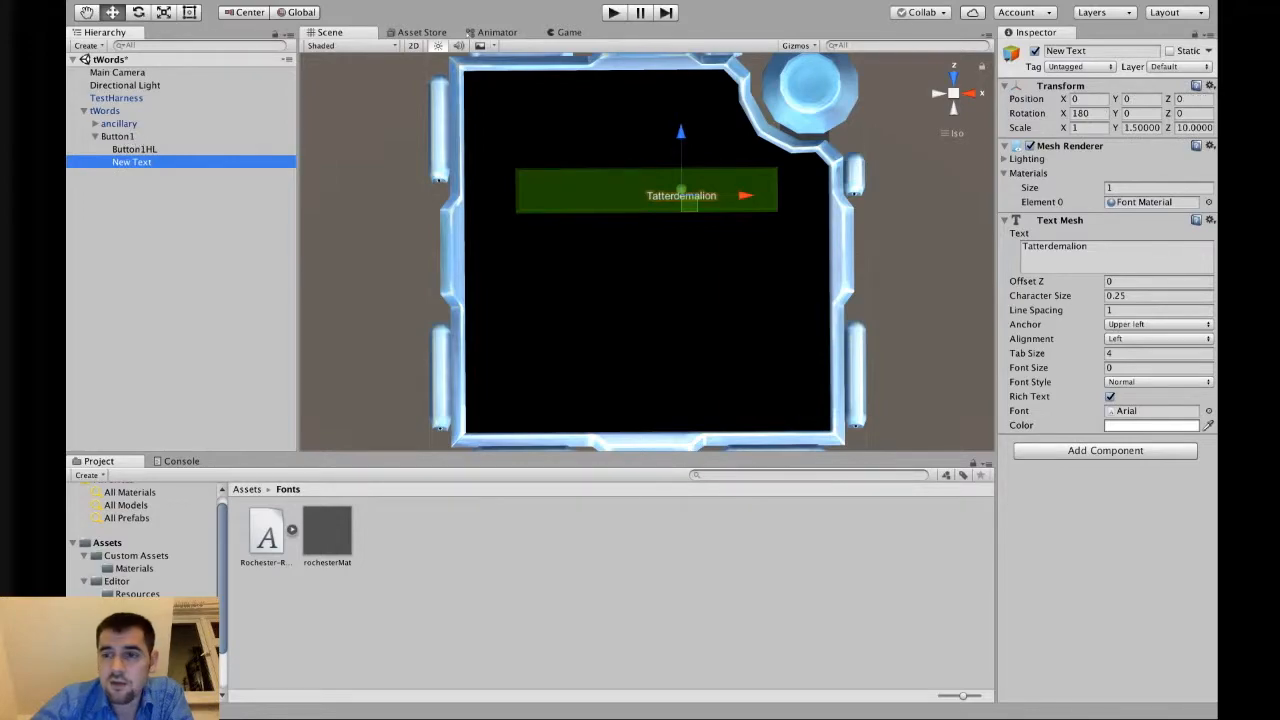
pyautogui.click(1194, 127)
pyautogui.write('1')
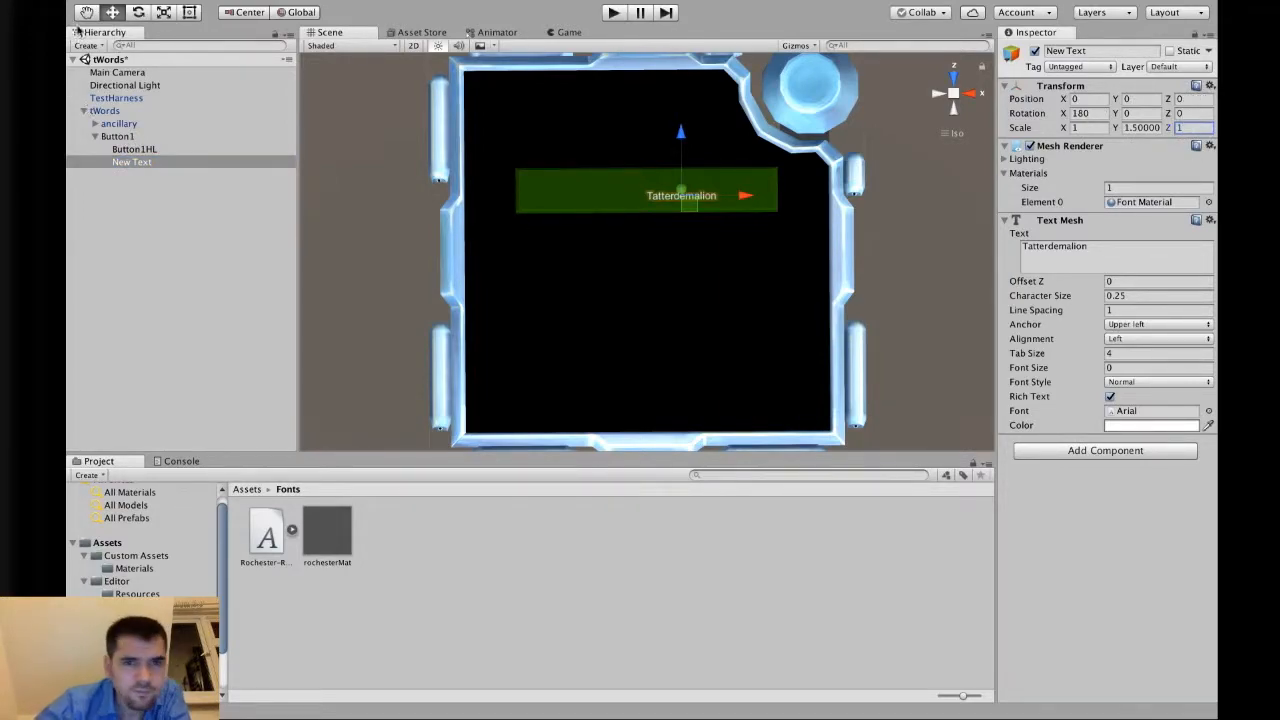
# Rename New Text to Button1Text.
pyautogui.click(130, 149)
pyautogui.click(133, 162)
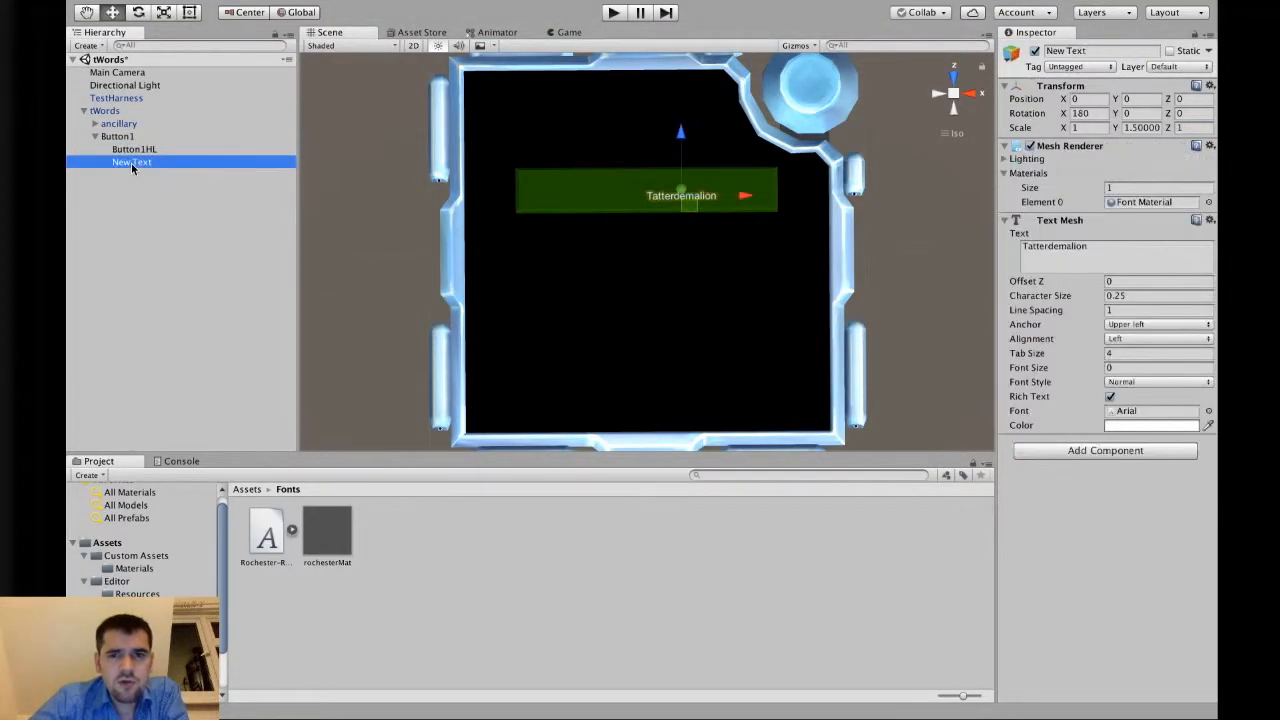
pyautogui.click(135, 165)
pyautogui.write('Button1Text')
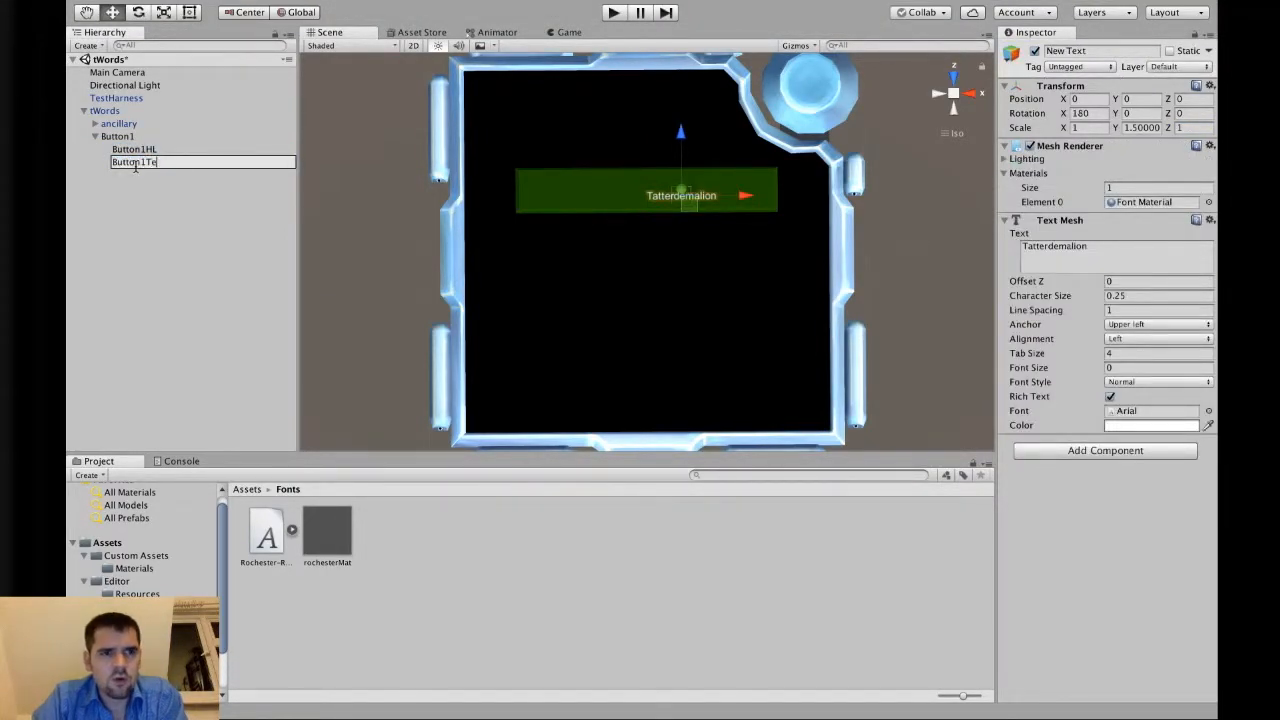
pyautogui.press('Return')
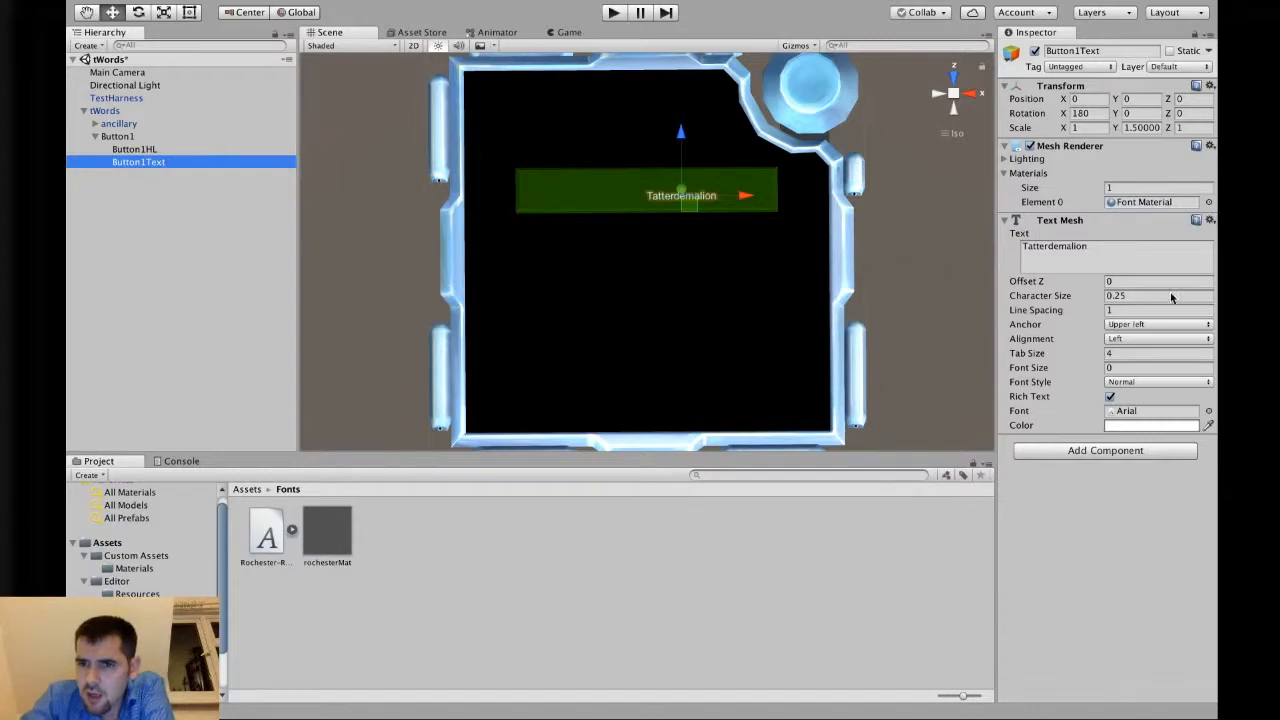
# Try different Anchor positions for the text, ending at Middle center, and set Alignment to Center.
pyautogui.click(1147, 310)
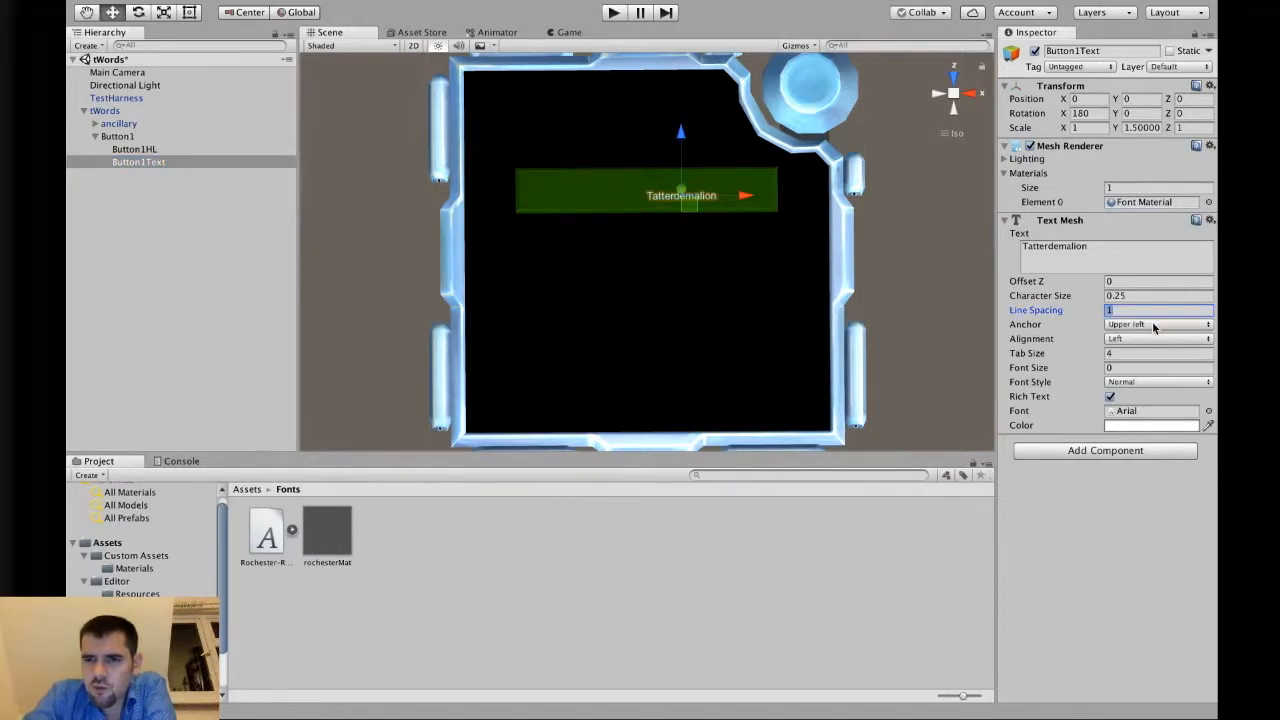
pyautogui.click(1152, 325)
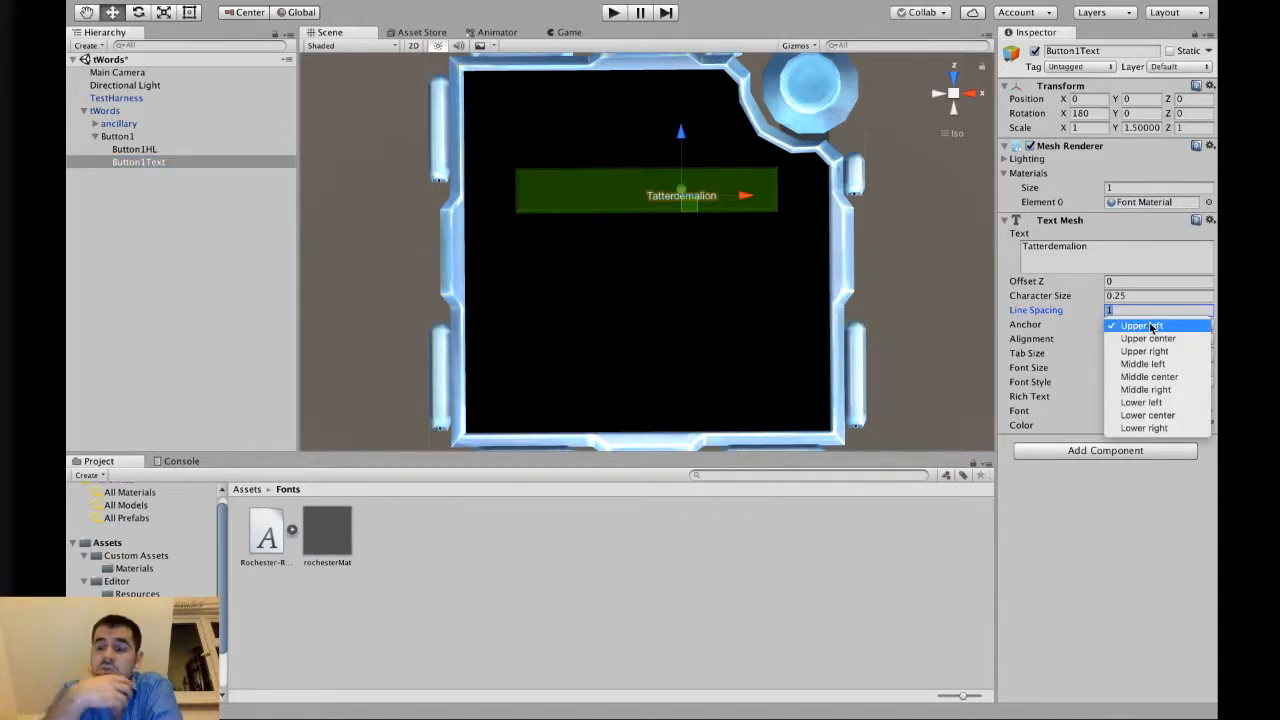
pyautogui.click(1160, 338)
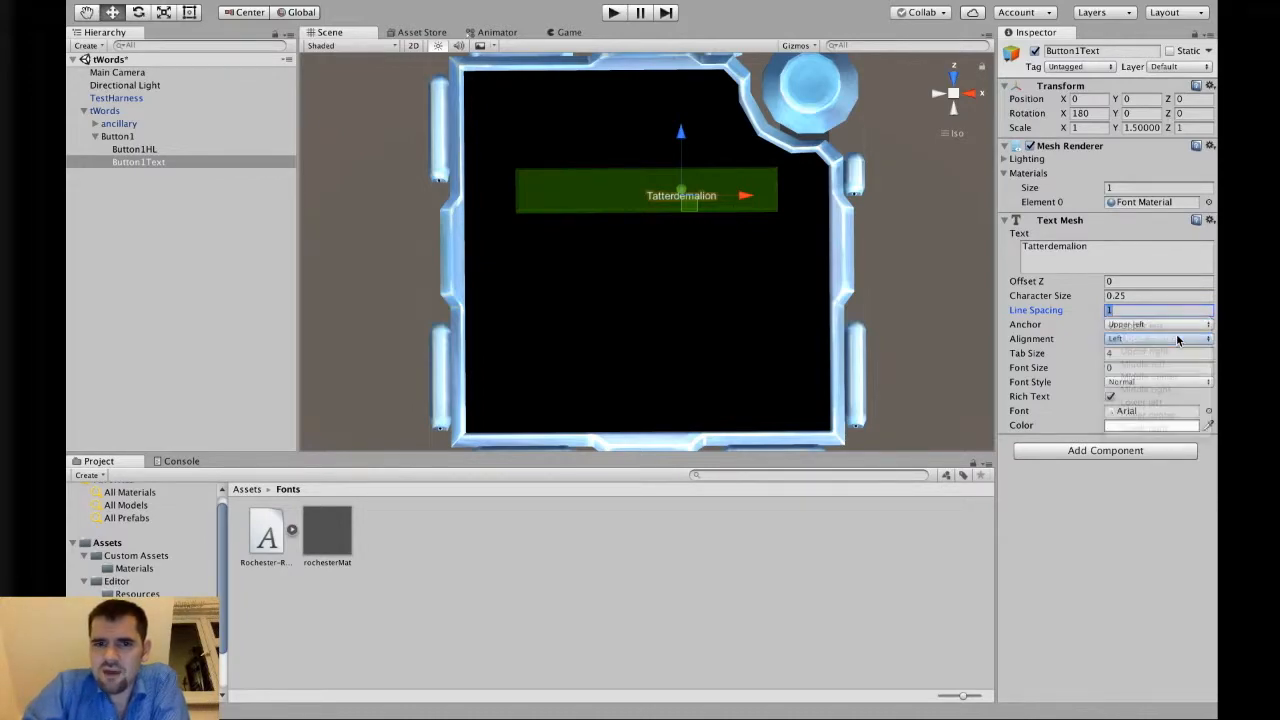
pyautogui.click(1167, 325)
pyautogui.click(1166, 338)
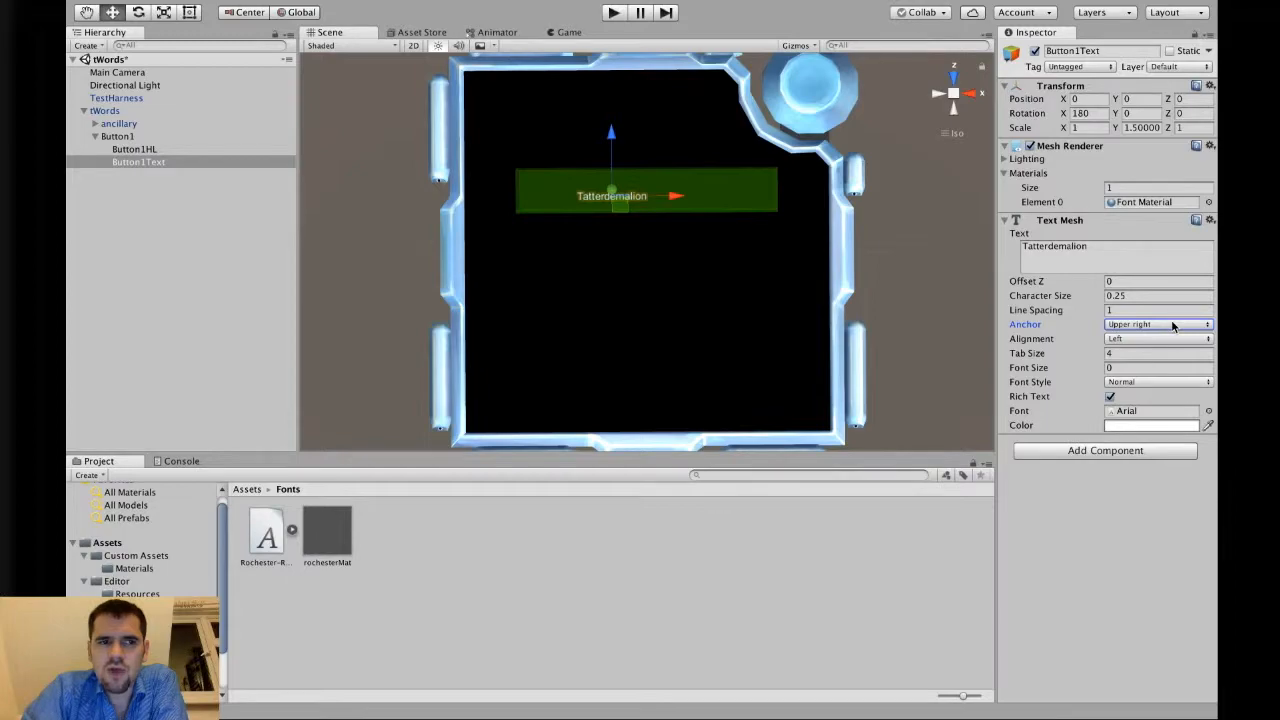
pyautogui.click(1173, 325)
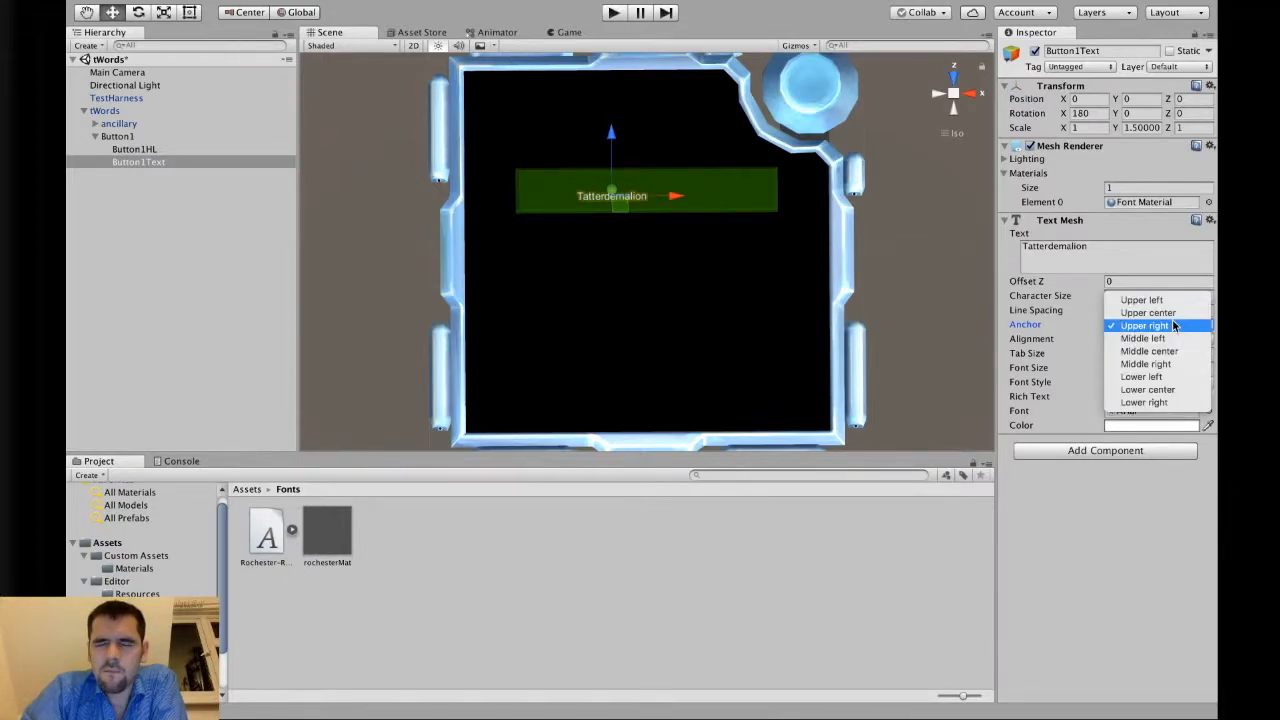
pyautogui.click(1170, 351)
pyautogui.click(1175, 326)
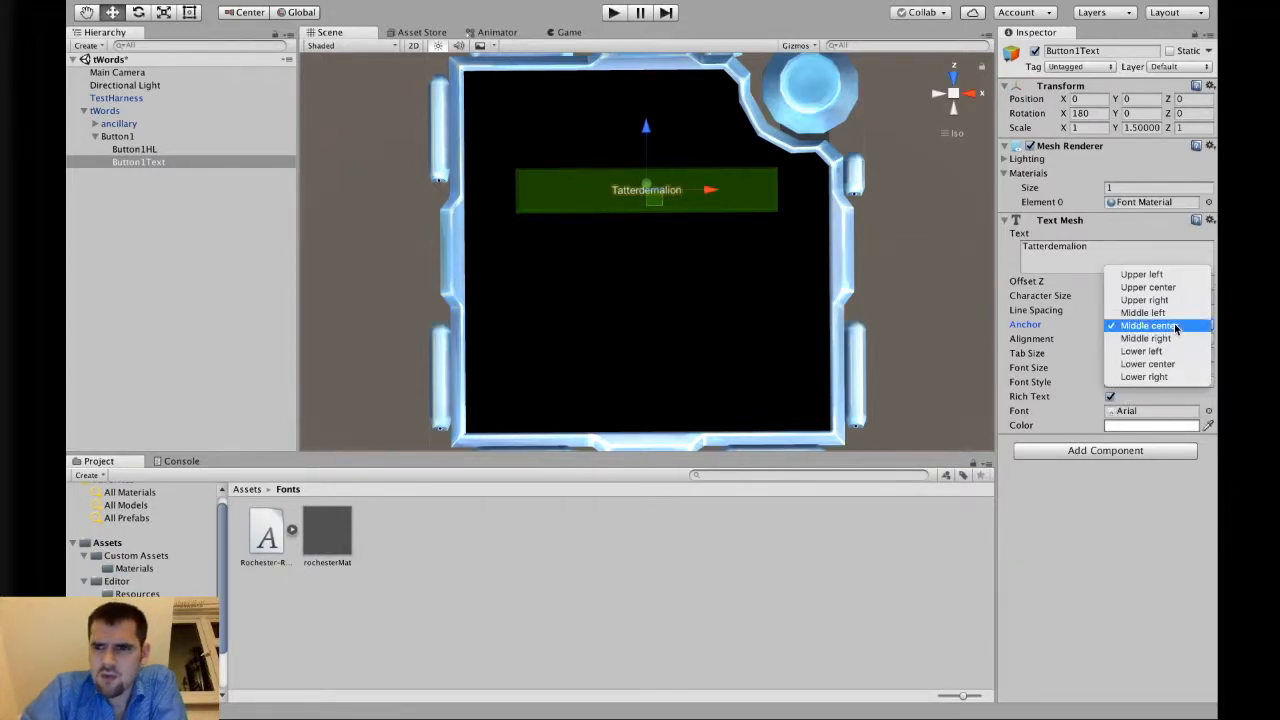
pyautogui.click(1175, 326)
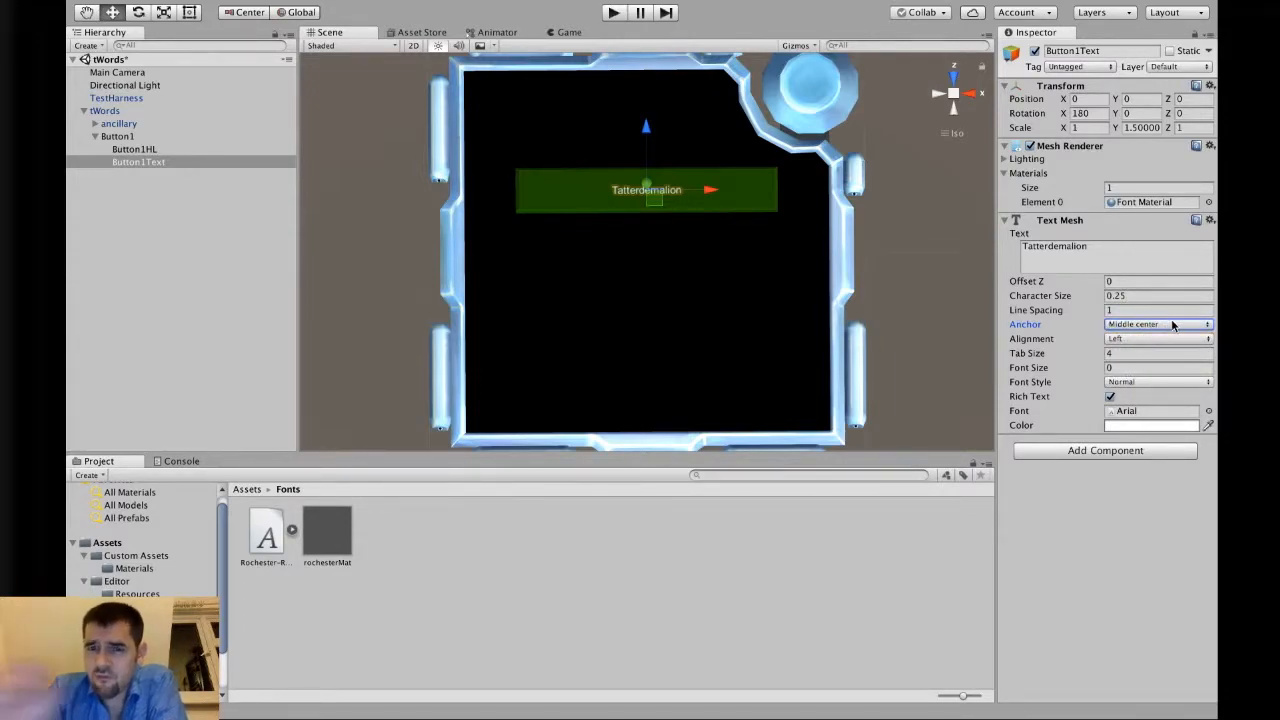
pyautogui.click(1174, 330)
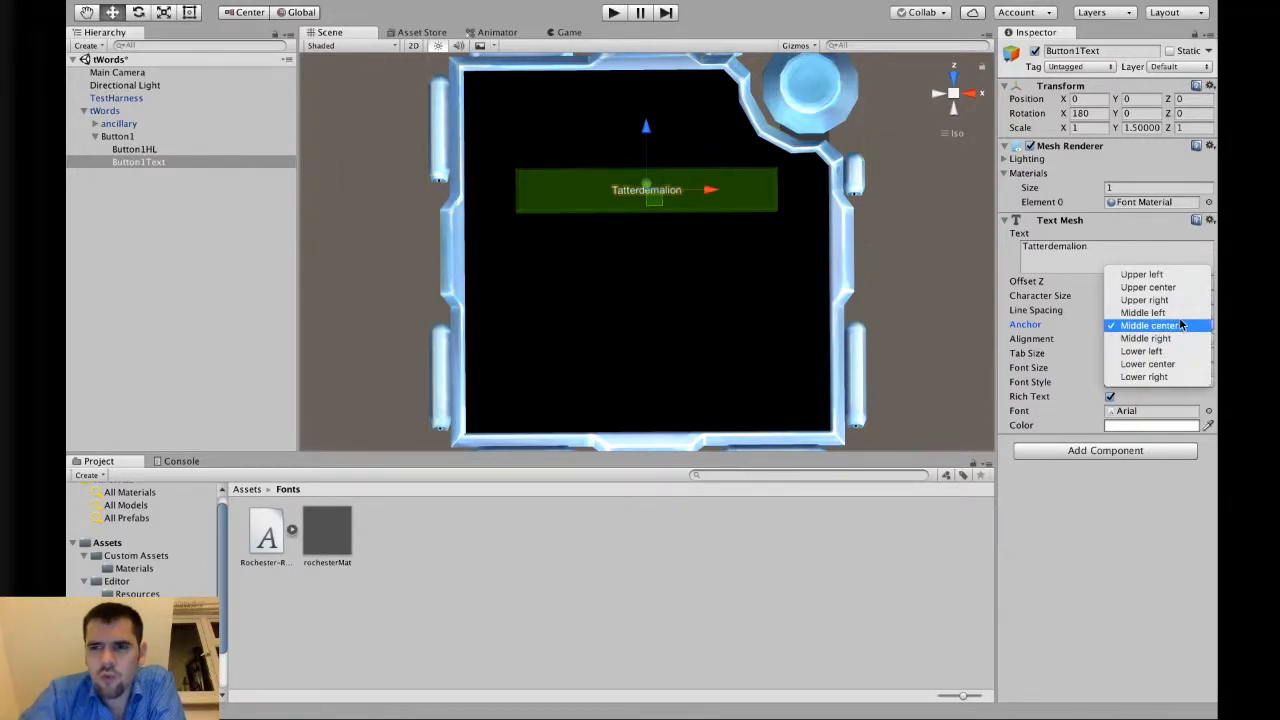
pyautogui.click(1181, 328)
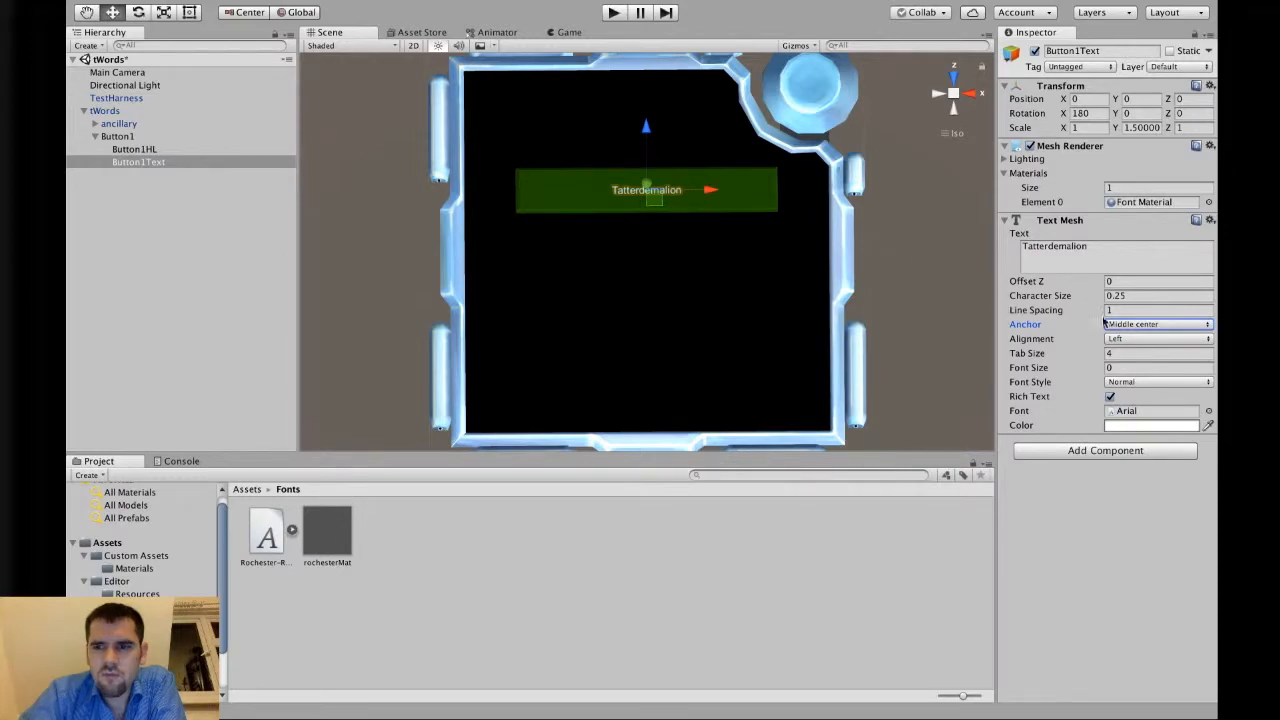
pyautogui.click(1132, 340)
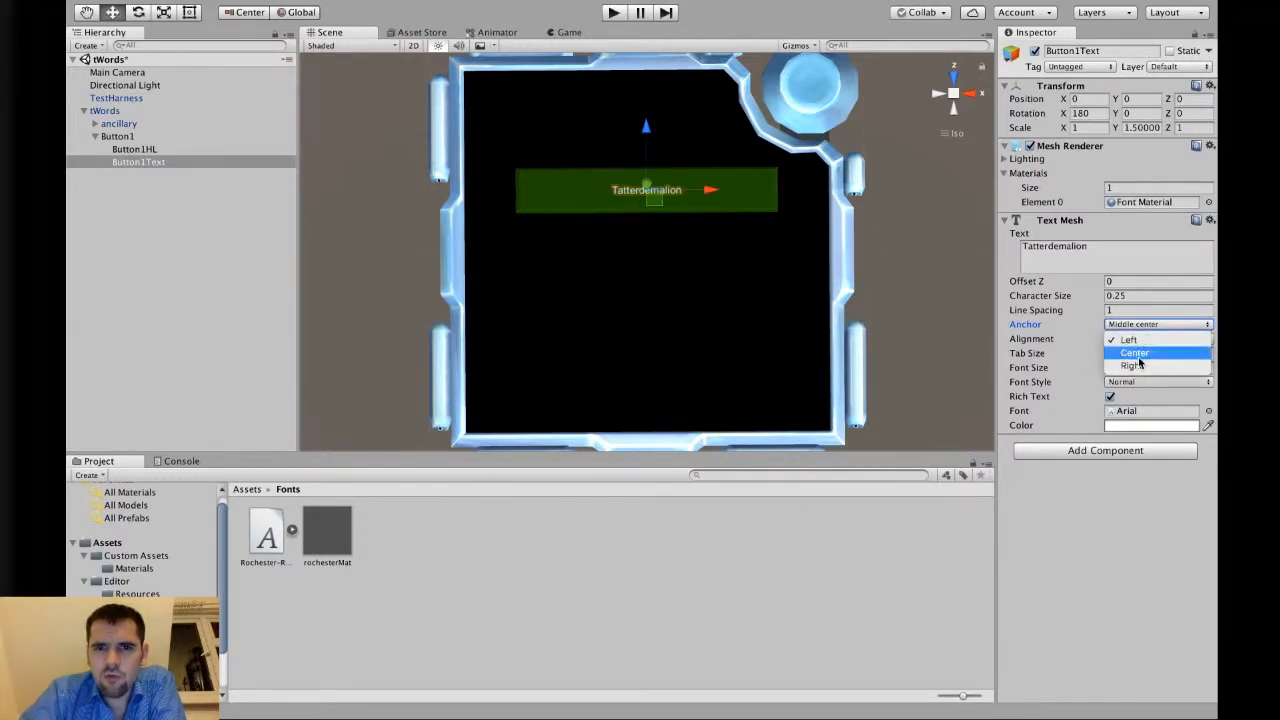
pyautogui.click(1137, 358)
# Set the Anchor back to Upper left and compare Left, Center and Right alignment, ending at Left.
pyautogui.click(1141, 325)
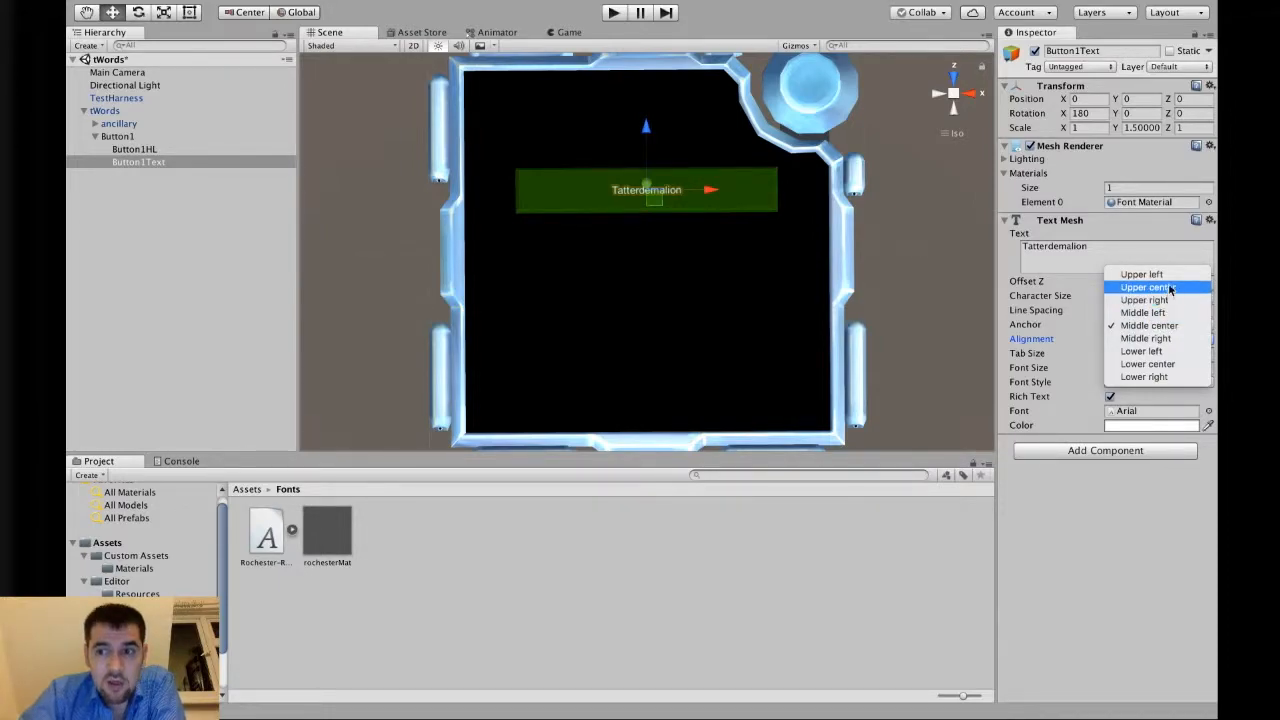
pyautogui.click(1166, 274)
pyautogui.click(1152, 340)
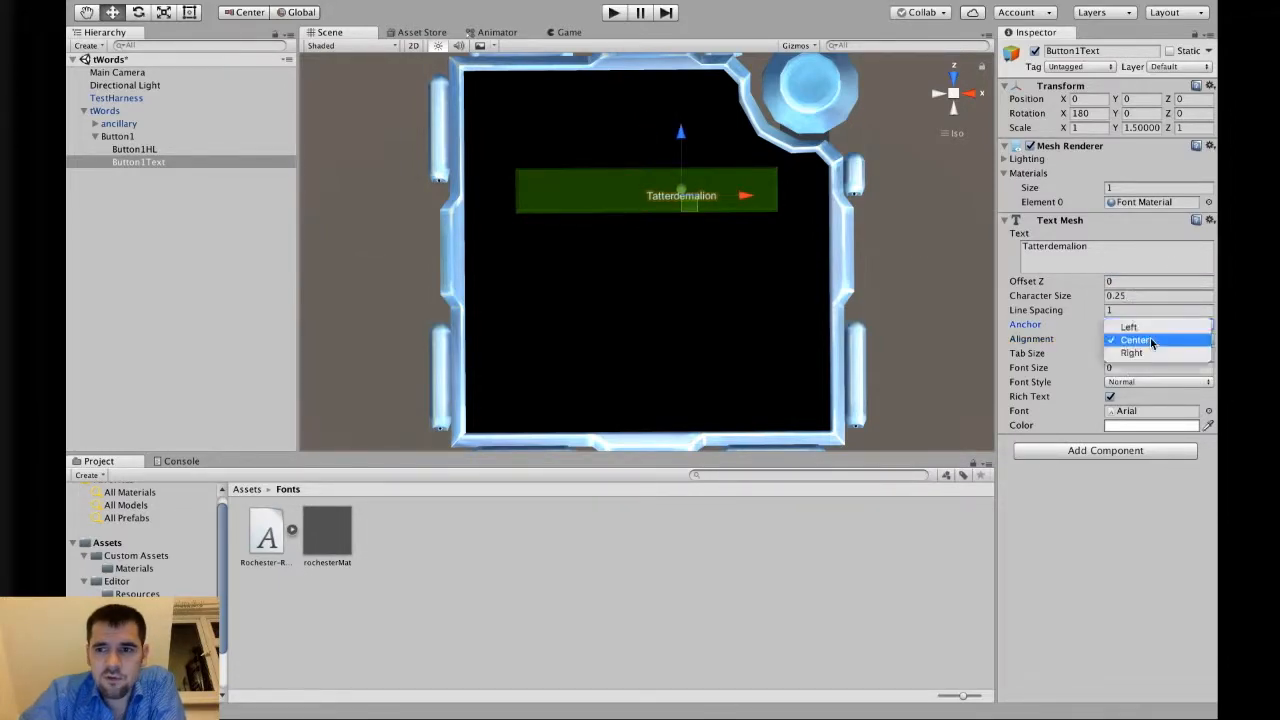
pyautogui.click(1146, 326)
pyautogui.click(1148, 340)
pyautogui.click(1146, 352)
pyautogui.click(1140, 345)
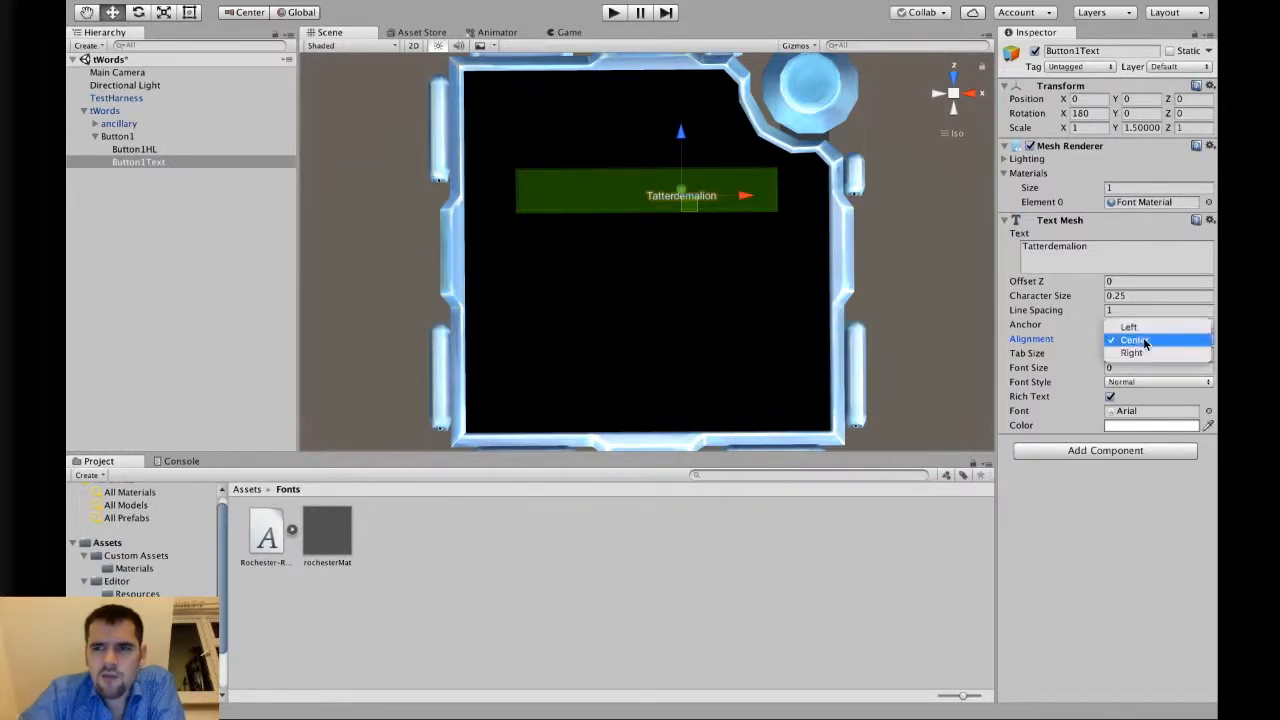
pyautogui.click(1154, 325)
# Append " on toast" to the Tatterdemalion text, then delete it again.
pyautogui.click(1137, 257)
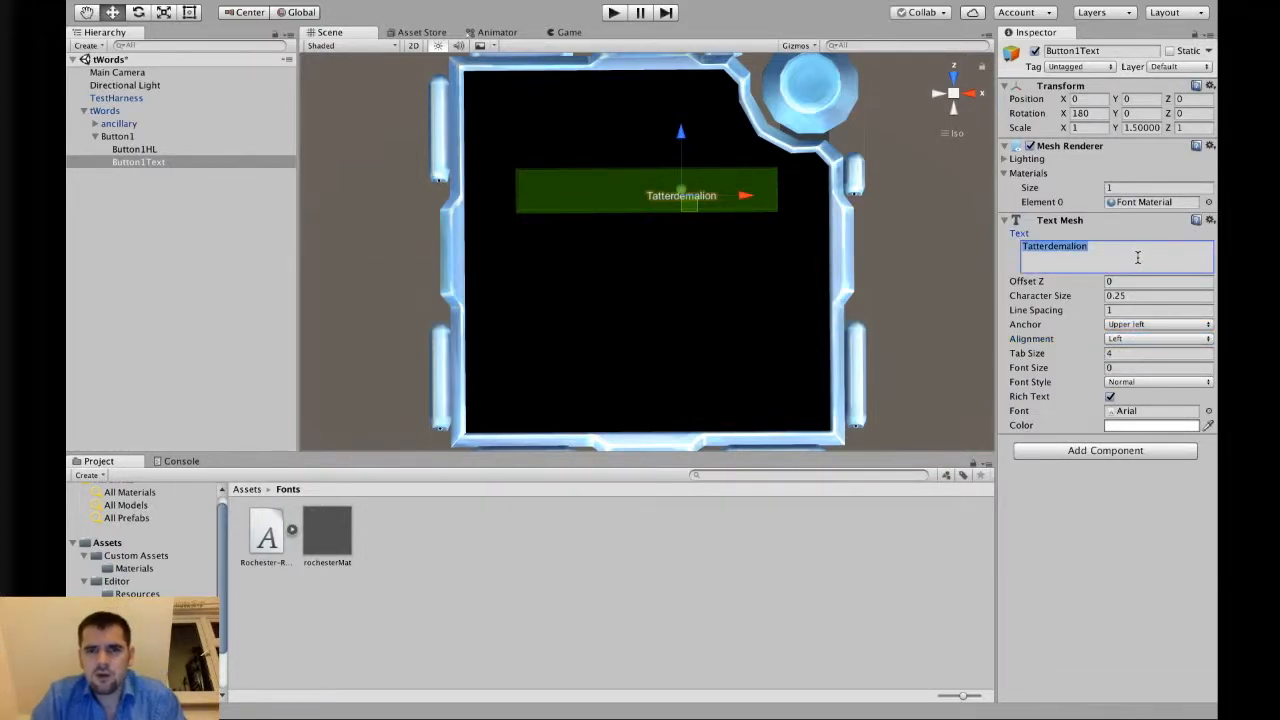
pyautogui.click(1137, 257)
pyautogui.write('on toast')
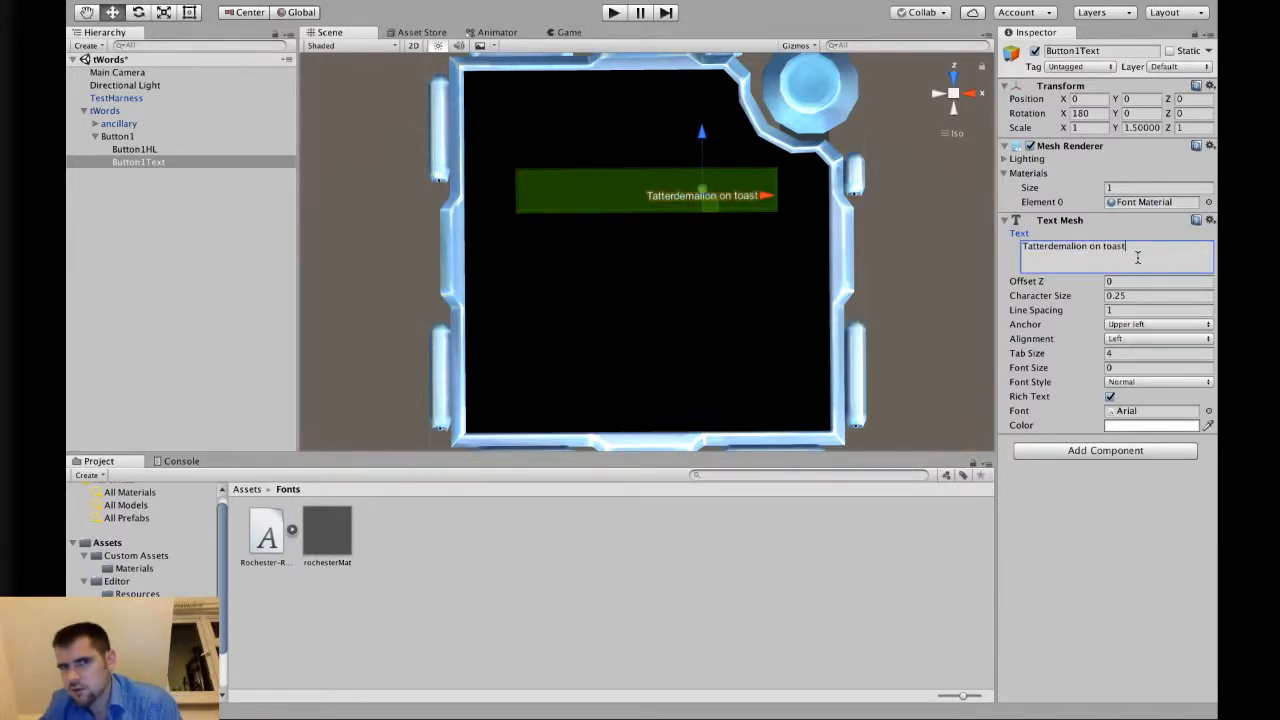
pyautogui.moveTo(1137, 257); pyautogui.dragTo(1088, 252)
pyautogui.press('BackSpace')
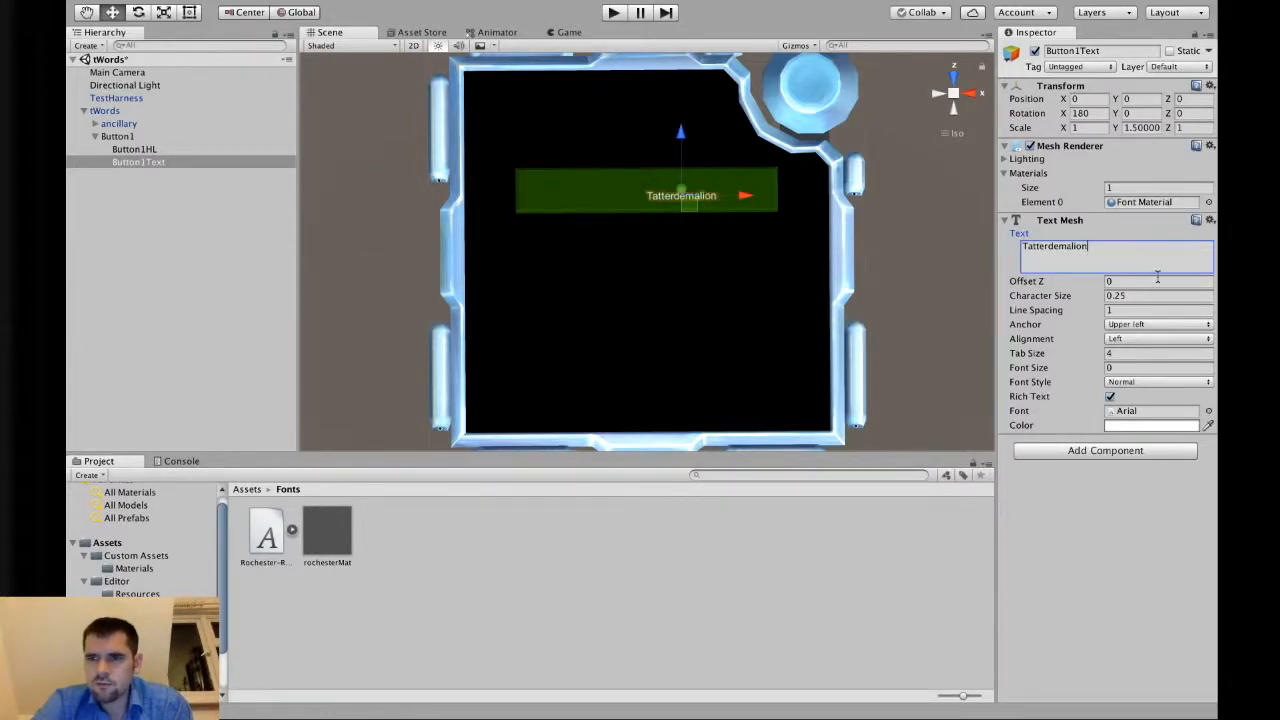
# Set Alignment to Center and append " on toast" to the text before removing it again.
pyautogui.click(1150, 338)
pyautogui.click(1149, 355)
pyautogui.click(1143, 260)
pyautogui.click(1149, 258)
pyautogui.write('n')
pyautogui.press('BackSpace')
pyautogui.write('on toast')
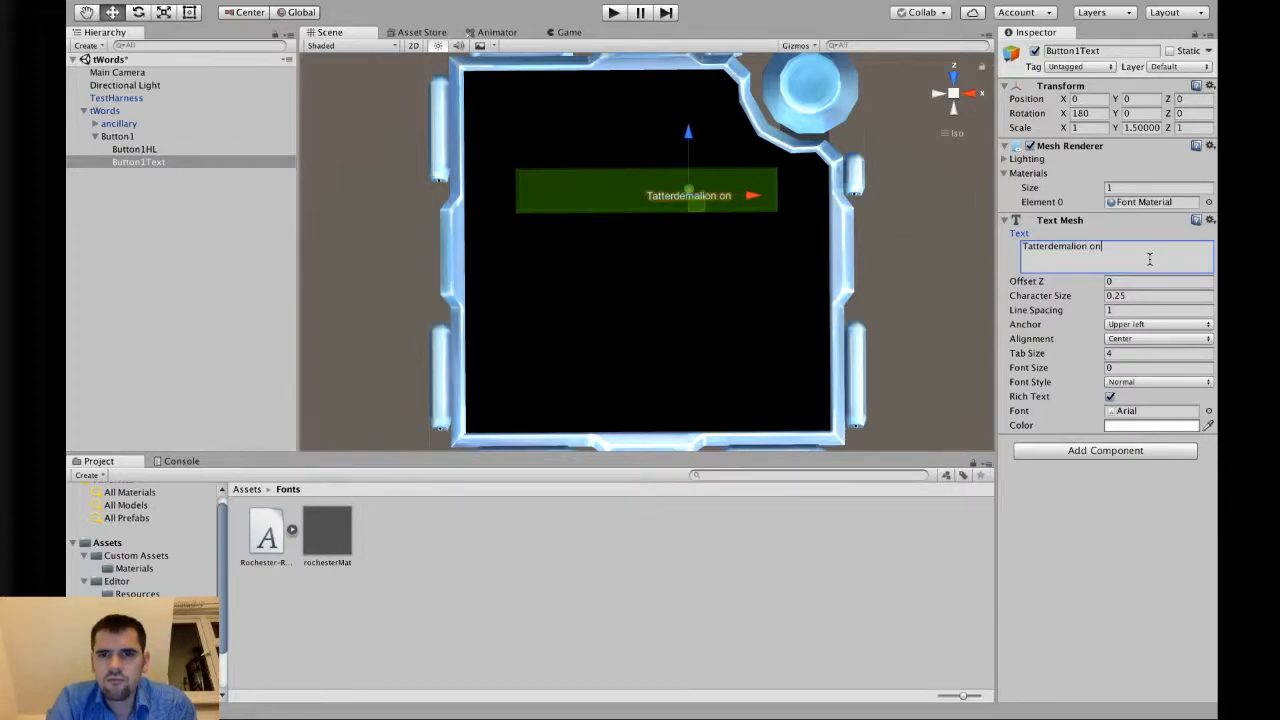
pyautogui.press('BackSpace')
pyautogui.press('BackSpace')
pyautogui.press('BackSpace')
pyautogui.press('BackSpace')
pyautogui.press('BackSpace')
pyautogui.press('BackSpace')
pyautogui.press('BackSpace')
pyautogui.press('BackSpace')
pyautogui.press('BackSpace')
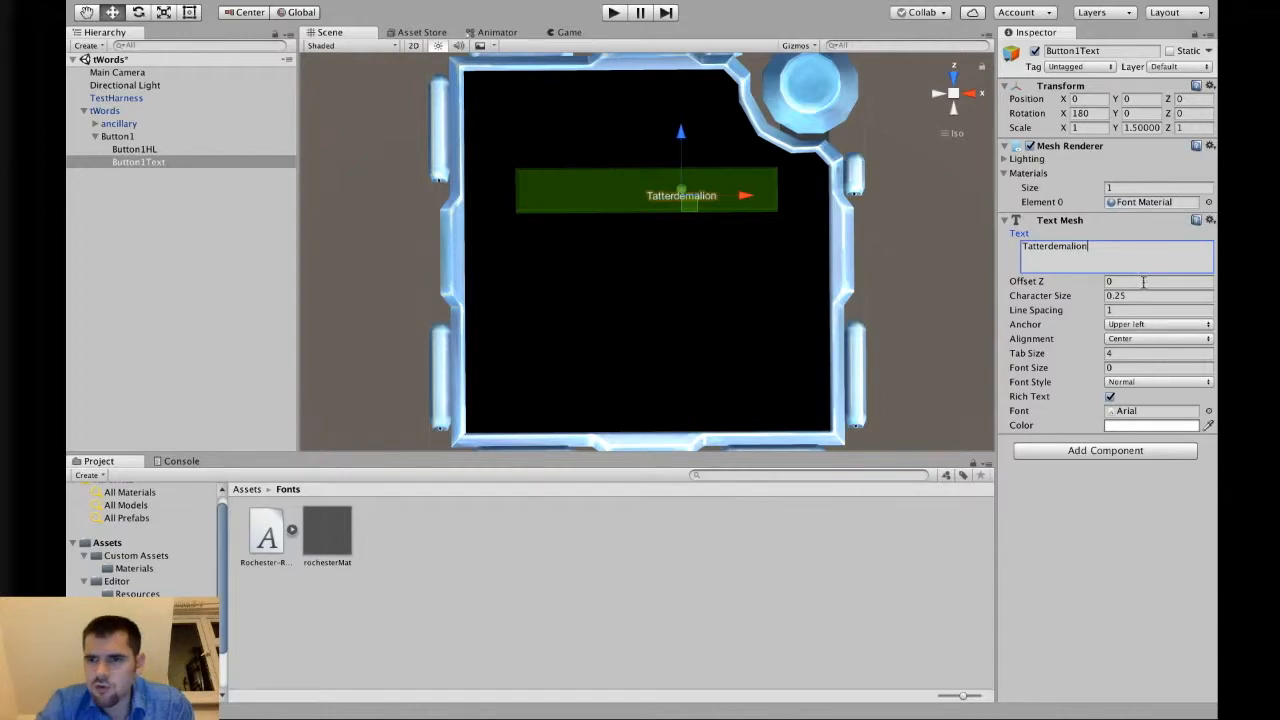
# Set Alignment to Right and append " on toast" to the text before removing it again.
pyautogui.click(1138, 338)
pyautogui.click(1138, 352)
pyautogui.click(1157, 261)
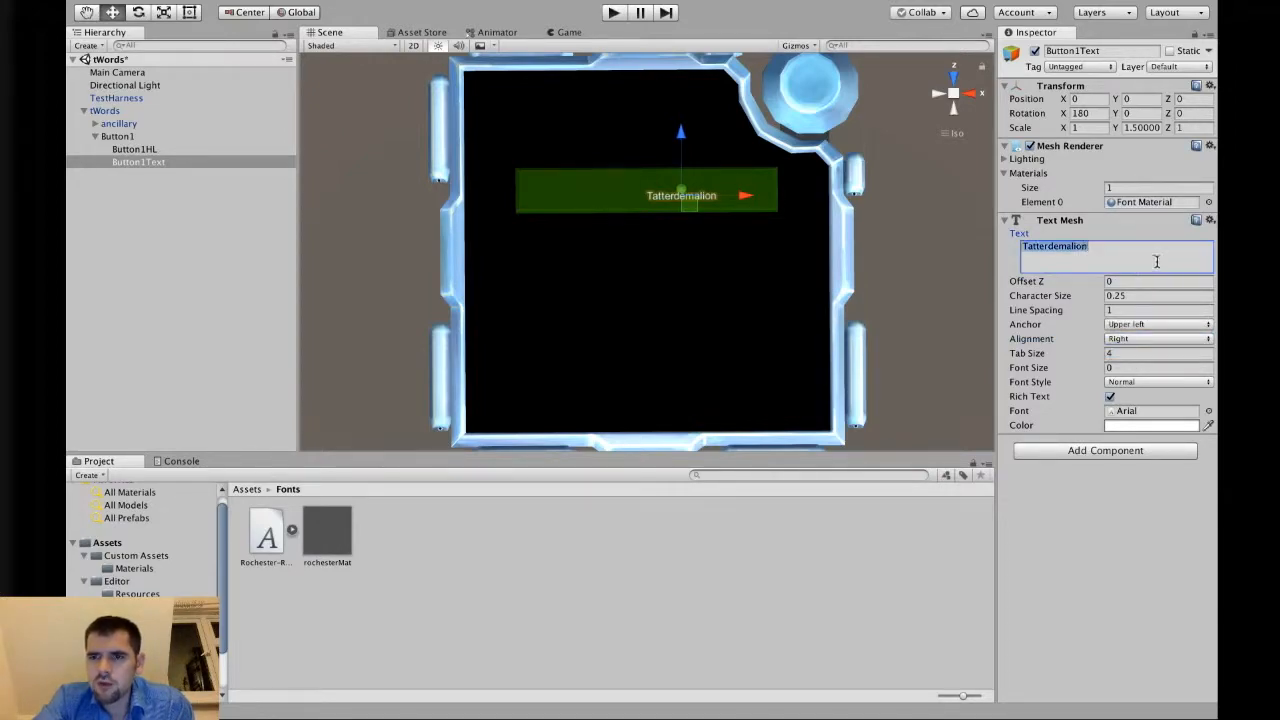
pyautogui.click(1162, 260)
pyautogui.write('on toast')
pyautogui.press('BackSpace')
pyautogui.press('BackSpace')
pyautogui.press('BackSpace')
pyautogui.press('BackSpace')
pyautogui.press('BackSpace')
pyautogui.press('BackSpace')
pyautogui.press('BackSpace')
pyautogui.press('BackSpace')
pyautogui.press('BackSpace')
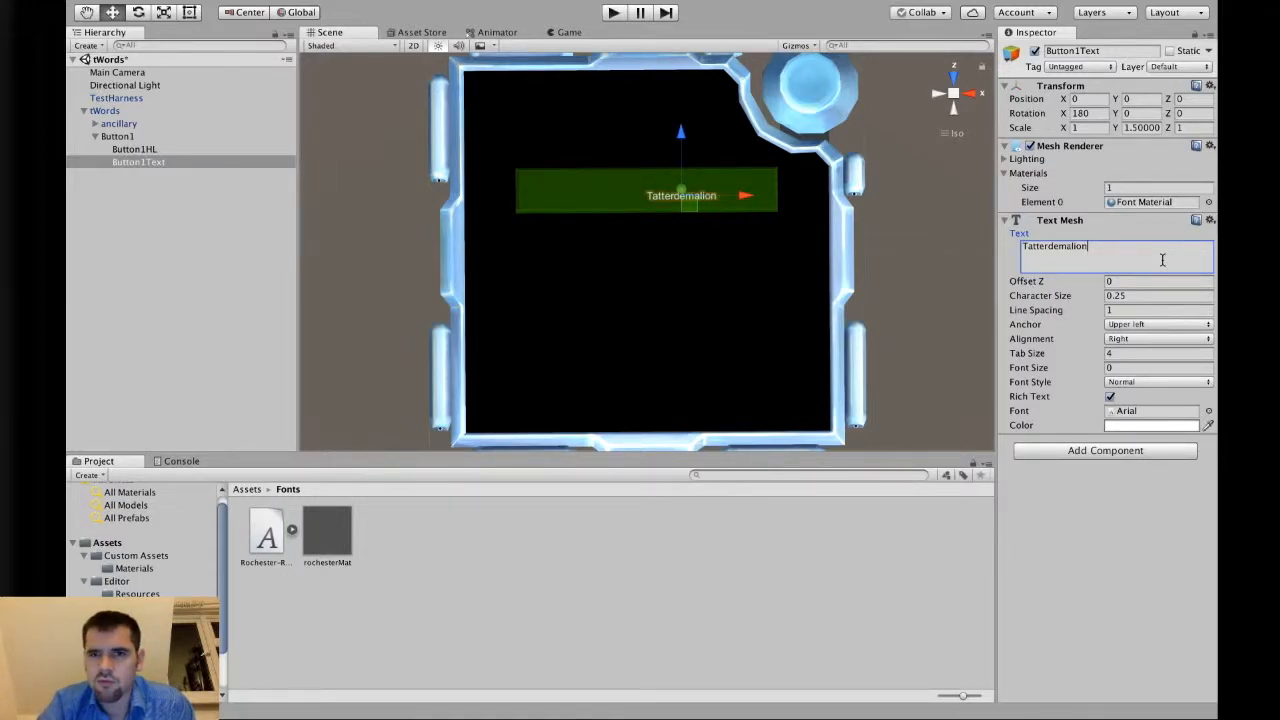
# Set the Anchor to Middle center and test alignment with " on toast" appended to the text, ending at Left.
pyautogui.click(1145, 325)
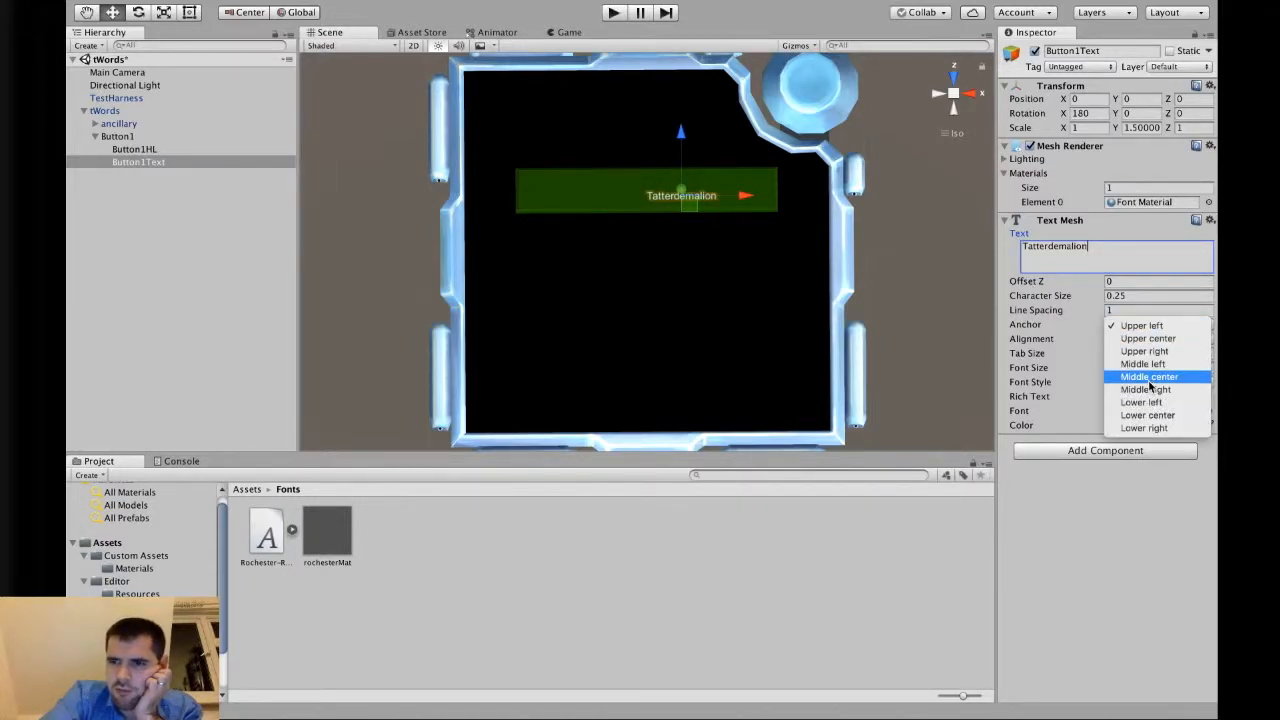
pyautogui.click(1149, 378)
pyautogui.click(1133, 341)
pyautogui.click(1138, 325)
pyautogui.click(1160, 268)
pyautogui.write('on toast')
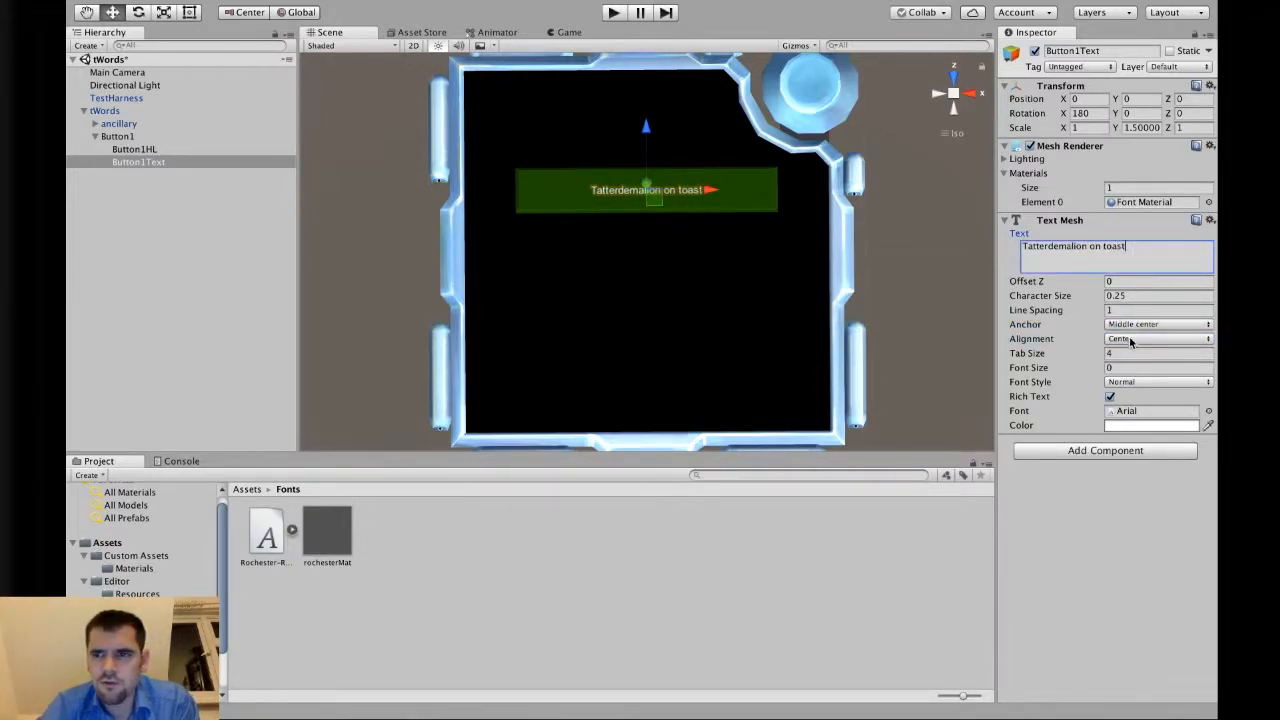
pyautogui.click(1133, 340)
pyautogui.click(1133, 326)
# Append " with eggs" to the text, then delete back to just Tatterdemalion.
pyautogui.click(1145, 253)
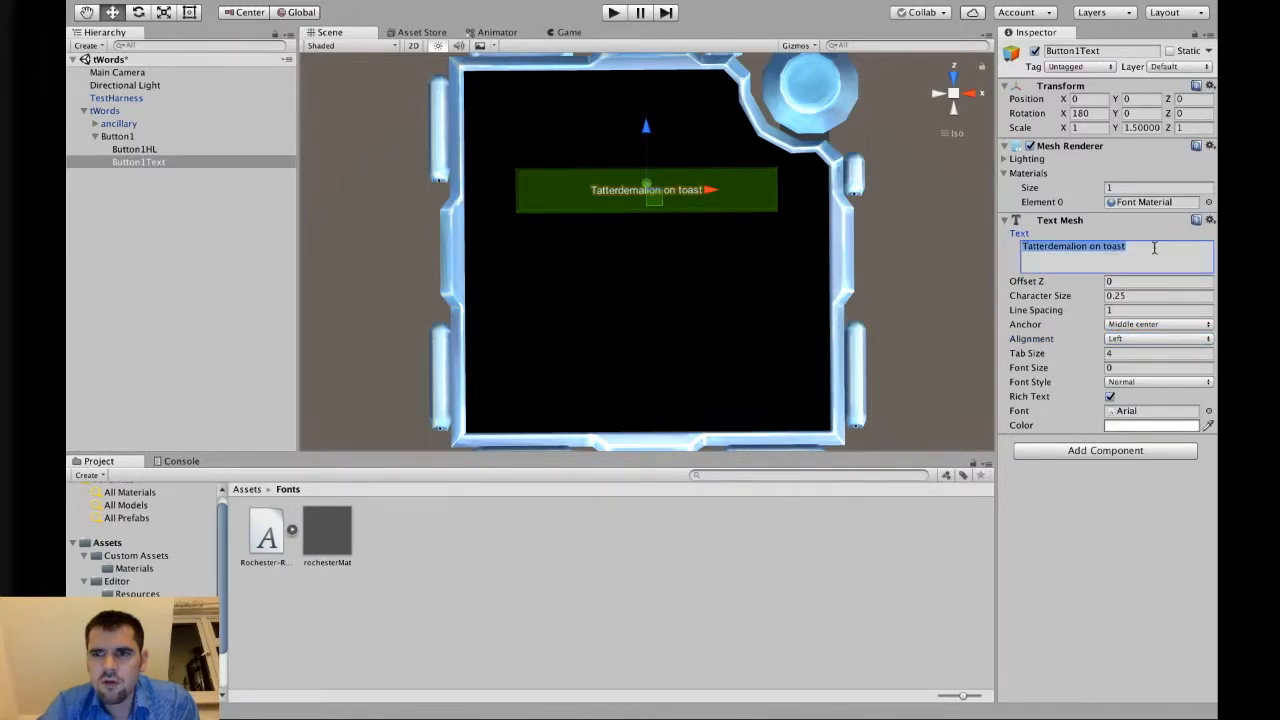
pyautogui.click(1155, 248)
pyautogui.write('with eggs')
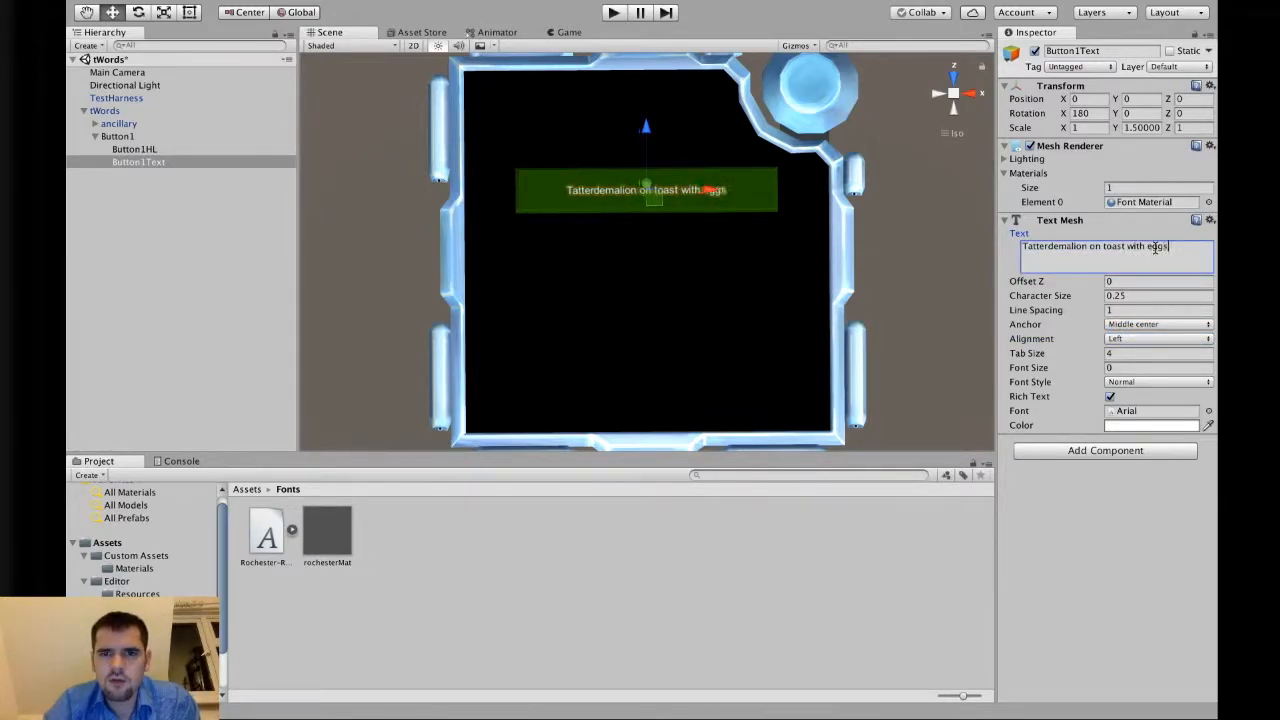
pyautogui.press('BackSpace')
pyautogui.press('BackSpace')
pyautogui.press('BackSpace')
pyautogui.press('BackSpace')
pyautogui.press('BackSpace')
pyautogui.press('BackSpace')
pyautogui.press('BackSpace')
pyautogui.press('BackSpace')
pyautogui.press('BackSpace')
pyautogui.press('BackSpace')
pyautogui.press('BackSpace')
pyautogui.press('BackSpace')
pyautogui.press('BackSpace')
pyautogui.press('BackSpace')
pyautogui.press('BackSpace')
pyautogui.press('BackSpace')
pyautogui.press('BackSpace')
pyautogui.press('BackSpace')
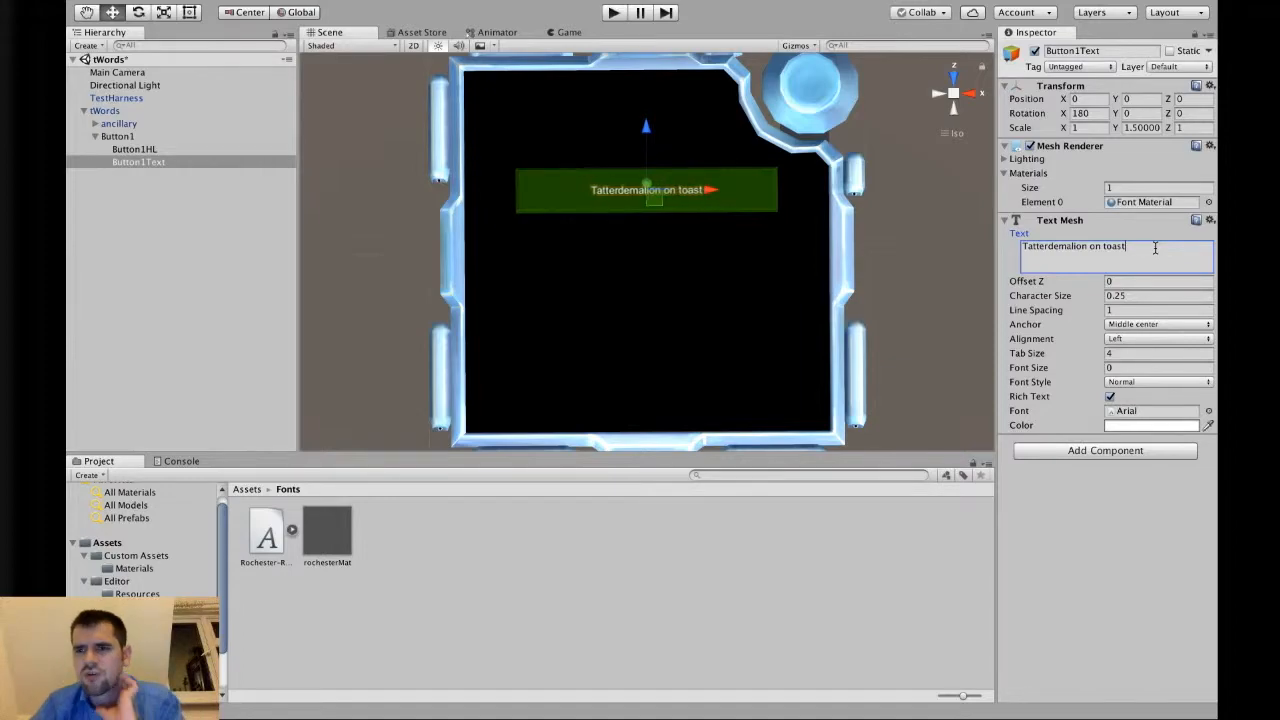
pyautogui.press('BackSpace')
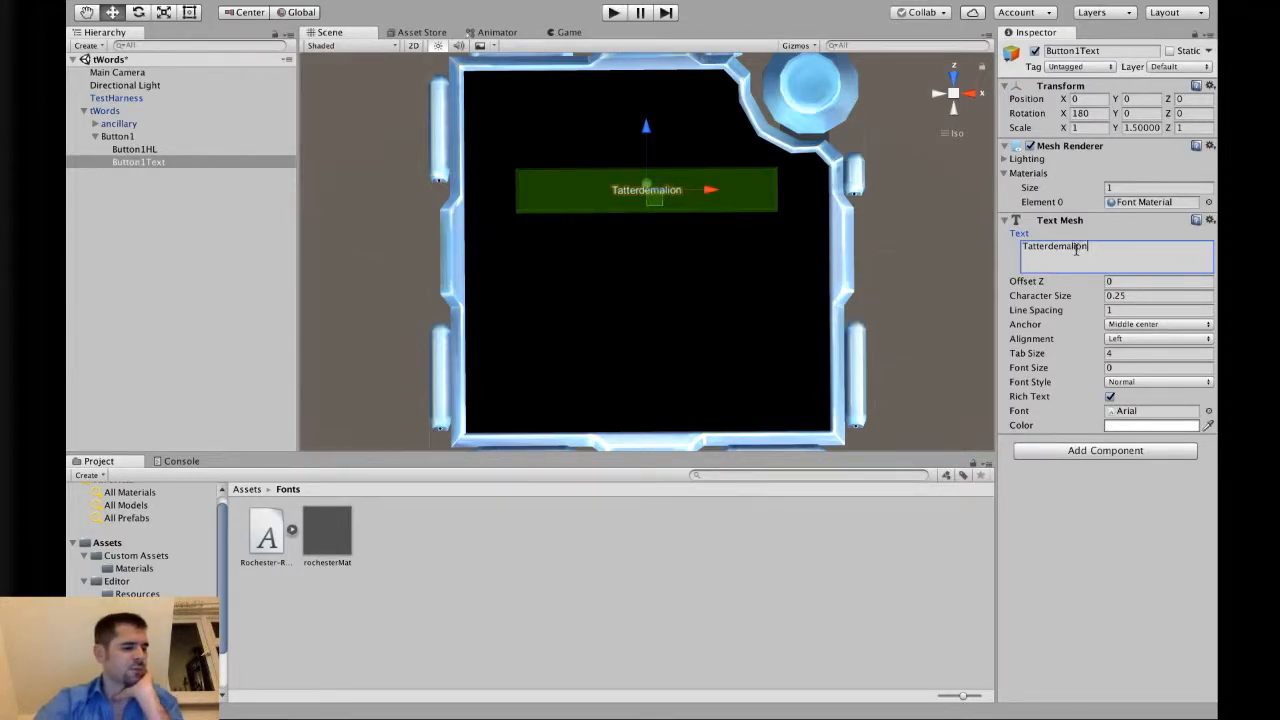
# Set the text's Alignment to Center, keeping the Anchor at Middle center.
pyautogui.click(1156, 327)
pyautogui.click(1157, 328)
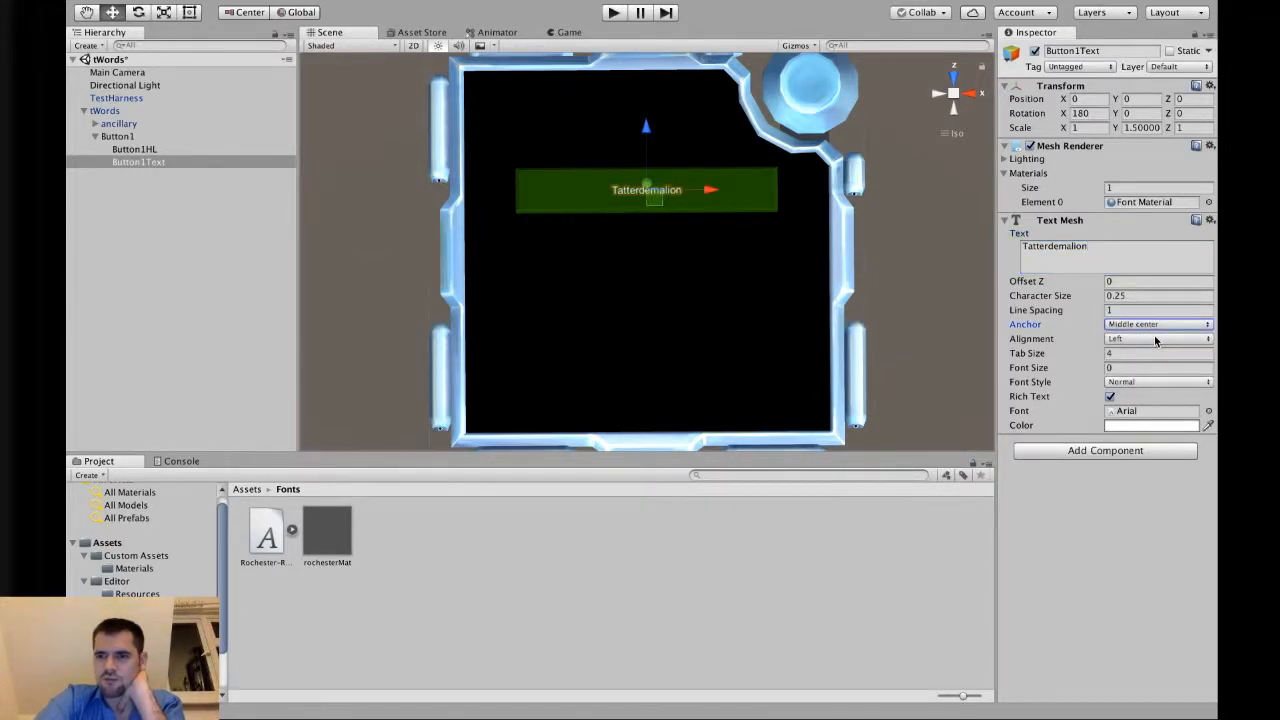
pyautogui.click(1154, 337)
pyautogui.click(1135, 353)
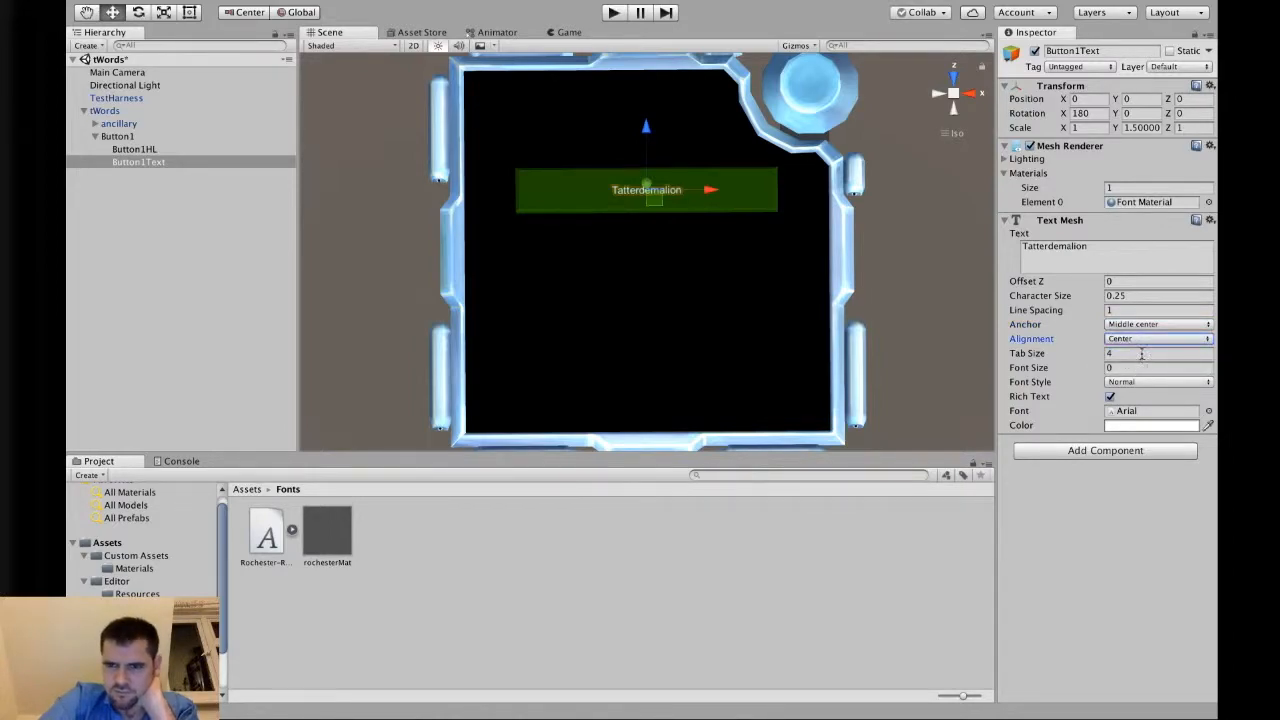
# Set the text's Font Size to 144.
pyautogui.click(1145, 352)
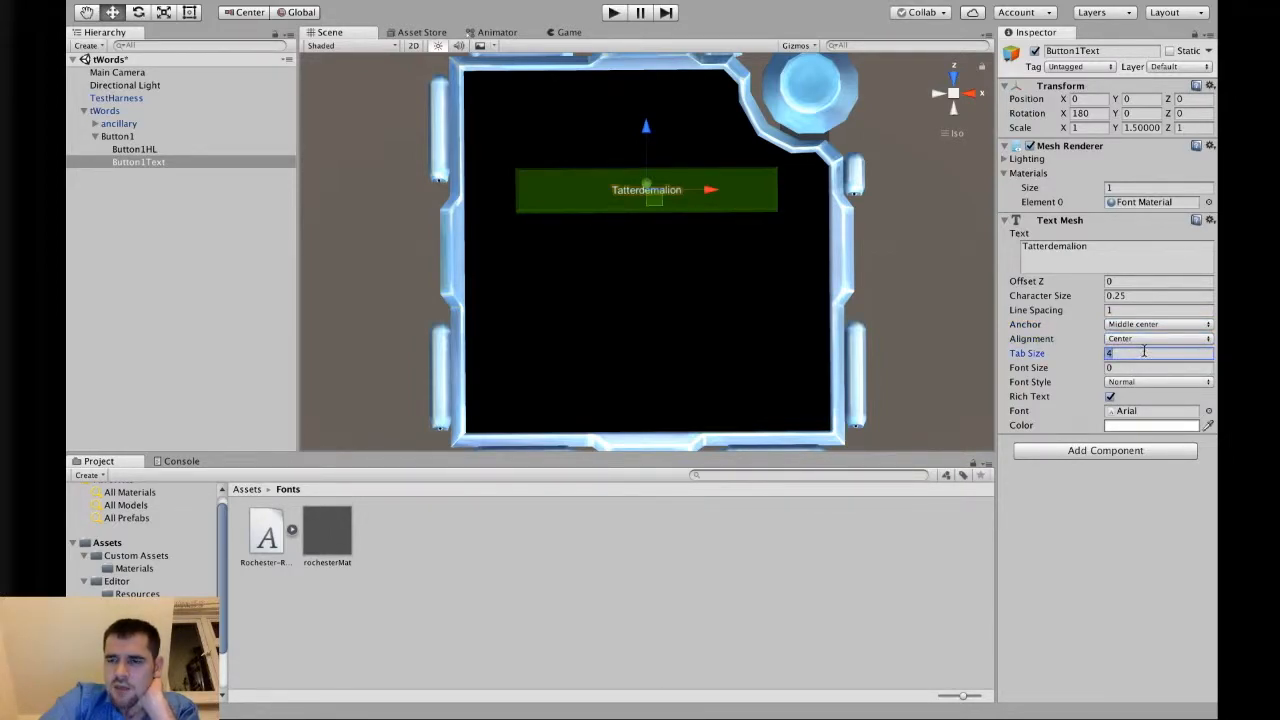
pyautogui.click(1146, 368)
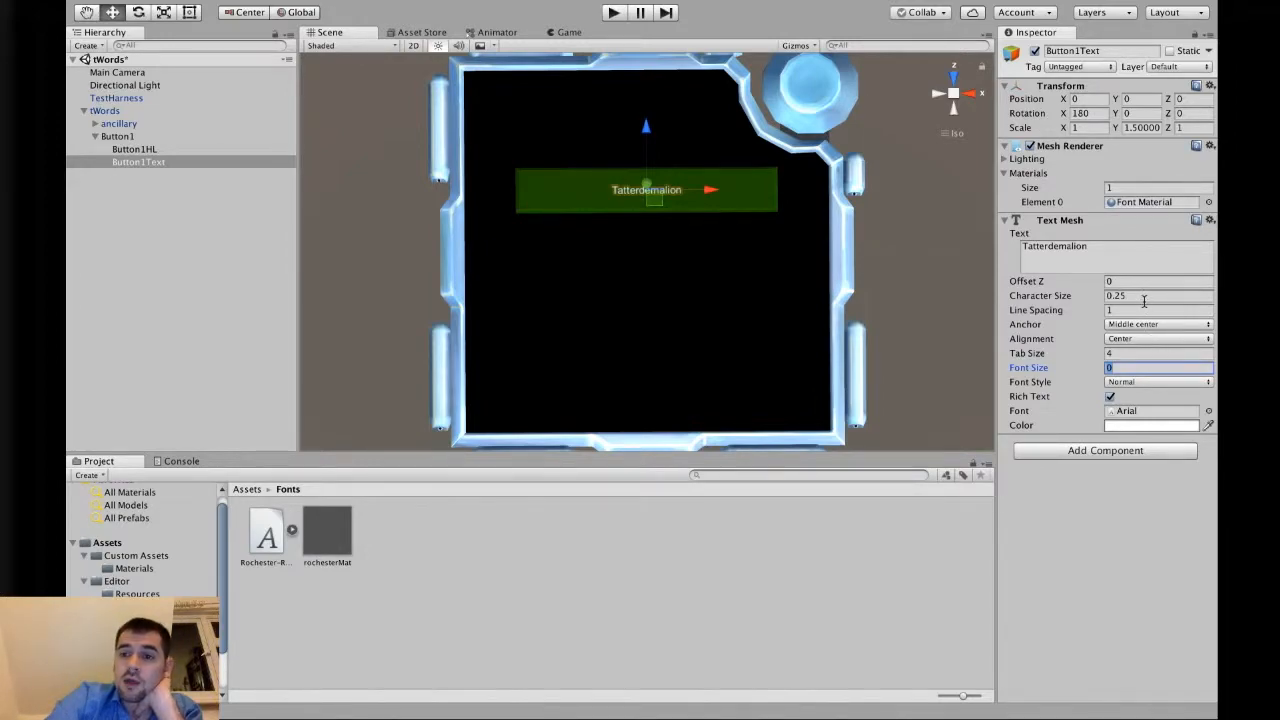
pyautogui.click(1149, 295)
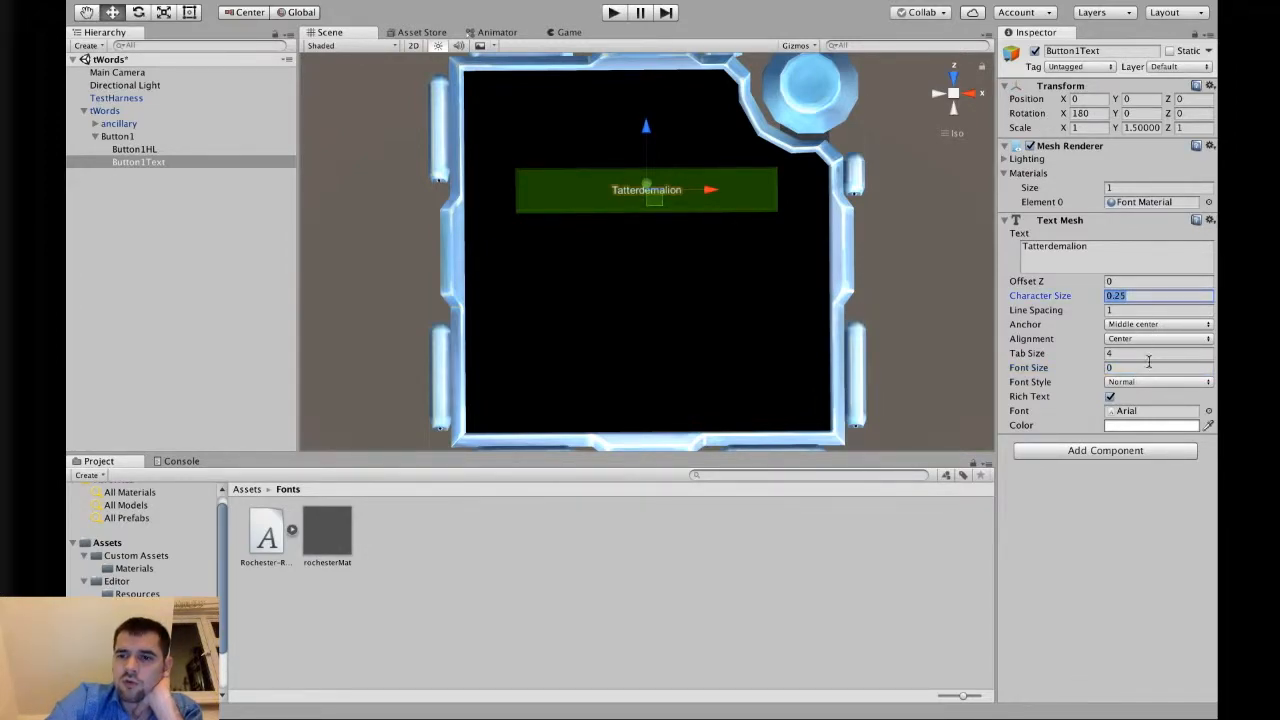
pyautogui.click(1152, 367)
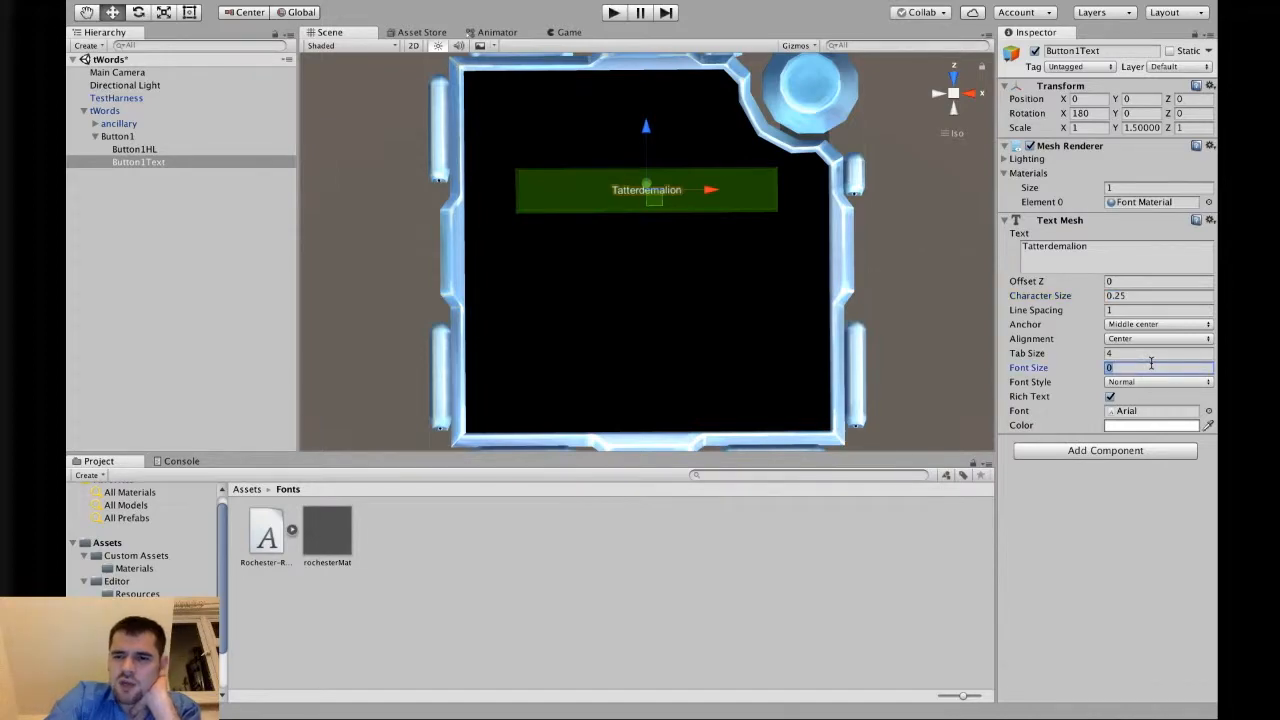
pyautogui.write('144')
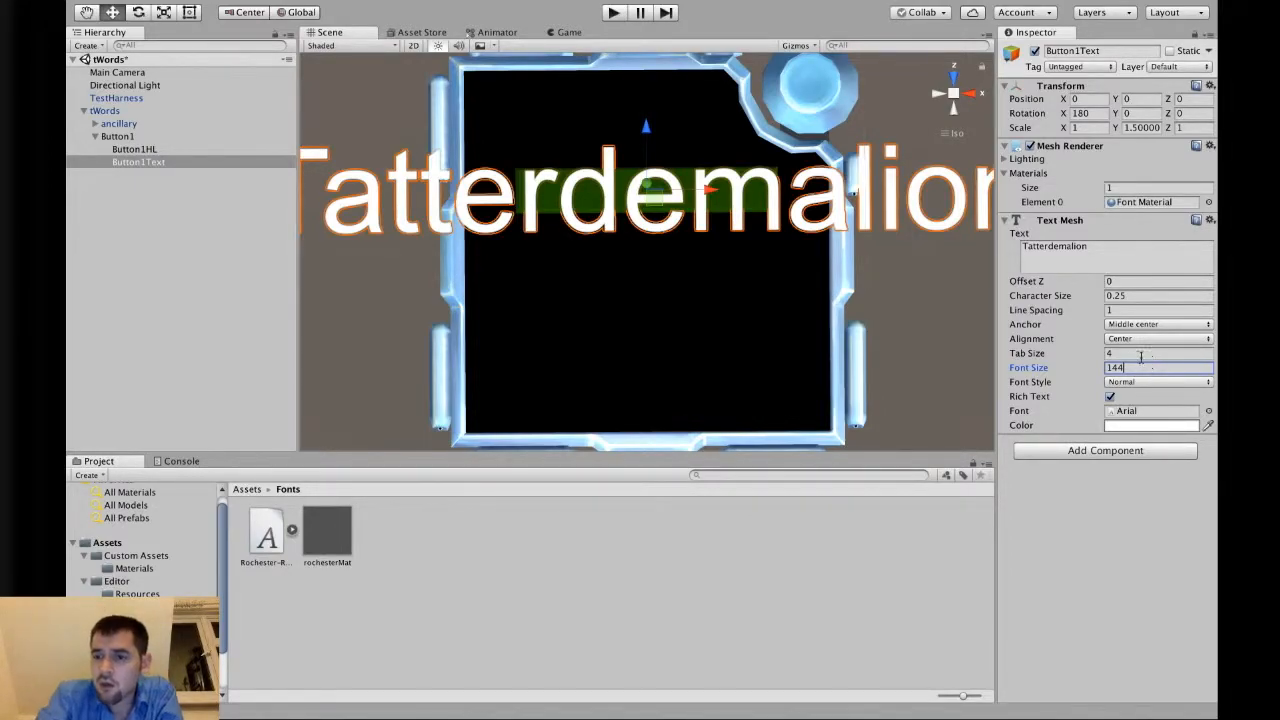
# Cycle the text's Font Style through Bold, Italic and Bold and Italic, then set it back to Normal.
pyautogui.click(1140, 382)
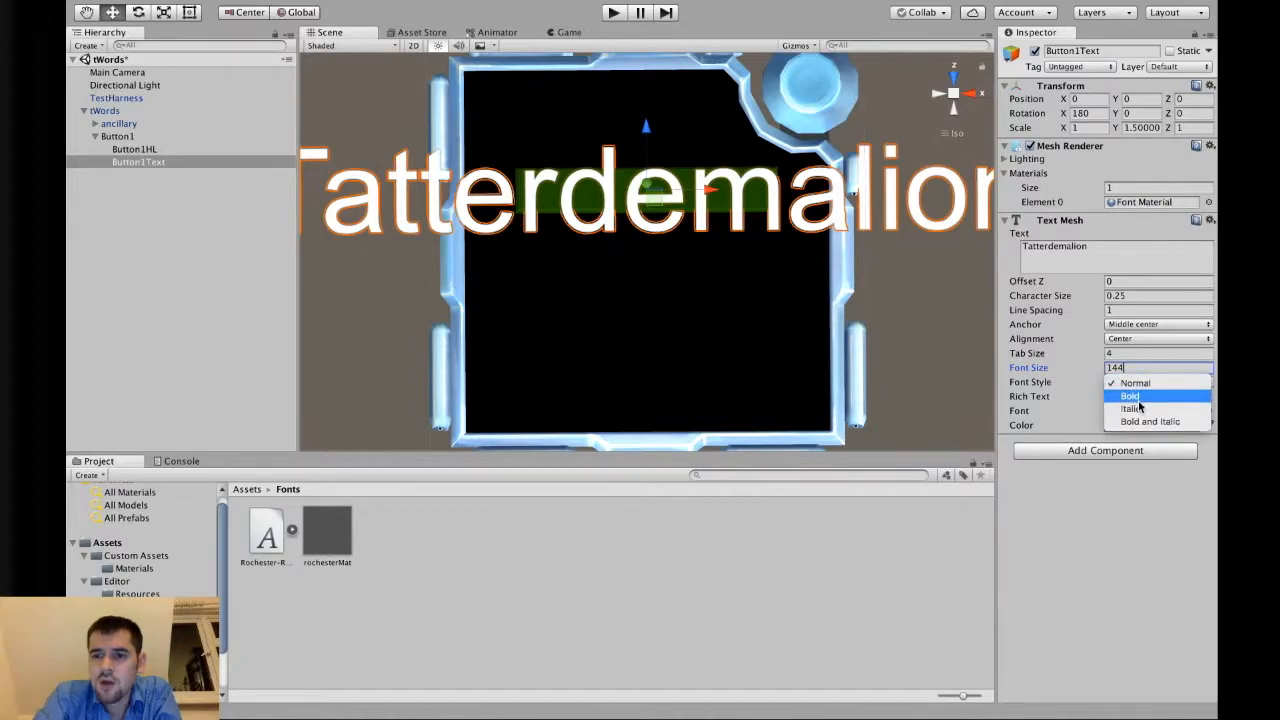
pyautogui.click(1141, 396)
pyautogui.click(1130, 382)
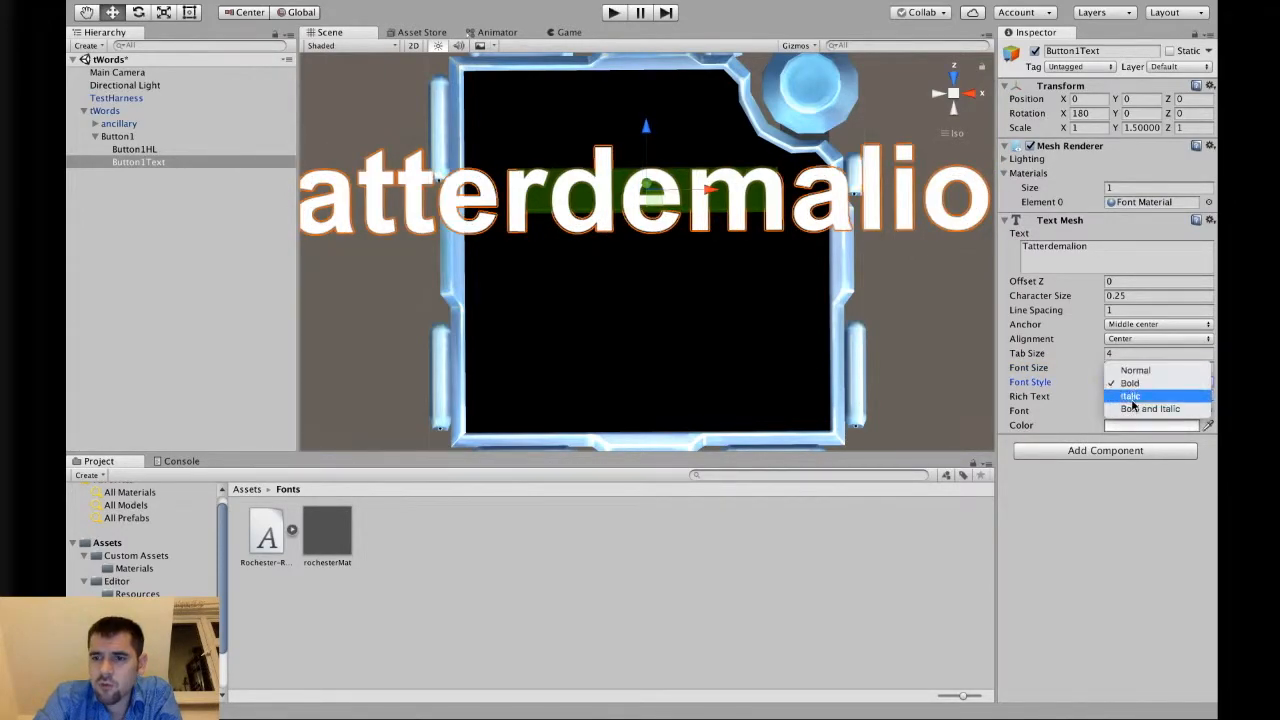
pyautogui.click(1135, 410)
pyautogui.click(1136, 384)
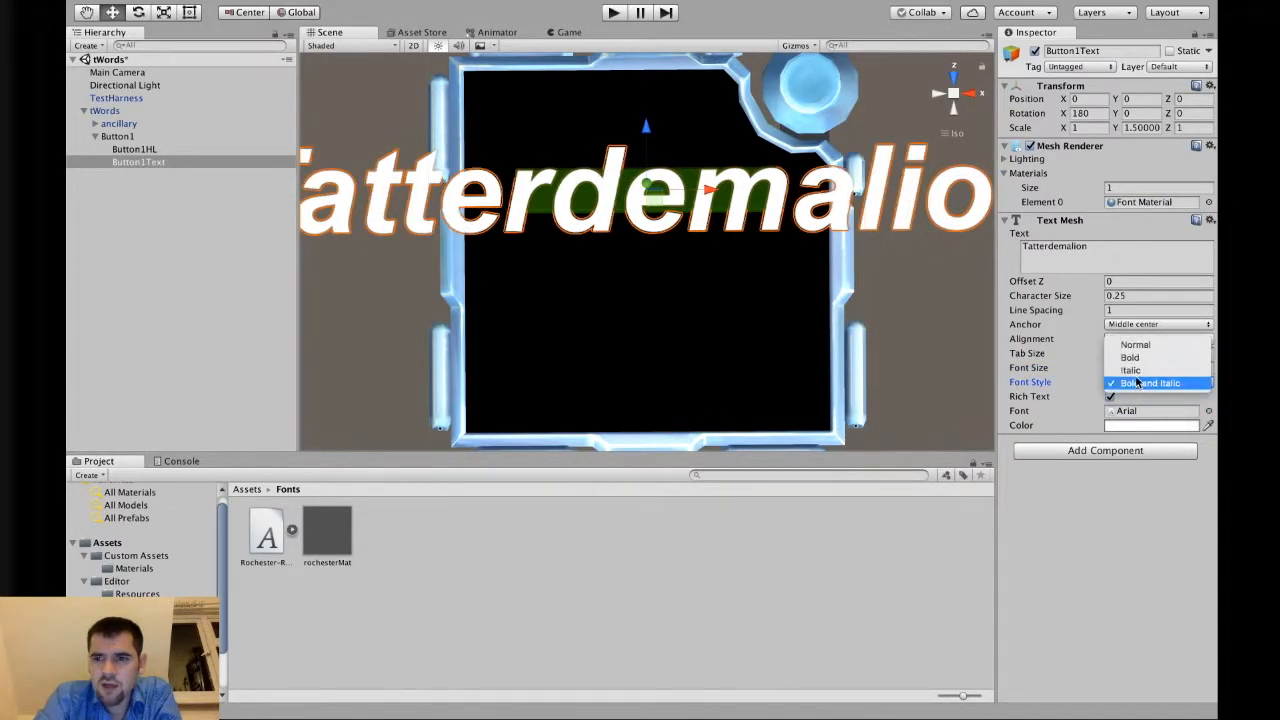
pyautogui.click(1140, 372)
pyautogui.click(1140, 382)
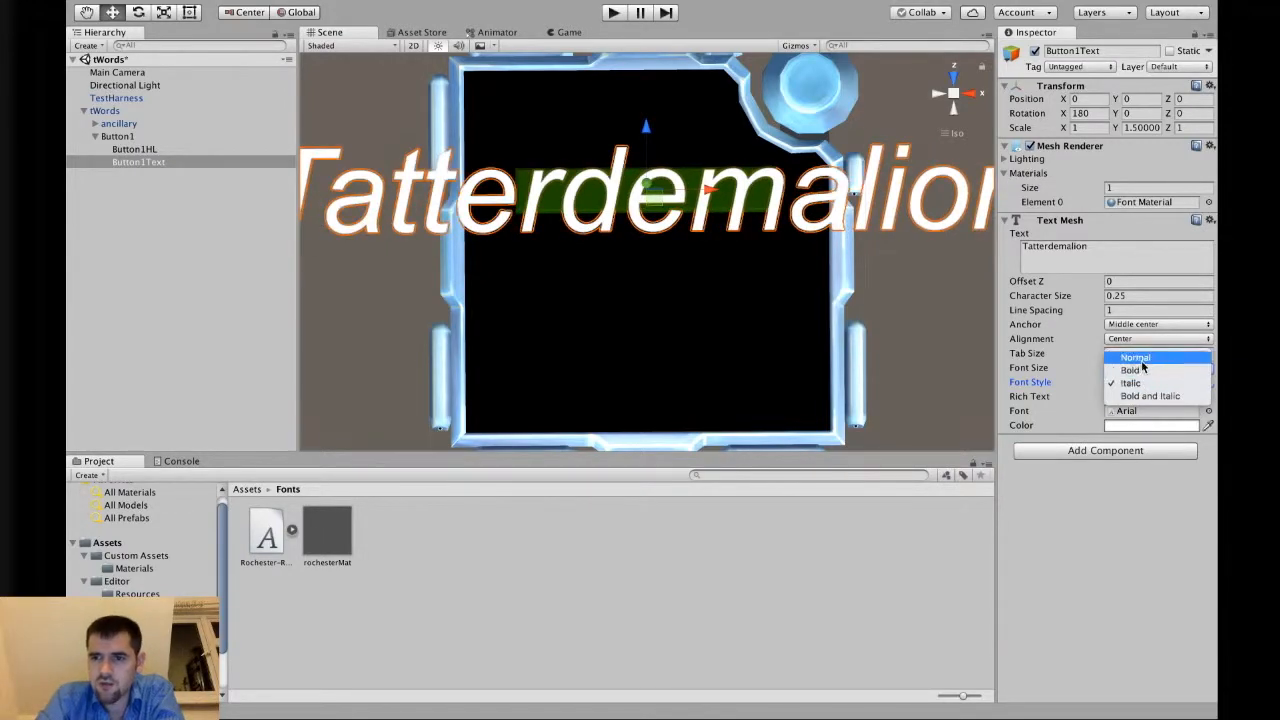
pyautogui.click(1140, 368)
pyautogui.click(1140, 362)
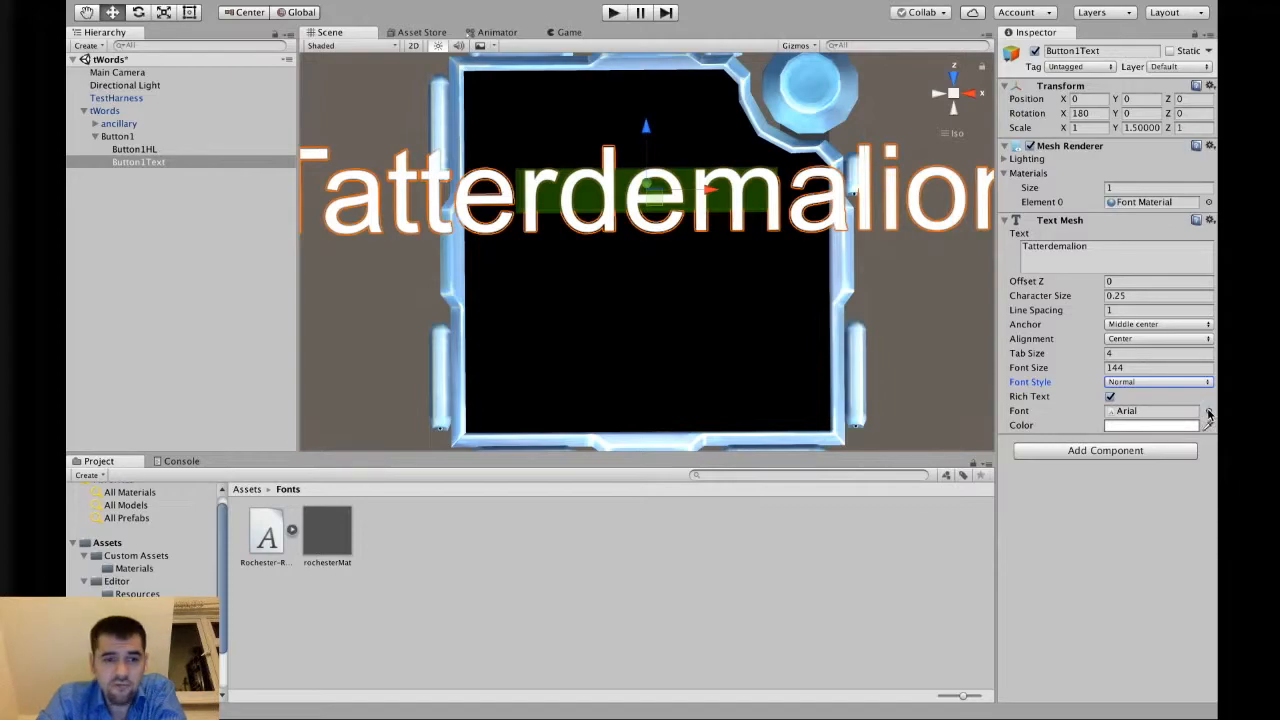
# Set the text mesh's Font to Rochester-Regular.
pyautogui.click(1208, 412)
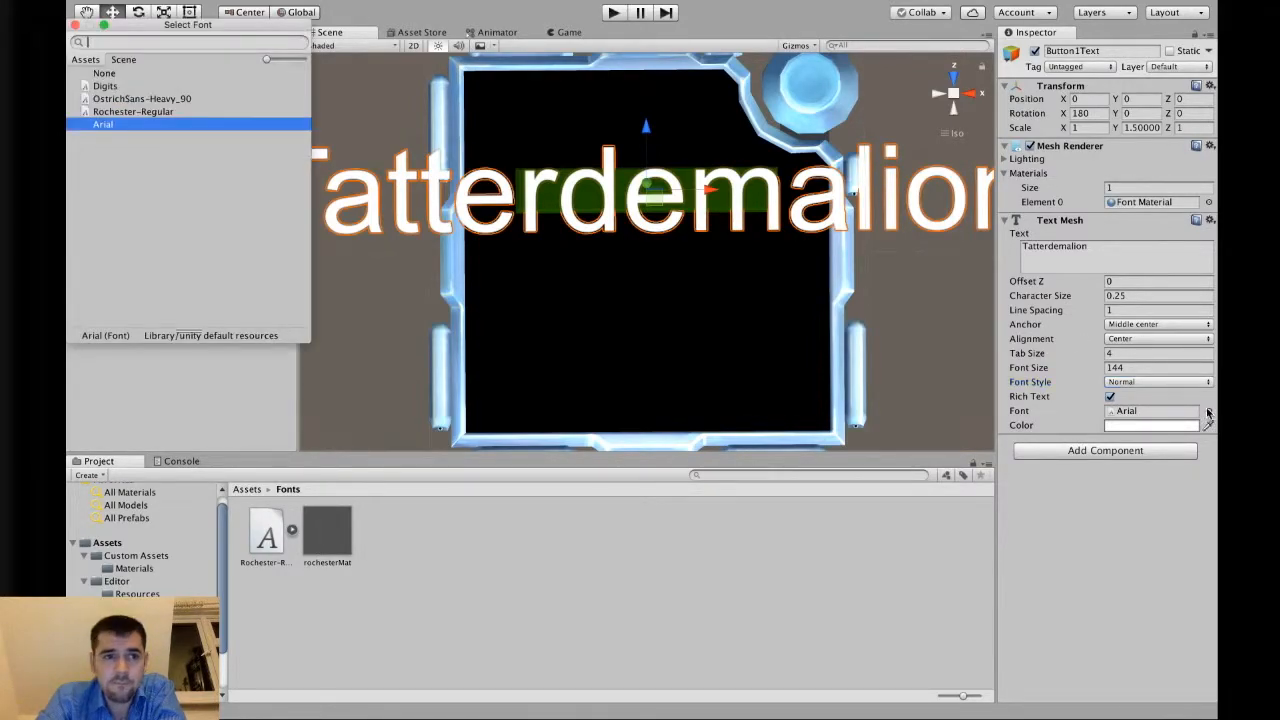
pyautogui.click(176, 112)
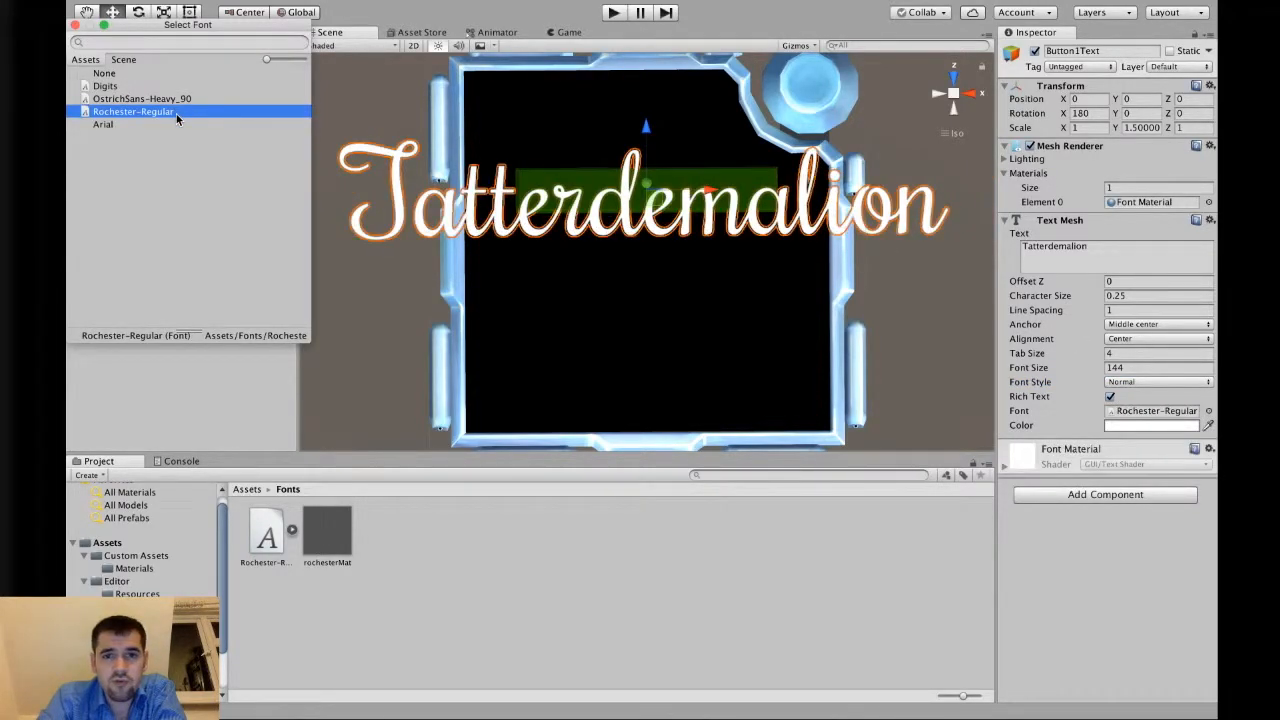
# Compare the Font Style options on the Rochester text and set the style to Italic.
pyautogui.click(1160, 384)
pyautogui.click(1160, 410)
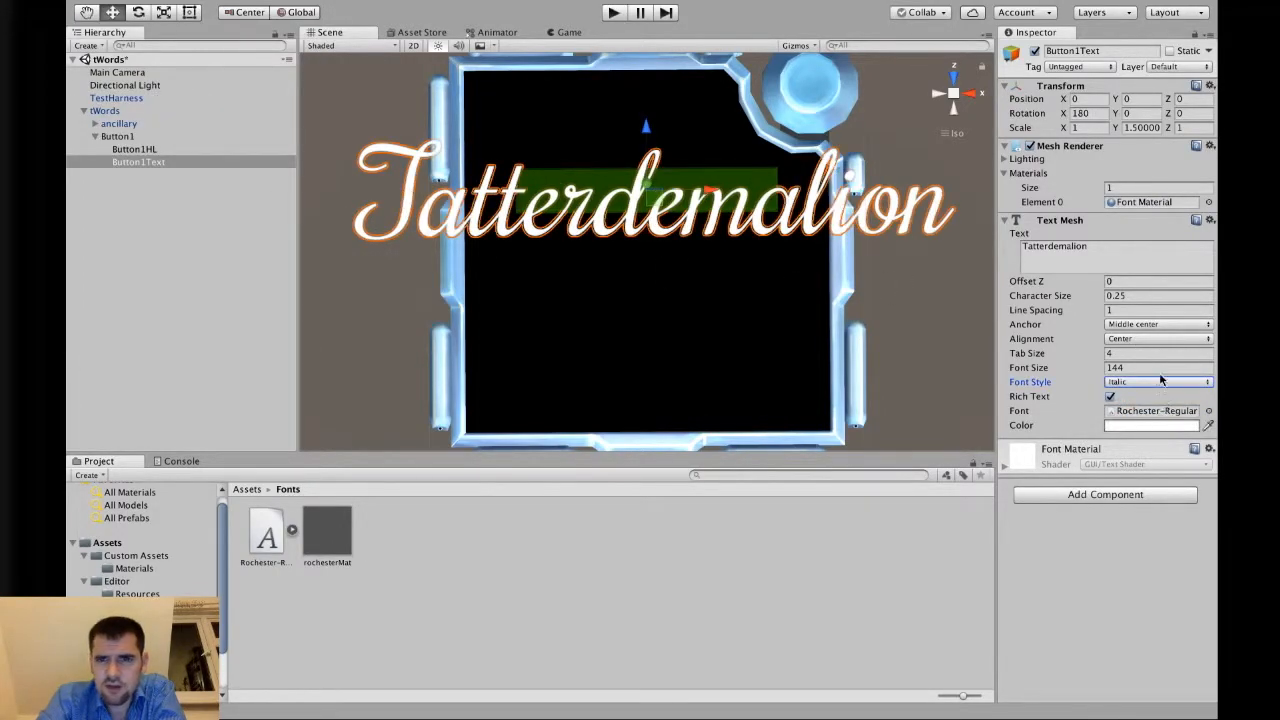
pyautogui.click(1160, 382)
pyautogui.click(1155, 370)
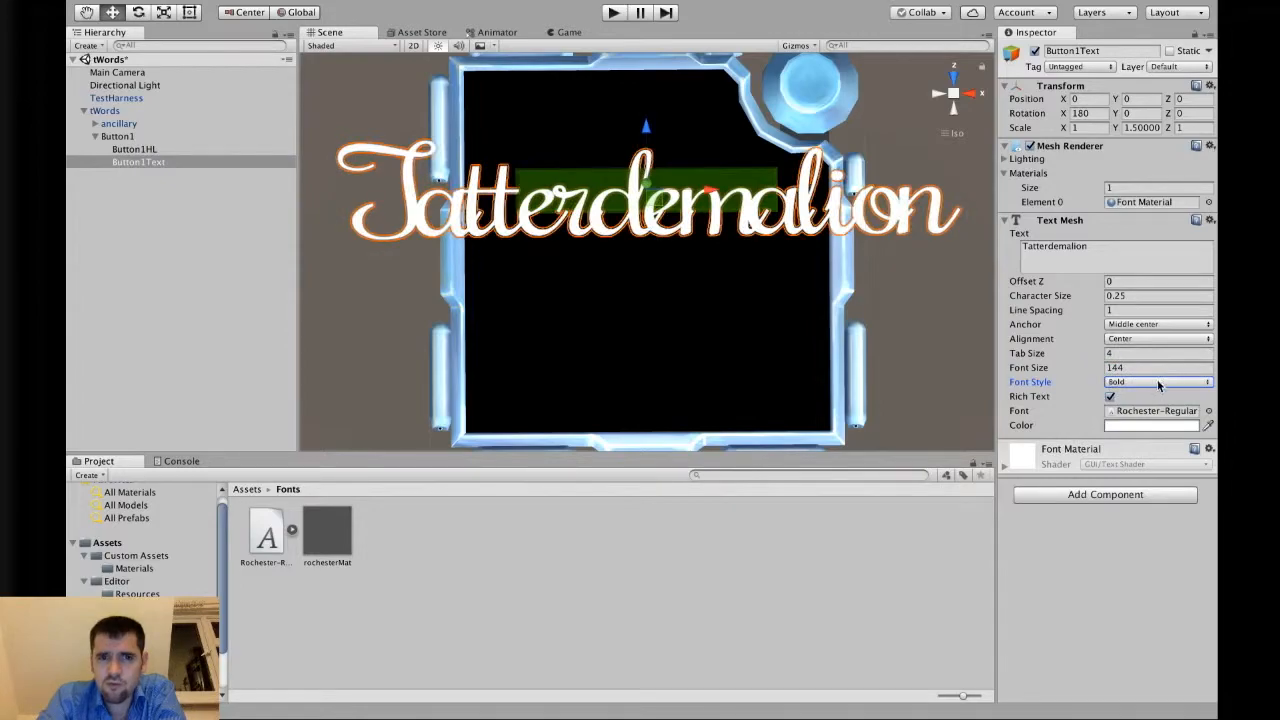
pyautogui.click(1149, 383)
pyautogui.click(1150, 409)
pyautogui.click(1152, 382)
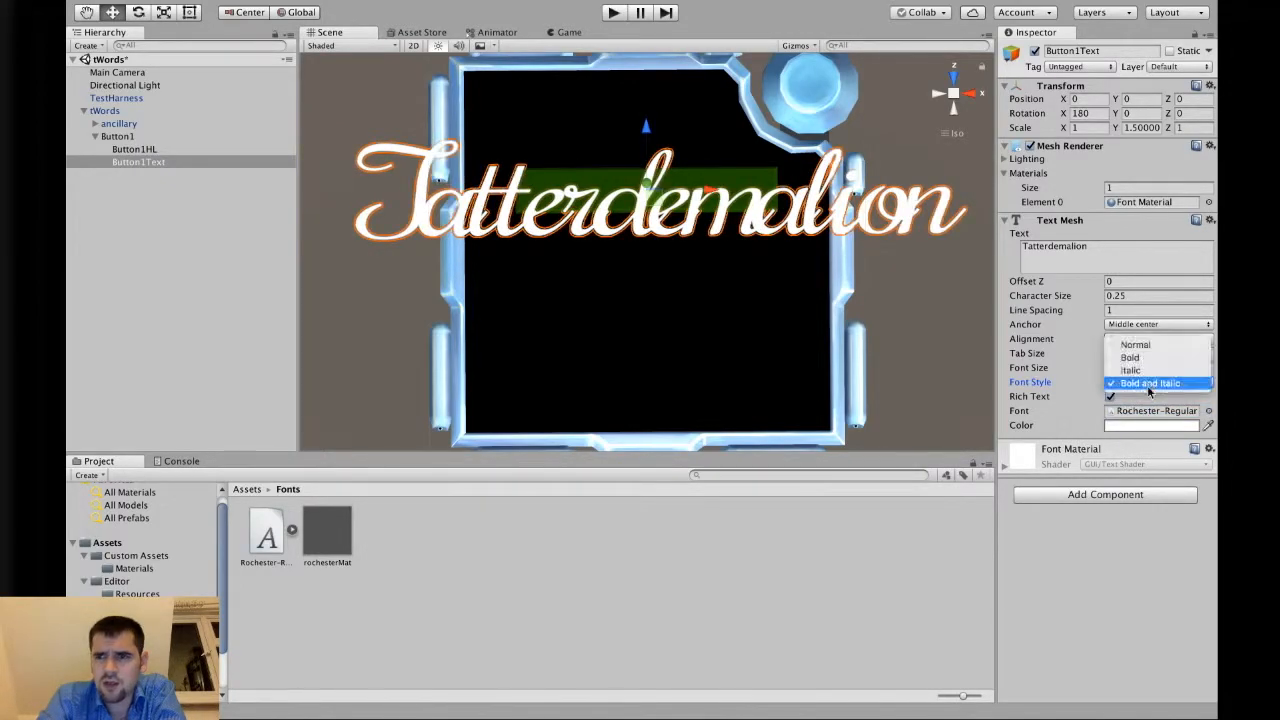
pyautogui.click(1150, 370)
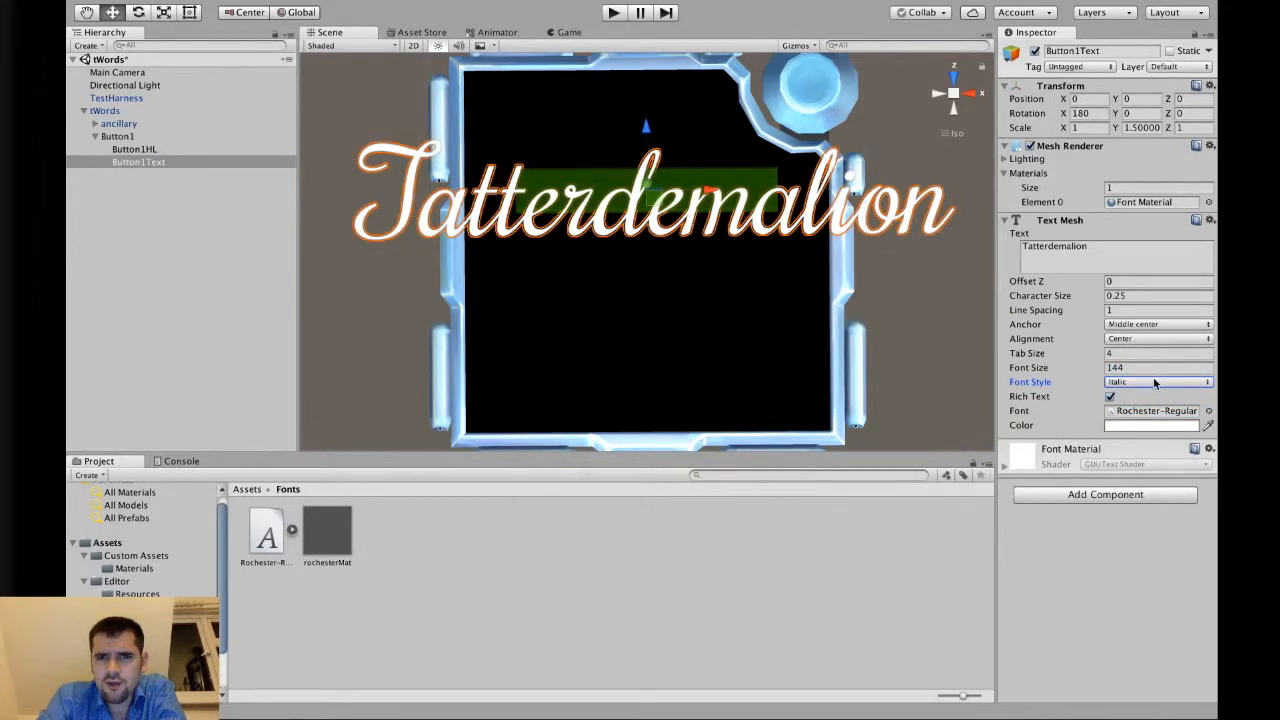
pyautogui.click(1155, 382)
pyautogui.click(1153, 357)
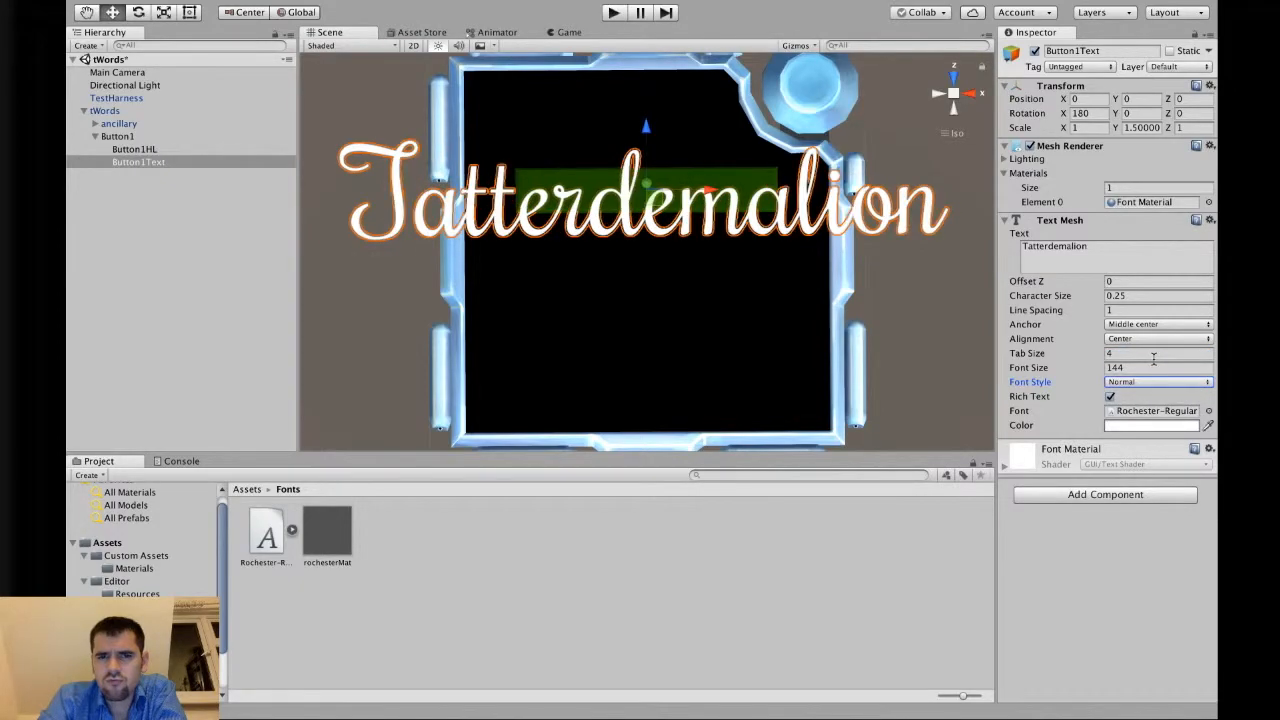
pyautogui.click(1154, 381)
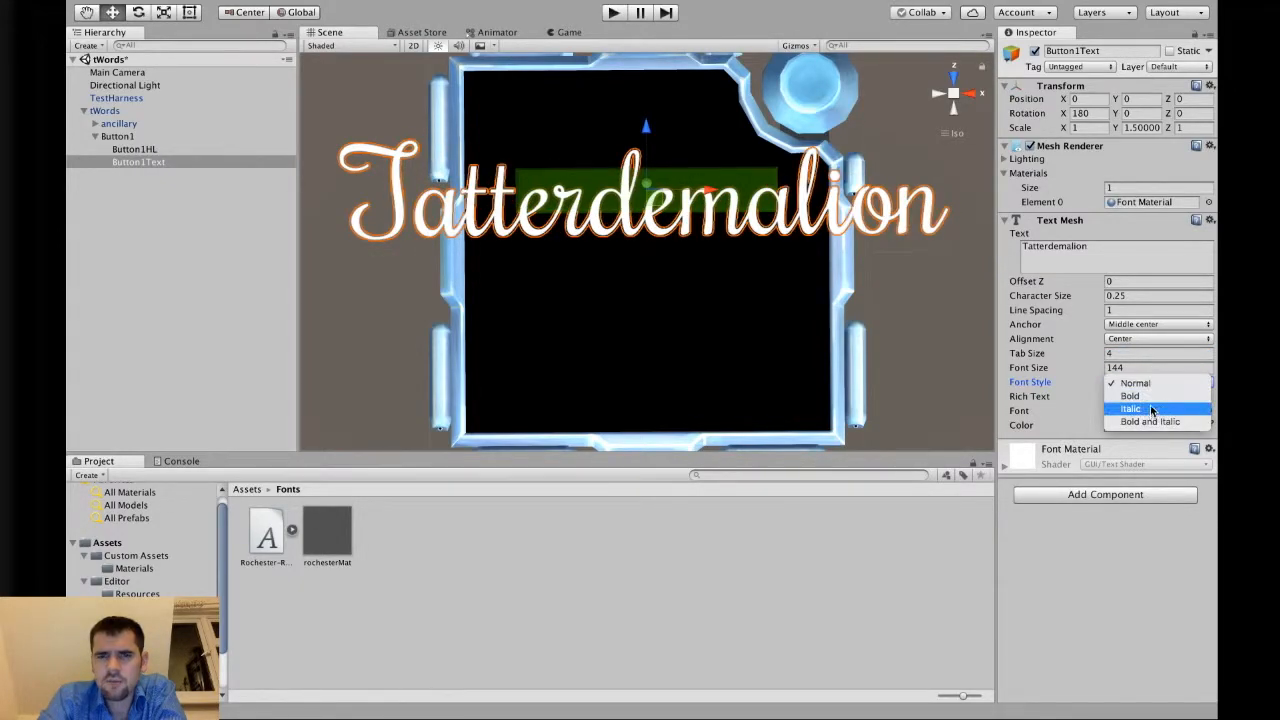
pyautogui.click(1154, 410)
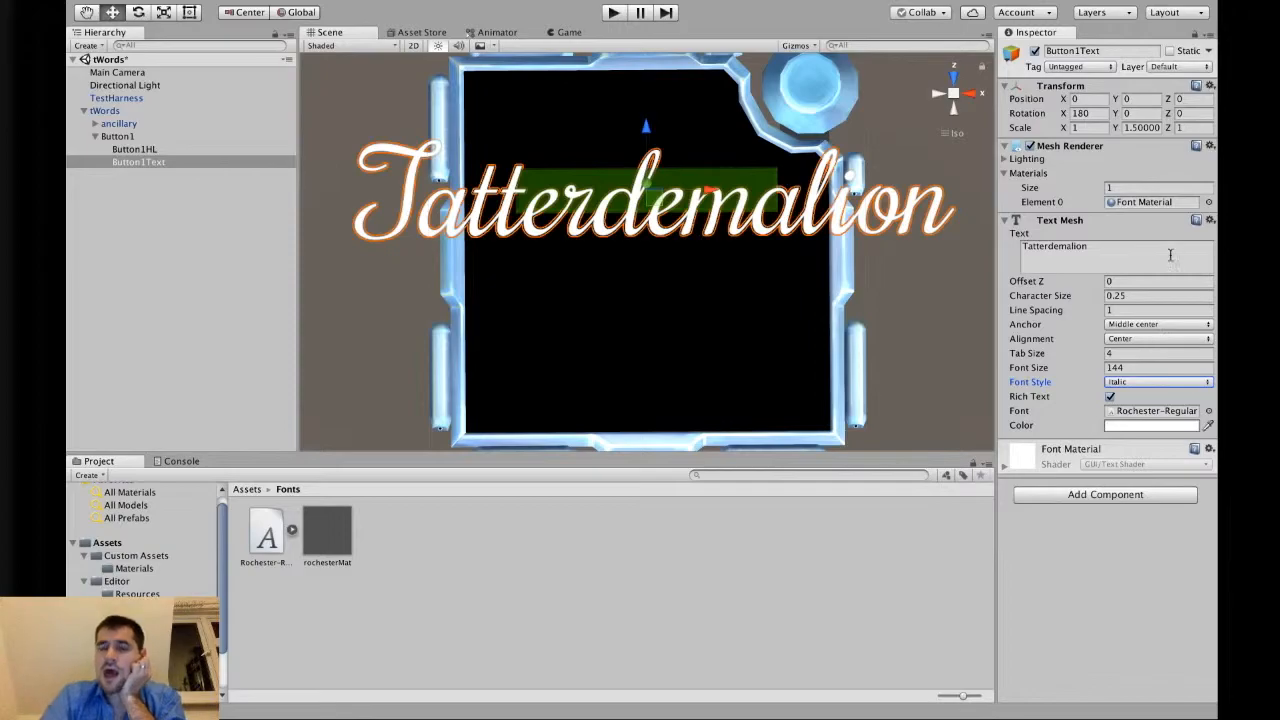
# Try the rochesterMat, None and Backing materials on the renderer's Element 0, then restore Font Material.
pyautogui.click(1209, 203)
pyautogui.scroll(-10, 206, 241)
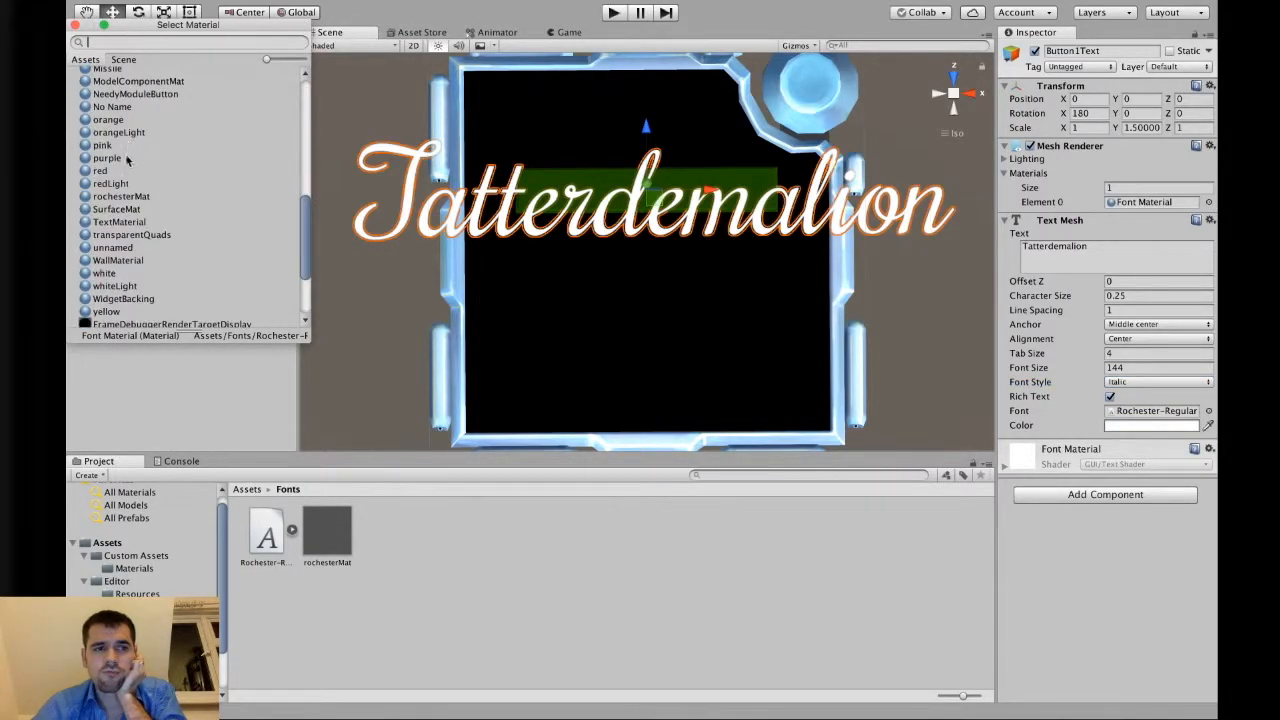
pyautogui.click(125, 196)
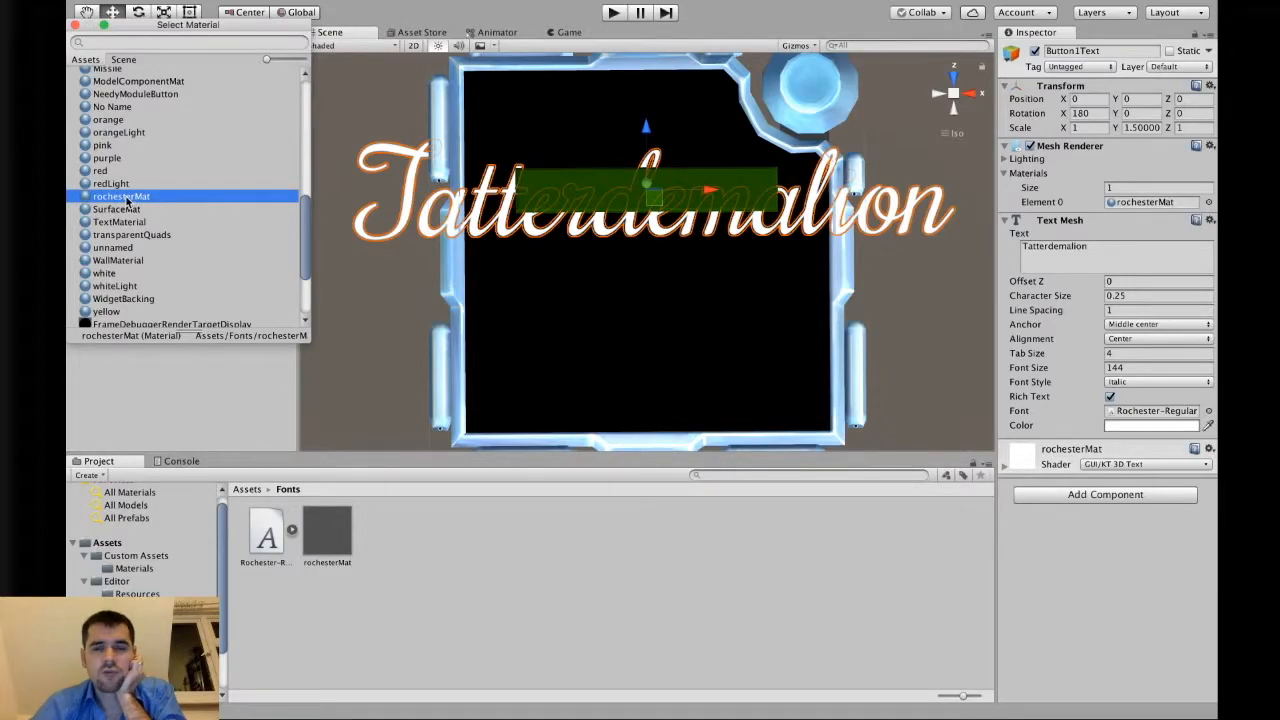
pyautogui.scroll(15, 127, 200)
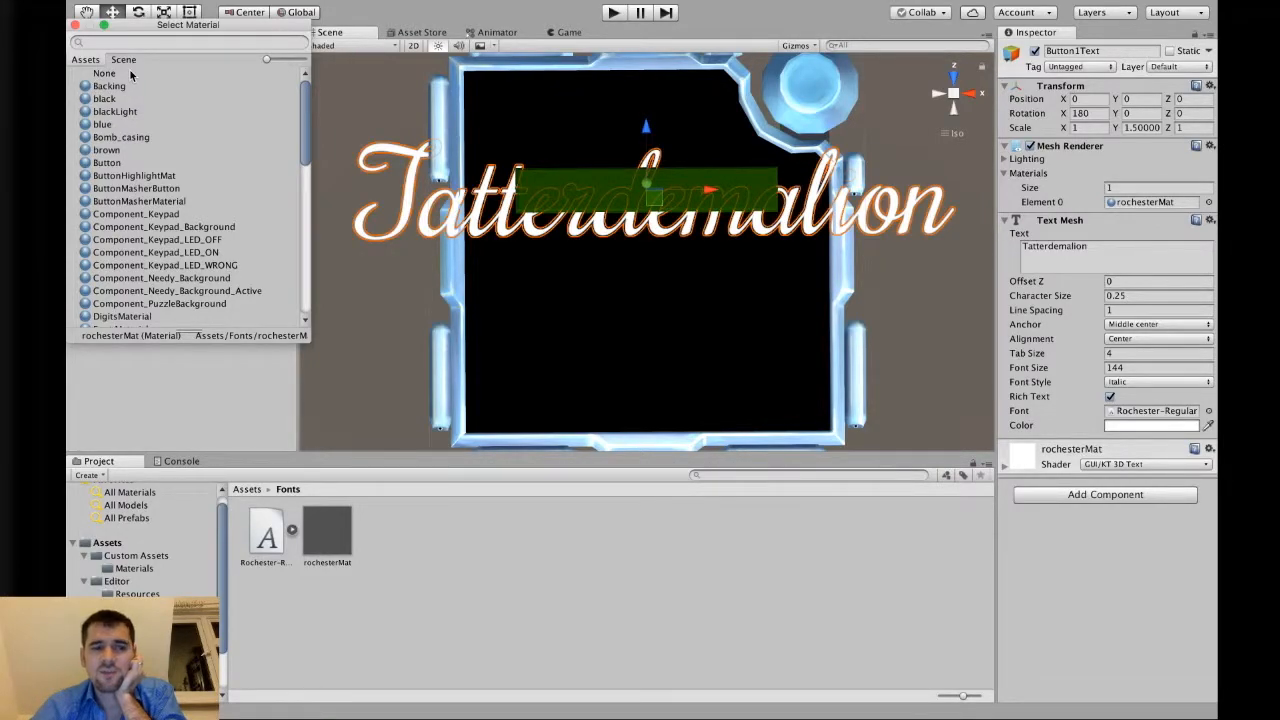
pyautogui.click(104, 73)
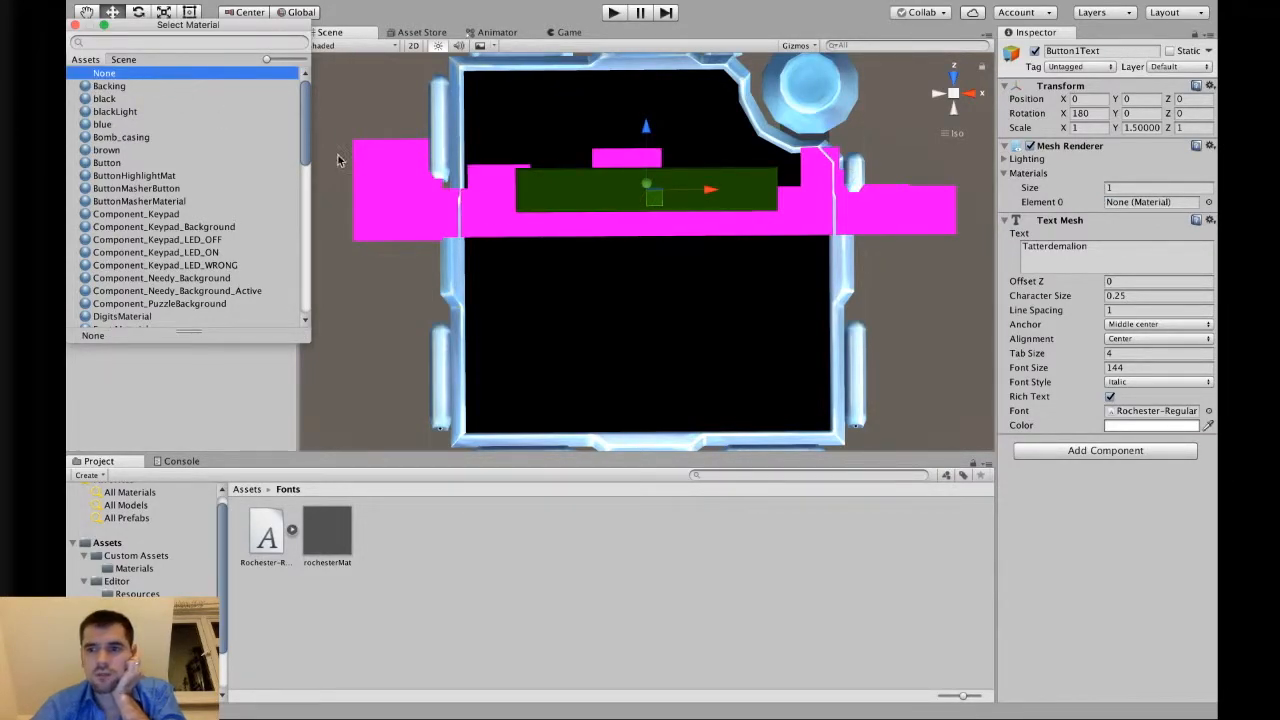
pyautogui.click(143, 87)
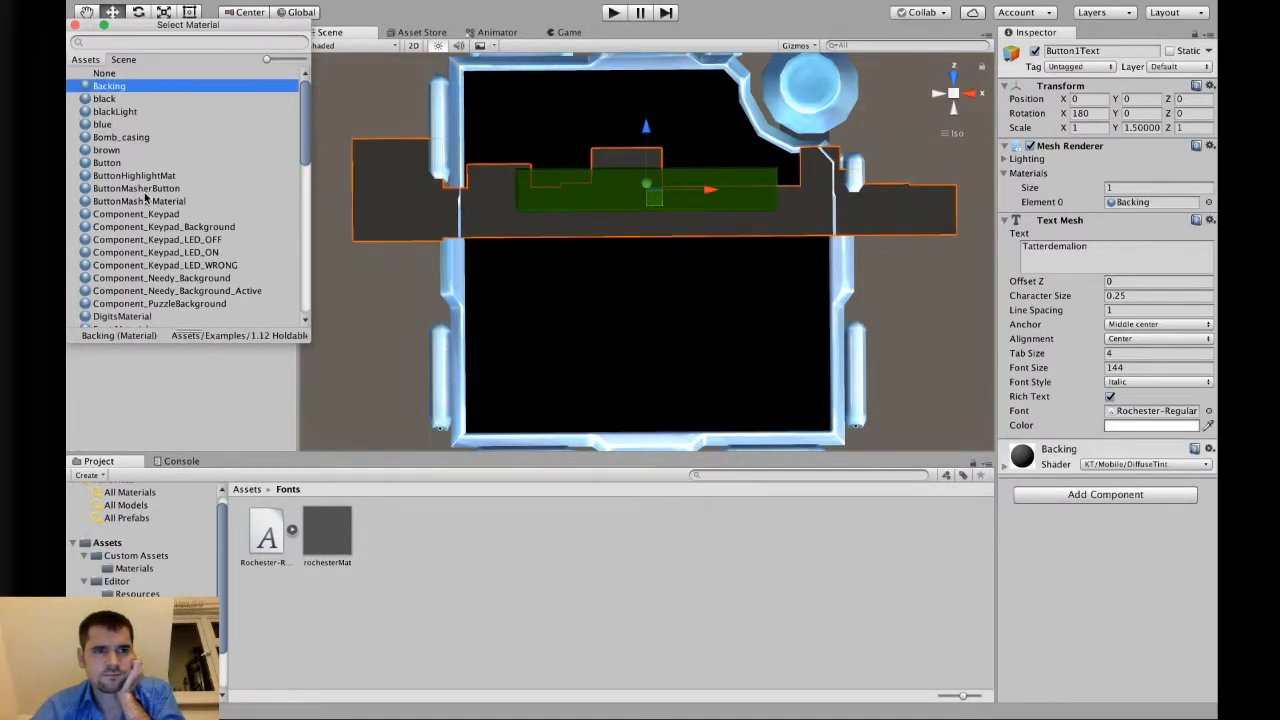
pyautogui.scroll(-3, 150, 200)
pyautogui.click(124, 259)
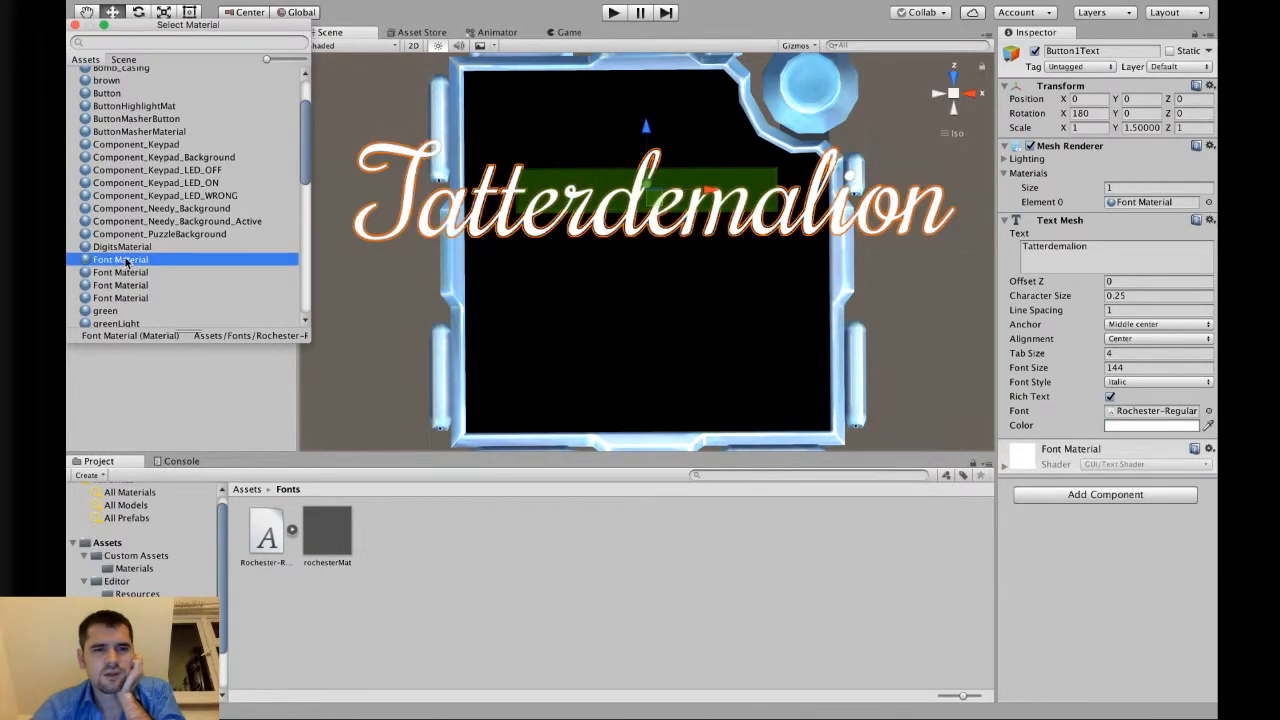
pyautogui.click(383, 311)
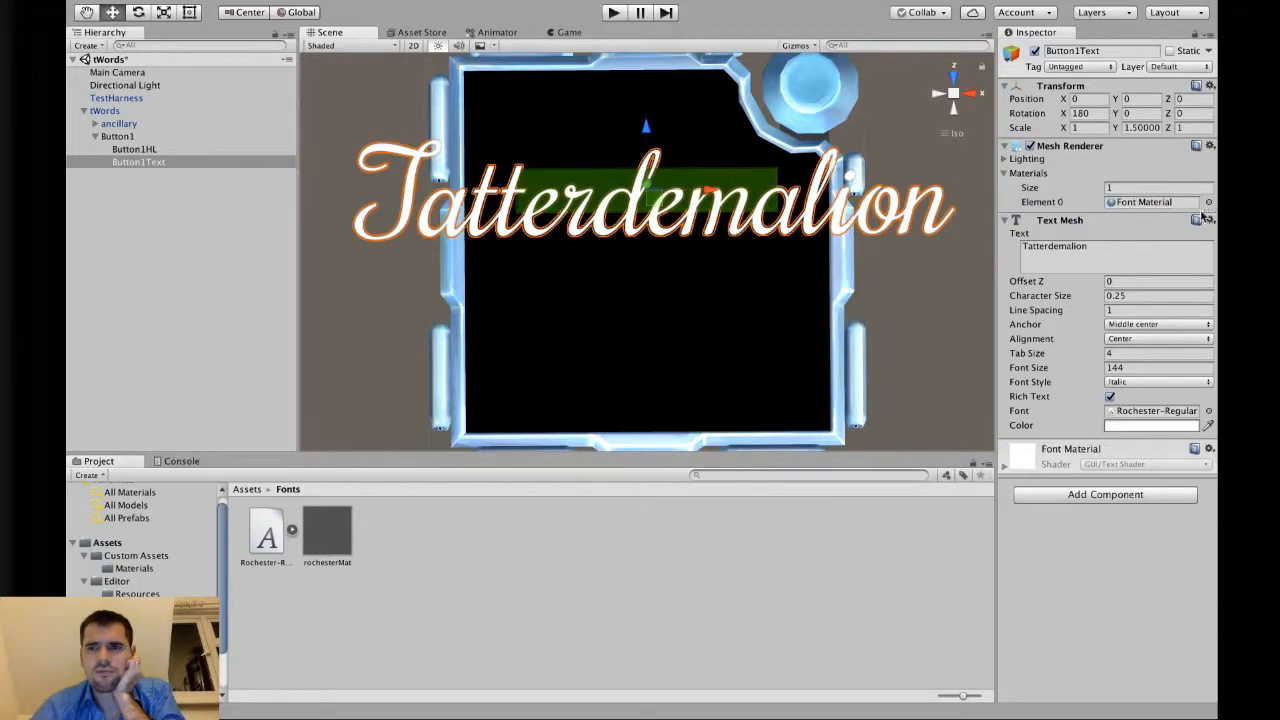
# Locate the assigned Font Material inside the Rochester font asset in the project.
pyautogui.click(1160, 203)
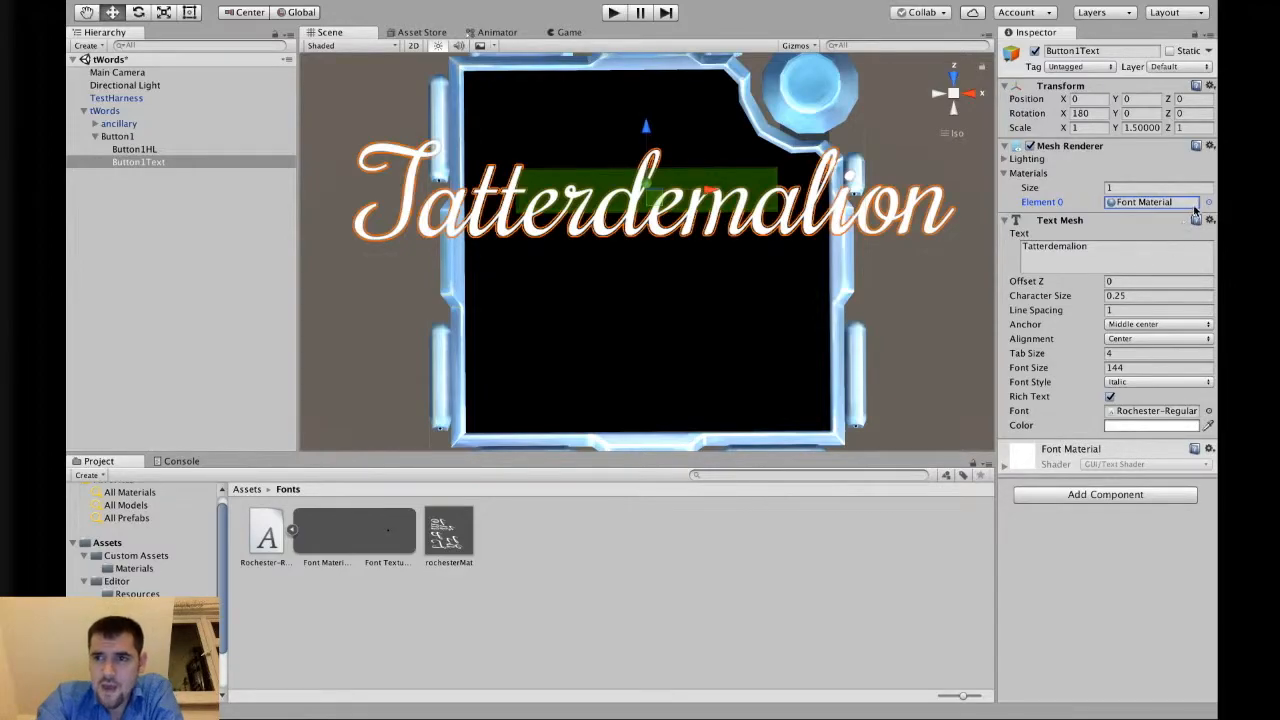
pyautogui.click(291, 529)
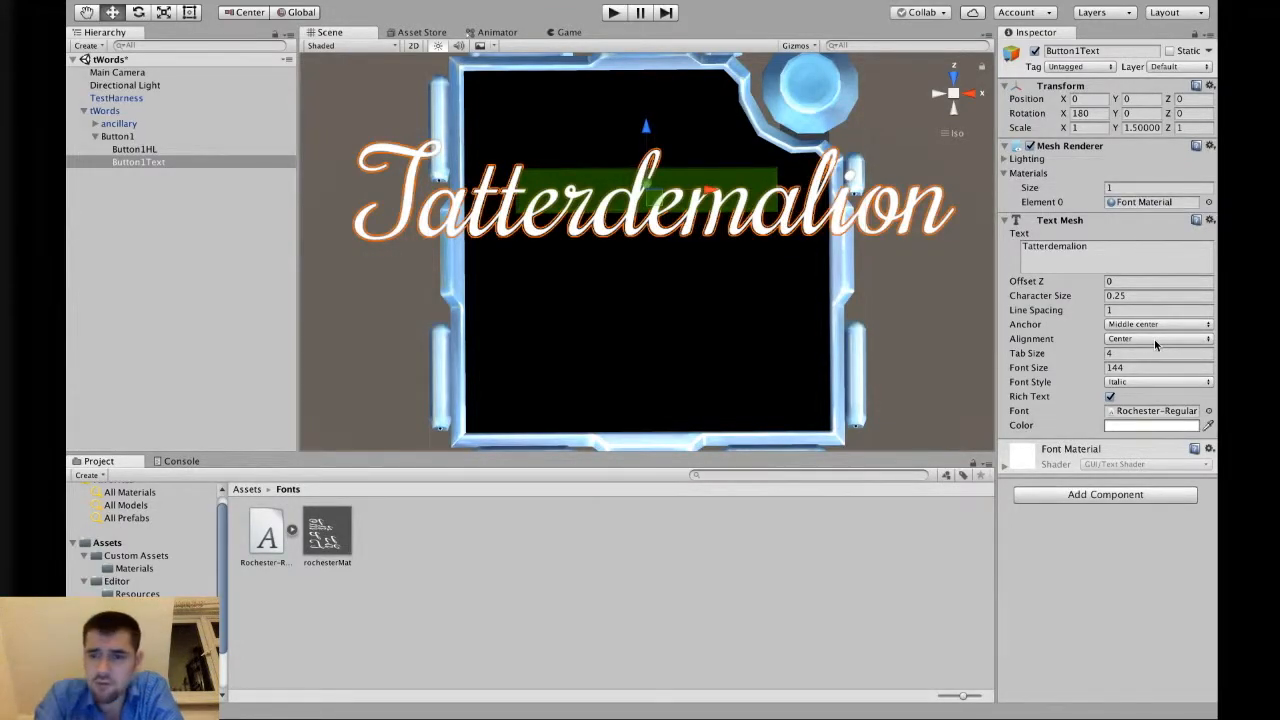
# Try a Font Size of 72, then set it back to 144.
pyautogui.click(1138, 367)
pyautogui.click(1138, 367)
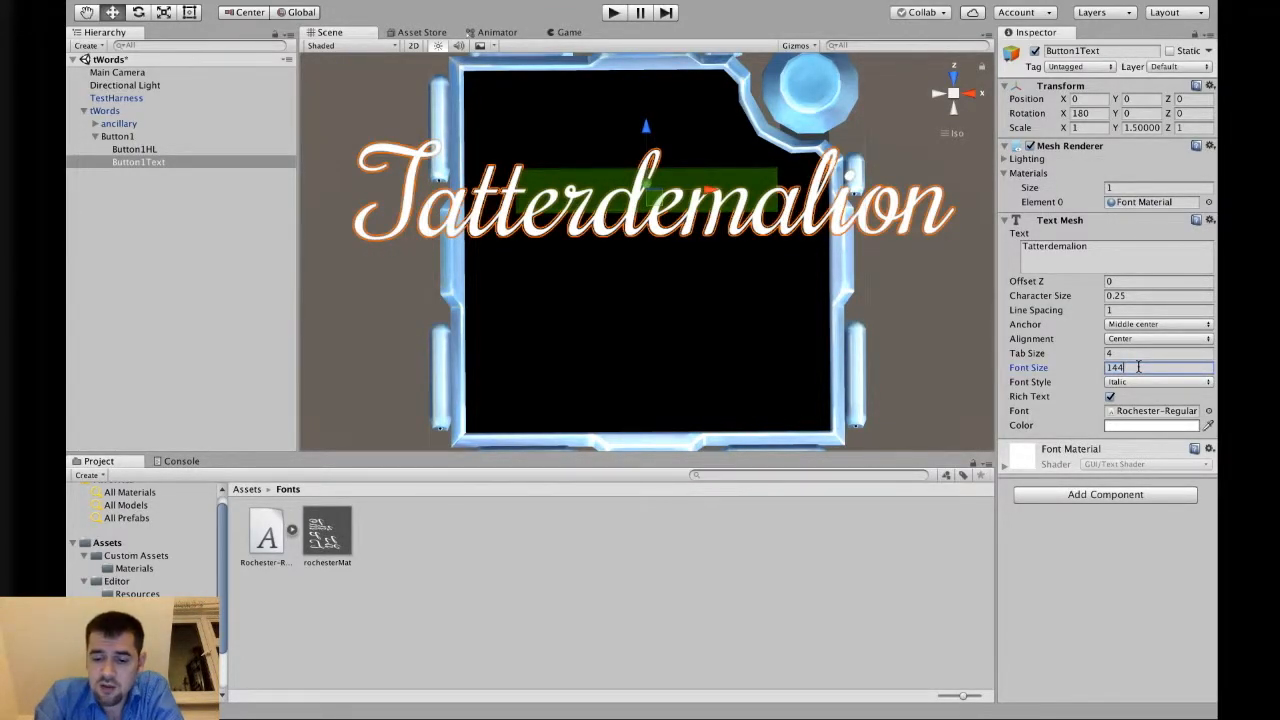
pyautogui.press('BackSpace')
pyautogui.press('BackSpace')
pyautogui.press('BackSpace')
pyautogui.write('72')
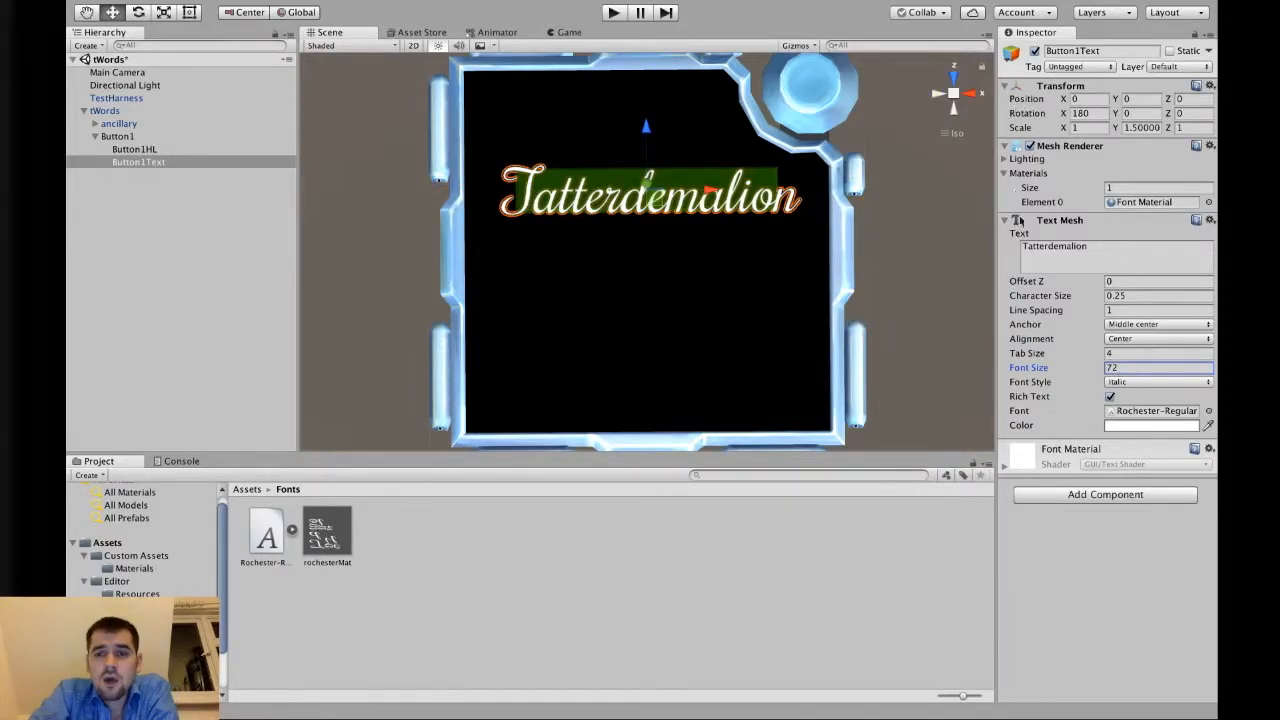
pyautogui.click(1124, 366)
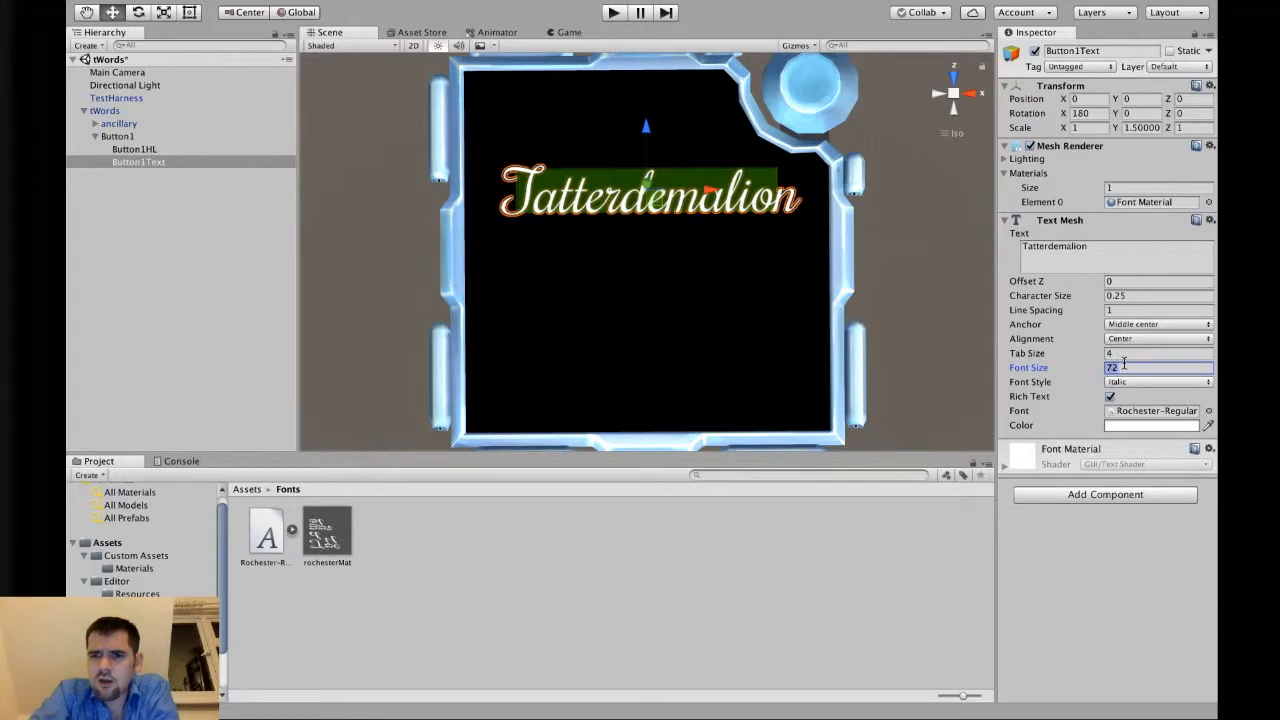
pyautogui.write('144')
# Halve the text's scale, setting X to 0.5 and Y to 0.75.
pyautogui.click(1088, 128)
pyautogui.write('0.5')
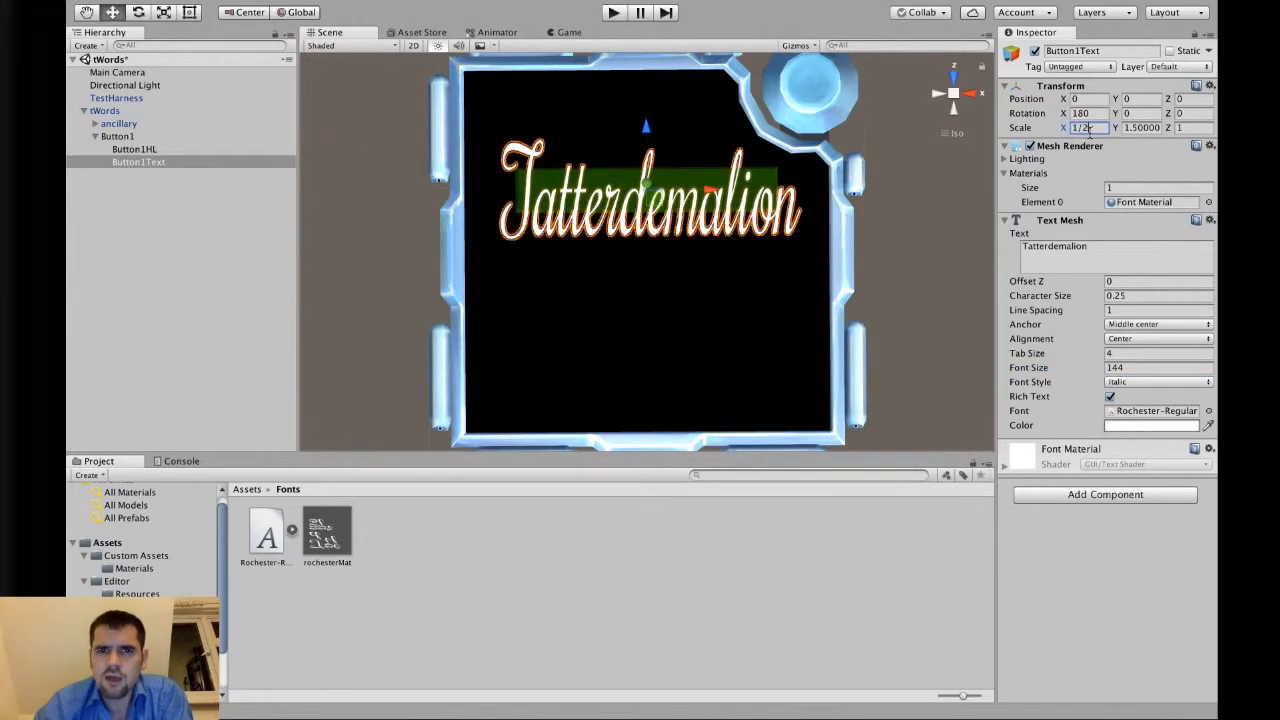
pyautogui.press('Tab')
pyautogui.write('0.5')
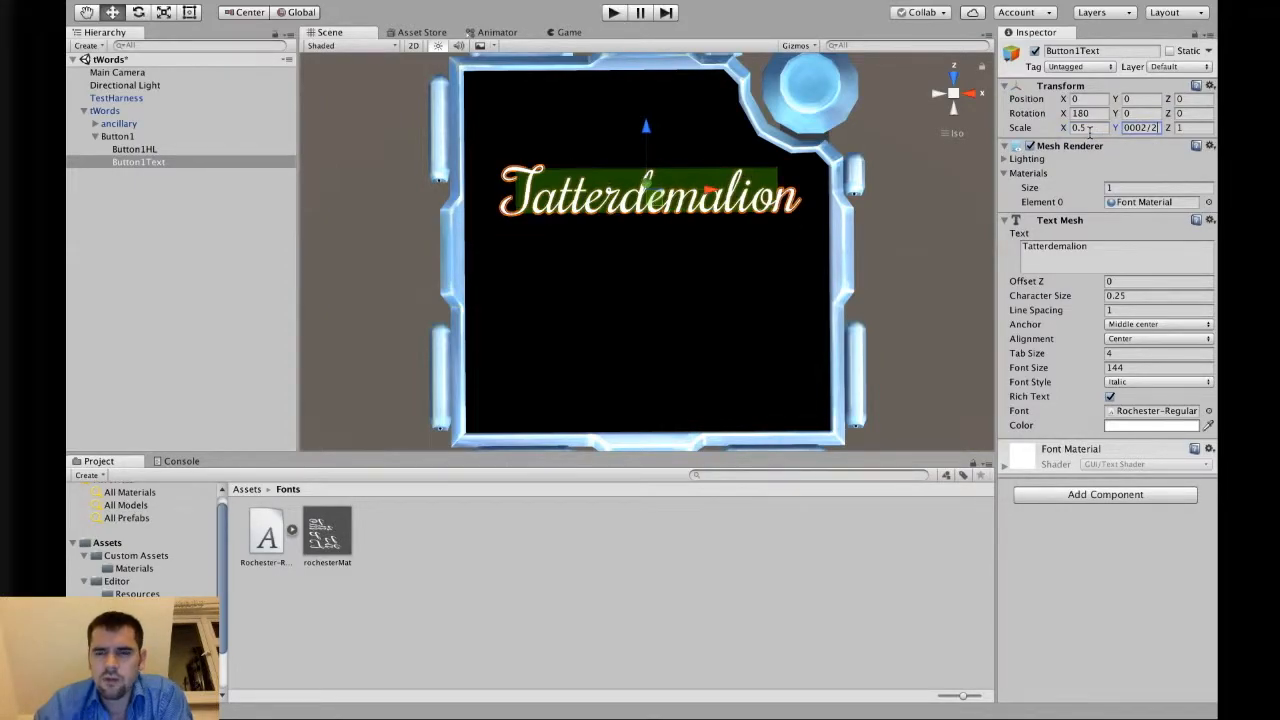
# Halve the text's Font Size to 72.
pyautogui.click(1141, 368)
pyautogui.click(1141, 368)
pyautogui.write('/2')
pyautogui.press('Return')
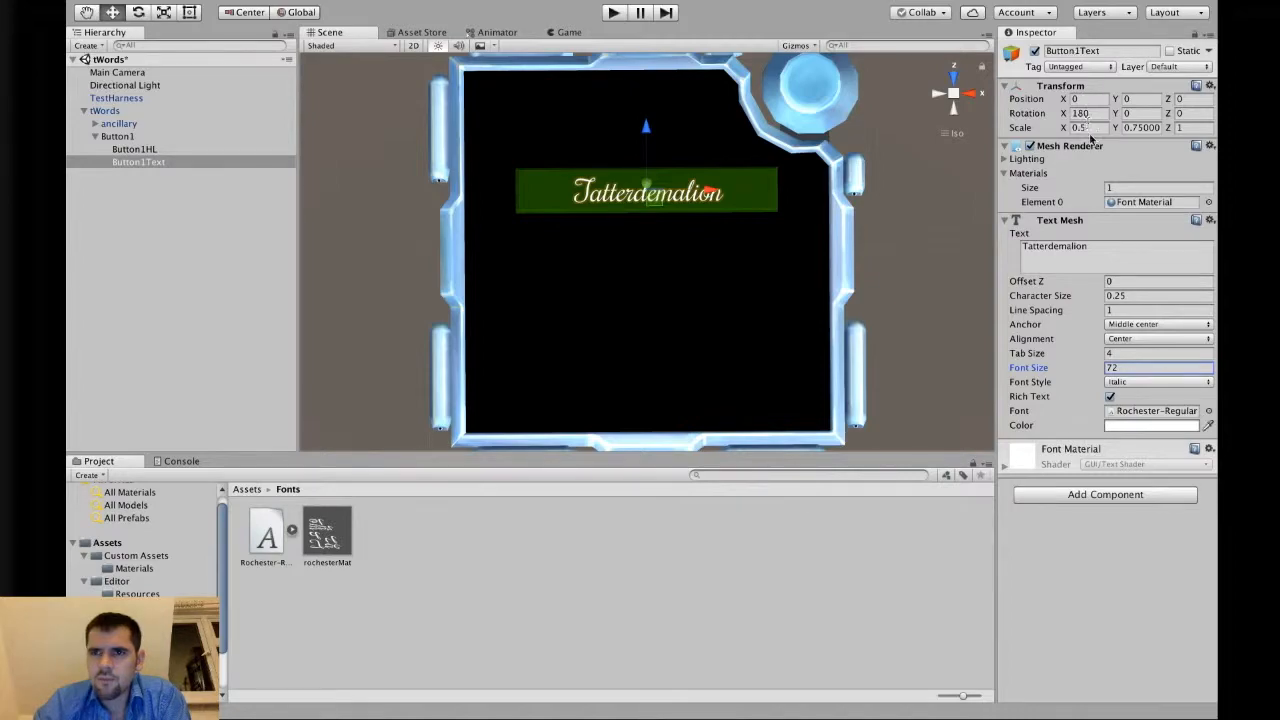
# Try a scale of 0.7 on X and Y, then undo both scale changes.
pyautogui.click(1092, 131)
pyautogui.write('0.7')
pyautogui.press('Tab')
pyautogui.write('0.7')
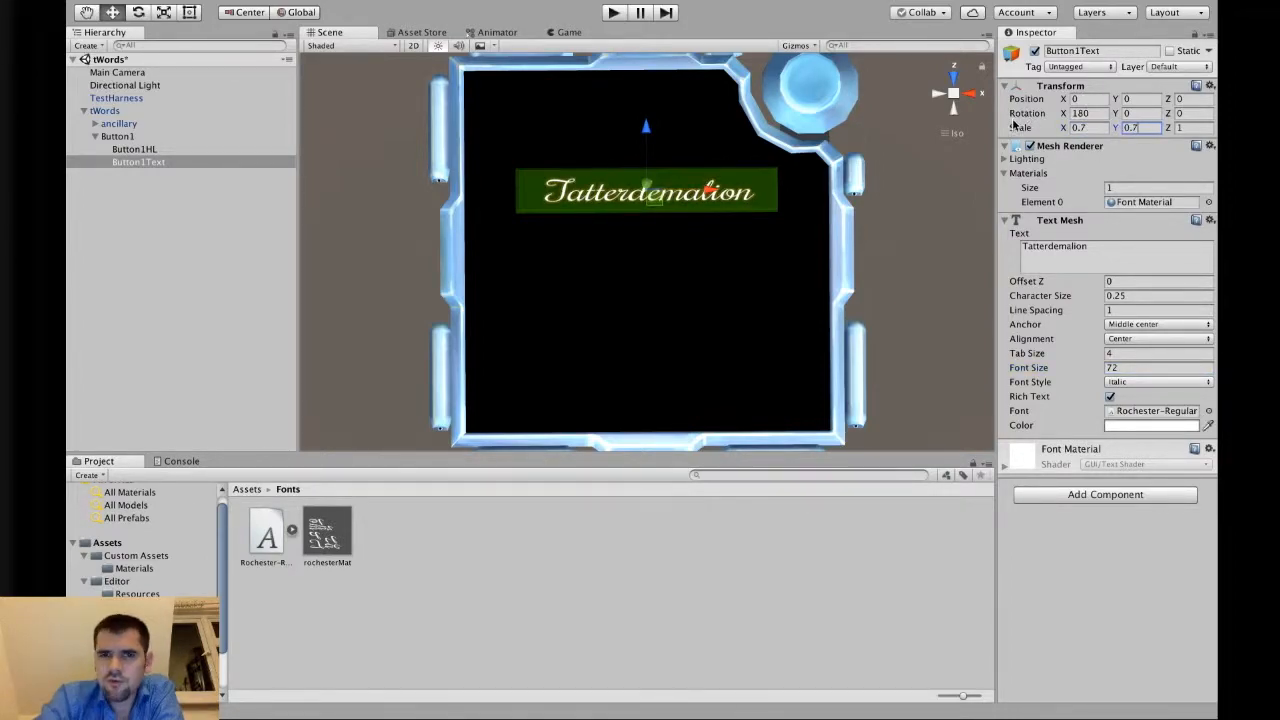
pyautogui.press('super+z')
pyautogui.press('super+z')
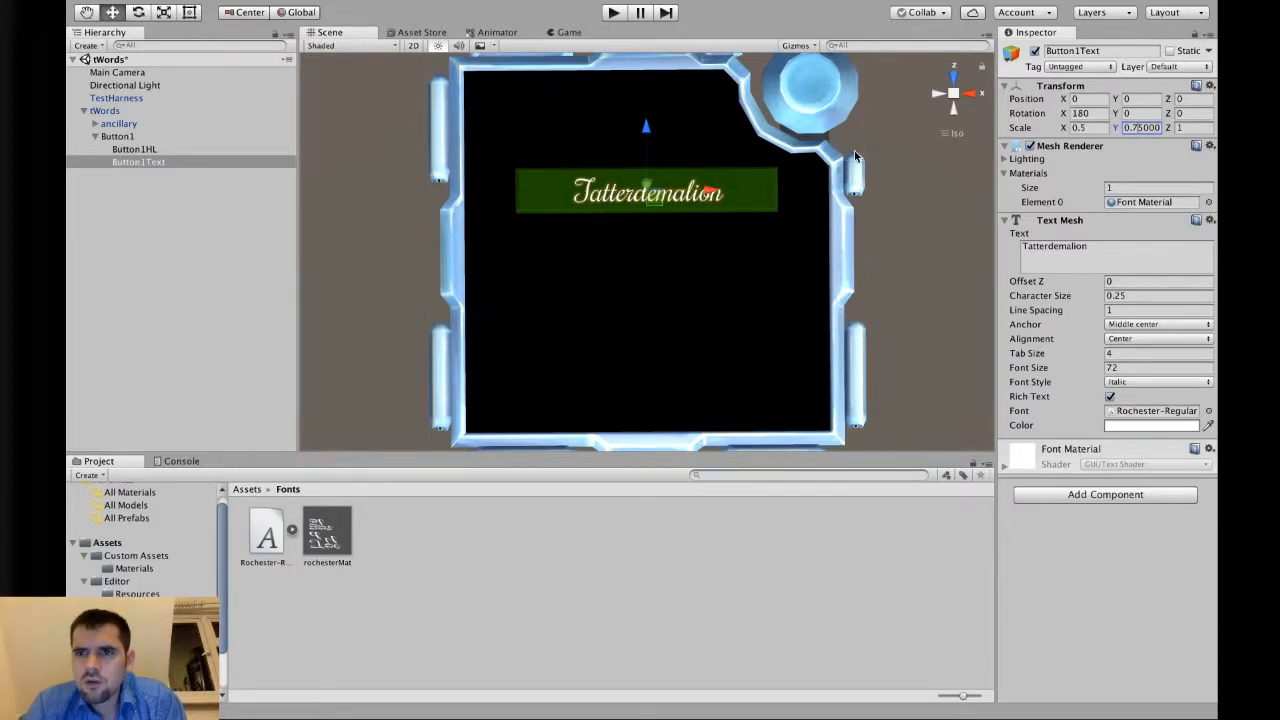
# Assign rochesterMat as the text mesh's material instead of Font Material.
pyautogui.click(1208, 202)
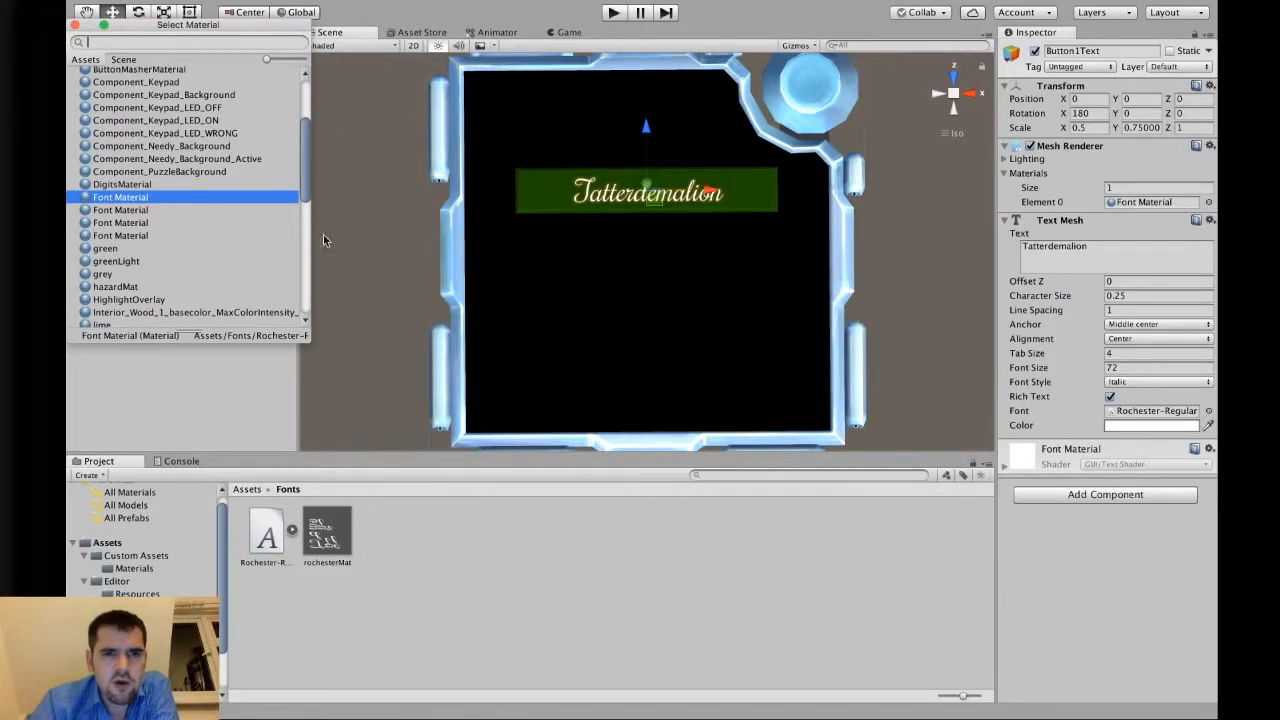
pyautogui.click(394, 214)
pyautogui.keyDown('alt'); pyautogui.moveTo(391, 251); pyautogui.dragTo(386, 708); pyautogui.keyUp('alt')
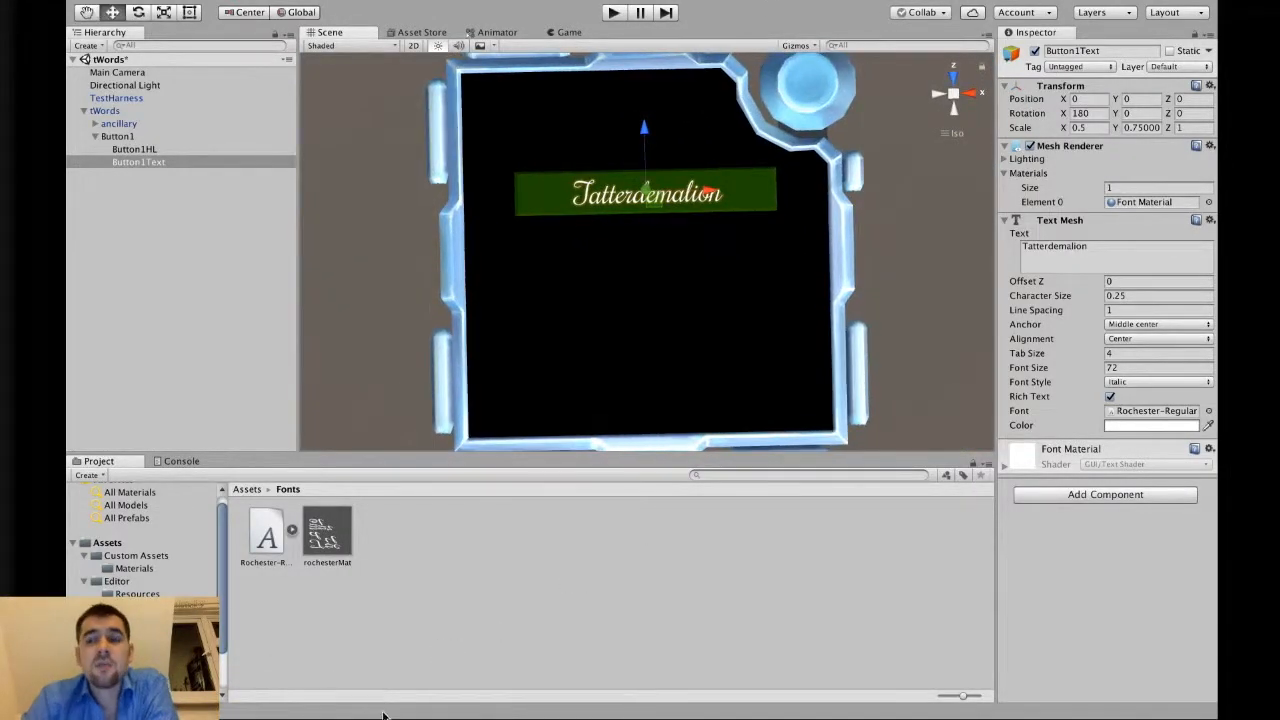
pyautogui.click(1210, 203)
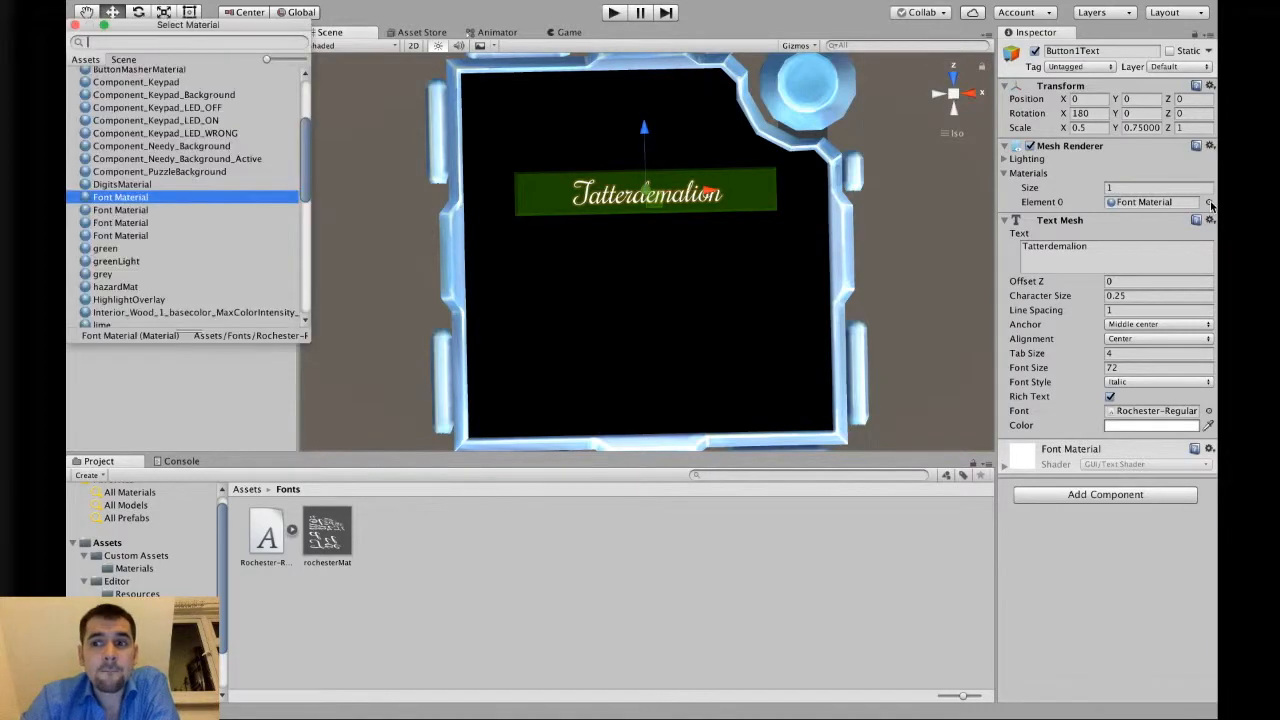
pyautogui.scroll(-10, 117, 257)
pyautogui.scroll(3, 117, 257)
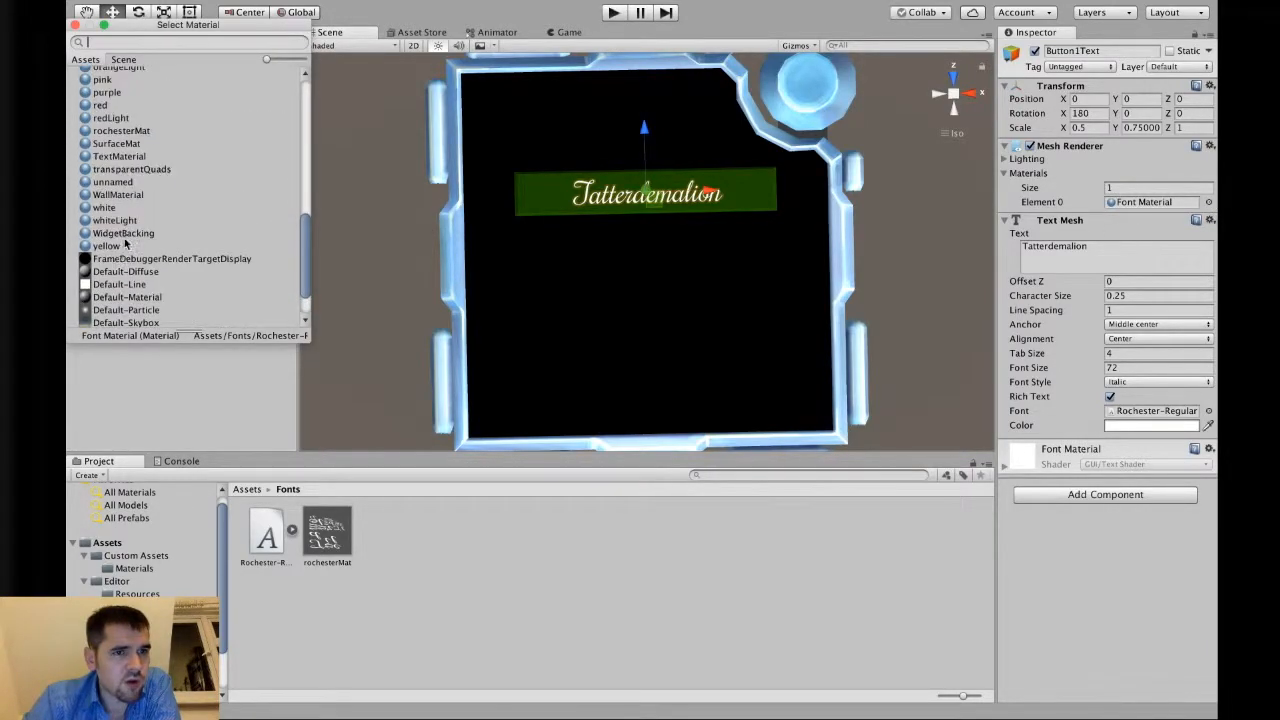
pyautogui.click(137, 131)
pyautogui.click(361, 236)
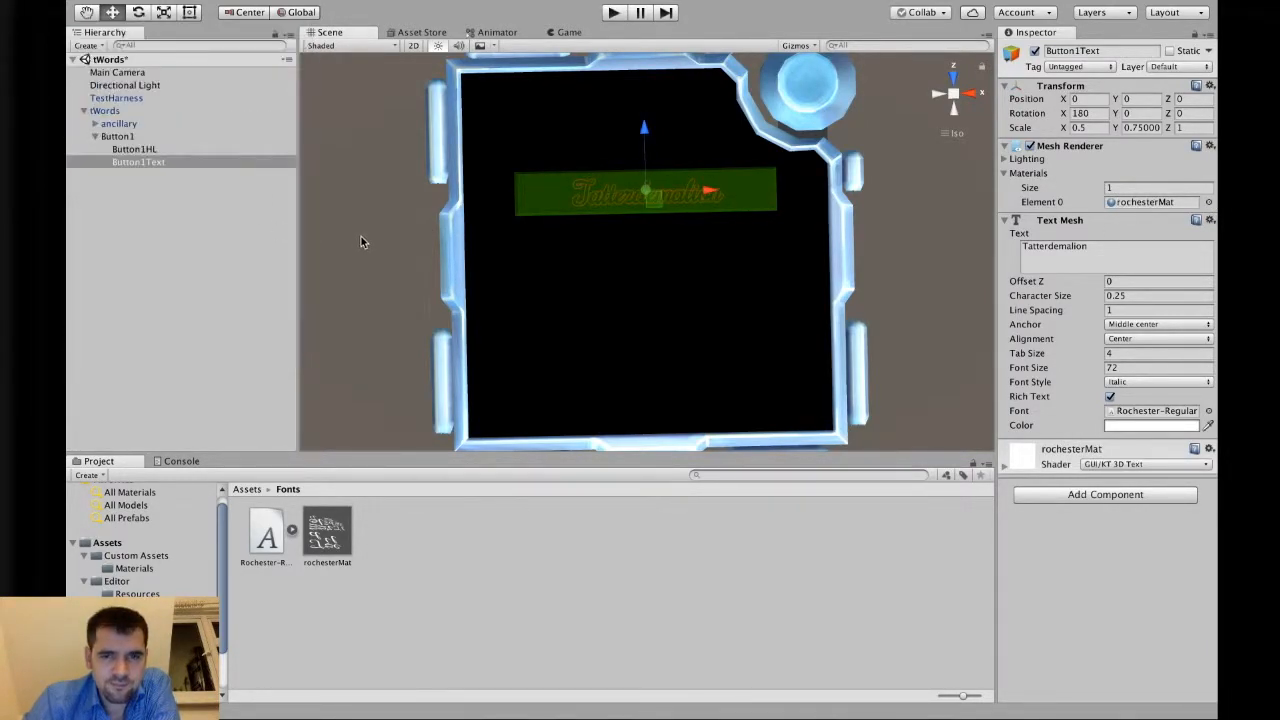
# Lift the text above the button face, setting its Position Z to 0.53.
pyautogui.click(375, 216)
pyautogui.keyDown('alt'); pyautogui.moveTo(435, 268); pyautogui.dragTo(736, 7); pyautogui.keyUp('alt')
pyautogui.click(161, 163)
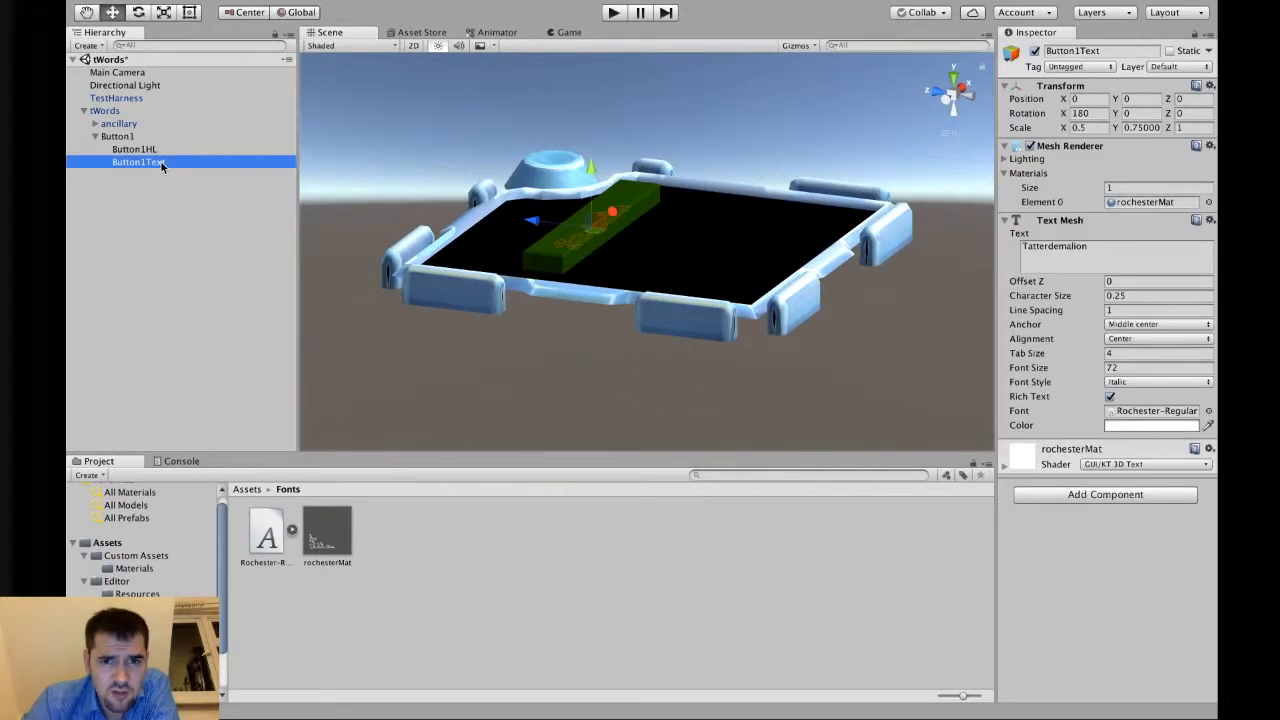
pyautogui.keyDown('alt'); pyautogui.moveTo(776, 373); pyautogui.dragTo(887, 342); pyautogui.keyUp('alt')
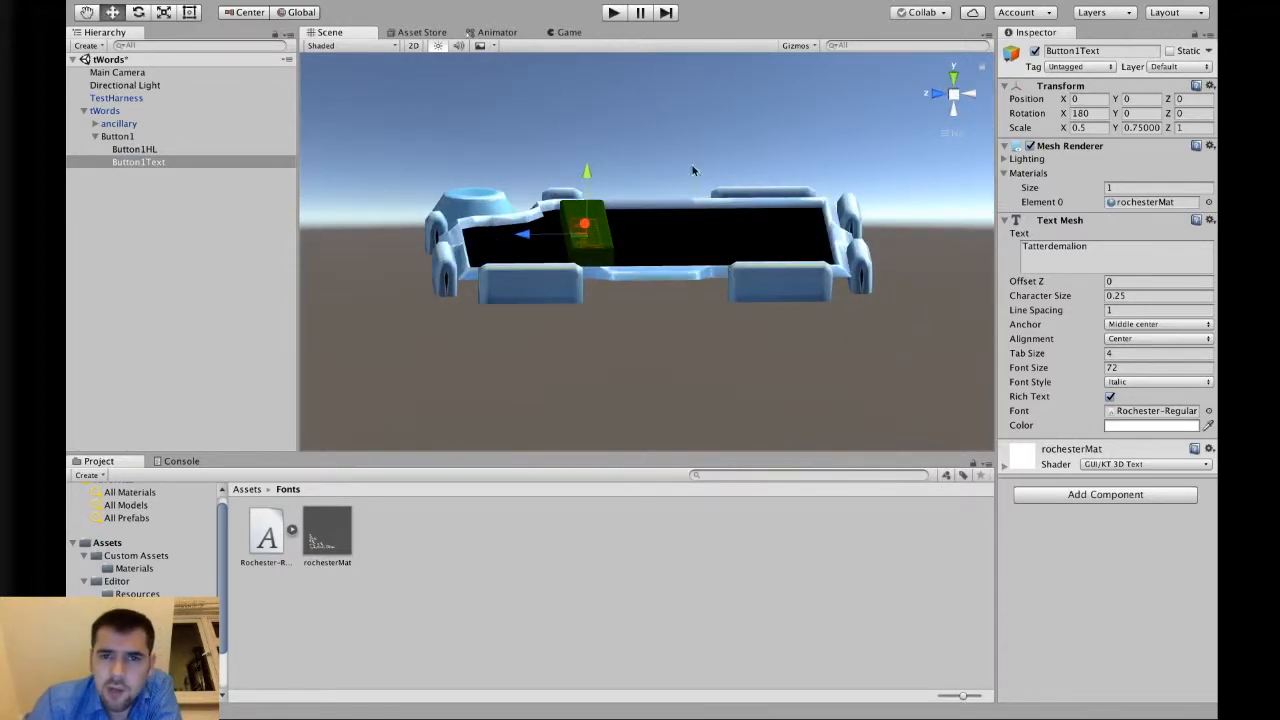
pyautogui.moveTo(585, 173); pyautogui.dragTo(588, 163)
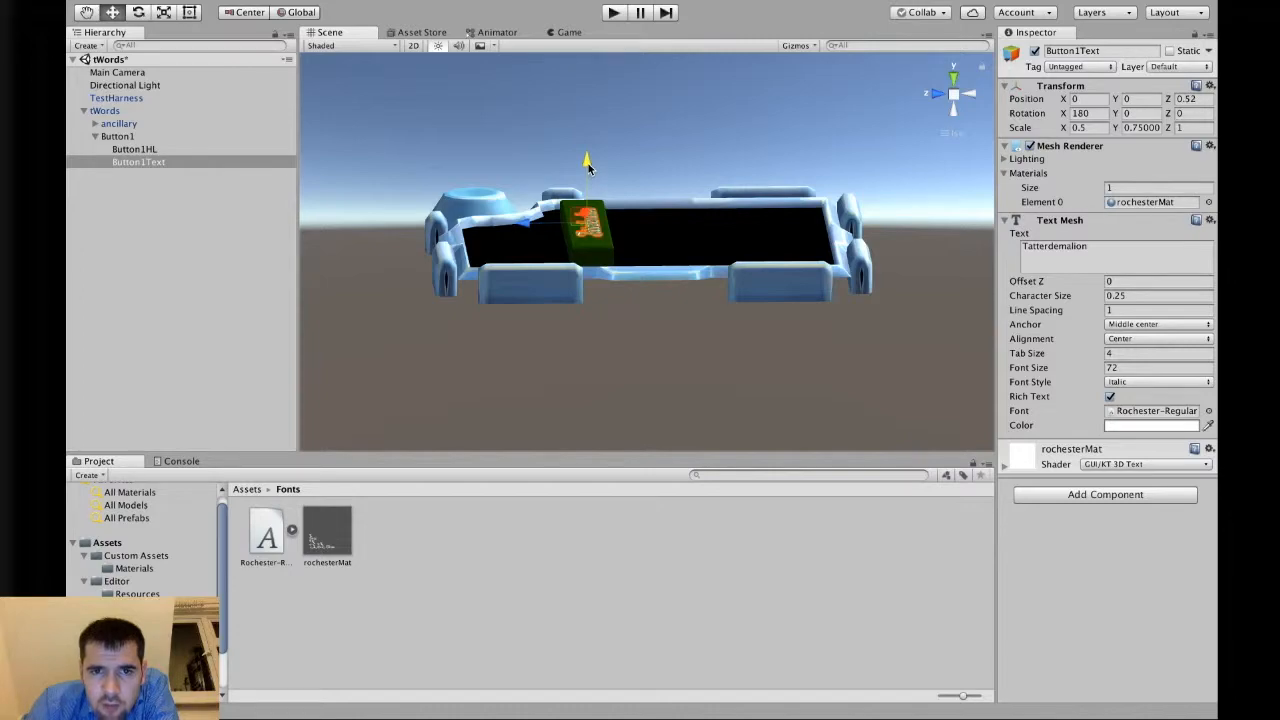
pyautogui.click(1205, 98)
pyautogui.write('0.54')
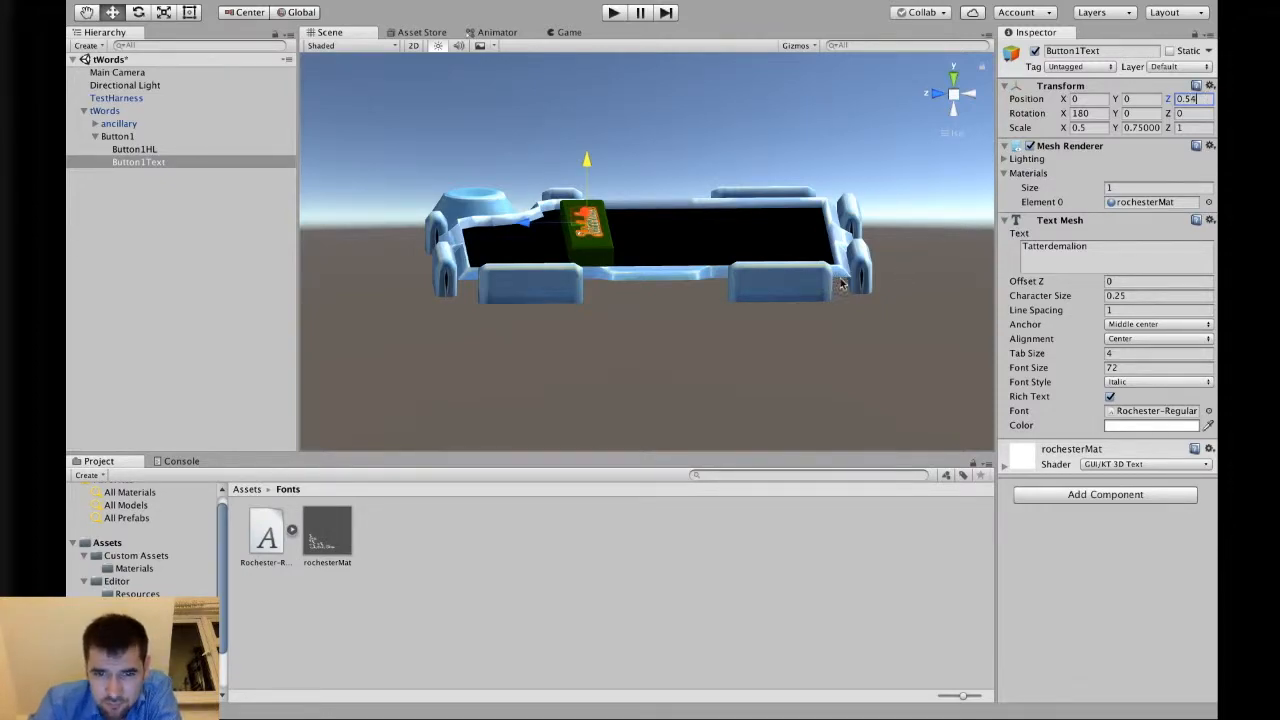
pyautogui.scroll(5, 669, 287)
pyautogui.keyDown('alt'); pyautogui.moveTo(595, 256); pyautogui.dragTo(471, 149); pyautogui.keyUp('alt')
pyautogui.click(1204, 97)
pyautogui.write('0.53')
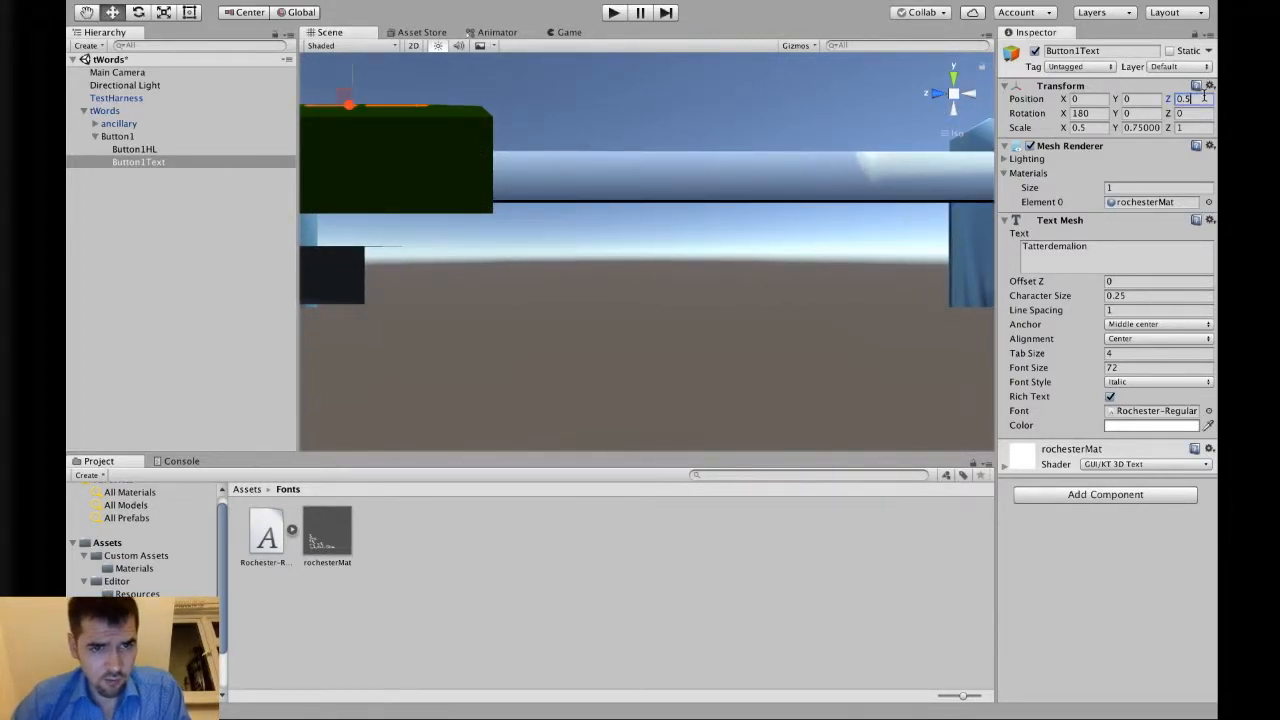
# Detach Button1Text from Button1 to set its Y scale to 0.0075, then reparent it under Button1.
pyautogui.click(757, 74)
pyautogui.keyDown('alt'); pyautogui.moveTo(760, 76); pyautogui.dragTo(614, 366); pyautogui.keyUp('alt')
pyautogui.scroll(5, 609, 371)
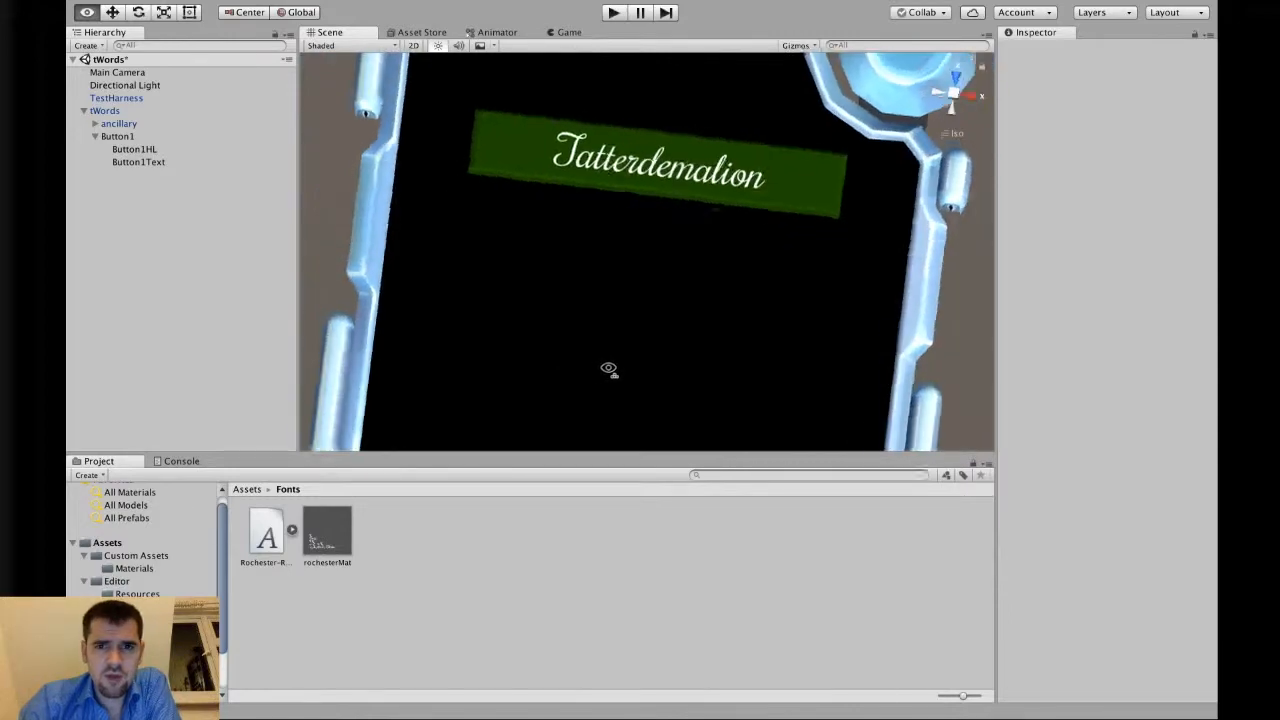
pyautogui.moveTo(135, 162); pyautogui.dragTo(141, 232)
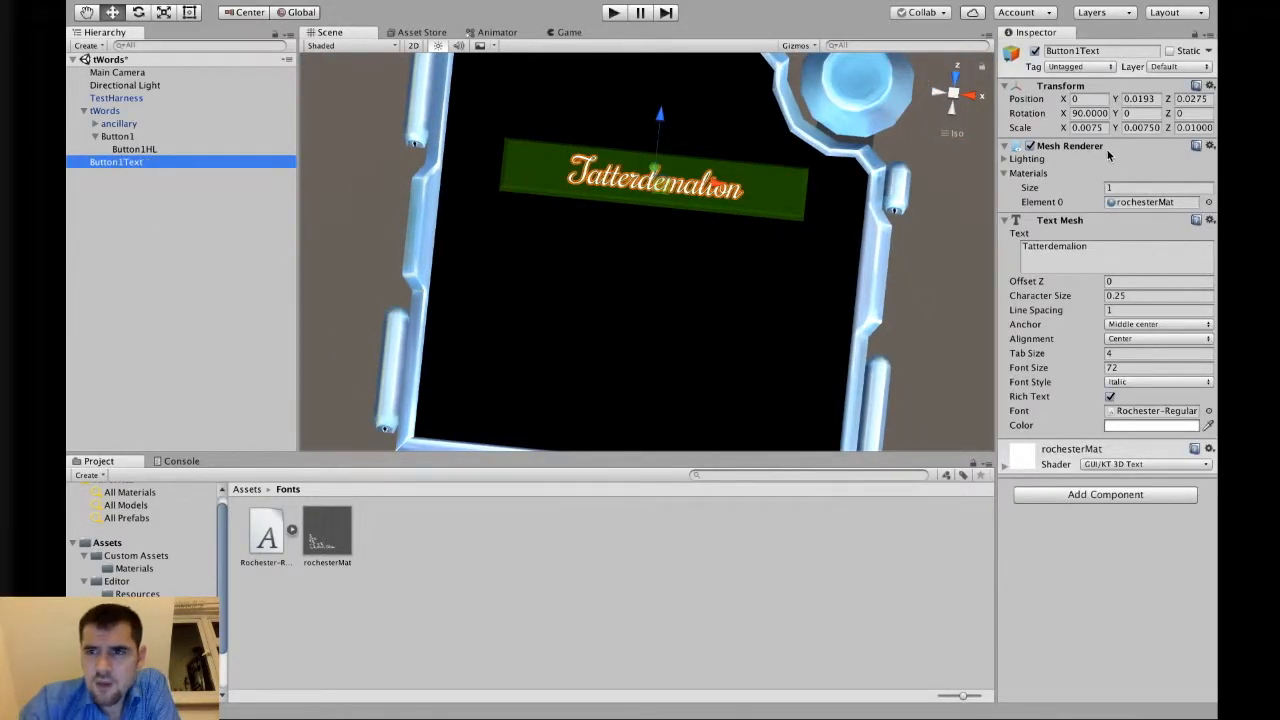
pyautogui.click(1087, 128)
pyautogui.press('Tab')
pyautogui.write('0.0075')
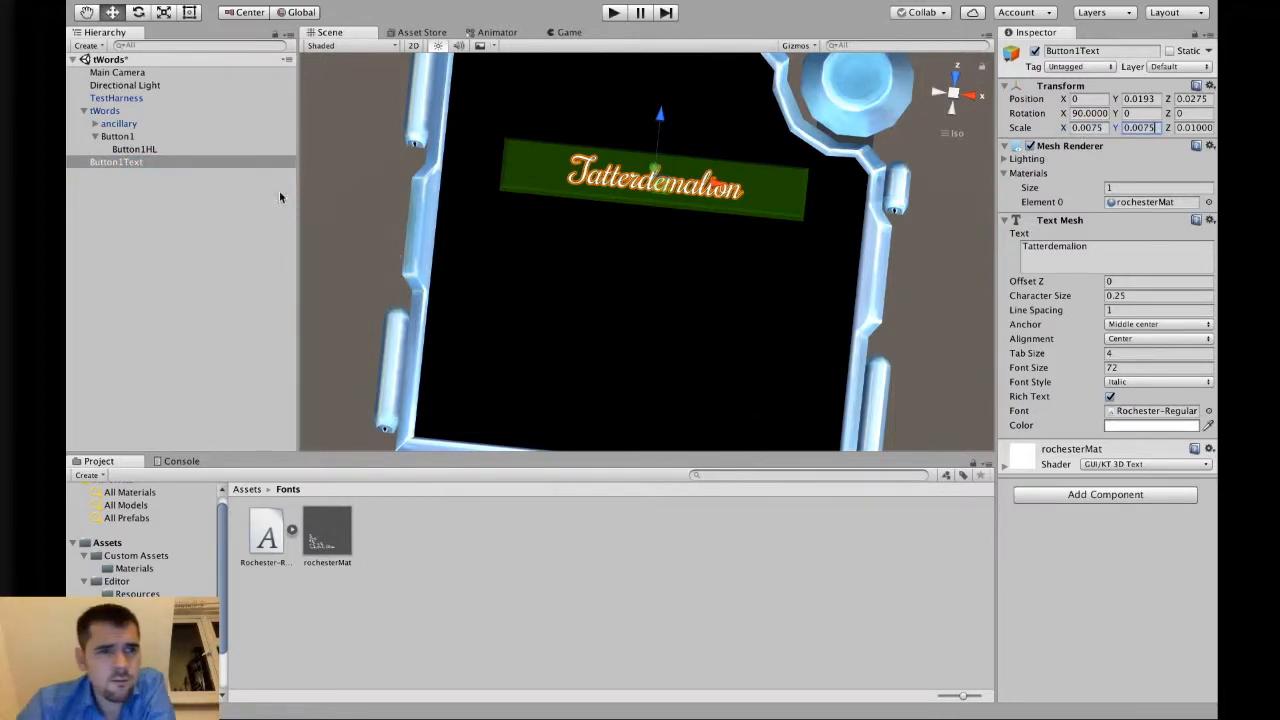
pyautogui.moveTo(126, 164); pyautogui.dragTo(130, 136)
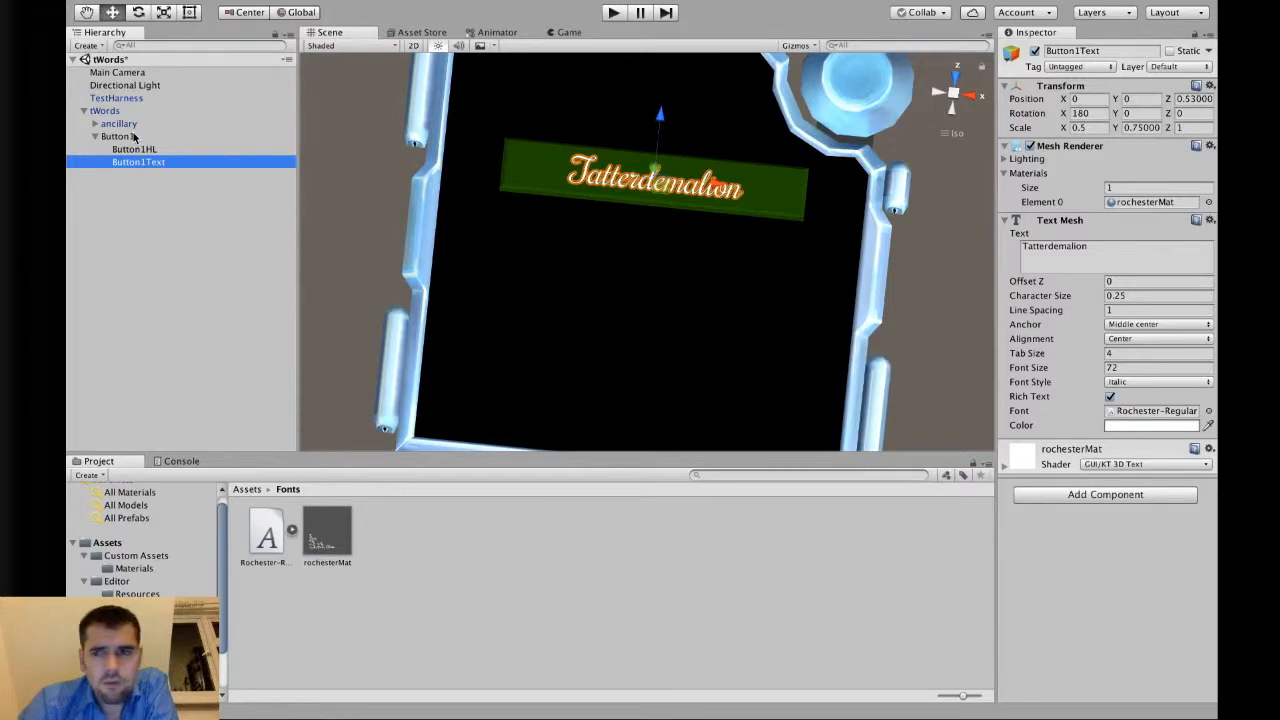
# Detach Button1Text from Button1 once more and put it back under Button1.
pyautogui.click(1145, 368)
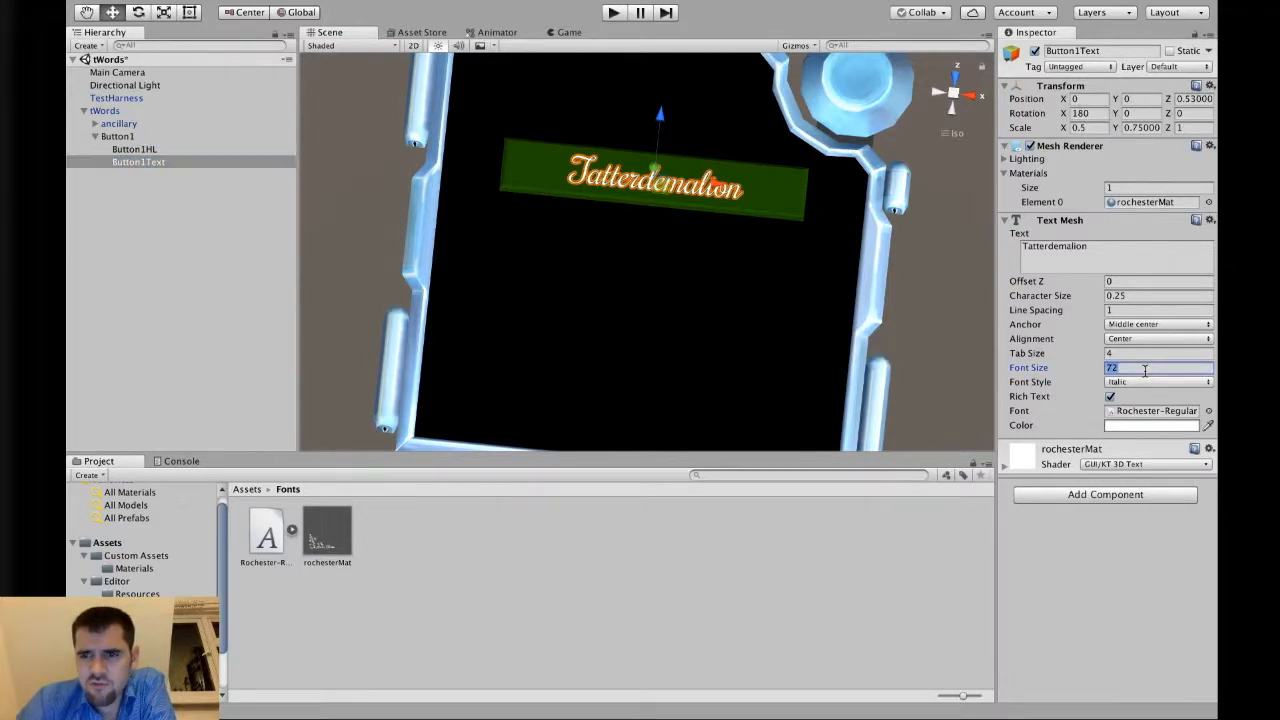
pyautogui.keyDown('alt'); pyautogui.moveTo(707, 248); pyautogui.dragTo(751, 286); pyautogui.keyUp('alt')
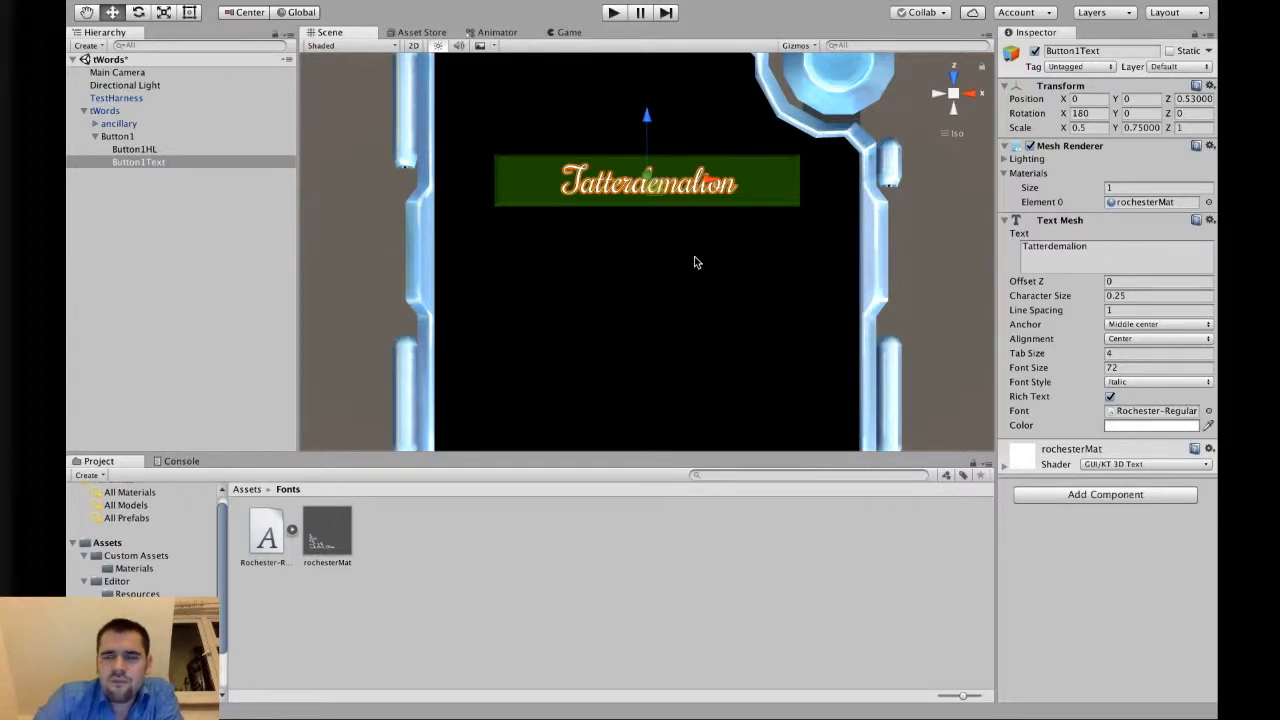
pyautogui.click(142, 134)
pyautogui.click(150, 164)
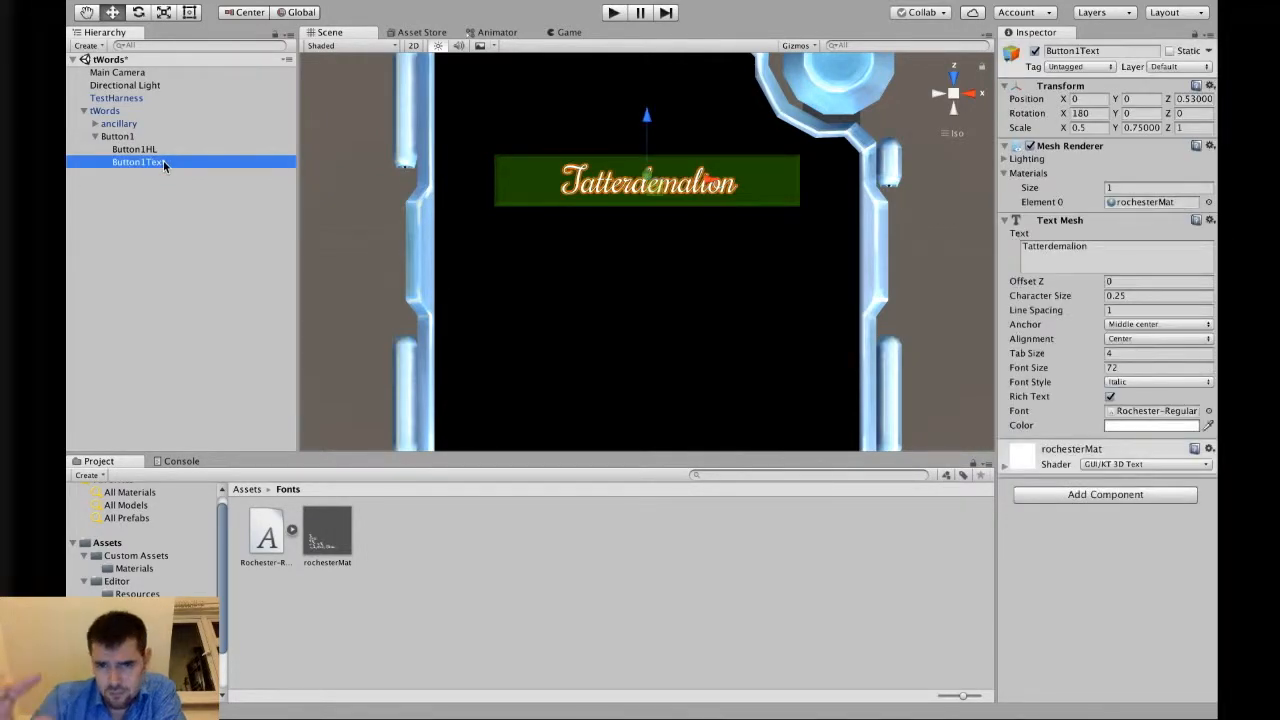
pyautogui.moveTo(160, 164); pyautogui.dragTo(132, 219)
pyautogui.click(128, 138)
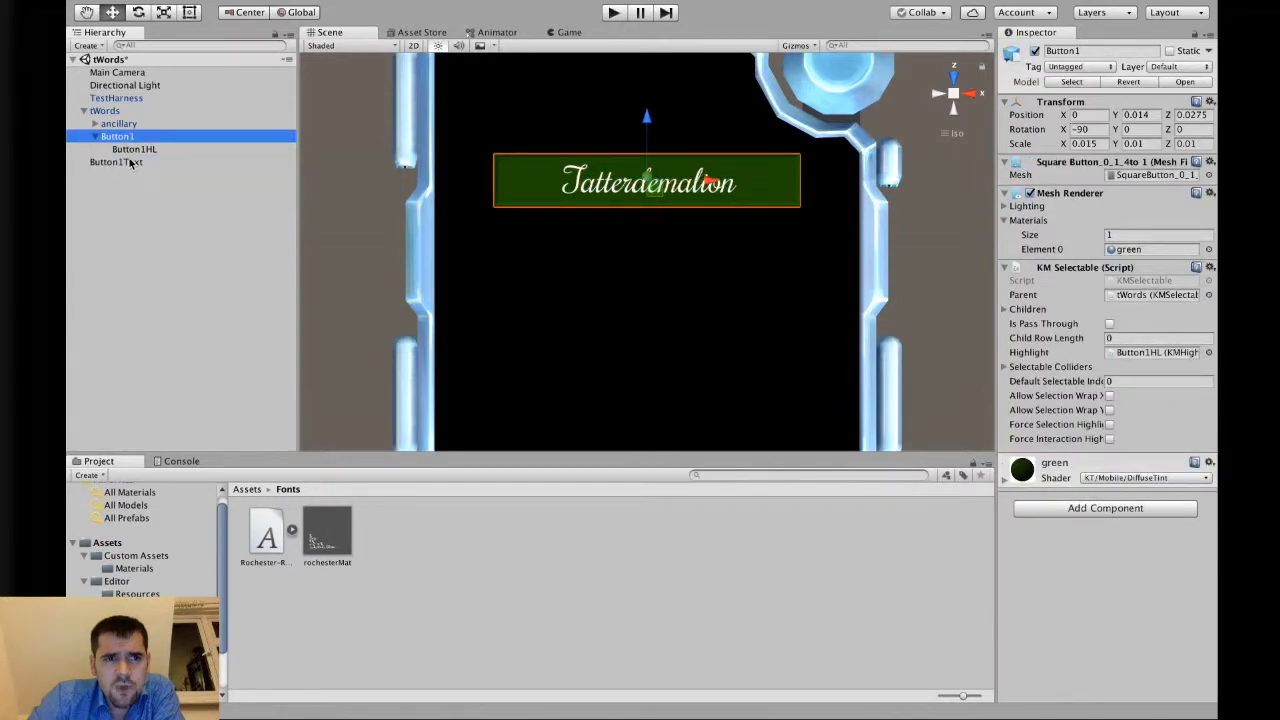
pyautogui.moveTo(132, 165); pyautogui.dragTo(147, 139)
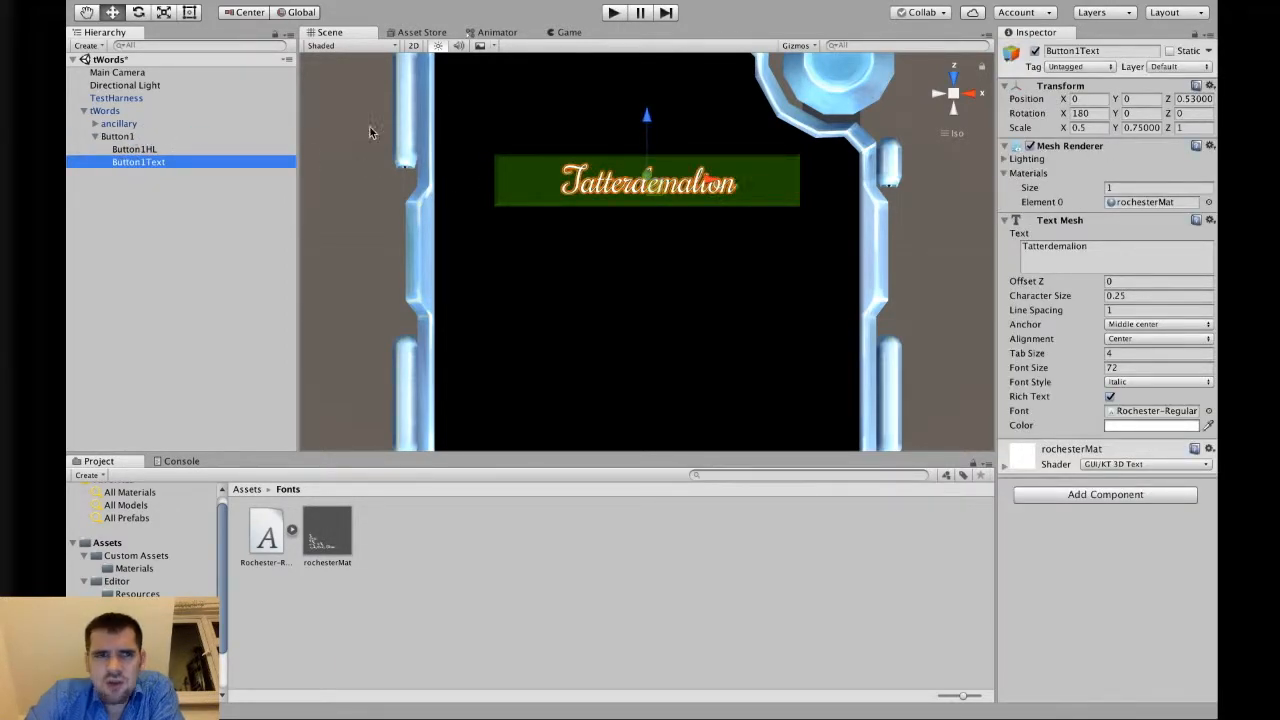
# Try stretching the text wider with the Scale tool, then undo the stretch.
pyautogui.click(164, 12)
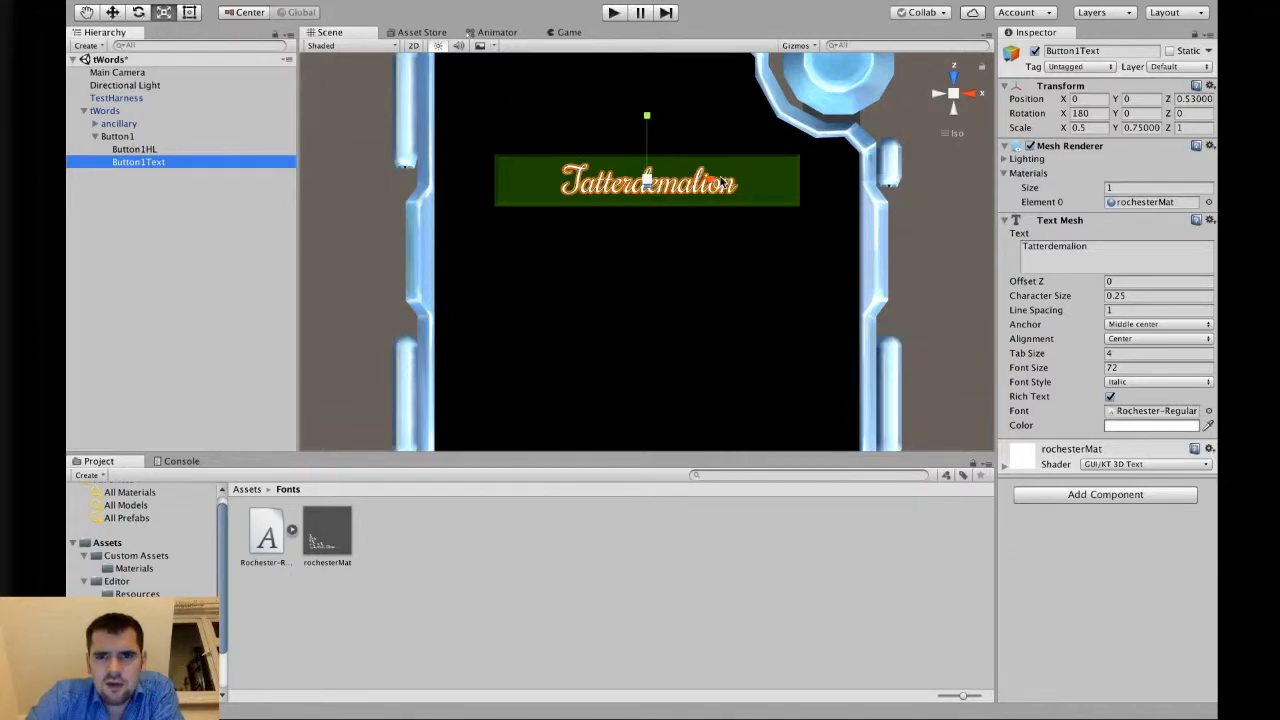
pyautogui.moveTo(714, 184); pyautogui.dragTo(755, 189)
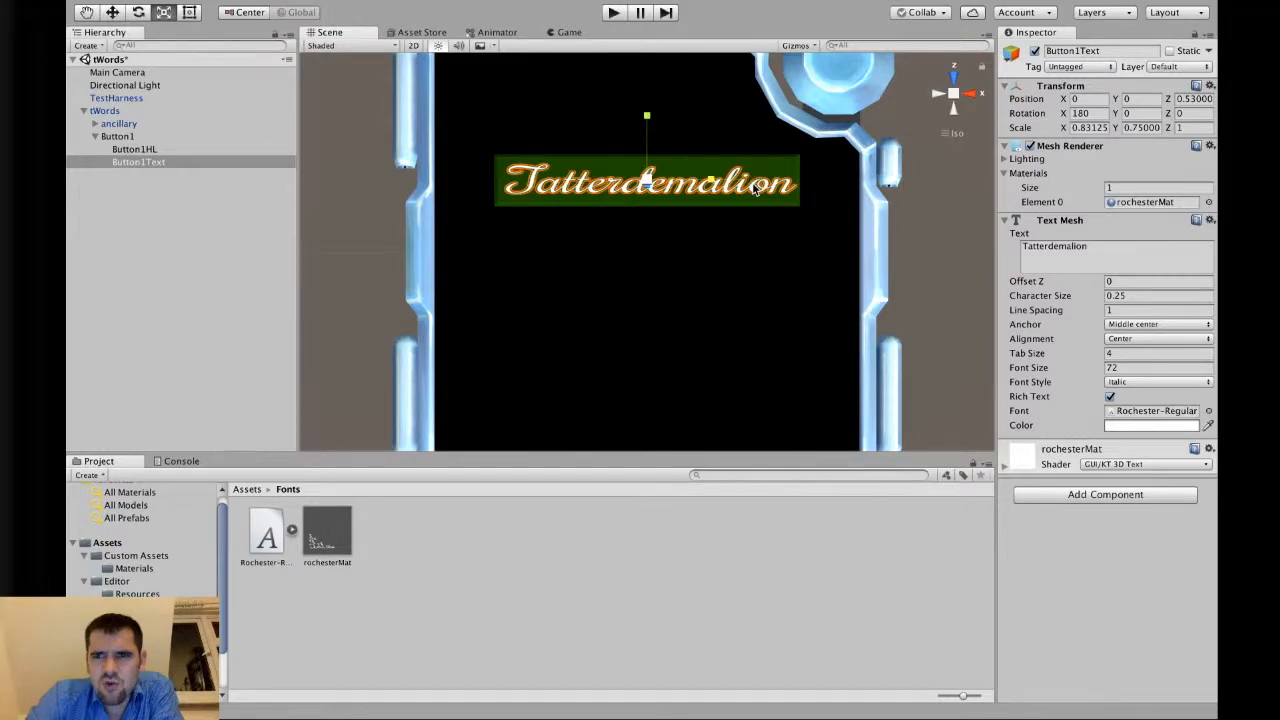
pyautogui.press('super+z')
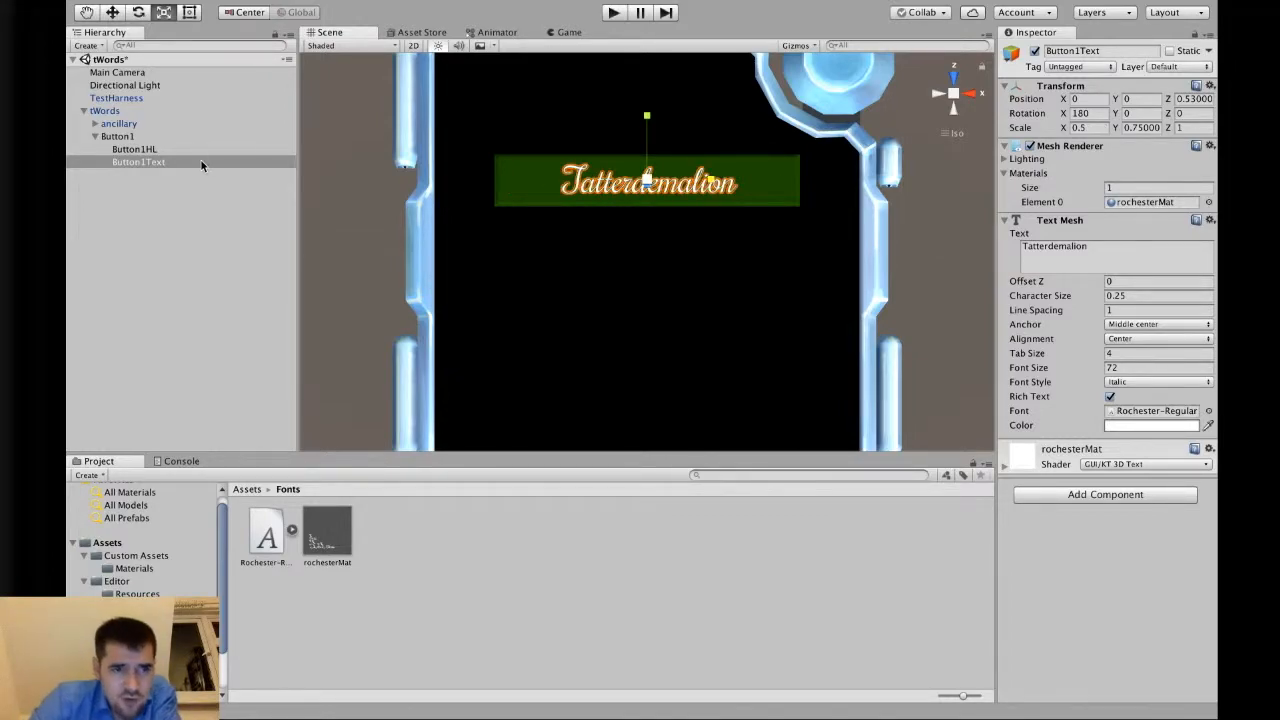
# Try detaching the text and stretching Button1 taller, undoing each attempt.
pyautogui.click(134, 149)
pyautogui.moveTo(145, 161); pyautogui.dragTo(143, 228)
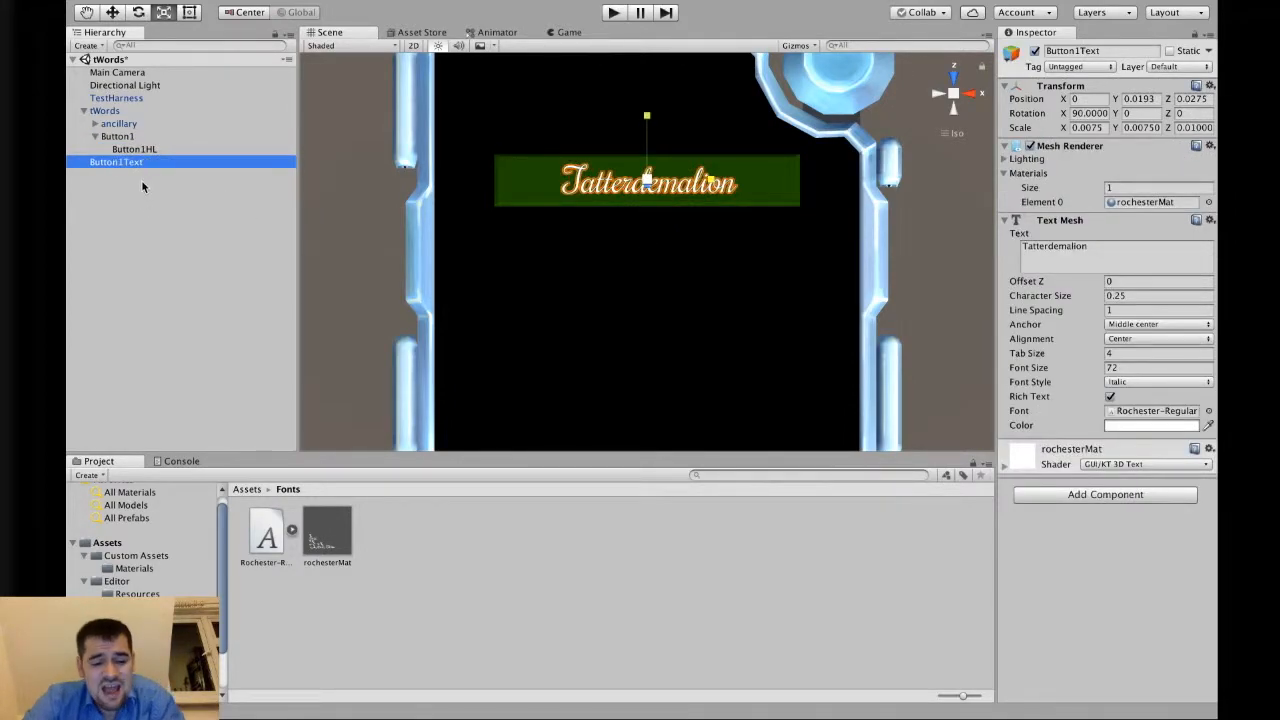
pyautogui.press('super+z')
pyautogui.click(117, 136)
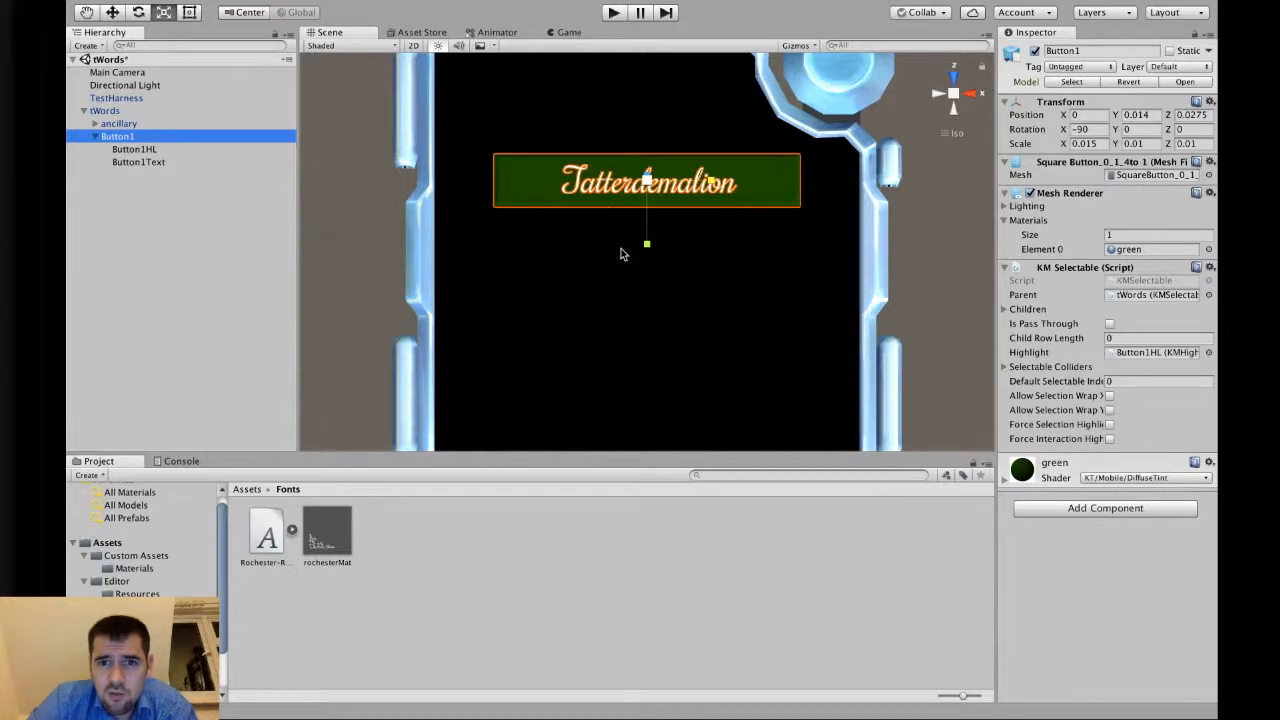
pyautogui.moveTo(647, 244); pyautogui.dragTo(647, 281)
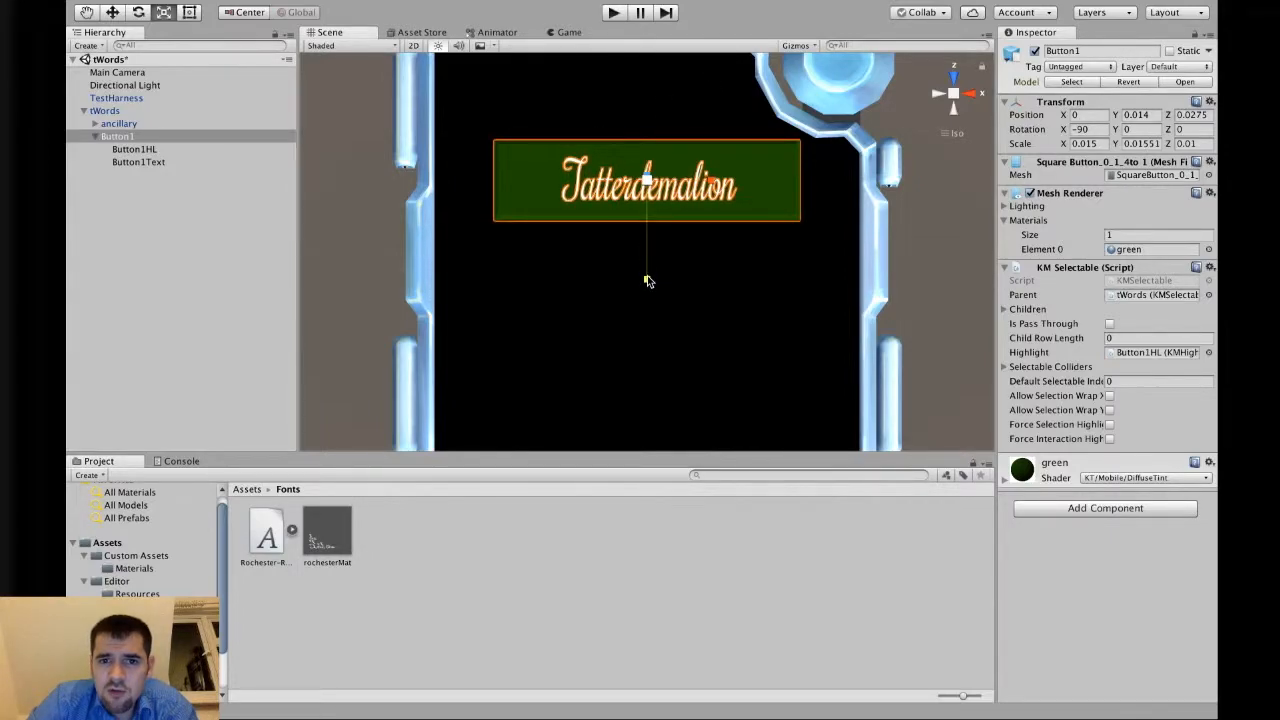
pyautogui.press('super+z')
# With the text temporarily detached, stretch Button1 taller to a Y scale of about 0.0128, then reparent the text.
pyautogui.moveTo(189, 162); pyautogui.dragTo(170, 222)
pyautogui.click(154, 136)
pyautogui.moveTo(645, 245); pyautogui.dragTo(648, 264)
pyautogui.moveTo(117, 163); pyautogui.dragTo(128, 136)
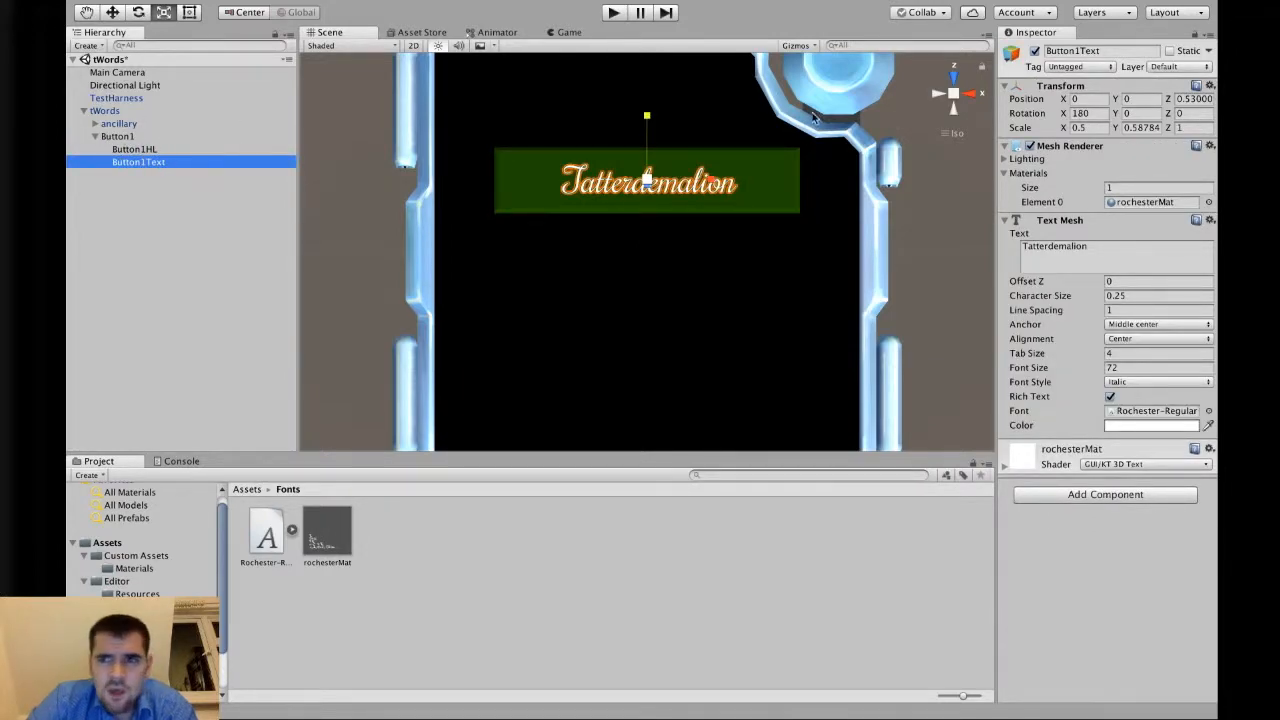
# Multiply the text's X and Y scale each by 1.5.
pyautogui.click(1094, 127)
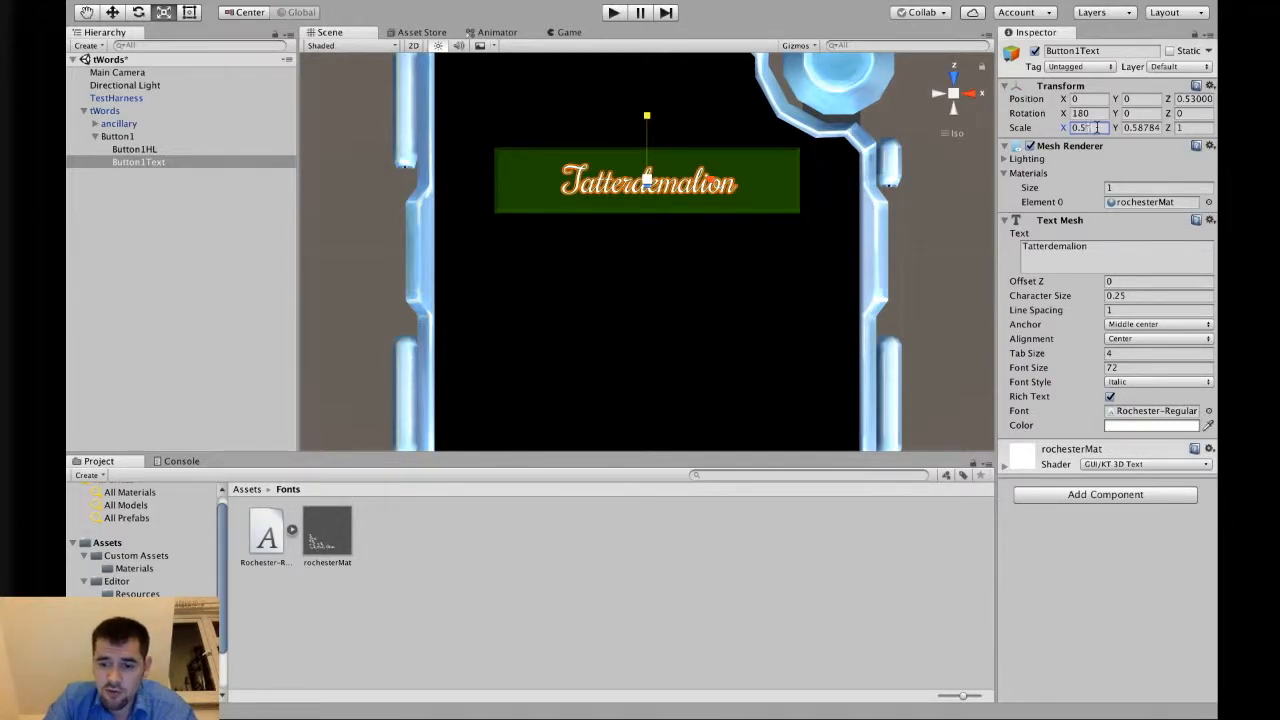
pyautogui.write('*1.5')
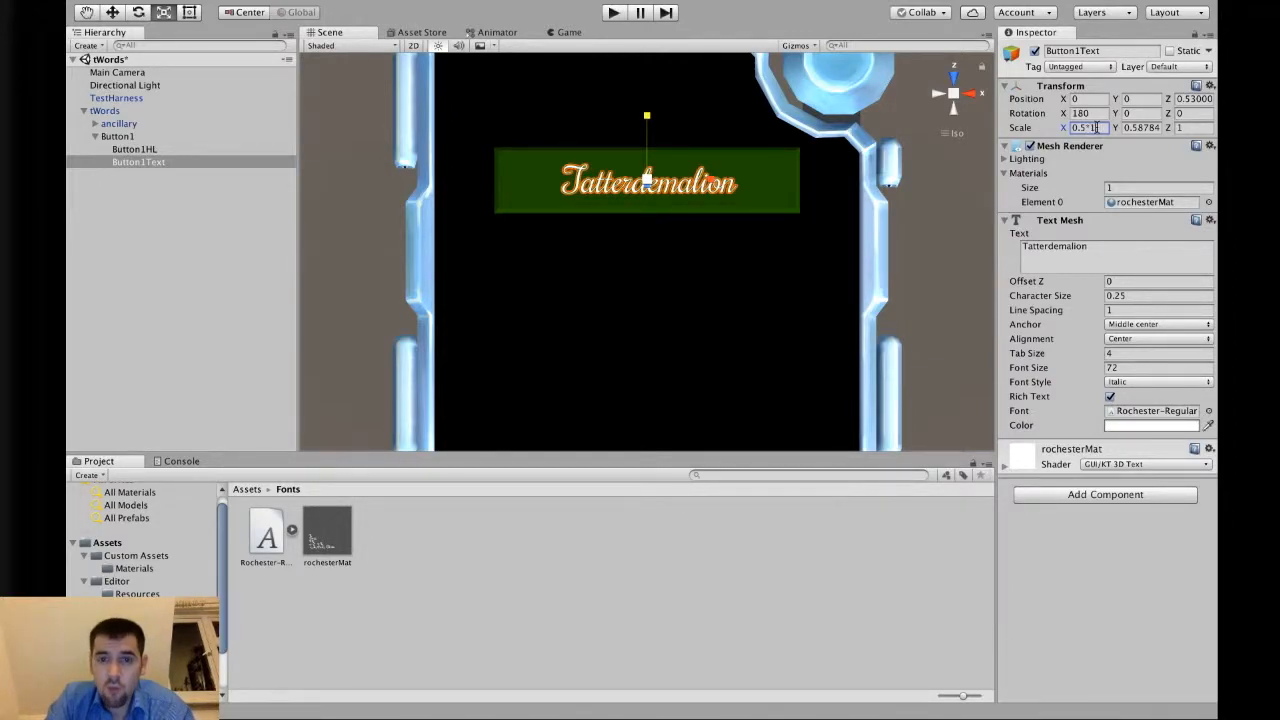
pyautogui.click(1145, 127)
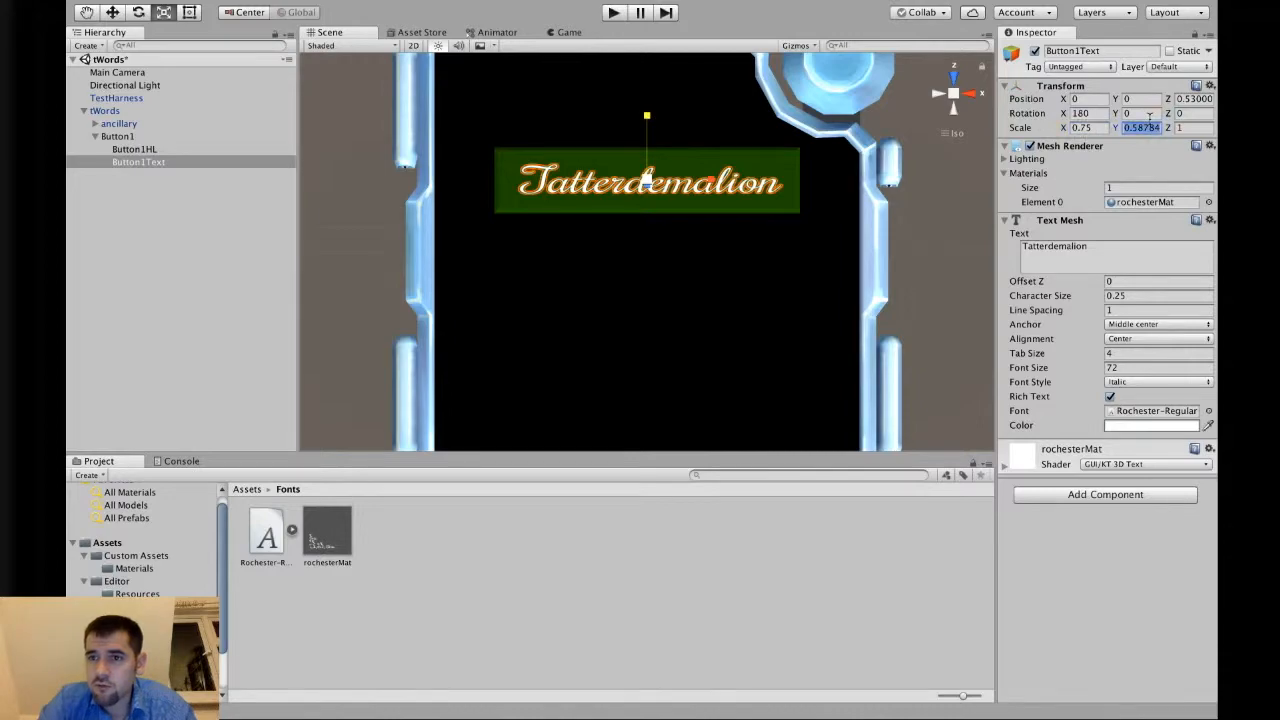
pyautogui.write('*1.5')
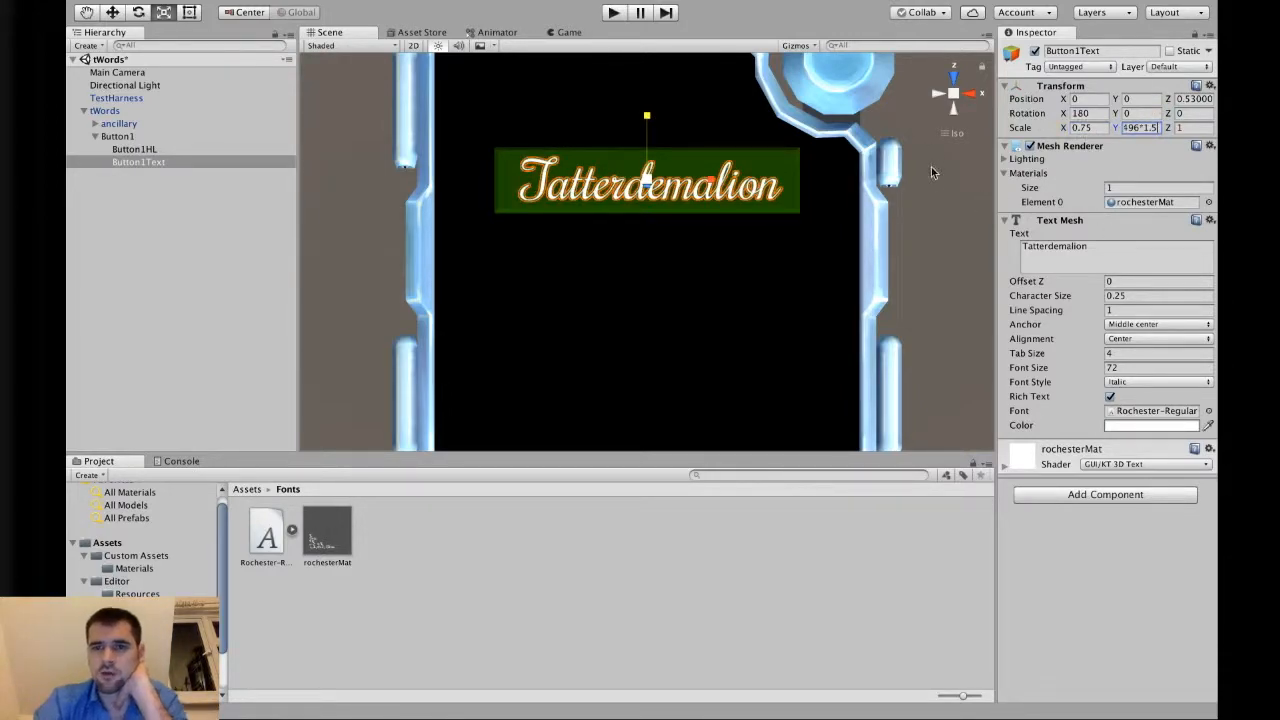
pyautogui.click(970, 199)
# Inspect the enlarged text label and Button1 in the scene.
pyautogui.scroll(2, 803, 263)
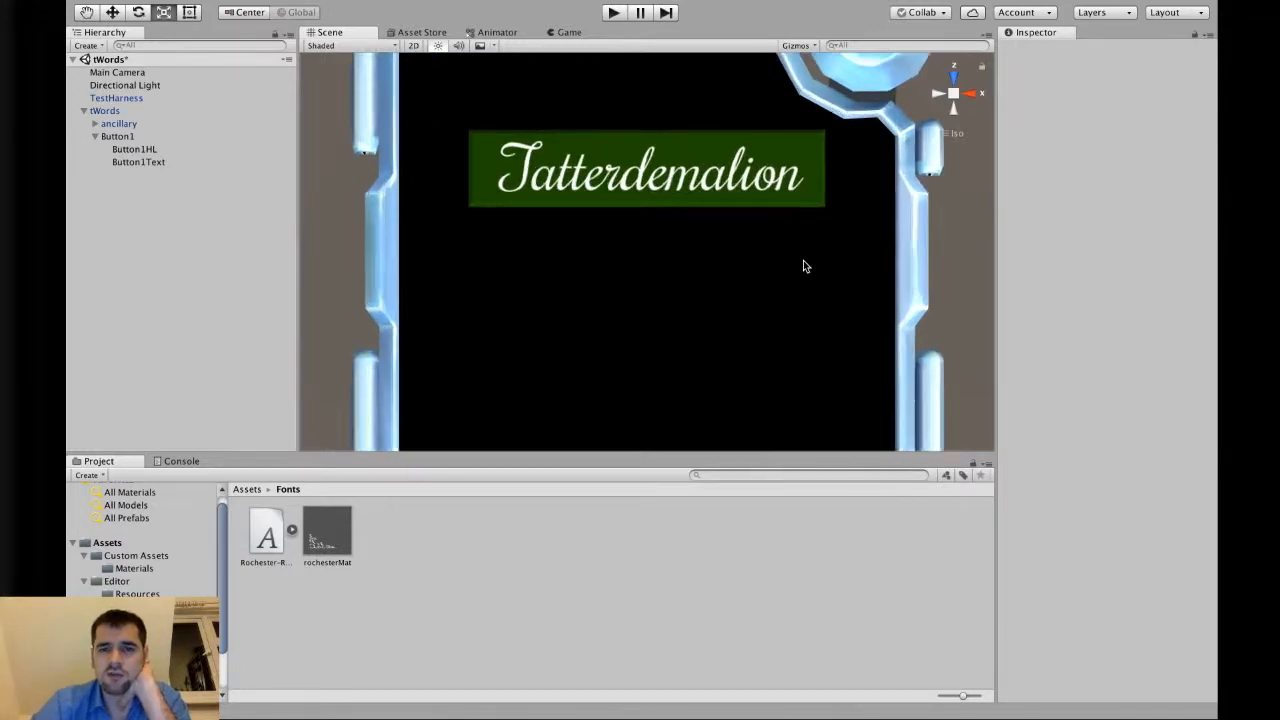
pyautogui.scroll(-3, 803, 261)
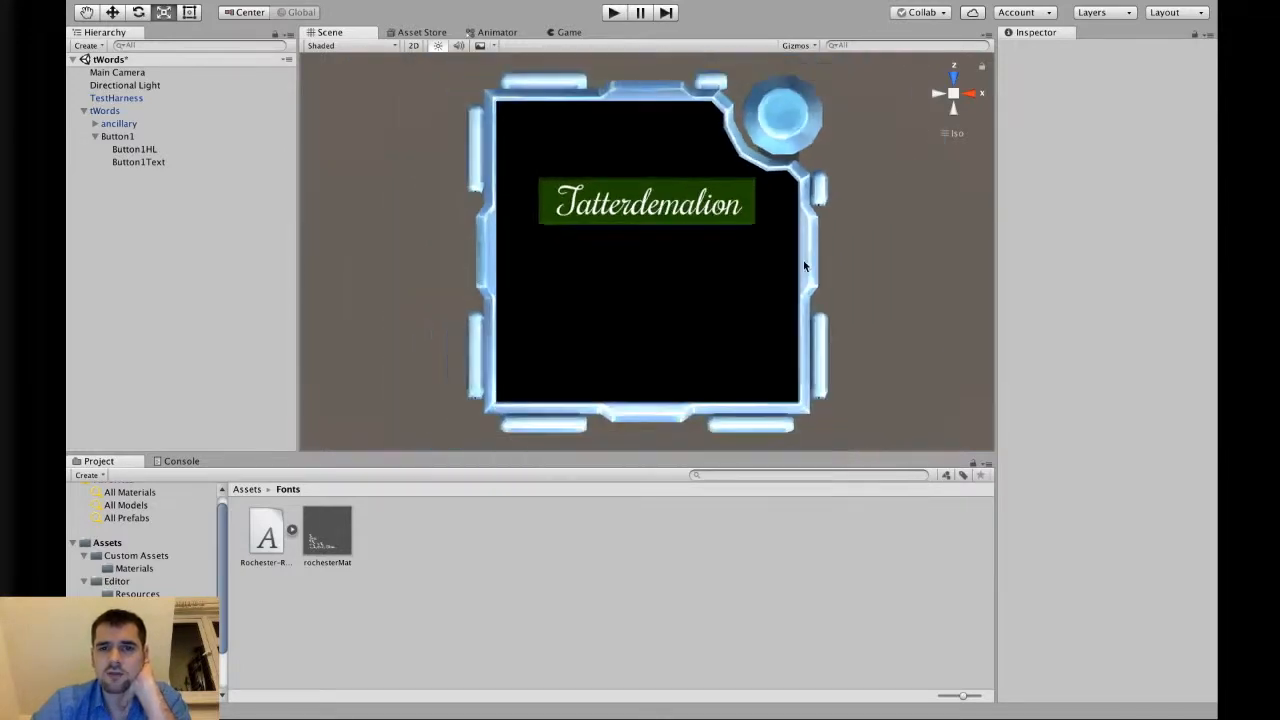
pyautogui.click(153, 164)
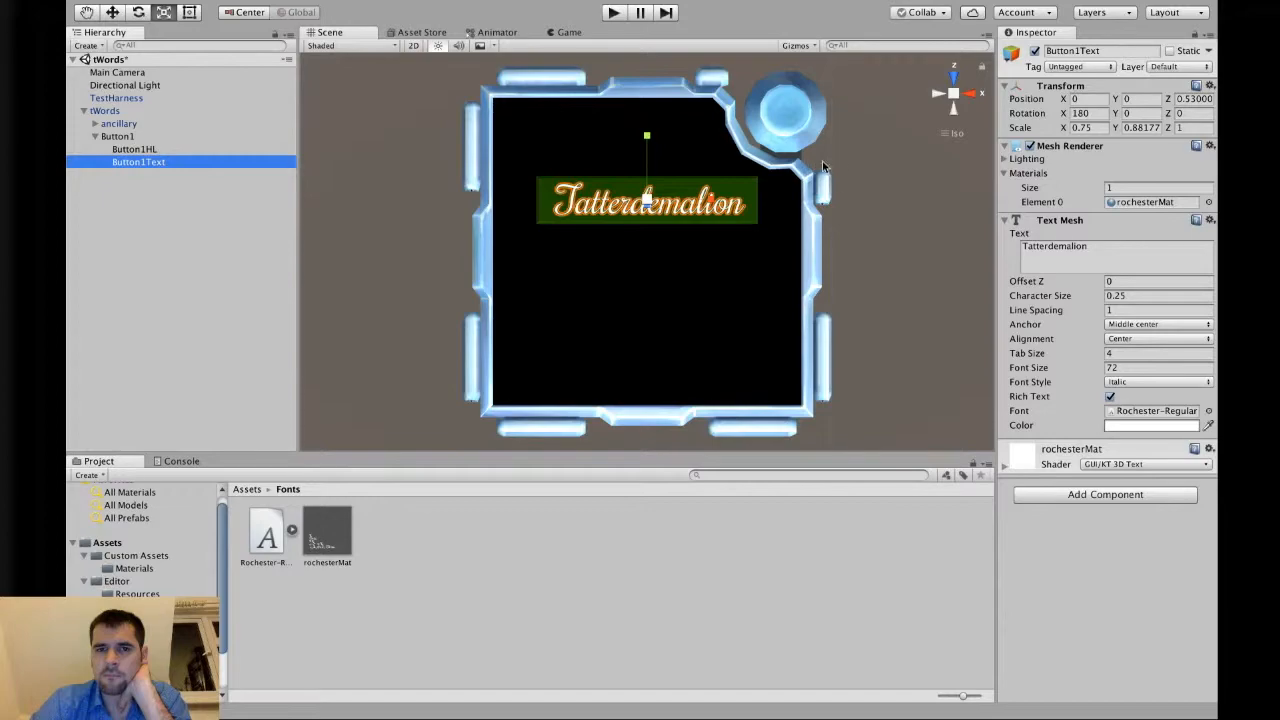
pyautogui.click(877, 193)
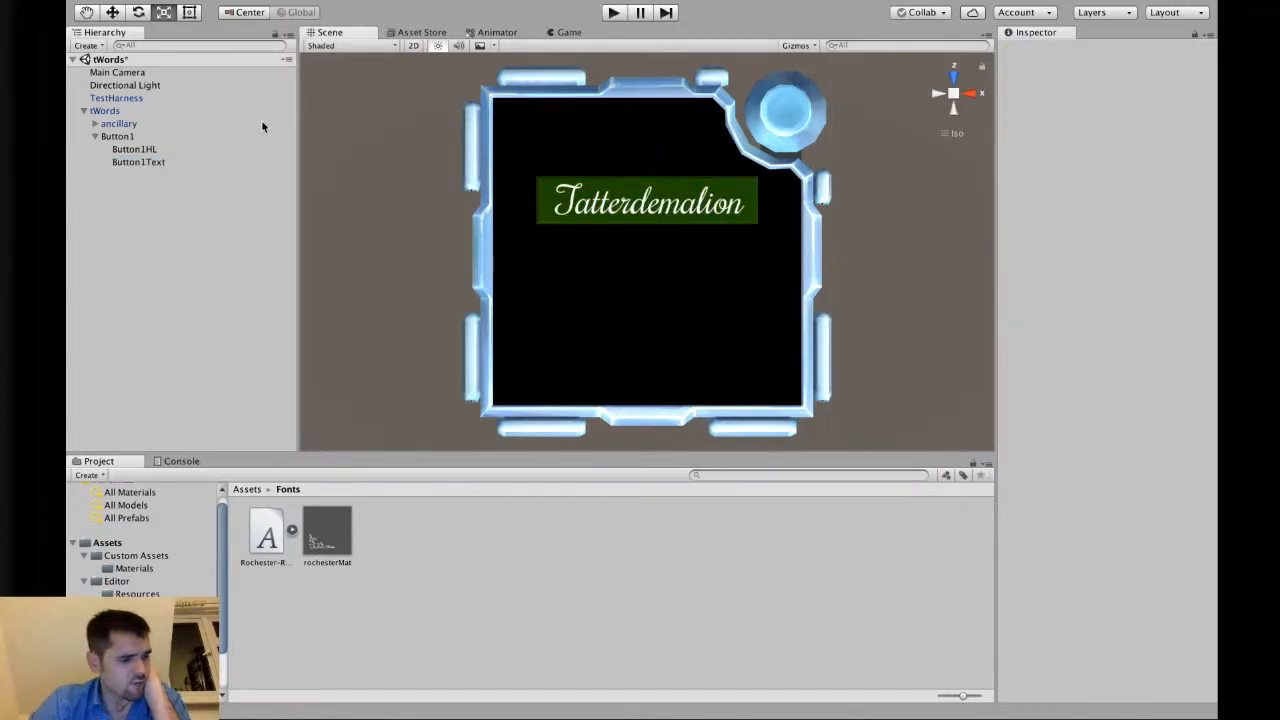
pyautogui.click(118, 136)
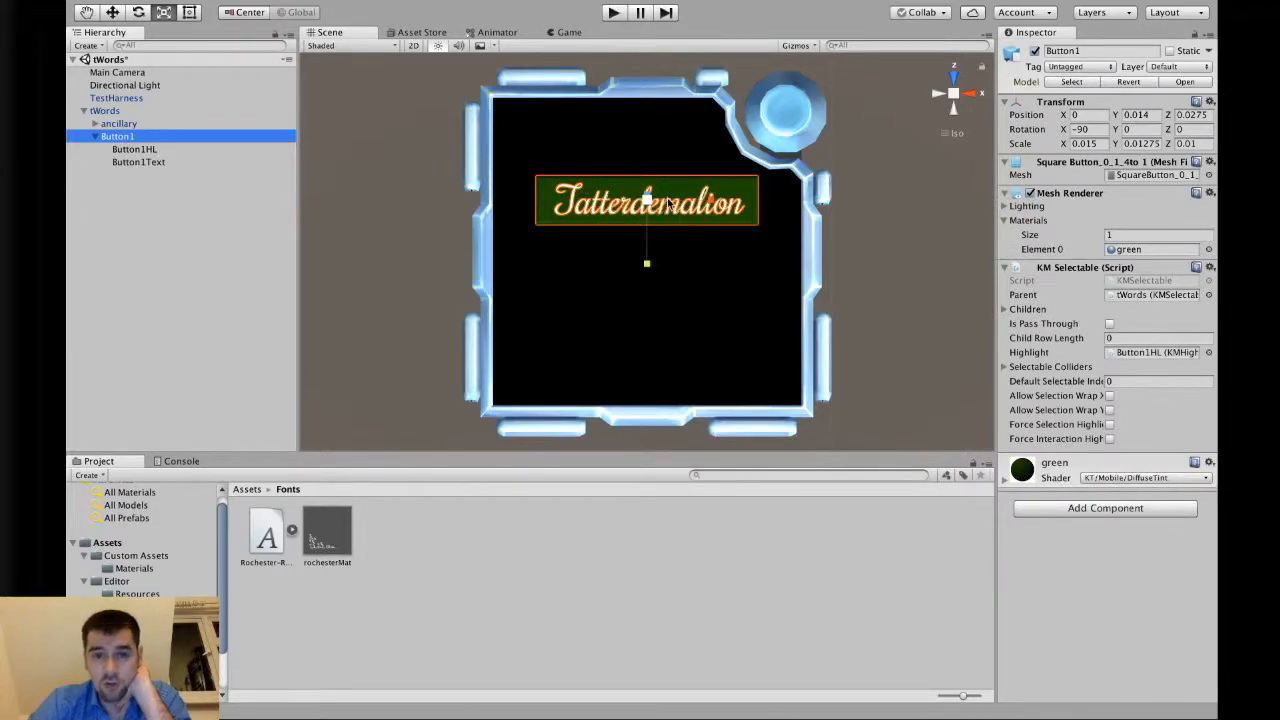
# Preview the module briefly in Play mode, then stop playback.
pyautogui.click(117, 15)
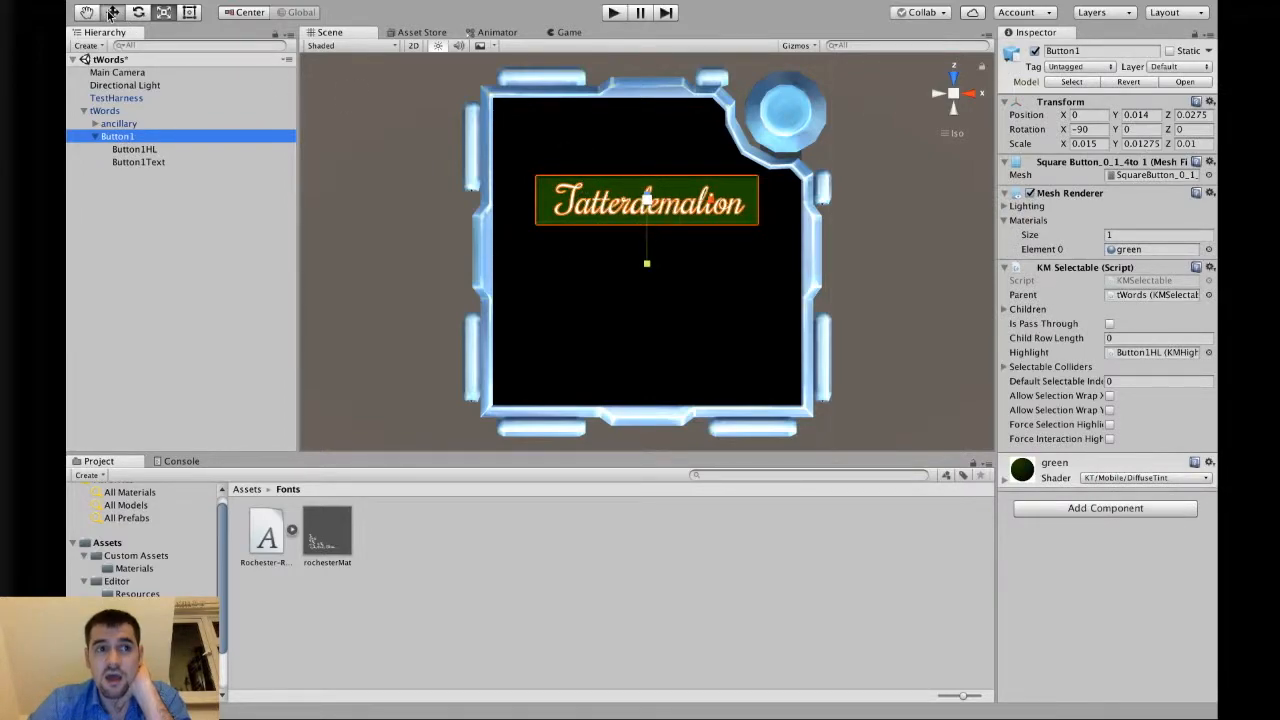
pyautogui.click(447, 217)
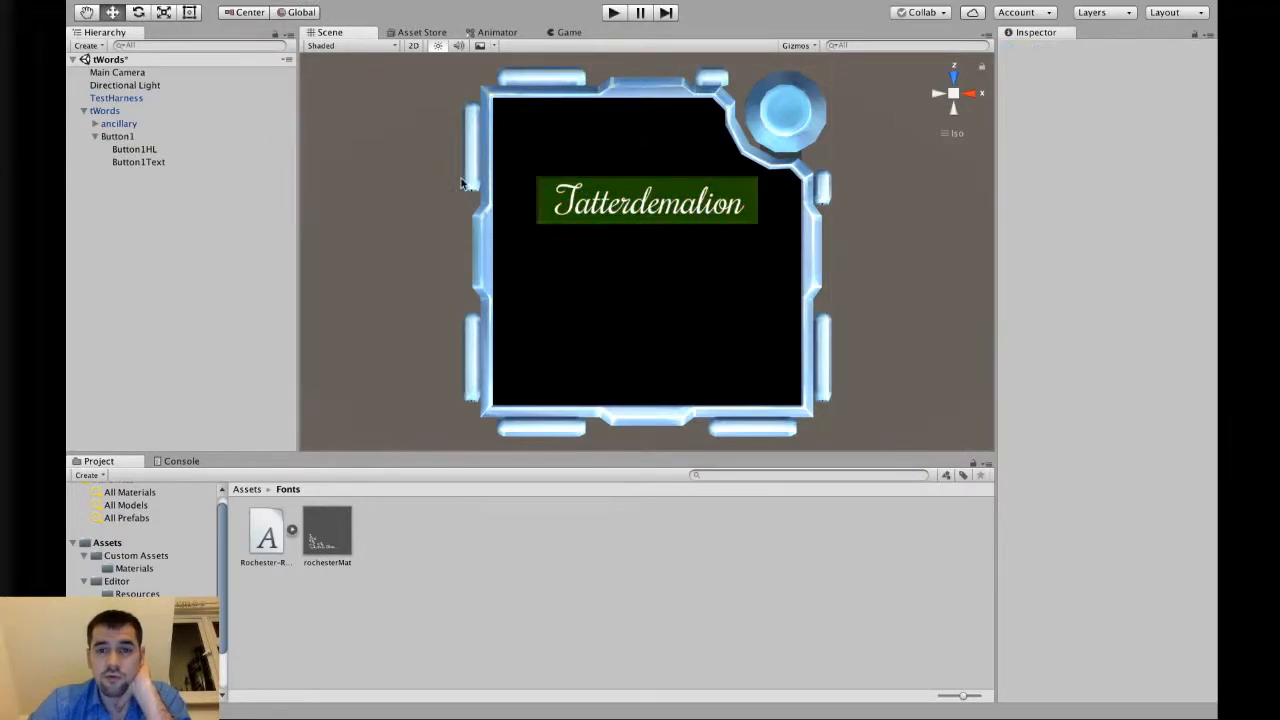
pyautogui.click(614, 13)
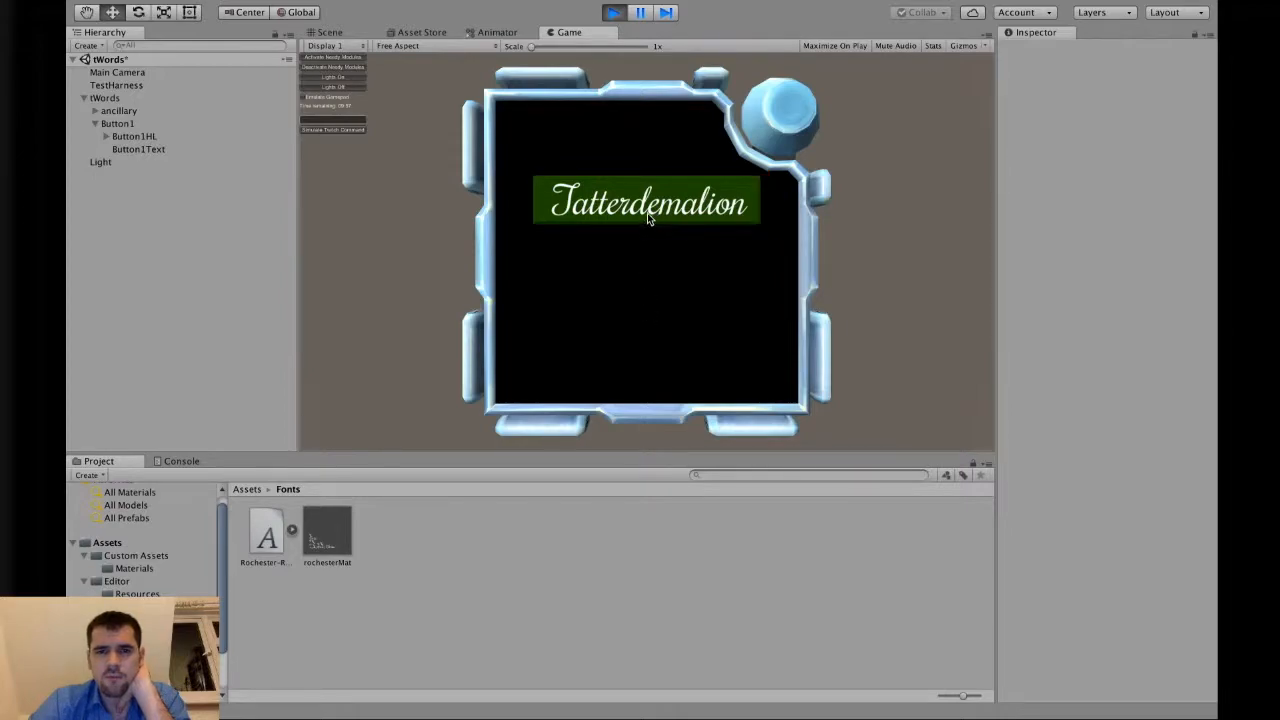
pyautogui.click(613, 12)
pyautogui.click(124, 136)
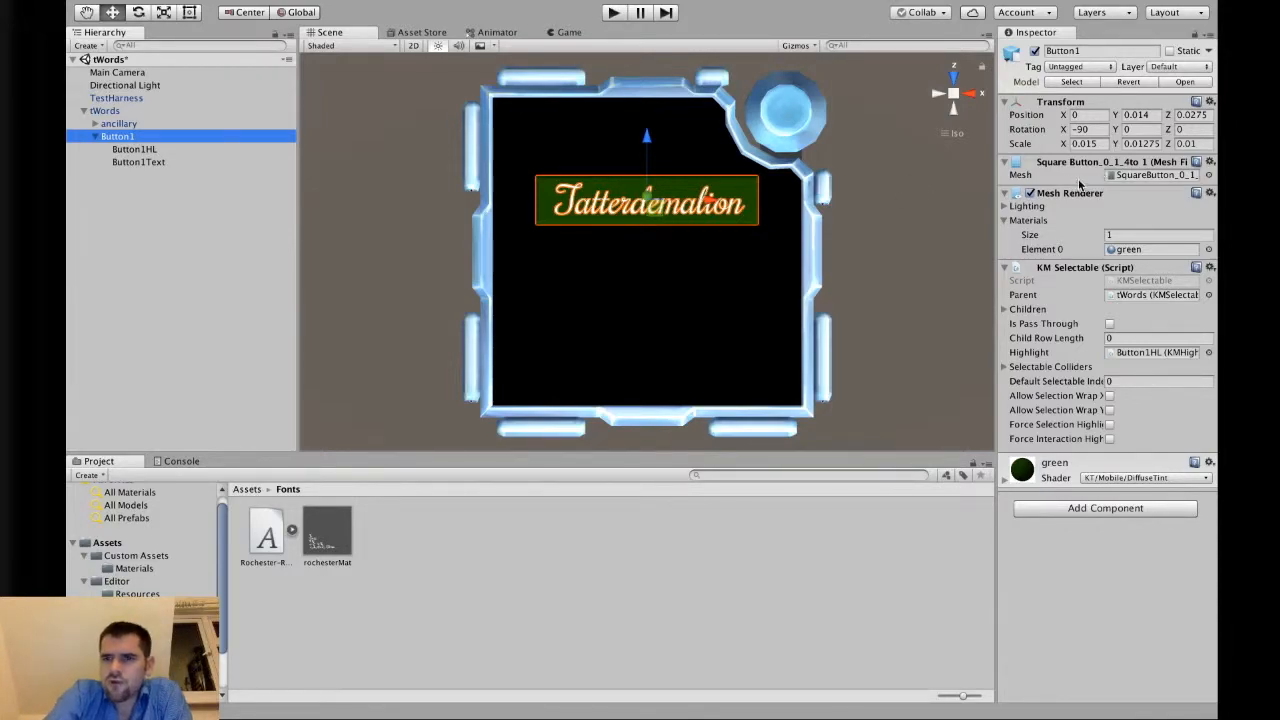
pyautogui.click(1006, 220)
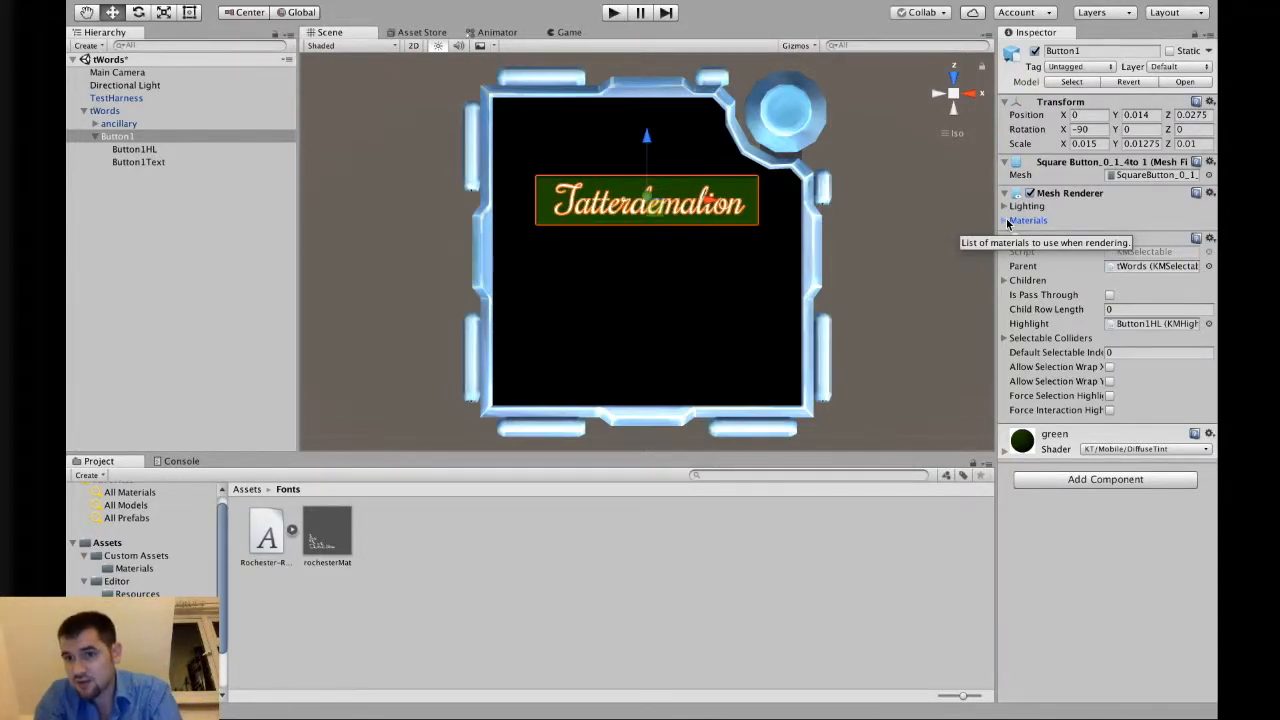
pyautogui.click(209, 164)
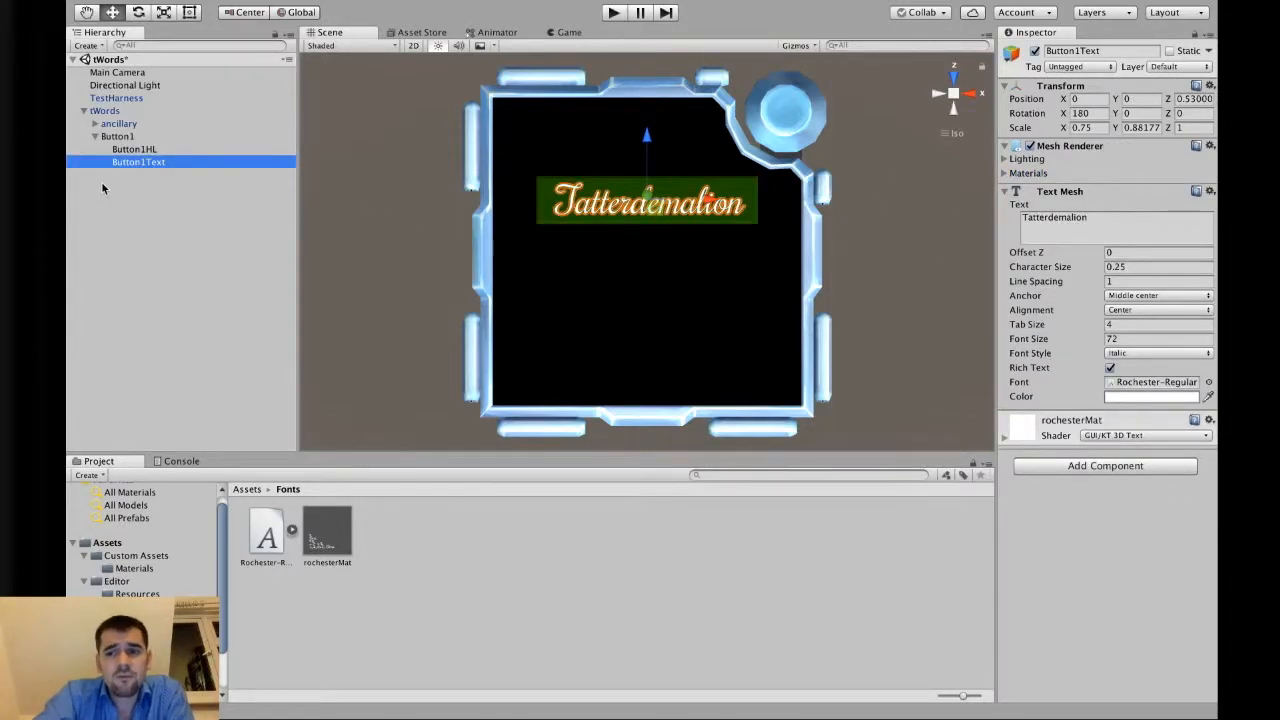
pyautogui.click(129, 137)
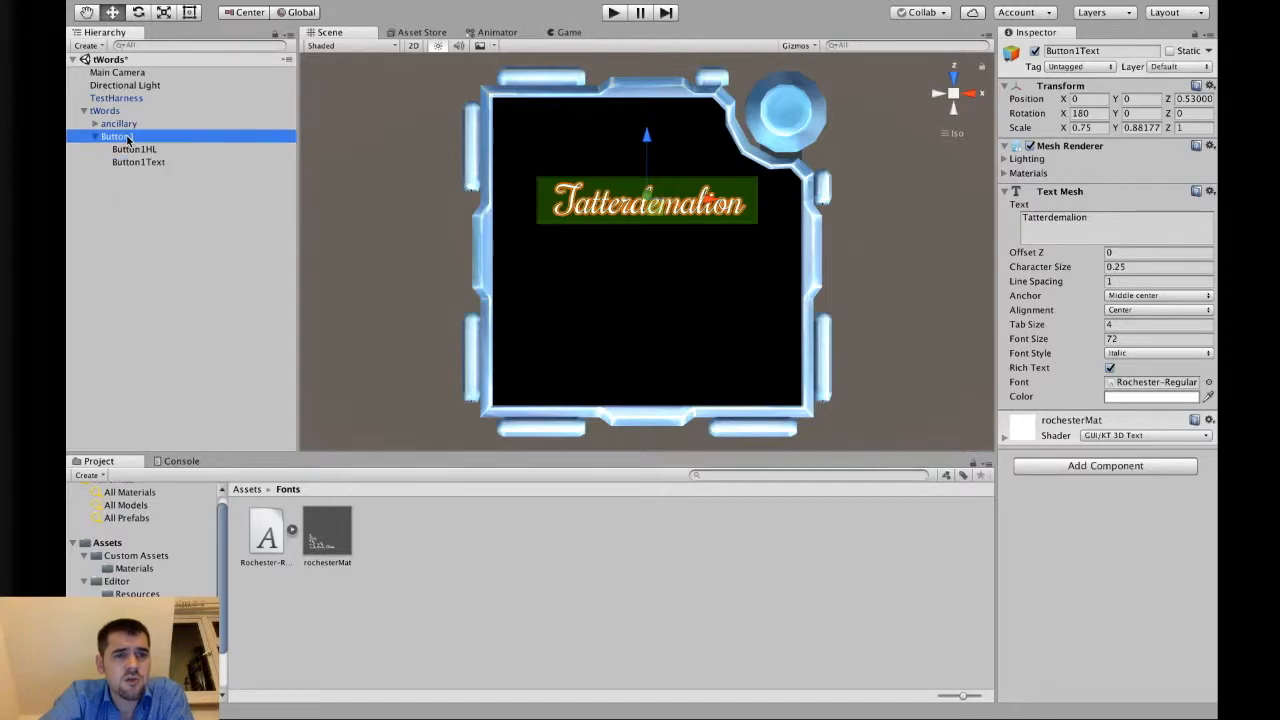
pyautogui.click(132, 125)
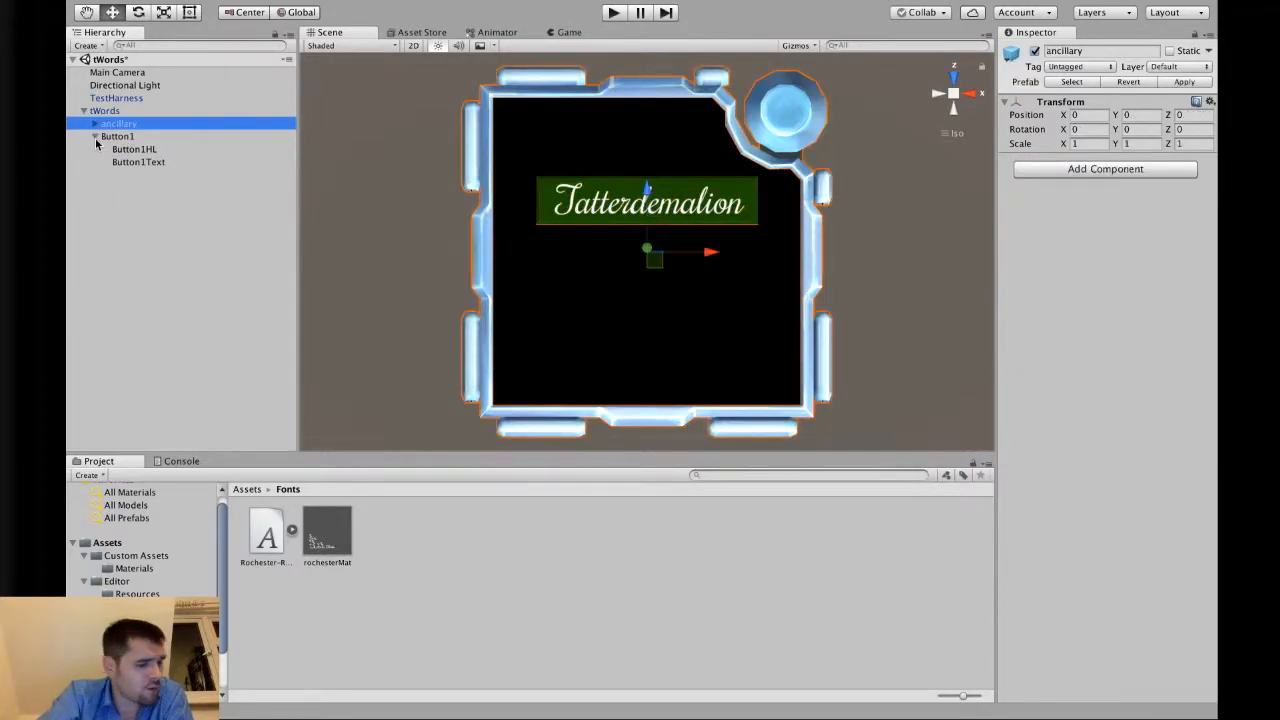
pyautogui.click(96, 138)
pyautogui.click(112, 138)
pyautogui.click(107, 127)
# Duplicate Button1 three times.
pyautogui.click(207, 137)
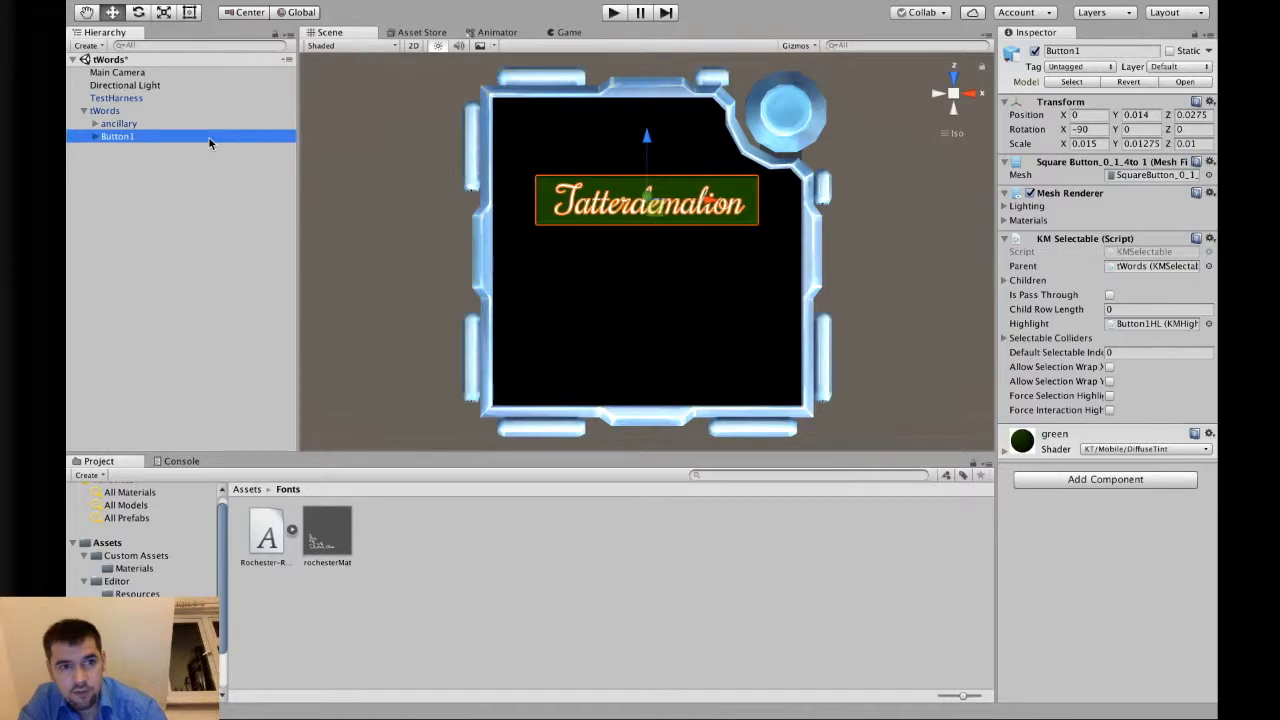
pyautogui.press('super+d')
pyautogui.press('super+d')
pyautogui.press('super+d')
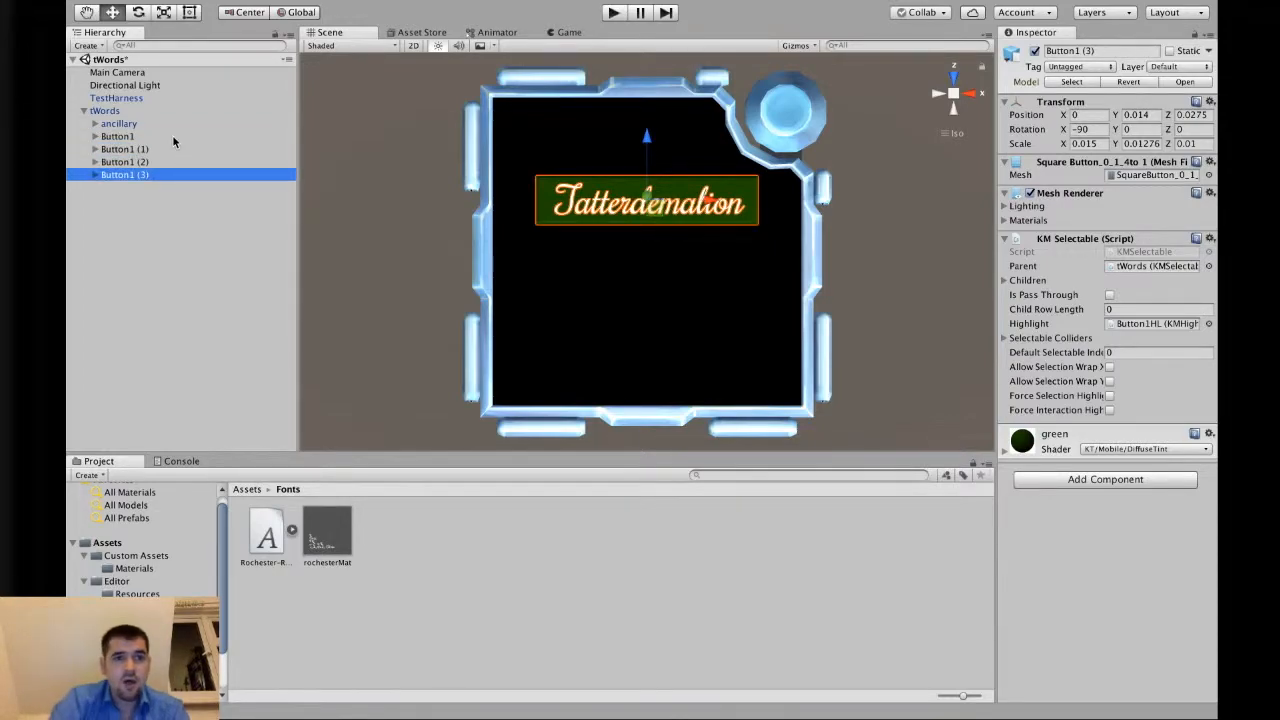
# Rename the first duplicate as Button2.
pyautogui.click(164, 149)
pyautogui.press('Return')
pyautogui.press('Right')
pyautogui.press('BackSpace')
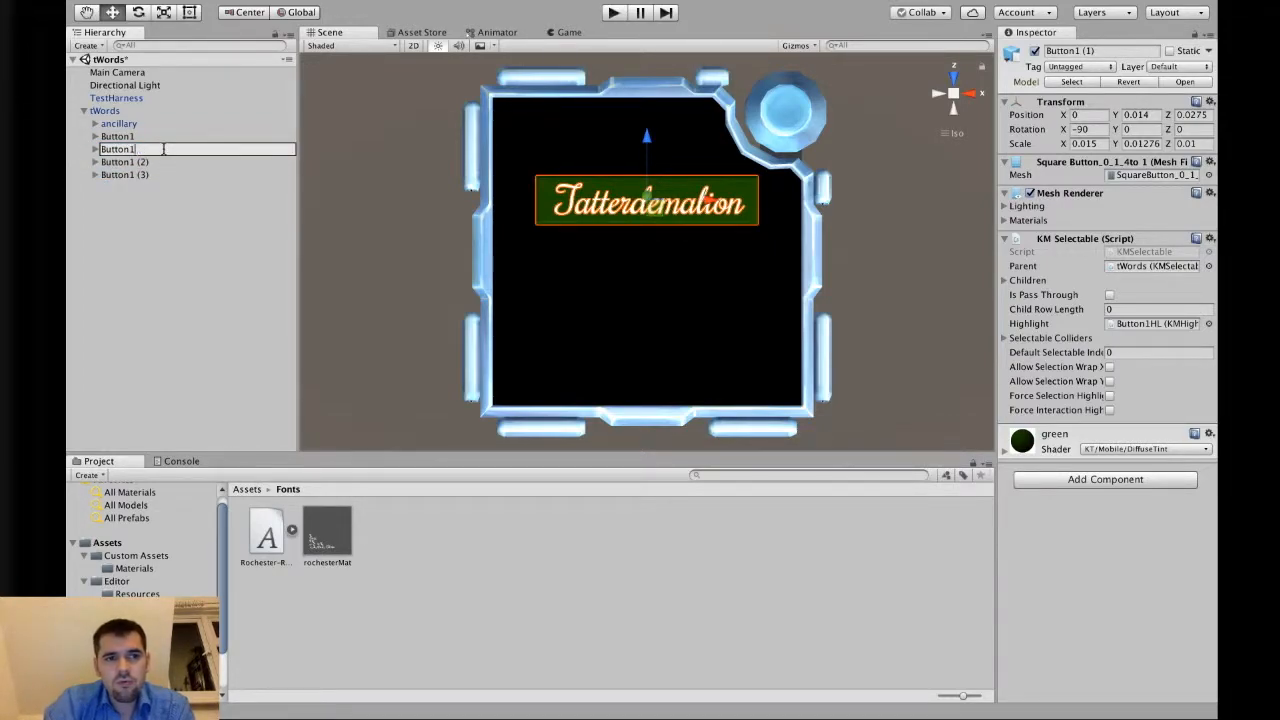
pyautogui.write('2')
pyautogui.press('Return')
# Rename the second duplicate as Button3.
pyautogui.click(165, 162)
pyautogui.press('Return')
pyautogui.press('Right')
pyautogui.press('BackSpace')
pyautogui.press('BackSpace')
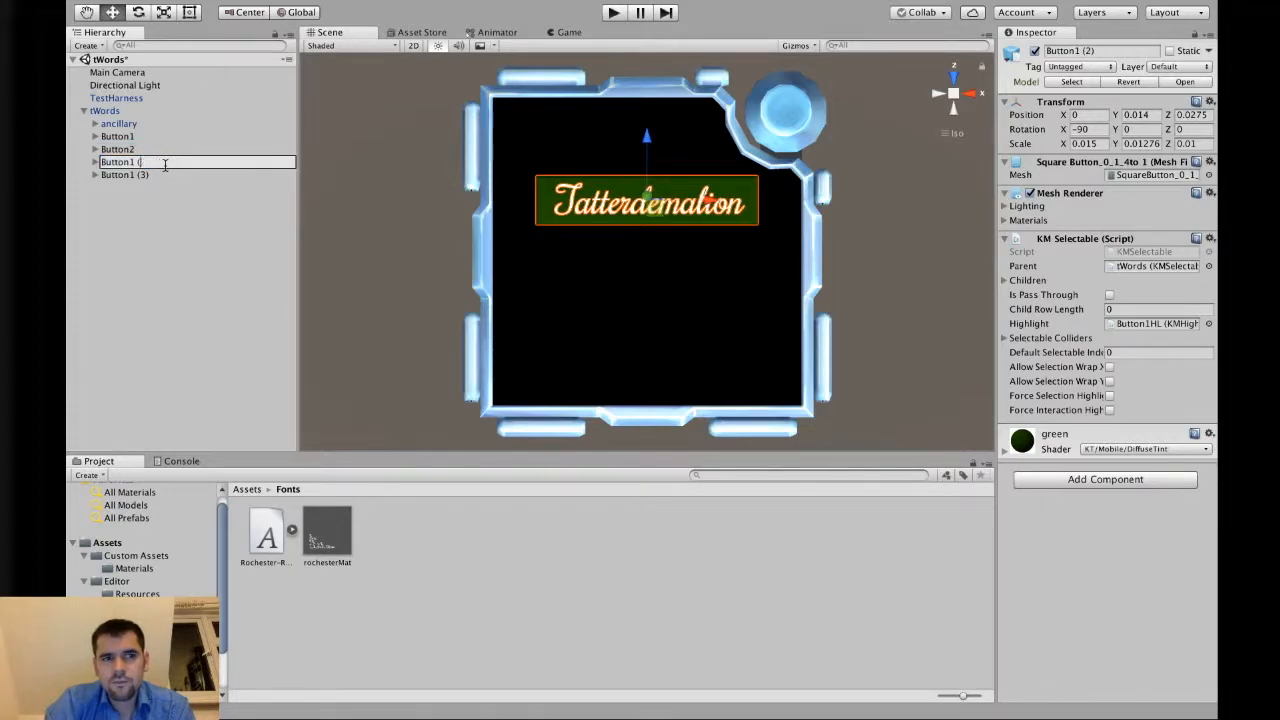
pyautogui.press('BackSpace')
pyautogui.write('3')
pyautogui.press('Return')
# Rename the third duplicate as Button4.
pyautogui.click(158, 174)
pyautogui.press('Return')
pyautogui.press('Right')
pyautogui.press('BackSpace')
pyautogui.press('BackSpace')
pyautogui.press('BackSpace')
pyautogui.press('BackSpace')
pyautogui.write('4')
pyautogui.press('Return')
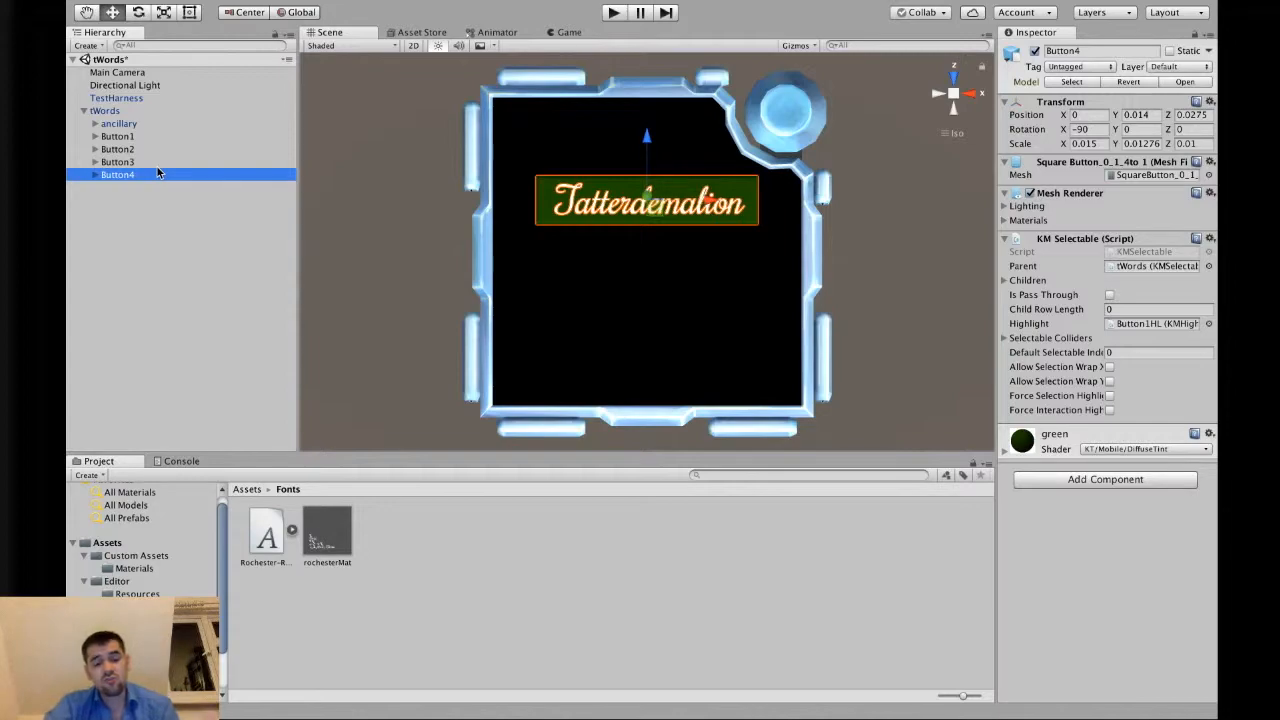
# Rename Button2's highlight and text children as Button2HL and Button2Text.
pyautogui.click(95, 149)
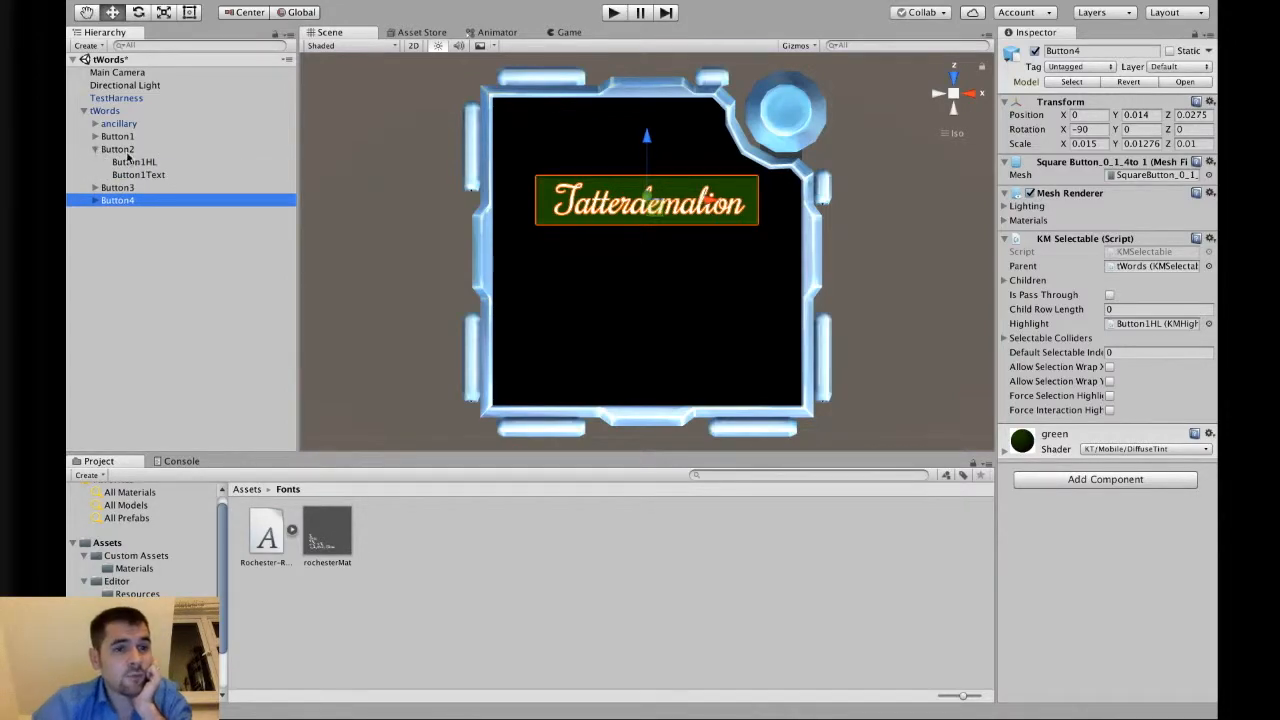
pyautogui.click(152, 161)
pyautogui.press('Return')
pyautogui.press('Right')
pyautogui.press('Left')
pyautogui.press('Left')
pyautogui.press('BackSpace')
pyautogui.write('2')
pyautogui.press('Return')
pyautogui.click(152, 174)
pyautogui.press('Return')
pyautogui.press('Right')
pyautogui.press('Left')
pyautogui.press('Left')
pyautogui.press('Left')
pyautogui.press('Left')
pyautogui.press('BackSpace')
pyautogui.write('2')
pyautogui.press('Return')
pyautogui.click(94, 149)
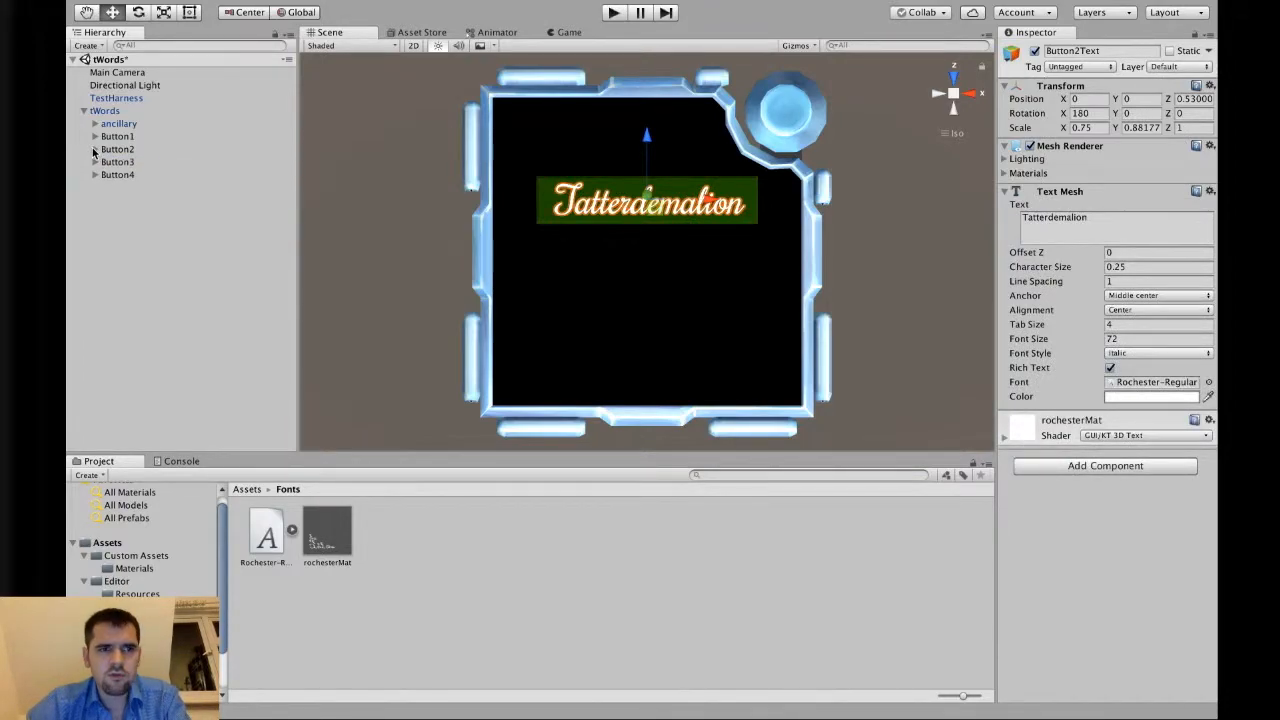
# Rename Button3's highlight and text children as Button3HL and Button3Text.
pyautogui.click(95, 162)
pyautogui.doubleClick(118, 162)
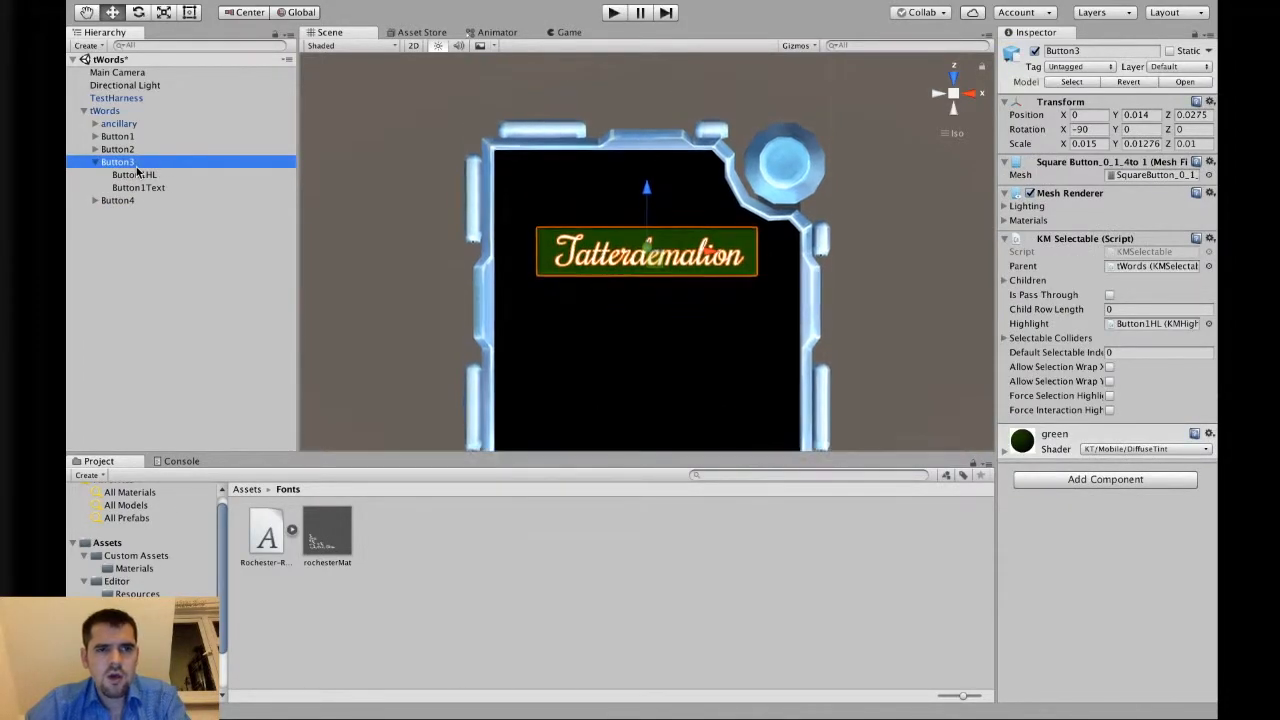
pyautogui.click(137, 174)
pyautogui.press('Return')
pyautogui.press('Right')
pyautogui.press('Return')
pyautogui.click(149, 187)
pyautogui.press('Return')
pyautogui.press('Right')
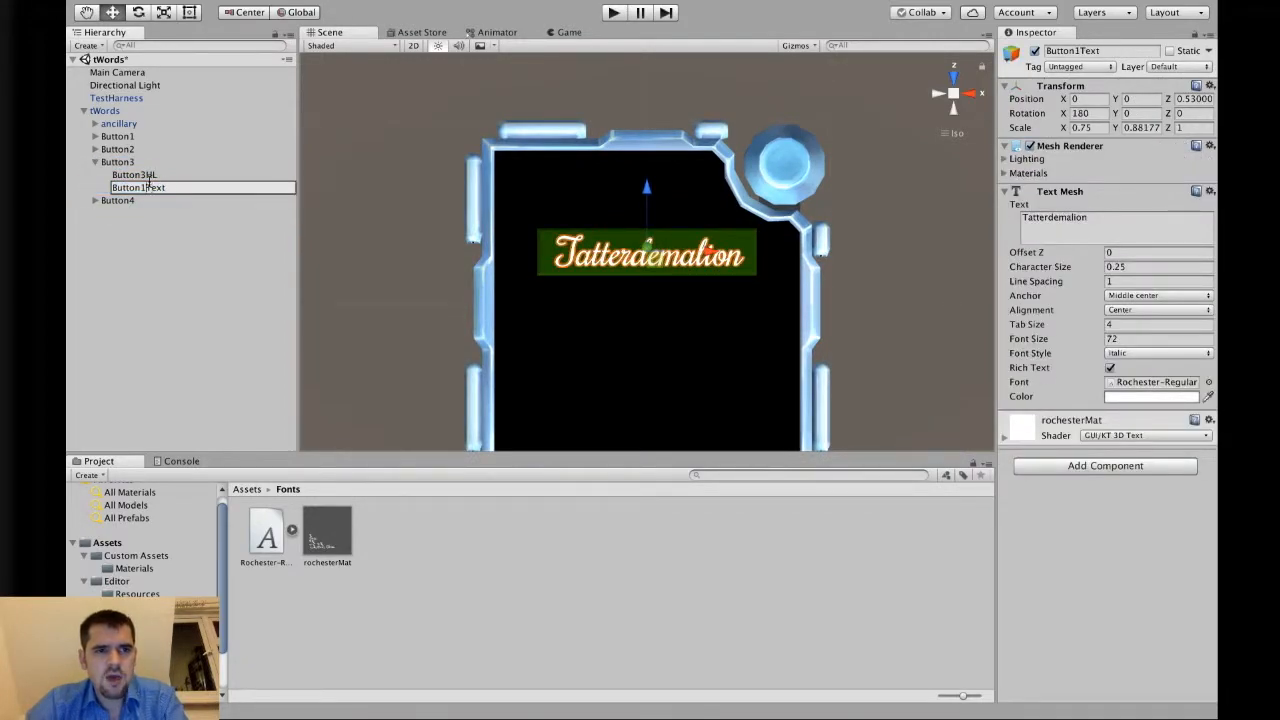
pyautogui.click(95, 162)
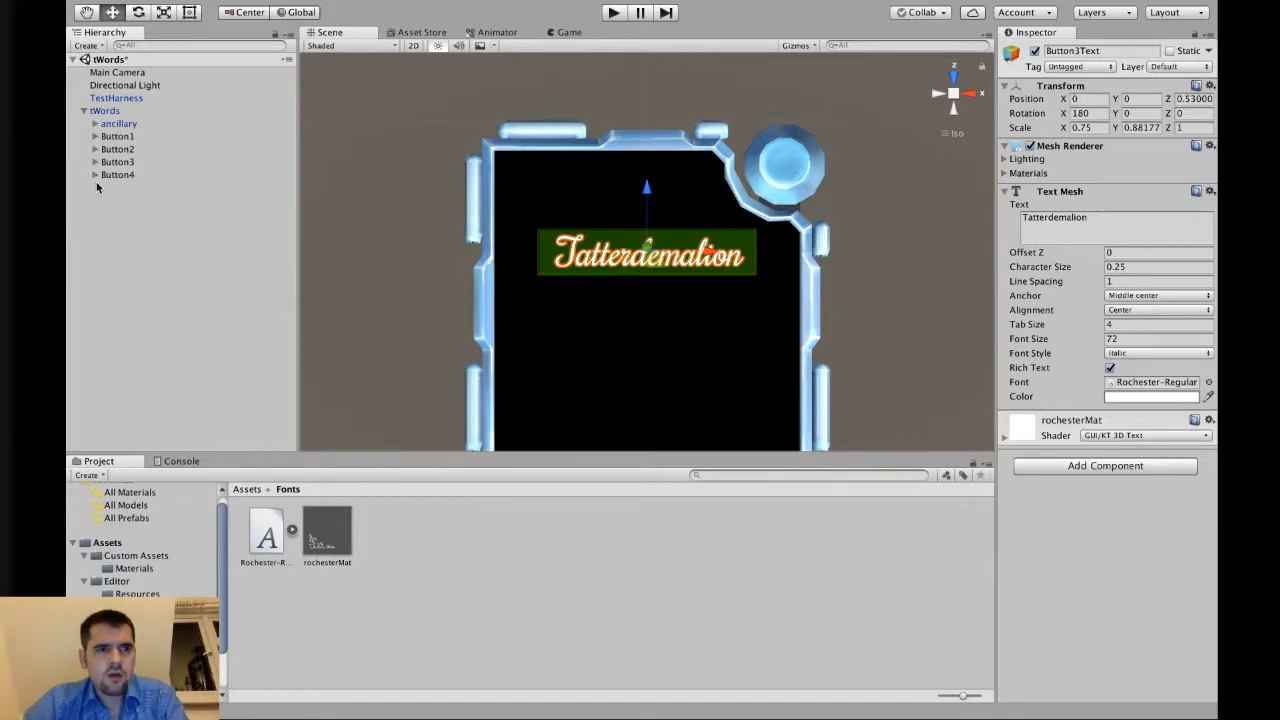
# Rename Button4's highlight and text children as Button4HL and Button4Text.
pyautogui.click(95, 175)
pyautogui.click(150, 188)
pyautogui.press('Return')
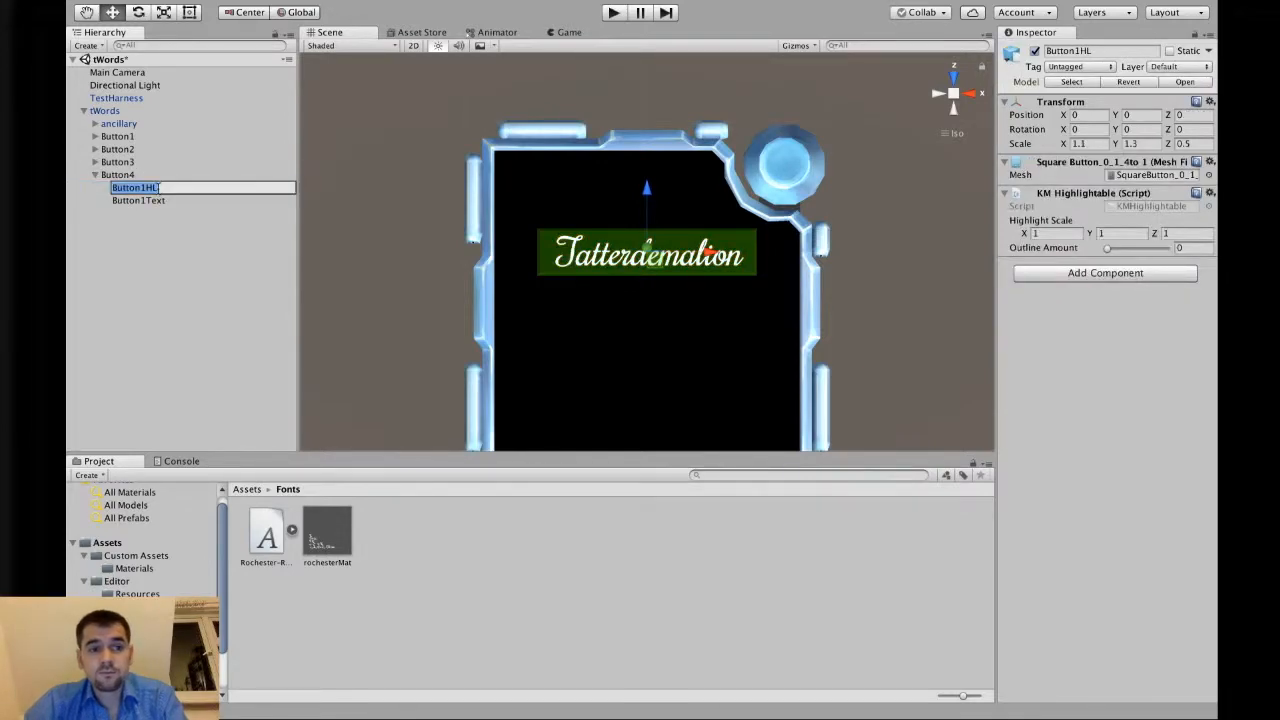
pyautogui.press('Right')
pyautogui.press('Return')
pyautogui.click(158, 197)
pyautogui.press('Return')
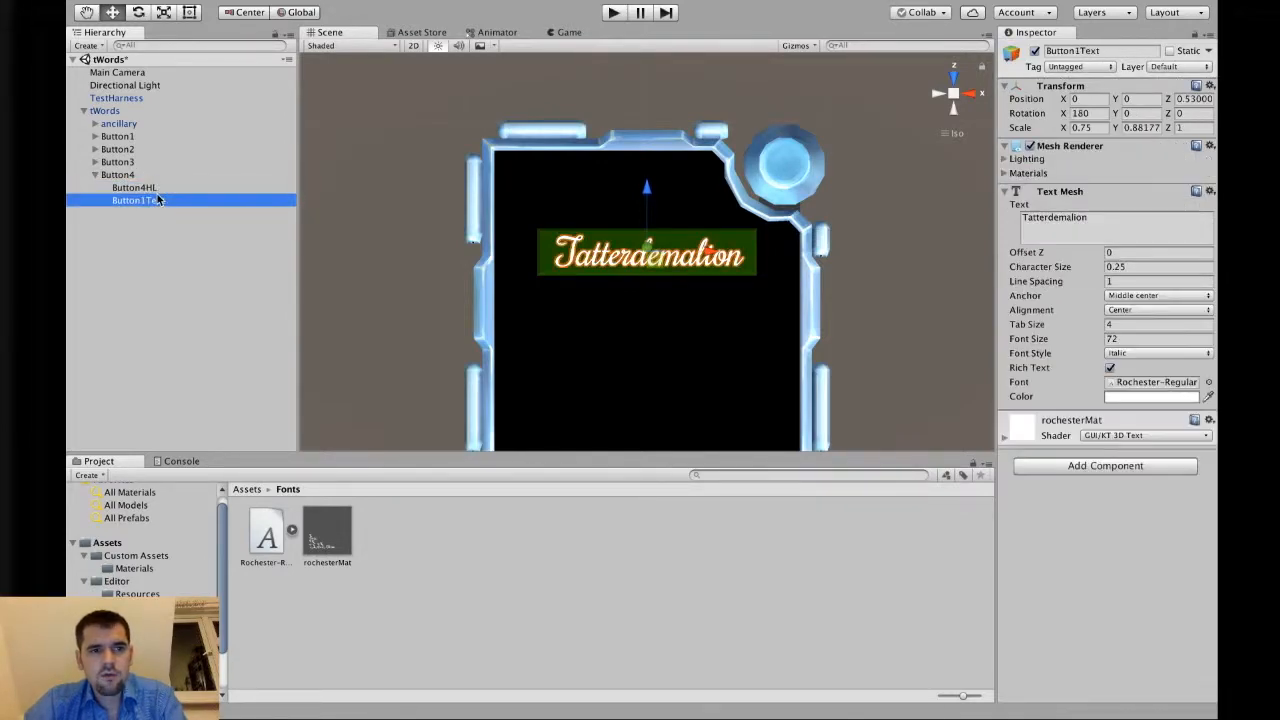
pyautogui.press('Right')
pyautogui.press('Left')
pyautogui.press('Left')
pyautogui.press('Left')
pyautogui.press('Left')
pyautogui.press('BackSpace')
pyautogui.write('4')
pyautogui.press('Return')
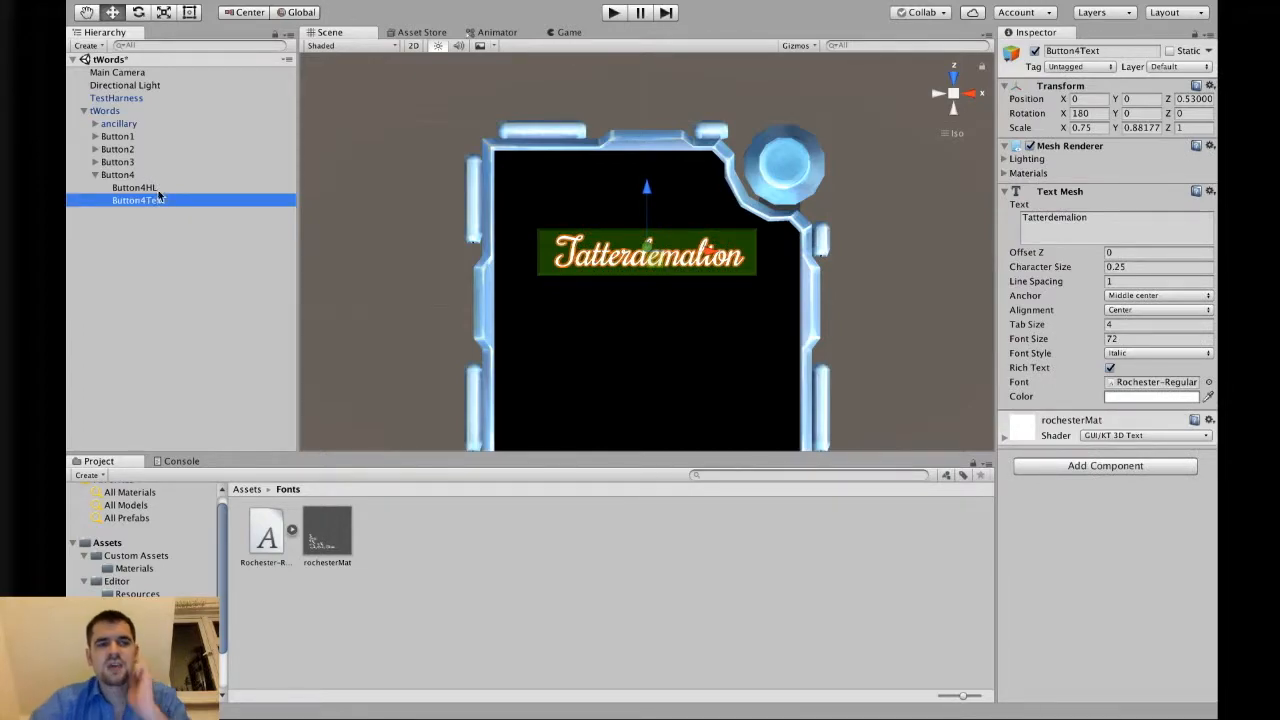
pyautogui.click(95, 176)
pyautogui.click(128, 175)
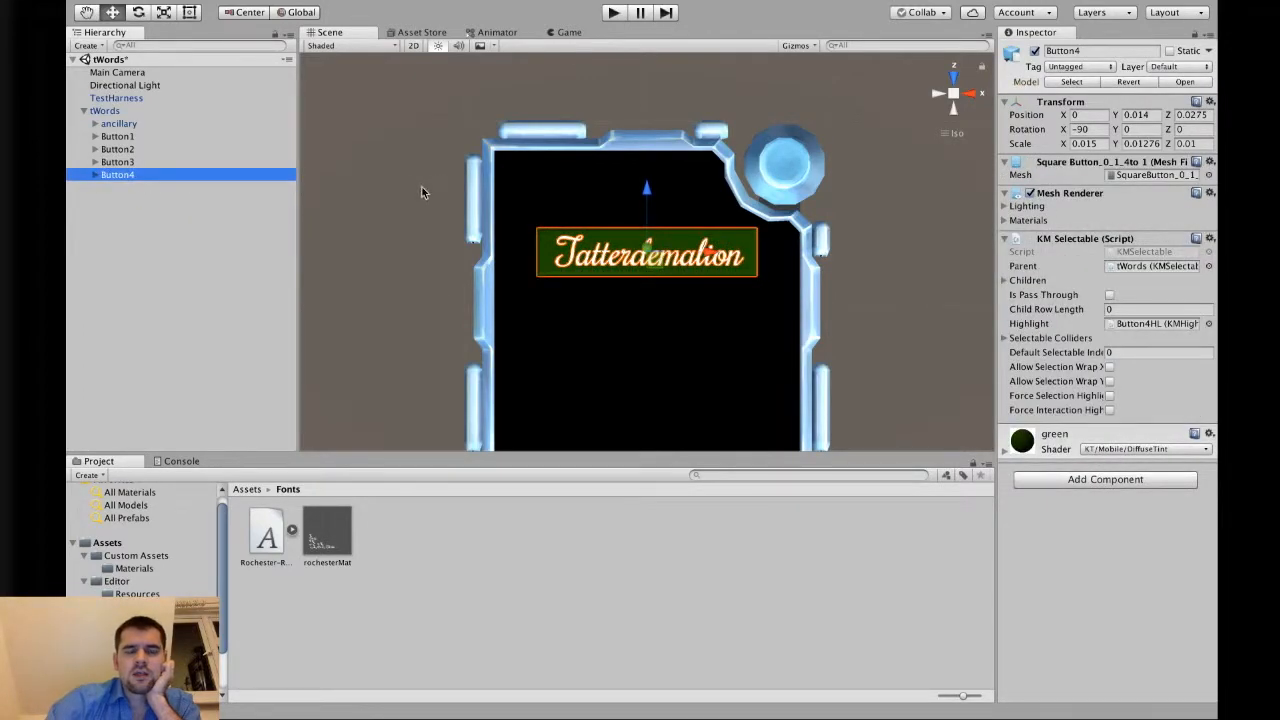
# Try setting Button1Text's character size to 16 and font size to 24, undoing both changes.
pyautogui.rightClick(414, 211)
pyautogui.press('q')
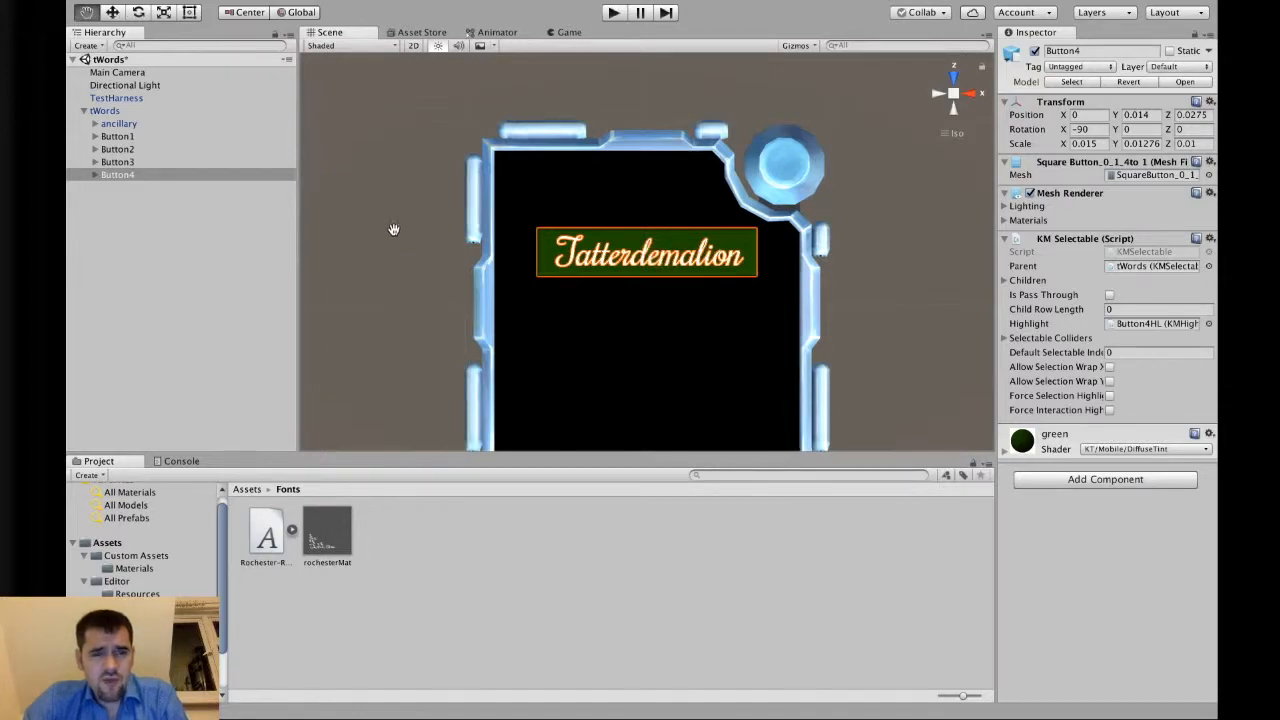
pyautogui.moveTo(406, 299); pyautogui.dragTo(394, 233)
pyautogui.click(127, 137)
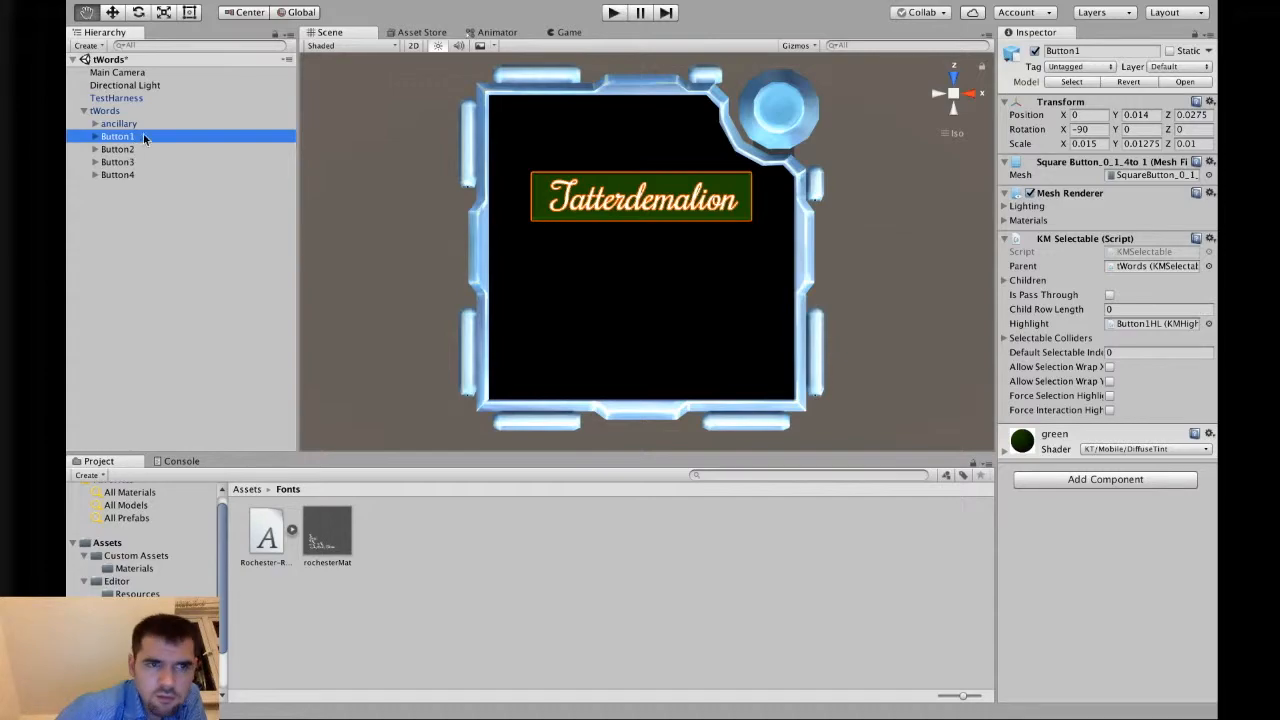
pyautogui.click(130, 124)
pyautogui.click(106, 138)
pyautogui.click(95, 136)
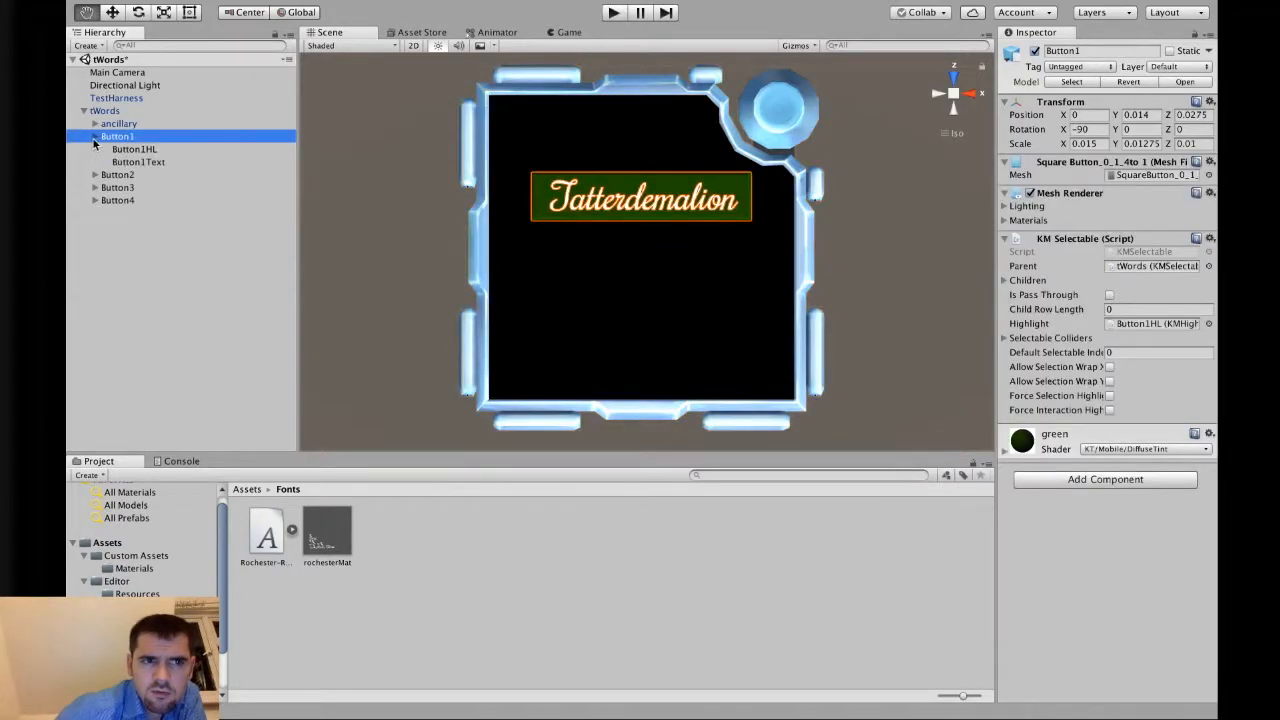
pyautogui.click(143, 163)
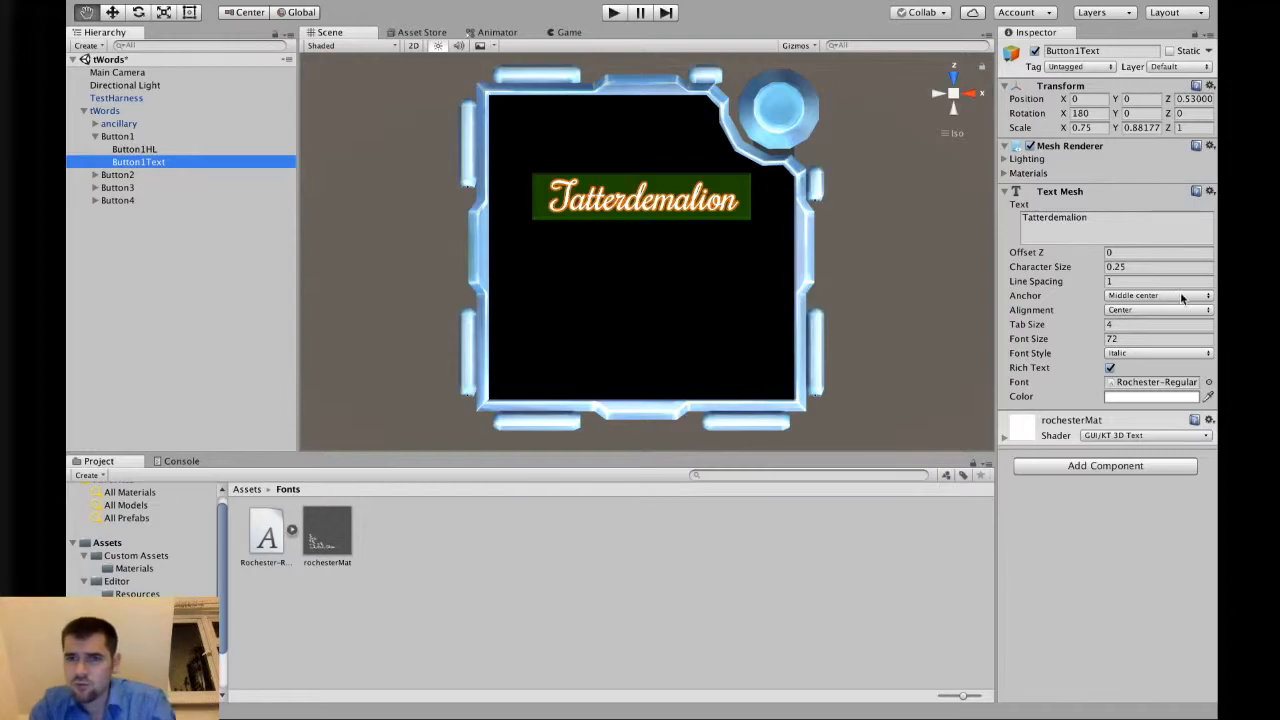
pyautogui.click(1137, 267)
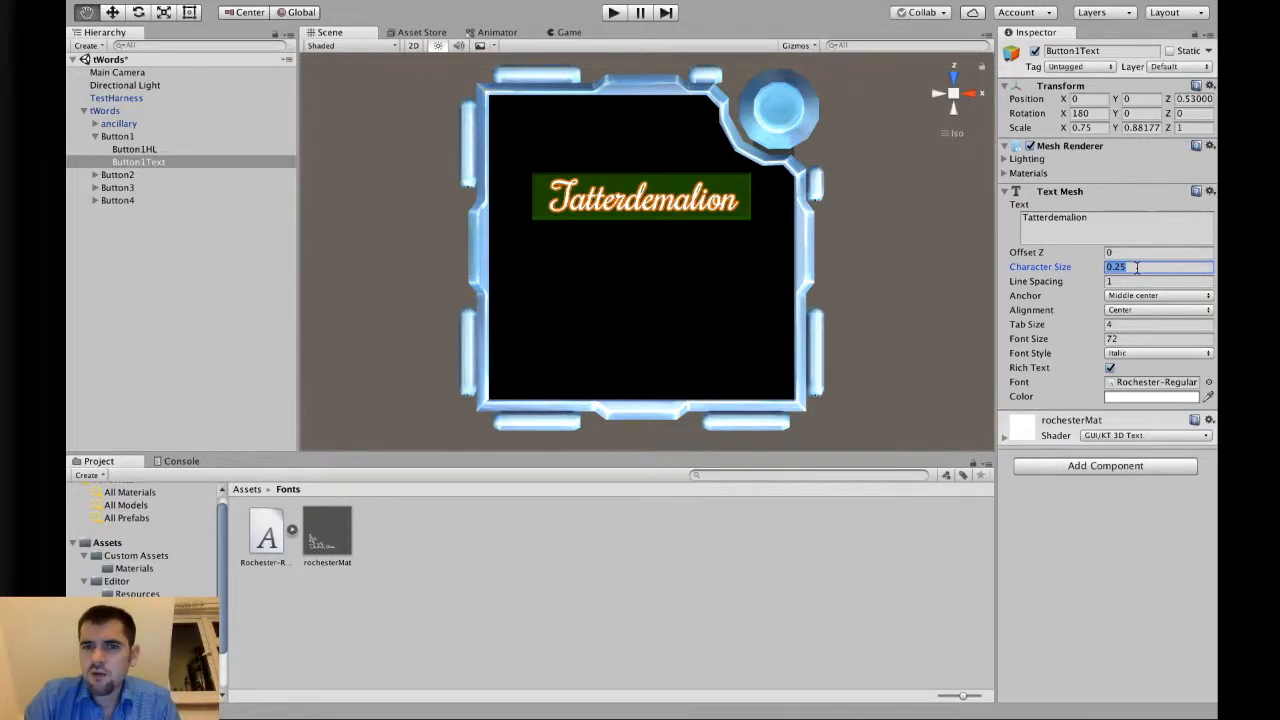
pyautogui.write('16')
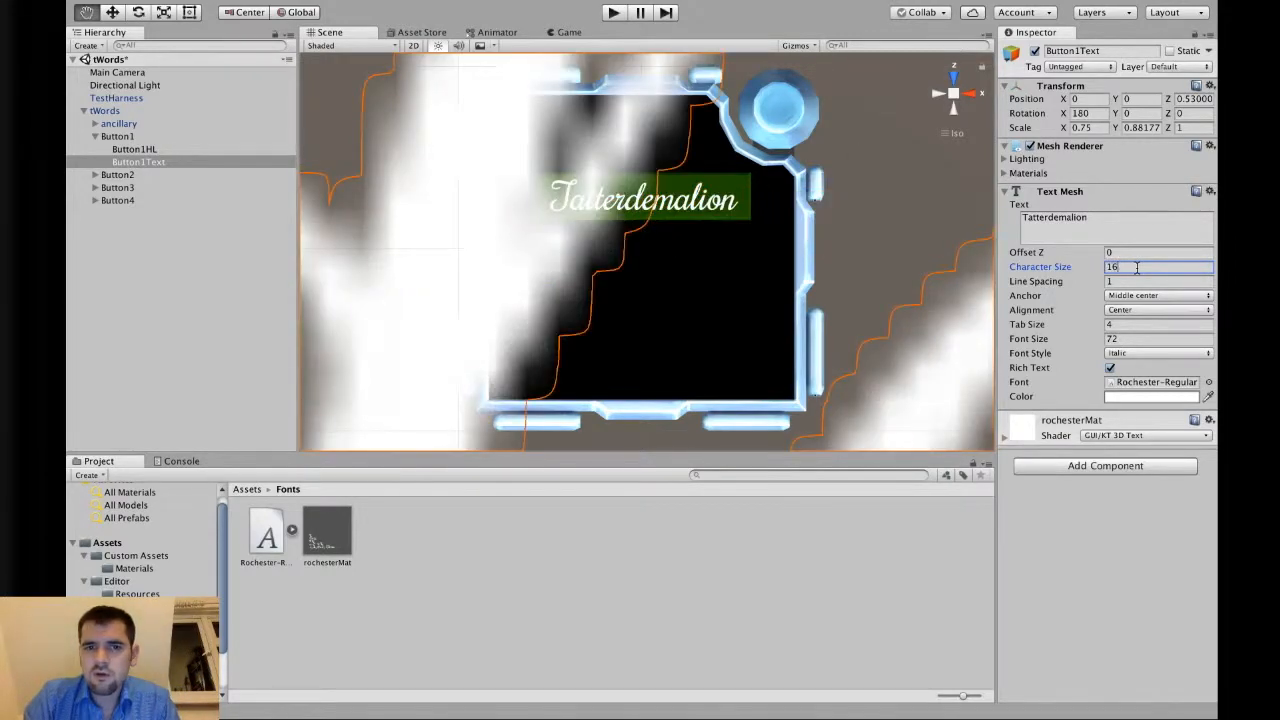
pyautogui.click(1128, 339)
pyautogui.write('24')
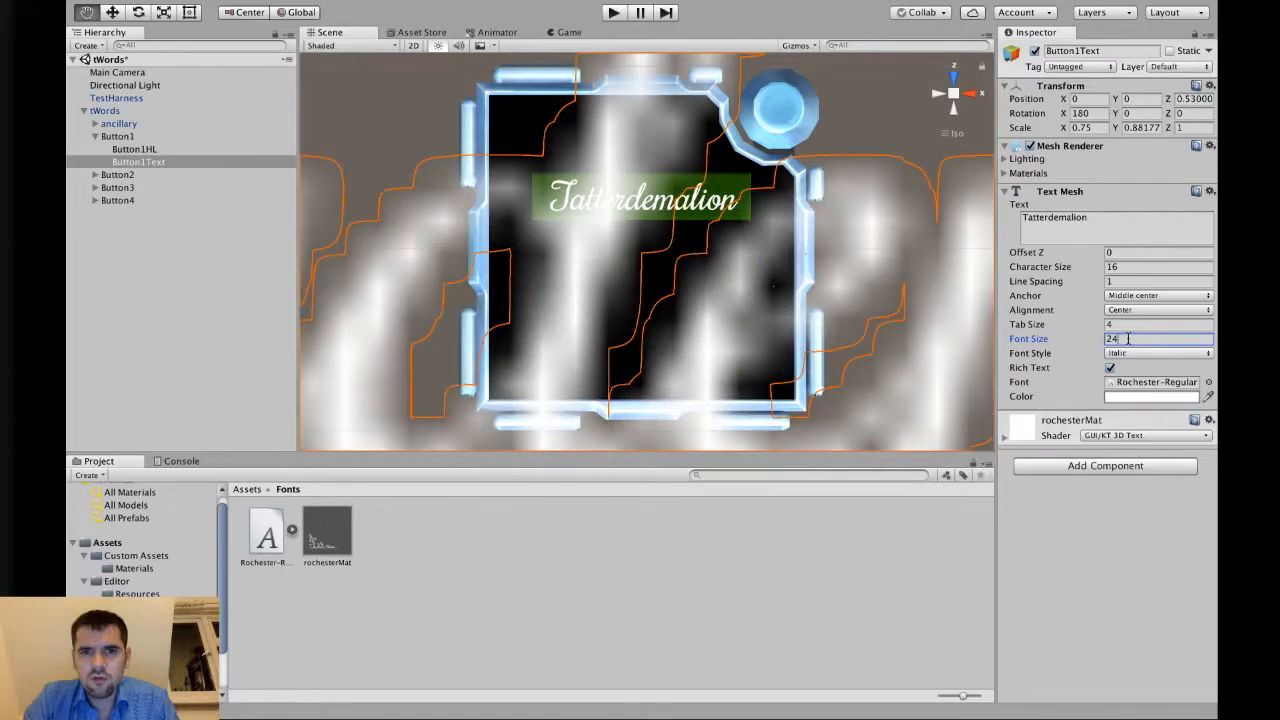
pyautogui.press('super+z')
pyautogui.press('super+z')
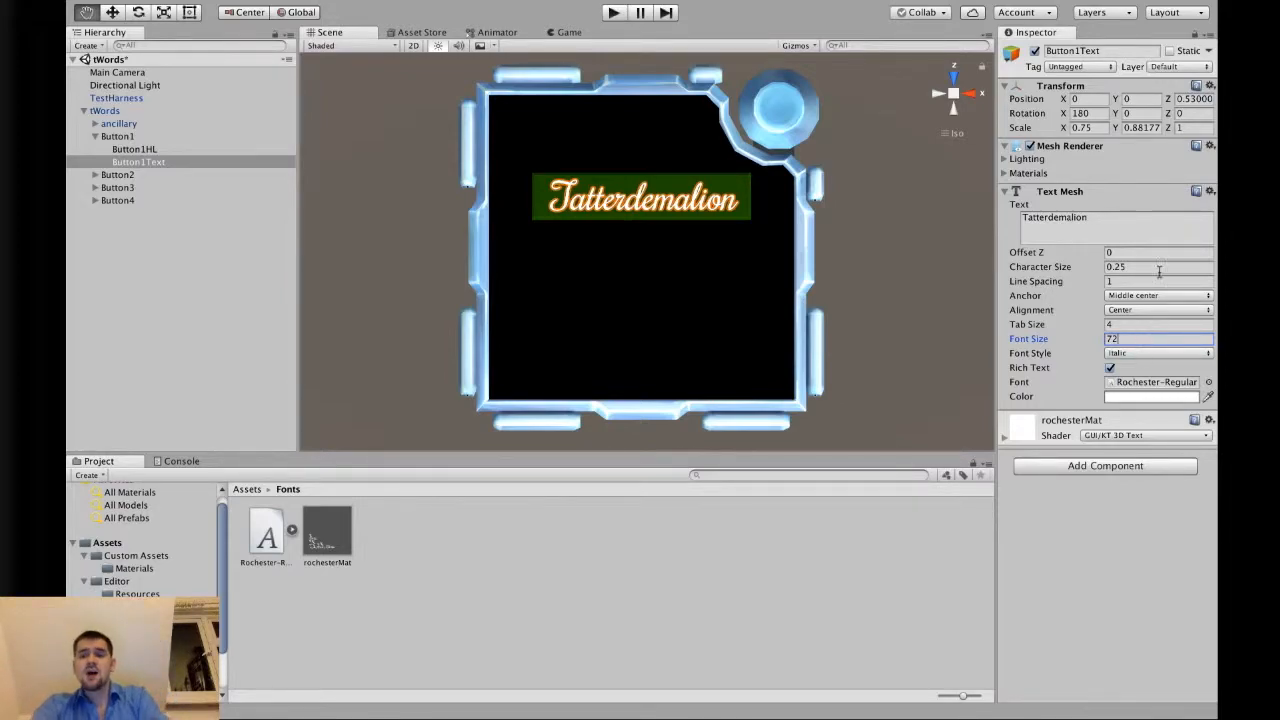
# Try a font size of 0 on Button1Text and a scale of 60 on X and 50 on Y.
pyautogui.doubleClick(1130, 339)
pyautogui.write('0')
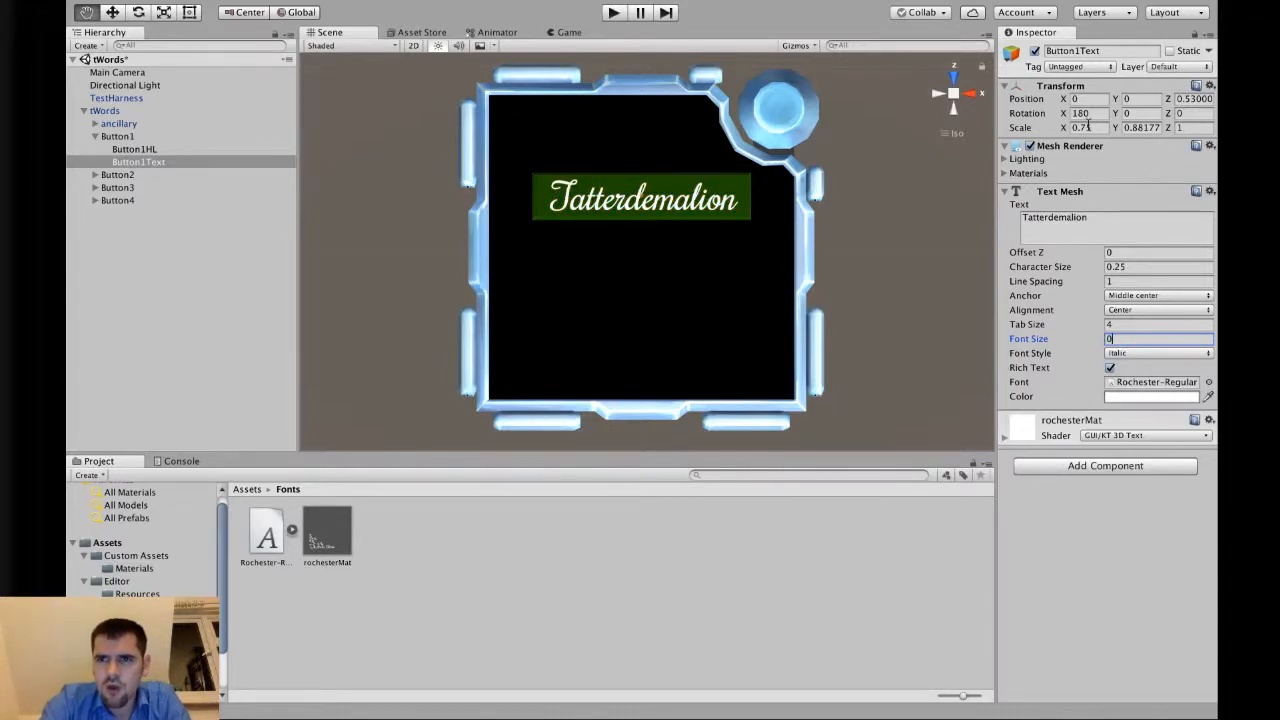
pyautogui.click(1087, 127)
pyautogui.write('2')
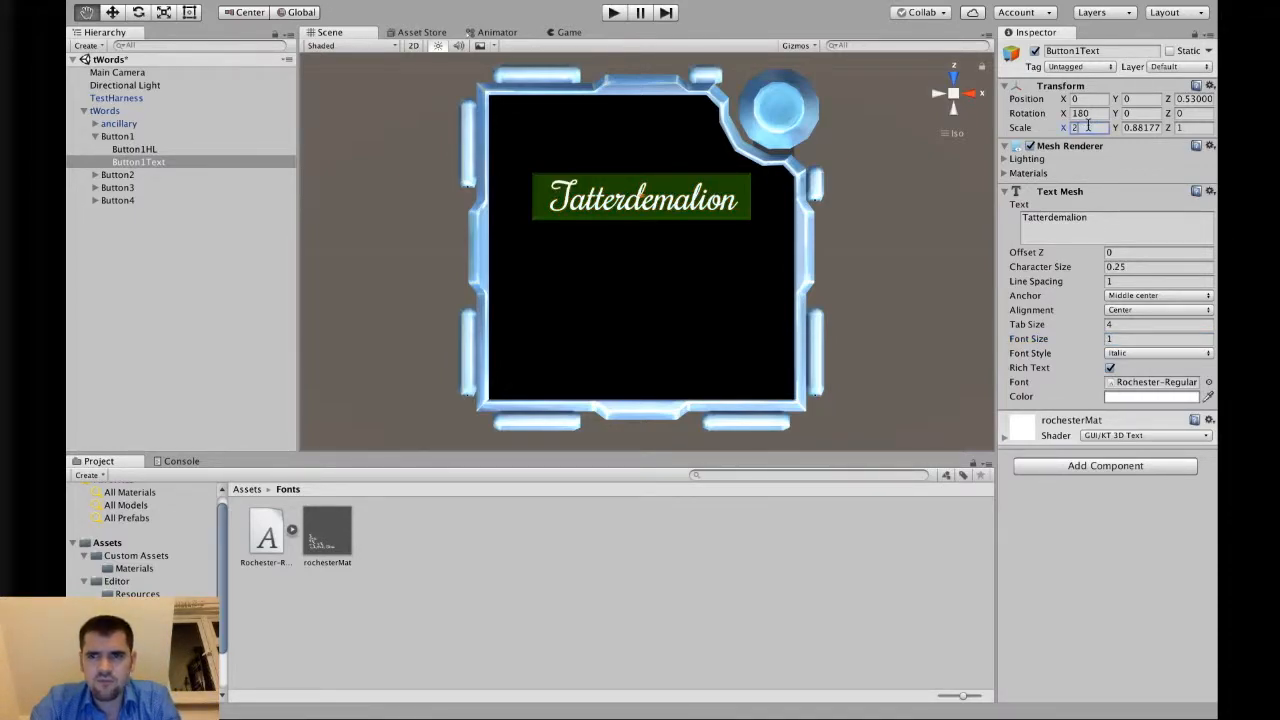
pyautogui.write('5')
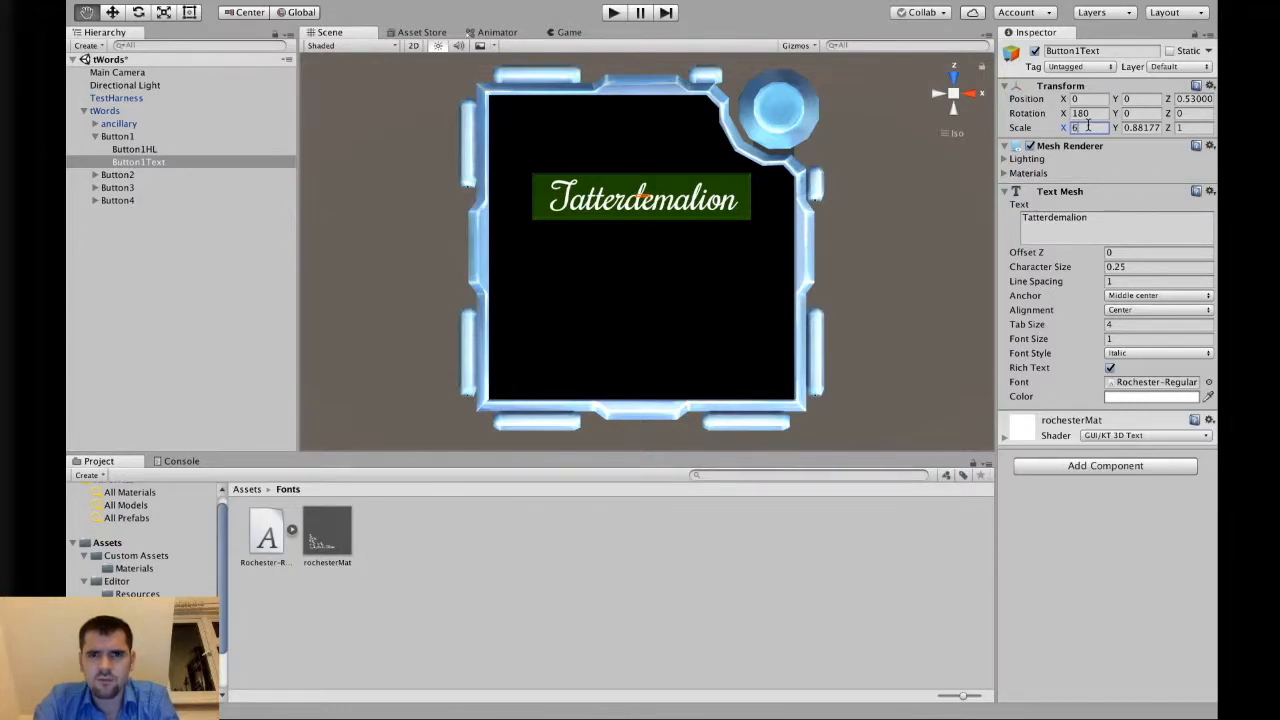
pyautogui.press('Tab')
pyautogui.write('4')
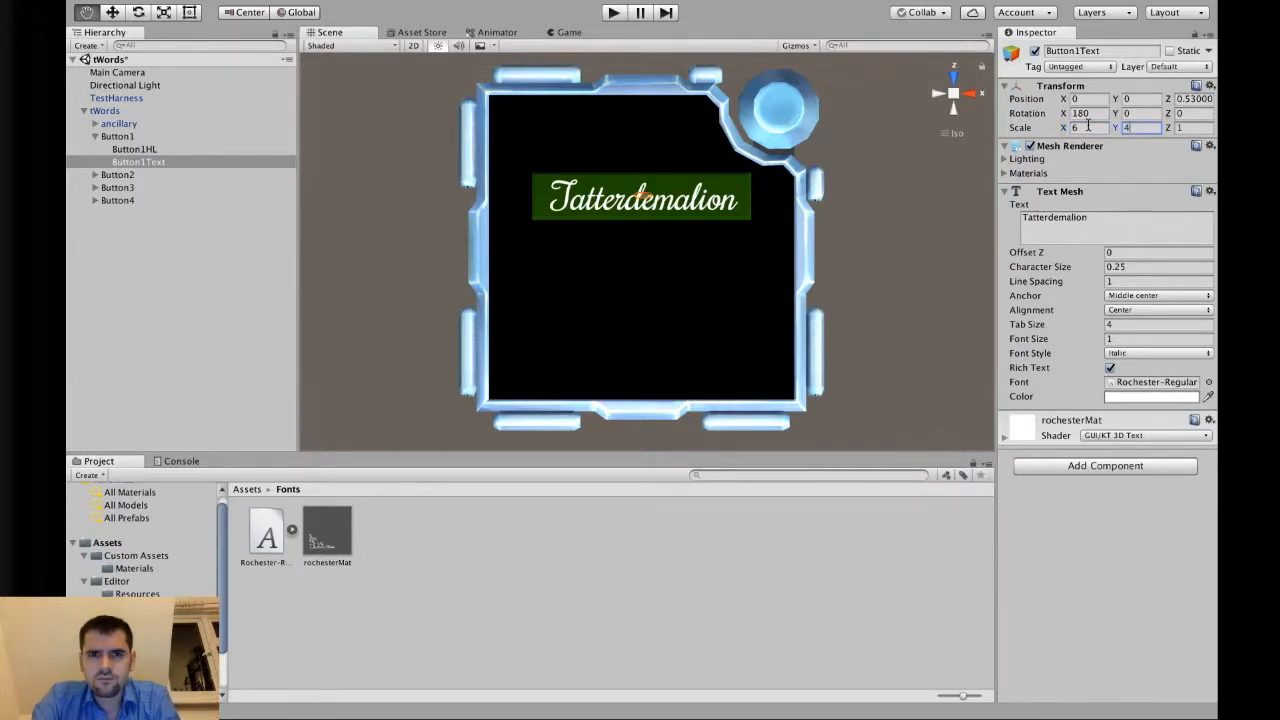
pyautogui.click(1088, 127)
pyautogui.write('60')
pyautogui.press('Tab')
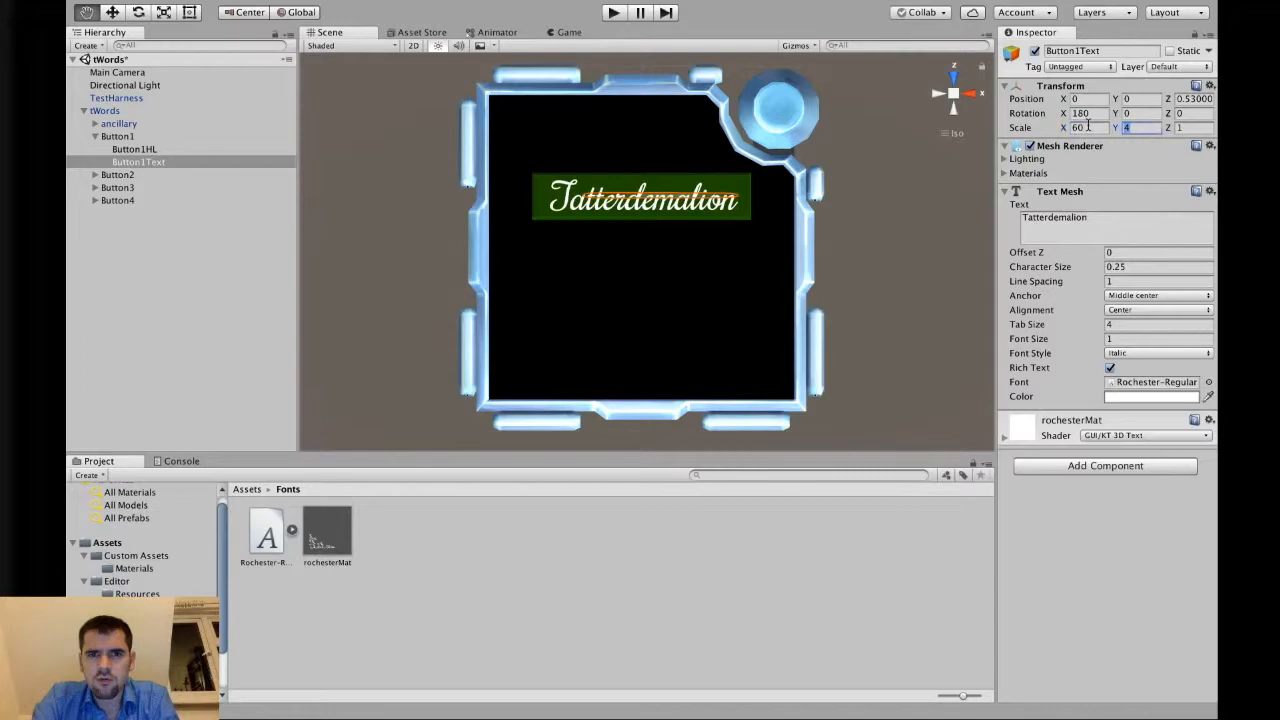
pyautogui.write('50')
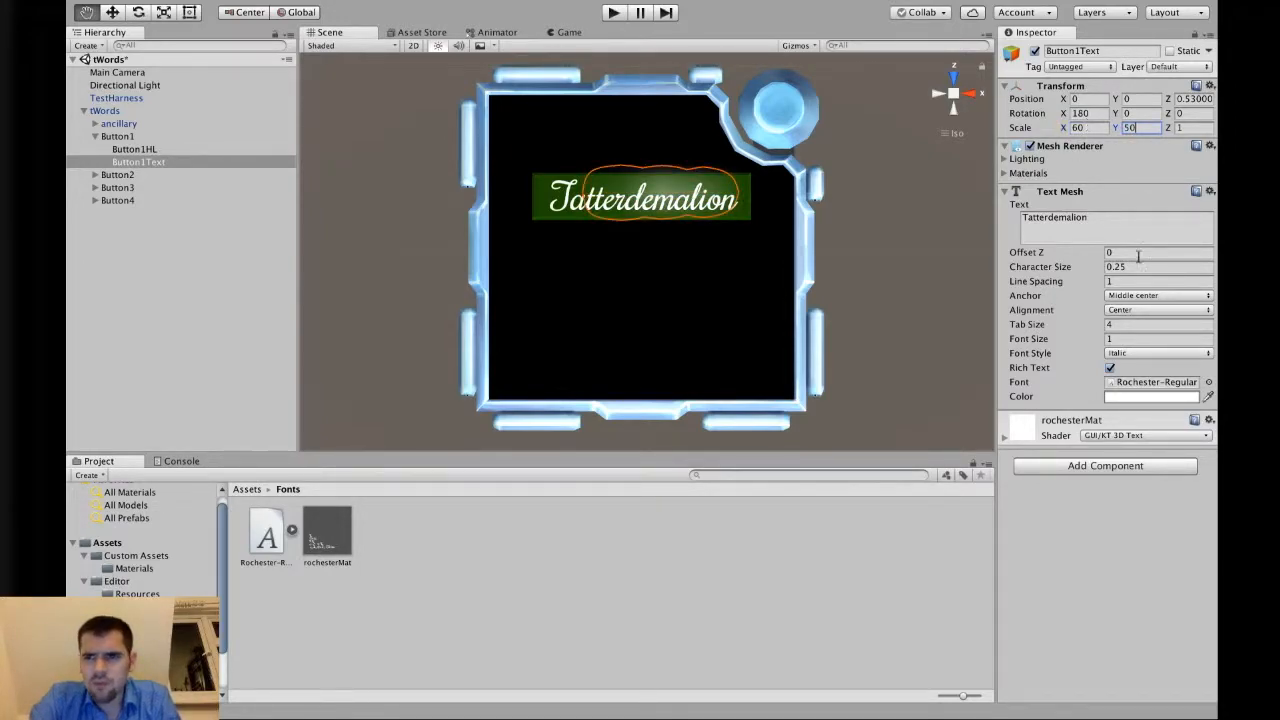
# Try a font size of 10 on Button1Text, undoing the font size and scale changes.
pyautogui.click(1110, 340)
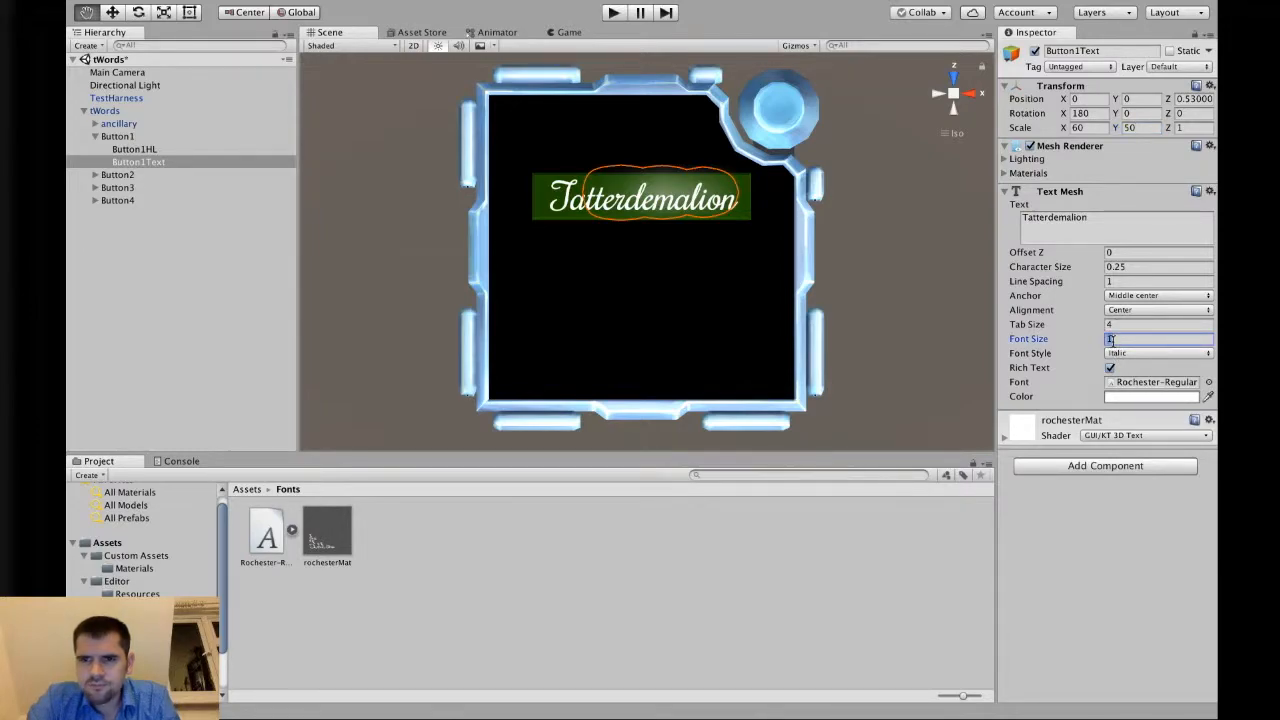
pyautogui.write('10')
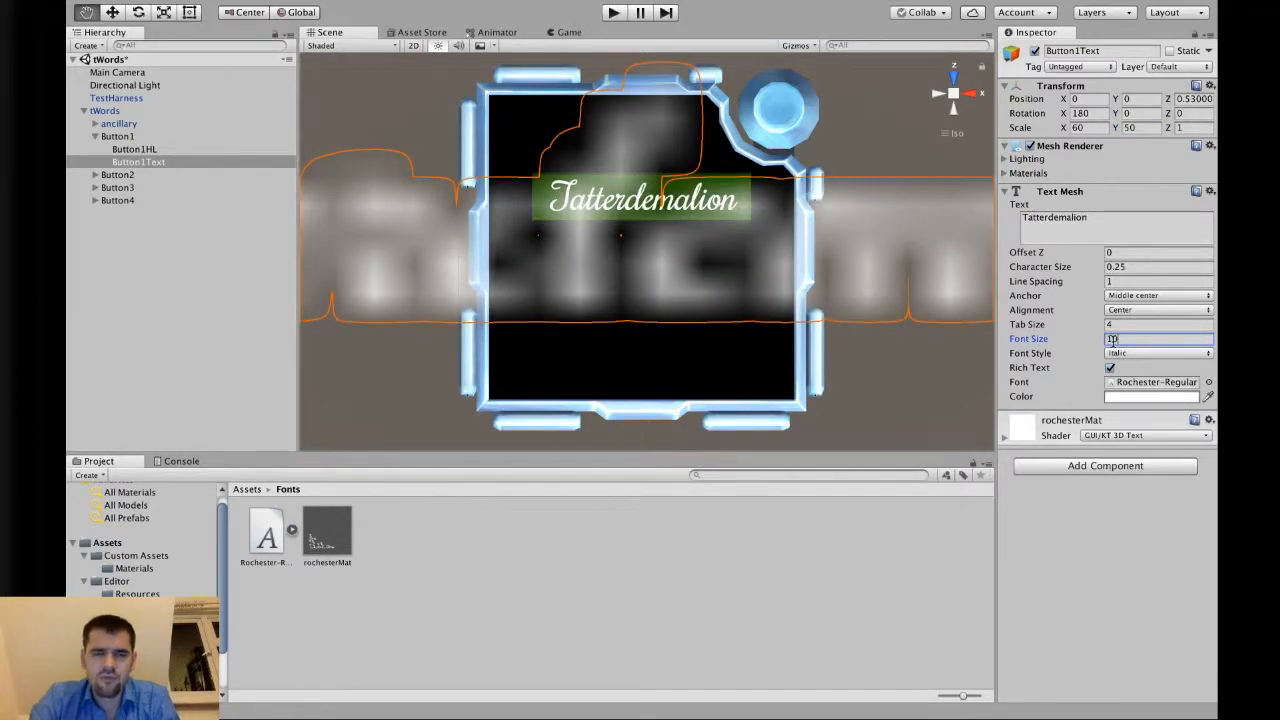
pyautogui.press('super+z')
pyautogui.press('super+z')
pyautogui.press('super+z')
pyautogui.press('super+z')
pyautogui.press('super+z')
pyautogui.press('super+z')
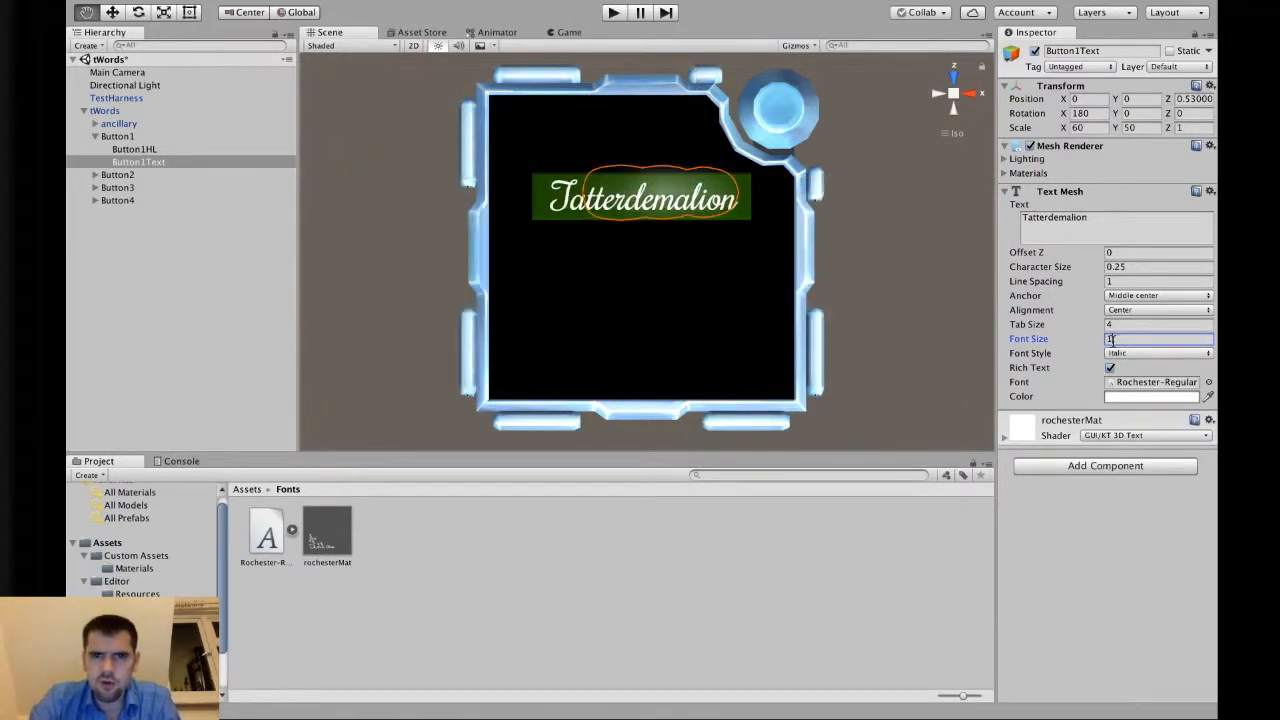
pyautogui.press('super+z')
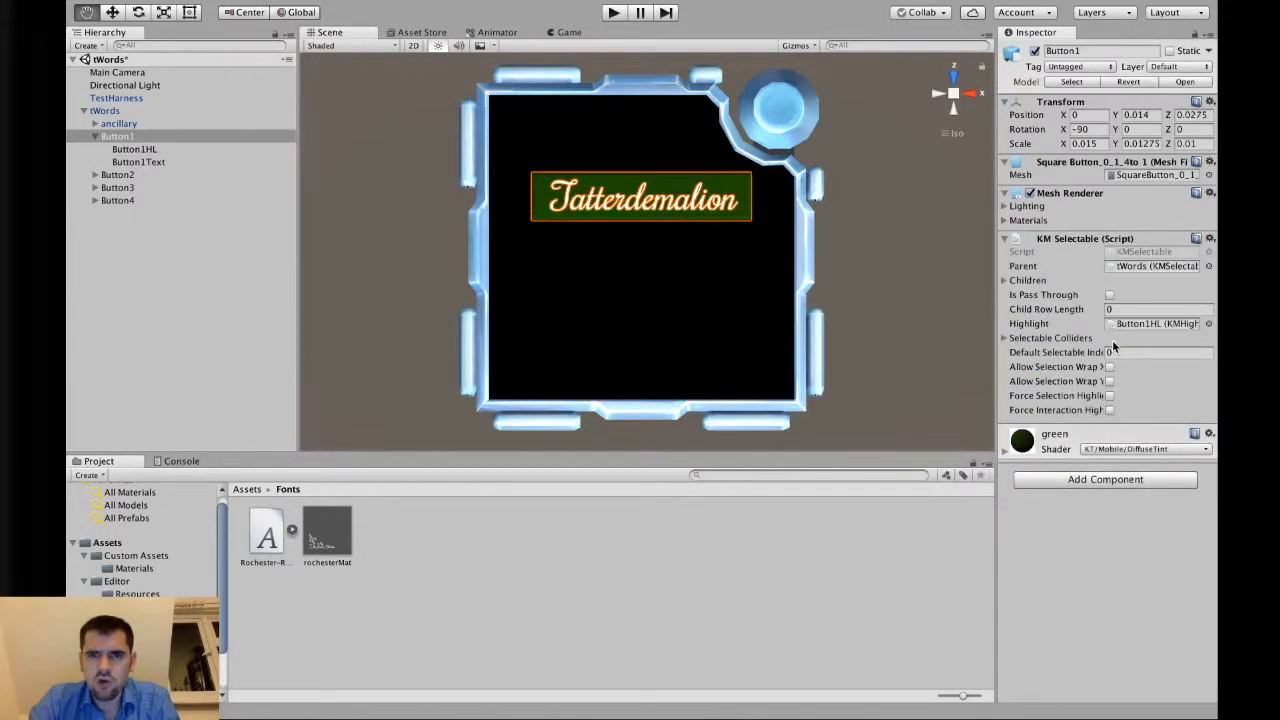
# Inspect Button1Text and each button with its highlight child to check the assigned Highlight references.
pyautogui.click(150, 162)
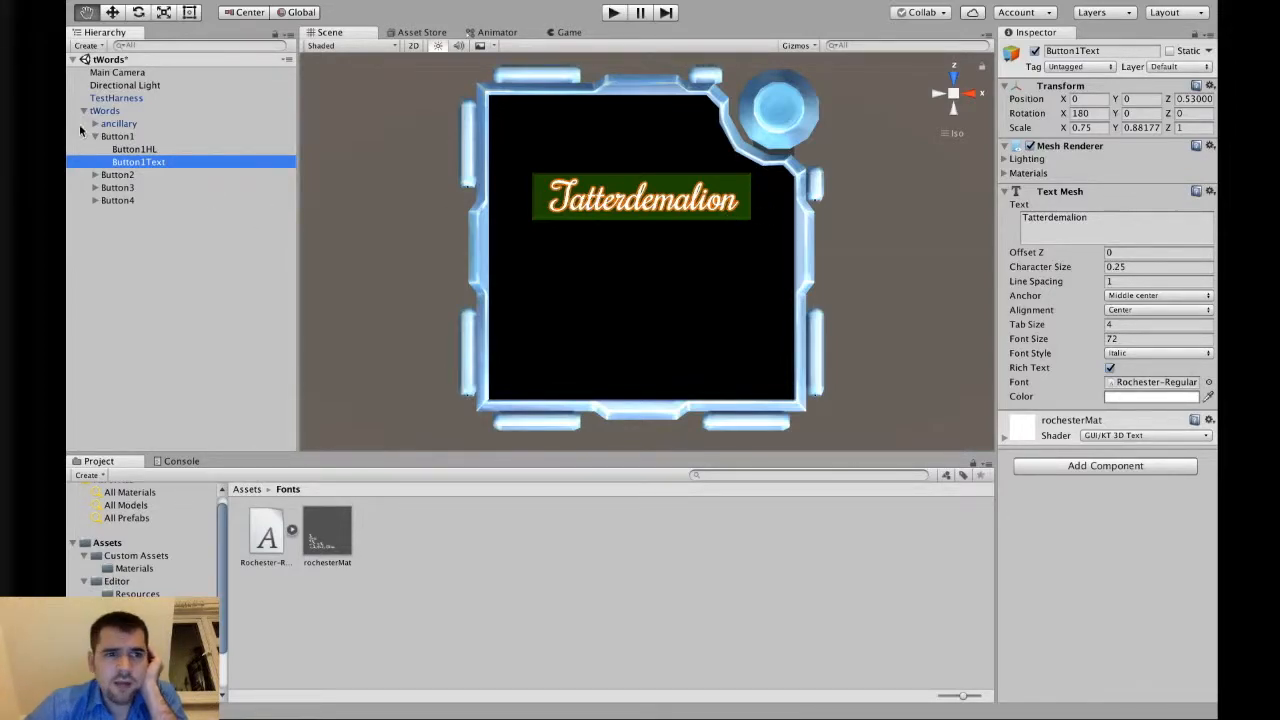
pyautogui.click(114, 200)
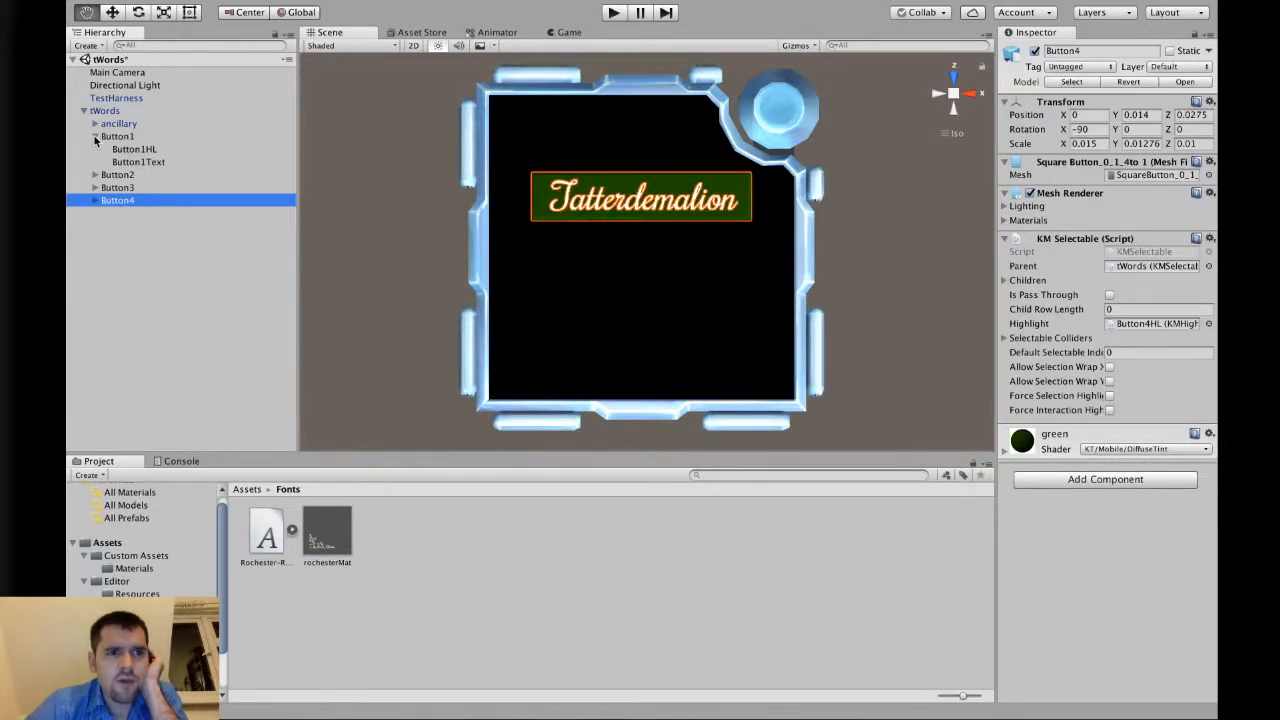
pyautogui.click(95, 137)
pyautogui.click(110, 149)
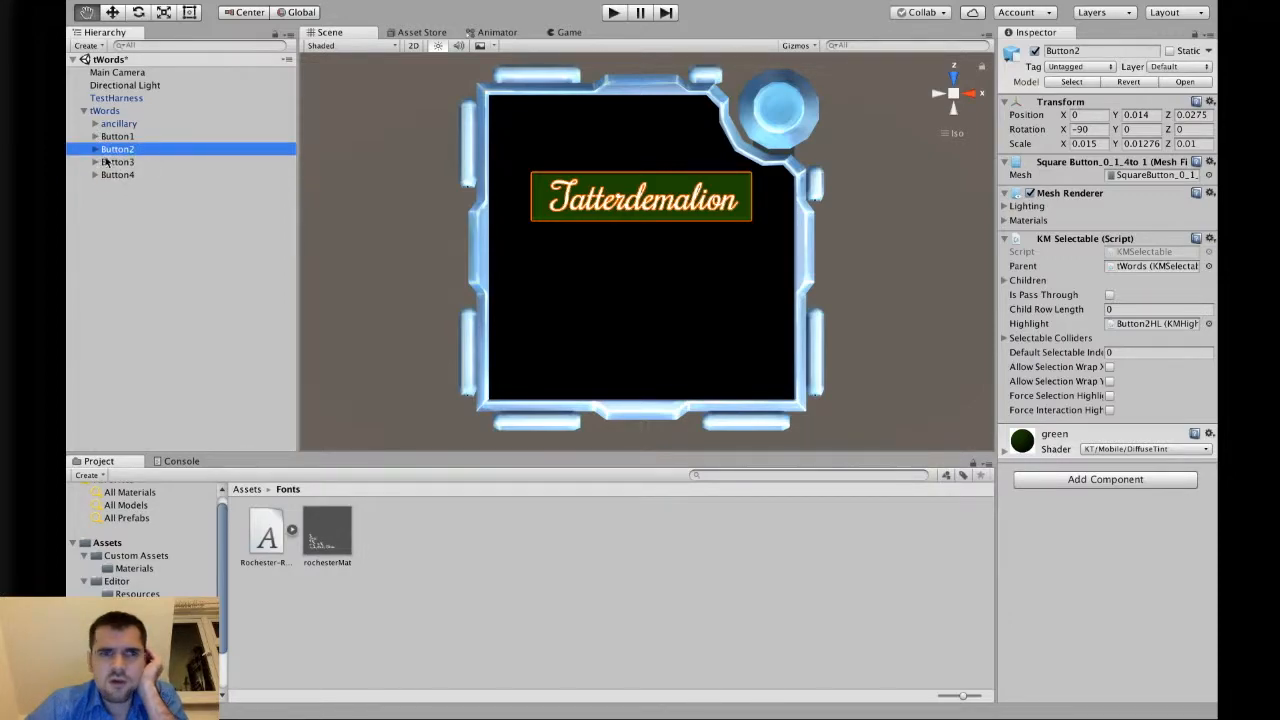
pyautogui.click(95, 149)
pyautogui.click(175, 160)
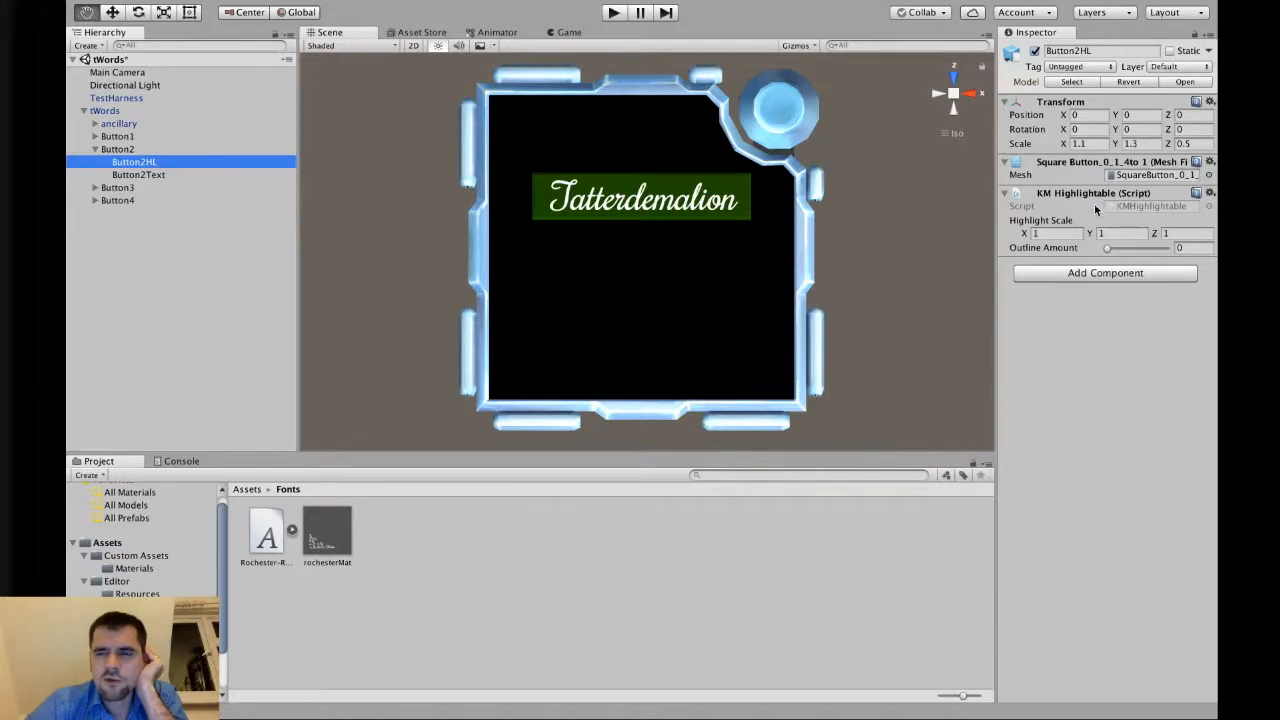
pyautogui.click(120, 150)
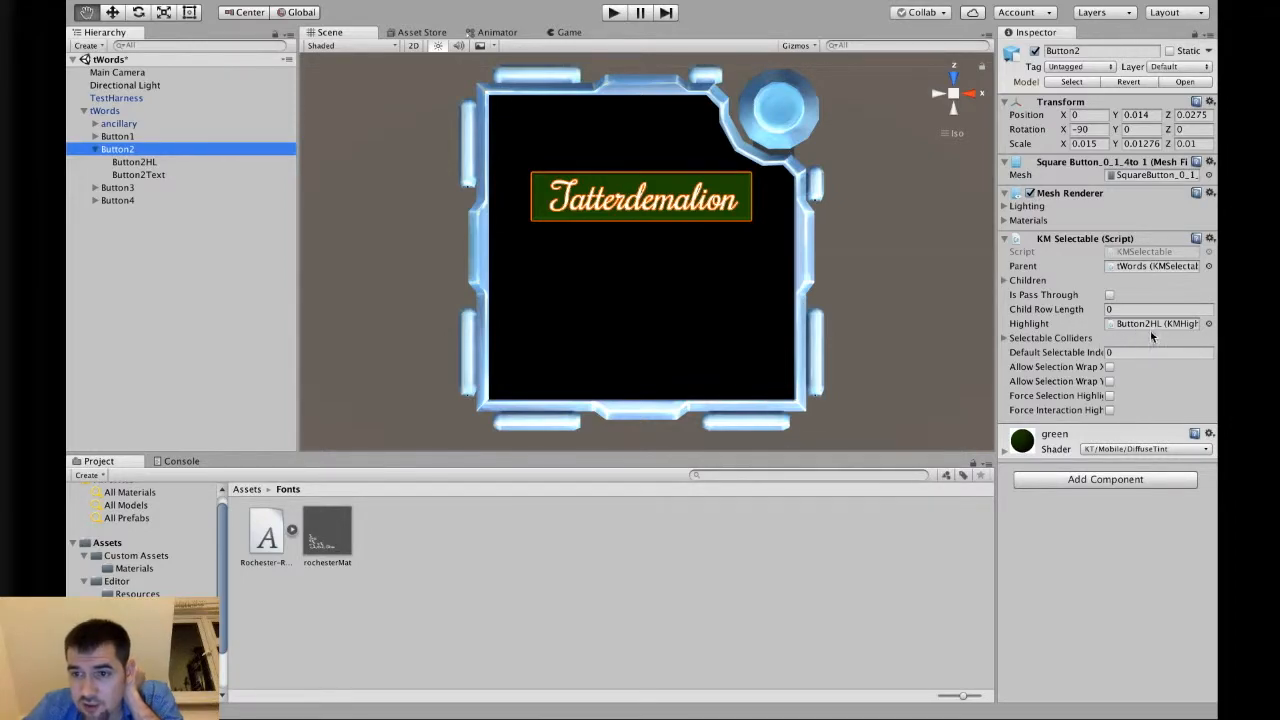
pyautogui.click(95, 150)
pyautogui.click(112, 162)
pyautogui.click(95, 162)
pyautogui.click(130, 175)
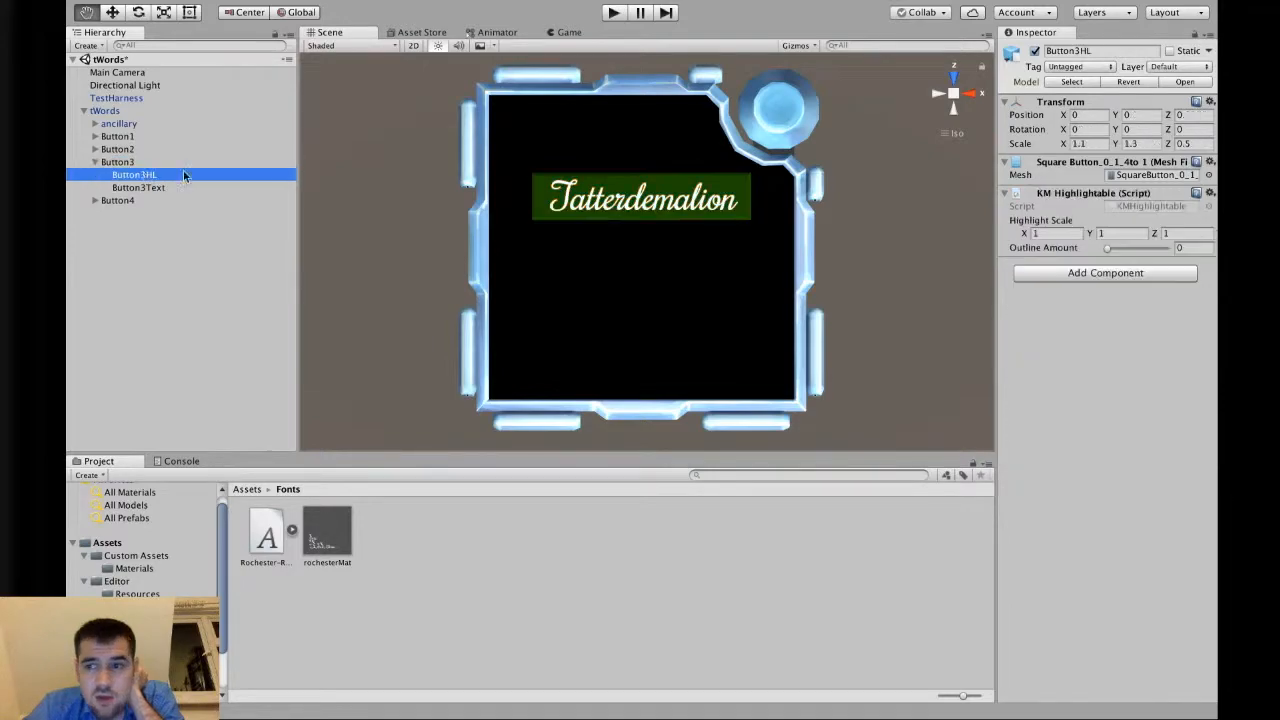
pyautogui.click(125, 162)
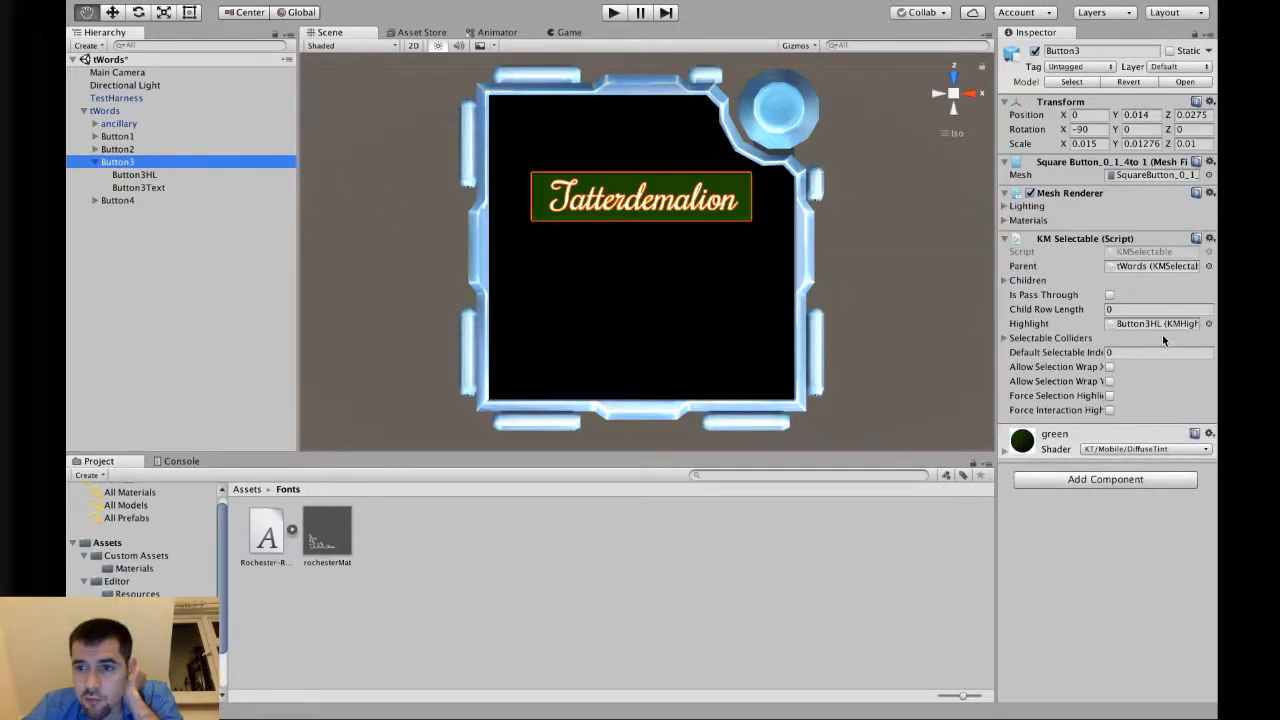
pyautogui.click(95, 162)
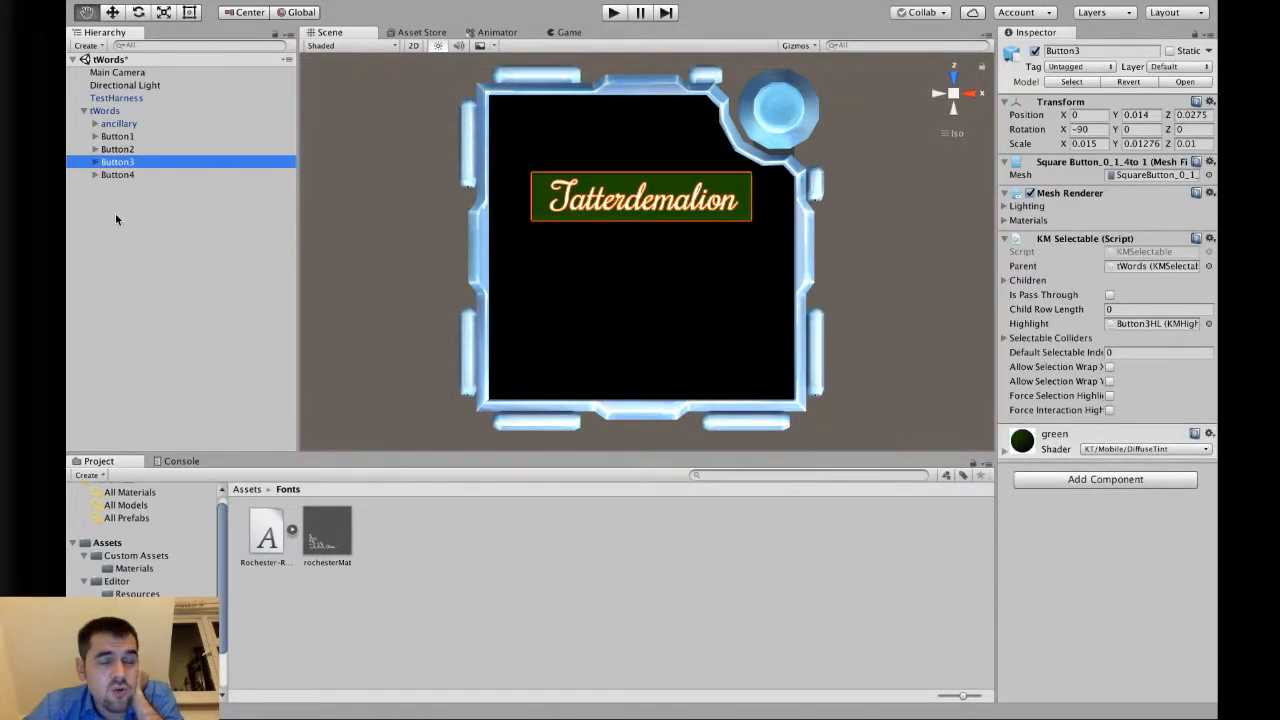
# Try resizing the tWords module's selectable Children list to 2, setting it back to 1.
pyautogui.click(143, 111)
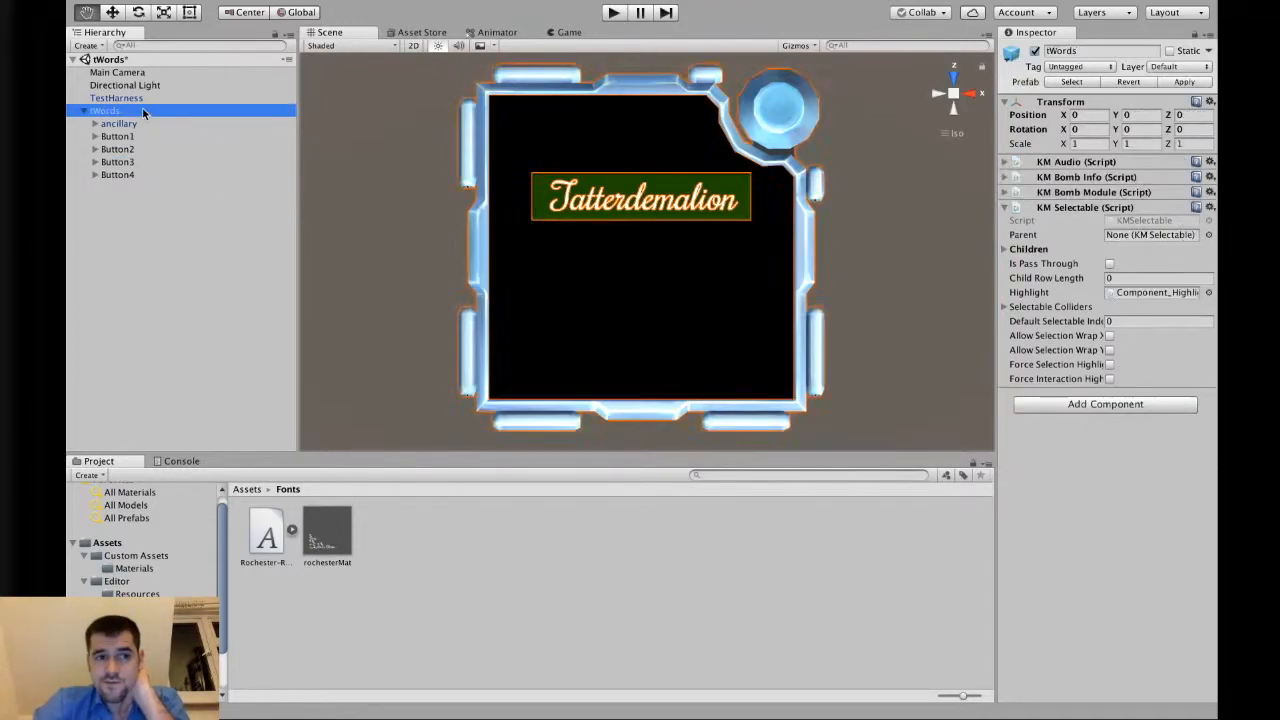
pyautogui.click(1063, 249)
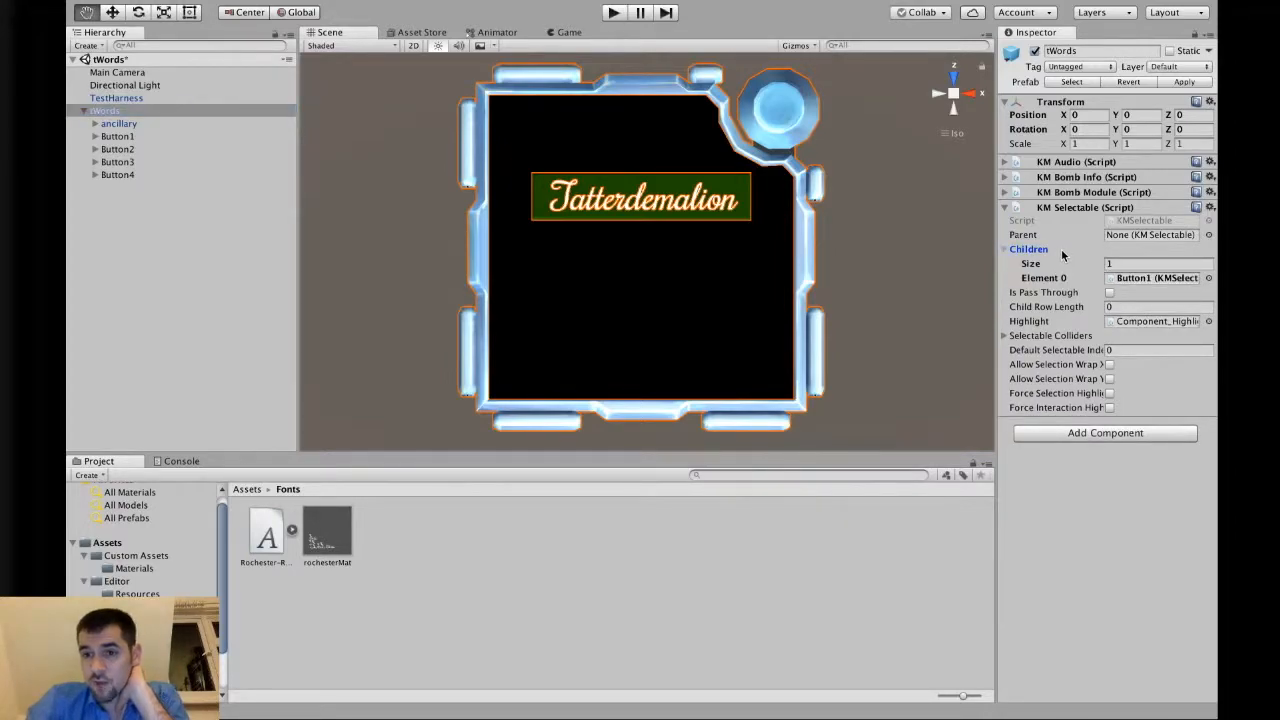
pyautogui.click(1117, 263)
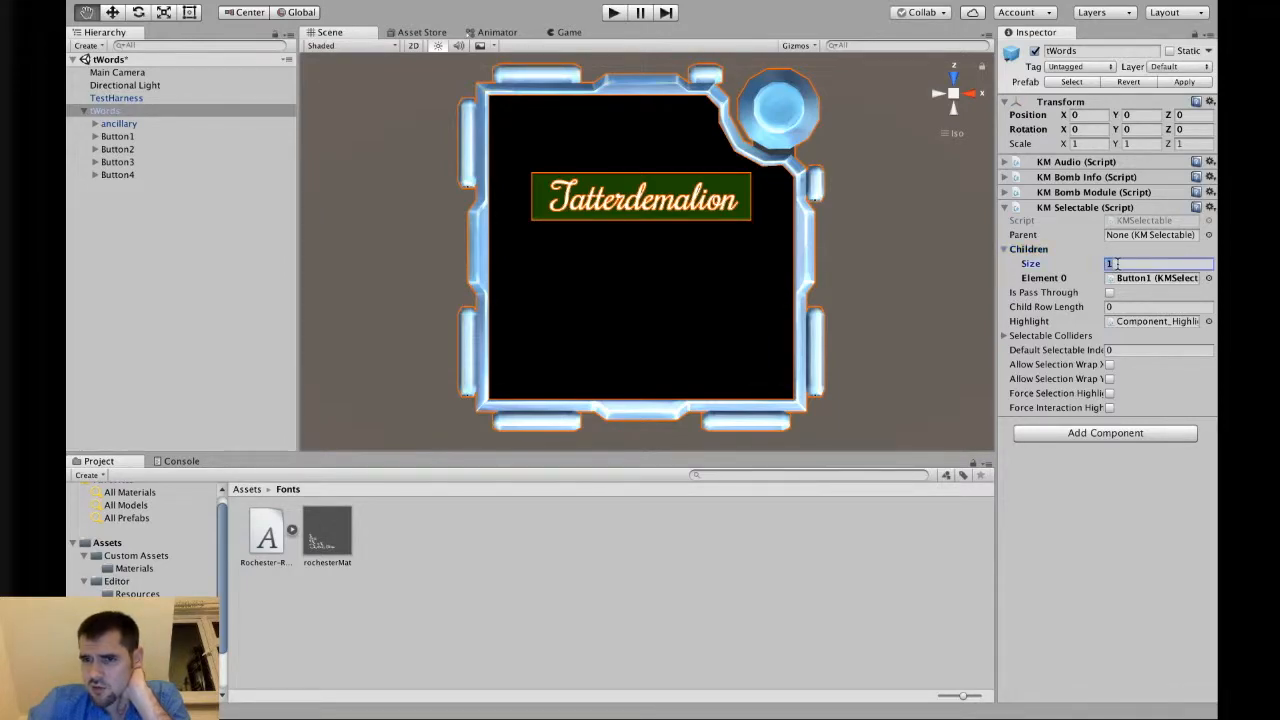
pyautogui.write('2')
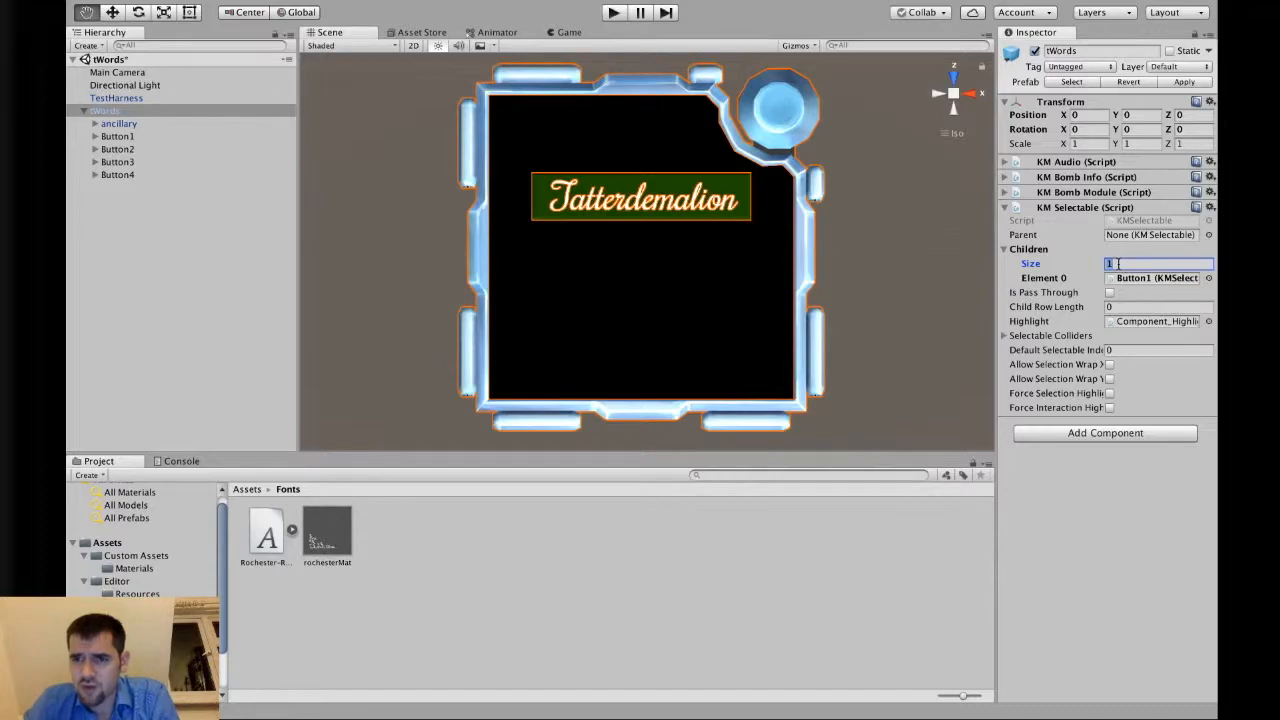
pyautogui.write('2')
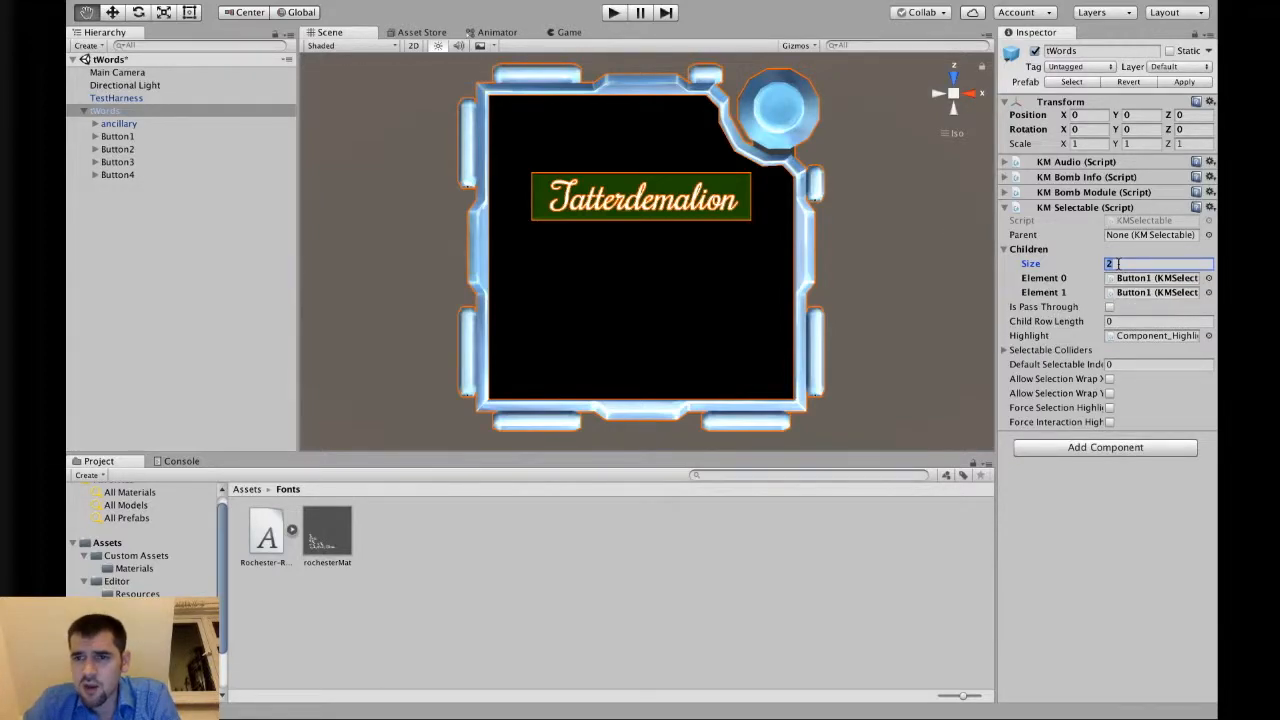
pyautogui.write('1')
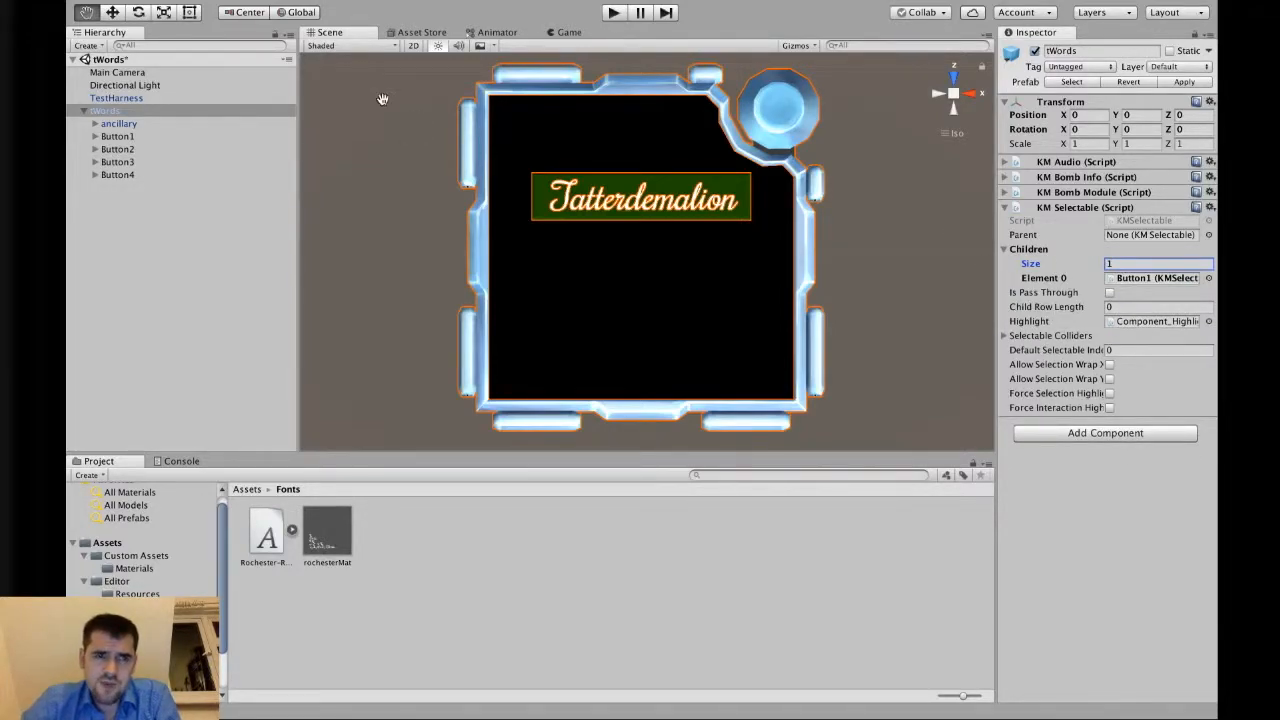
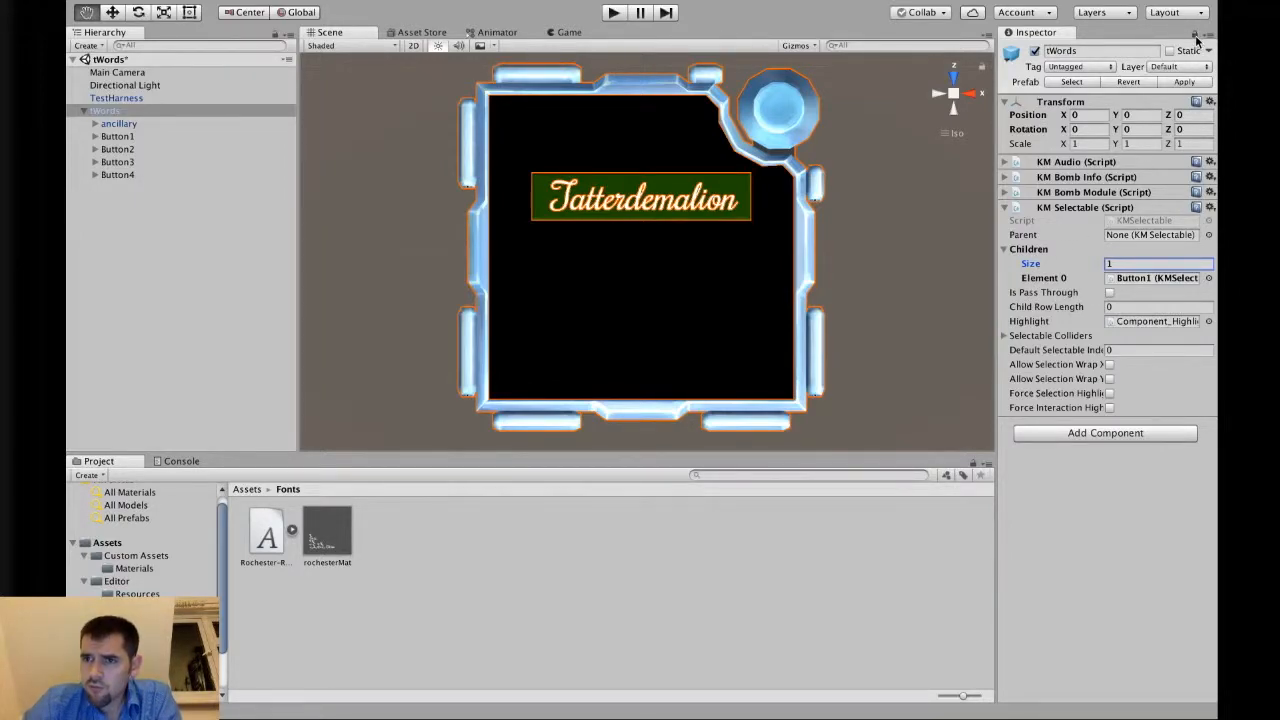
# Add Button2, Button3 and Button4 to the tWords module selectable's Children list.
pyautogui.click(139, 151)
pyautogui.keyDown('shift'); pyautogui.click(131, 174); pyautogui.keyUp('shift')
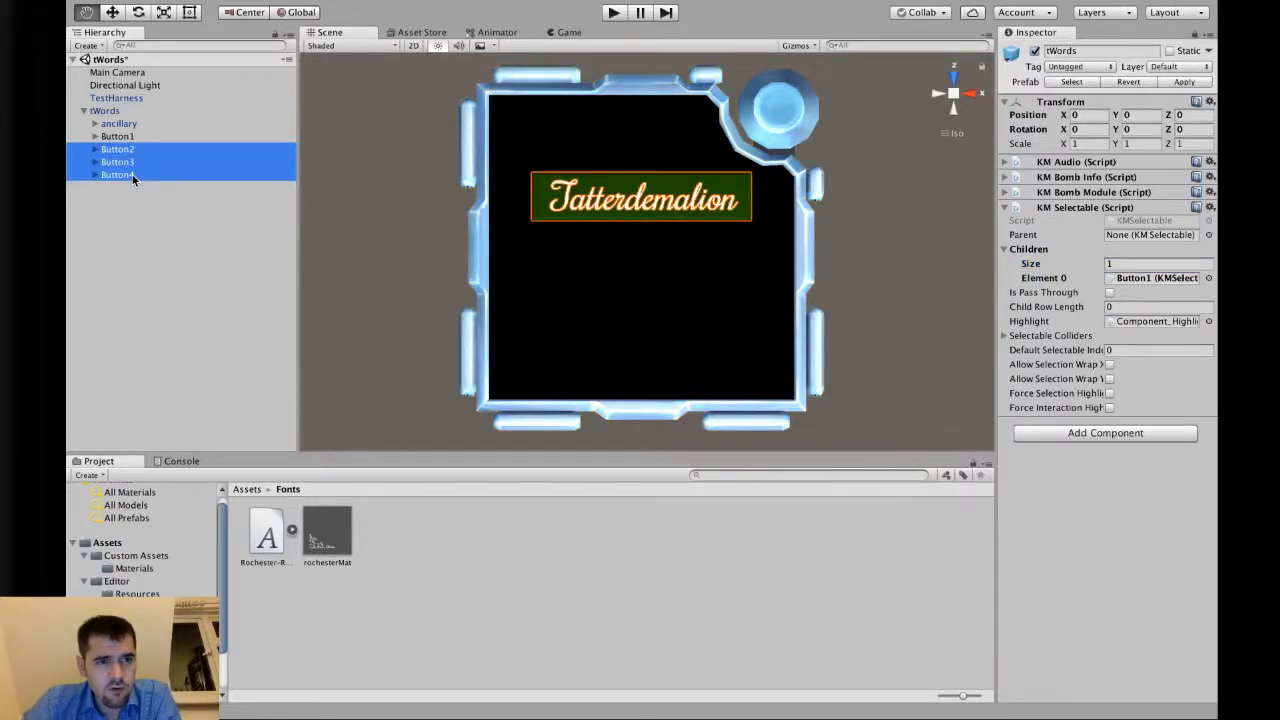
pyautogui.moveTo(123, 151); pyautogui.dragTo(1034, 253)
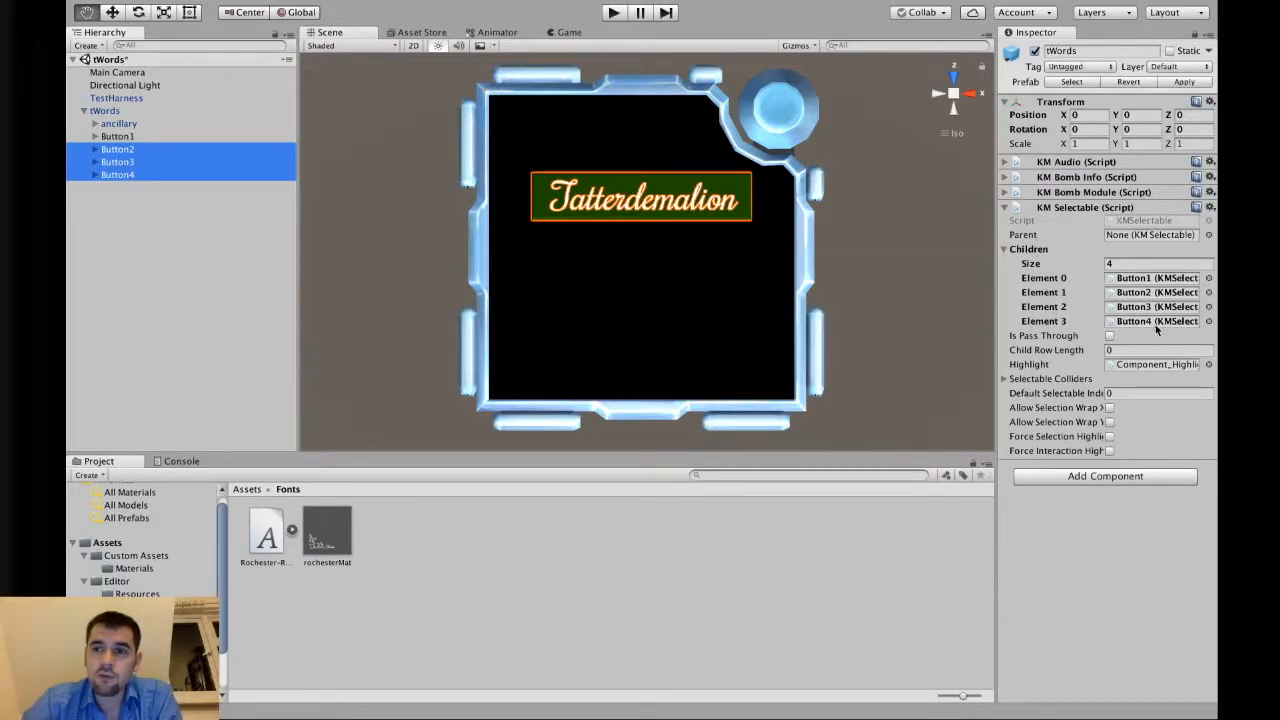
# Unlock the inspector and review the tWords selectable and each button's settings.
pyautogui.click(1195, 35)
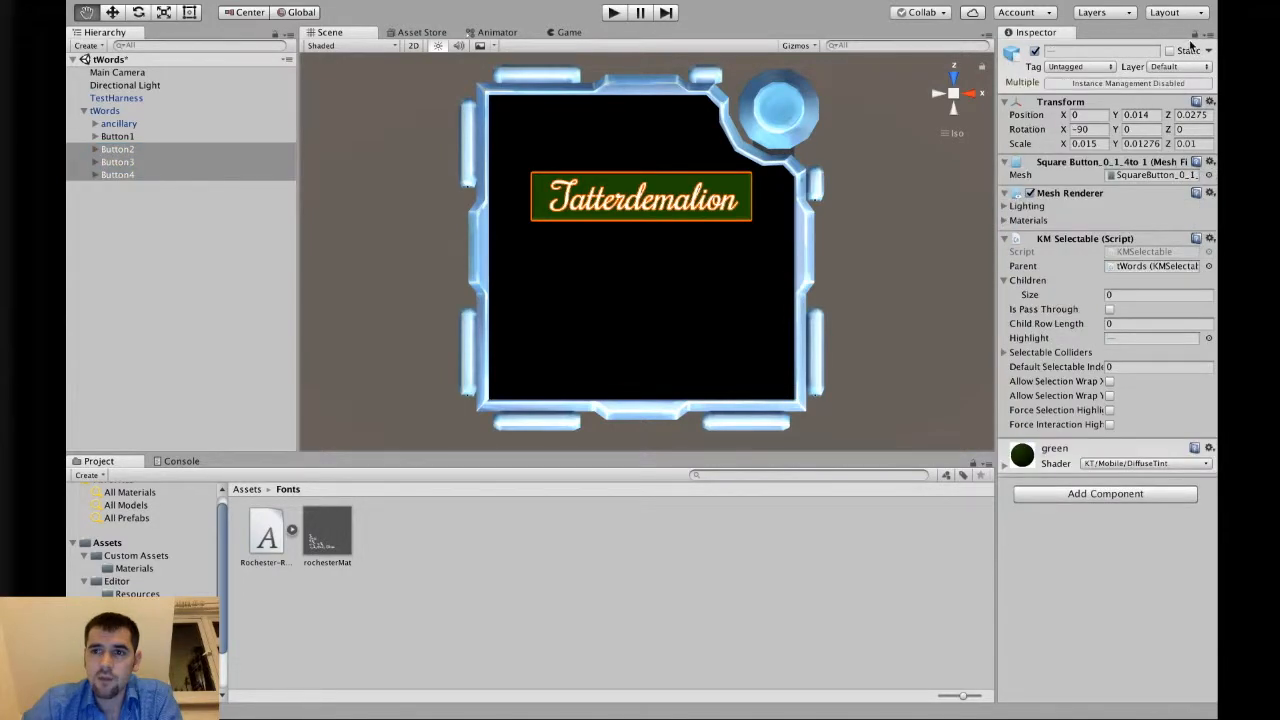
pyautogui.click(166, 136)
pyautogui.click(159, 108)
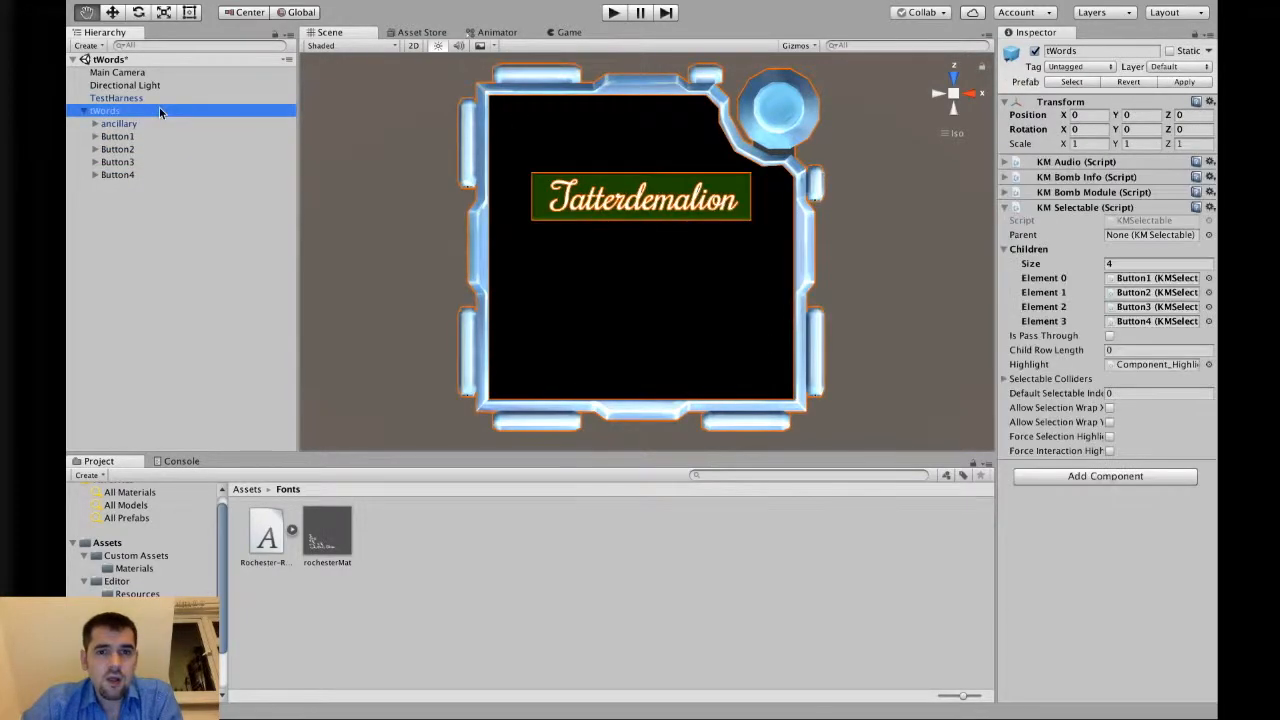
pyautogui.click(157, 137)
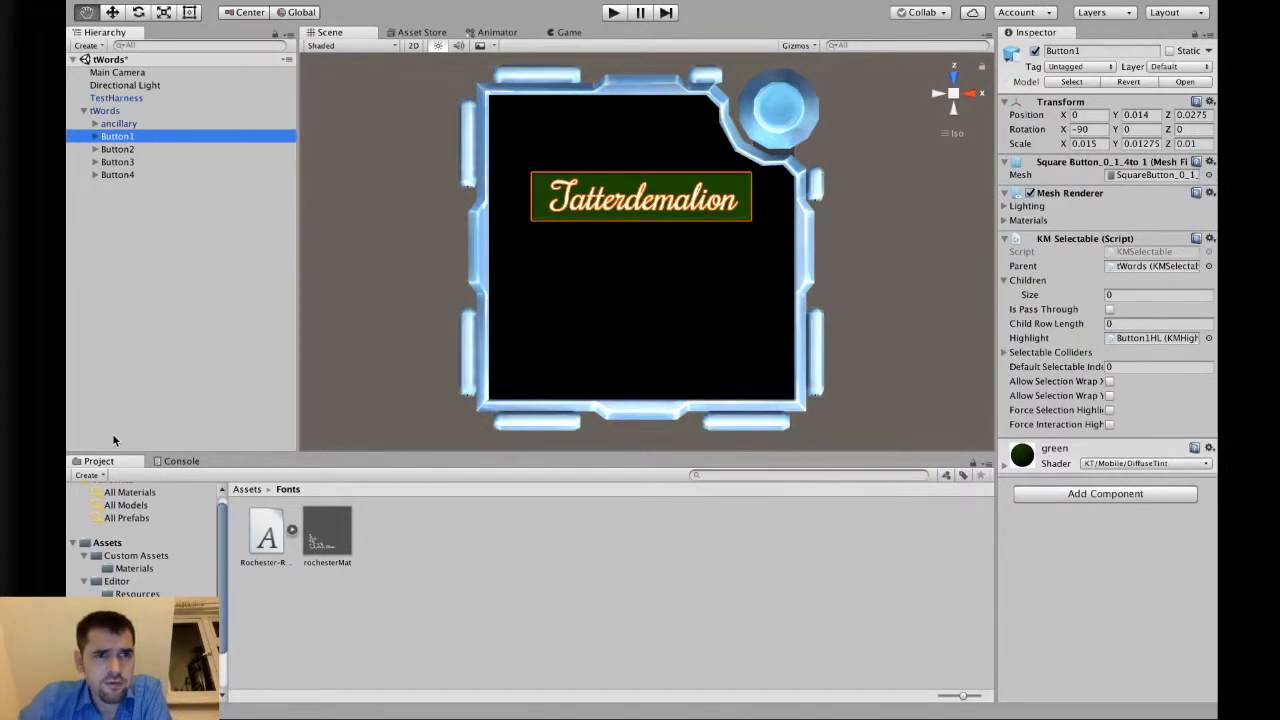
pyautogui.press('Down')
pyautogui.press('Down')
pyautogui.press('Up')
pyautogui.press('Up')
pyautogui.press('Down')
pyautogui.press('Up')
pyautogui.press('Down')
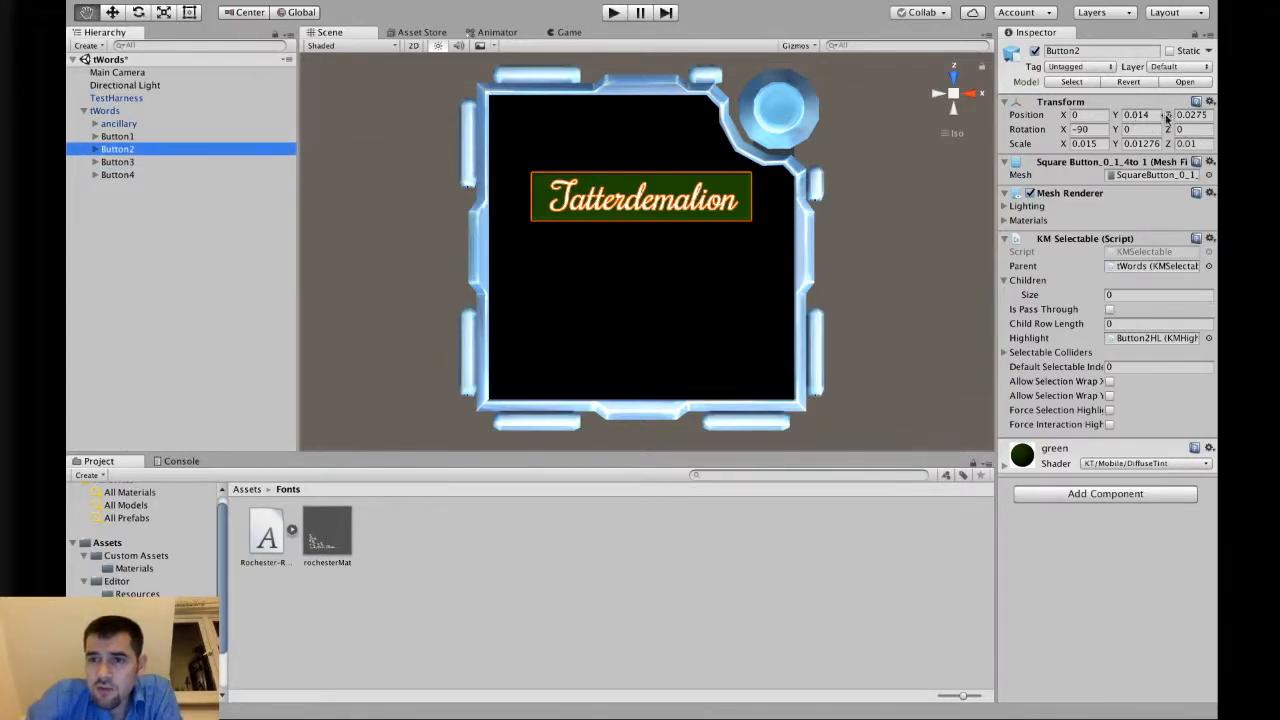
pyautogui.press('Up')
pyautogui.press('Down')
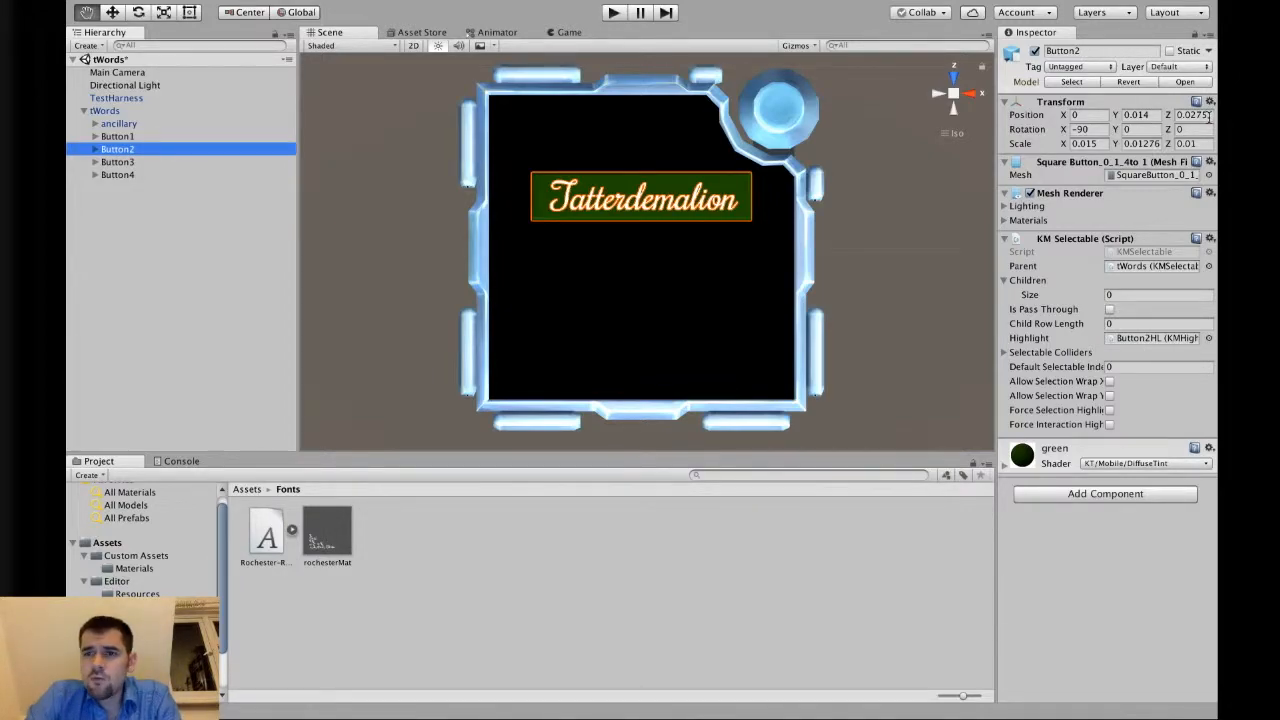
# Move Button2 below Button1 by setting its Z position to 0.0275-0.03.
pyautogui.click(1207, 115)
pyautogui.click(148, 133)
pyautogui.click(148, 150)
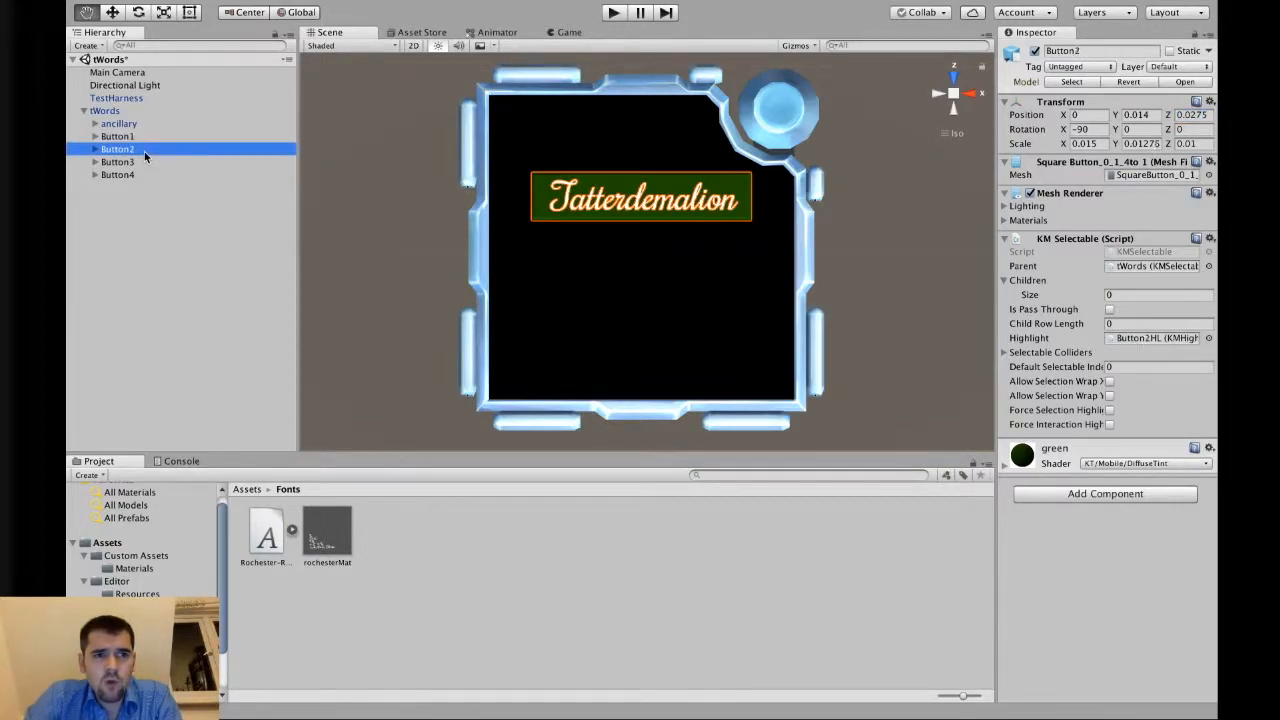
pyautogui.click(1210, 116)
pyautogui.click(1212, 116)
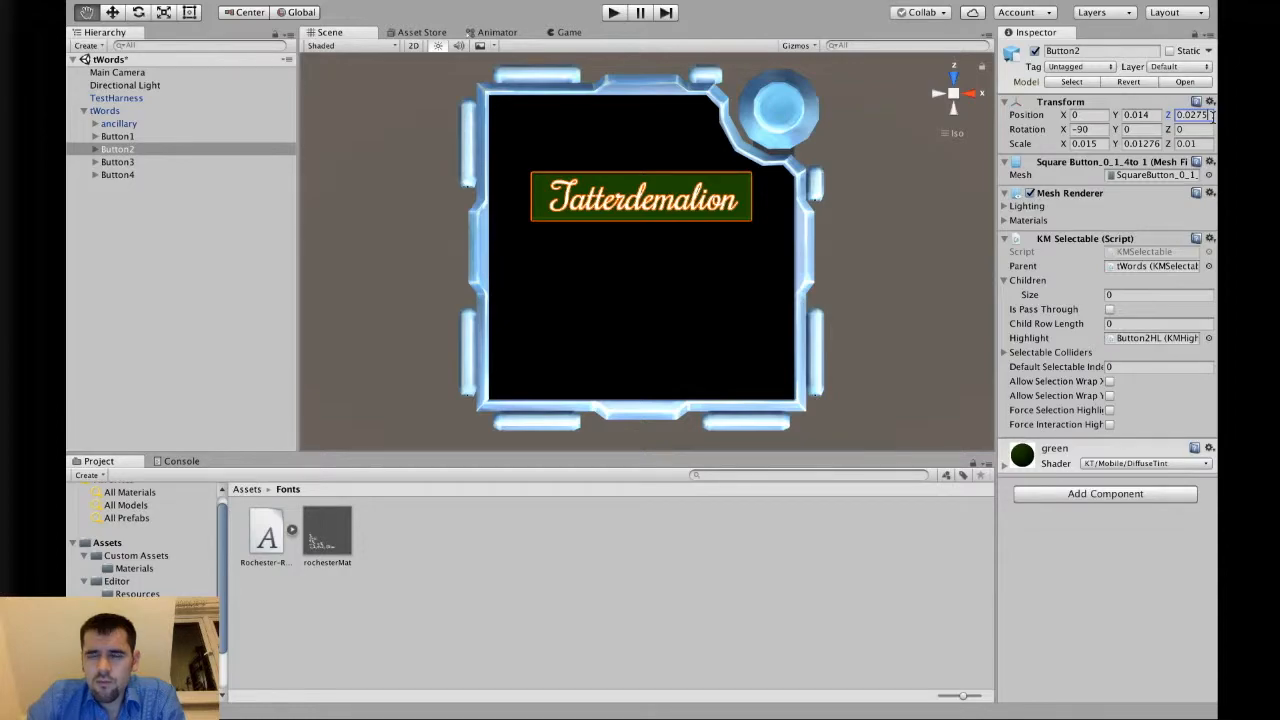
pyautogui.write('-0.015')
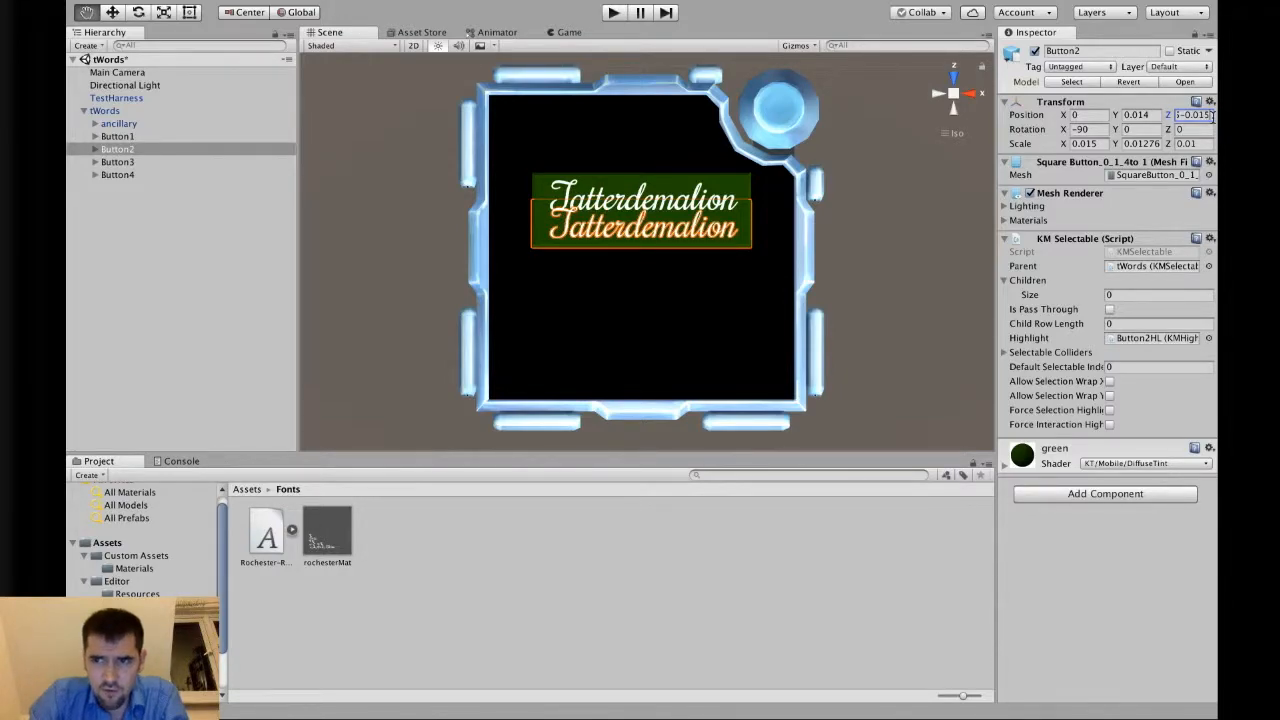
pyautogui.press('BackSpace')
pyautogui.press('BackSpace')
pyautogui.write('3')
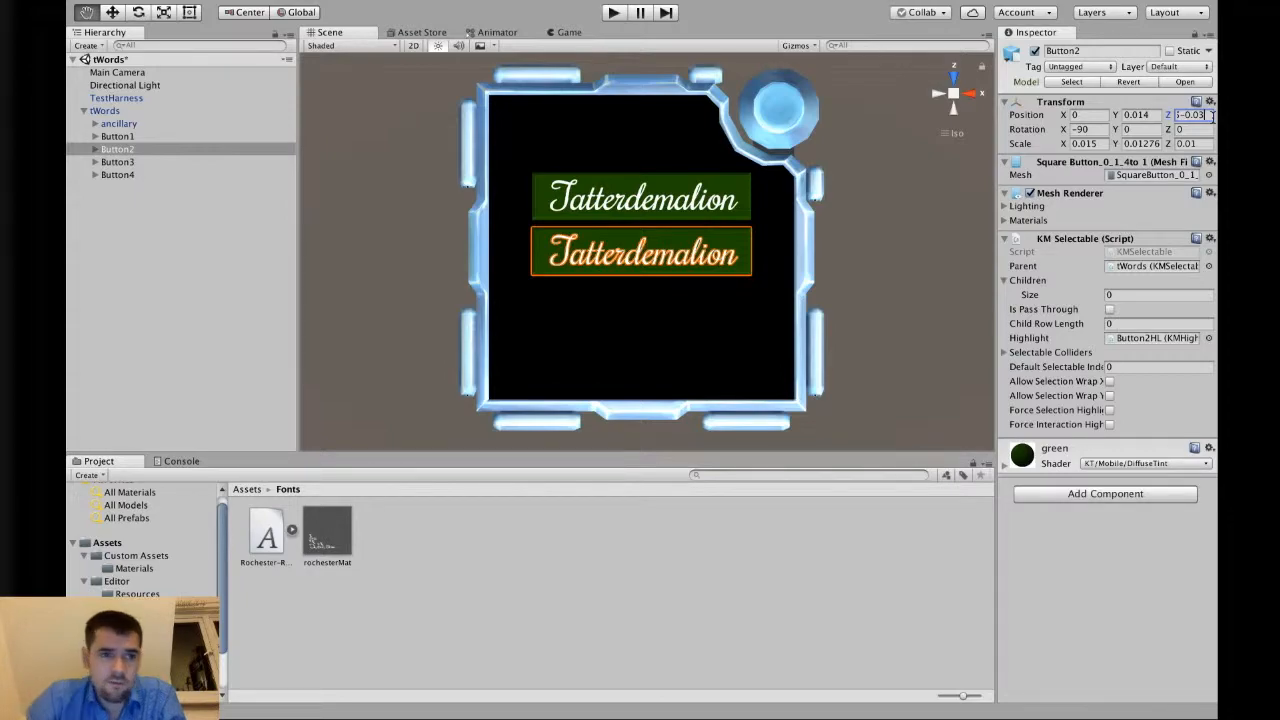
# Move Button3 further down by setting its Z position to 0.0275-0.06.
pyautogui.click(117, 162)
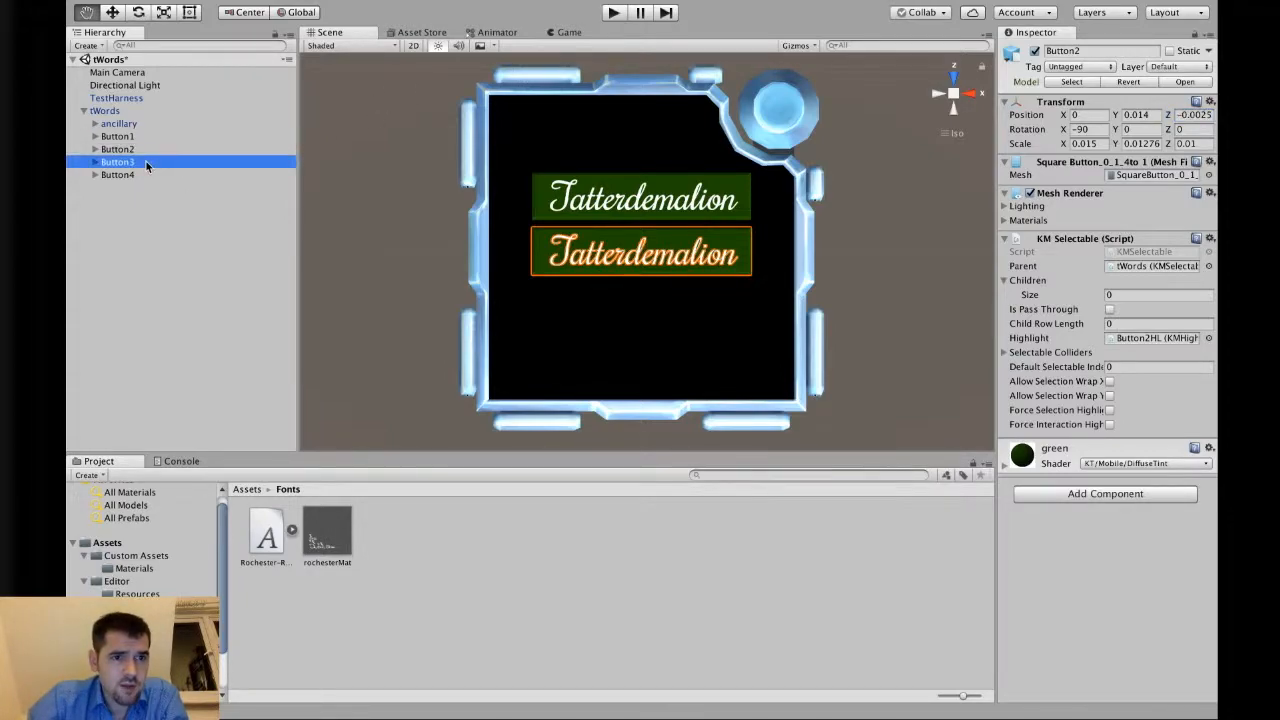
pyautogui.click(1195, 115)
pyautogui.click(1211, 115)
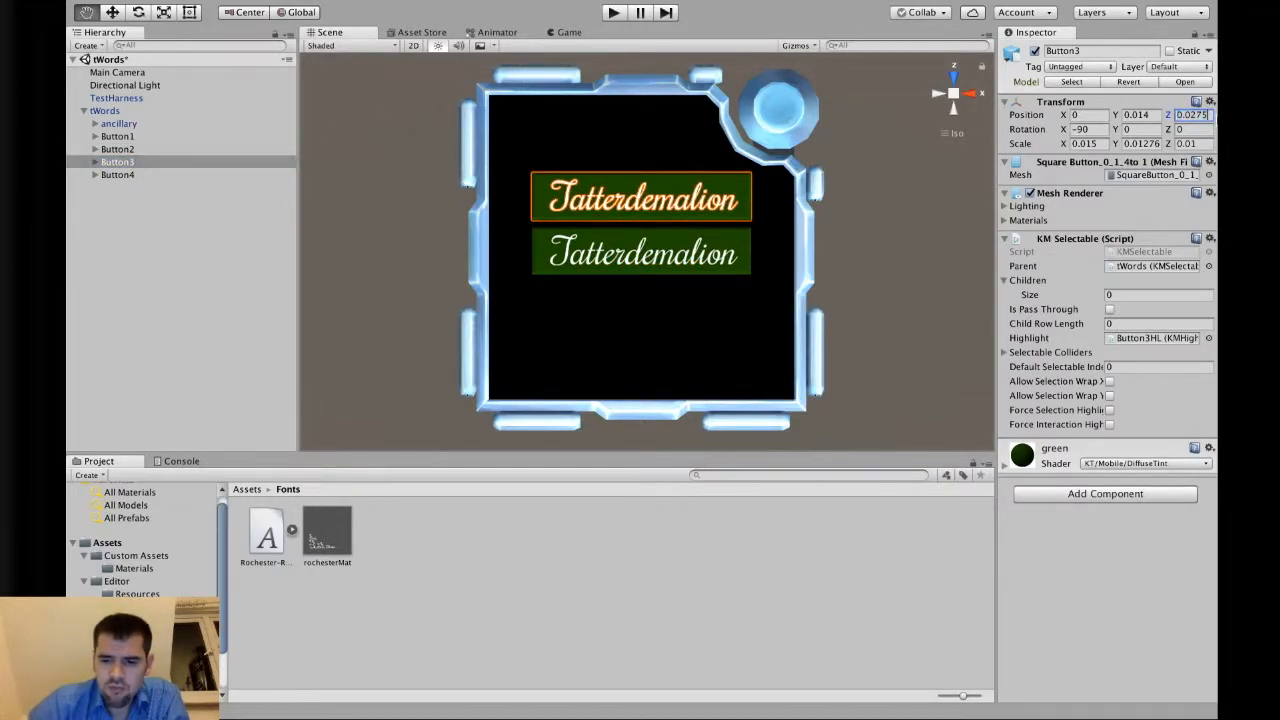
pyautogui.write('-0.03')
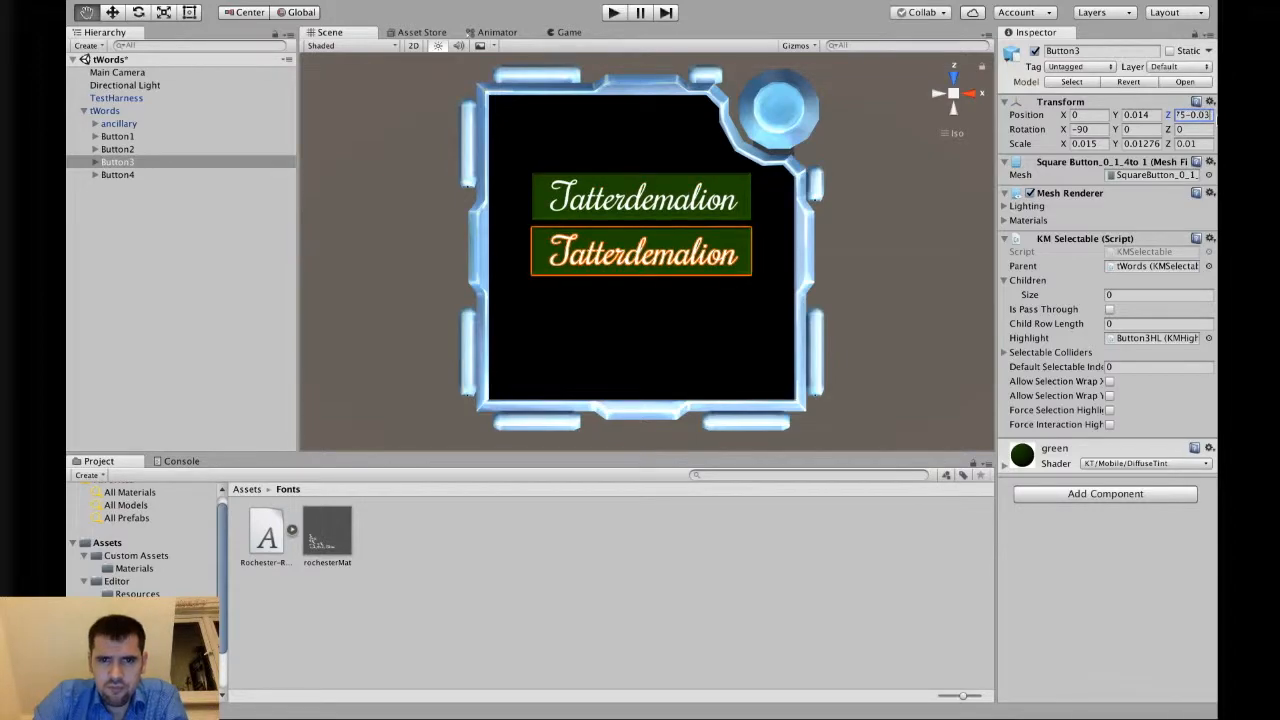
pyautogui.write('-0.03')
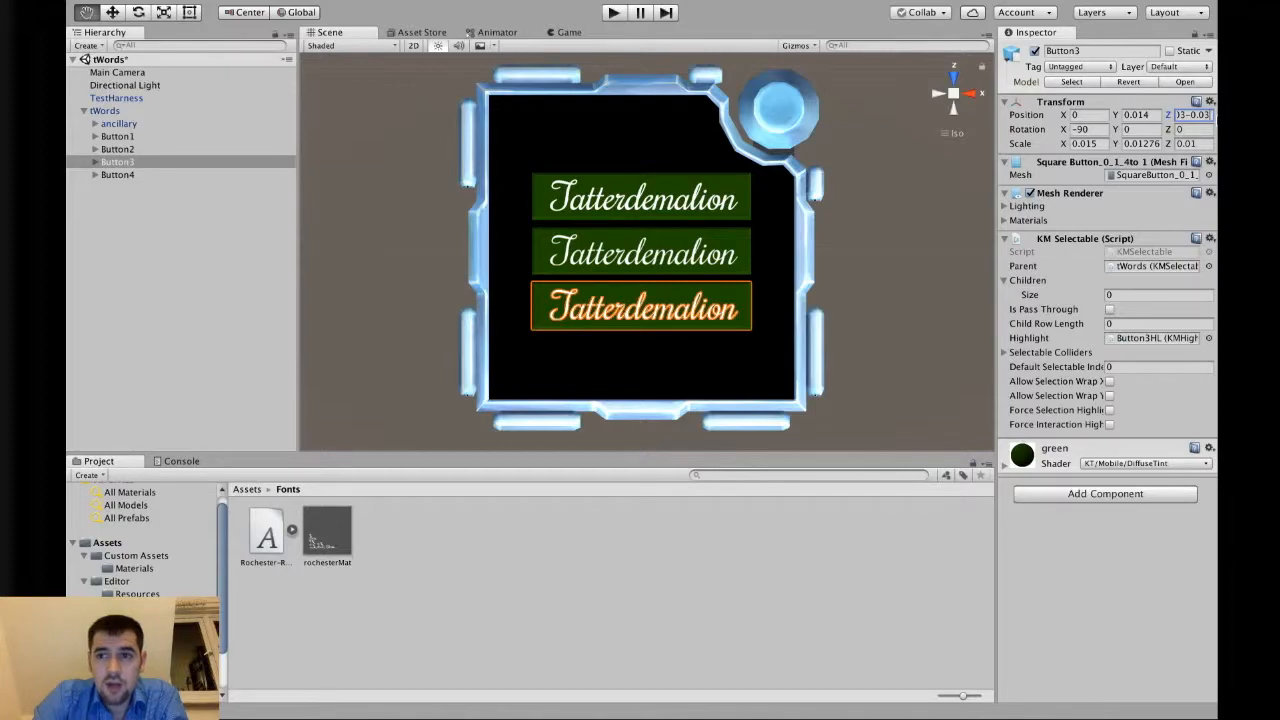
pyautogui.press('BackSpace')
pyautogui.press('BackSpace')
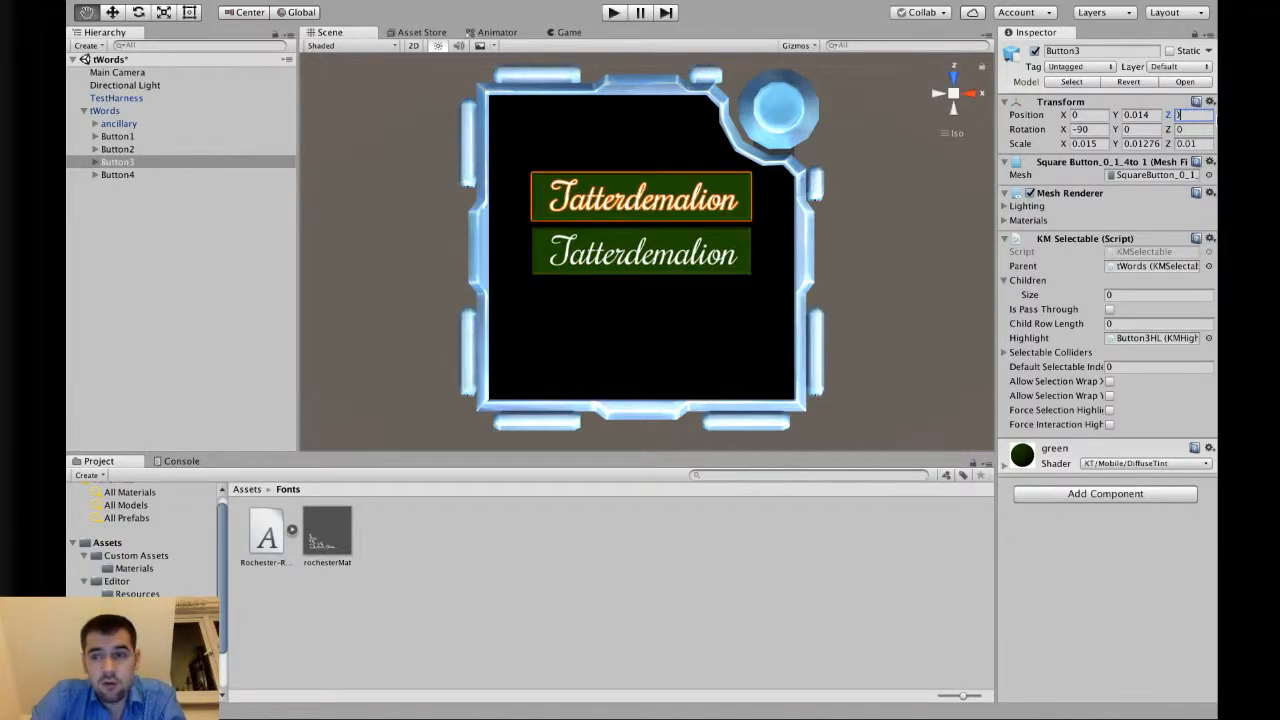
pyautogui.write('6')
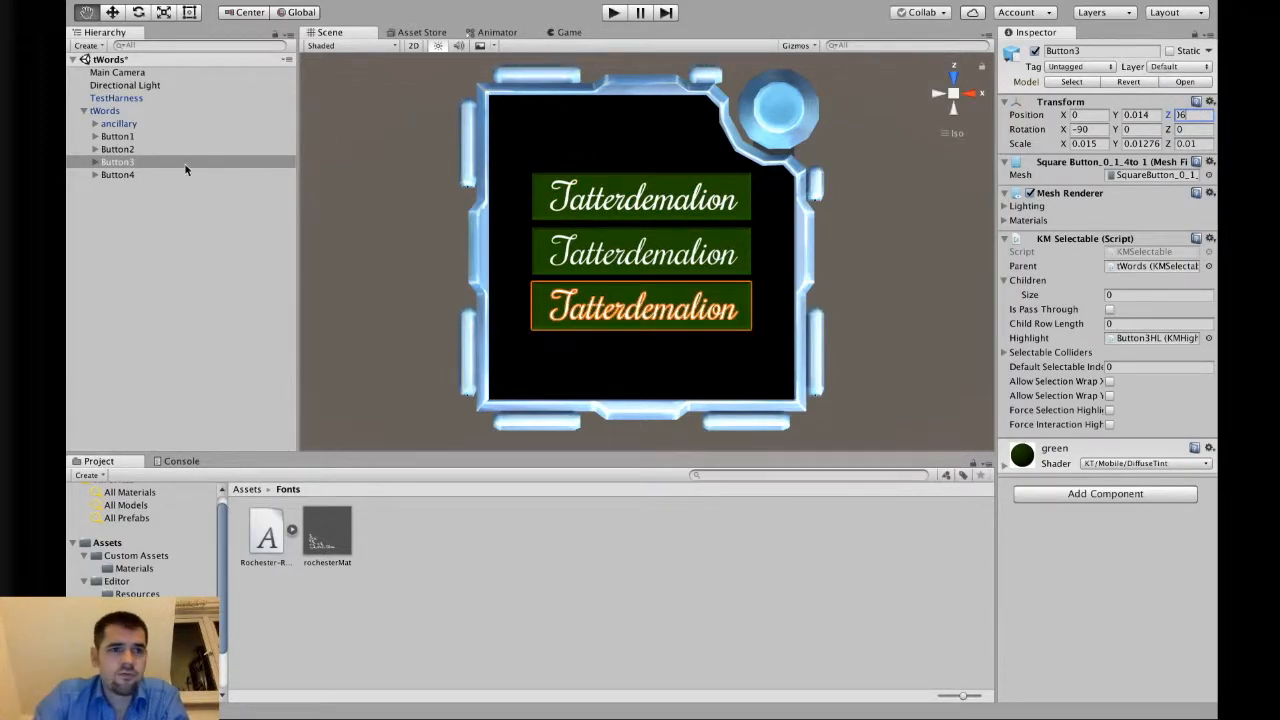
# Move Button4 to the bottom by setting its Z position to 0.0275-0.09.
pyautogui.click(140, 176)
pyautogui.click(1200, 115)
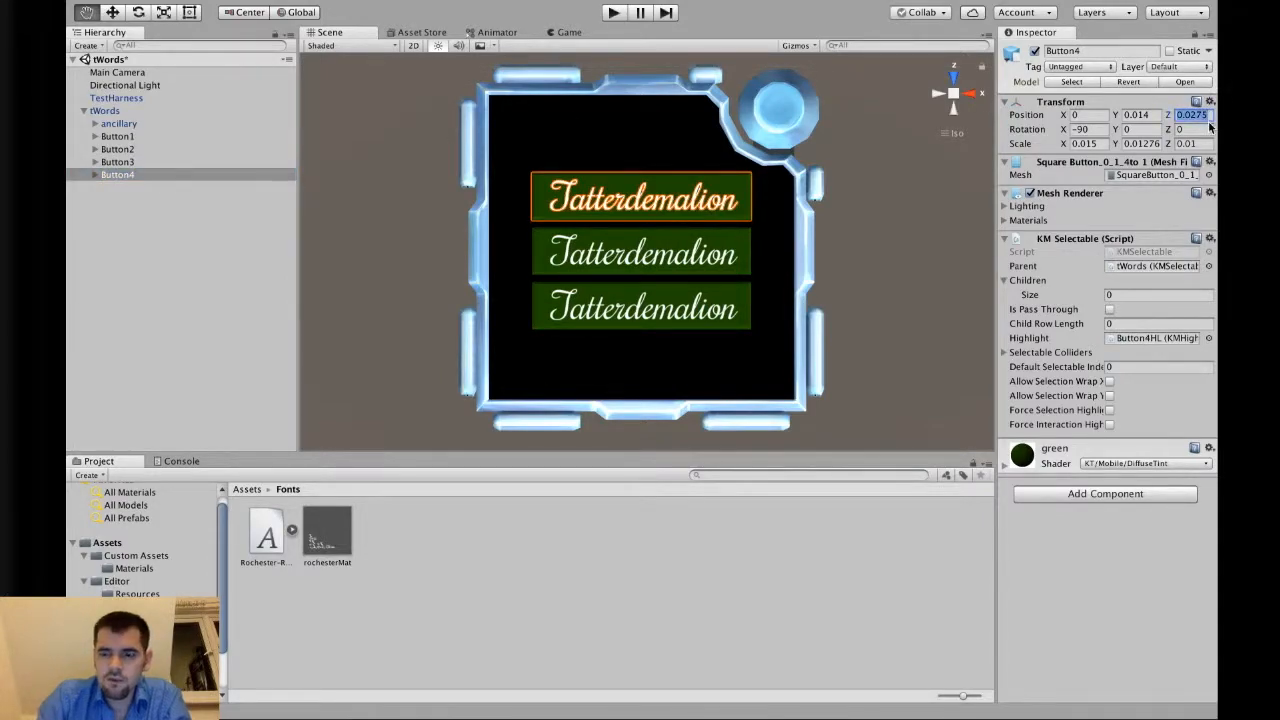
pyautogui.write('-0.09')
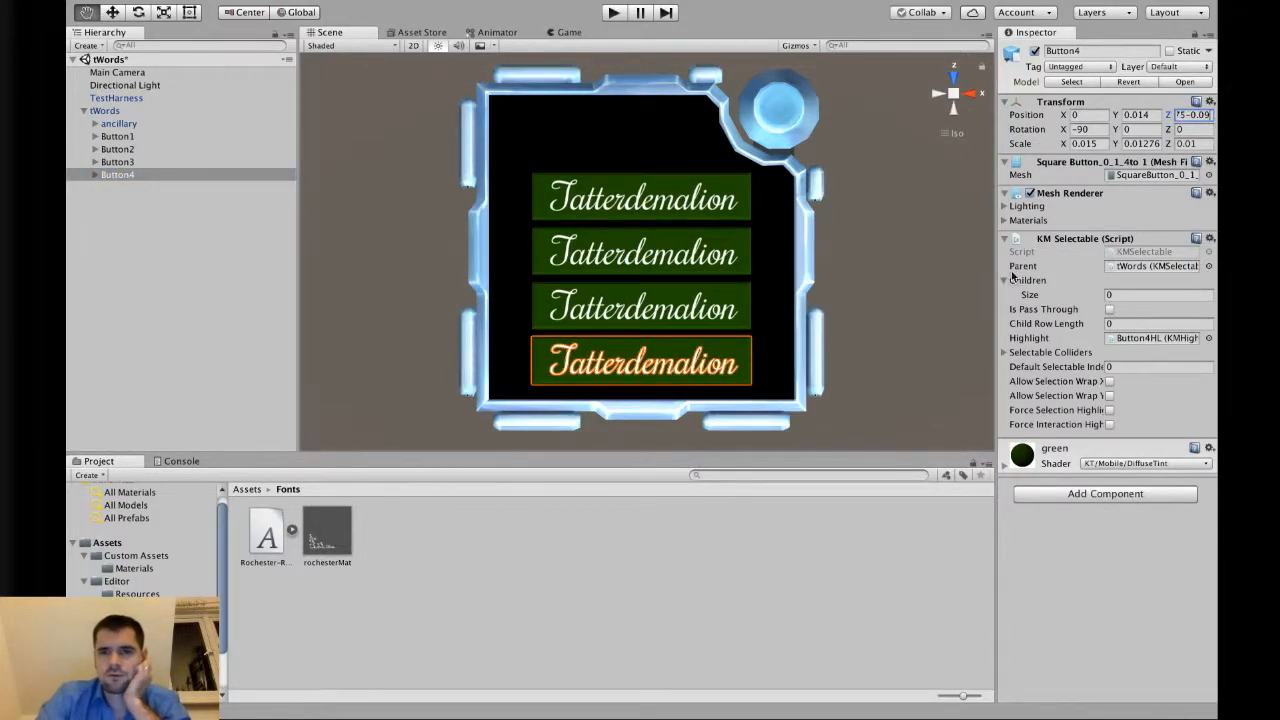
pyautogui.press('Return')
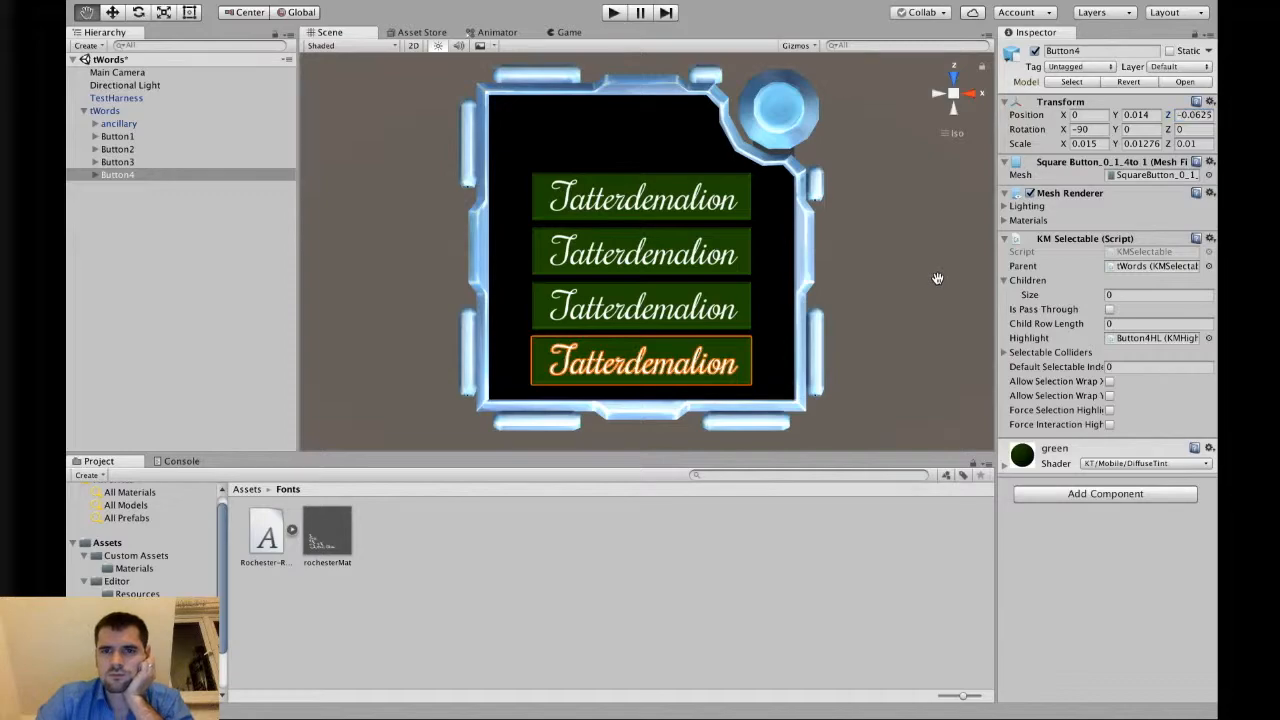
# Step through the four buttons to check their highlights, then test the module briefly in play mode.
pyautogui.click(203, 174)
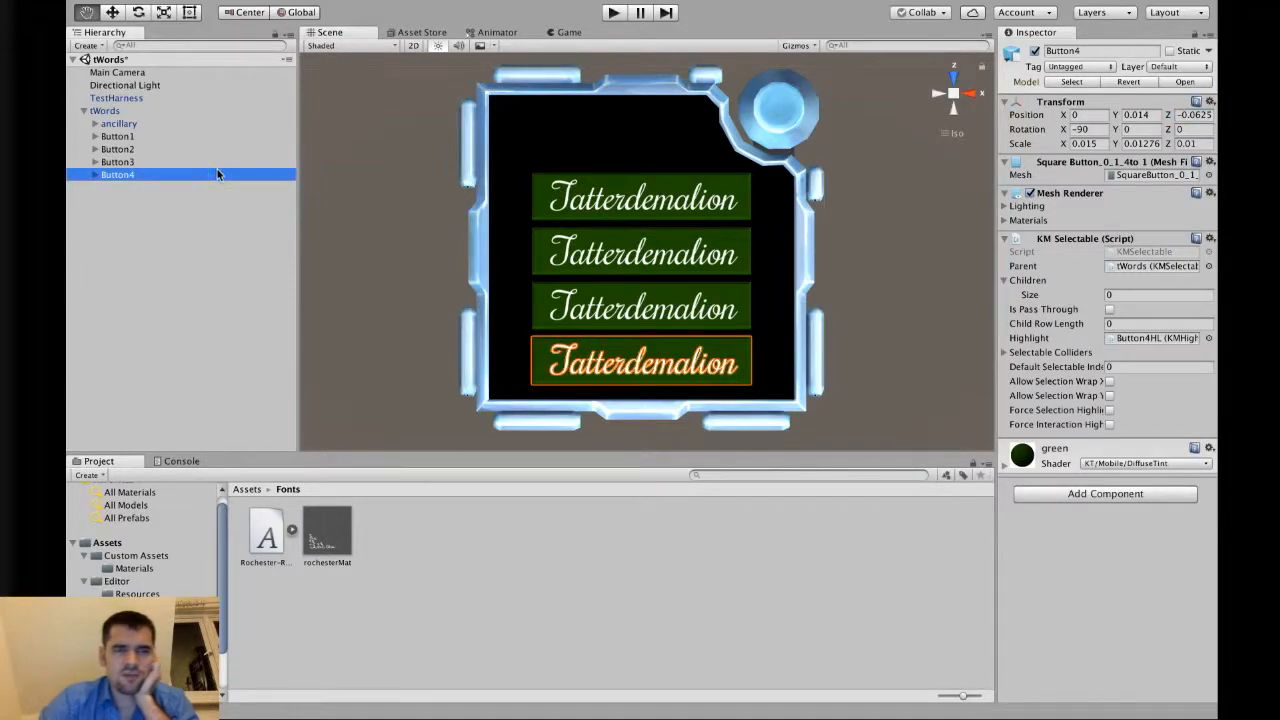
pyautogui.press('Up')
pyautogui.press('Up')
pyautogui.press('Up')
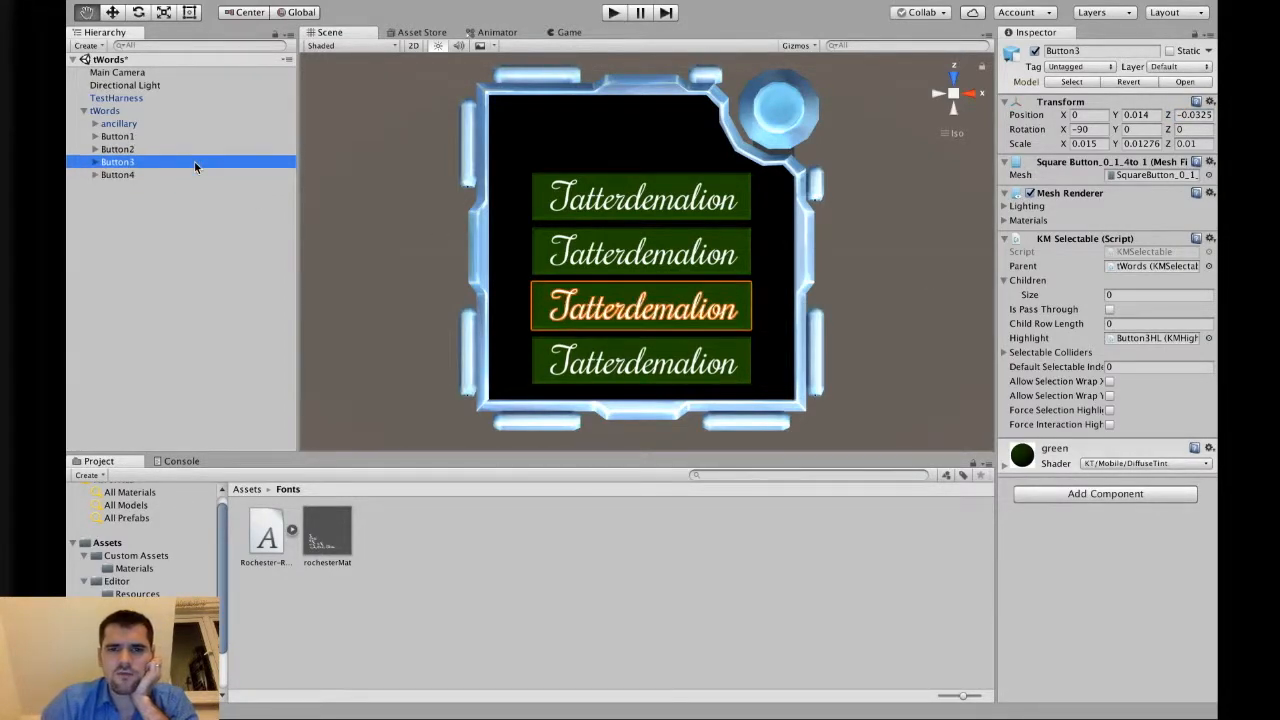
pyautogui.press('Down')
pyautogui.press('Down')
pyautogui.press('Down')
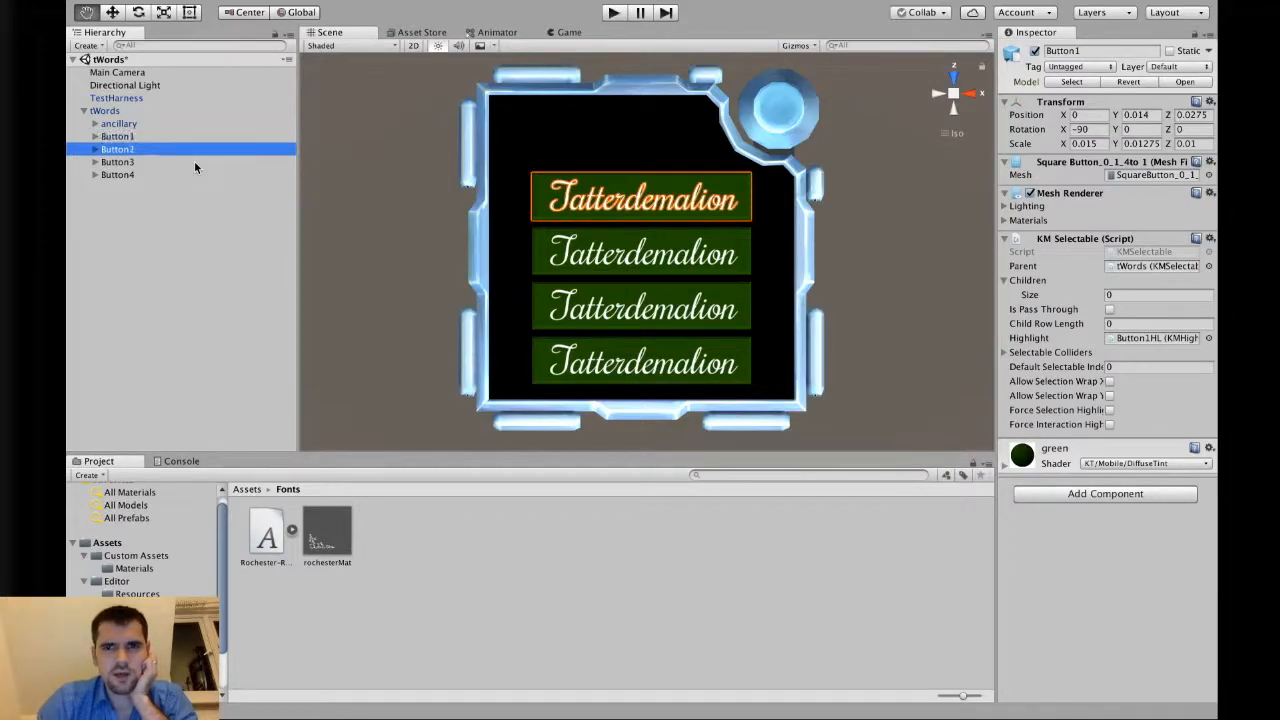
pyautogui.press('Up')
pyautogui.press('Up')
pyautogui.press('Up')
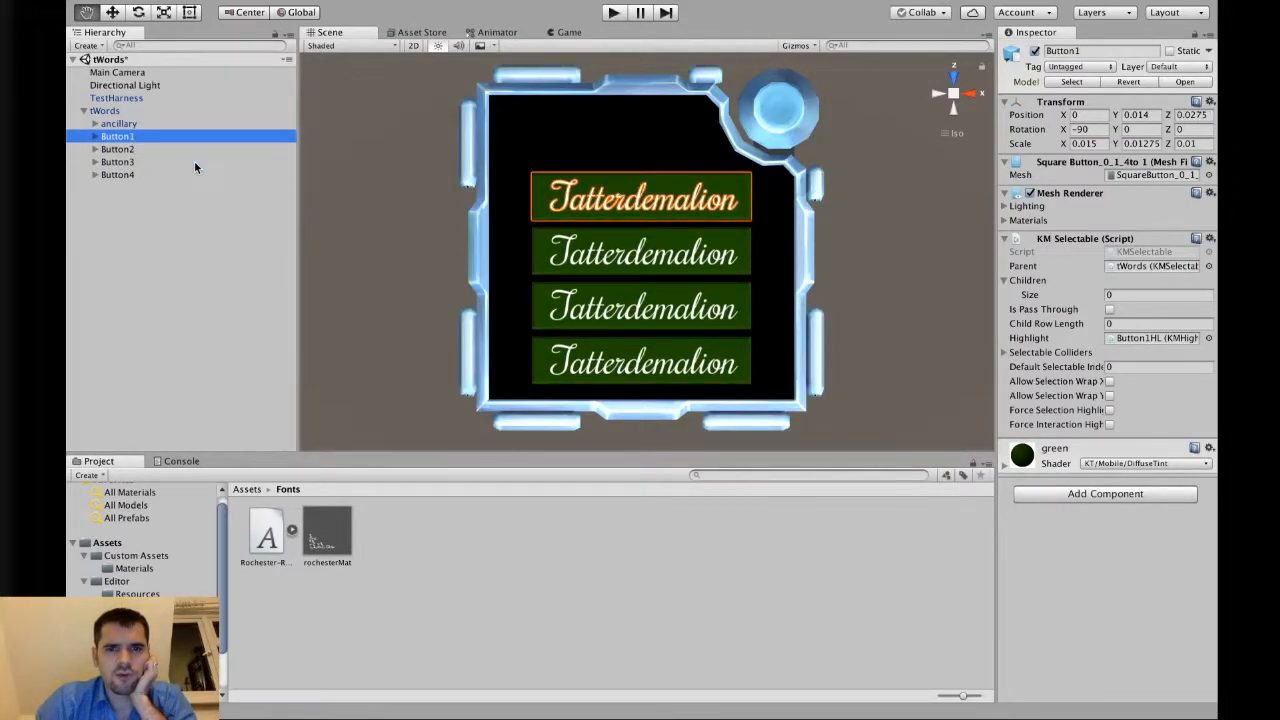
pyautogui.press('Down')
pyautogui.press('Down')
pyautogui.press('Down')
pyautogui.press('Up')
pyautogui.press('Up')
pyautogui.press('Up')
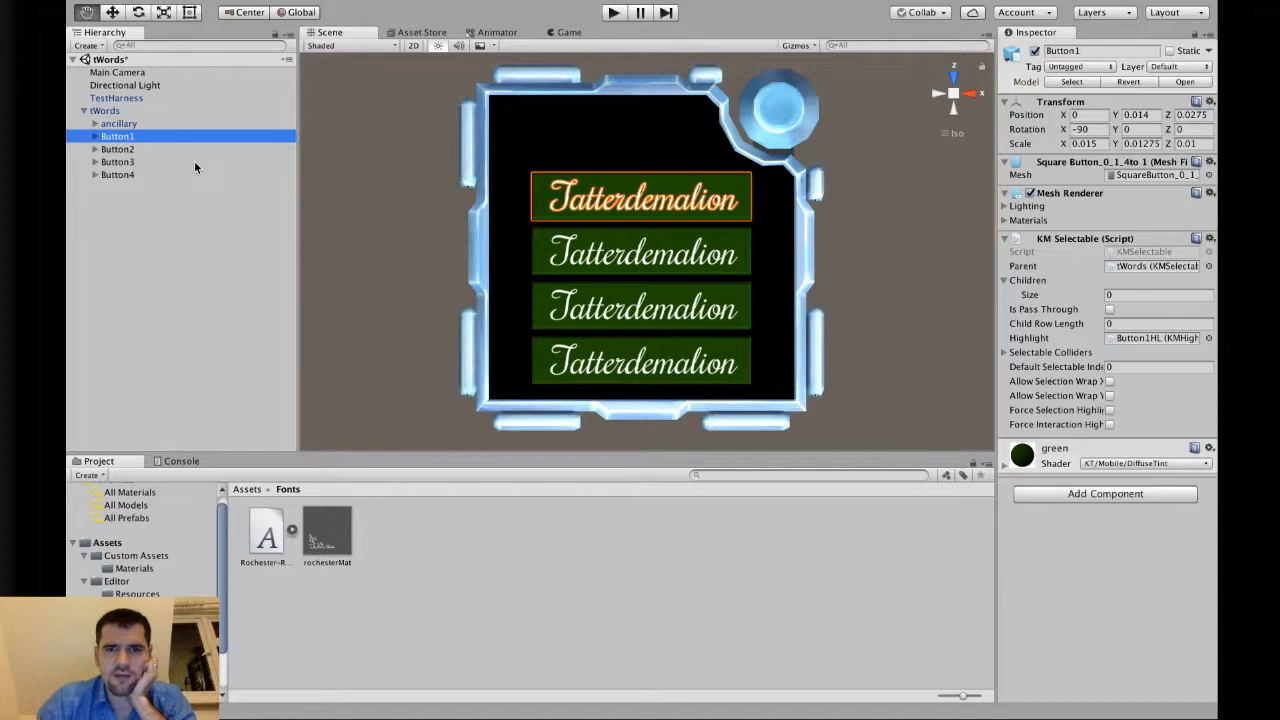
pyautogui.click(391, 205)
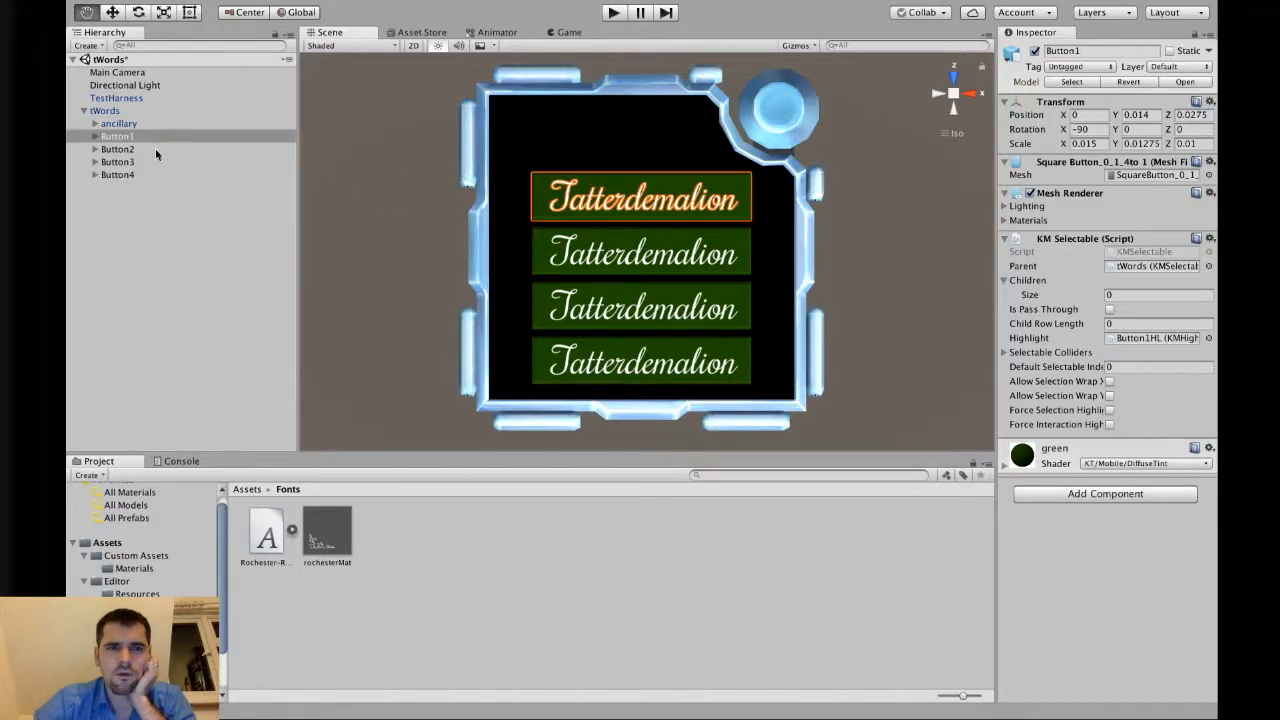
pyautogui.click(613, 13)
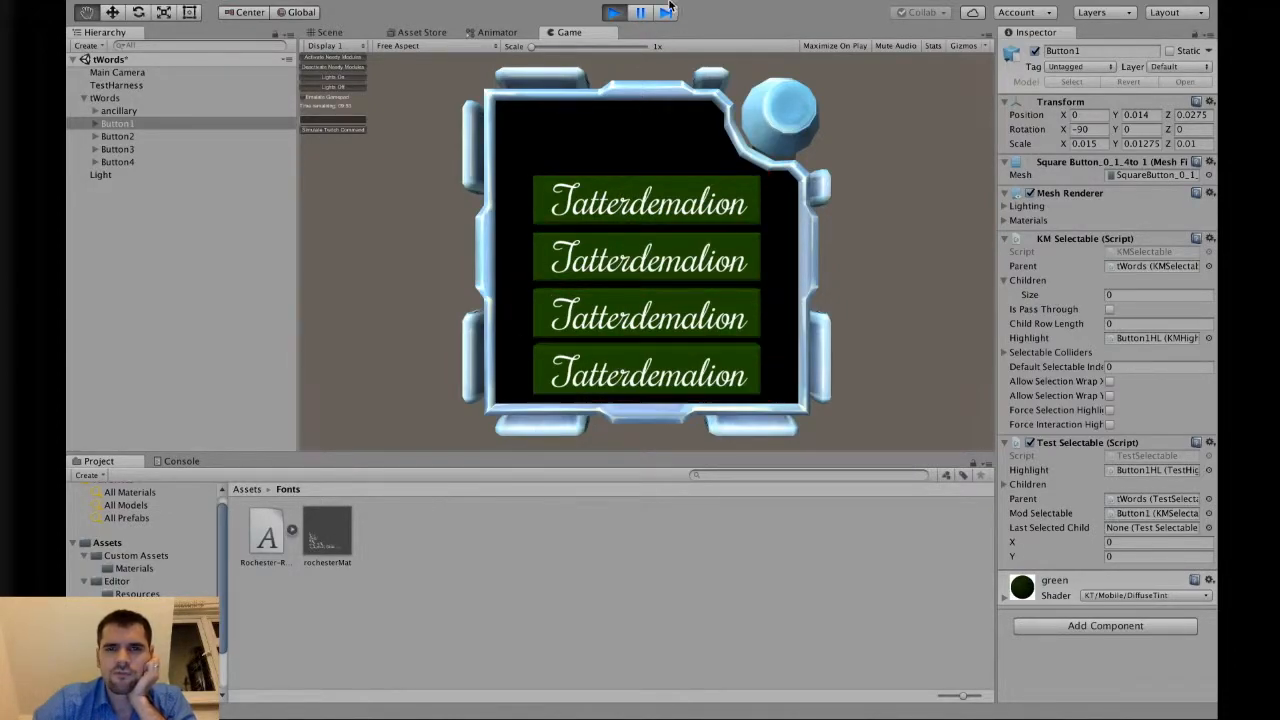
pyautogui.click(613, 12)
# Change Button2Text's label text to Teichoscopy.
pyautogui.click(95, 149)
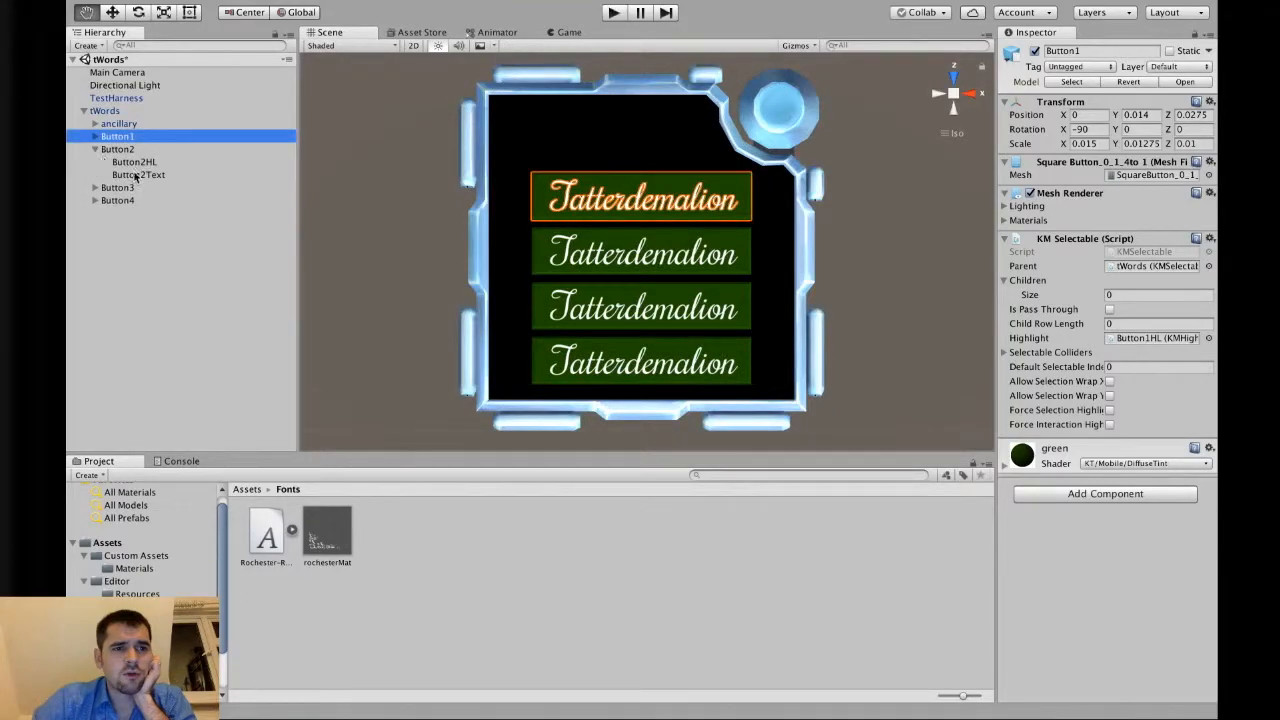
pyautogui.click(145, 175)
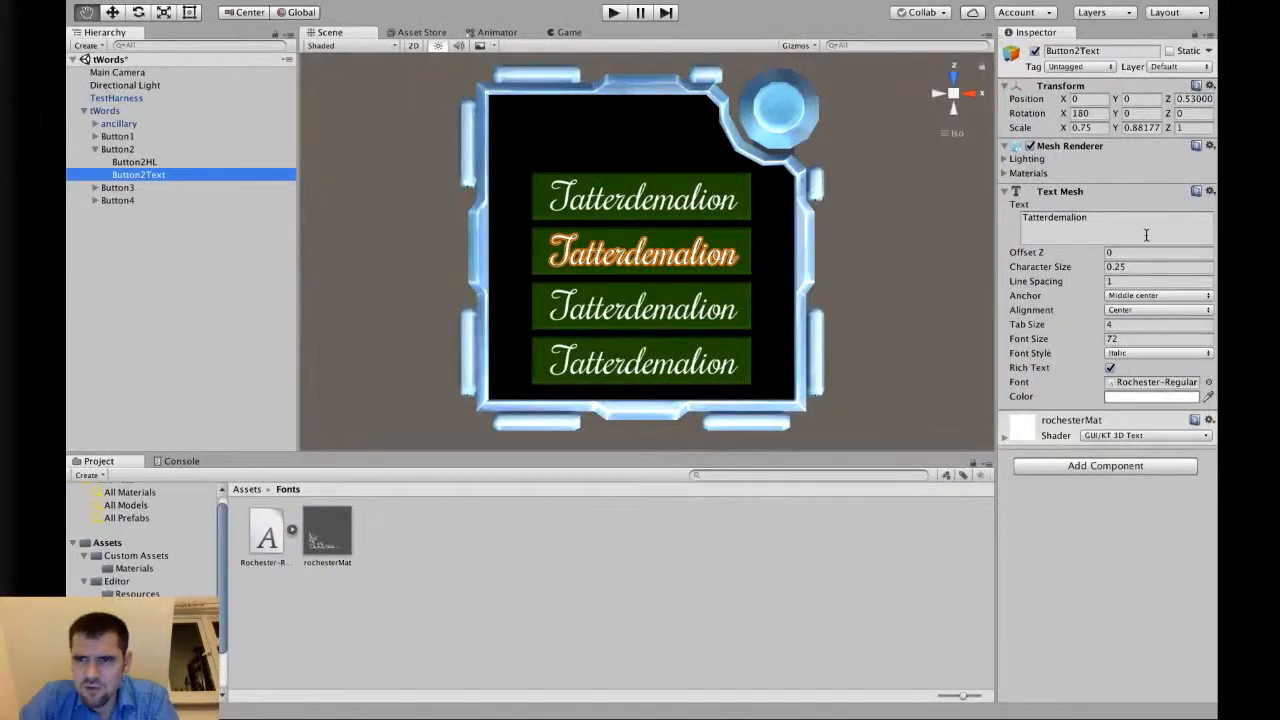
pyautogui.click(1146, 235)
pyautogui.press('super+a')
pyautogui.write('Teichoscopy')
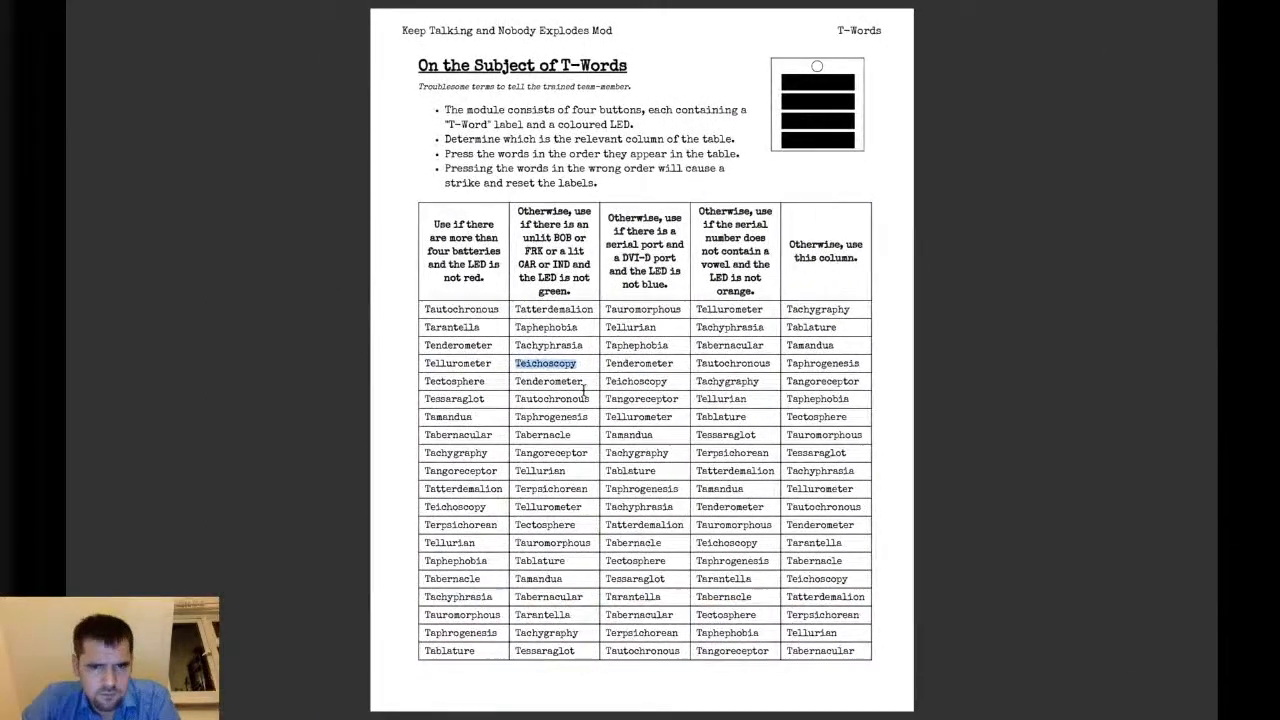
pyautogui.doubleClick(575, 416)
pyautogui.press('super+c')
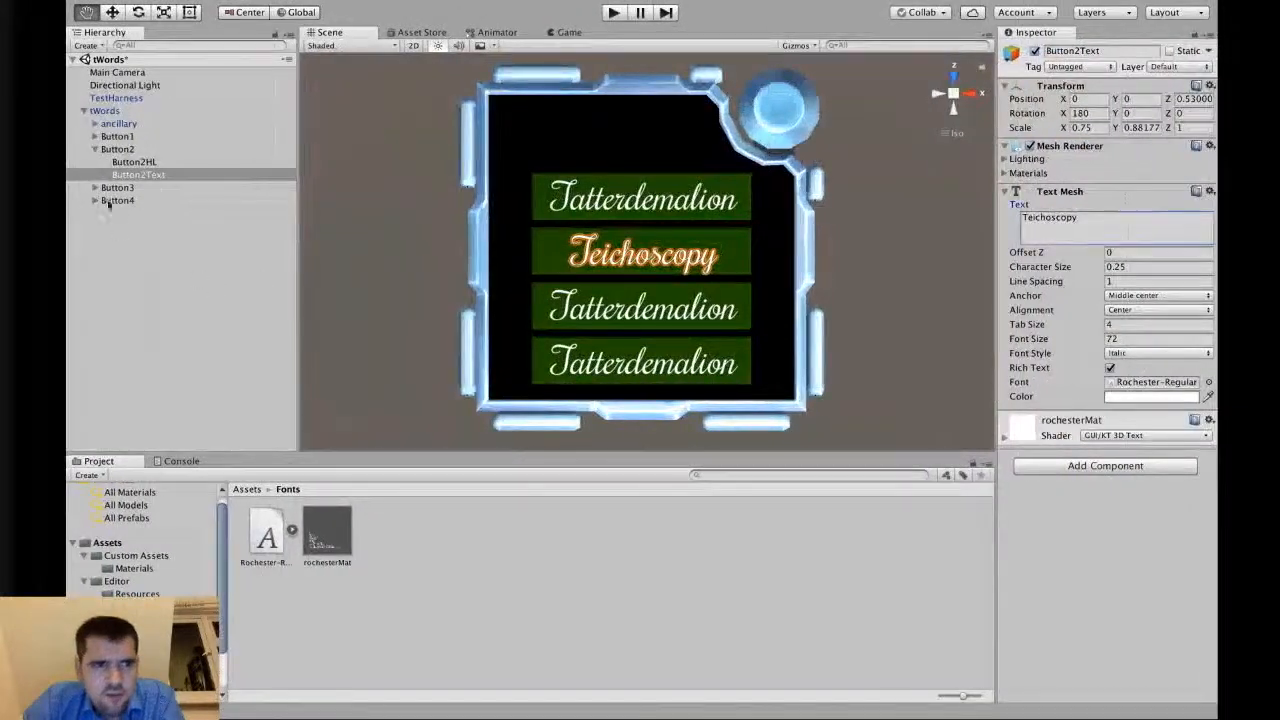
# Change Button3Text's label text to Taphrogenesis.
pyautogui.click(95, 153)
pyautogui.click(95, 150)
pyautogui.click(95, 162)
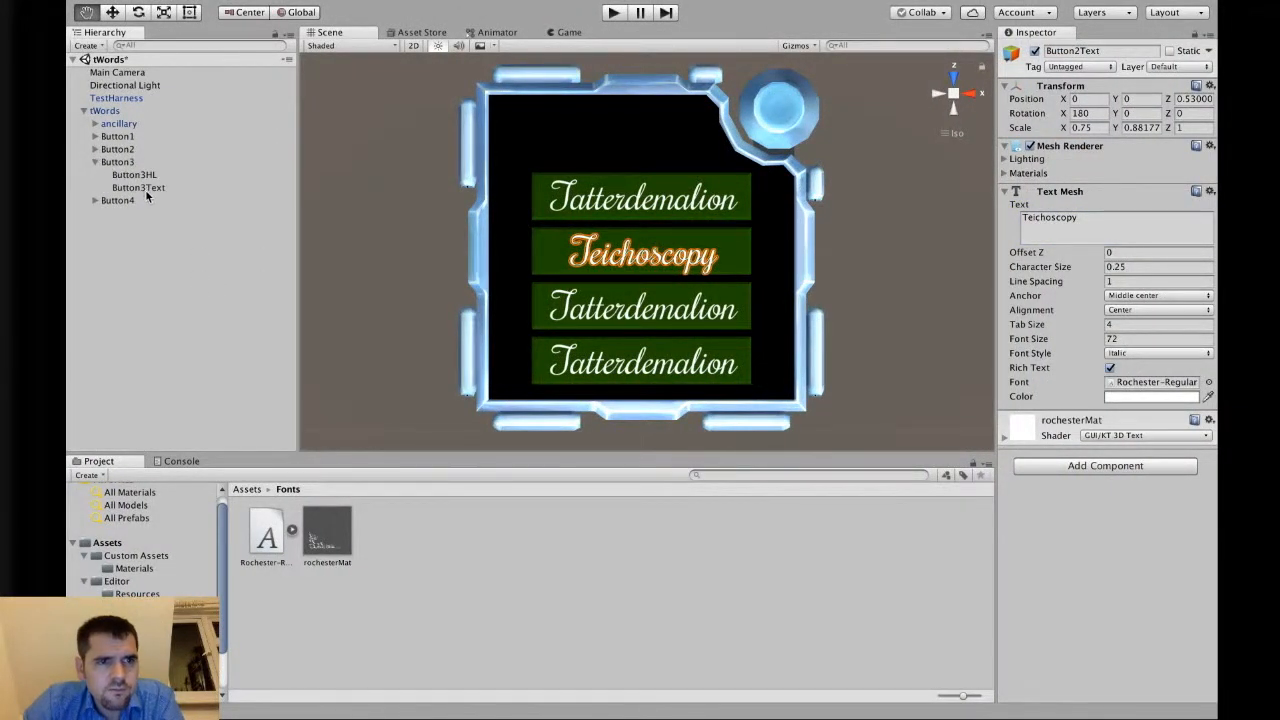
pyautogui.click(138, 187)
pyautogui.click(1099, 227)
pyautogui.press('super+v')
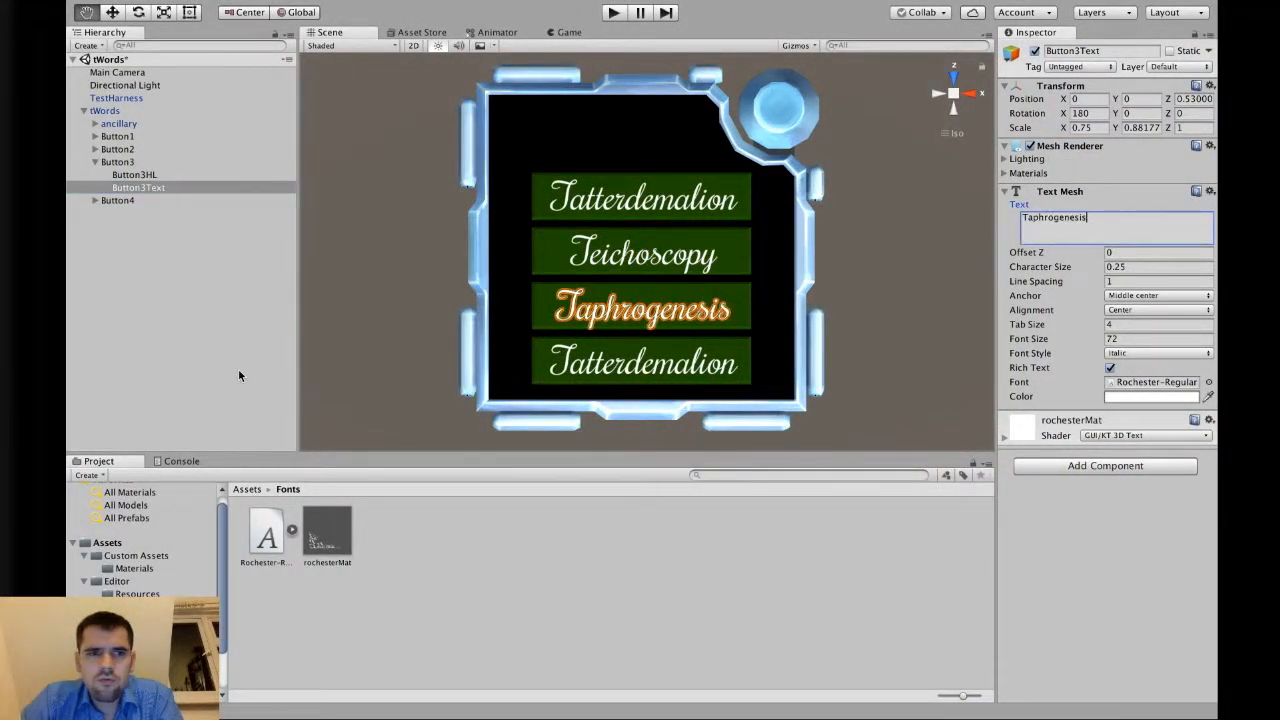
# Change Button4Text's label text to Tabernacular, pasted from the T-Words manual.
pyautogui.click(95, 162)
pyautogui.click(94, 176)
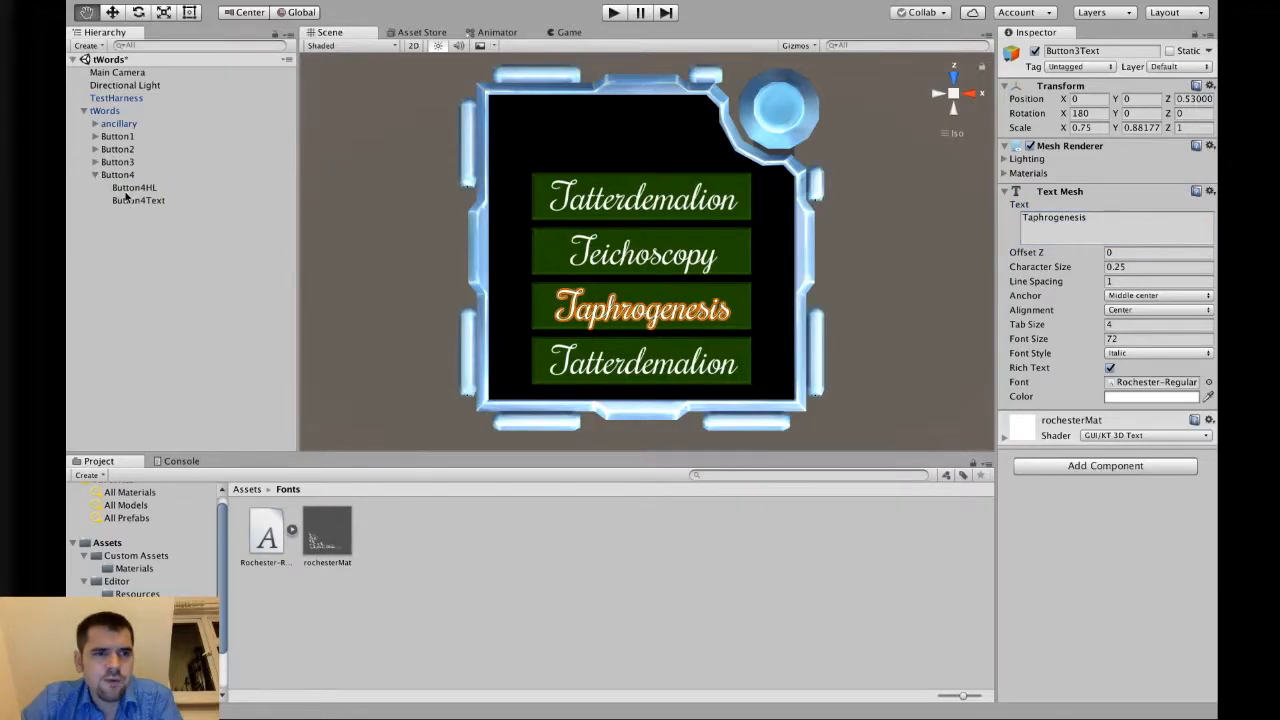
pyautogui.click(123, 198)
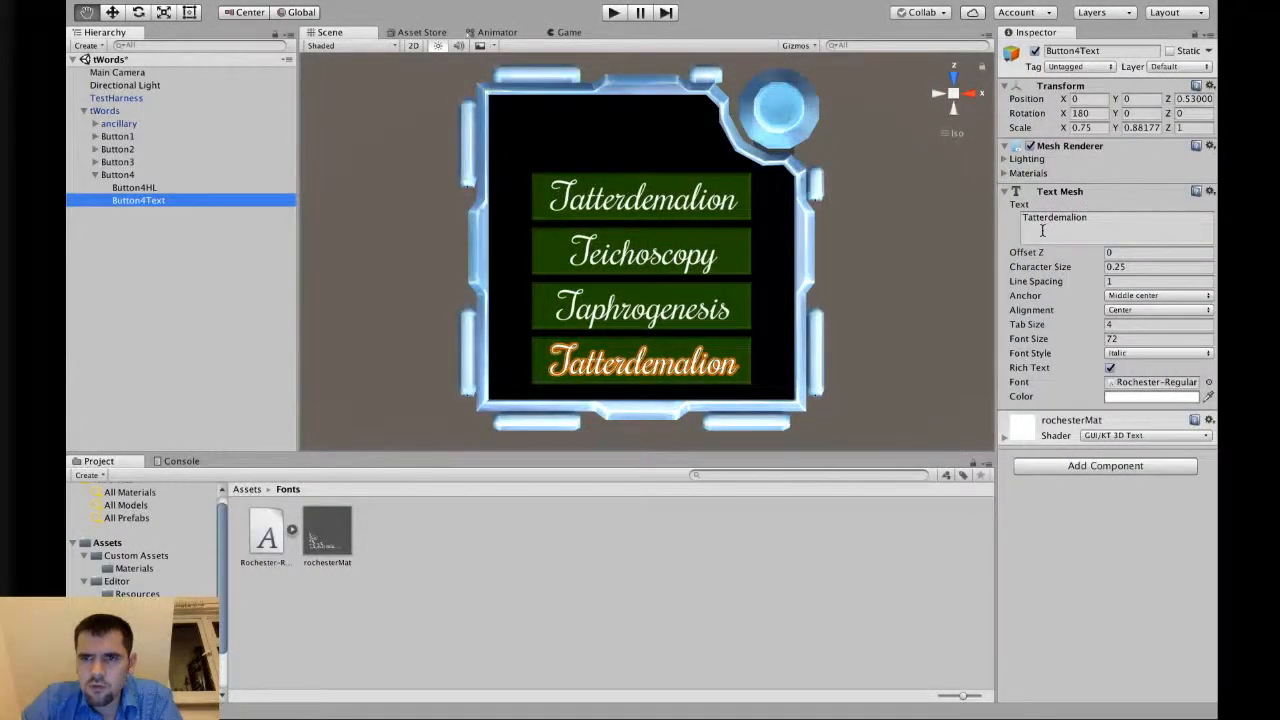
pyautogui.click(1042, 230)
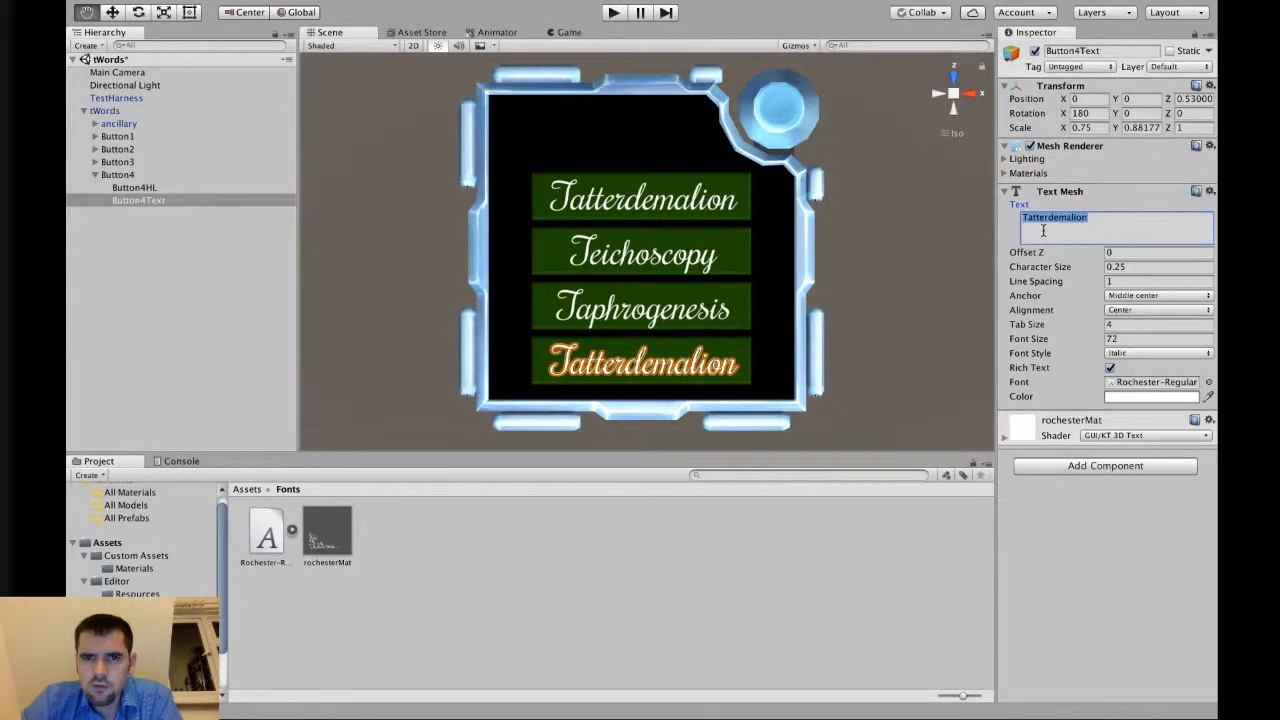
pyautogui.write('Tabernacular')
pyautogui.click(897, 325)
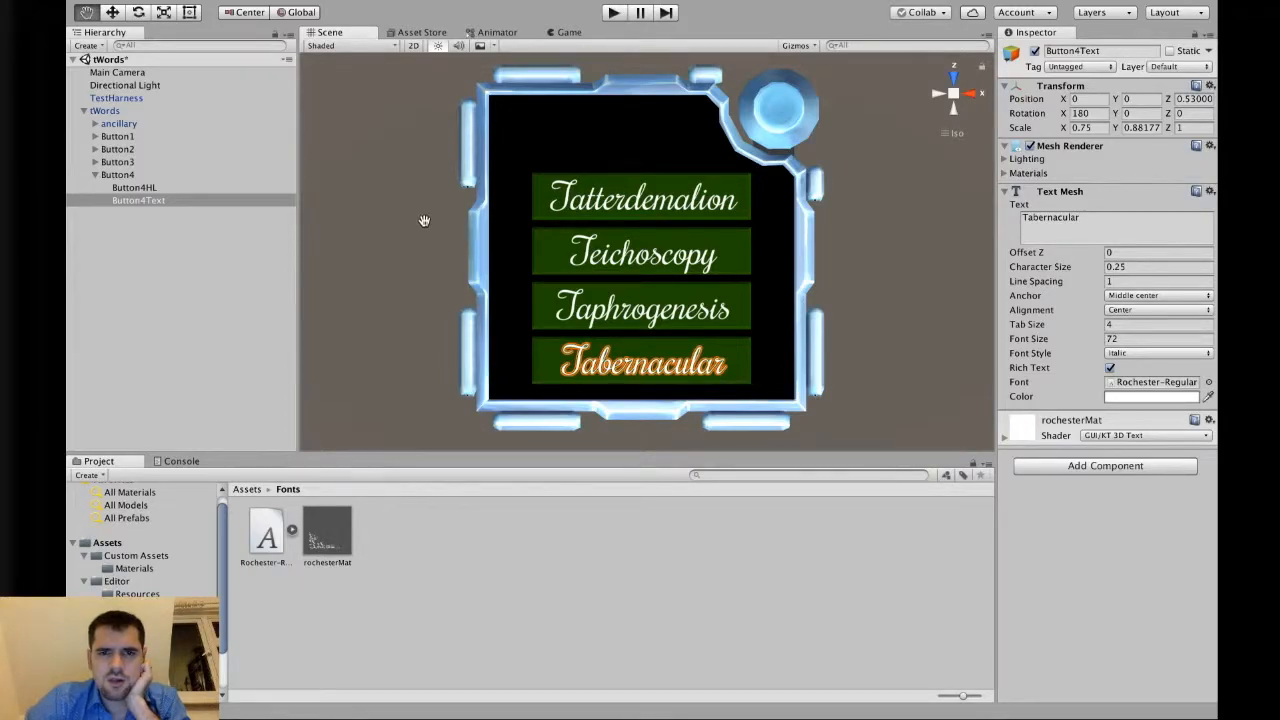
# Select Button4 and zoom in to inspect its highlight around the bottom label.
pyautogui.click(141, 177)
pyautogui.click(95, 175)
pyautogui.scroll(2, 432, 298)
pyautogui.scroll(5, 432, 300)
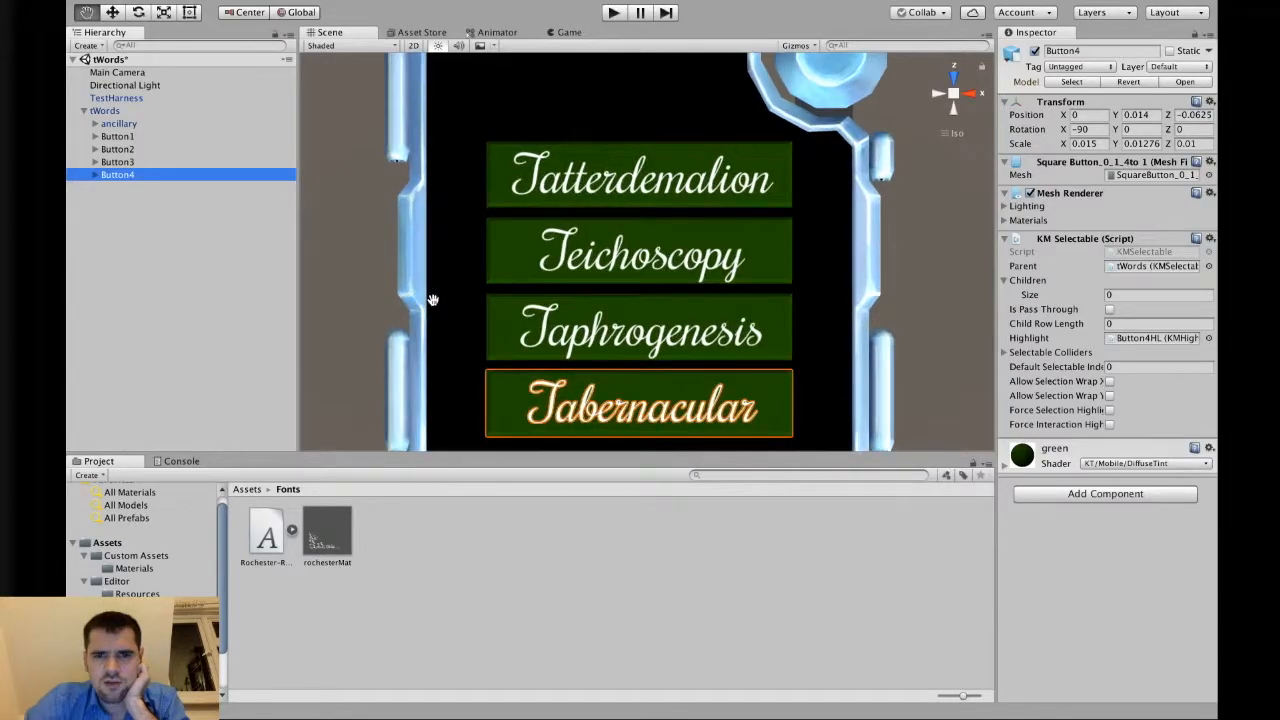
pyautogui.keyDown('alt'); pyautogui.moveTo(548, 265); pyautogui.dragTo(537, 365); pyautogui.keyUp('alt')
pyautogui.scroll(-5, 541, 366)
pyautogui.moveTo(538, 365); pyautogui.dragTo(549, 370, button='right')
pyautogui.scroll(-8, 549, 370)
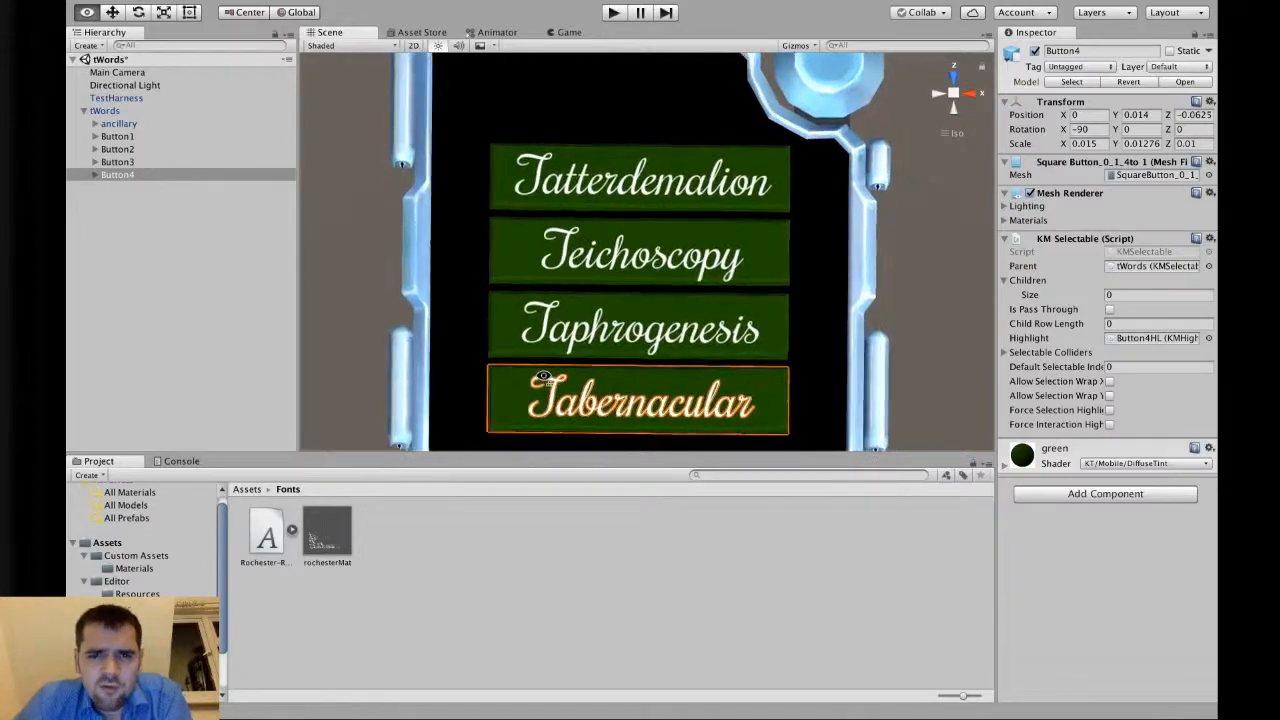
# Expand the tWords hierarchy, select all four button text labels, and set their Y position to 0.
pyautogui.keyDown('alt'); pyautogui.click(83, 111); pyautogui.keyUp('alt')
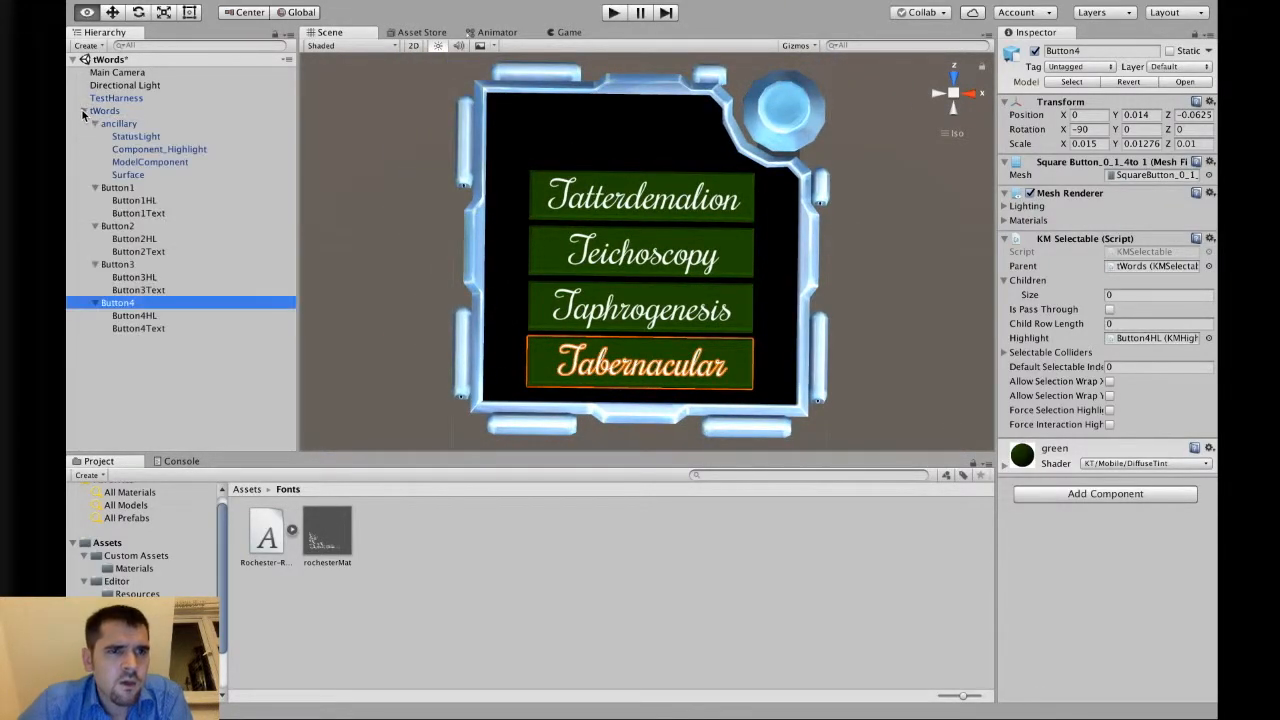
pyautogui.click(150, 214)
pyautogui.keyDown('super'); pyautogui.click(152, 251); pyautogui.keyUp('super')
pyautogui.keyDown('super'); pyautogui.click(157, 289); pyautogui.keyUp('super')
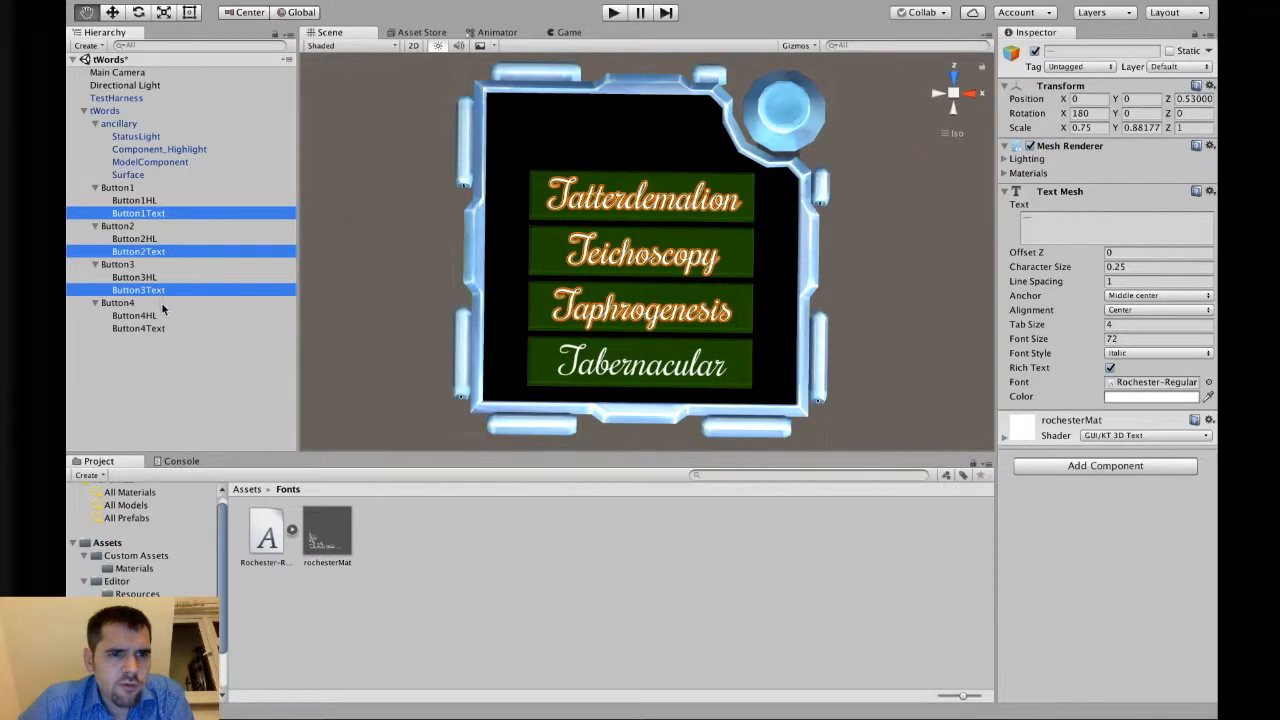
pyautogui.keyDown('super'); pyautogui.click(165, 328); pyautogui.keyUp('super')
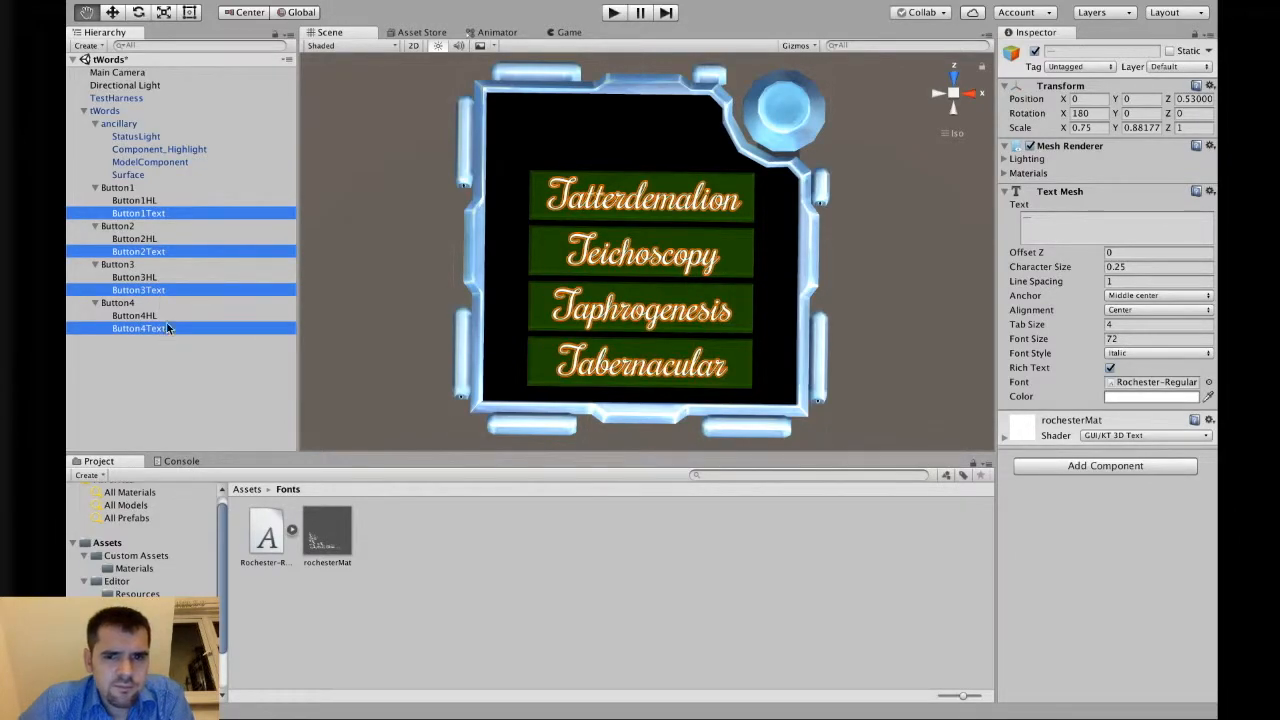
pyautogui.click(112, 12)
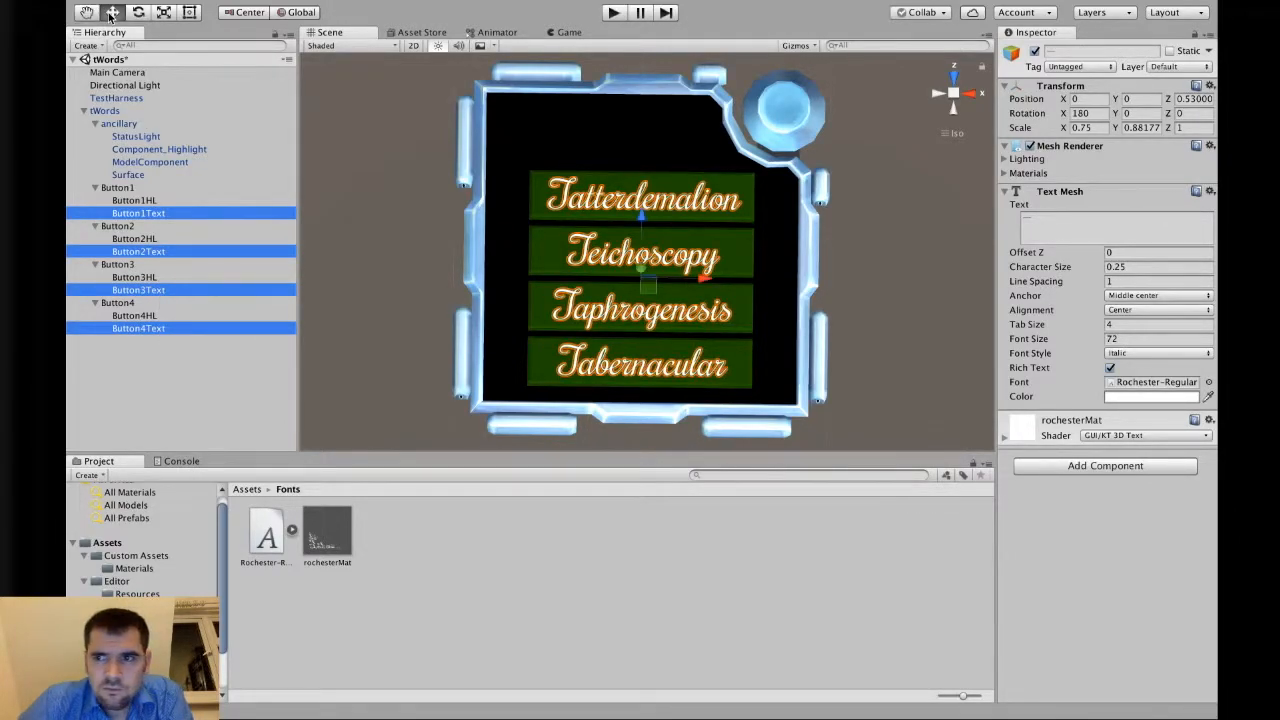
pyautogui.click(643, 218)
pyautogui.moveTo(643, 213); pyautogui.dragTo(643, 216)
pyautogui.click(1143, 100)
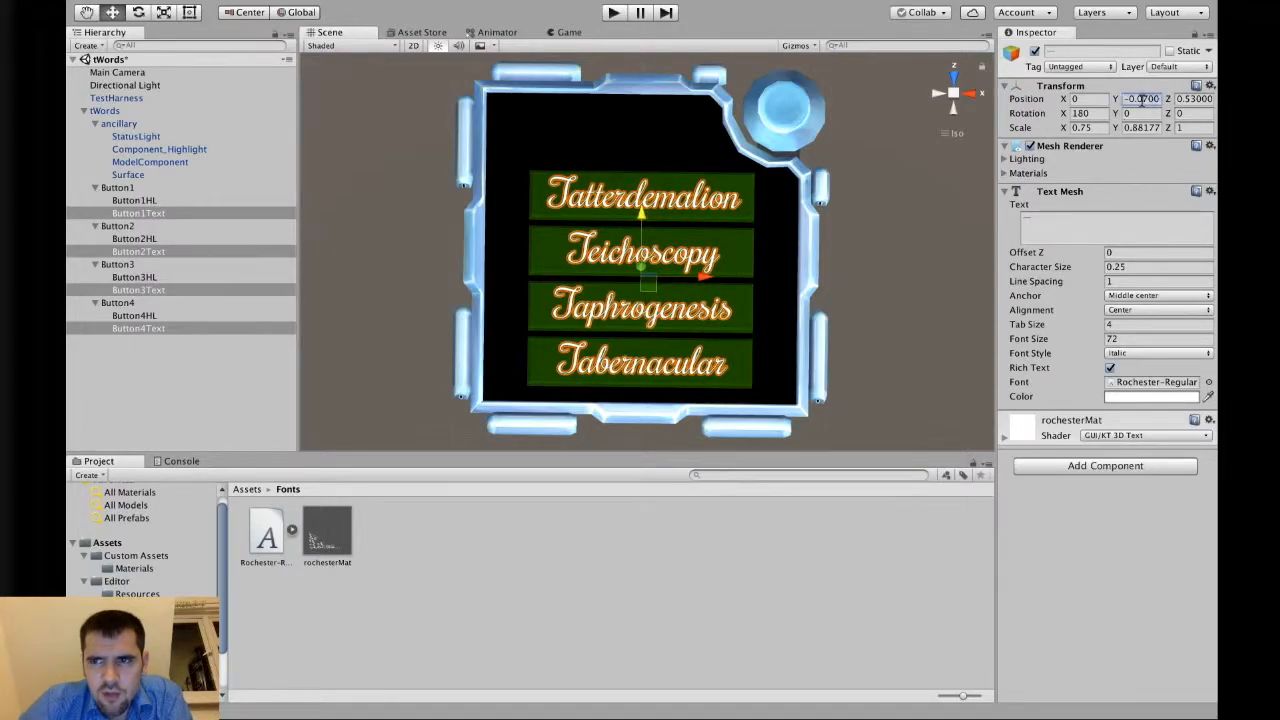
pyautogui.write('0')
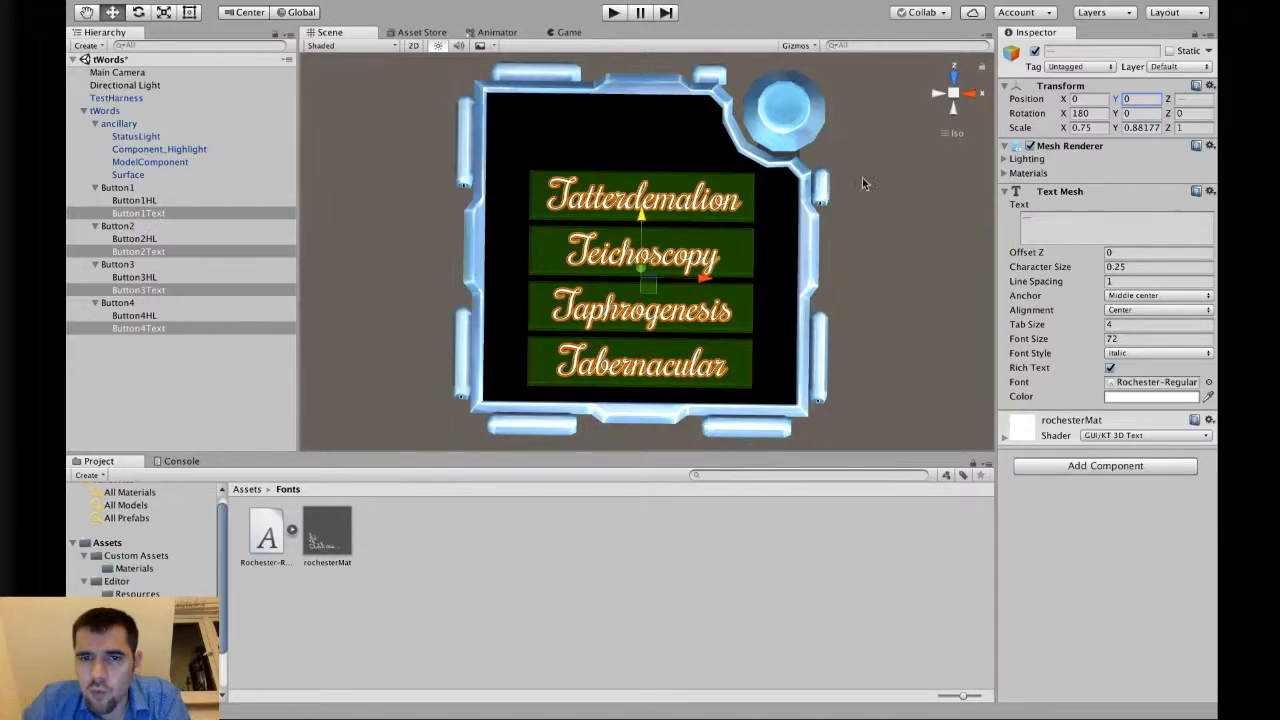
# Multiply the four labels' X and Y scale by 0.95 and nudge them slightly upward.
pyautogui.click(1099, 127)
pyautogui.click(1099, 128)
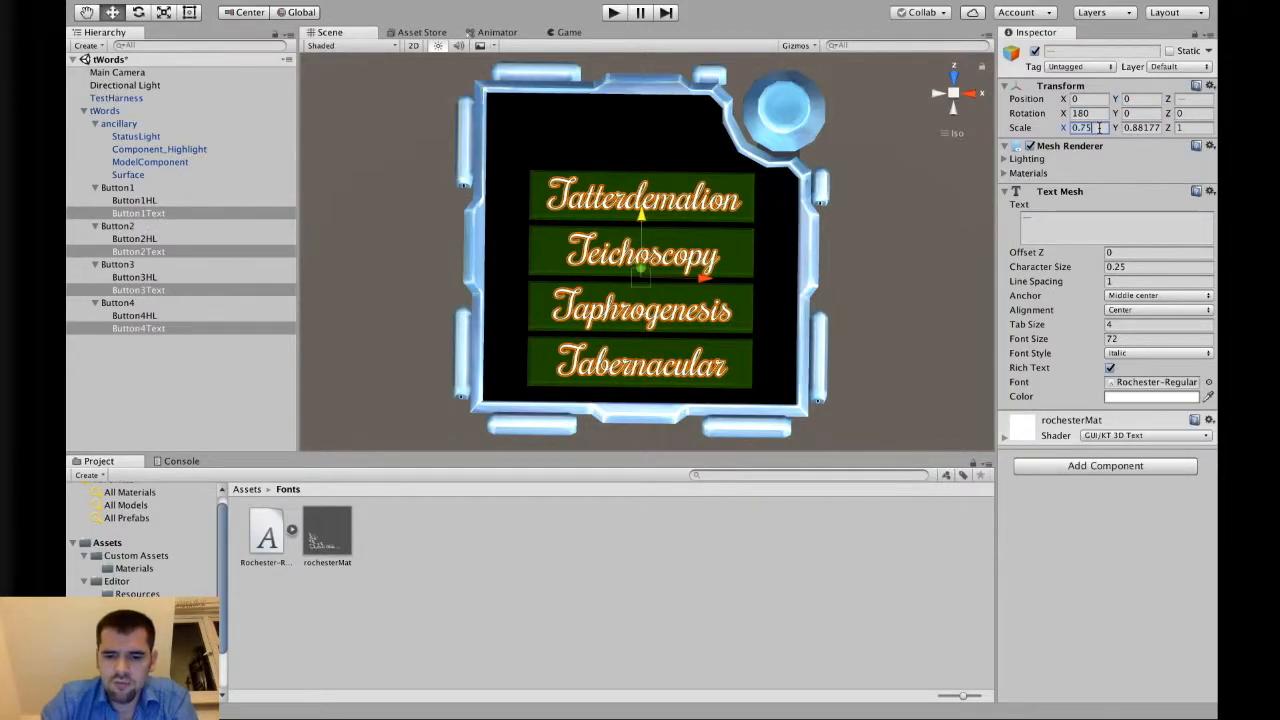
pyautogui.write('*1')
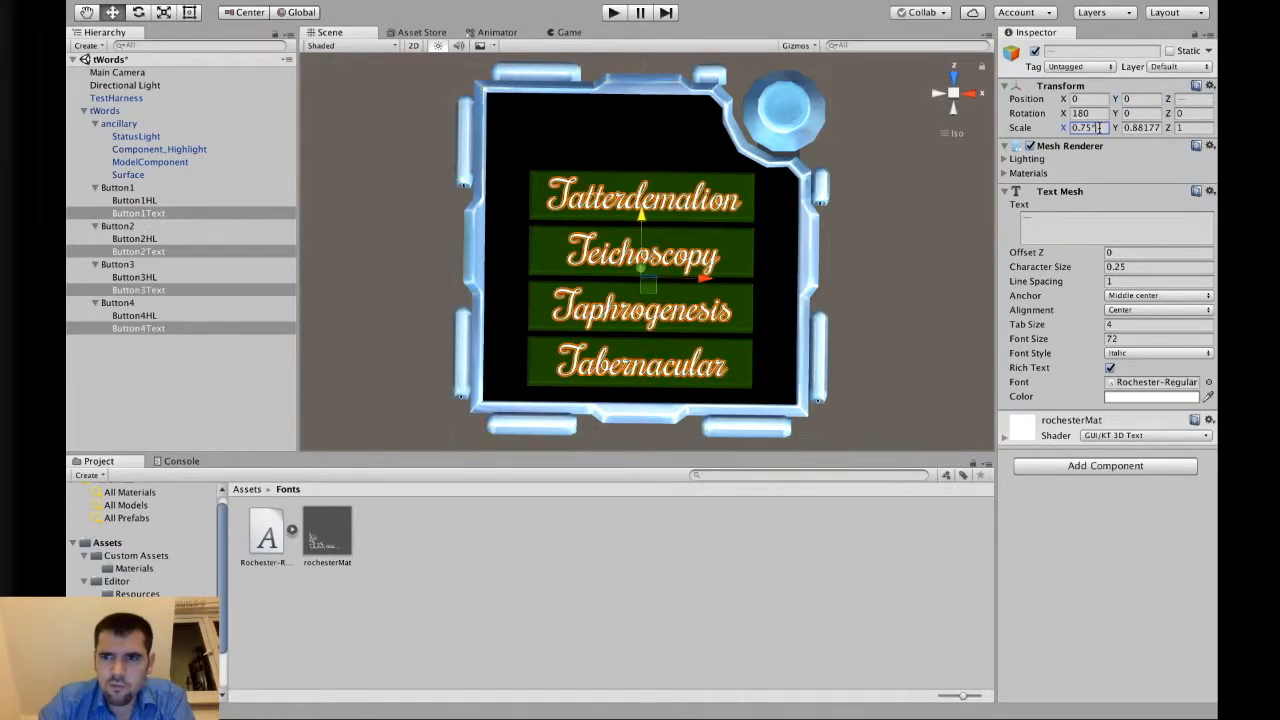
pyautogui.press('BackSpace')
pyautogui.write('0.8')
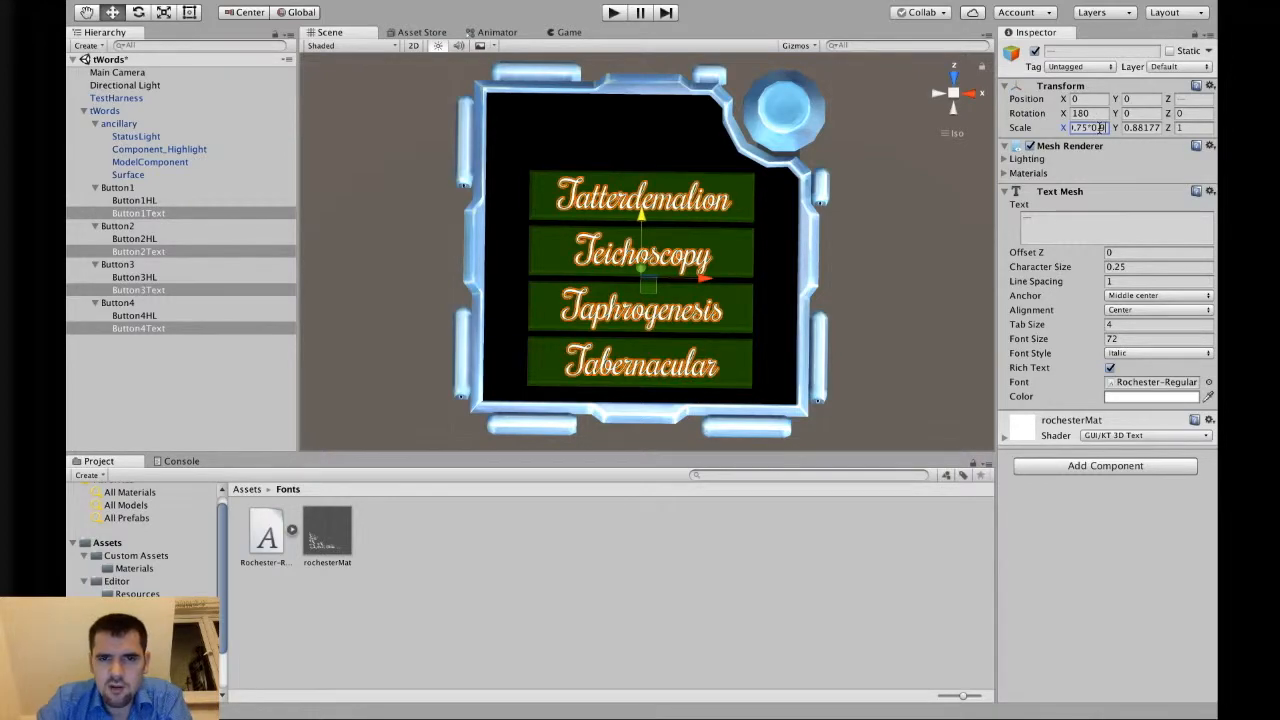
pyautogui.write('5')
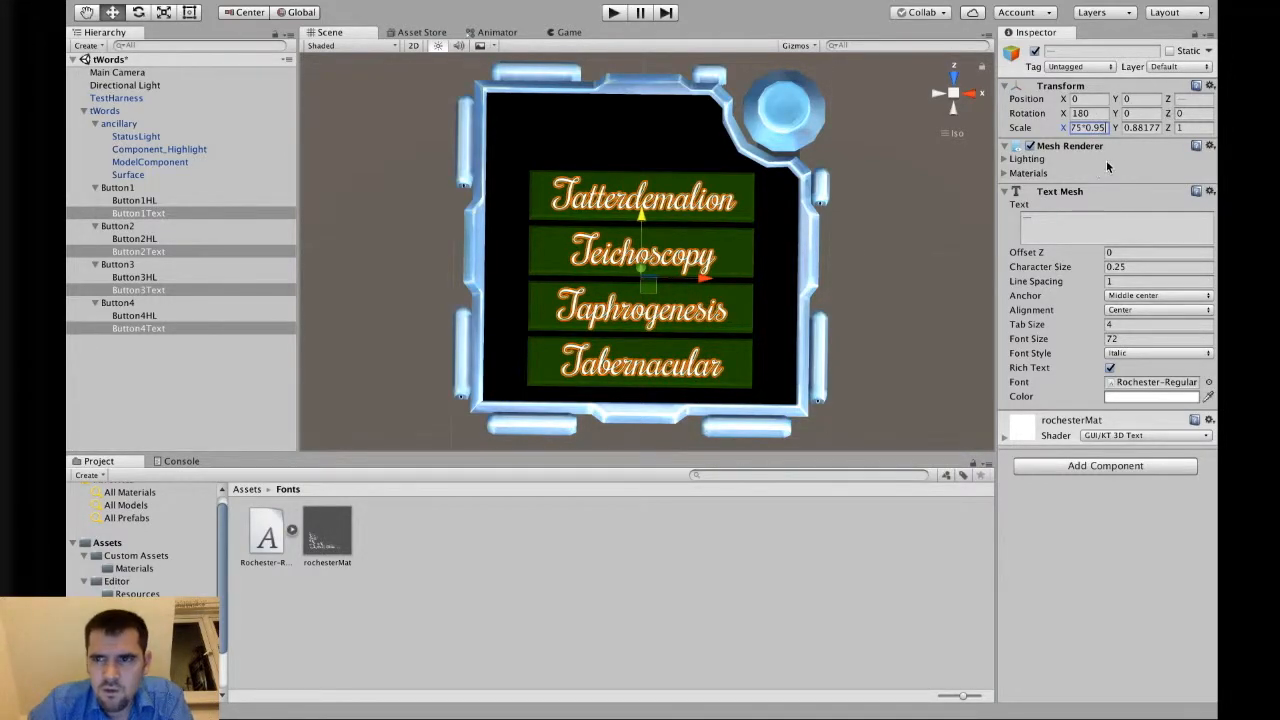
pyautogui.click(1155, 127)
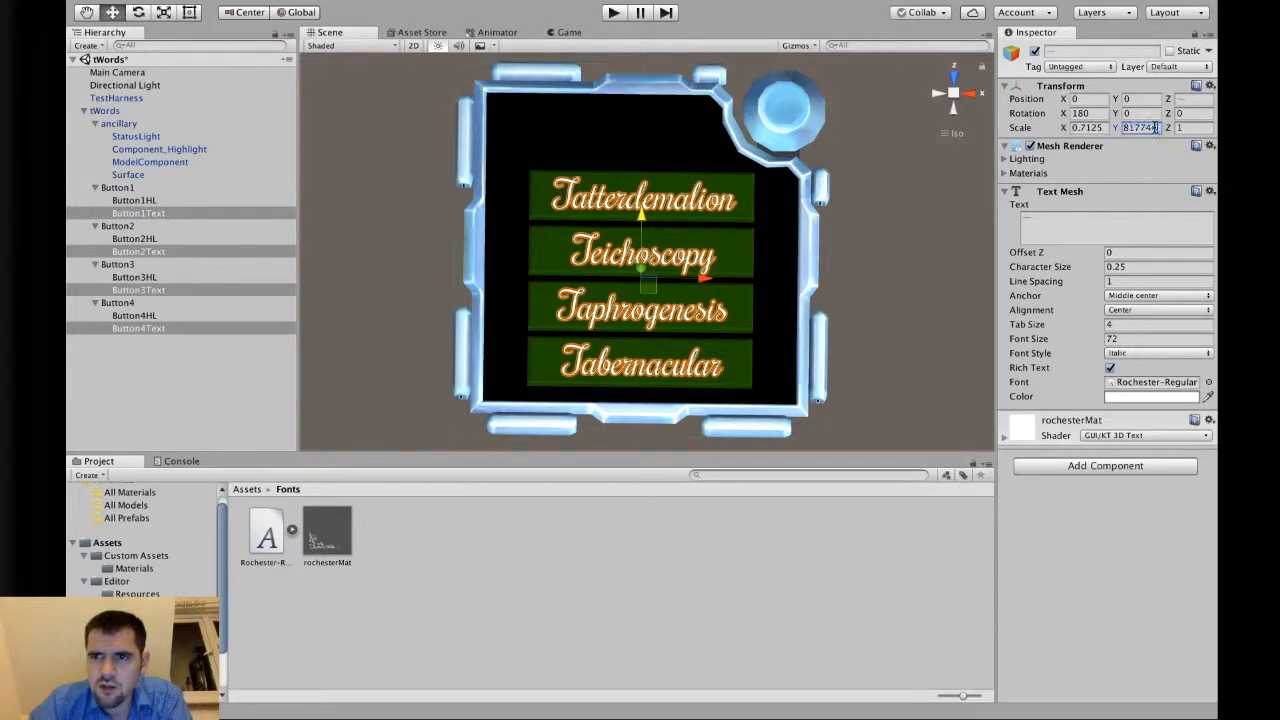
pyautogui.write('*0.95')
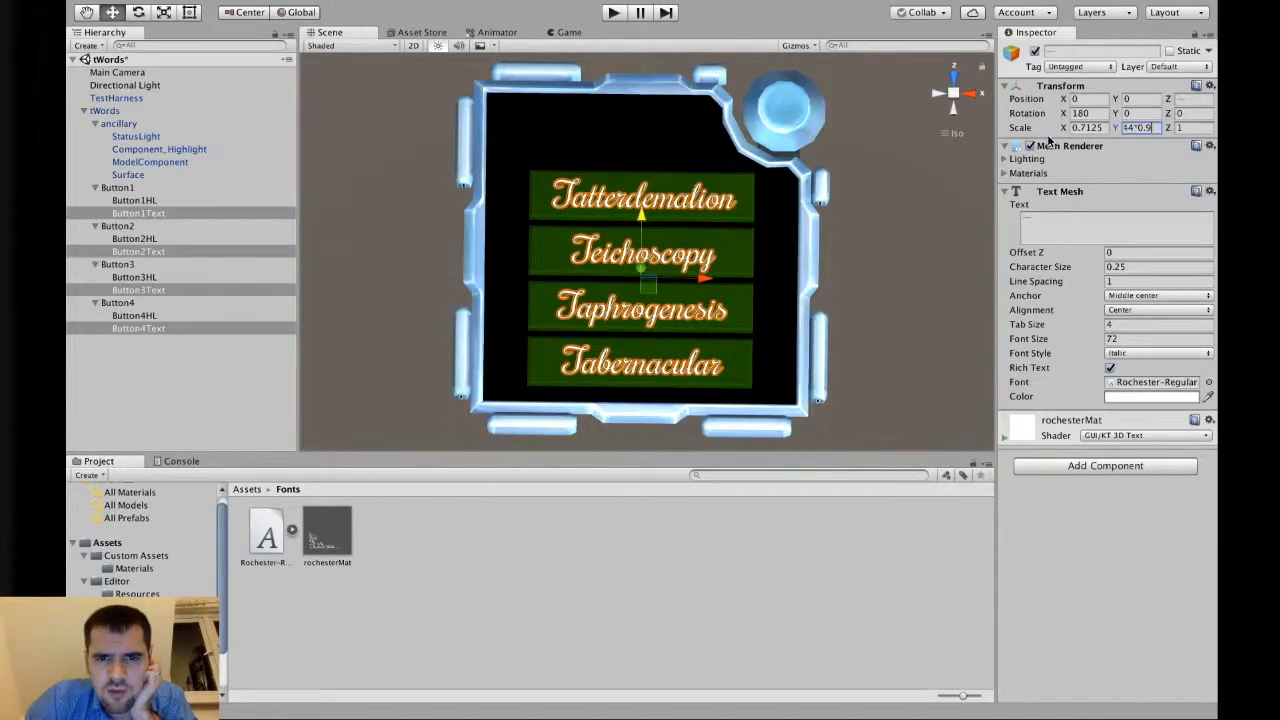
pyautogui.moveTo(643, 217); pyautogui.dragTo(643, 214)
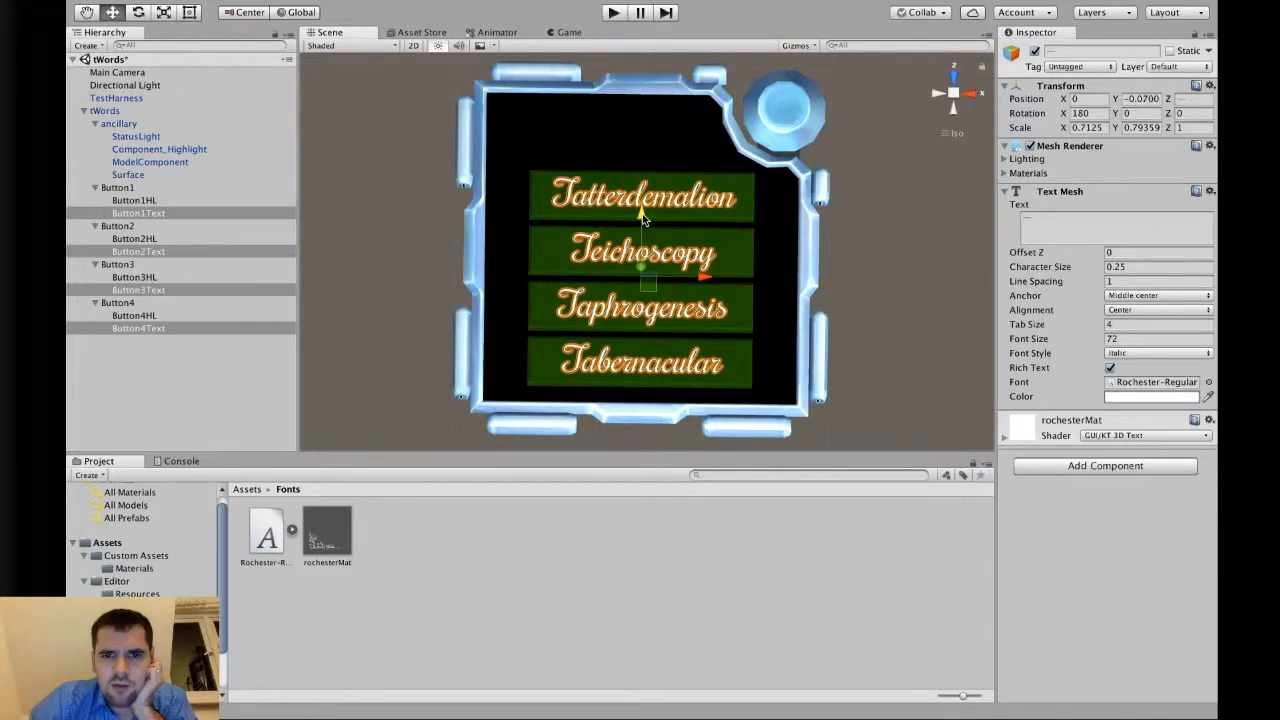
pyautogui.click(898, 222)
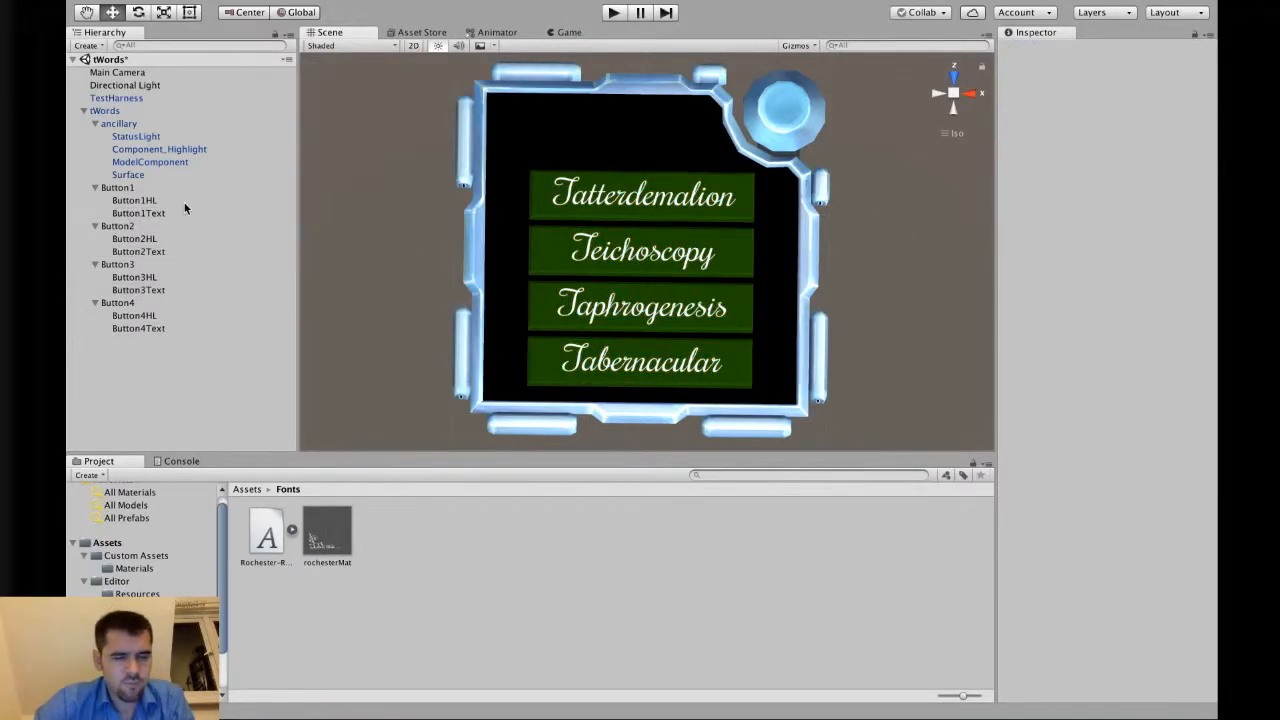
# Collapse the tWords hierarchy and review the module's four labels in the scene.
pyautogui.press('alt')
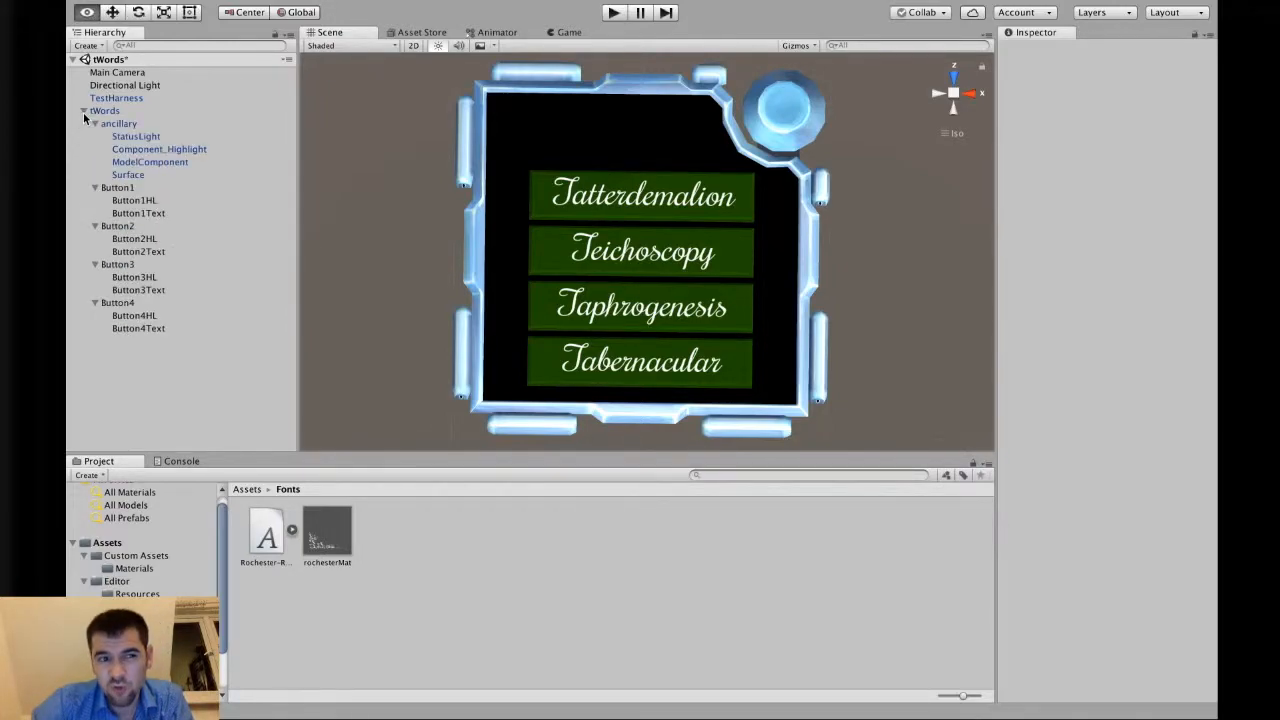
pyautogui.keyDown('alt'); pyautogui.click(84, 115); pyautogui.keyUp('alt')
pyautogui.click(84, 115)
pyautogui.keyDown('alt'); pyautogui.click(84, 113); pyautogui.keyUp('alt')
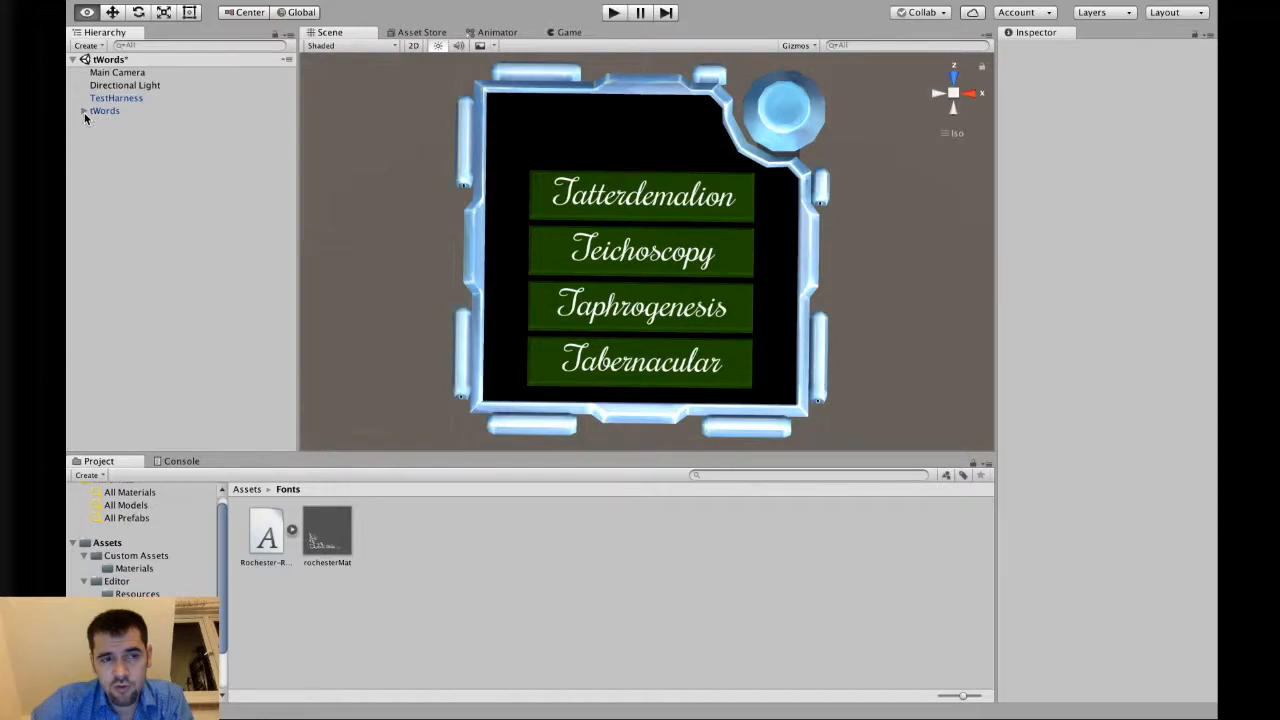
pyautogui.keyDown('alt'); pyautogui.click(84, 113); pyautogui.keyUp('alt')
pyautogui.keyDown('alt'); pyautogui.click(84, 113); pyautogui.keyUp('alt')
pyautogui.click(84, 112)
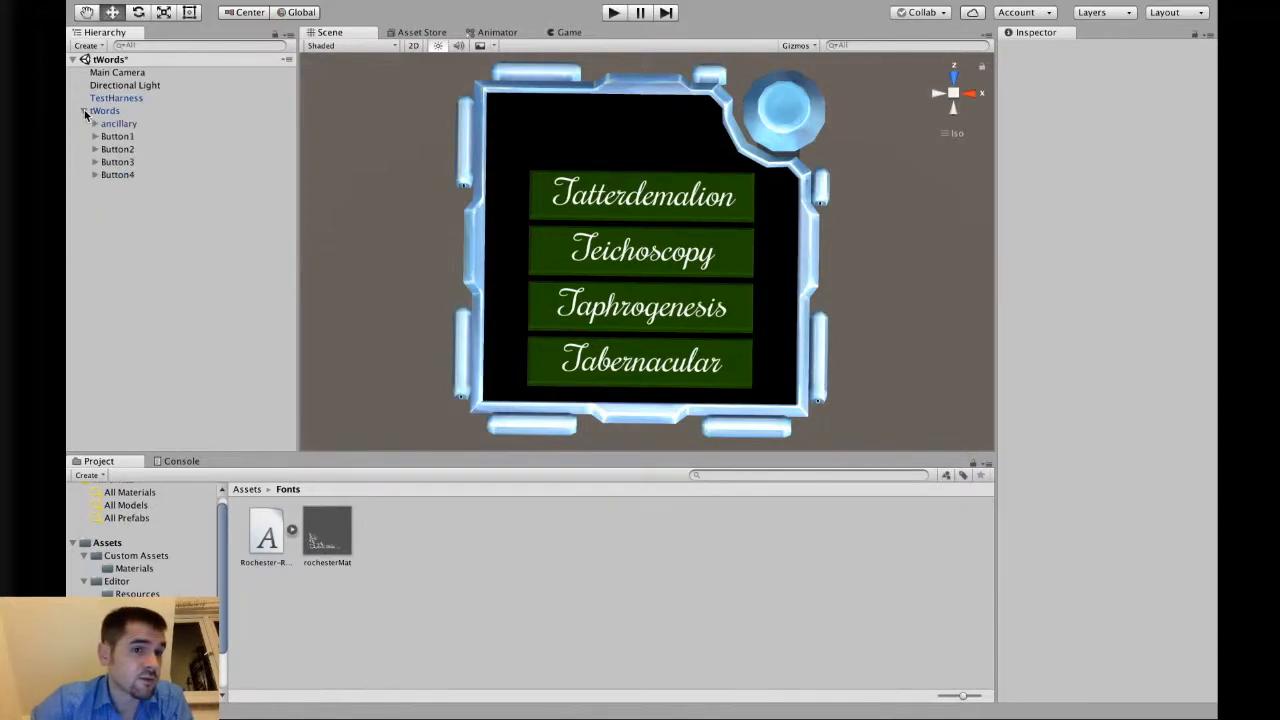
pyautogui.click(85, 114)
pyautogui.click(84, 112)
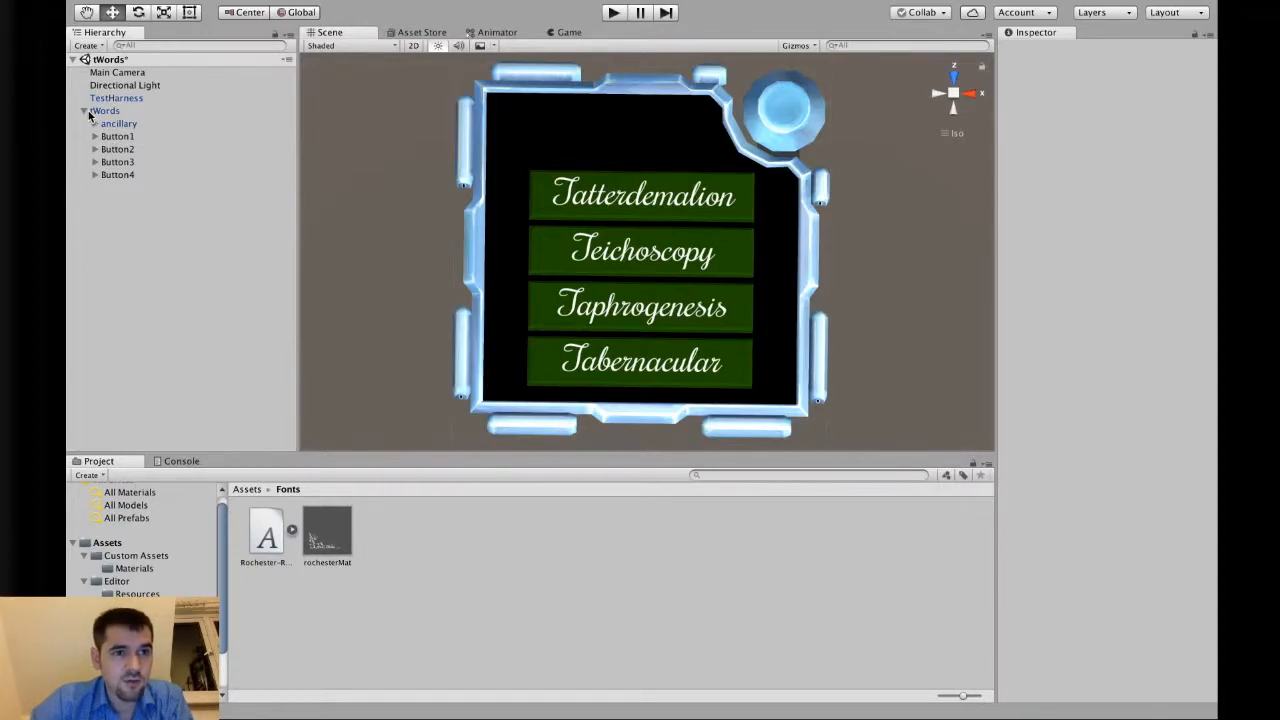
pyautogui.click(91, 112)
pyautogui.click(85, 112)
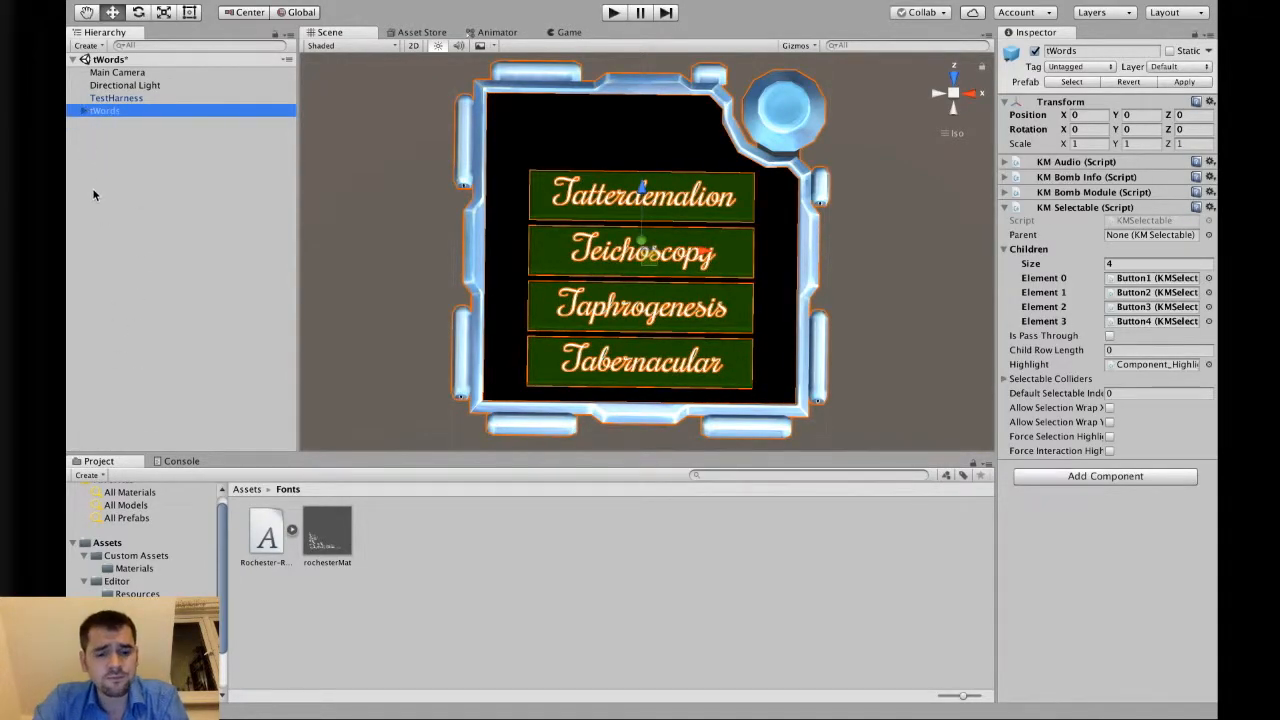
pyautogui.click(410, 188)
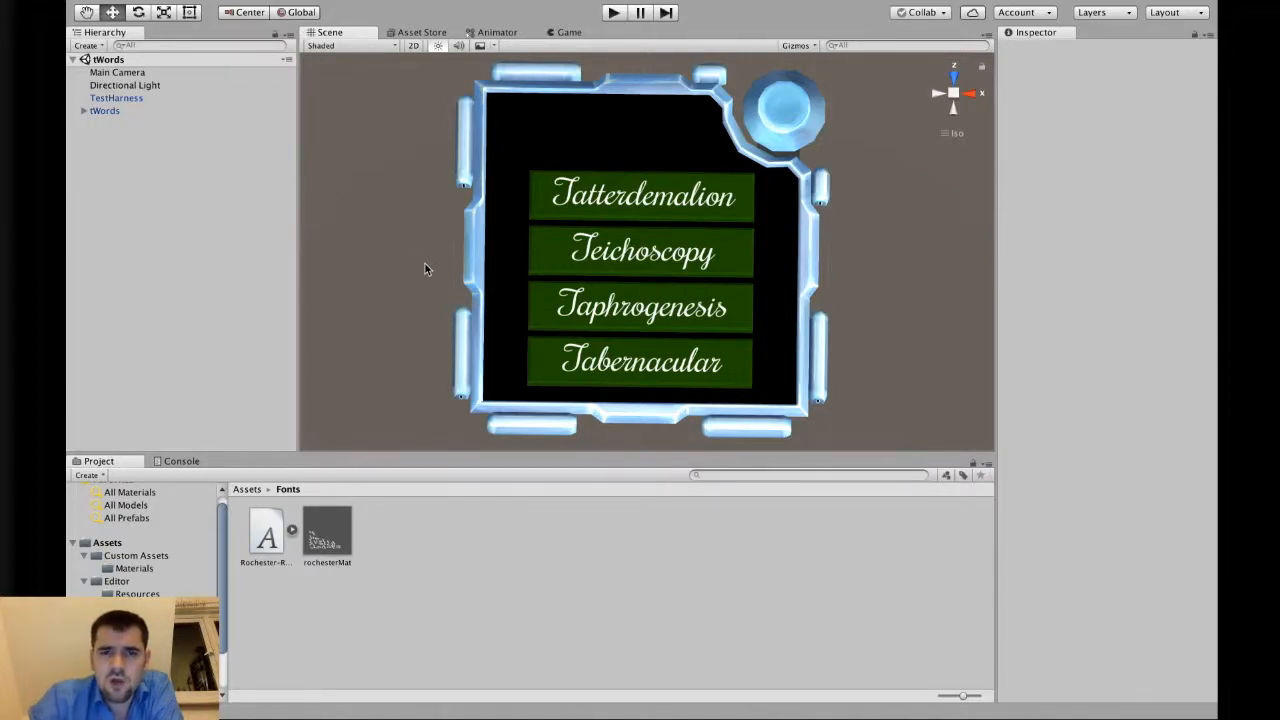
pyautogui.keyDown('alt'); pyautogui.moveTo(423, 263); pyautogui.dragTo(422, 328); pyautogui.keyUp('alt')
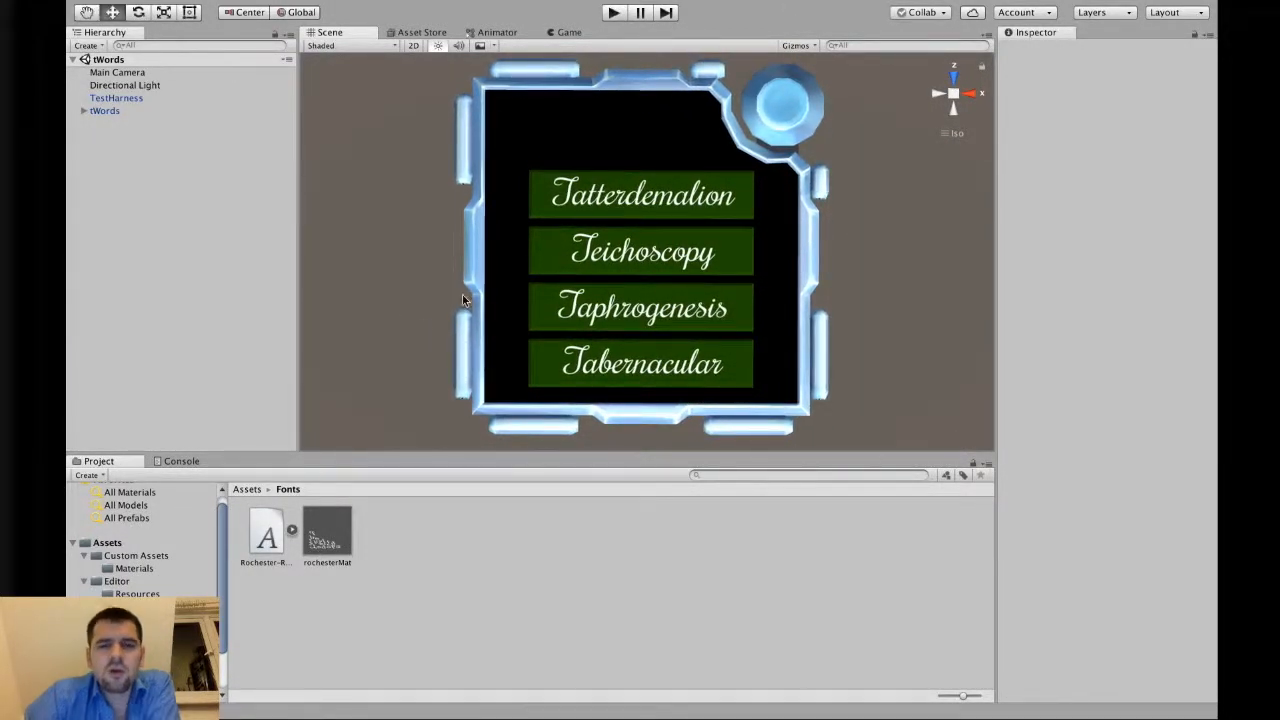